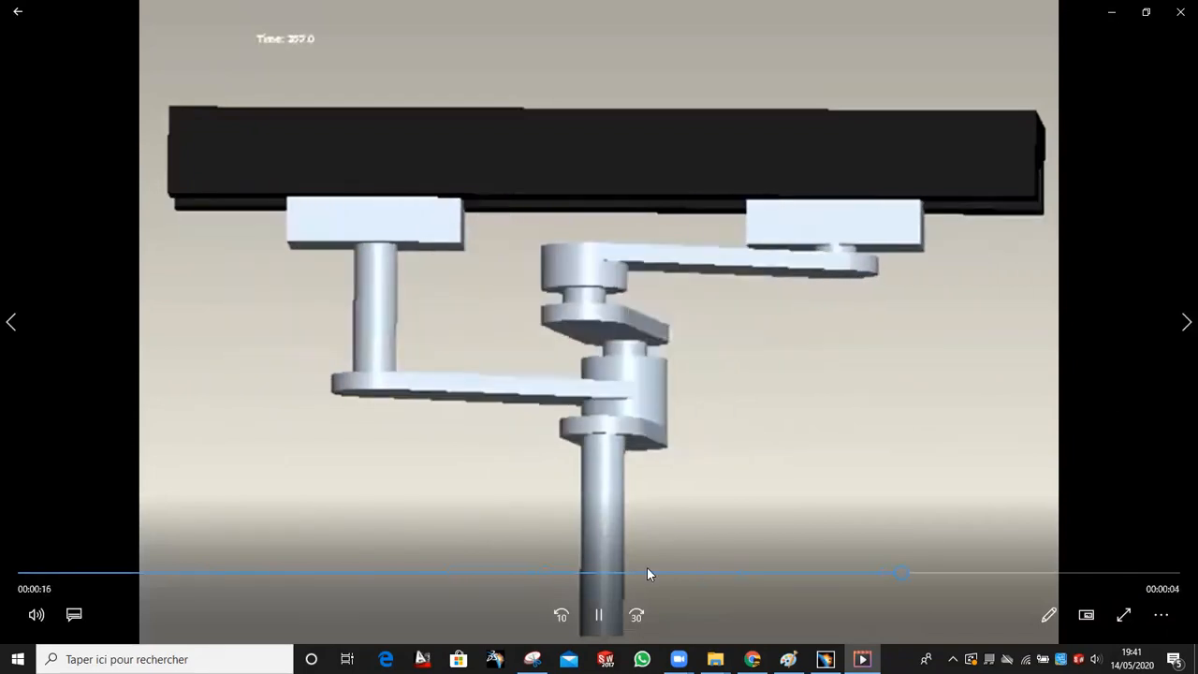
Pause the reference video of the mechanism and switch to CATIA V5
click(600, 615)
click(826, 659)
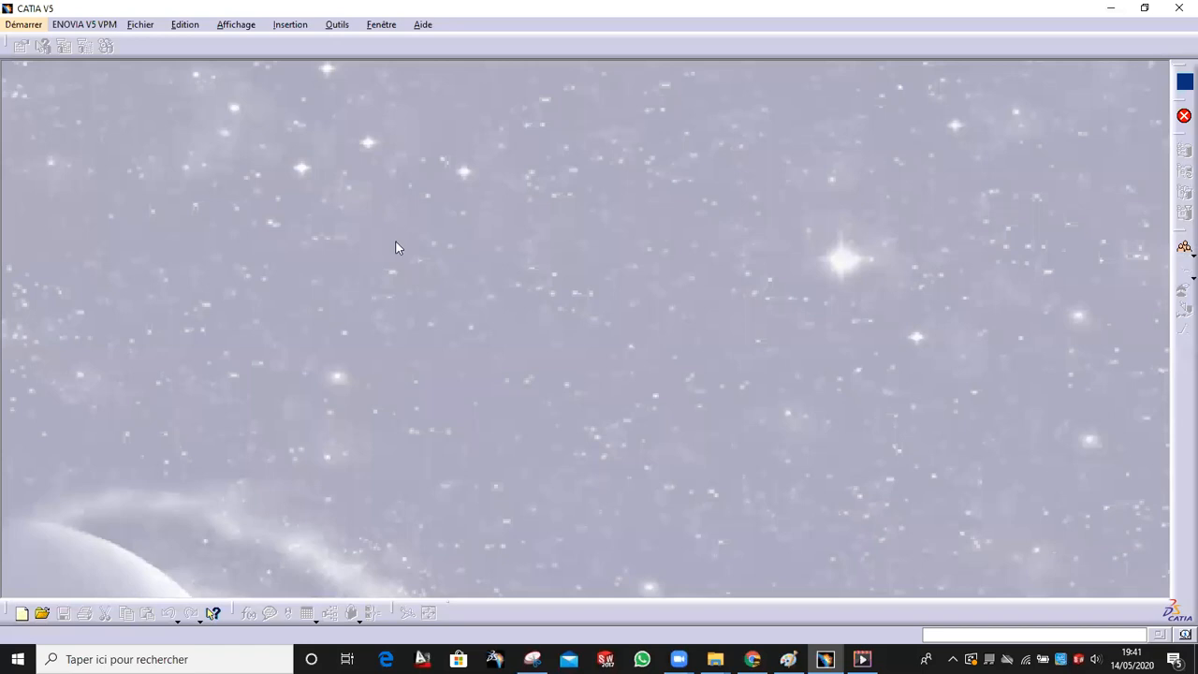
click(23, 25)
mouse_move(65, 60)
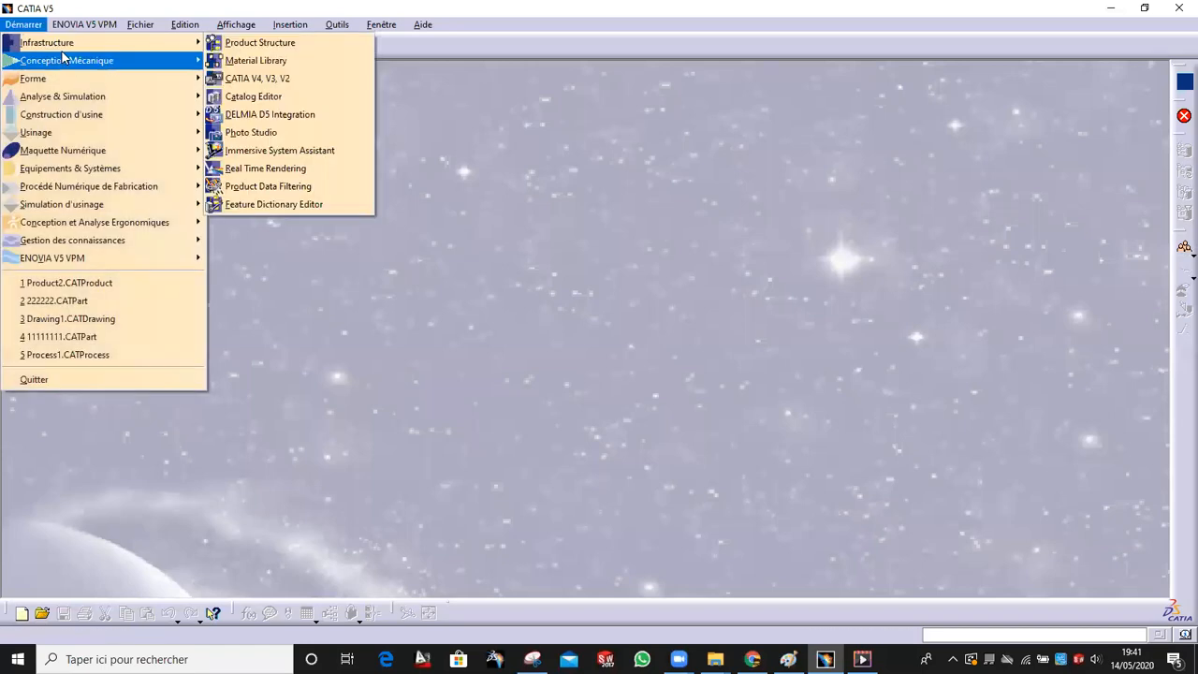
click(322, 64)
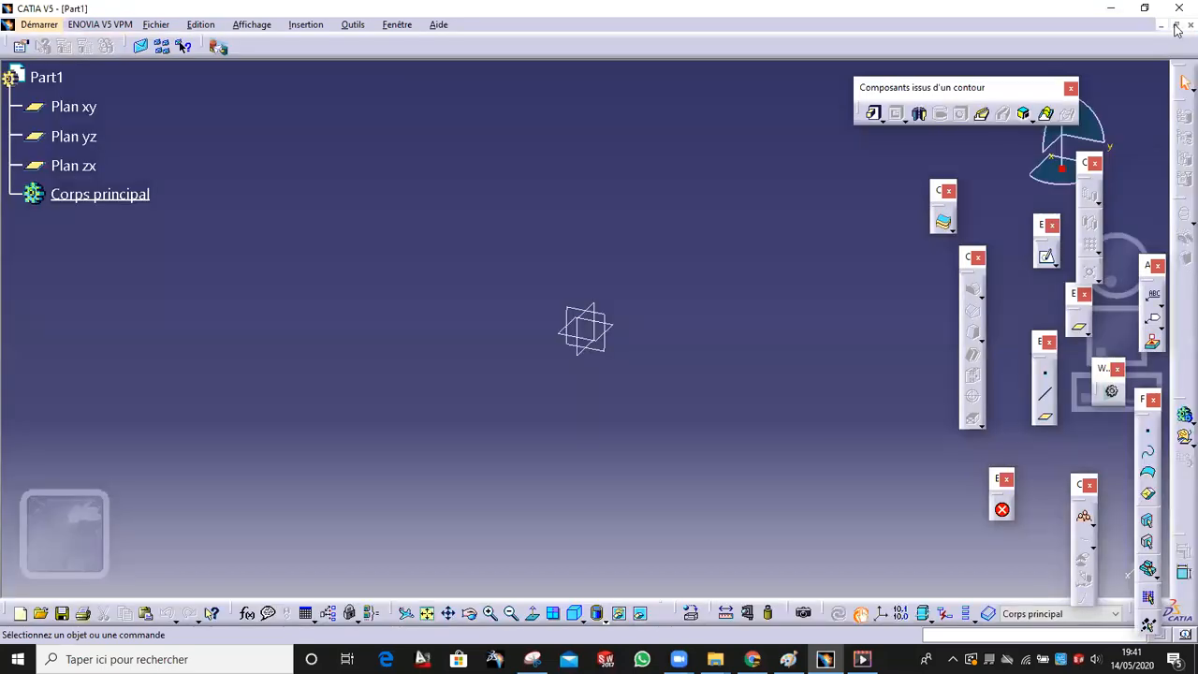
click(1188, 25)
Start a new assembly product for the mechanism
click(20, 27)
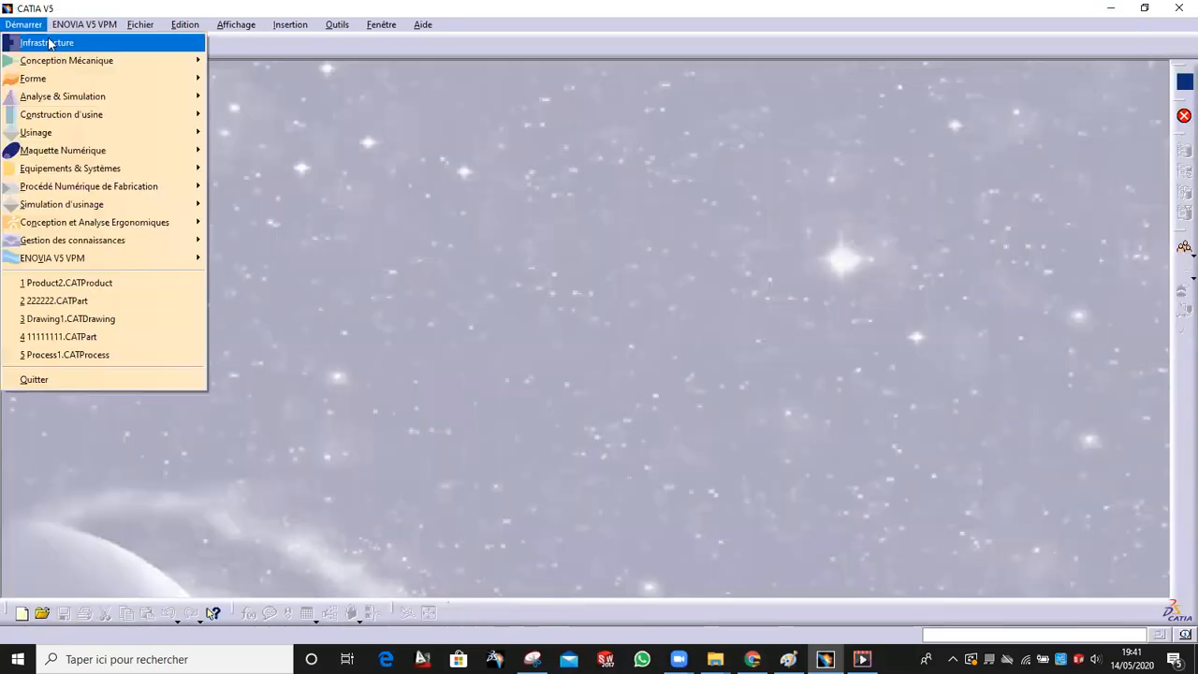
mouse_move(101, 62)
click(292, 77)
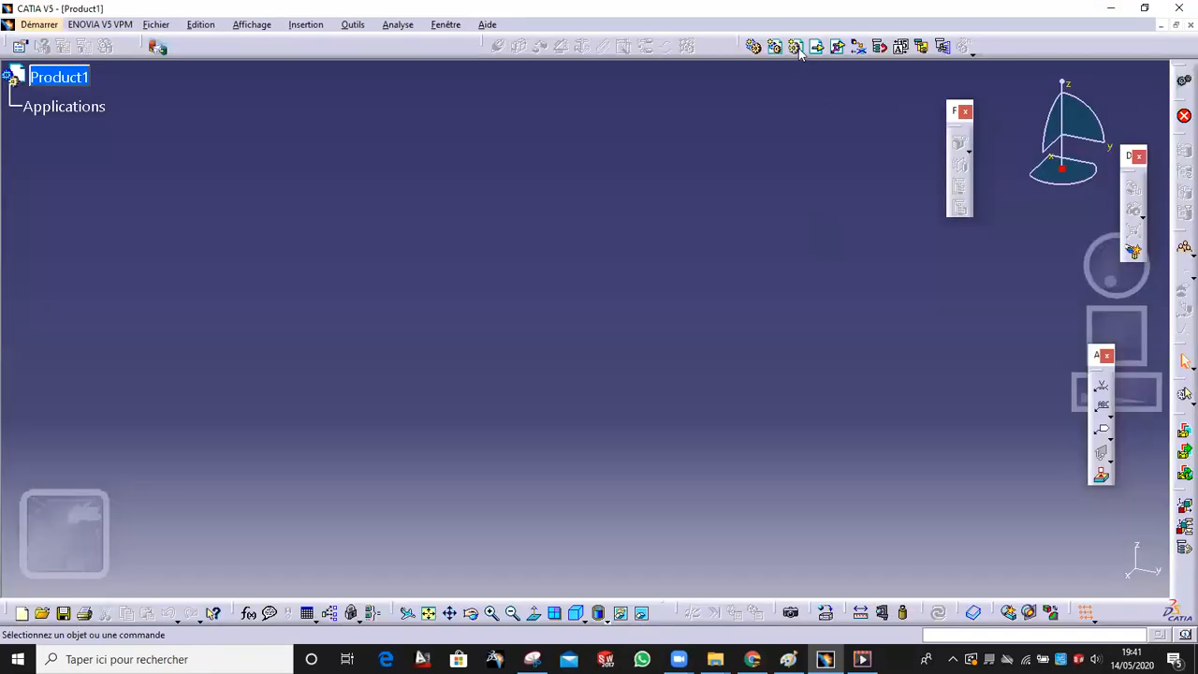
Insert nine new parts directly under Product1, answering the origin prompt for each additional part
click(797, 47)
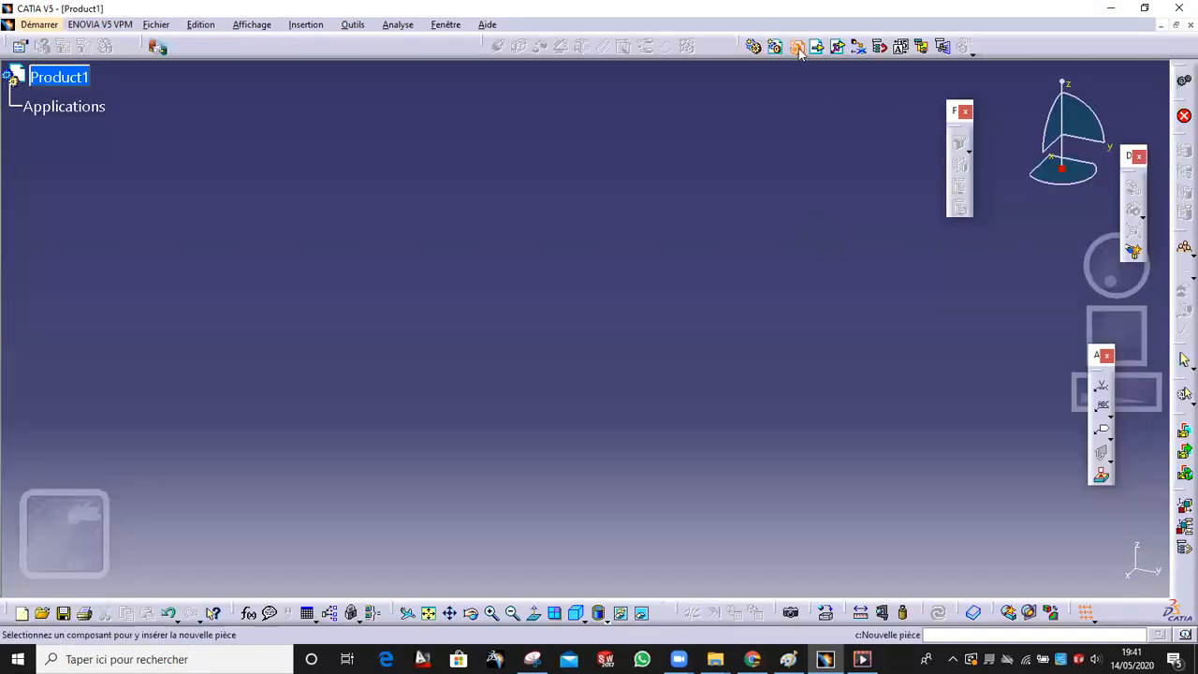
click(73, 82)
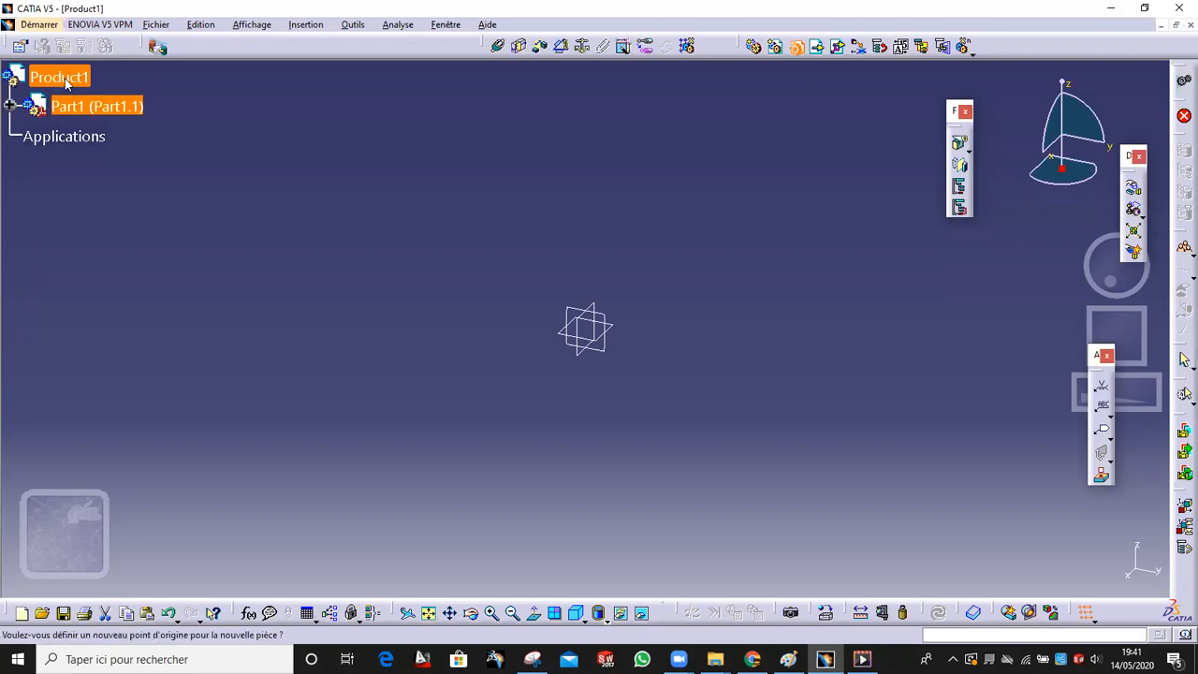
click(66, 79)
key(Return)
click(62, 79)
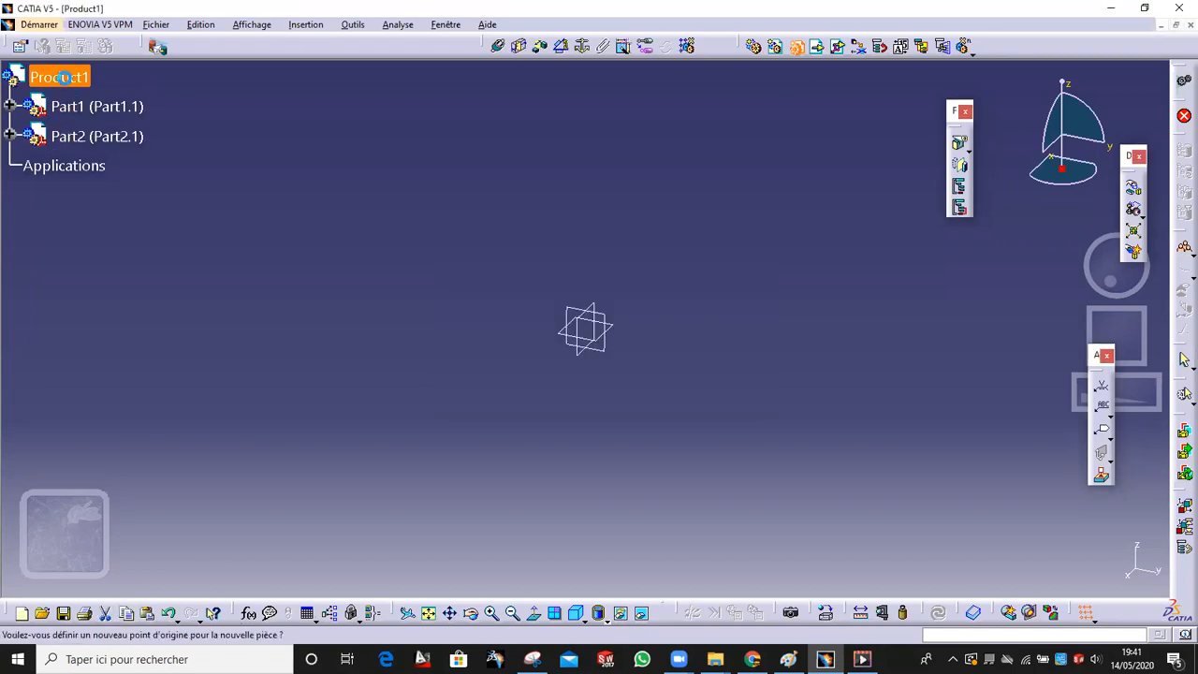
key(Return)
click(62, 78)
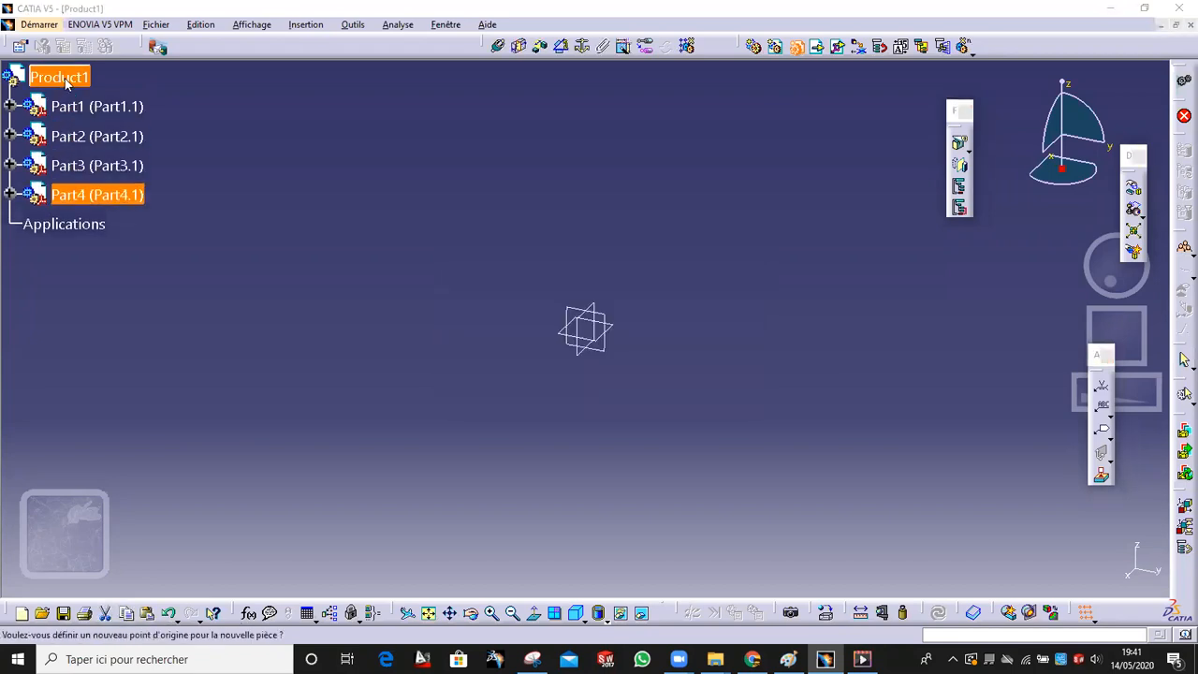
key(Return)
click(62, 77)
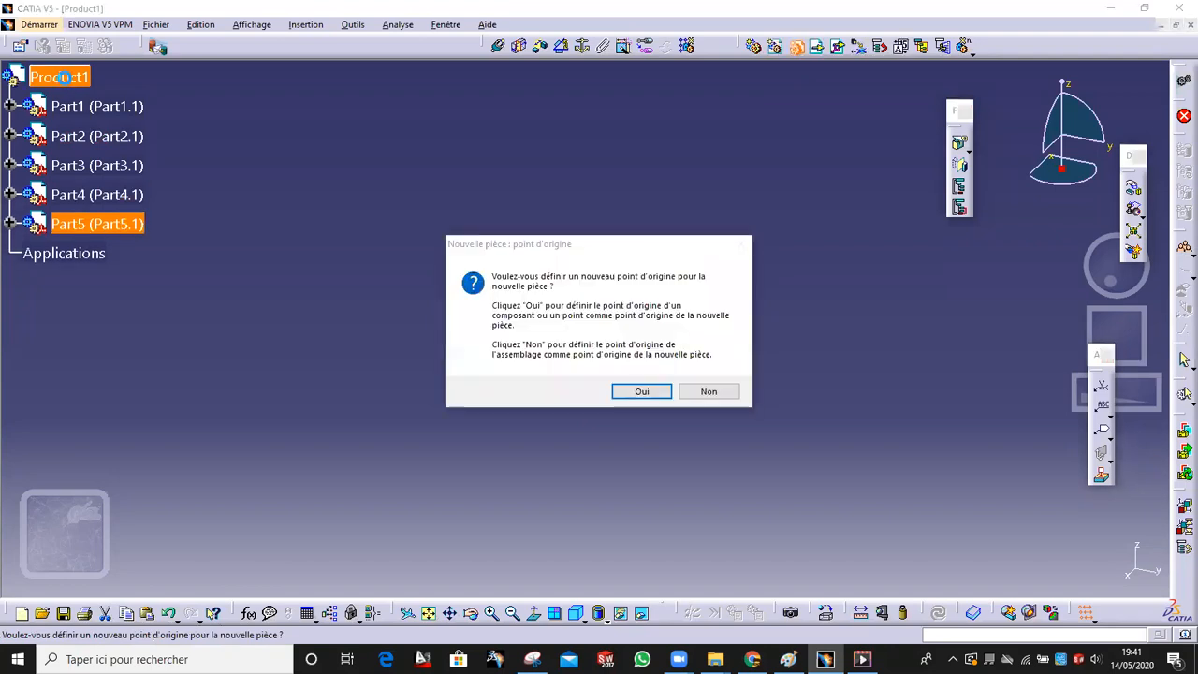
key(Return)
click(61, 78)
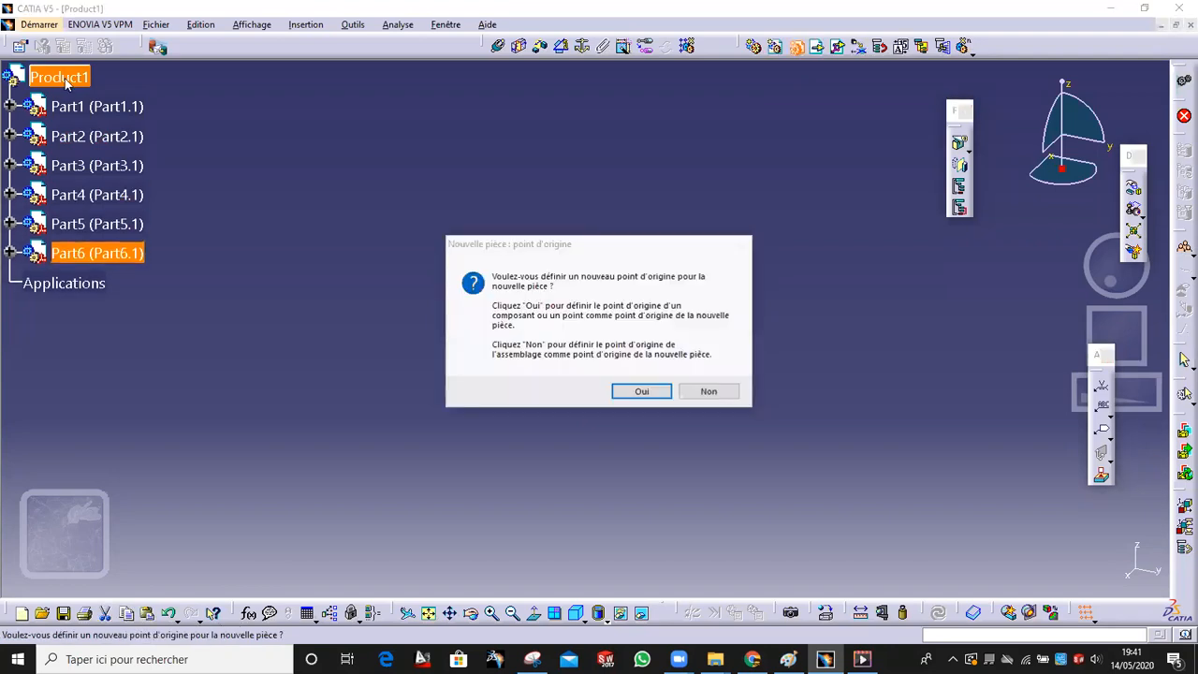
key(Return)
click(62, 77)
key(Return)
click(62, 78)
key(Return)
click(61, 77)
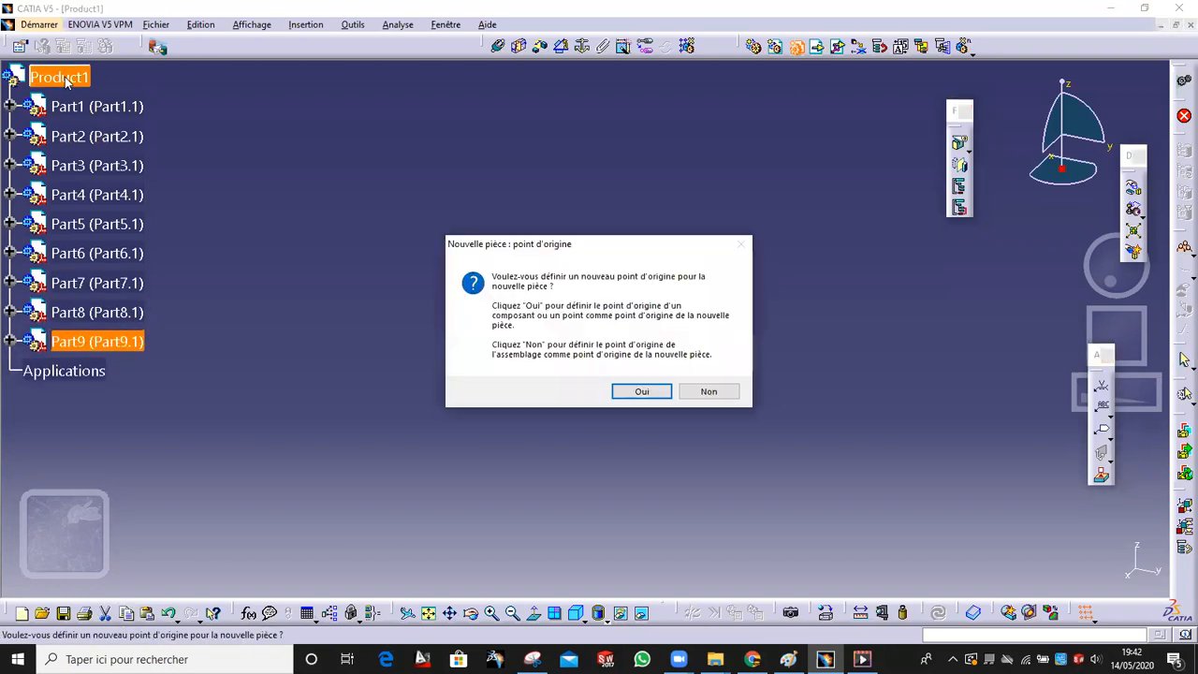
key(Return)
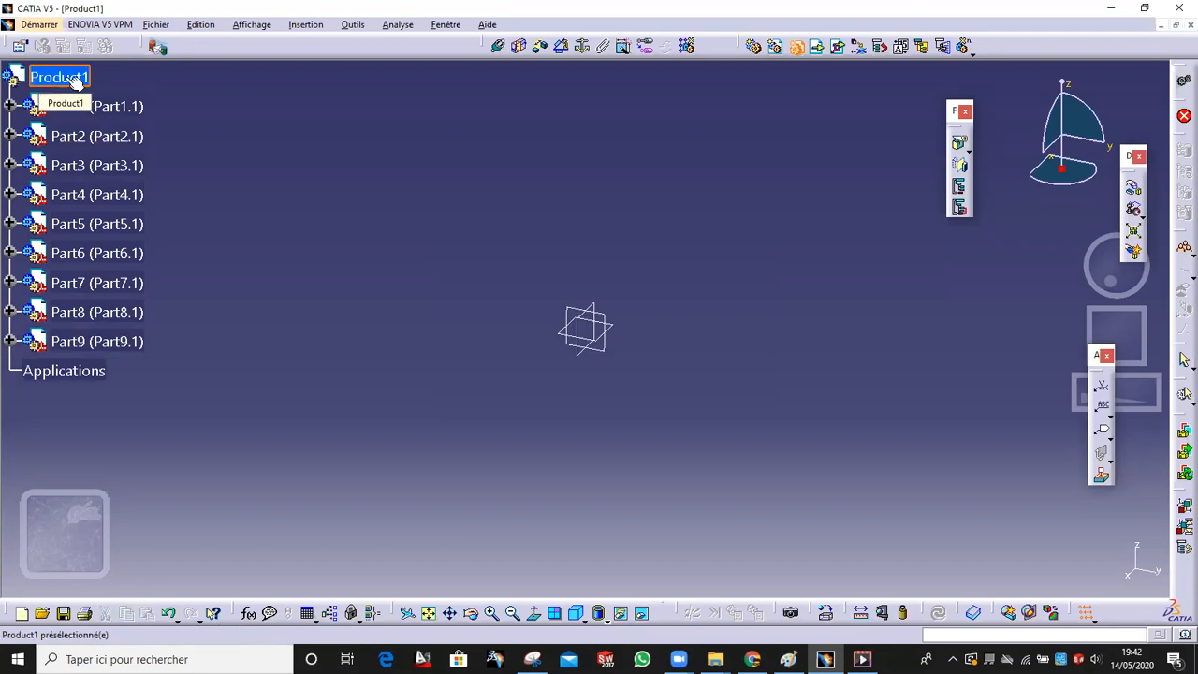
Switch to the Sketch Tracer workbench and orient the model to the standard front view
click(38, 24)
mouse_move(58, 81)
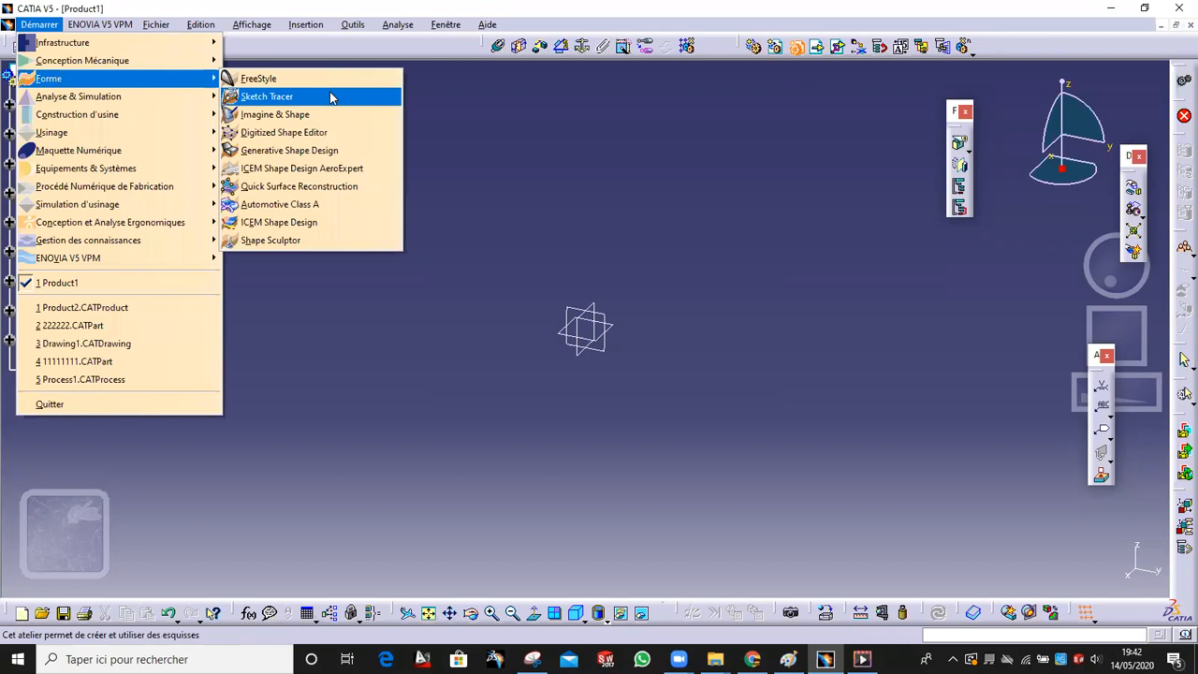
click(330, 98)
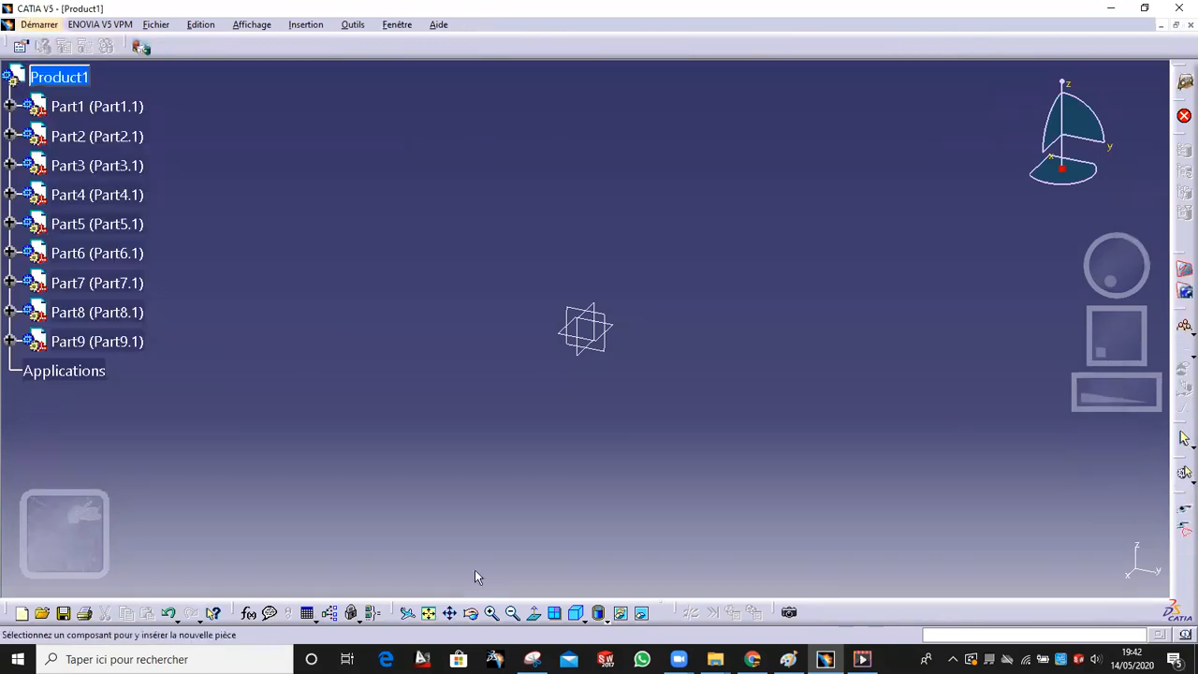
click(575, 612)
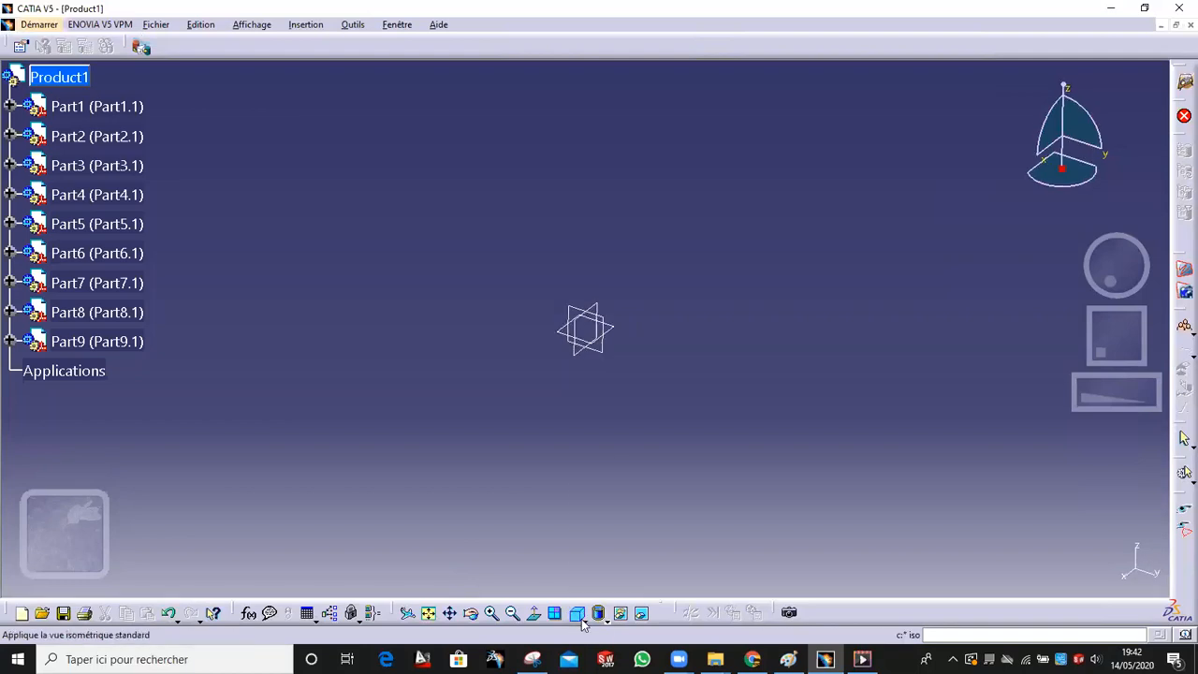
click(581, 620)
click(595, 524)
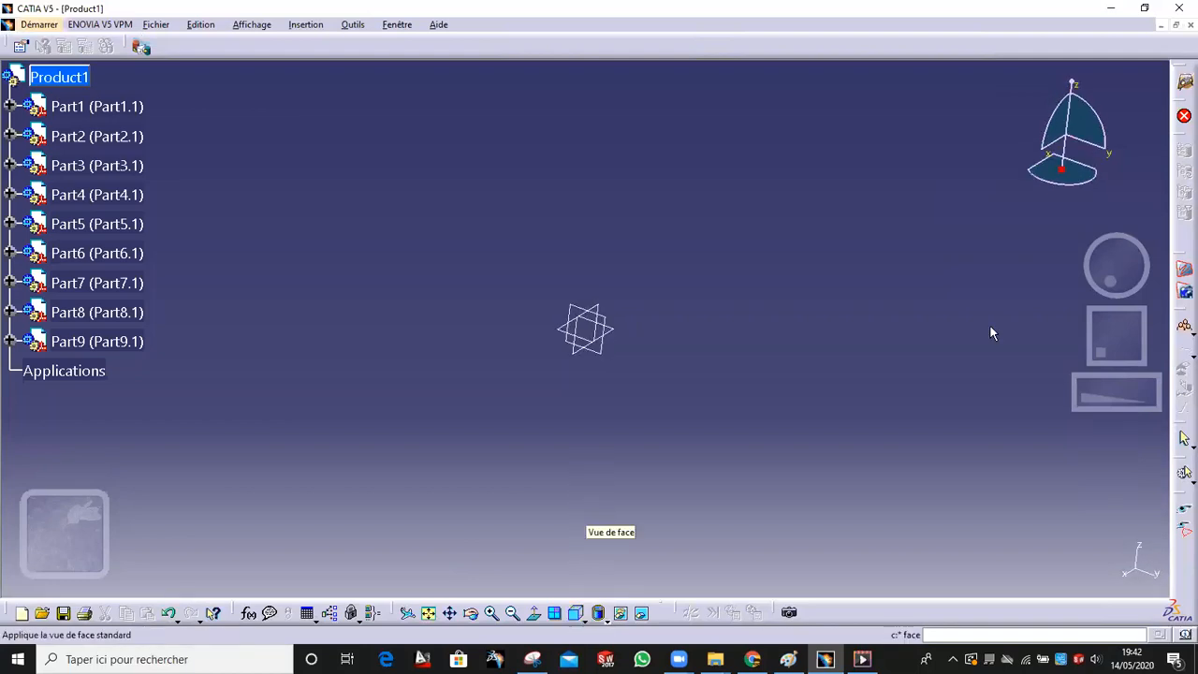
Import the desktop image YYY as a tracing sketch, using the side-on view type and the cube option
click(1184, 438)
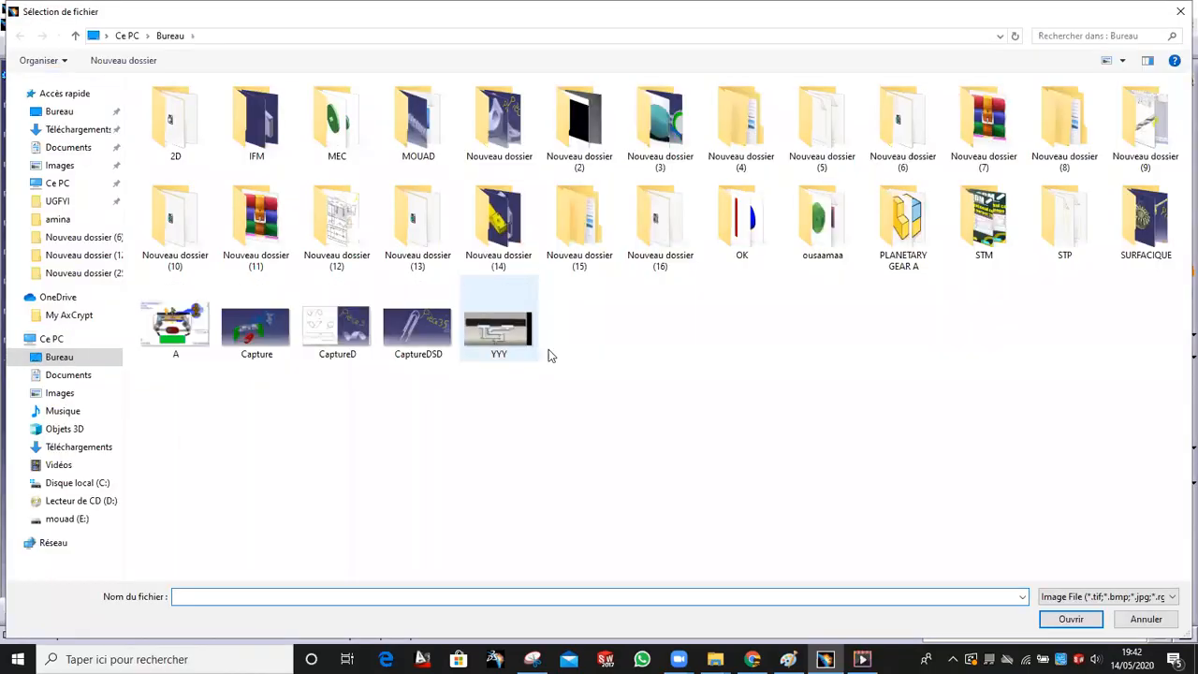
click(504, 330)
double_click(510, 333)
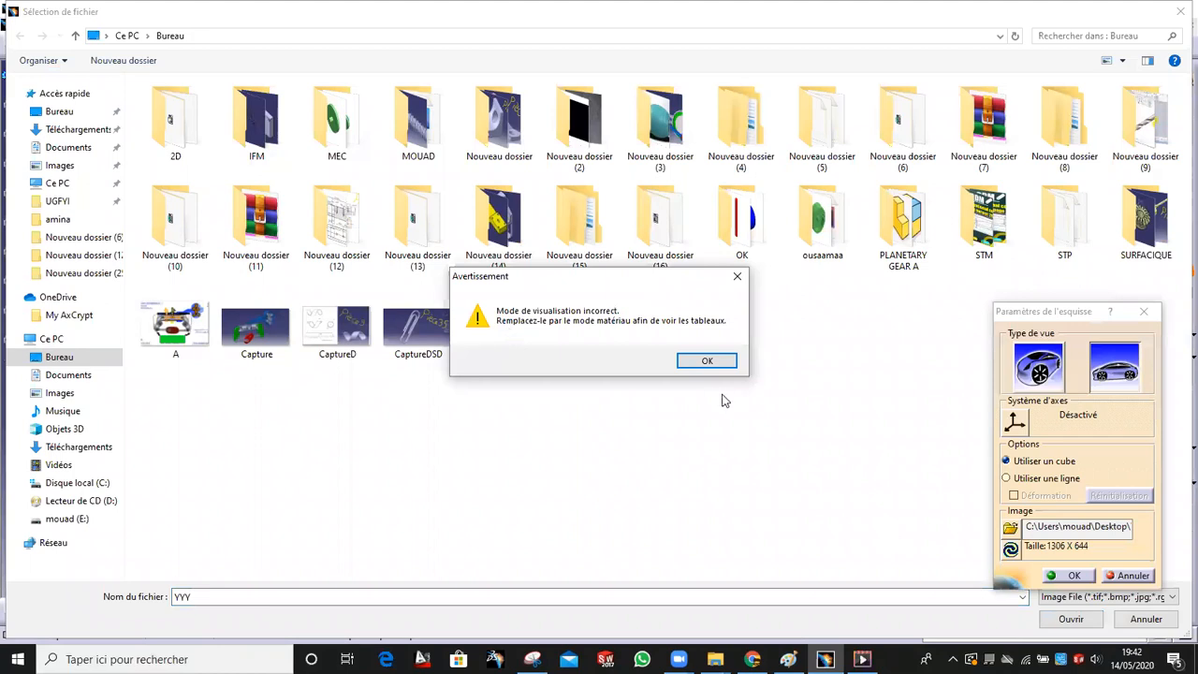
click(707, 361)
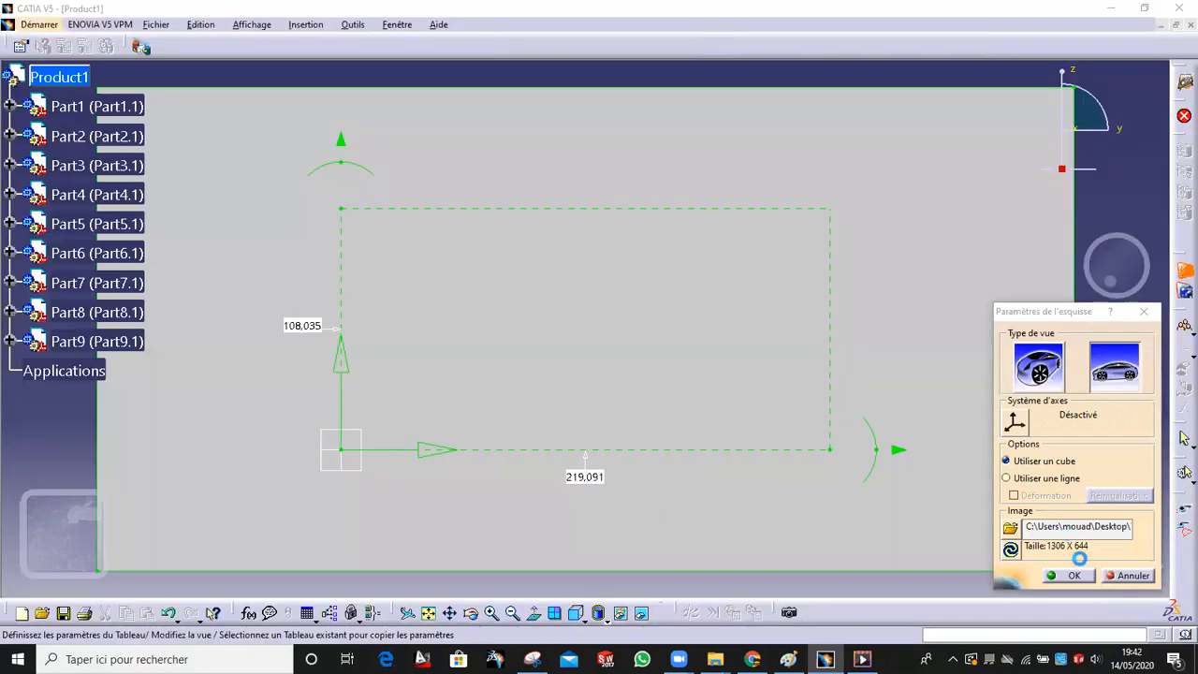
click(1114, 365)
click(1067, 576)
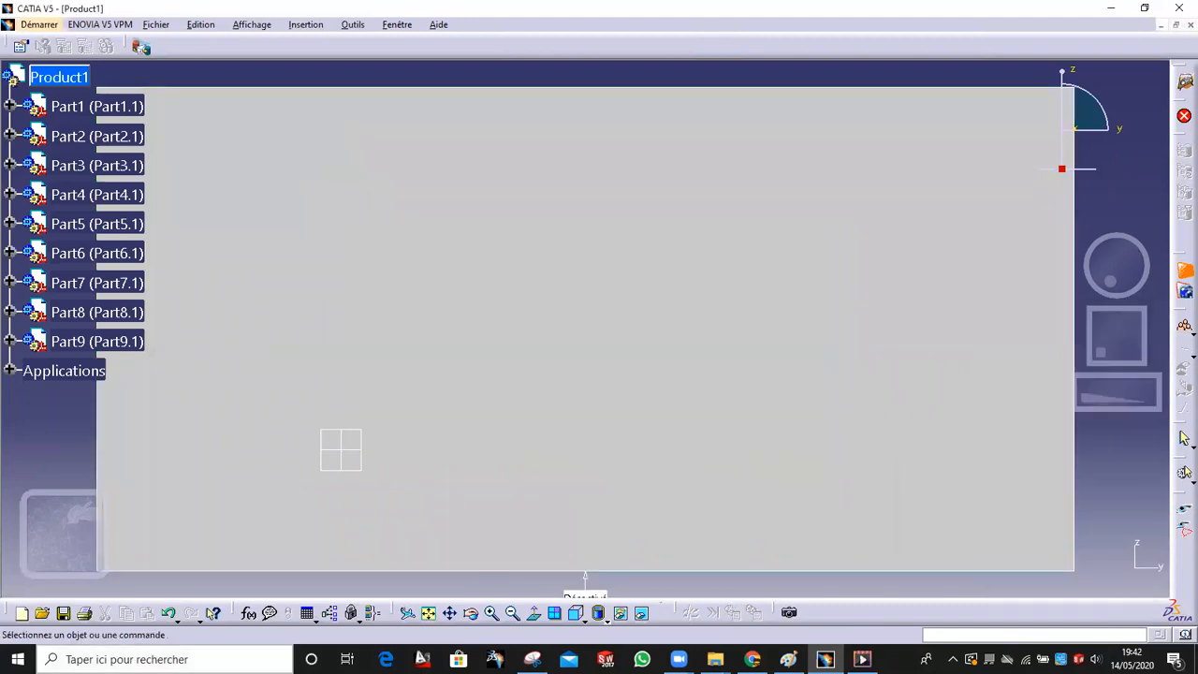
Set the display mode to realistic rendering with texture for the imported image
click(606, 620)
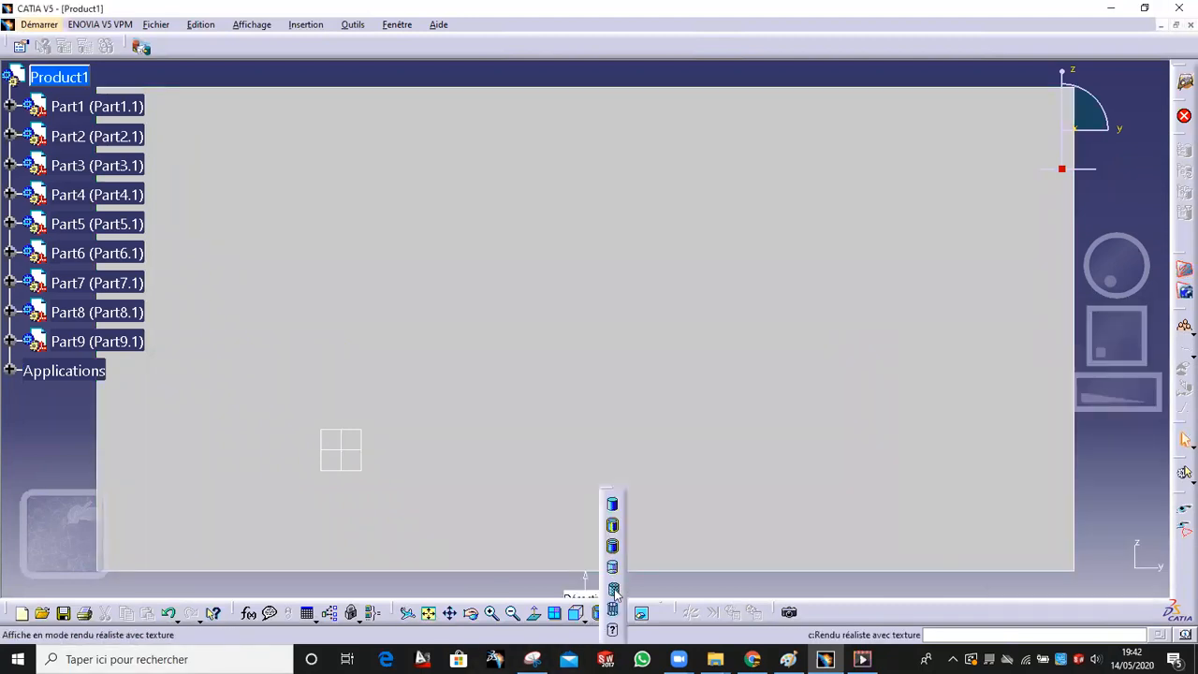
click(614, 590)
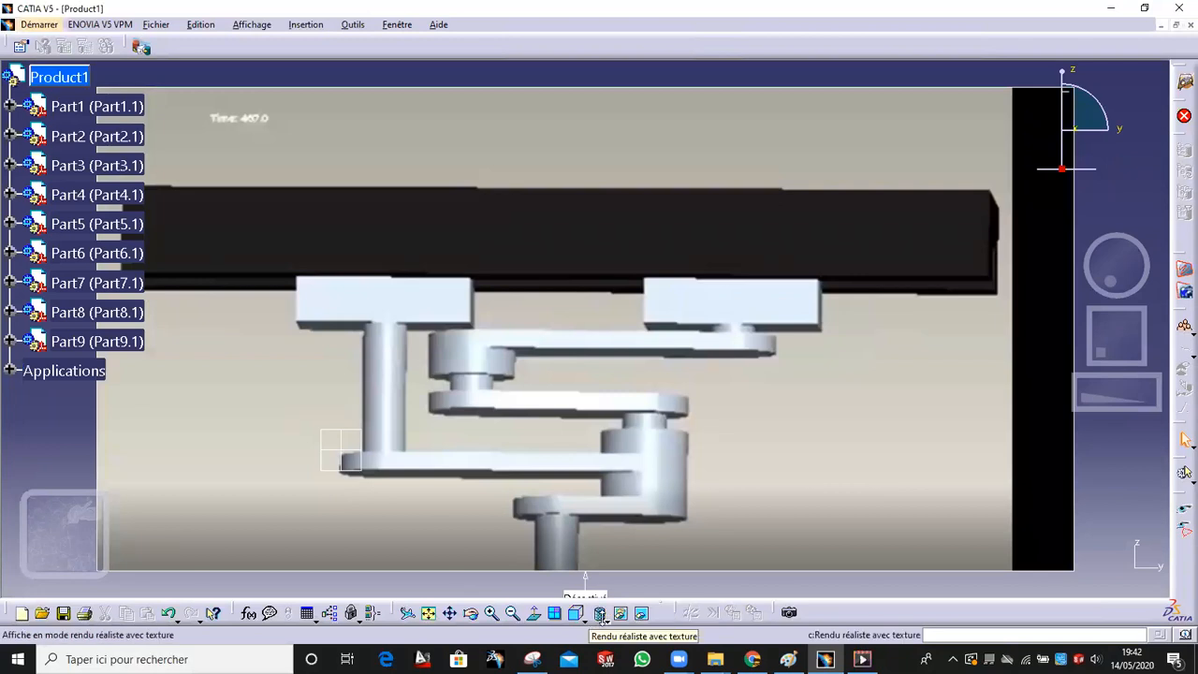
click(601, 614)
Expand Part1 in the specification tree and activate its main body for part modelling
ctrl+middle_drag(661, 255, 727, 362)
ctrl+middle_drag(744, 417, 737, 218)
ctrl+middle_drag(737, 218, 722, 257)
middle_drag(759, 312, 653, 335)
ctrl+middle_drag(772, 277, 705, 293)
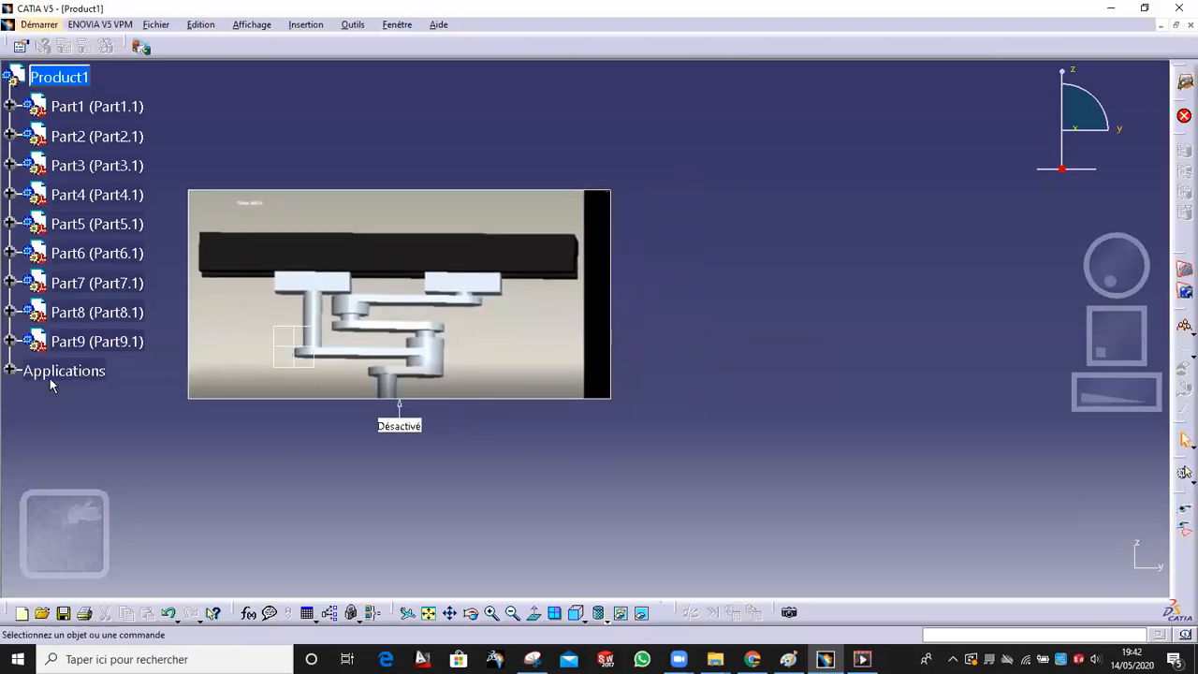
click(11, 106)
click(29, 135)
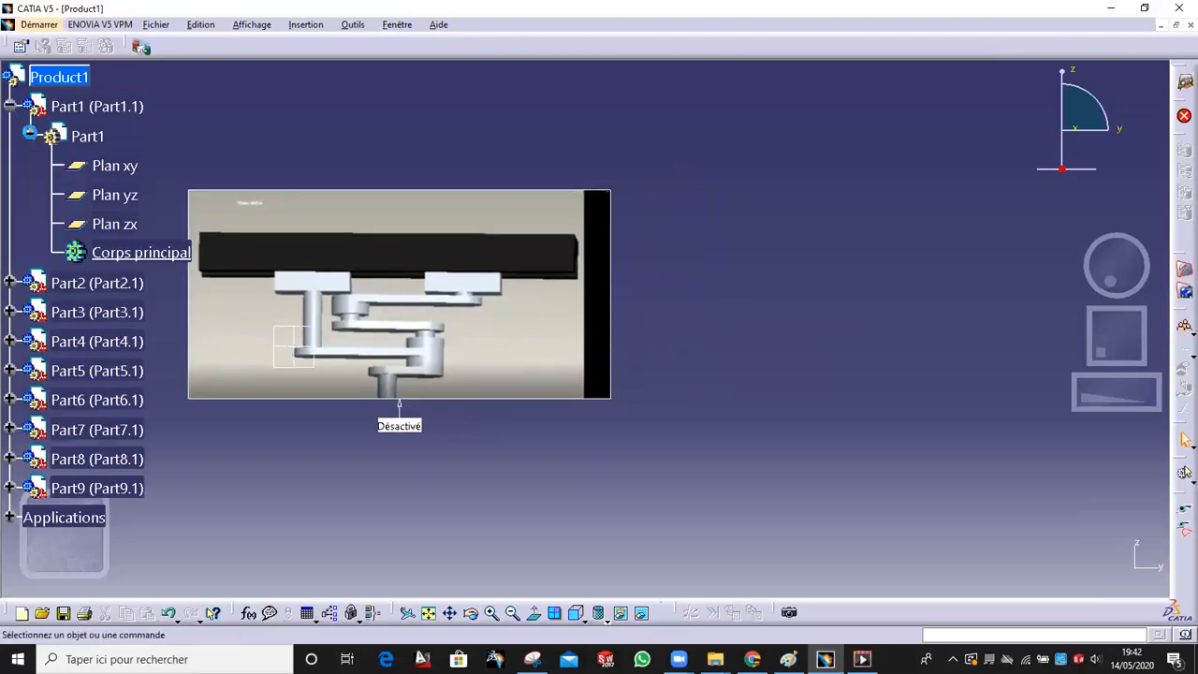
double_click(135, 254)
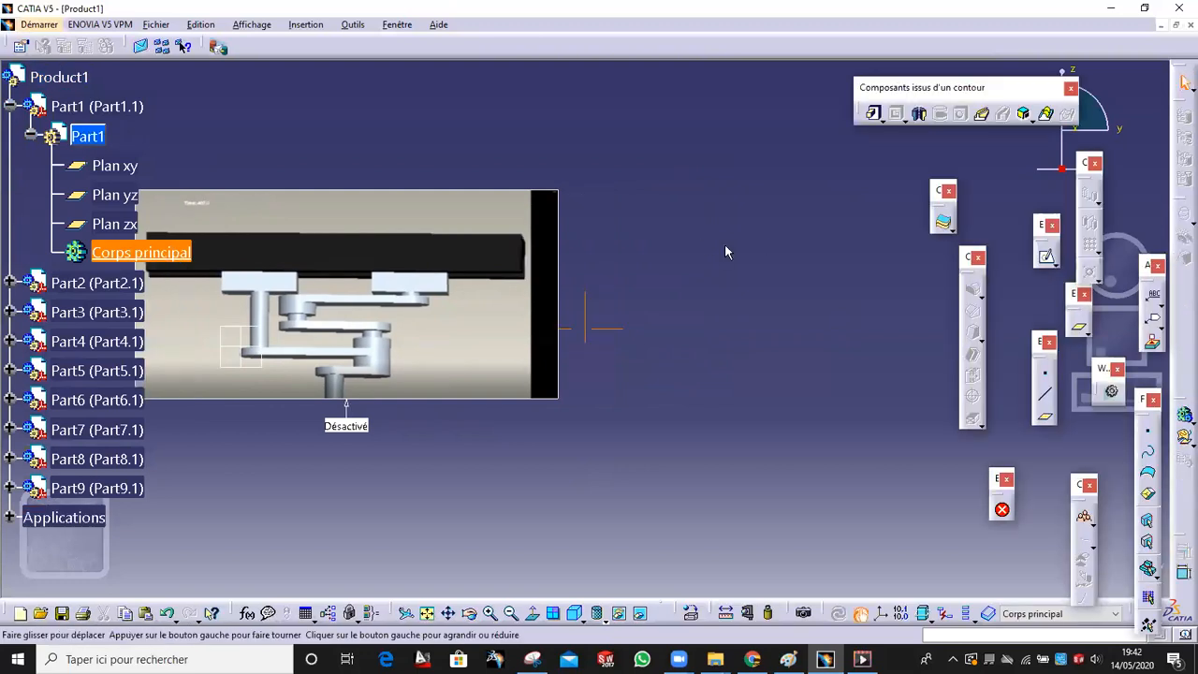
Start a new sketch on Part1's yz plane
click(1052, 265)
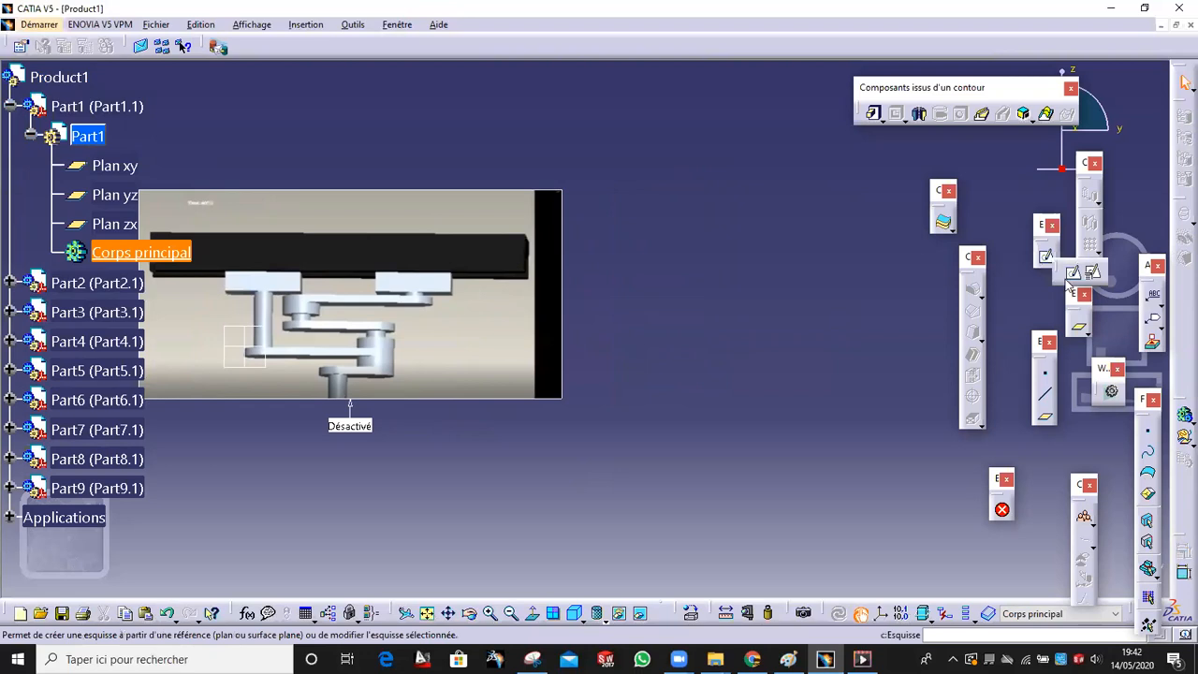
click(1073, 272)
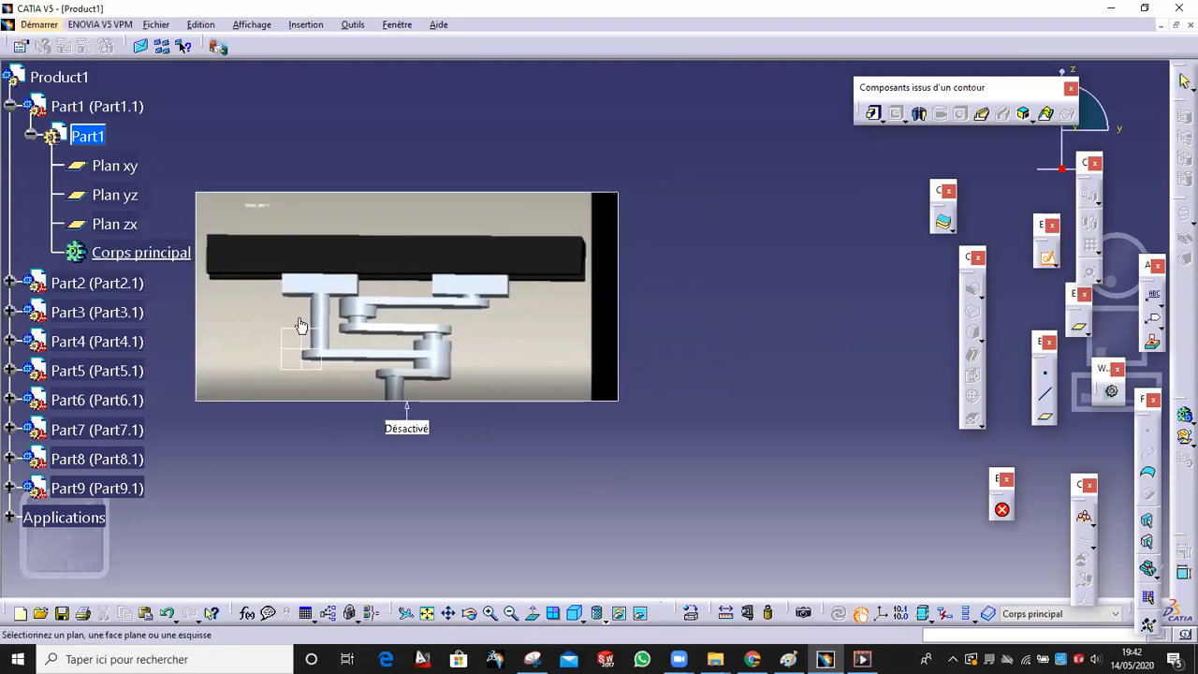
click(114, 194)
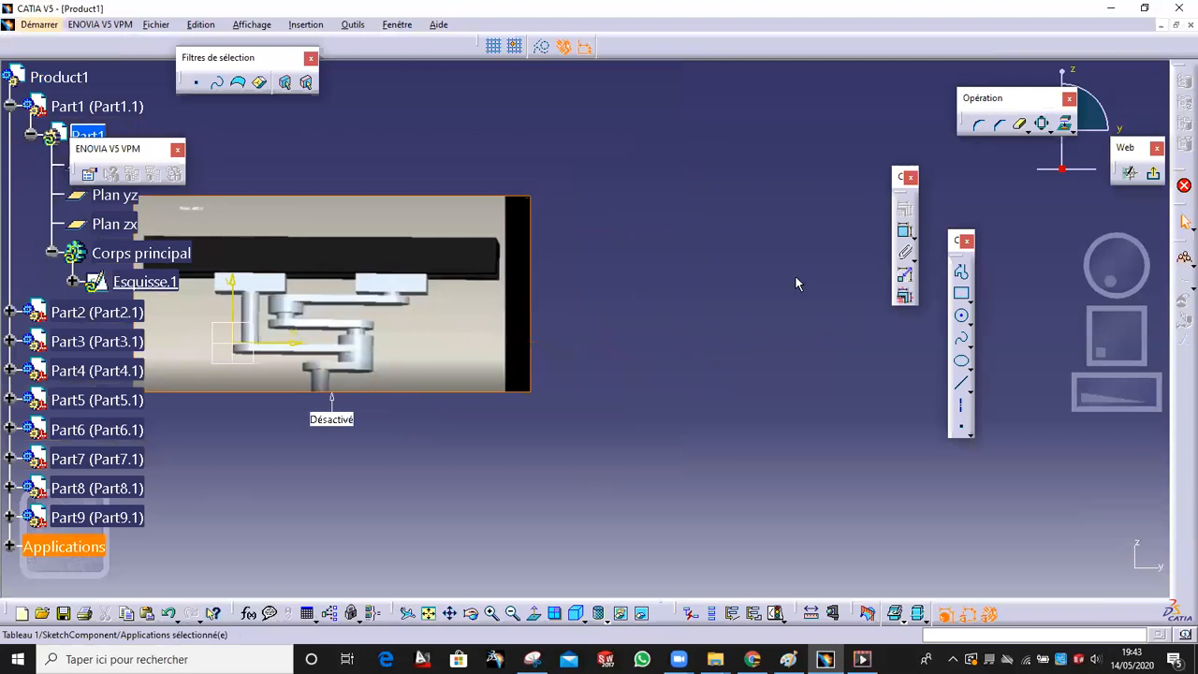
Sketch a tall, narrow rectangle about 8 mm wide in the empty space beside the reference image
mouse_move(836, 281)
middle_down()
mouse_move(820, 277)
mouse_move(818, 290)
middle_up()
click(962, 294)
click(772, 379)
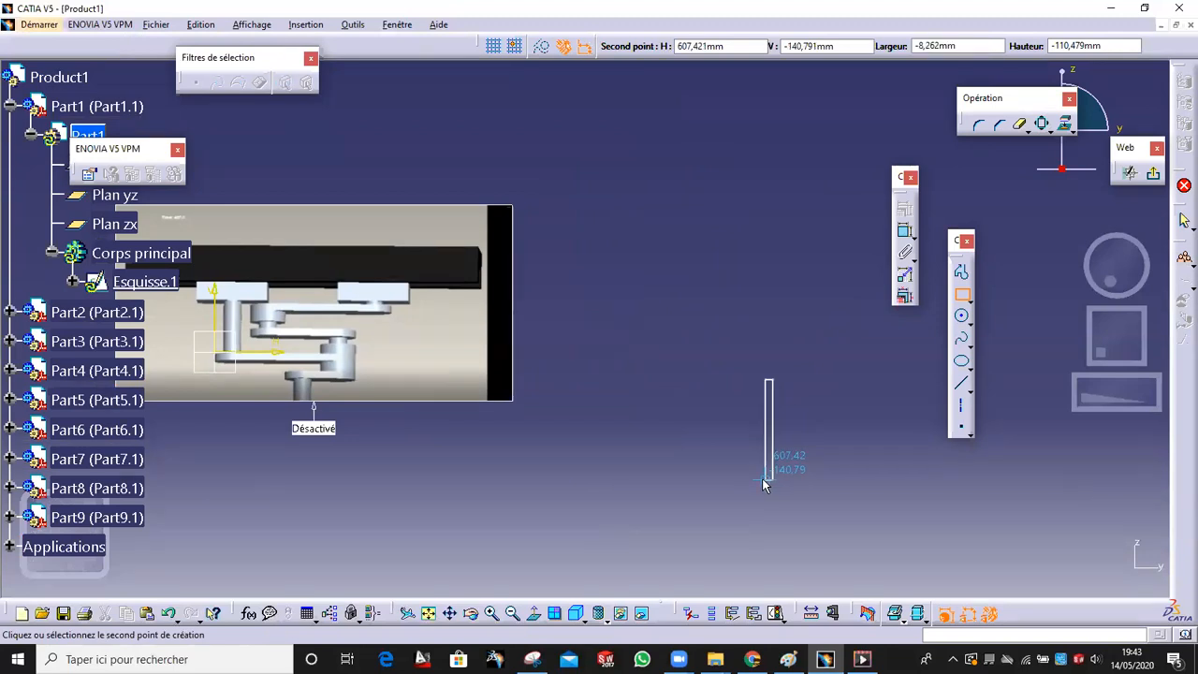
click(768, 531)
click(884, 386)
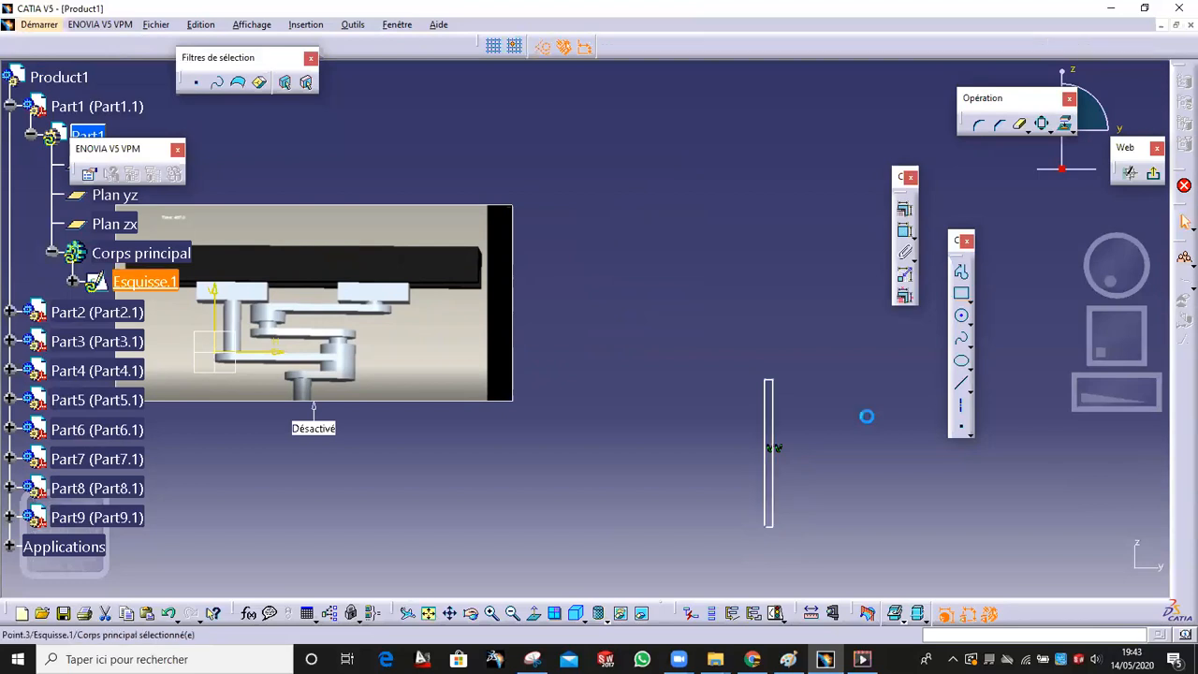
Widen the rectangle slightly by moving one of its long vertical edges outward, and exit the sketch
middle_drag(867, 418, 689, 238)
middle_drag(891, 505, 637, 279)
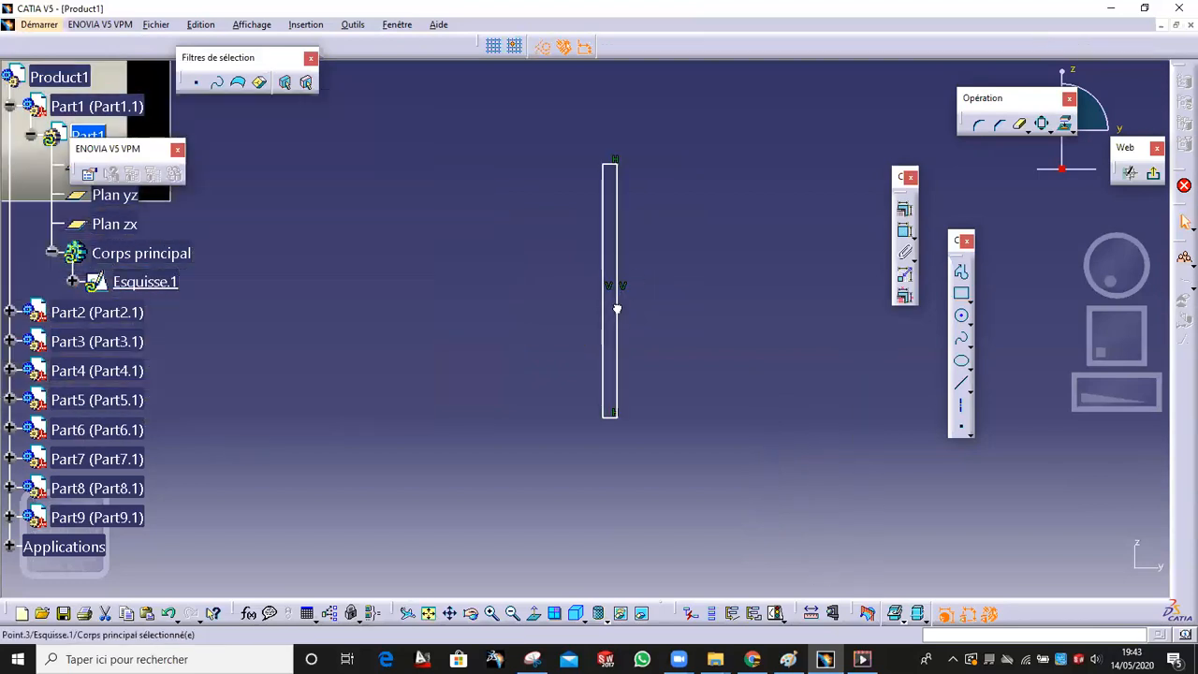
click(615, 309)
mouse_move(661, 276)
middle_down()
mouse_move(698, 290)
mouse_move(693, 301)
mouse_move(749, 296)
middle_up()
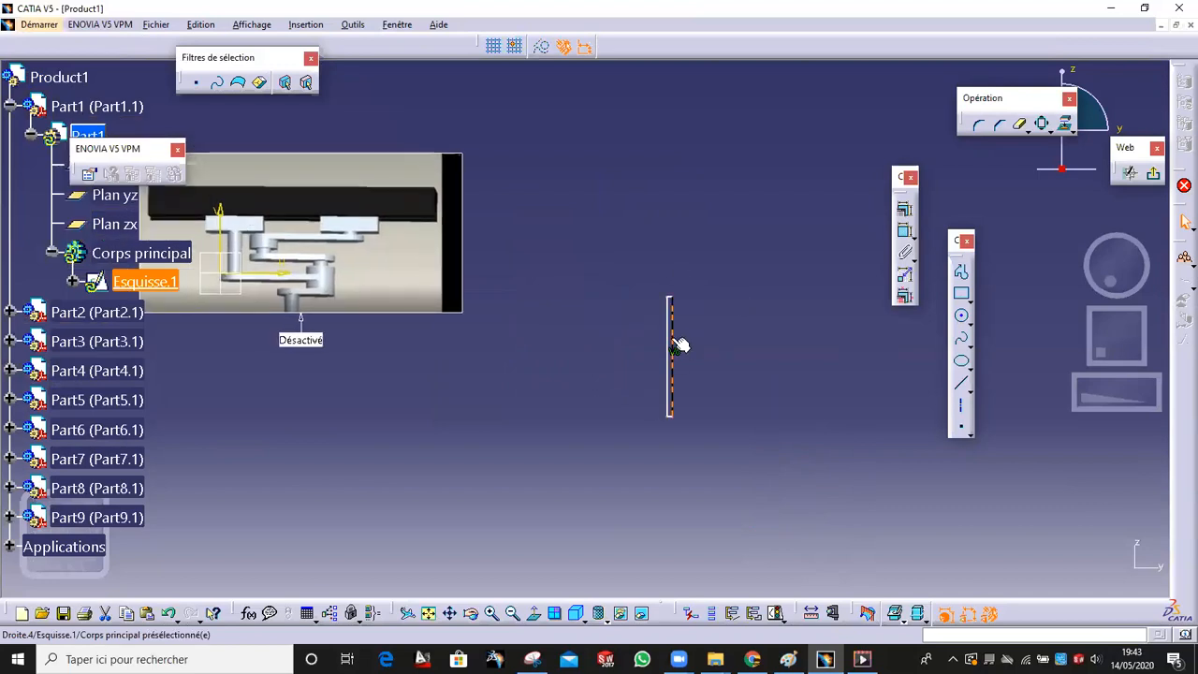
drag(675, 340, 677, 341)
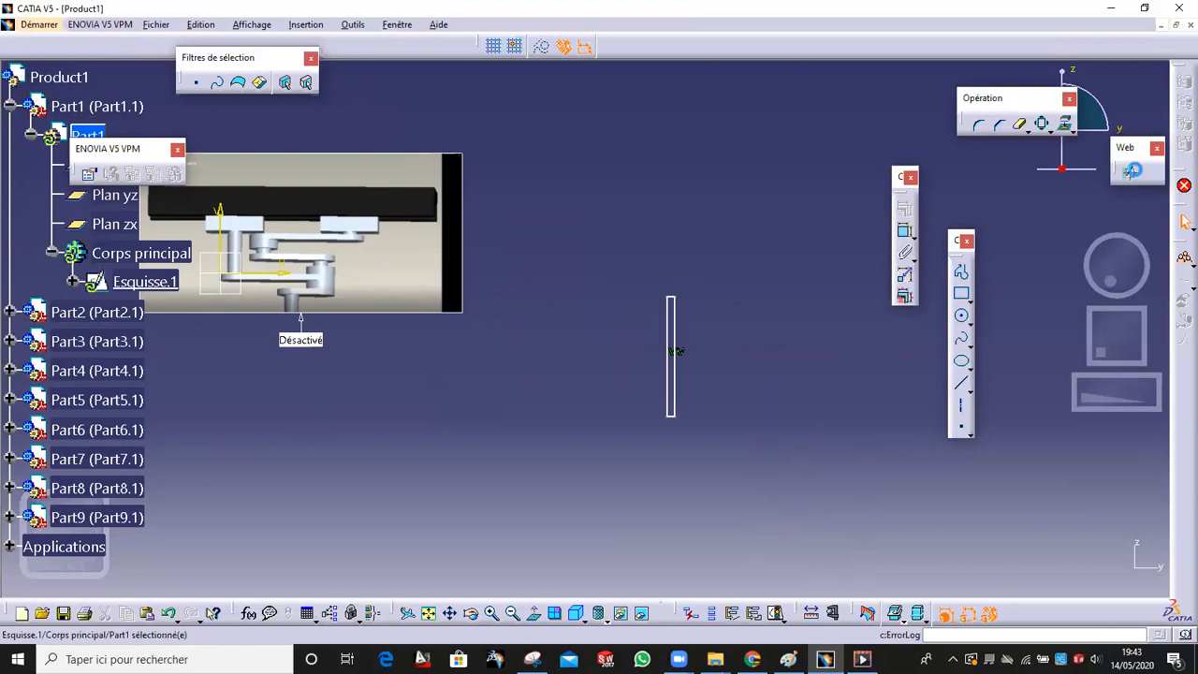
click(1113, 169)
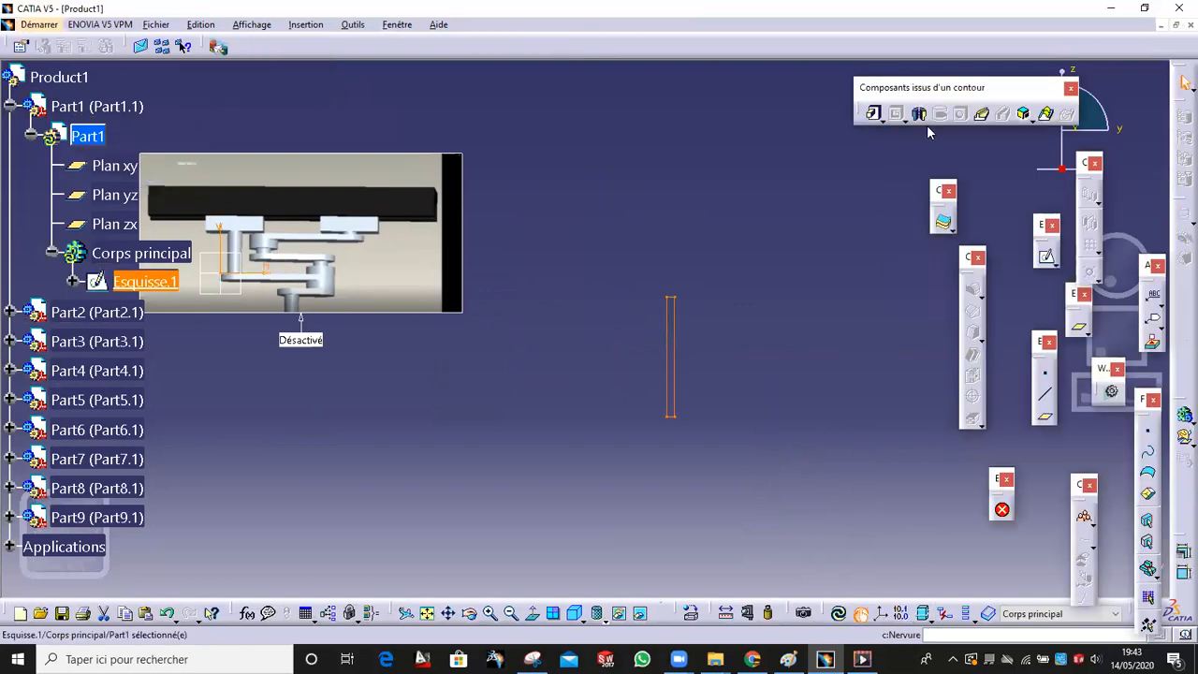
Revolve the rectangle sketch 360 degrees about one of its long edges to form Part1's solid cylinder
click(918, 113)
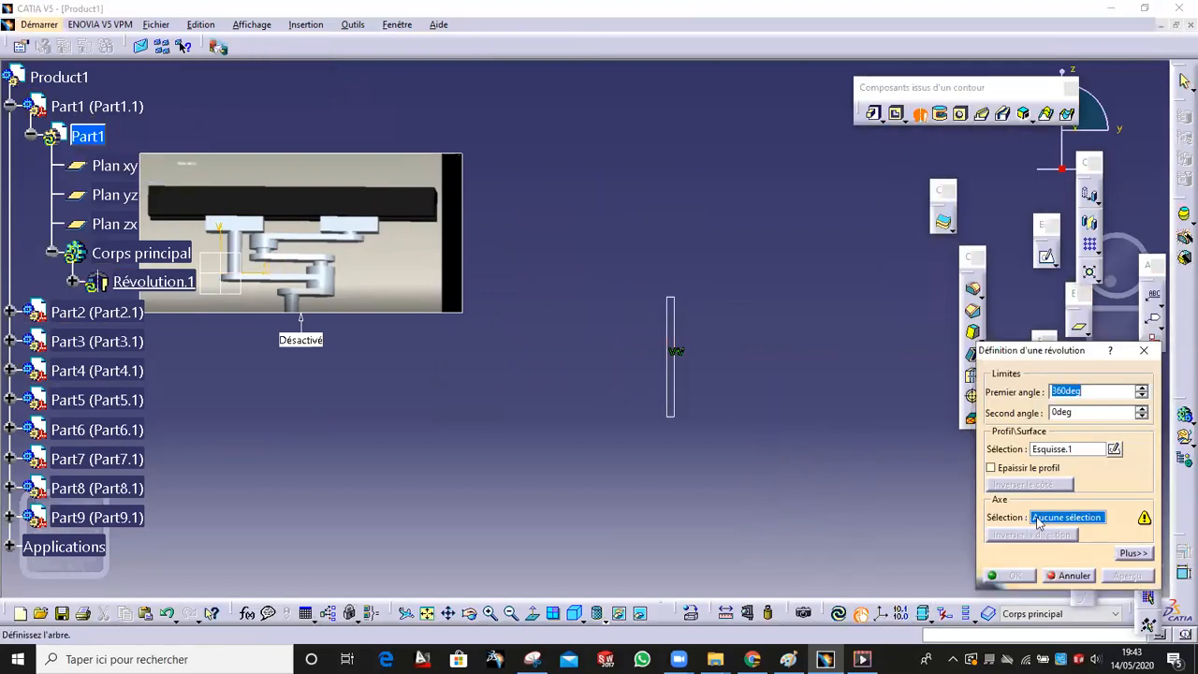
click(678, 324)
click(1010, 575)
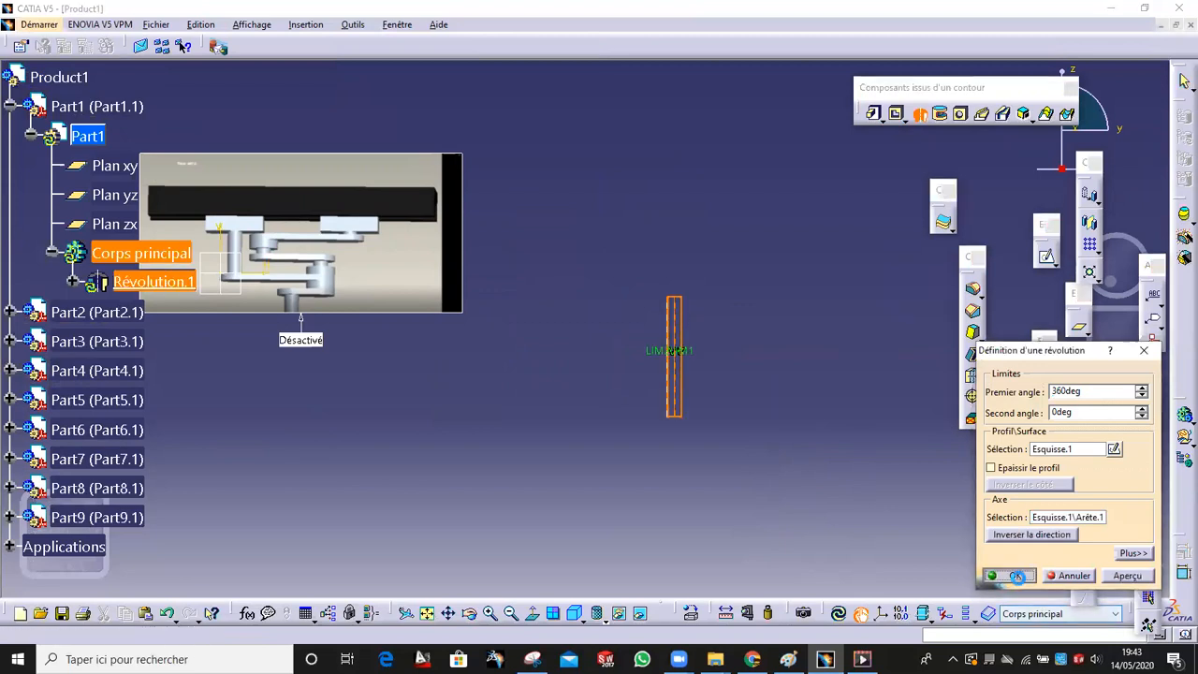
Expand Part2 in the specification tree and activate its main body for part modelling
middle_drag(556, 385, 700, 438)
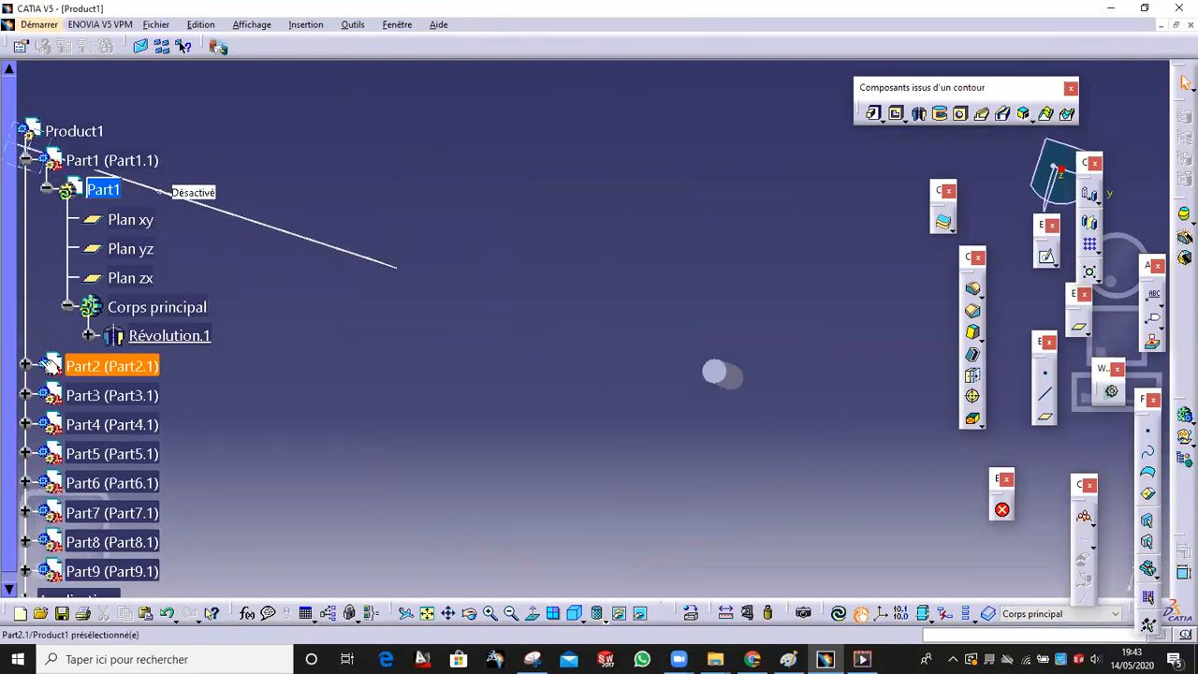
click(25, 365)
click(46, 395)
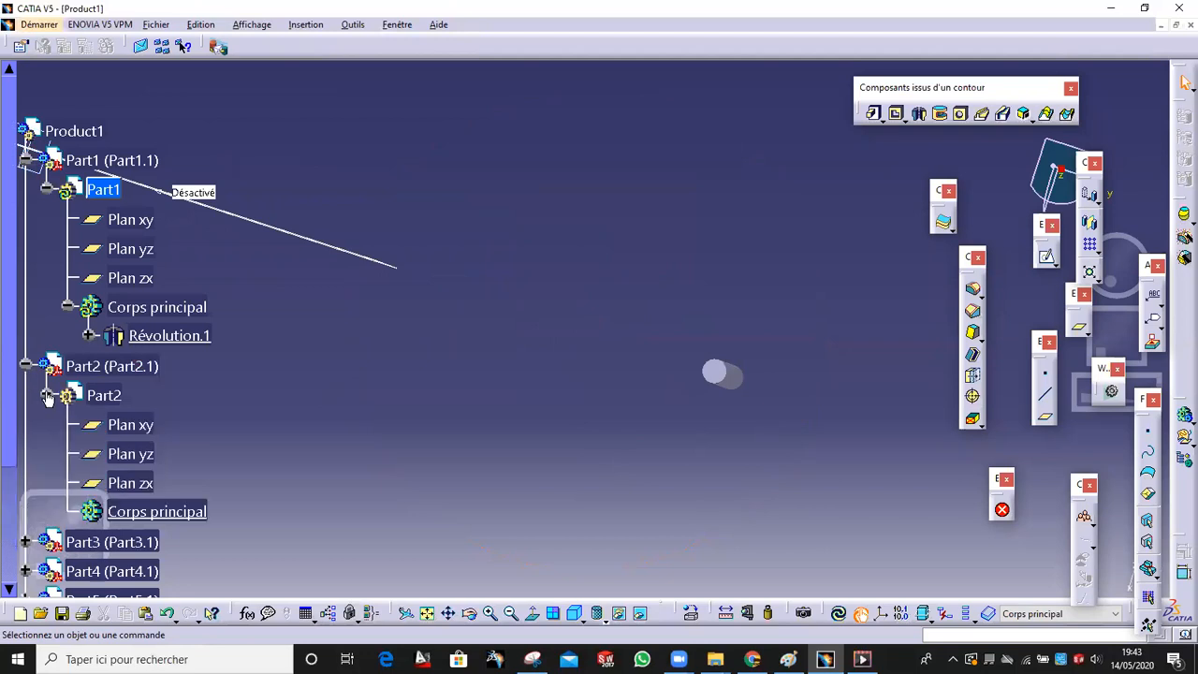
click(164, 511)
double_click(164, 511)
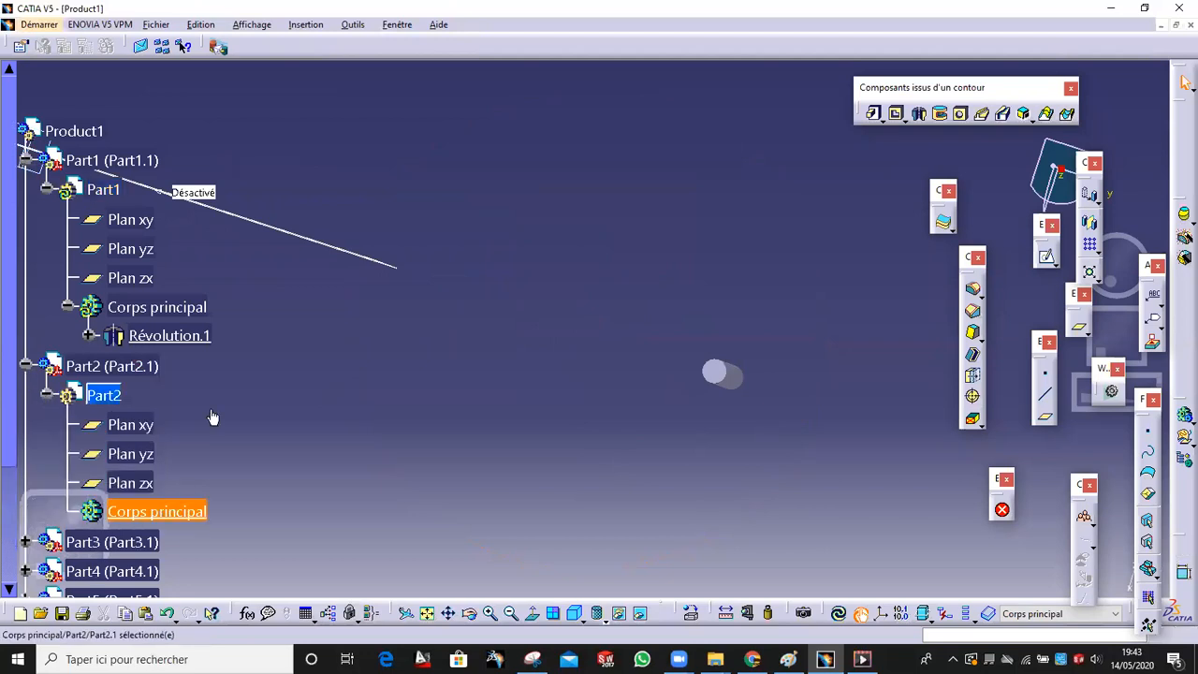
Start a Part2 sketch on the end face of Part1's cylinder and project the face's circular edge into it
middle_drag(251, 249, 574, 299)
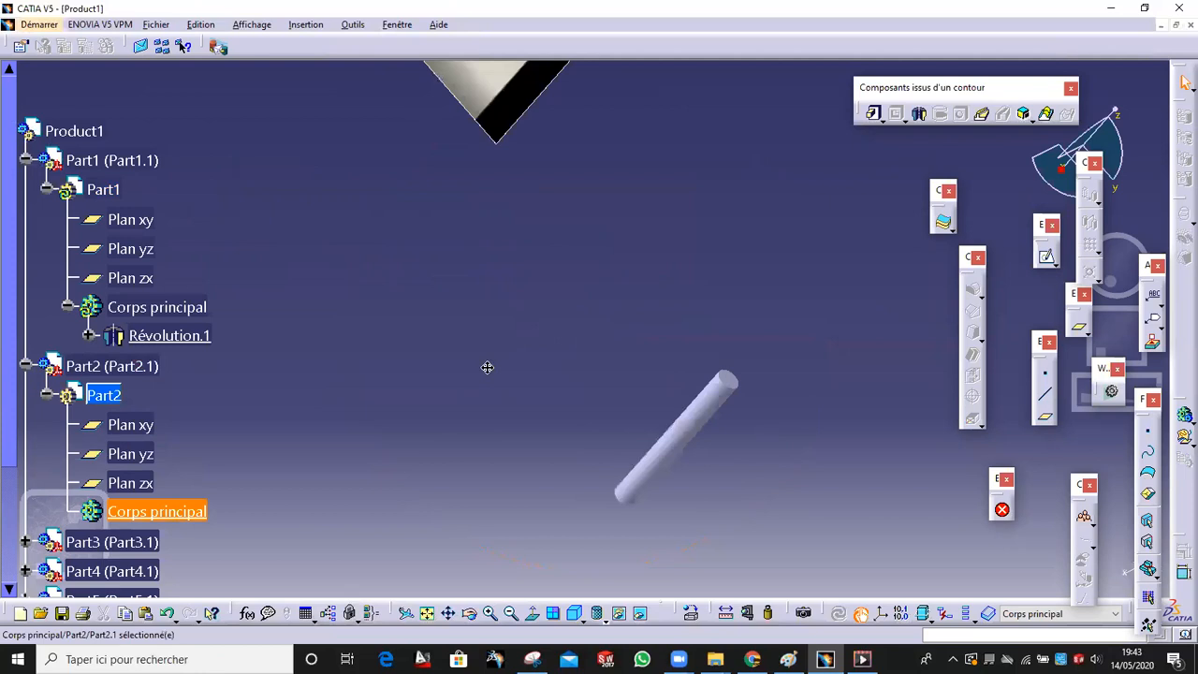
middle_drag(487, 366, 483, 610)
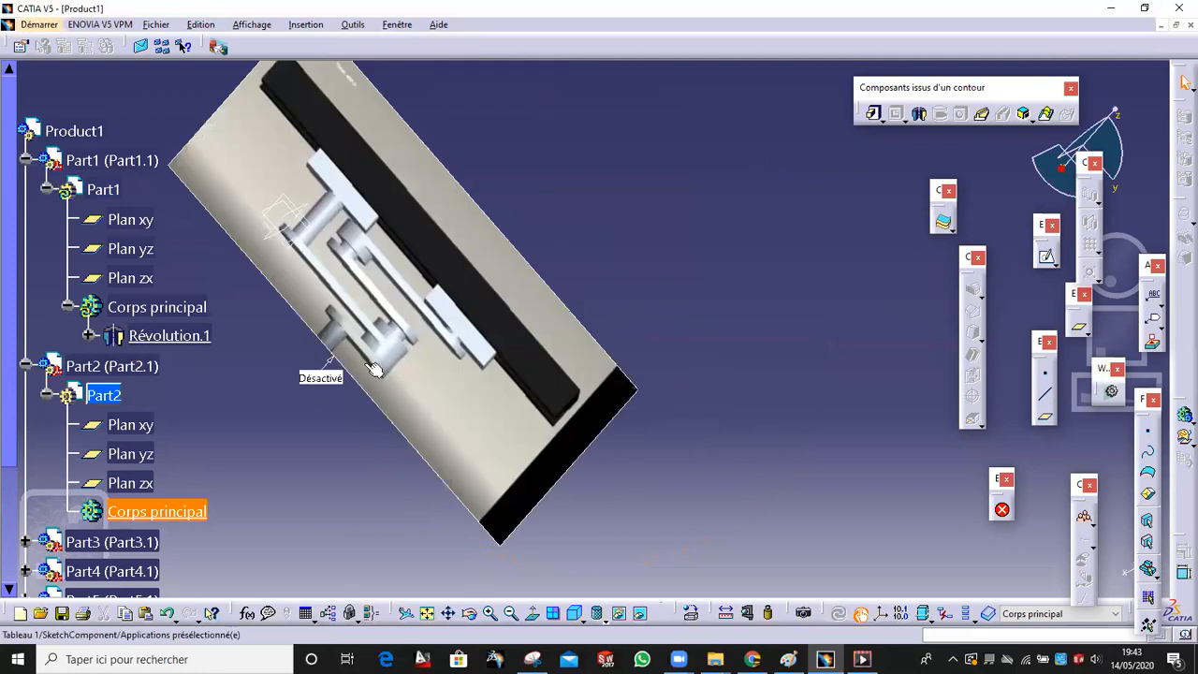
middle_drag(430, 323, 630, 423)
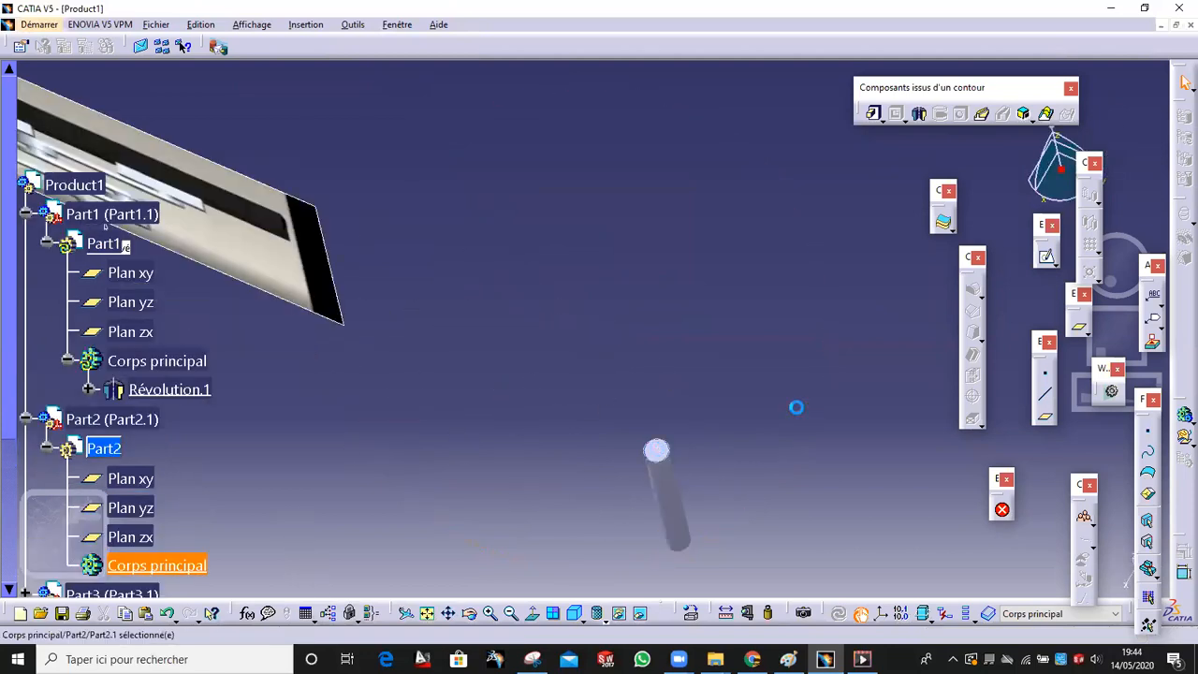
click(655, 451)
click(1046, 254)
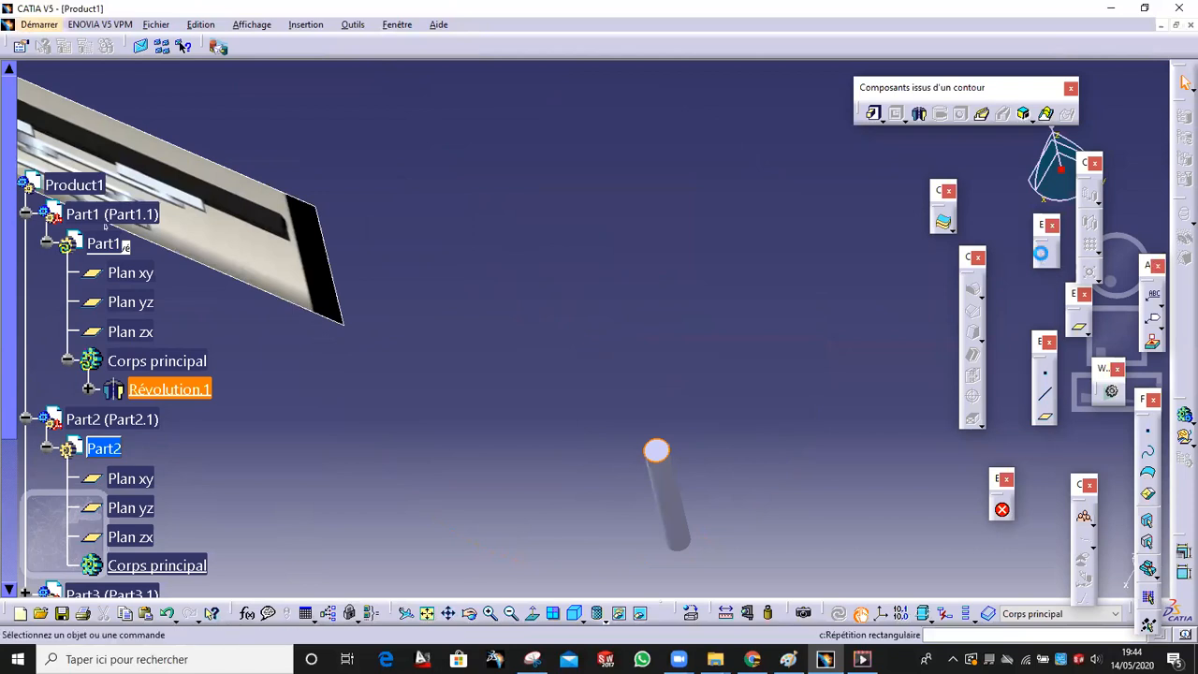
click(670, 211)
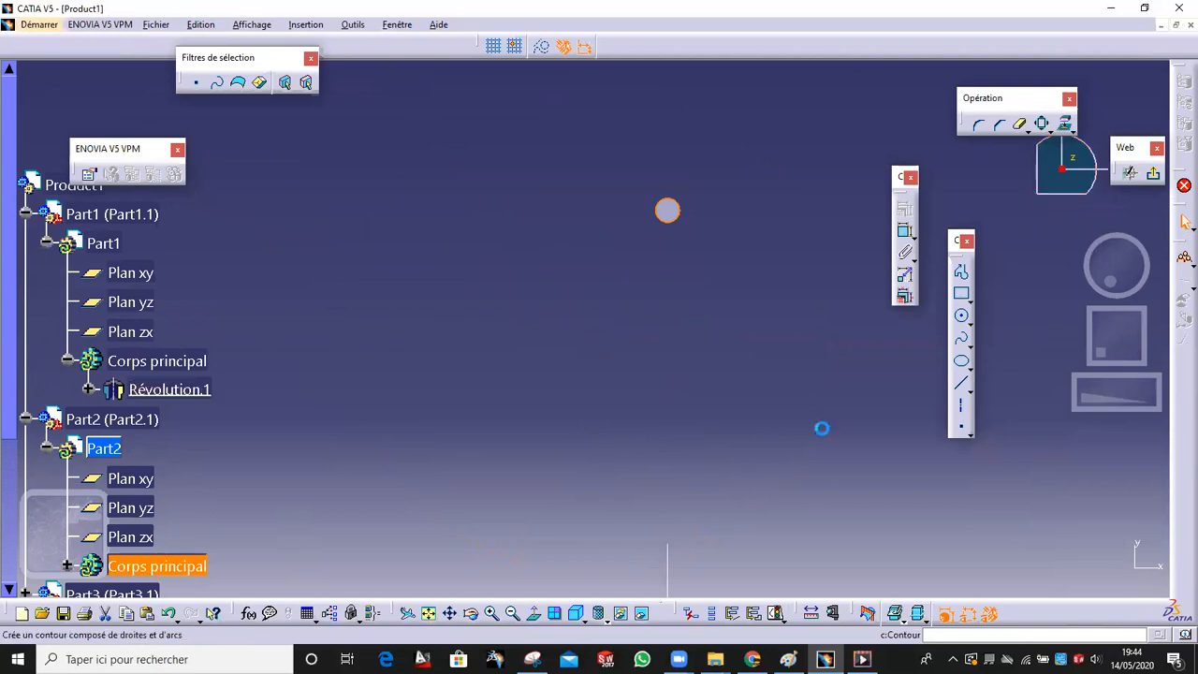
Examine the linkage arrangement in the reference image from several angles, and return to the view normal to the sketch plane
middle_click(667, 456)
mouse_move(626, 377)
middle_down()
mouse_move(674, 450)
mouse_move(408, 340)
middle_up()
scroll(632, 478, up, 1)
mouse_move(558, 421)
middle_down()
mouse_move(631, 477)
mouse_move(578, 416)
mouse_move(621, 320)
middle_up()
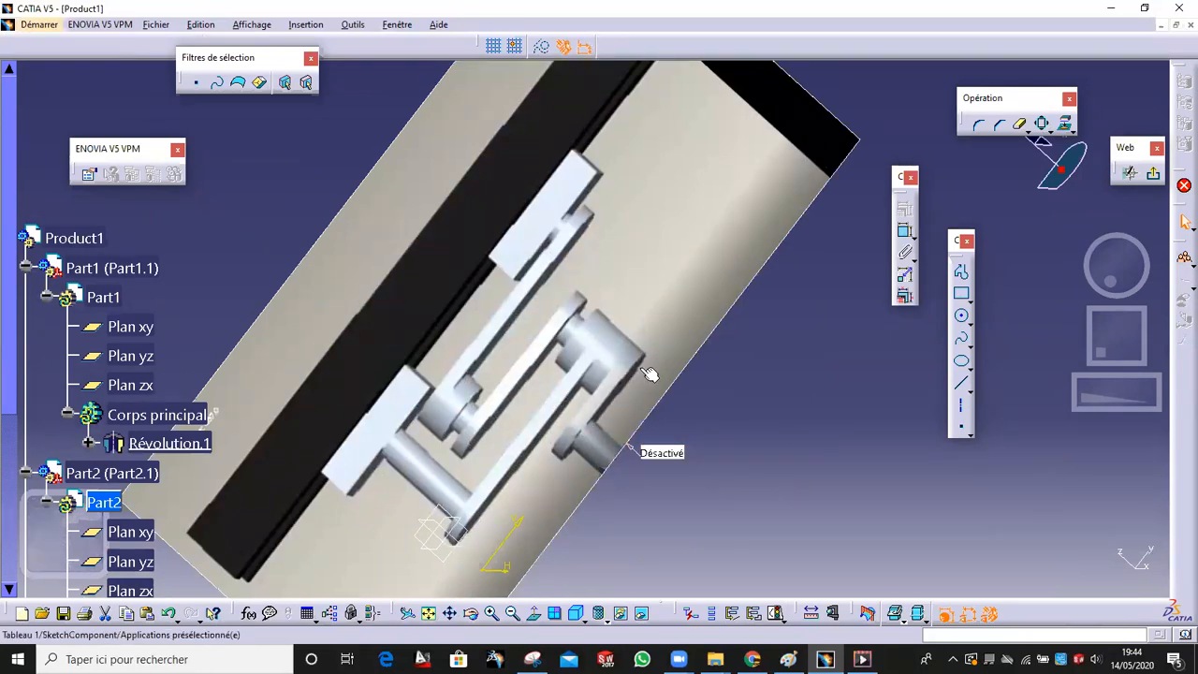
middle_drag(597, 338, 596, 393)
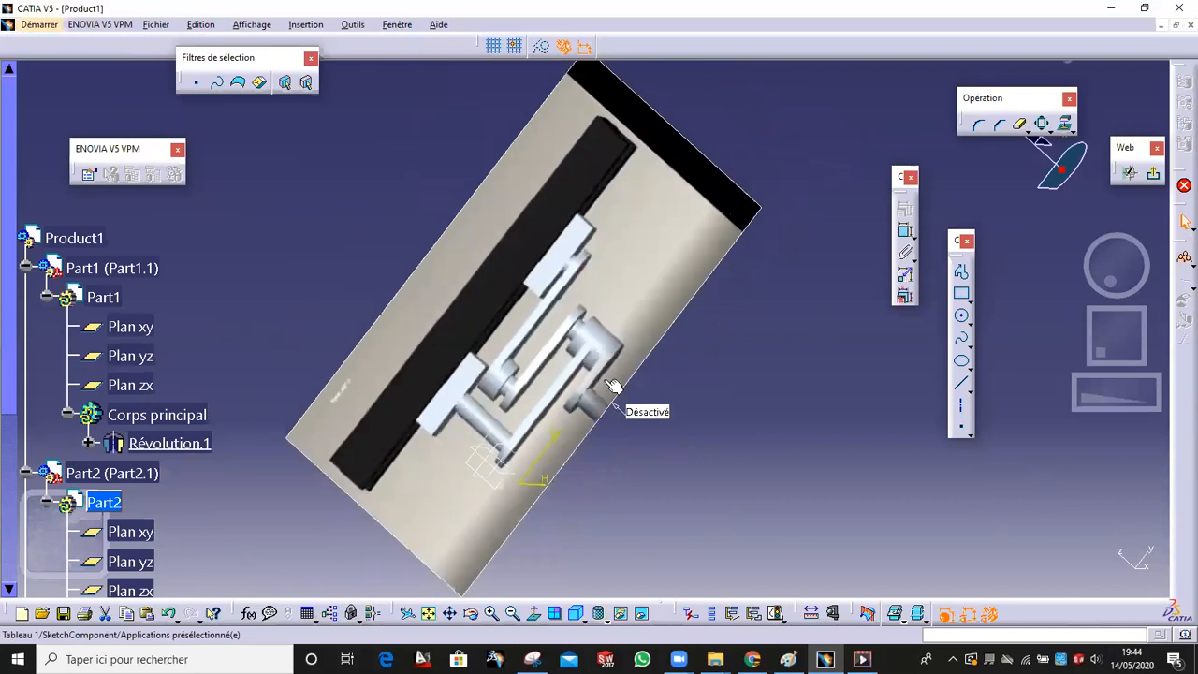
click(530, 616)
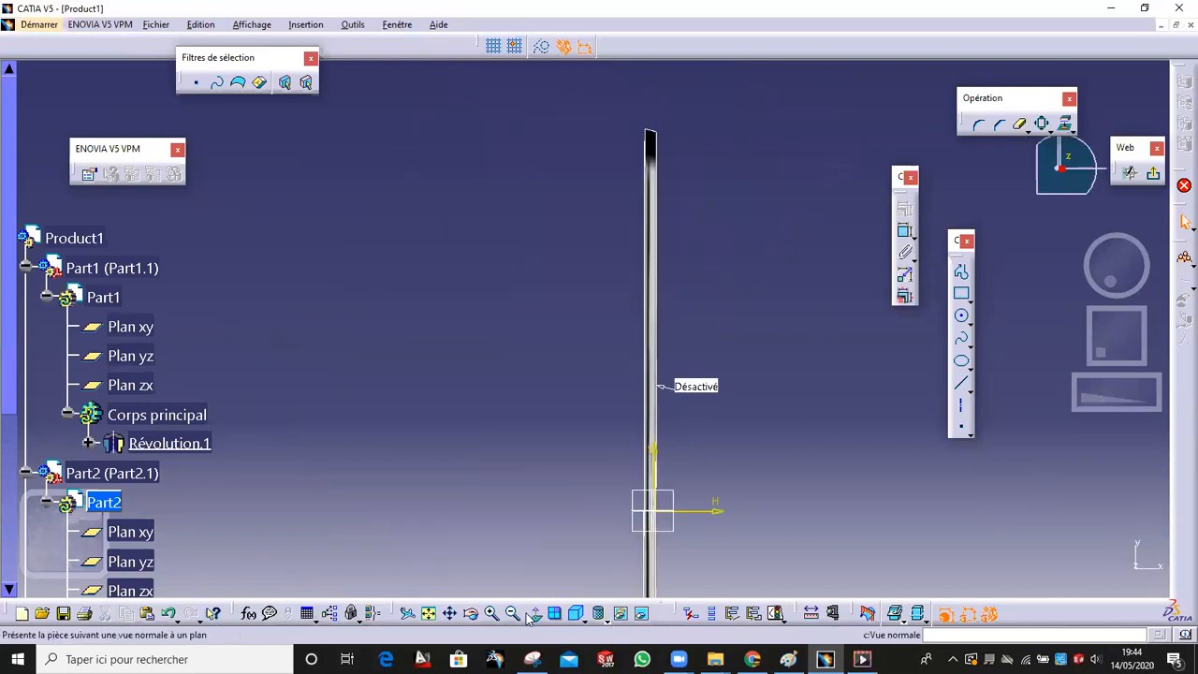
click(530, 616)
click(530, 617)
click(530, 617)
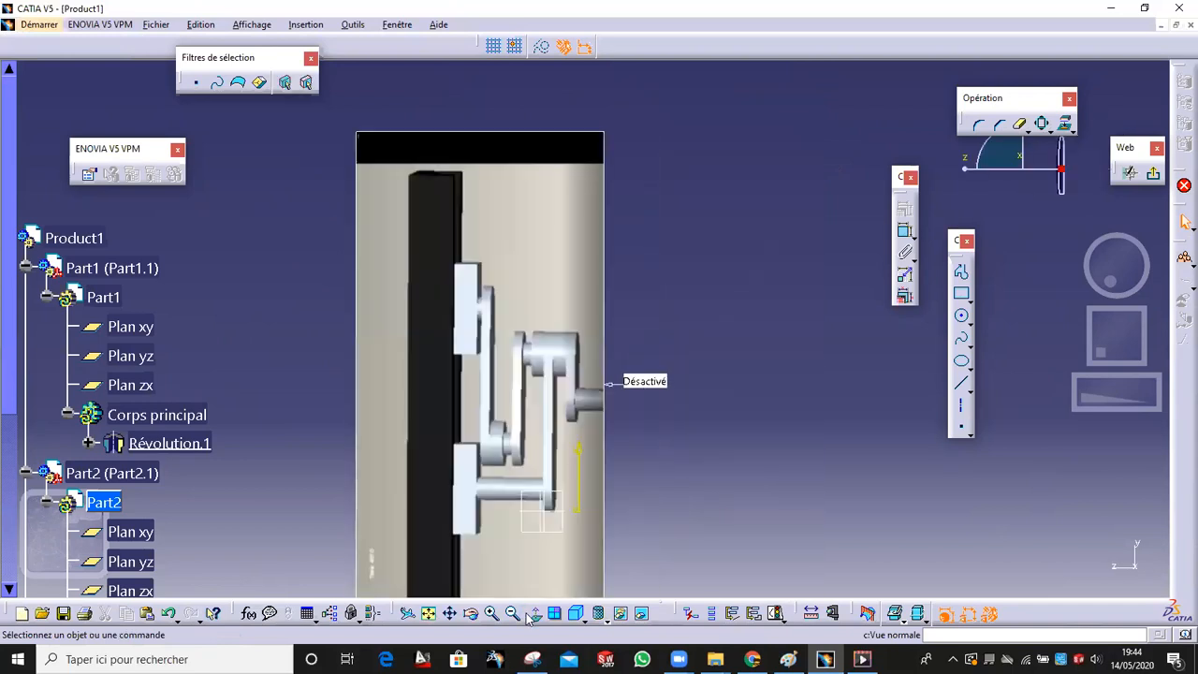
middle_drag(722, 449, 525, 416)
middle_drag(623, 382, 629, 420)
mouse_move(438, 247)
middle_down()
mouse_move(591, 411)
mouse_move(808, 412)
middle_up()
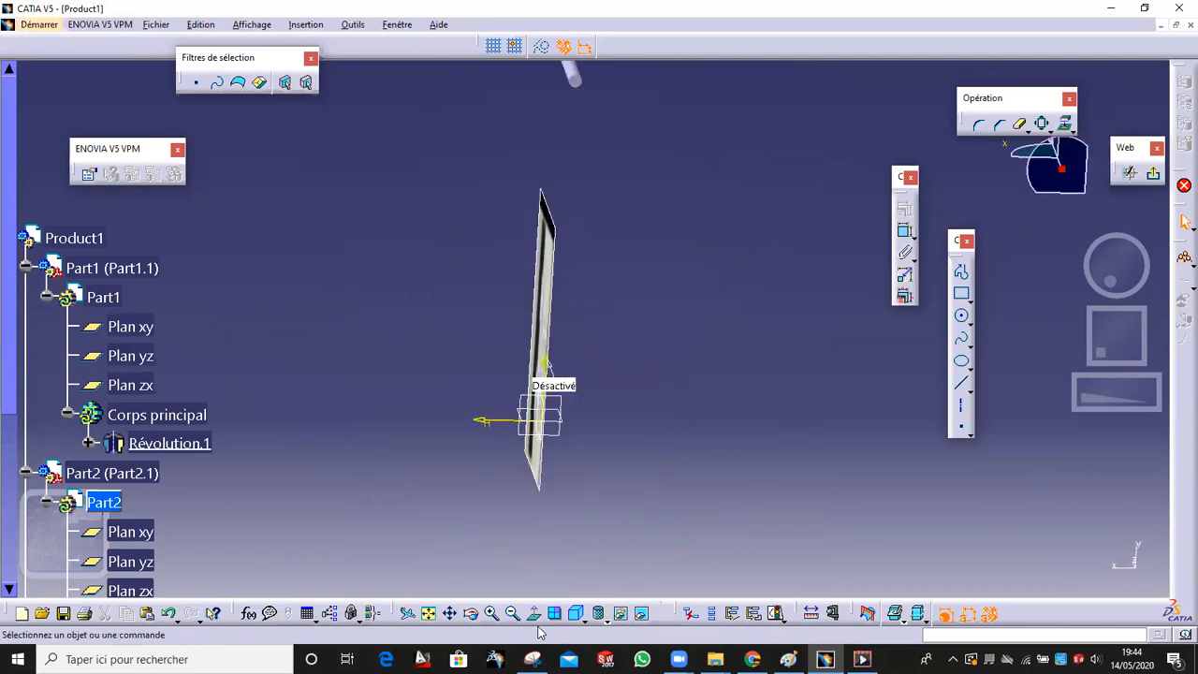
click(532, 615)
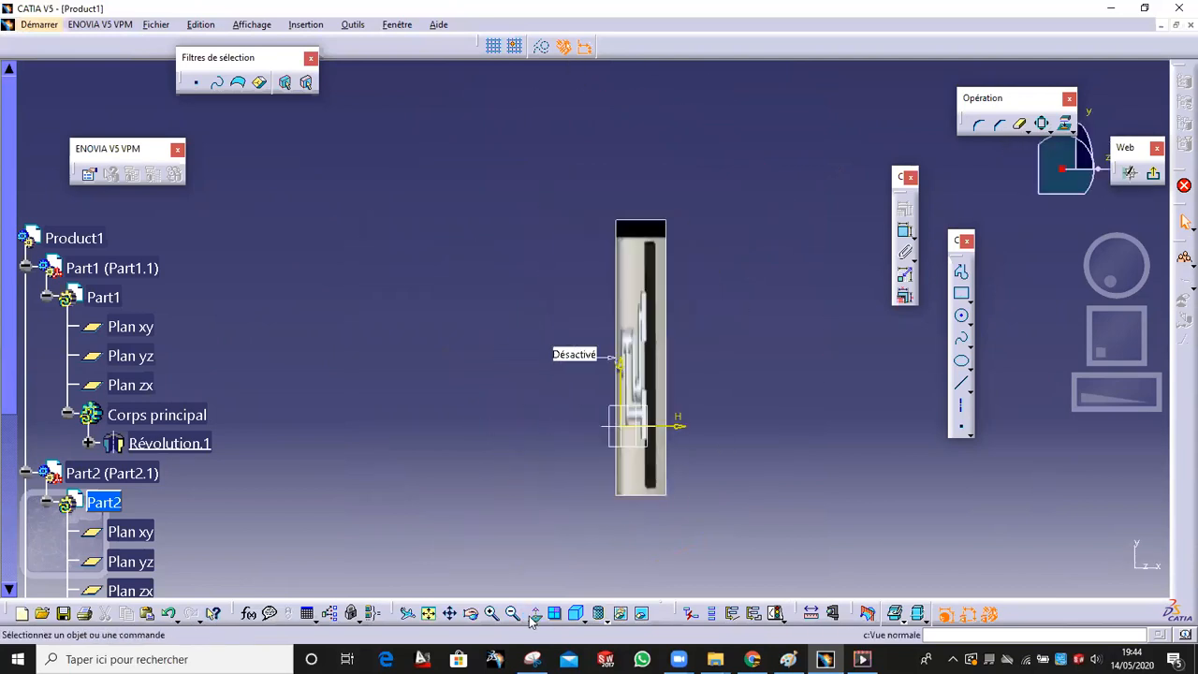
middle_drag(705, 309, 631, 551)
click(534, 614)
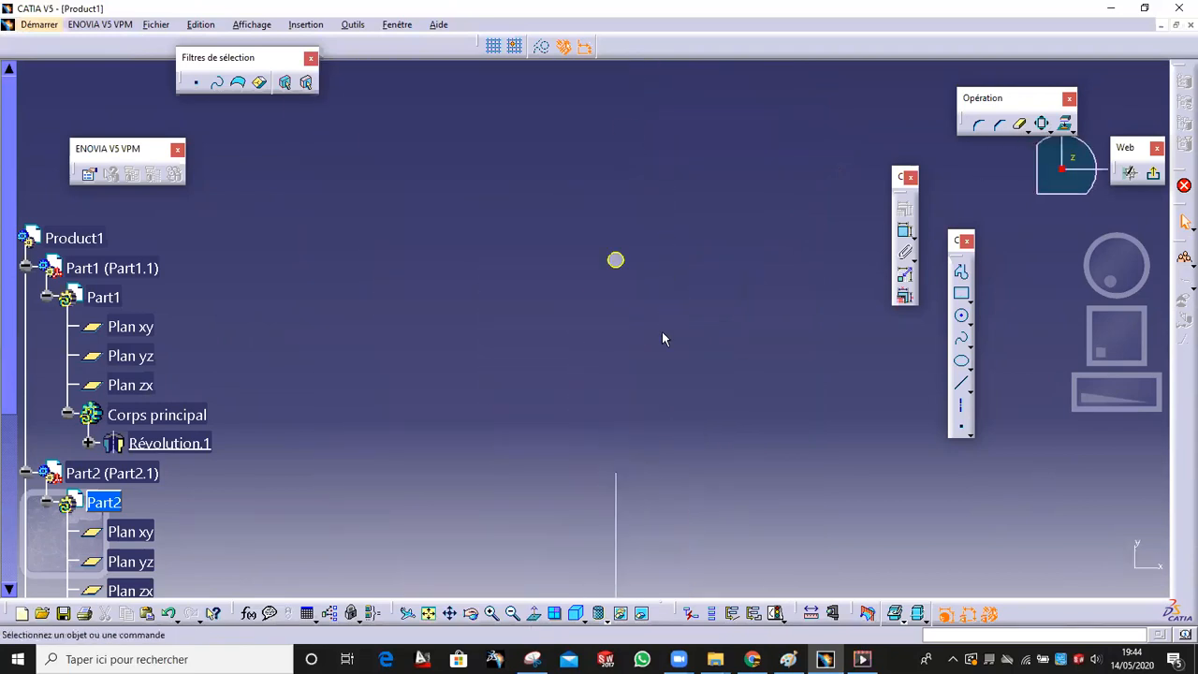
Sketch a vertical oblong from the projected circle's centre, about 102 mm between centres with about 27 mm radius, and shorten it slightly
click(970, 297)
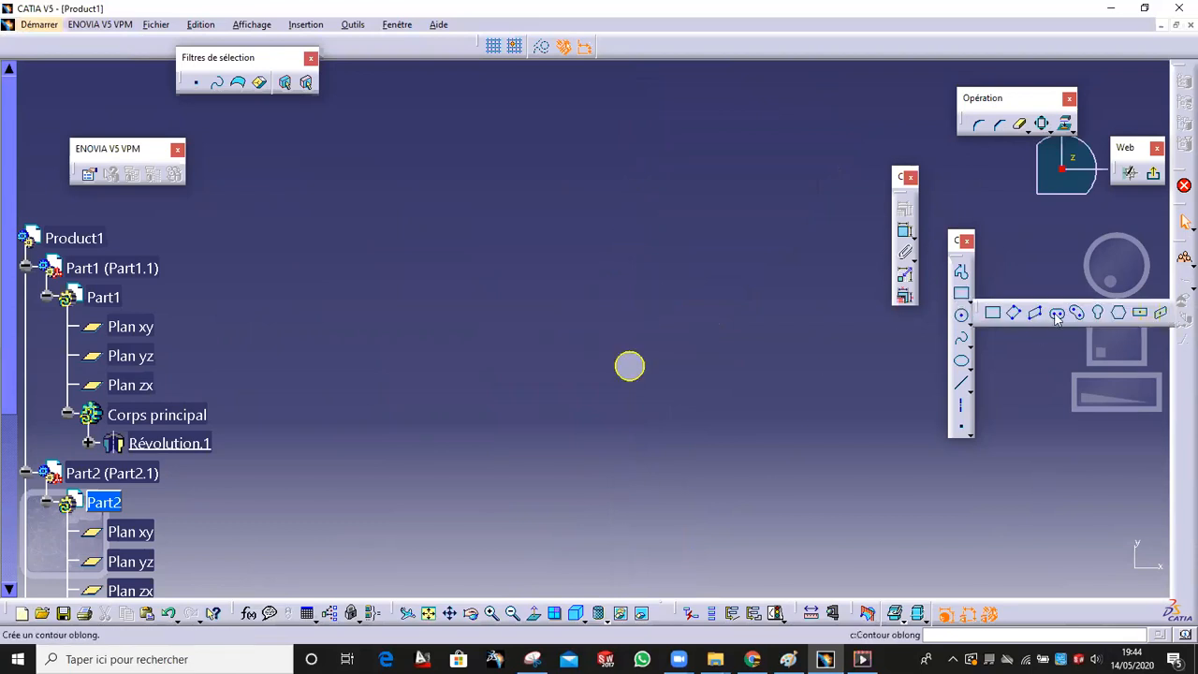
click(629, 365)
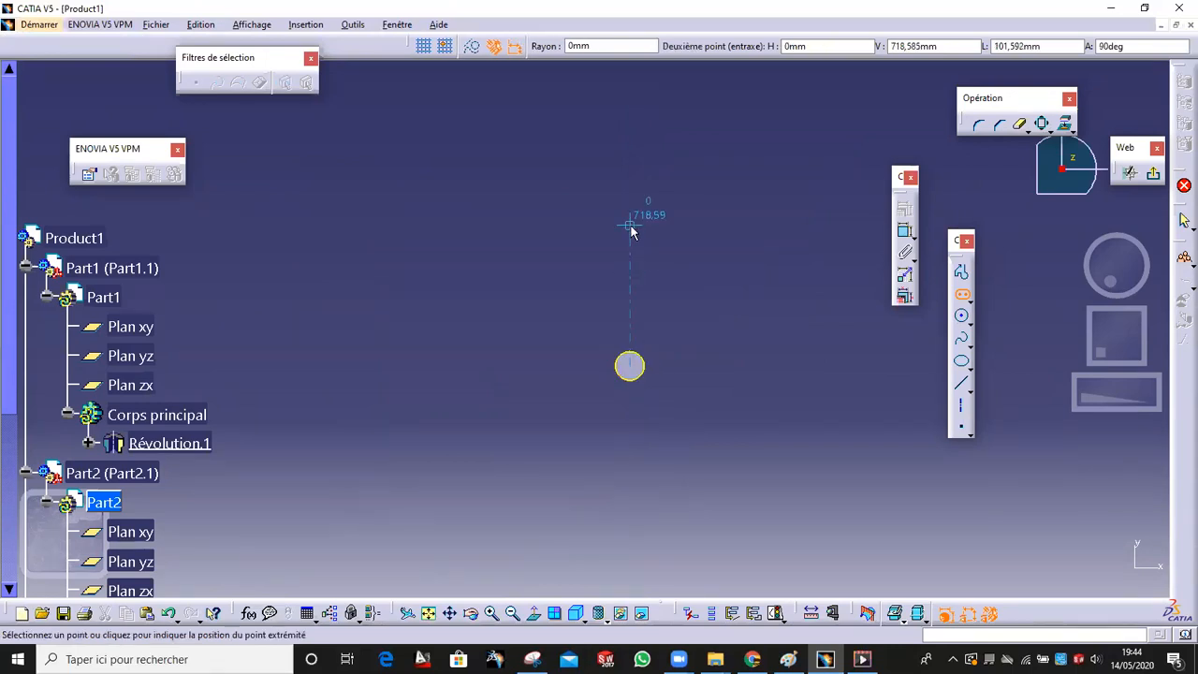
click(630, 226)
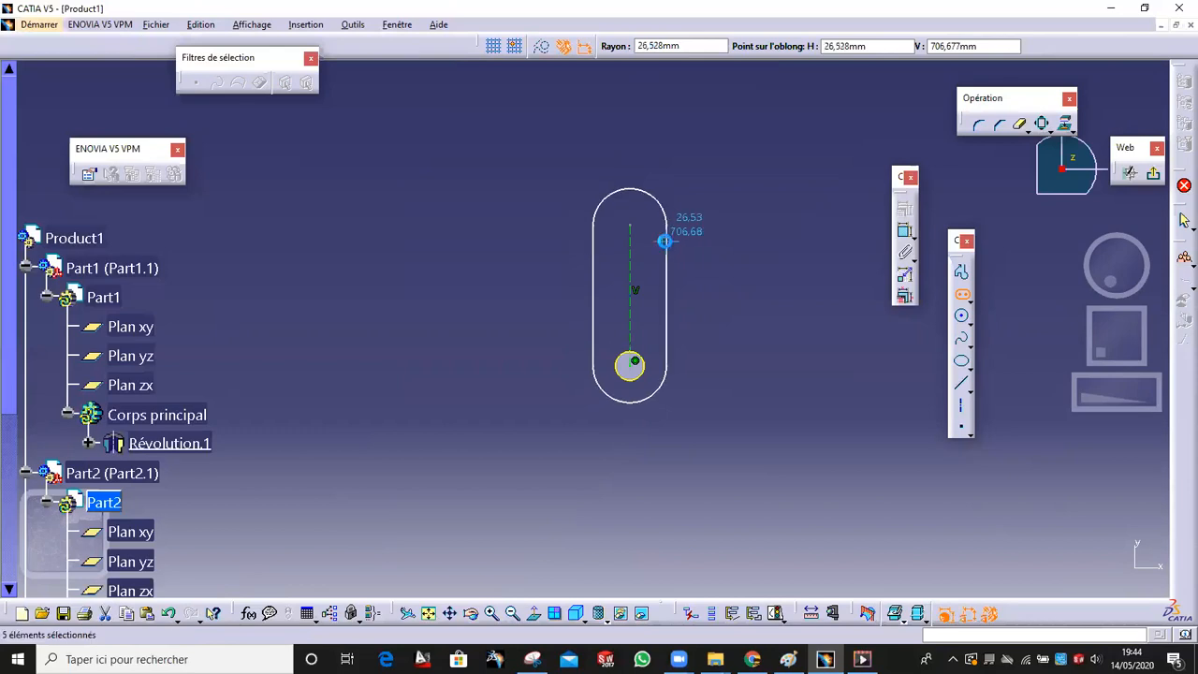
click(666, 245)
click(630, 227)
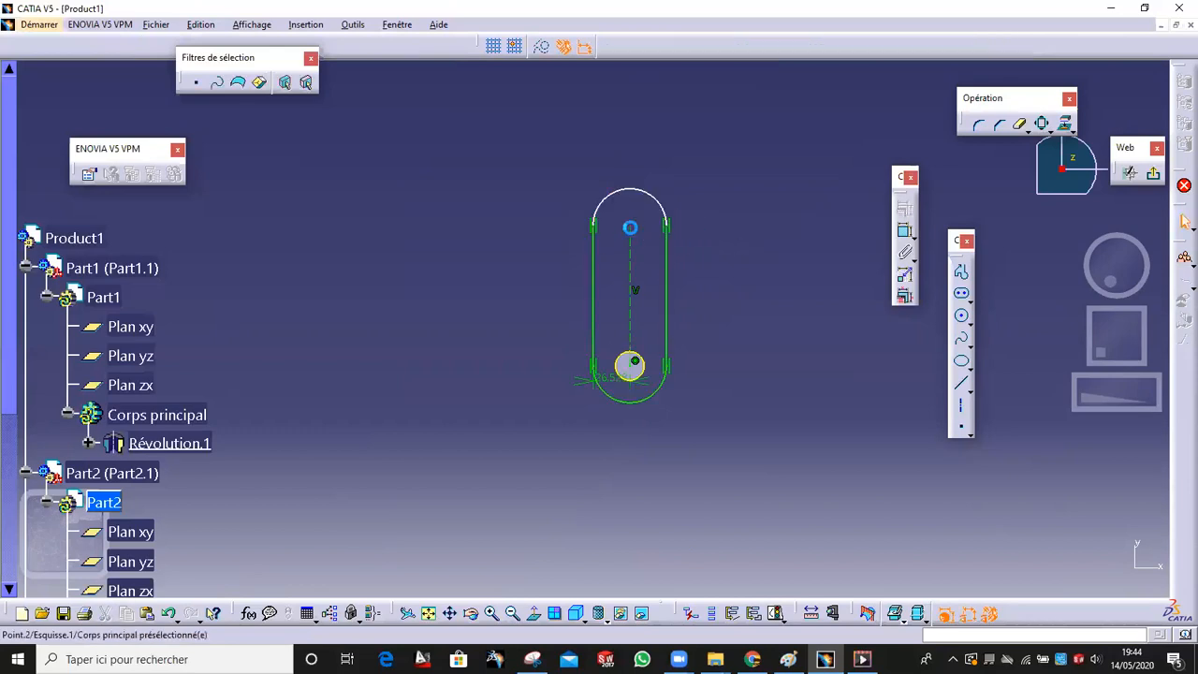
drag(629, 227, 630, 242)
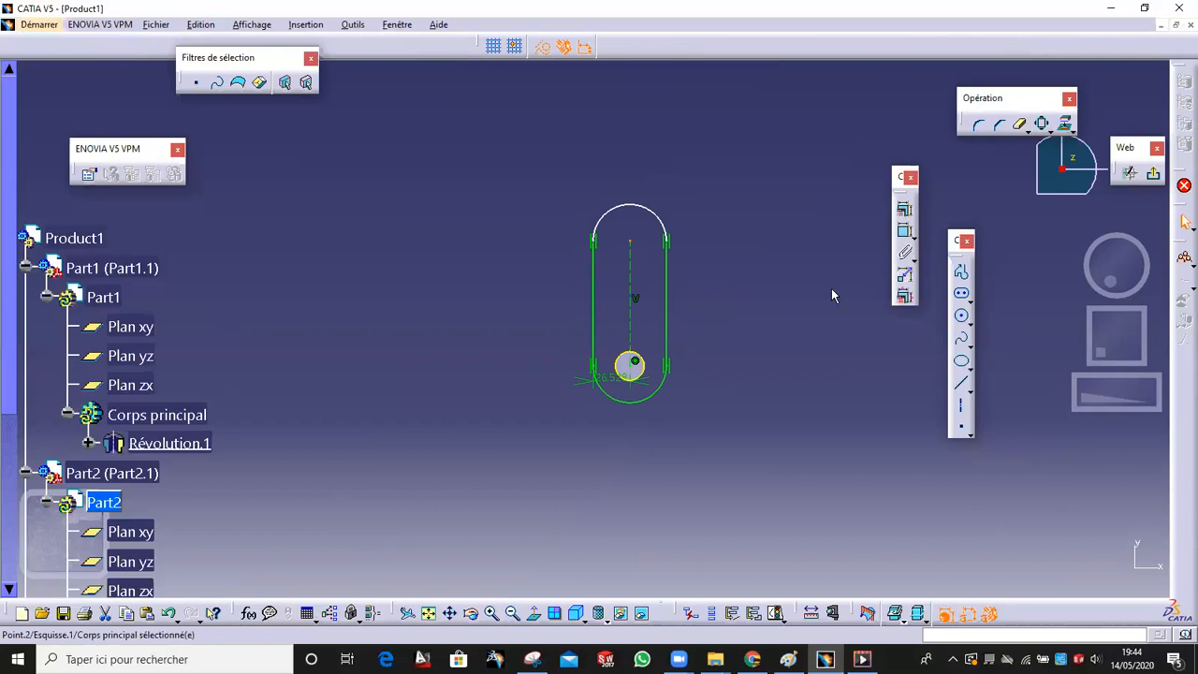
Add a circle of about 13 mm radius centred at the free end of the oblong, and exit the sketch
click(967, 321)
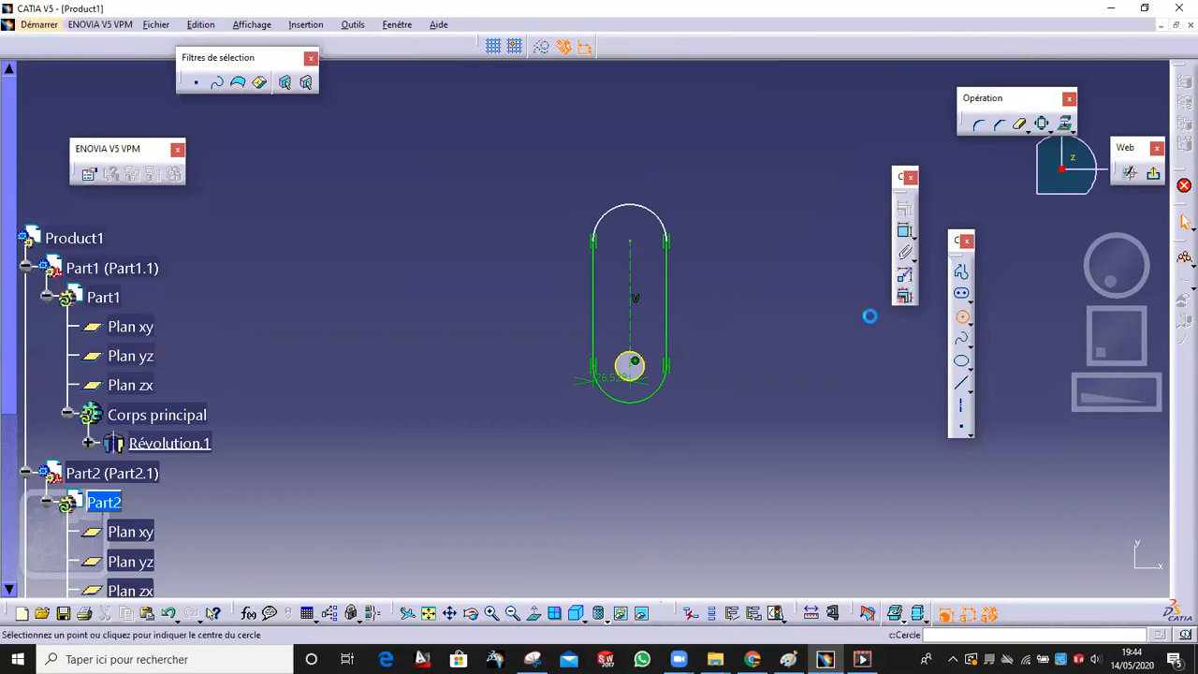
click(632, 243)
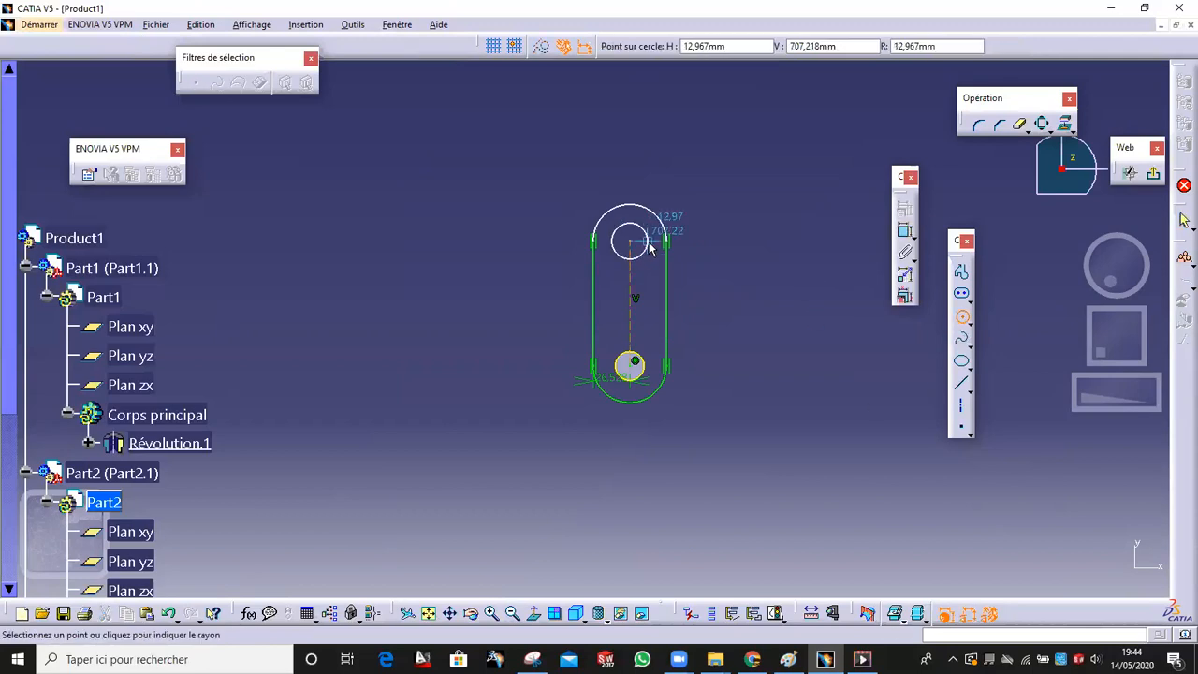
click(647, 244)
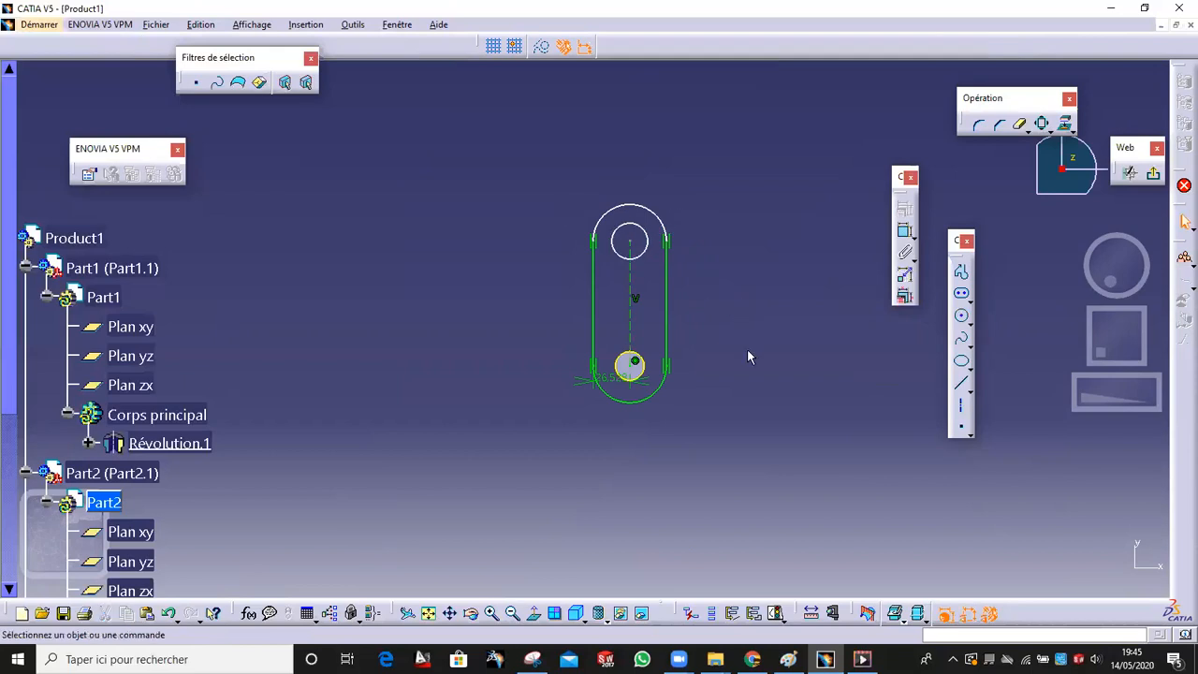
mouse_move(767, 315)
middle_down()
mouse_move(527, 318)
mouse_move(449, 346)
mouse_move(628, 387)
mouse_move(713, 378)
mouse_move(1168, 150)
middle_up()
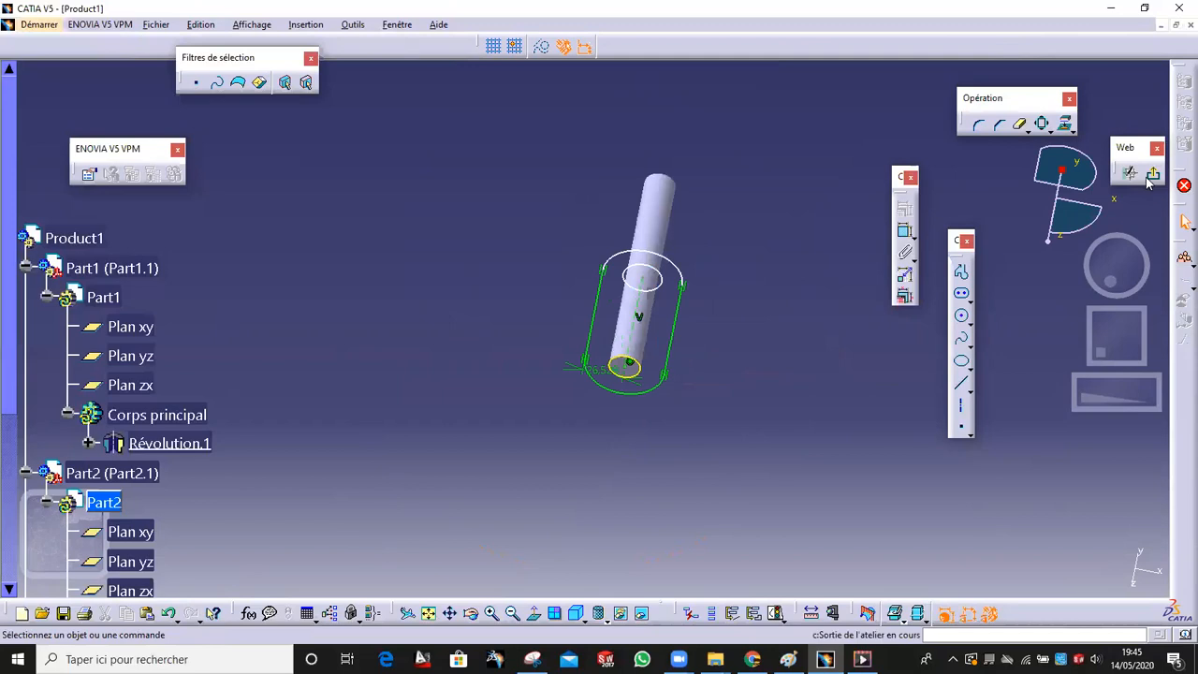
click(1153, 172)
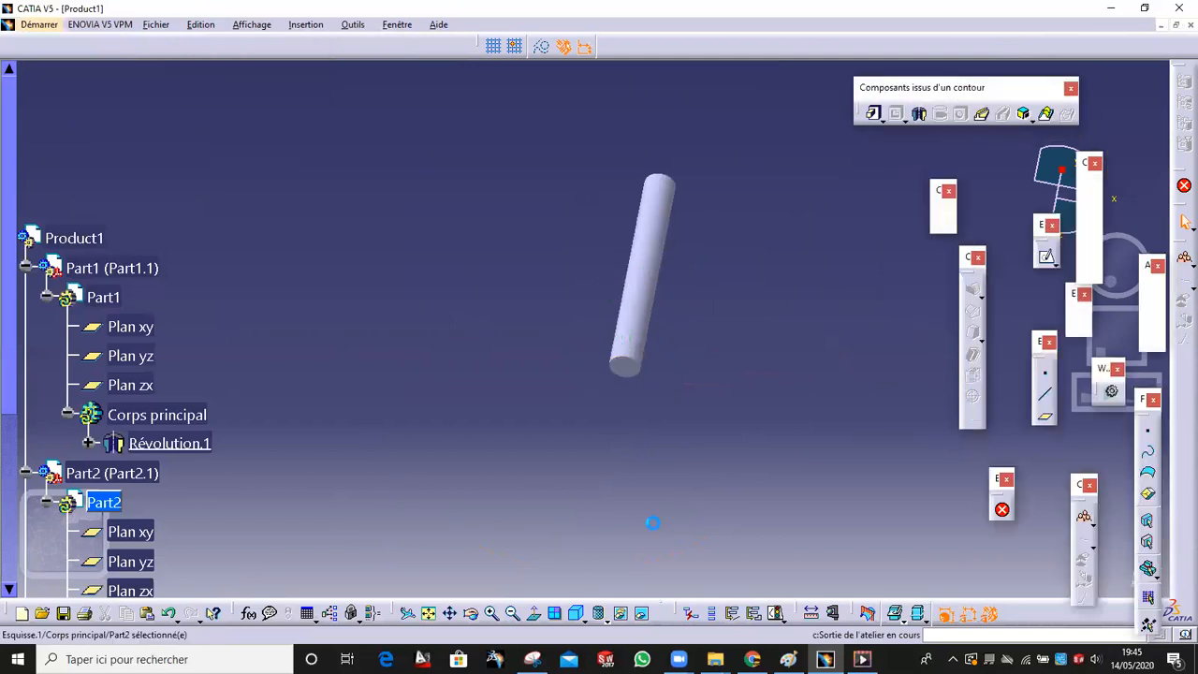
Extrude the oblong sketch into Part2's flat arm, lowering the extrusion length by five increments from 20 mm
middle_drag(564, 534, 695, 423)
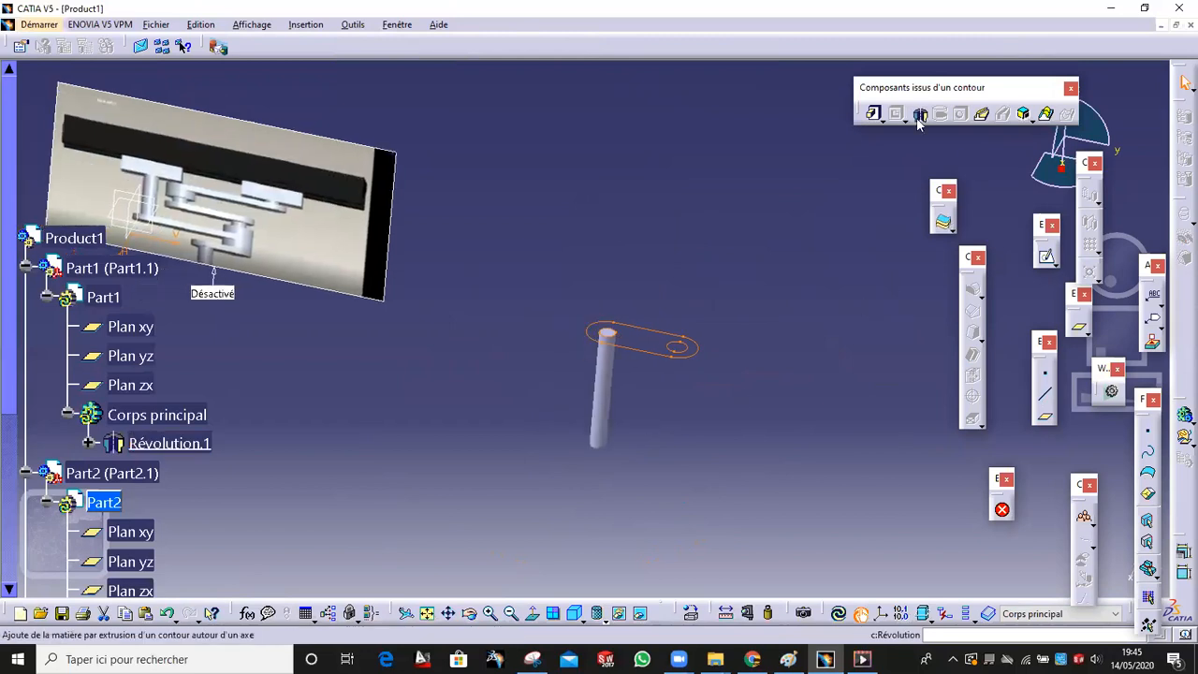
click(875, 113)
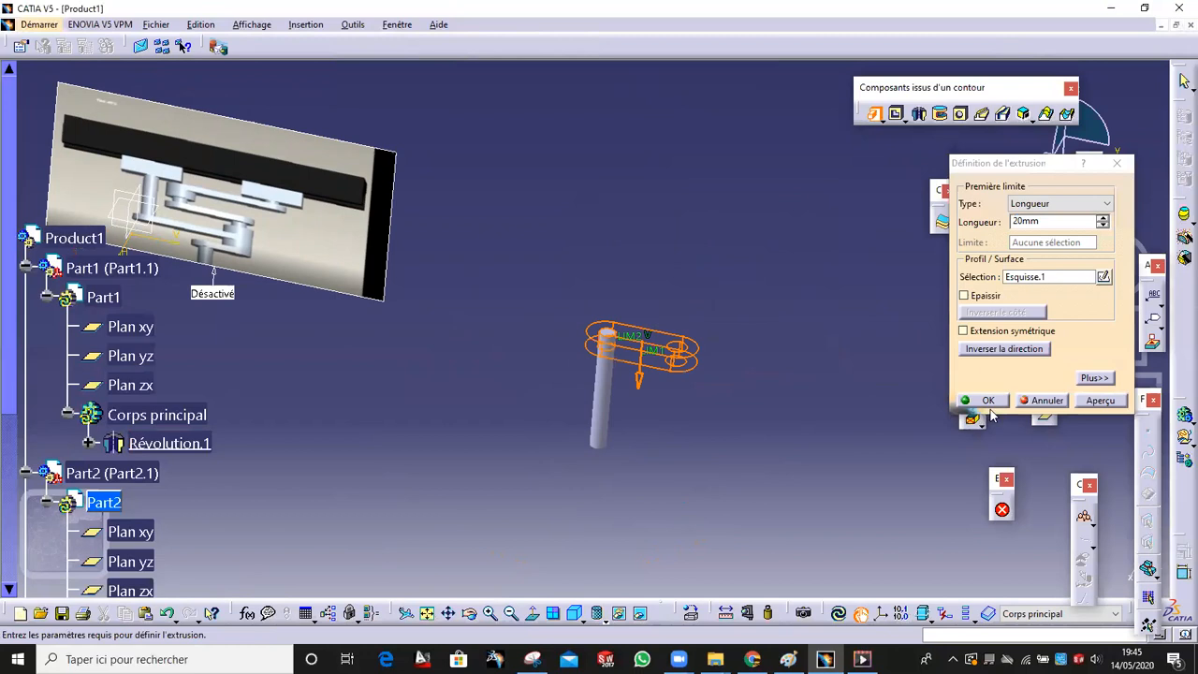
middle_drag(749, 396, 1127, 199)
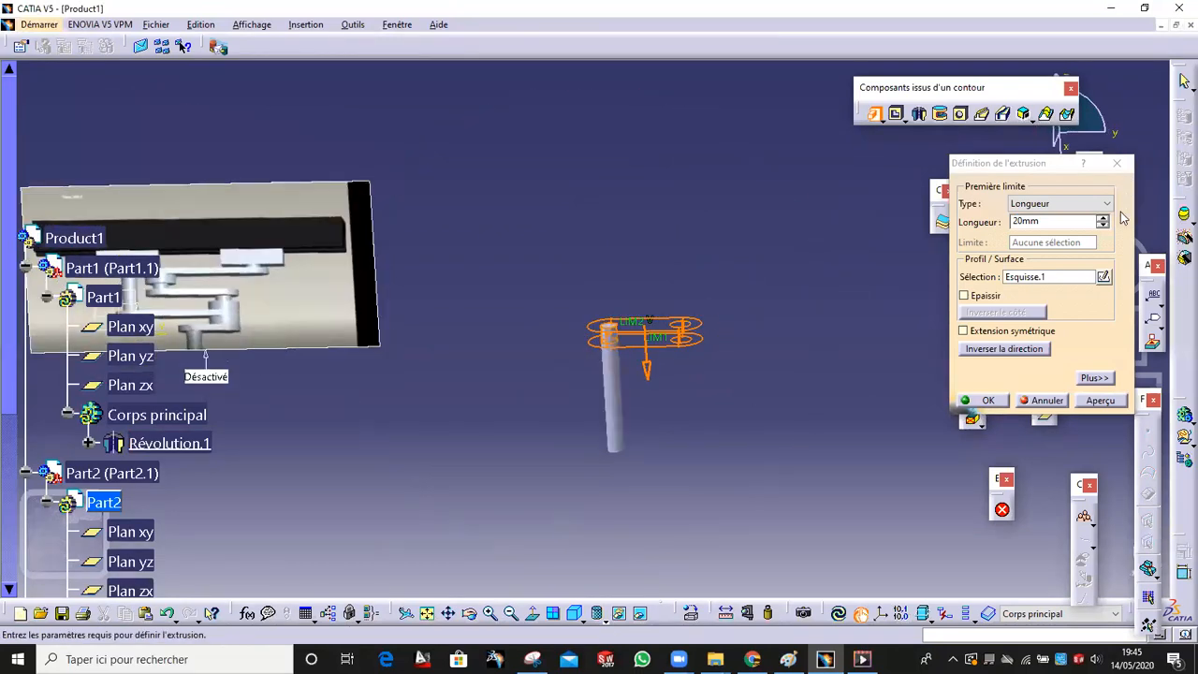
click(1103, 226)
click(1104, 226)
click(1103, 225)
click(1104, 226)
click(1103, 226)
click(987, 399)
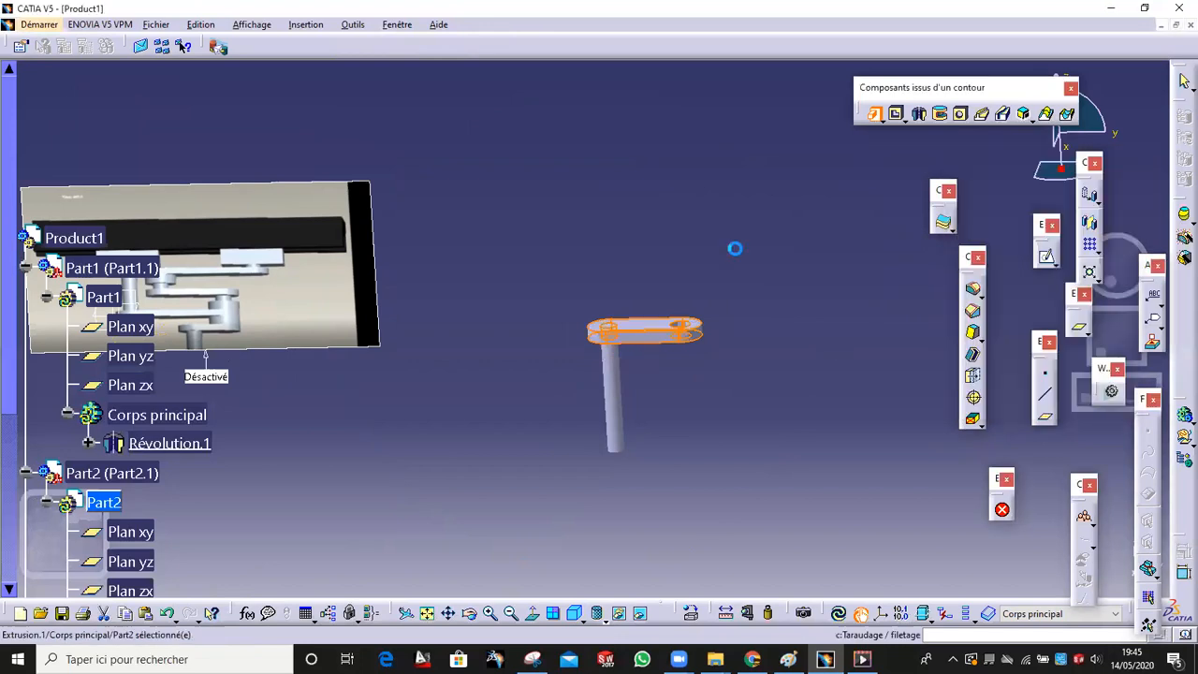
Sketch on the flat arm's upper face, project the circular edge of its free-end hole, and exit the sketch
middle_drag(751, 223, 677, 251)
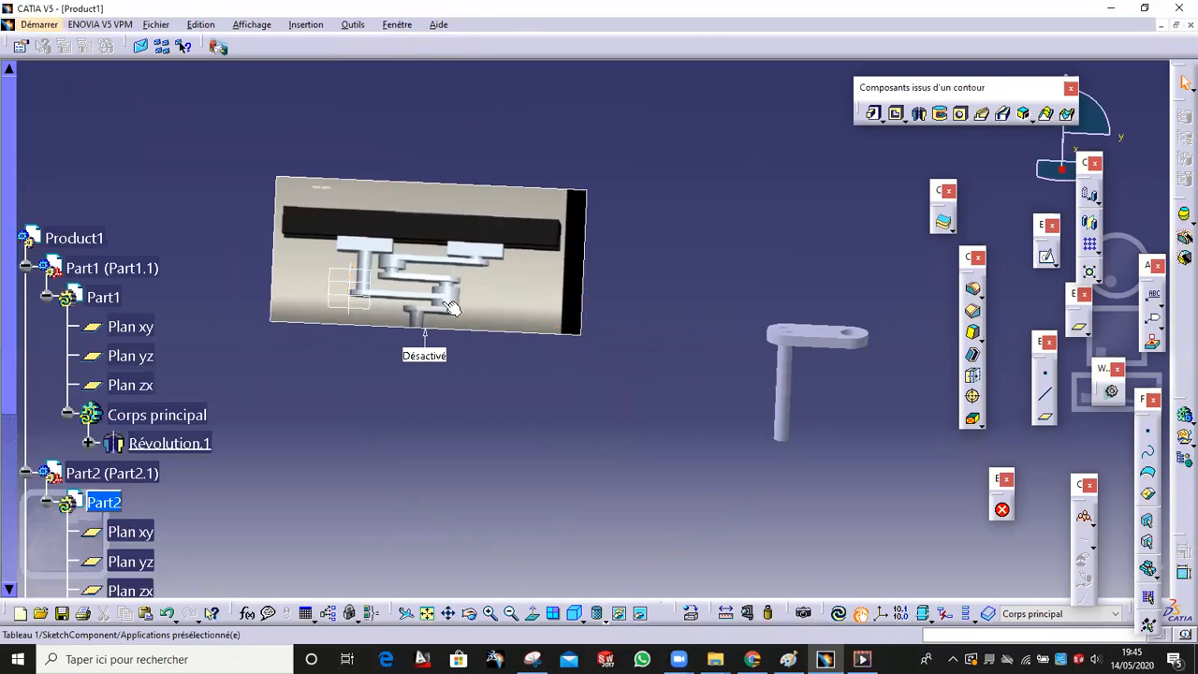
middle_drag(813, 313, 717, 168)
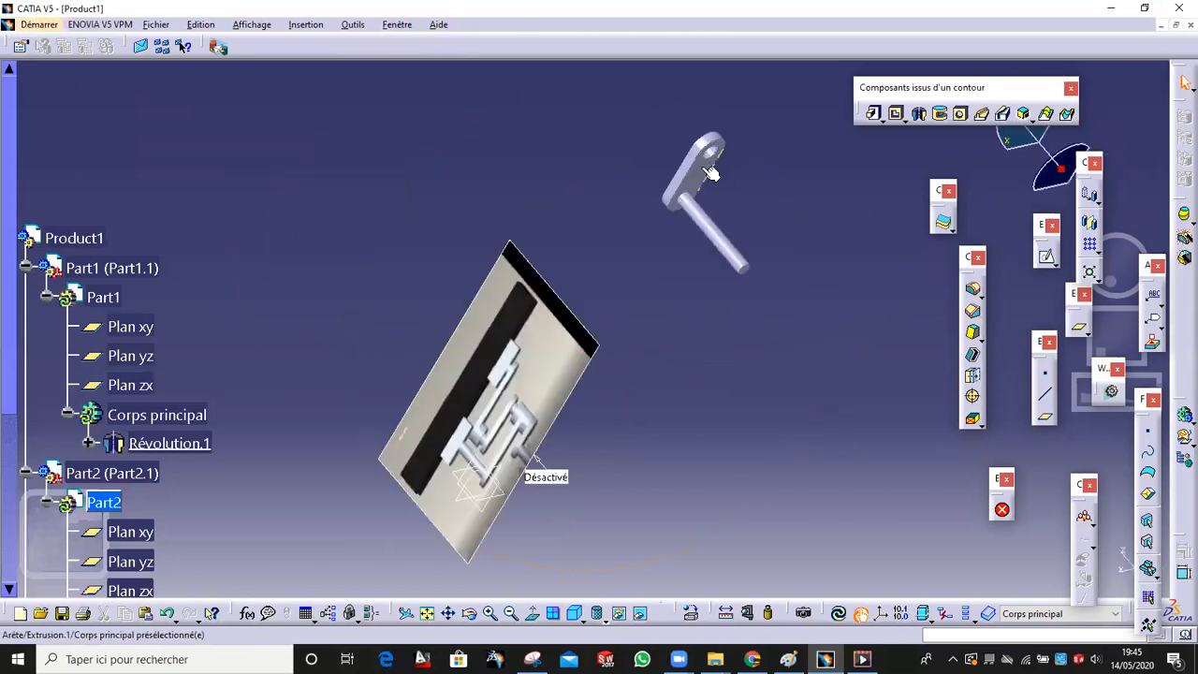
click(1046, 255)
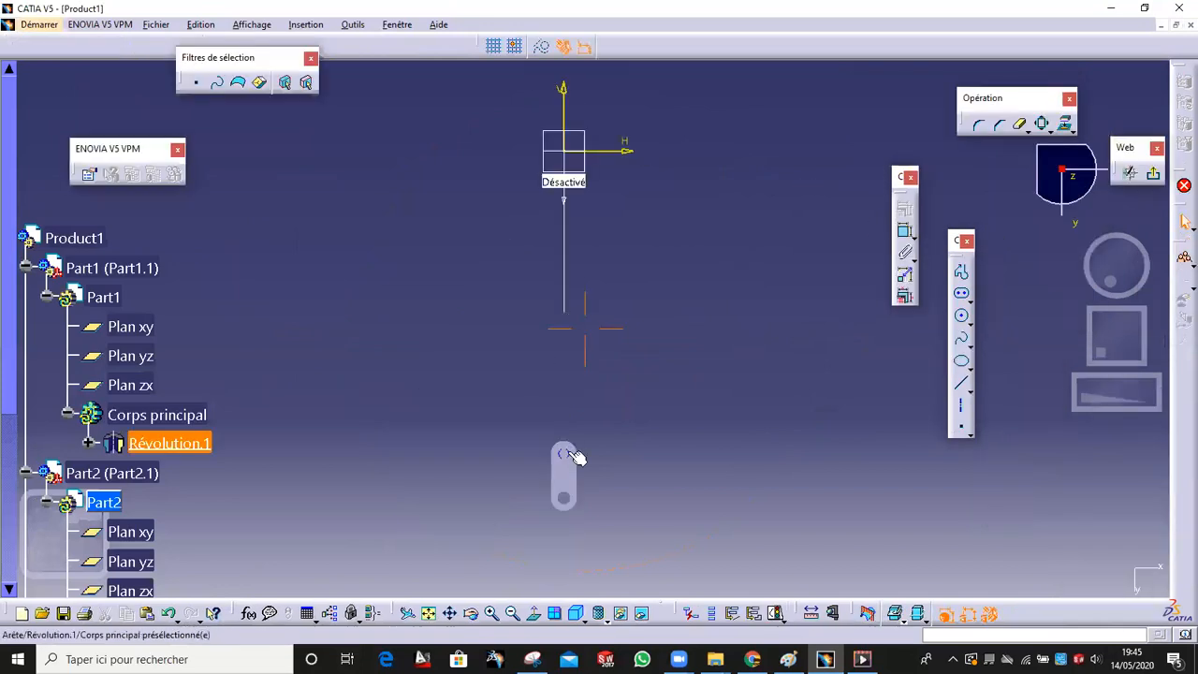
click(548, 383)
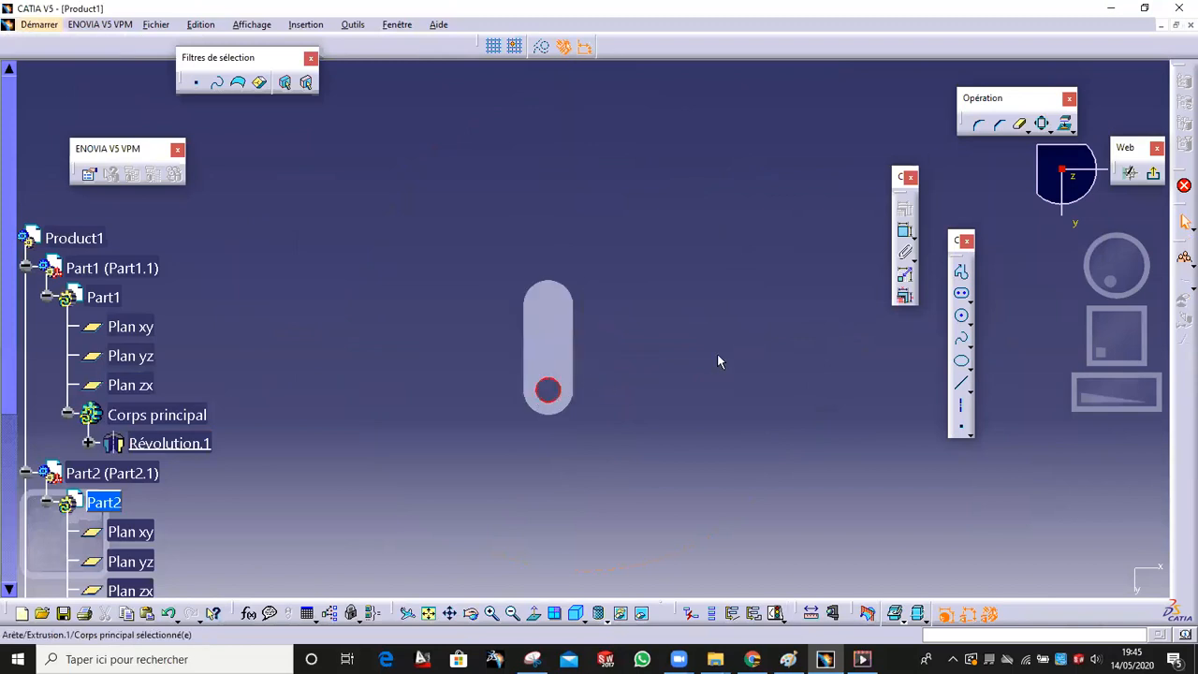
click(1065, 125)
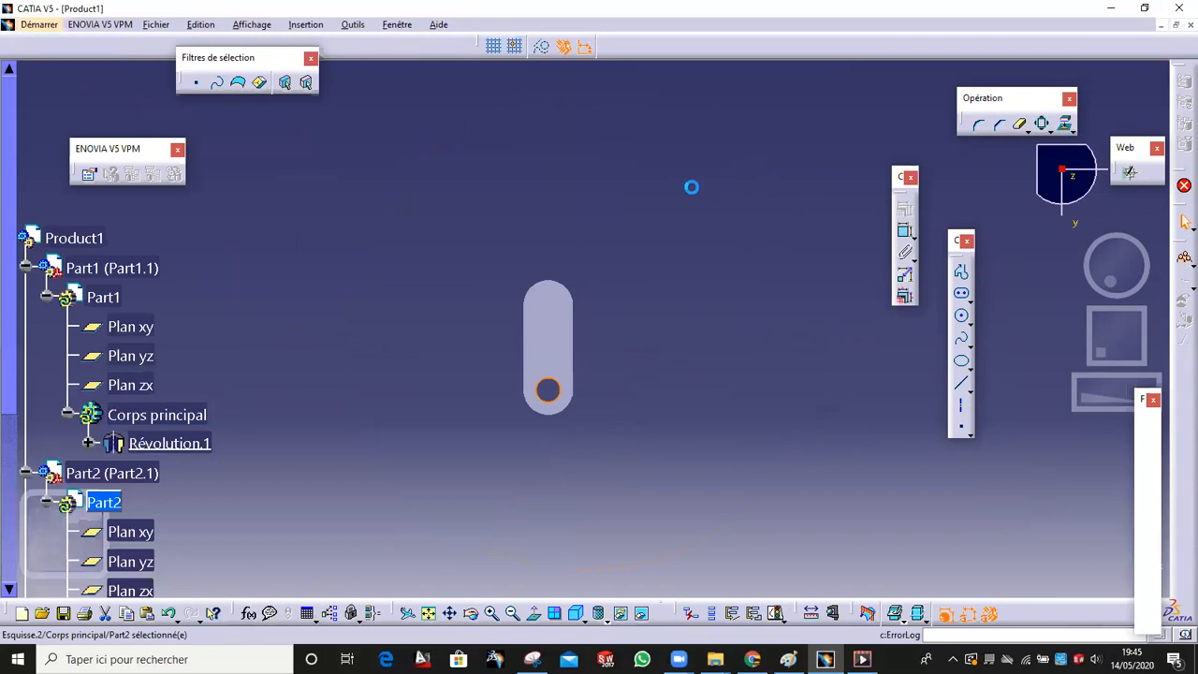
Extrude the projected circle upward from the arm's free end into a vertical pin, raising the length past 76 mm
middle_drag(602, 307, 670, 398)
click(873, 114)
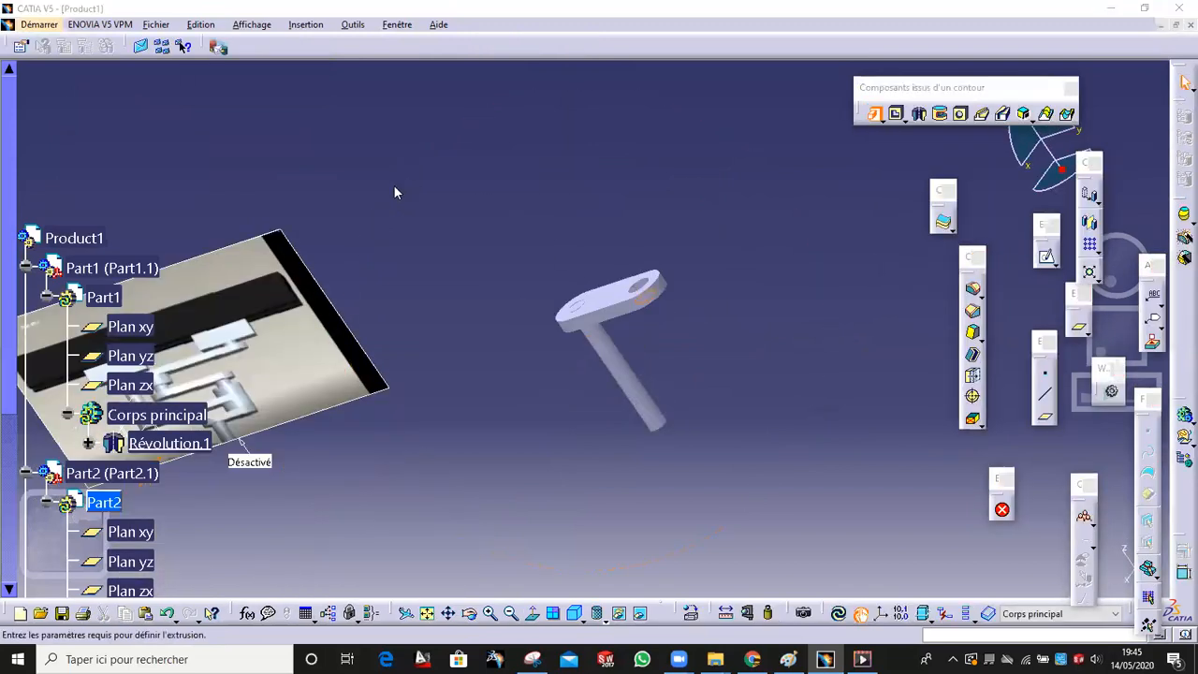
middle_drag(412, 198, 680, 212)
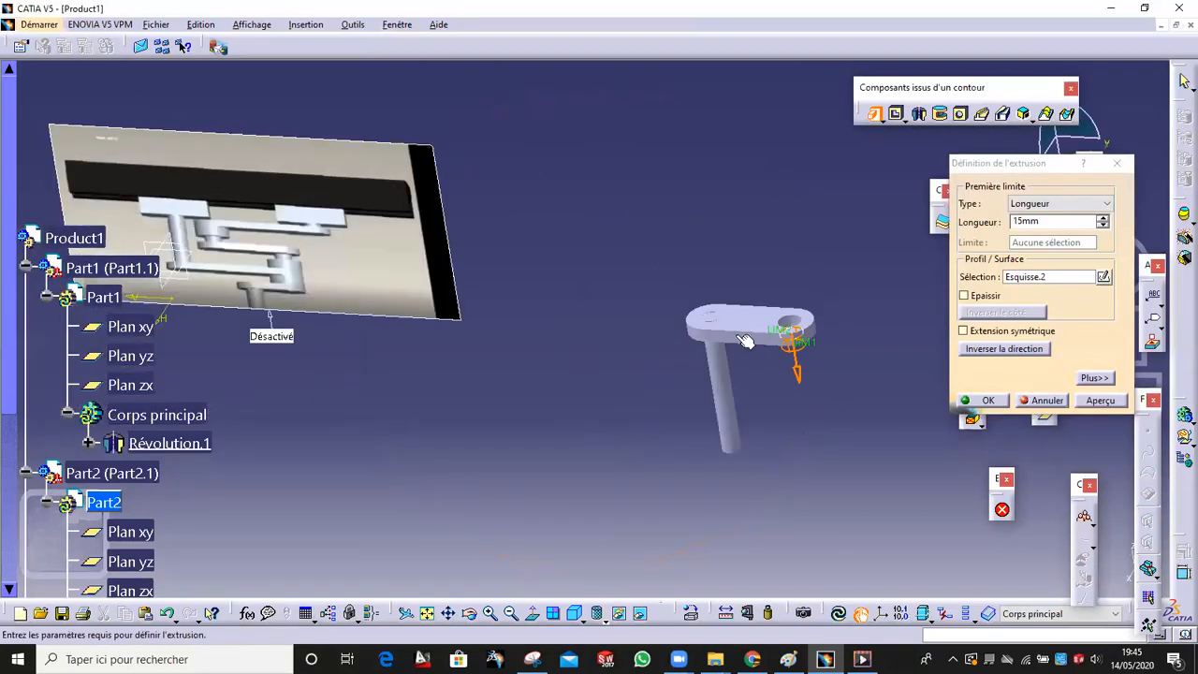
middle_drag(652, 344, 971, 284)
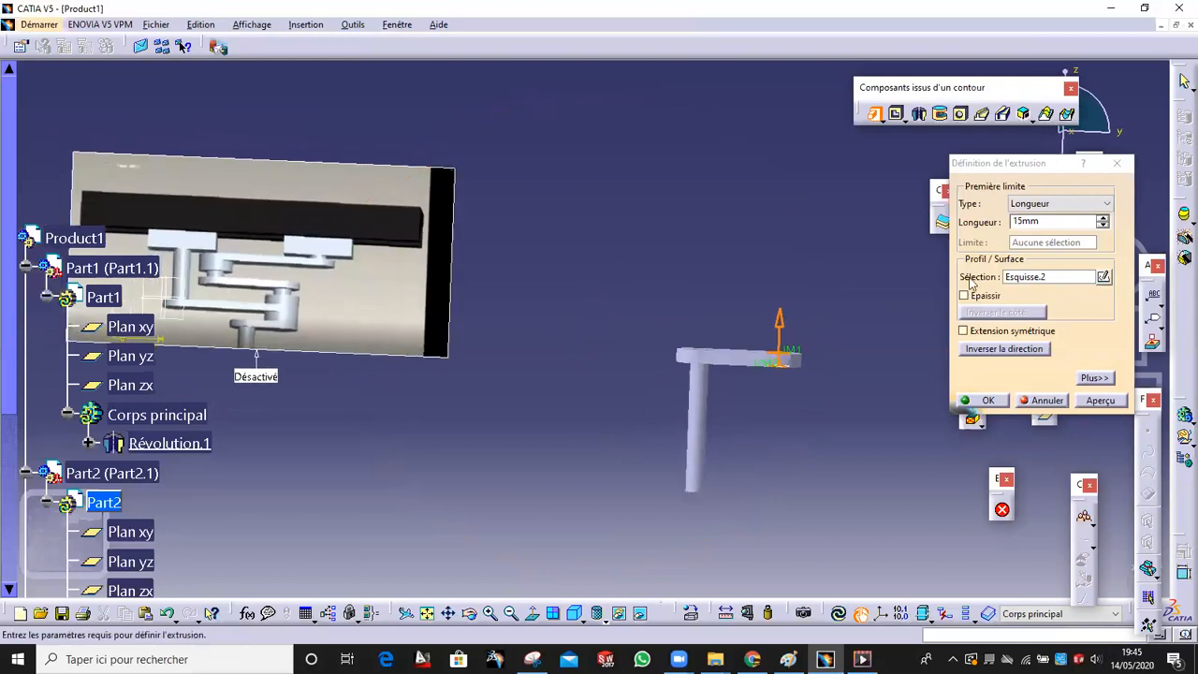
click(1103, 218)
click(1102, 218)
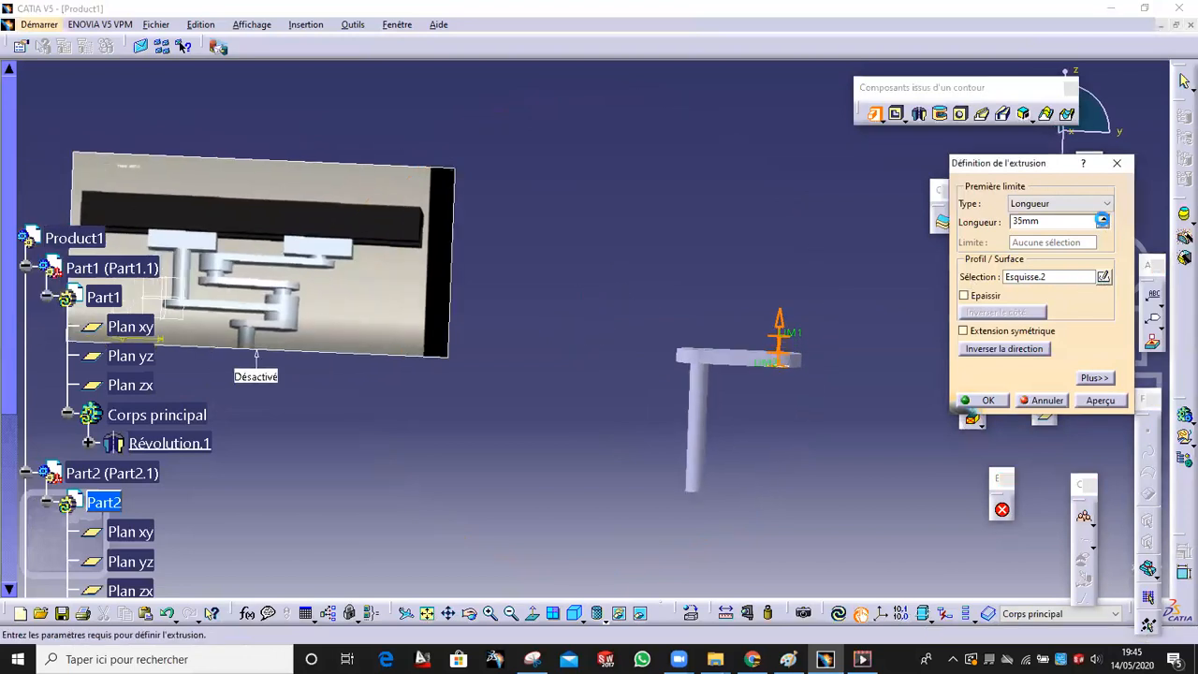
click(1103, 219)
click(1103, 219)
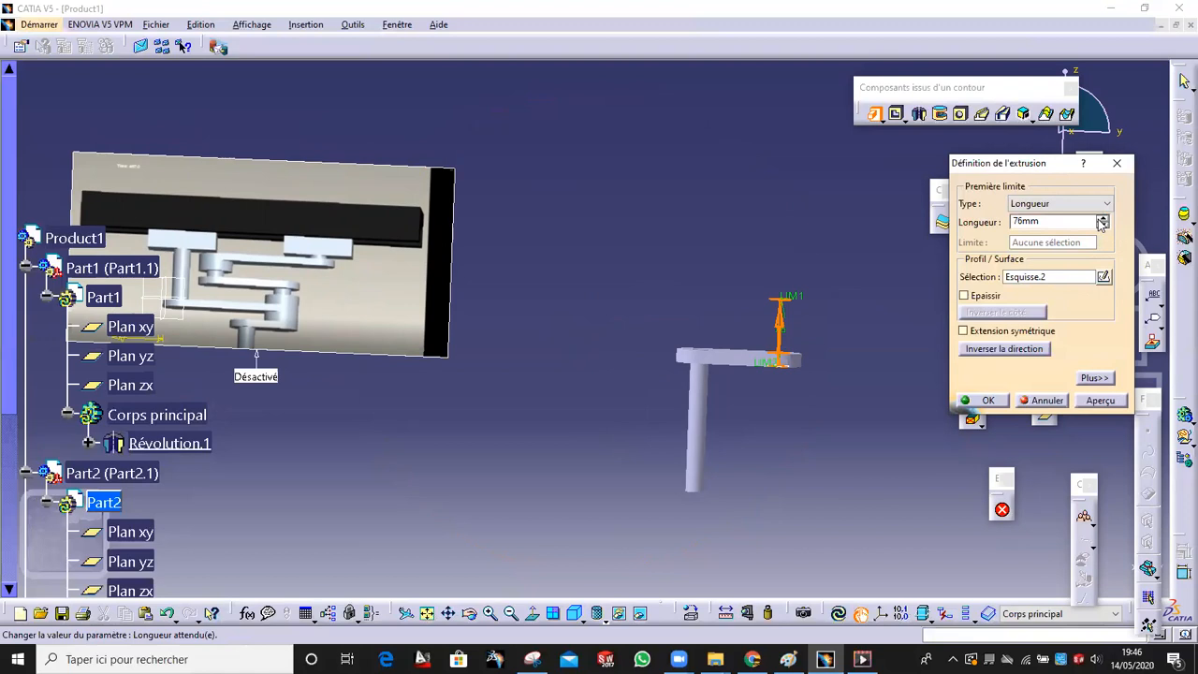
click(1102, 219)
click(1102, 219)
click(982, 400)
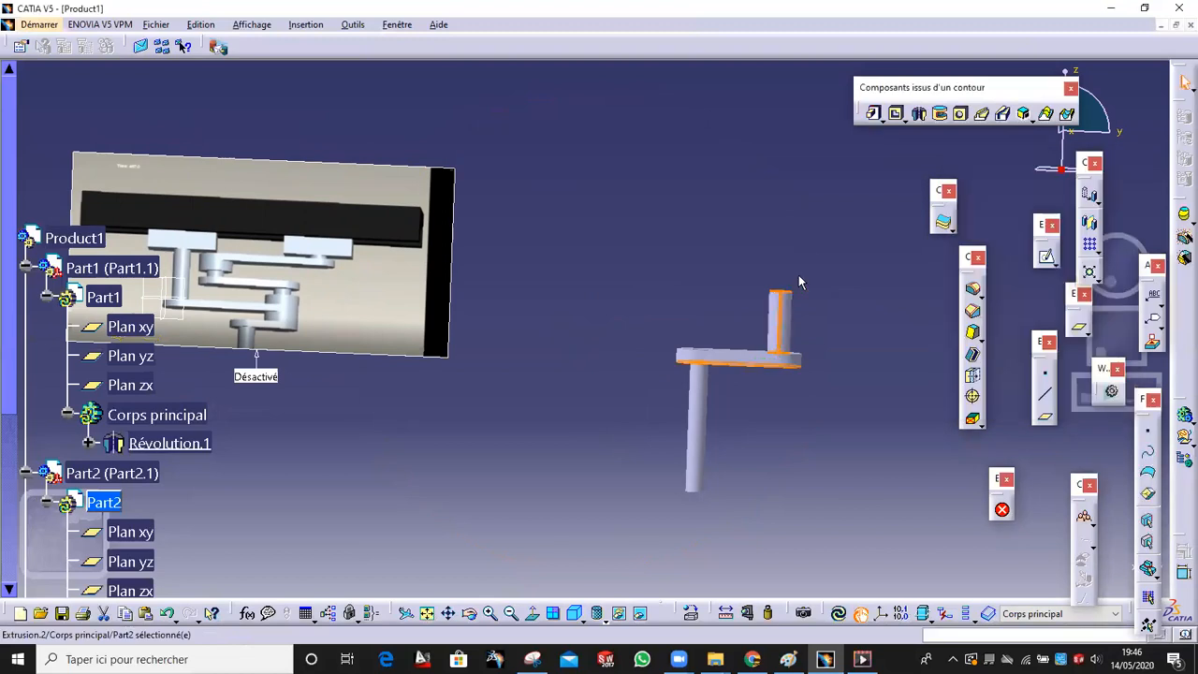
Expand Part3 in the product structure and activate its main body for editing
click(868, 258)
middle_drag(665, 324, 744, 305)
middle_drag(536, 352, 531, 355)
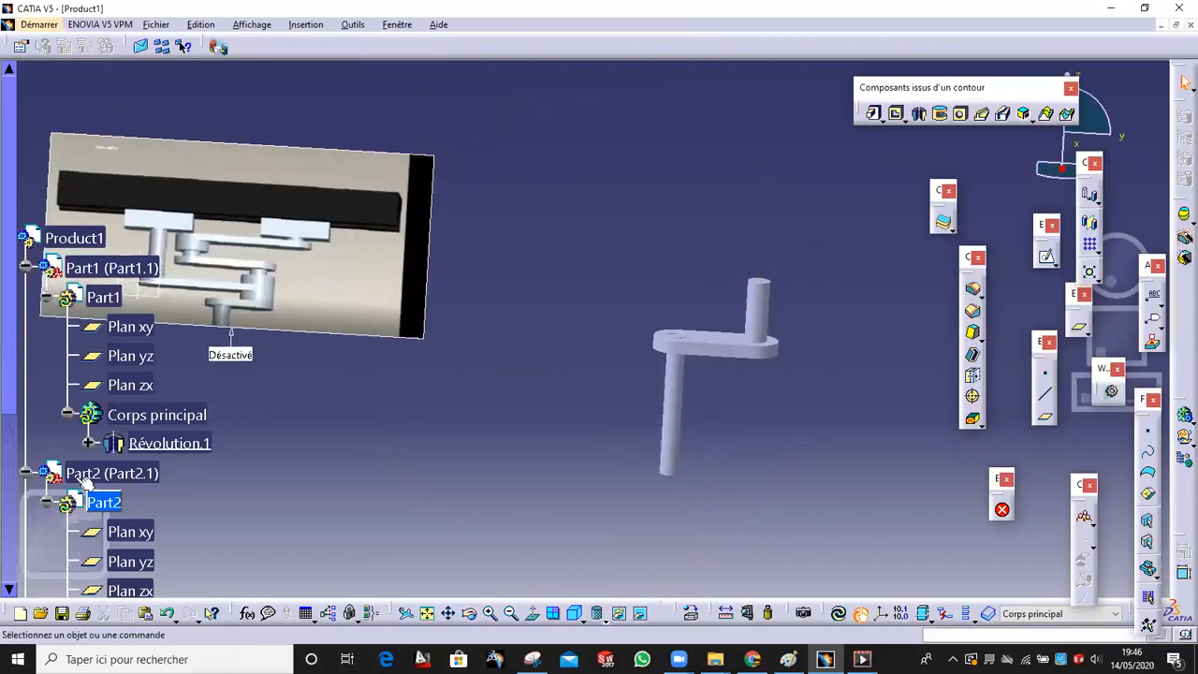
scroll(56, 468, down, 3)
click(25, 434)
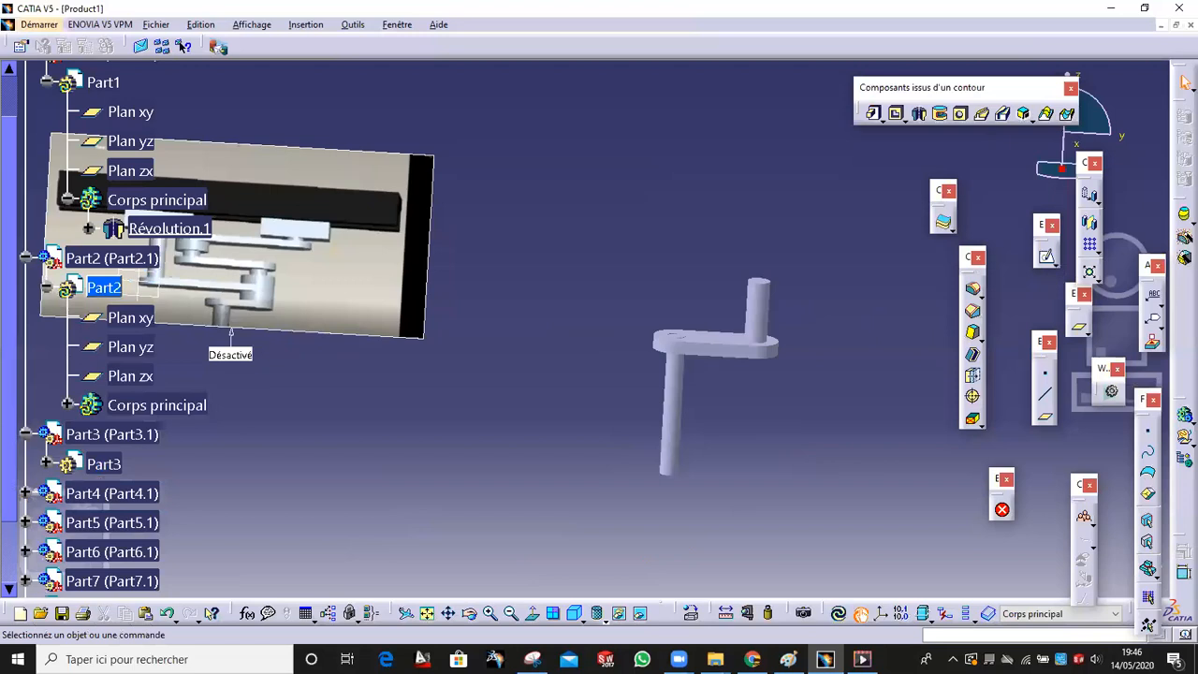
click(46, 464)
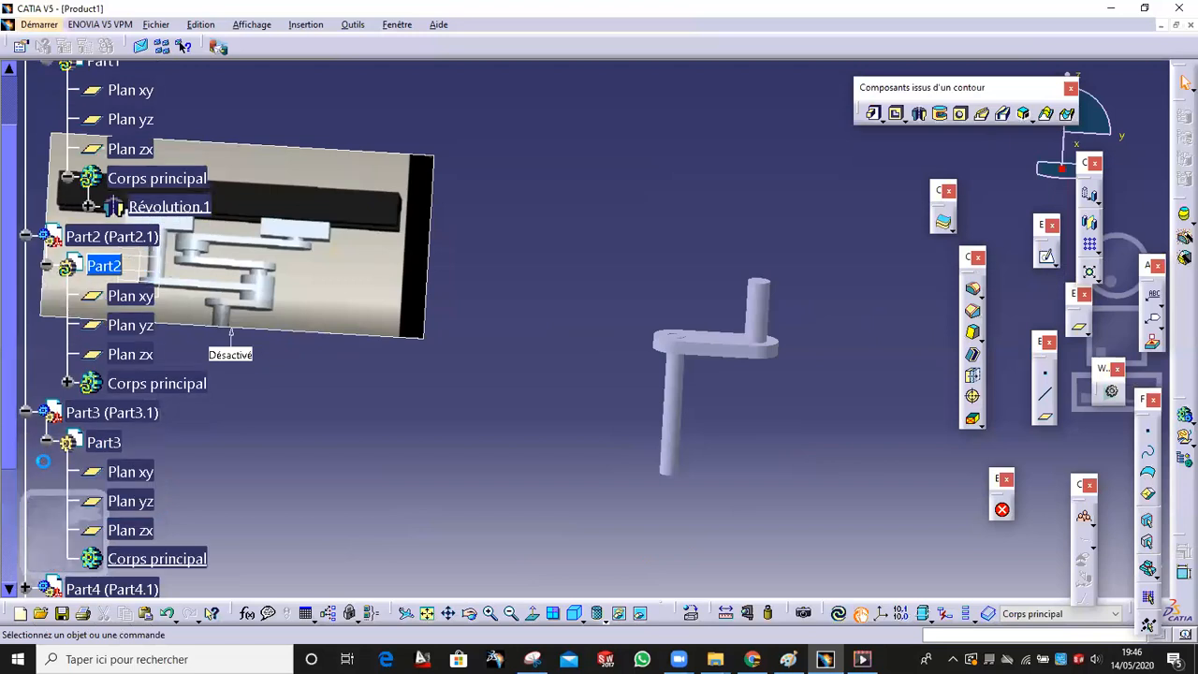
click(158, 558)
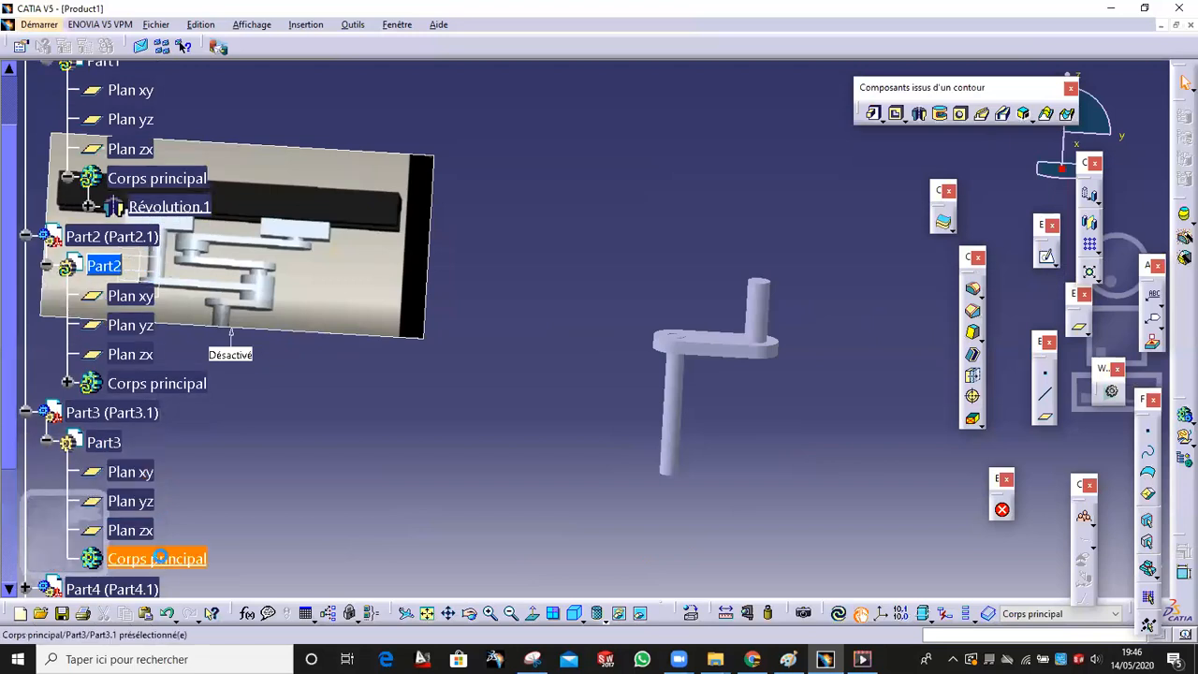
Start a sketch for Part3 on the top face of Part2's upper pin
middle_drag(566, 187, 562, 444)
middle_drag(732, 282, 739, 230)
click(834, 201)
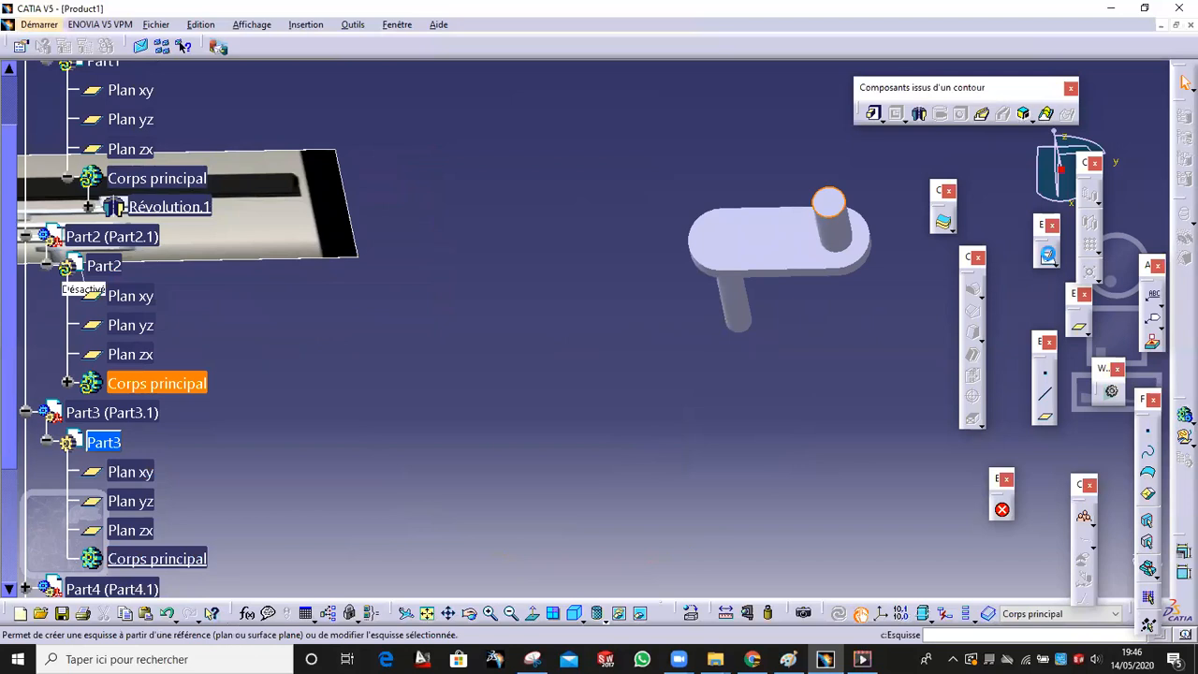
click(1183, 83)
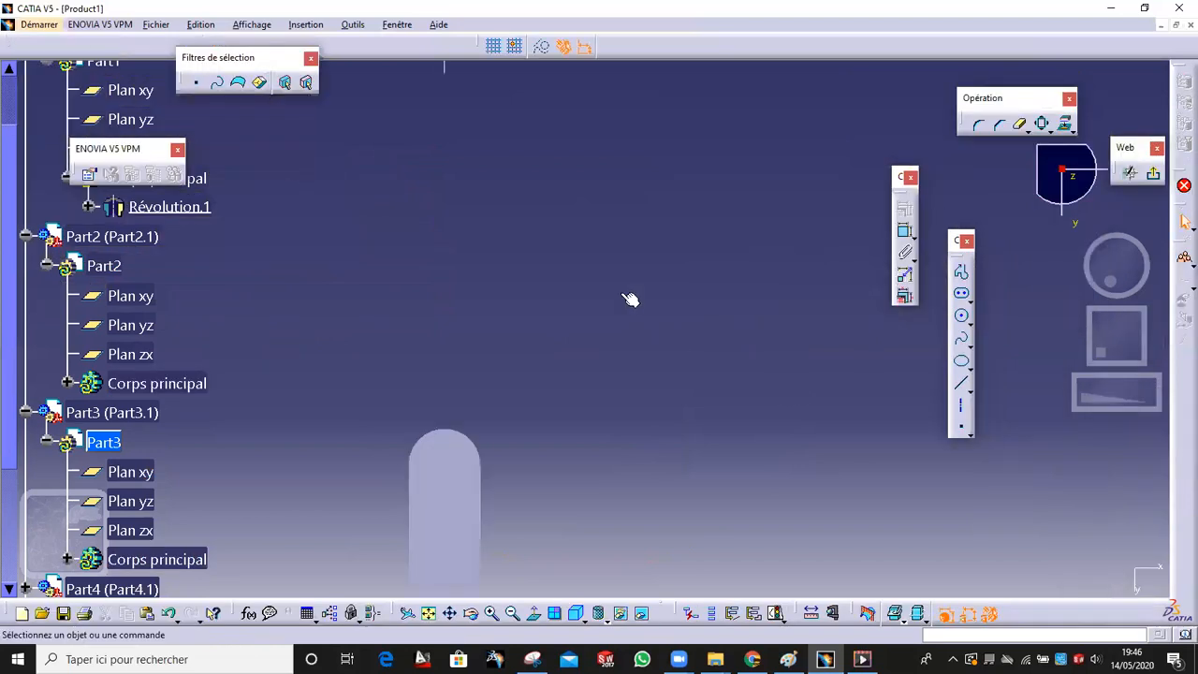
Examine how the next link sits on the pin in the reference image, and return to the view normal to the sketch
middle_drag(629, 299, 625, 435)
middle_drag(558, 353, 465, 345)
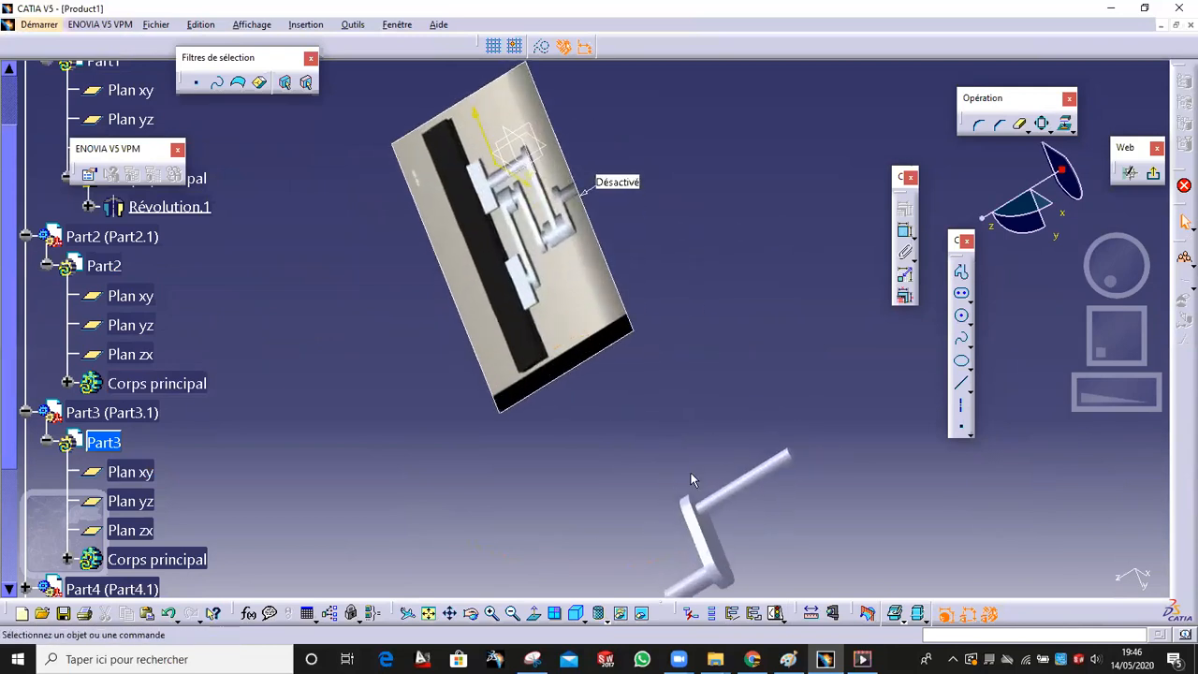
click(534, 614)
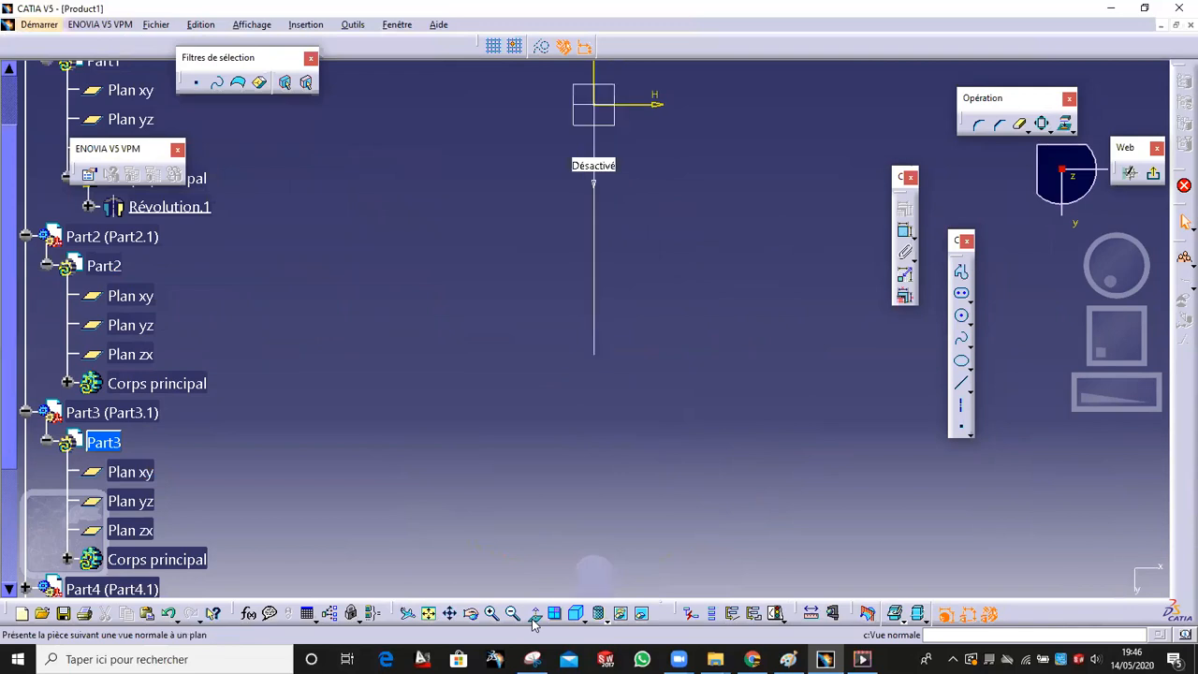
click(533, 620)
mouse_move(537, 385)
middle_down()
mouse_move(599, 301)
mouse_move(777, 259)
mouse_move(740, 152)
mouse_move(661, 440)
mouse_move(715, 405)
mouse_move(609, 420)
mouse_move(497, 393)
mouse_move(548, 459)
mouse_move(470, 312)
middle_up()
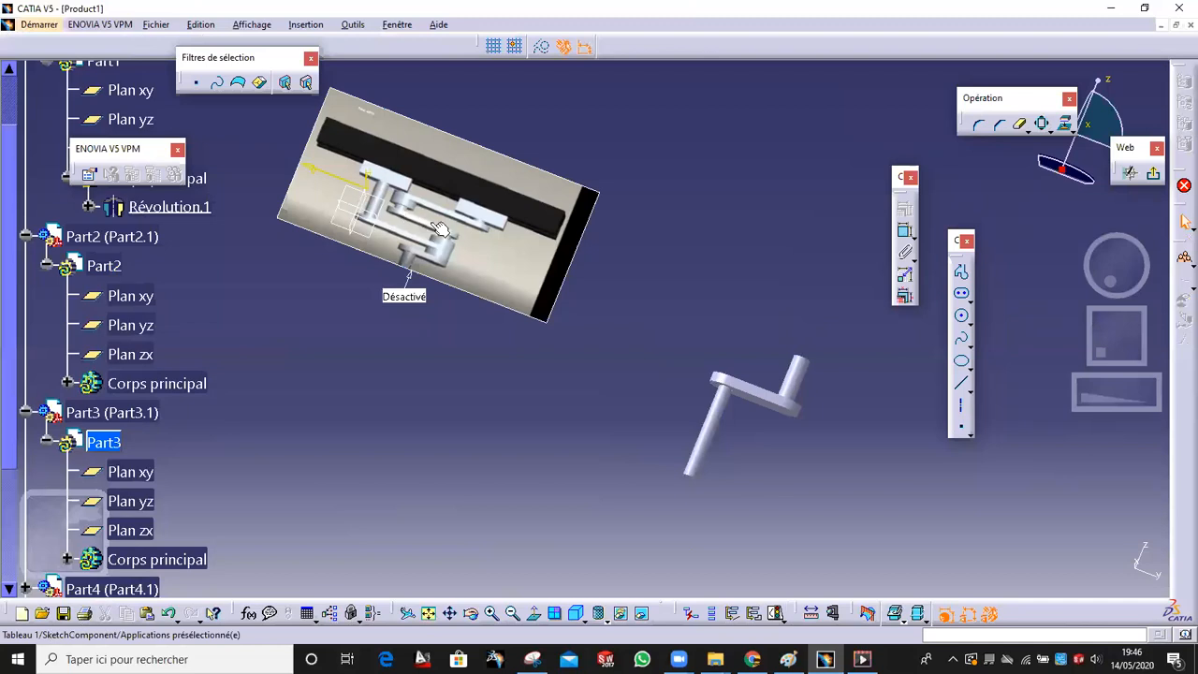
click(535, 614)
click(536, 613)
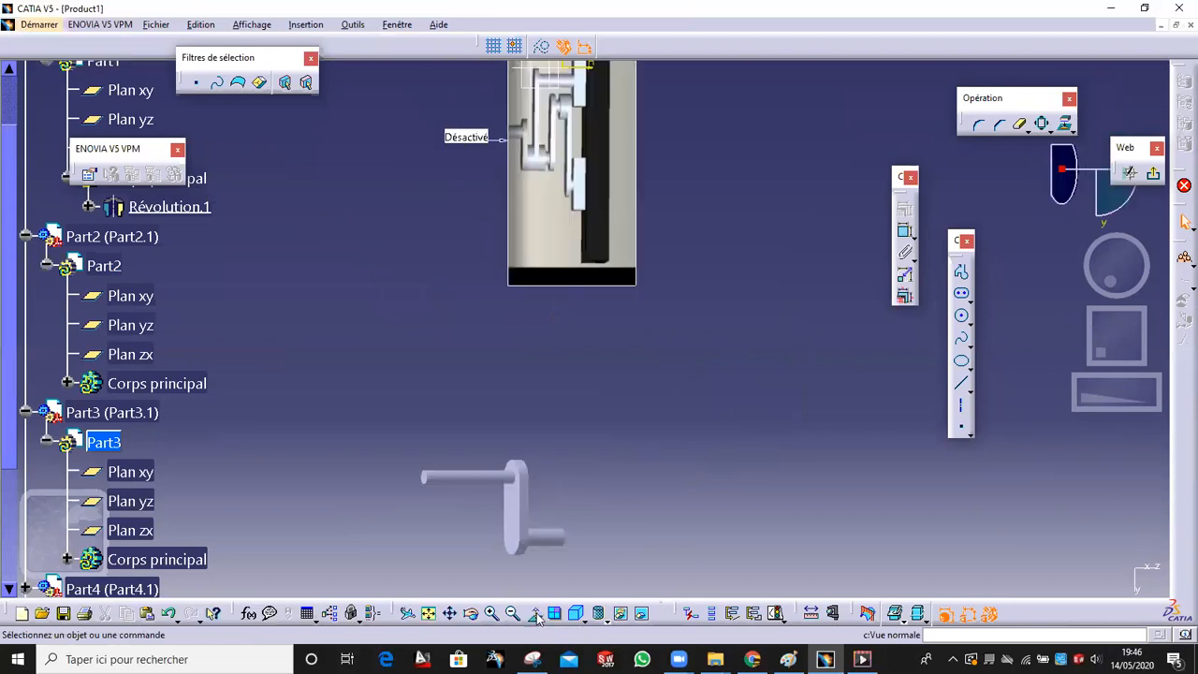
Project the pin's circular edge and draw a vertical oblong from its centre, about 158 mm between centres with about 29 mm radius
click(612, 434)
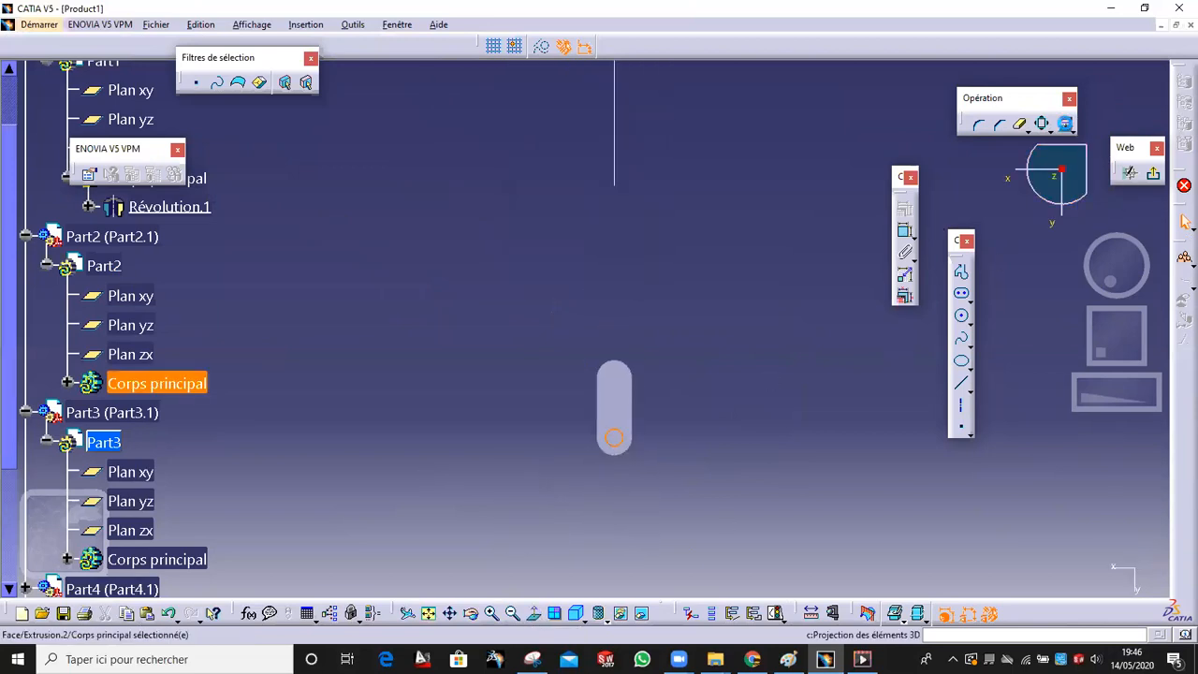
click(1065, 125)
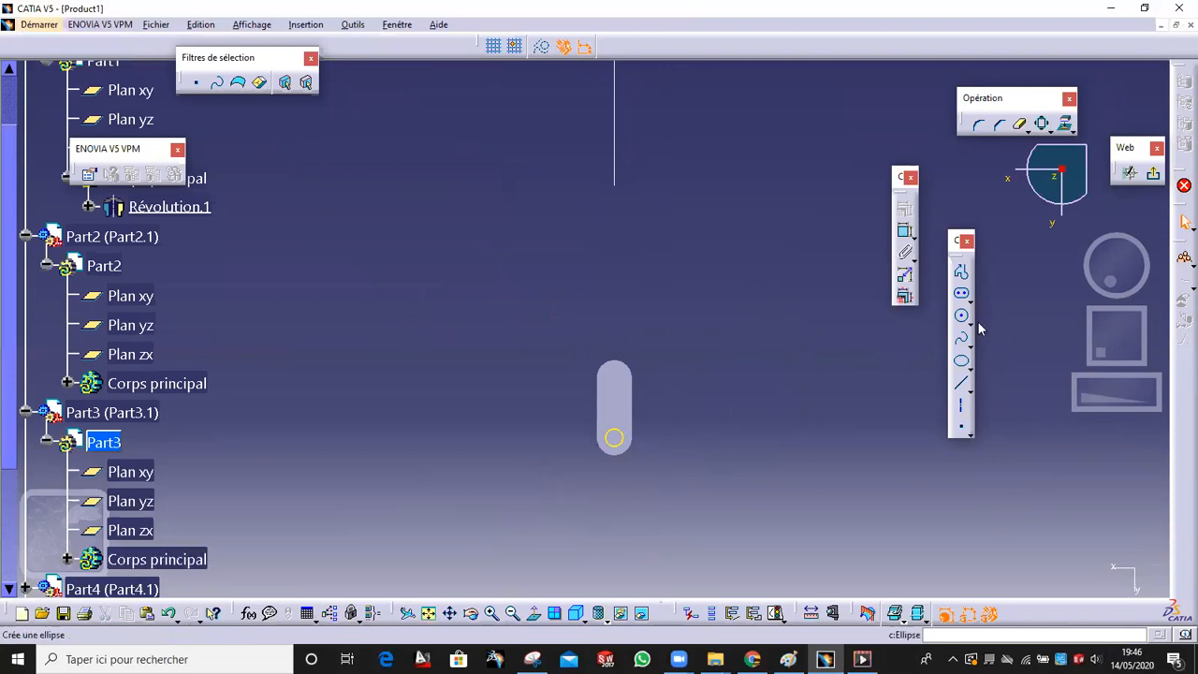
click(961, 293)
middle_drag(644, 421, 657, 342)
middle_drag(681, 465, 662, 448)
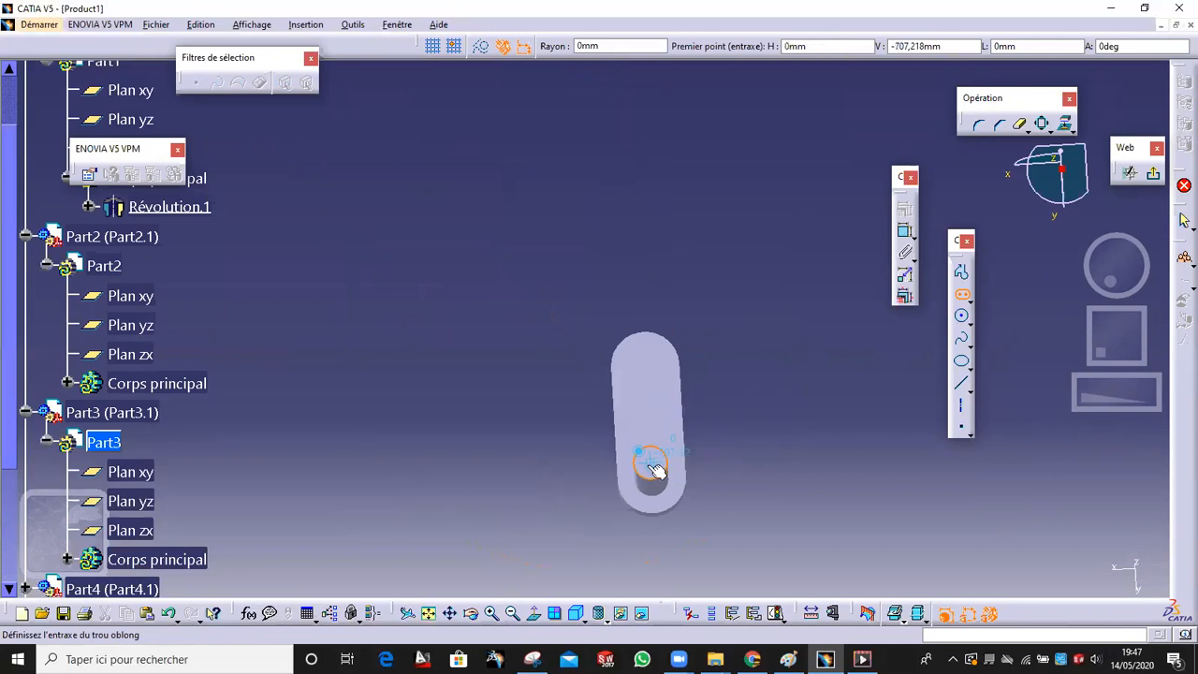
click(535, 615)
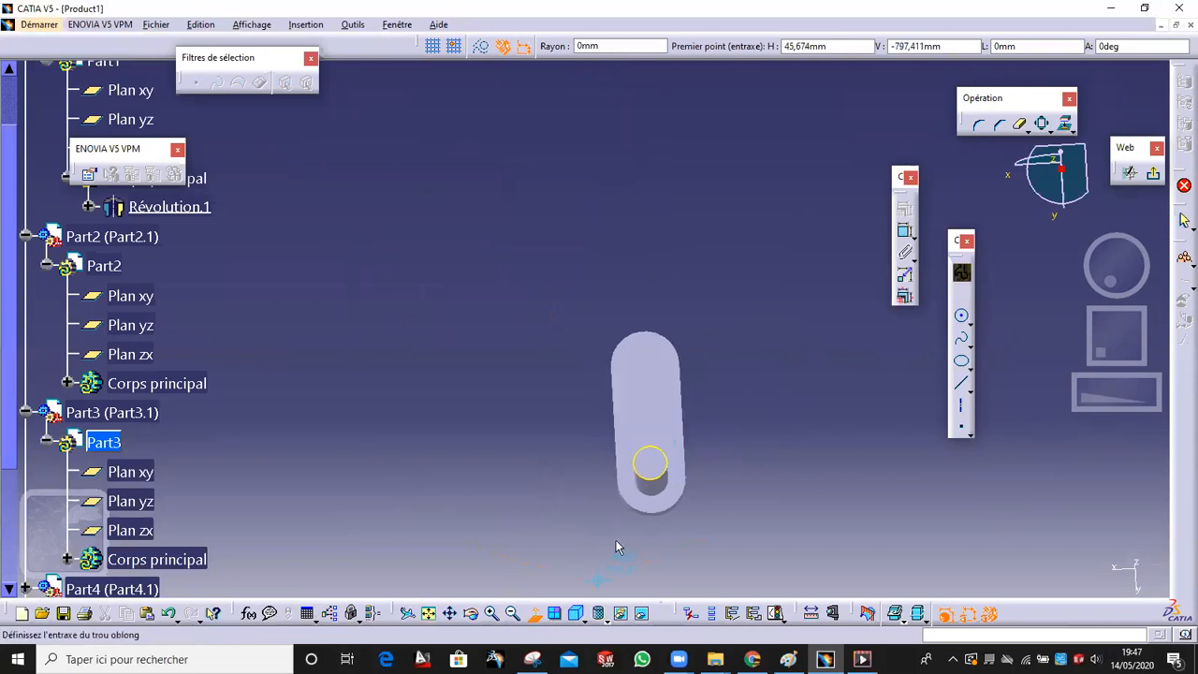
click(649, 482)
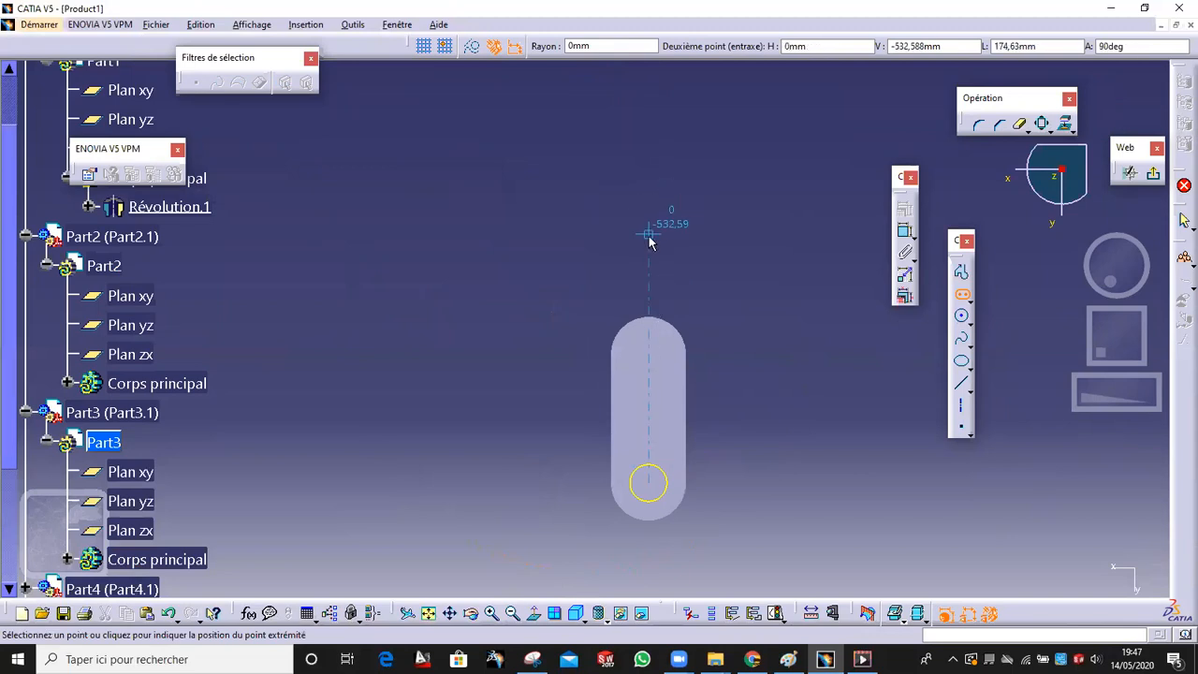
click(649, 254)
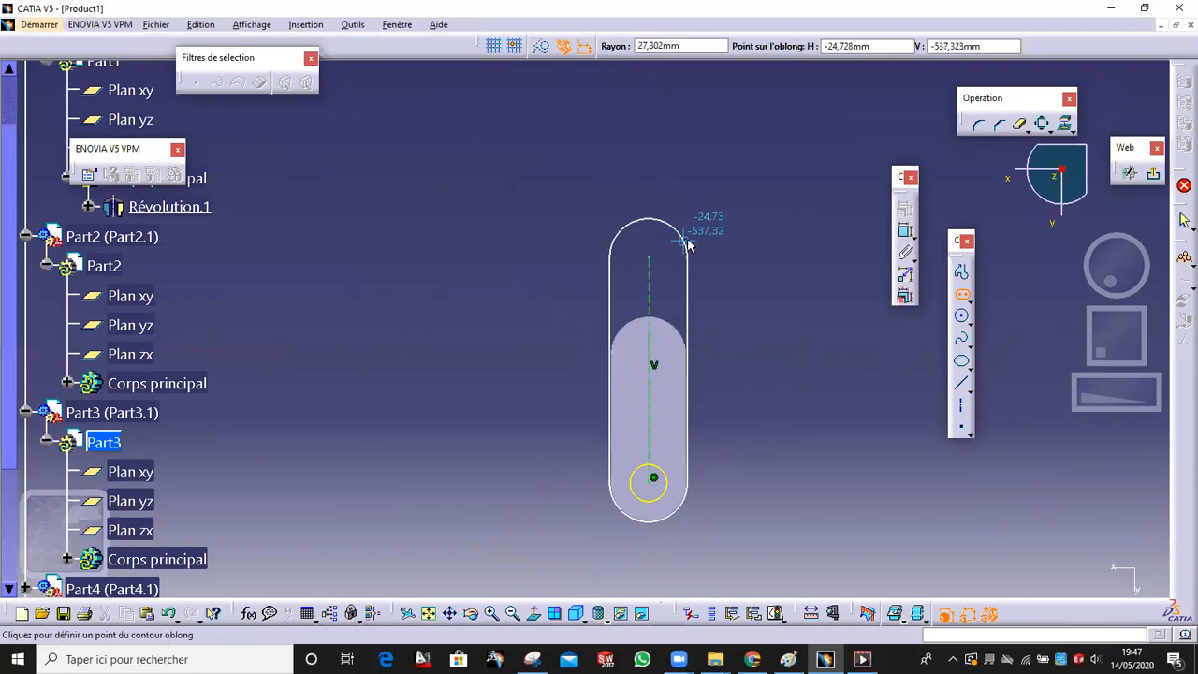
click(688, 243)
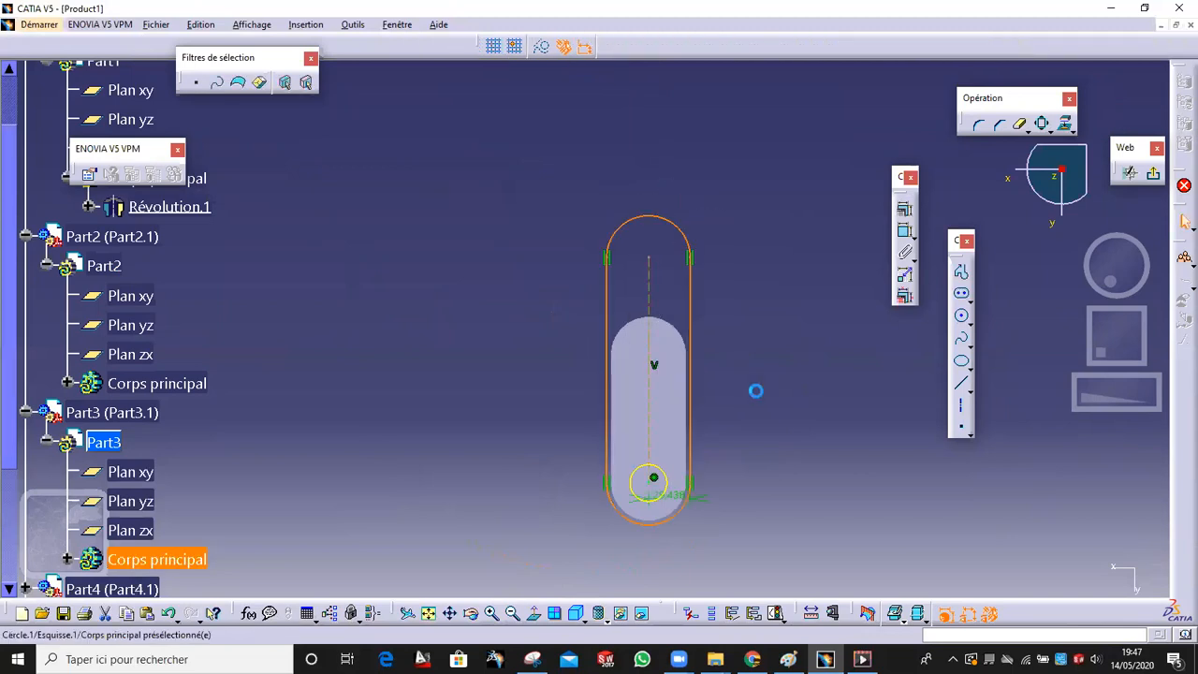
Constrain the oblong's end arc at the pin to coincide with the rounded end of Part2's arm
click(681, 518)
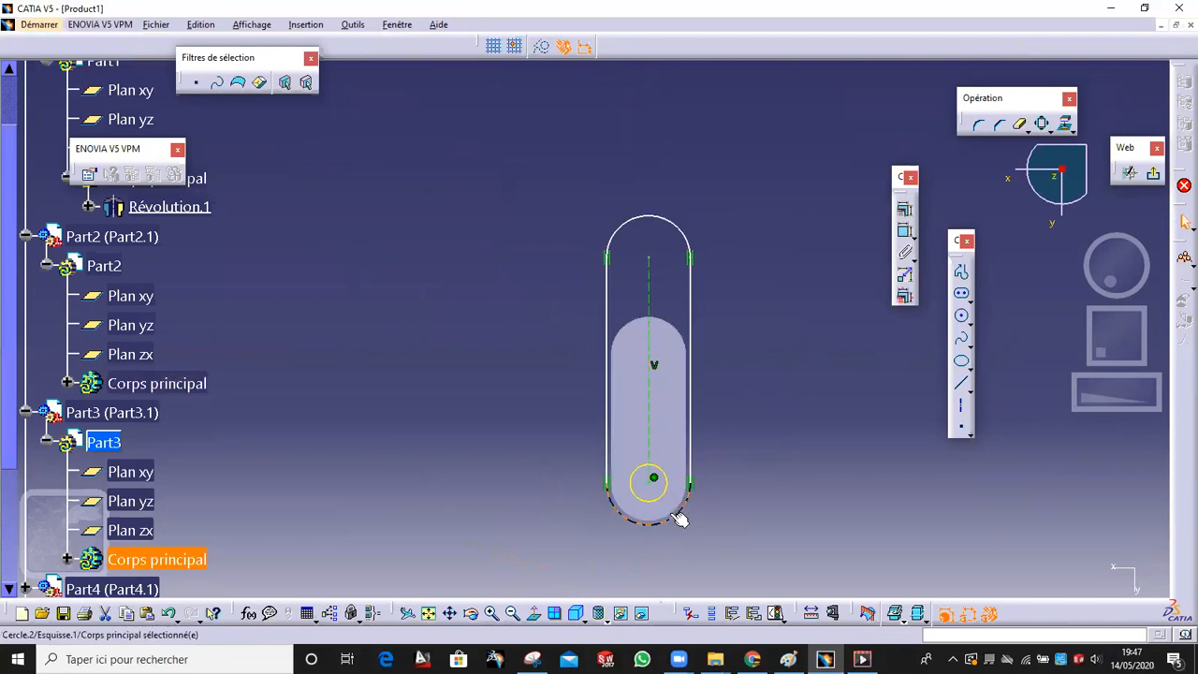
click(904, 208)
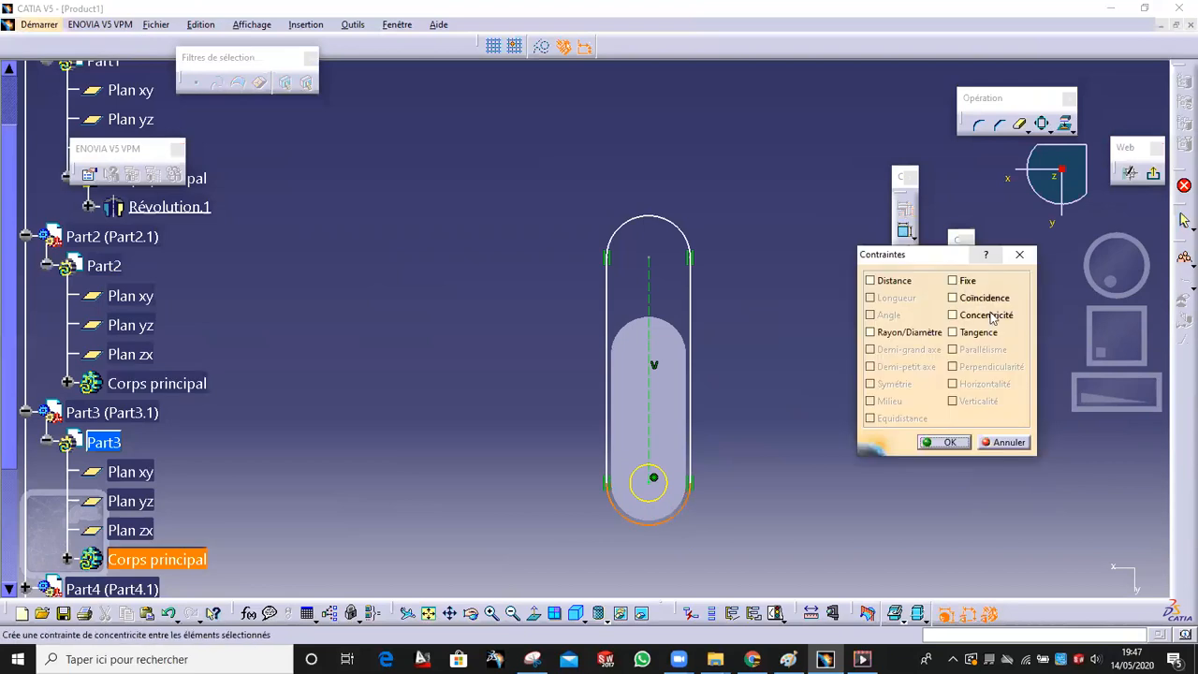
click(981, 298)
click(949, 443)
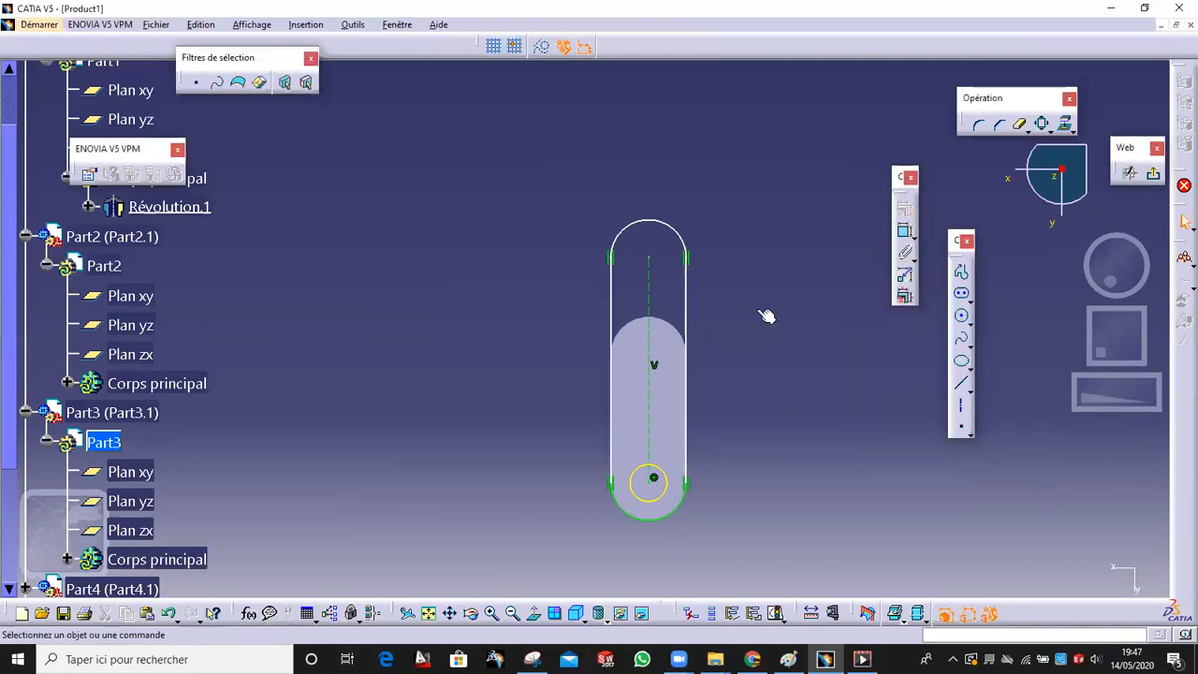
Draw a circle about as large as the pin at the oblong's free-end centre, and lengthen the oblong slightly
click(961, 315)
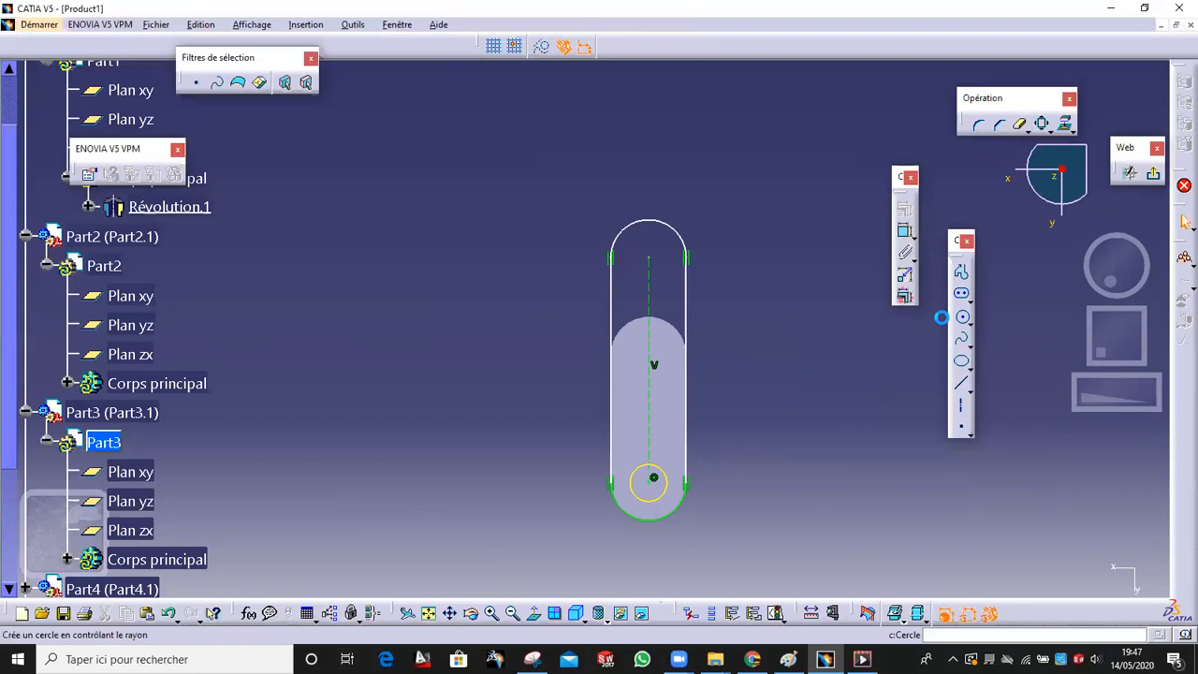
click(649, 258)
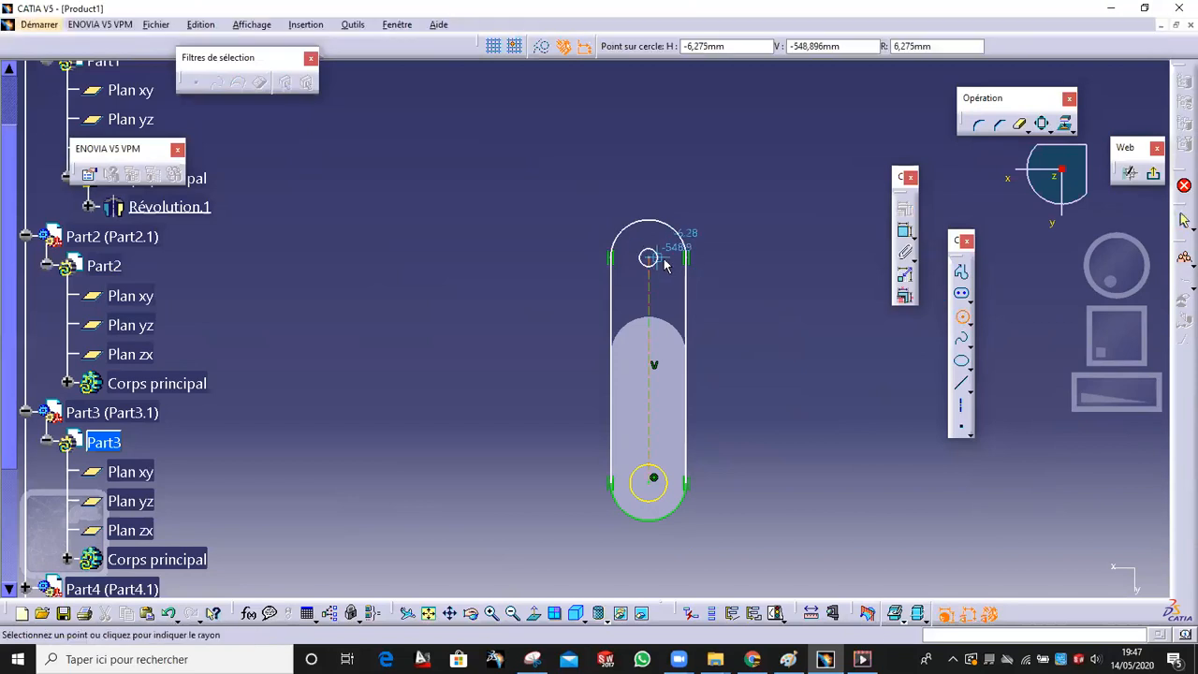
click(668, 260)
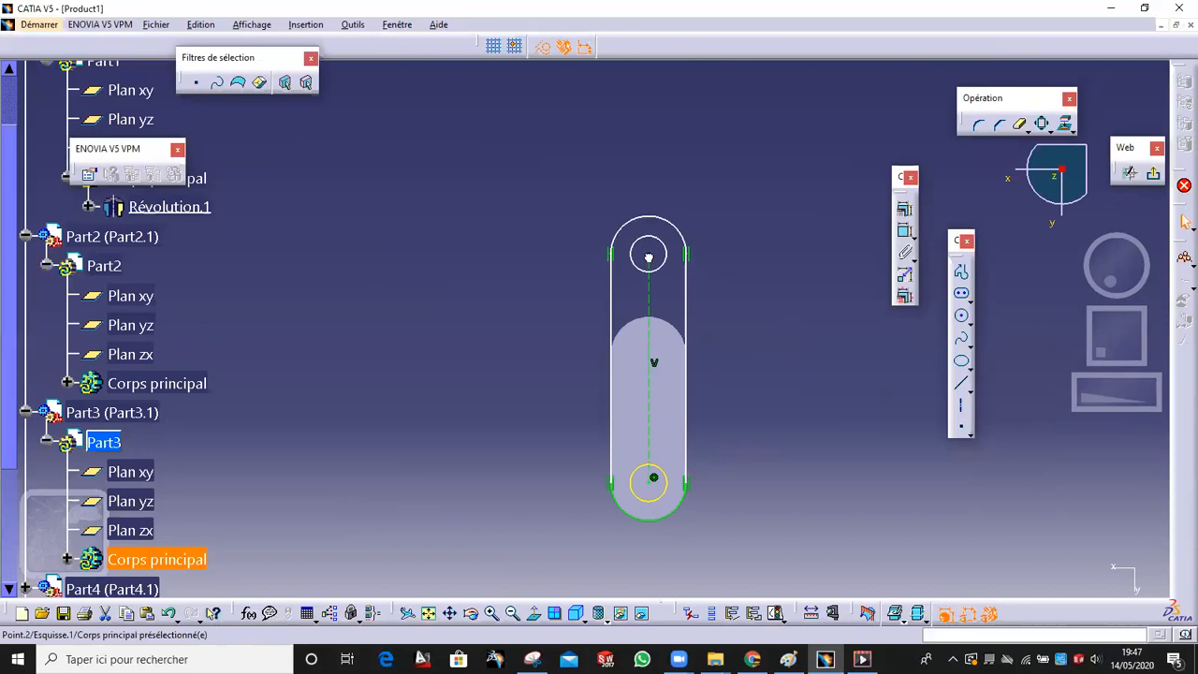
drag(648, 257, 649, 254)
Dimension the distance between the oblong's two centres and leave Part3's sketch
click(904, 234)
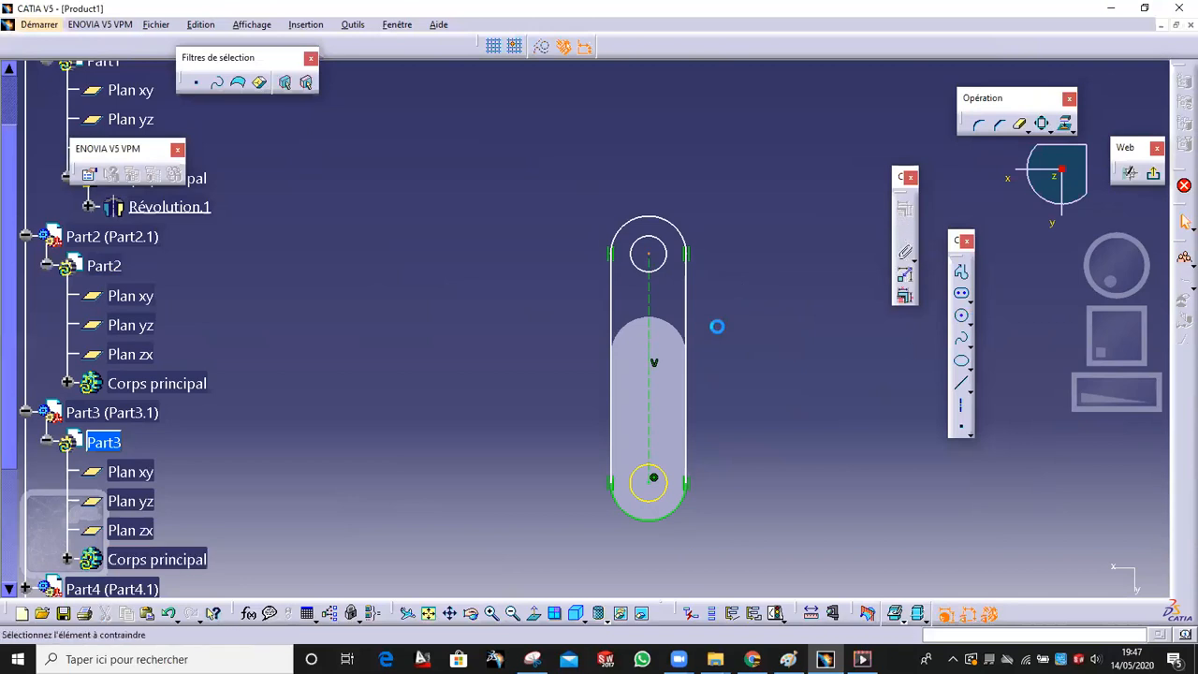
click(650, 300)
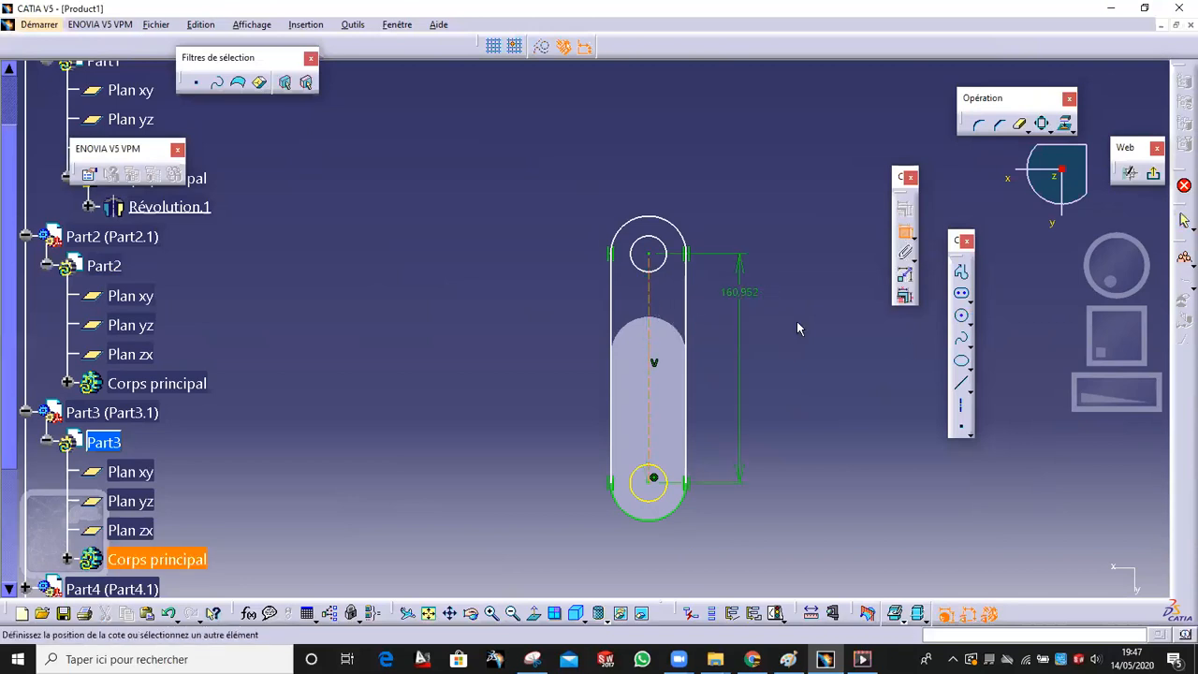
click(767, 290)
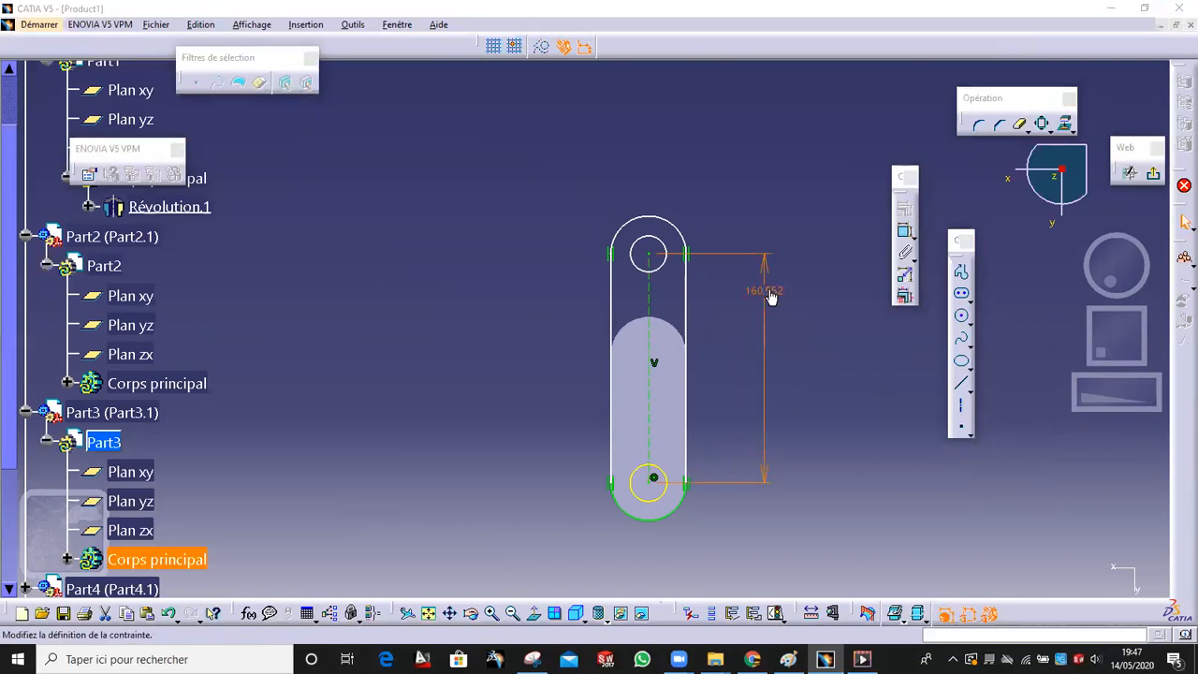
double_click(768, 290)
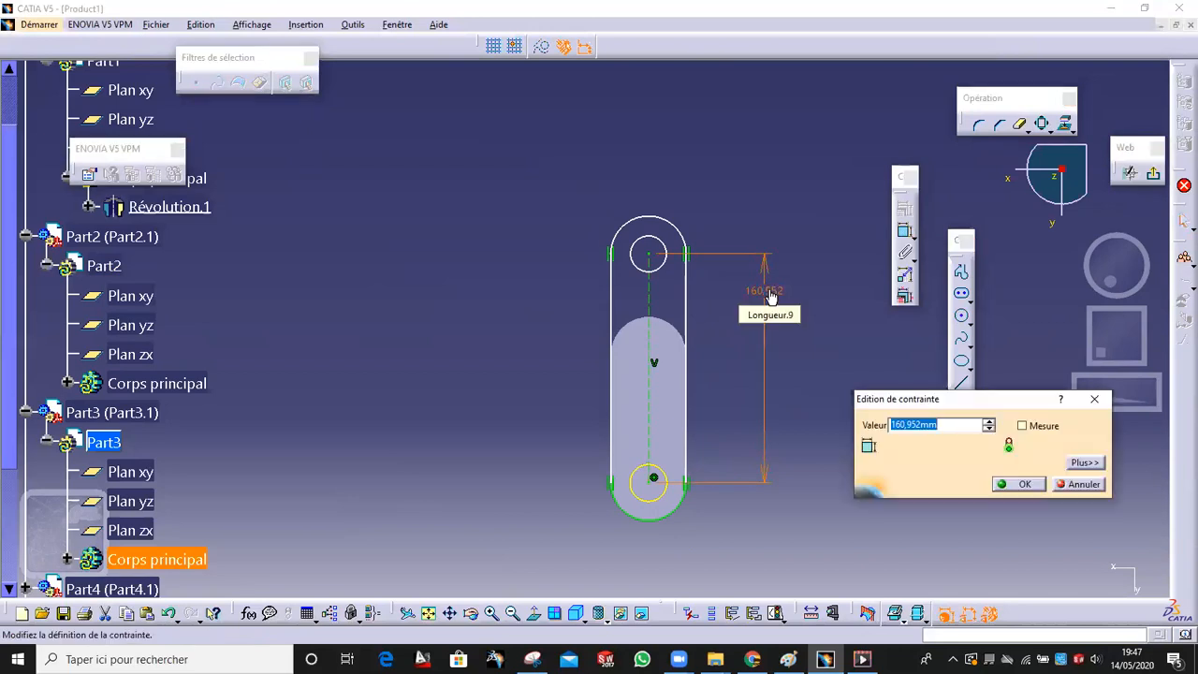
click(1094, 399)
click(1153, 173)
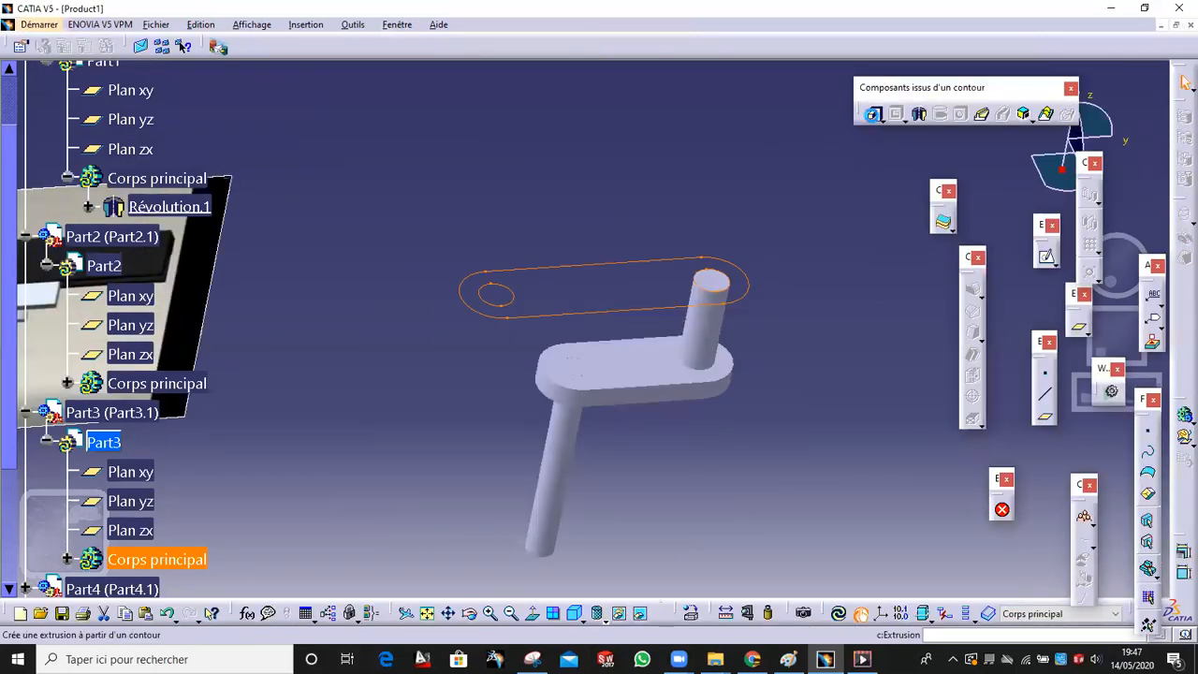
Extrude Part3's link profile to a thickness of 14 mm
click(872, 113)
ctrl+middle_drag(441, 214, 539, 264)
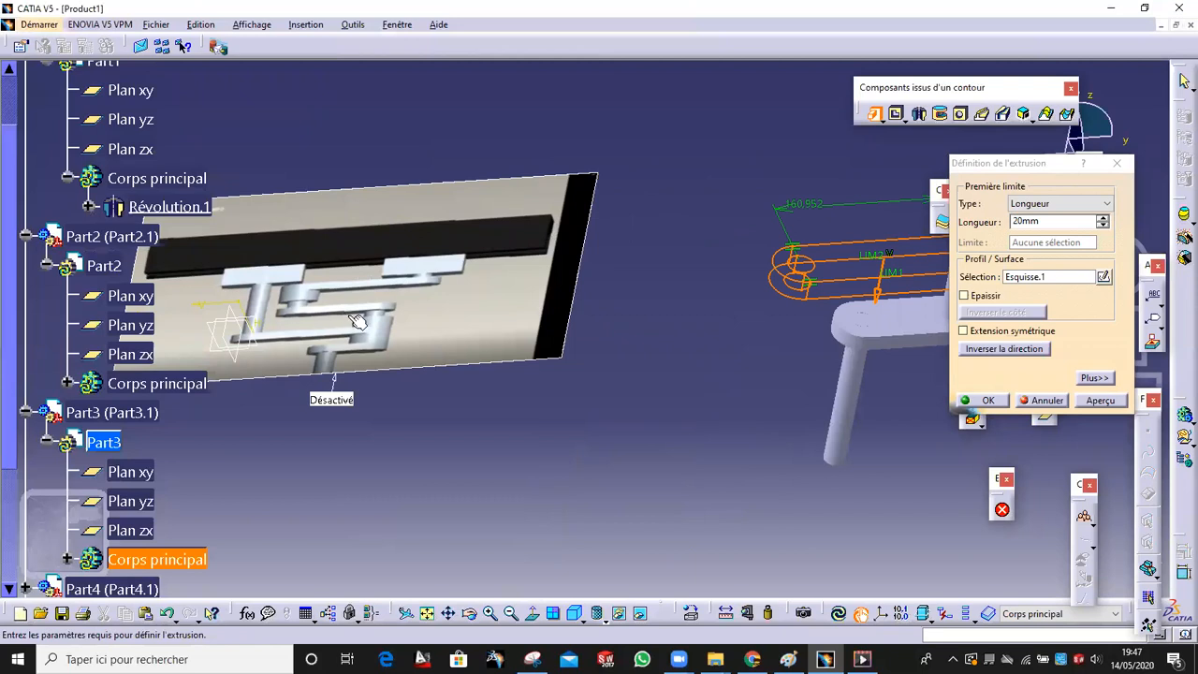
middle_drag(369, 329, 433, 318)
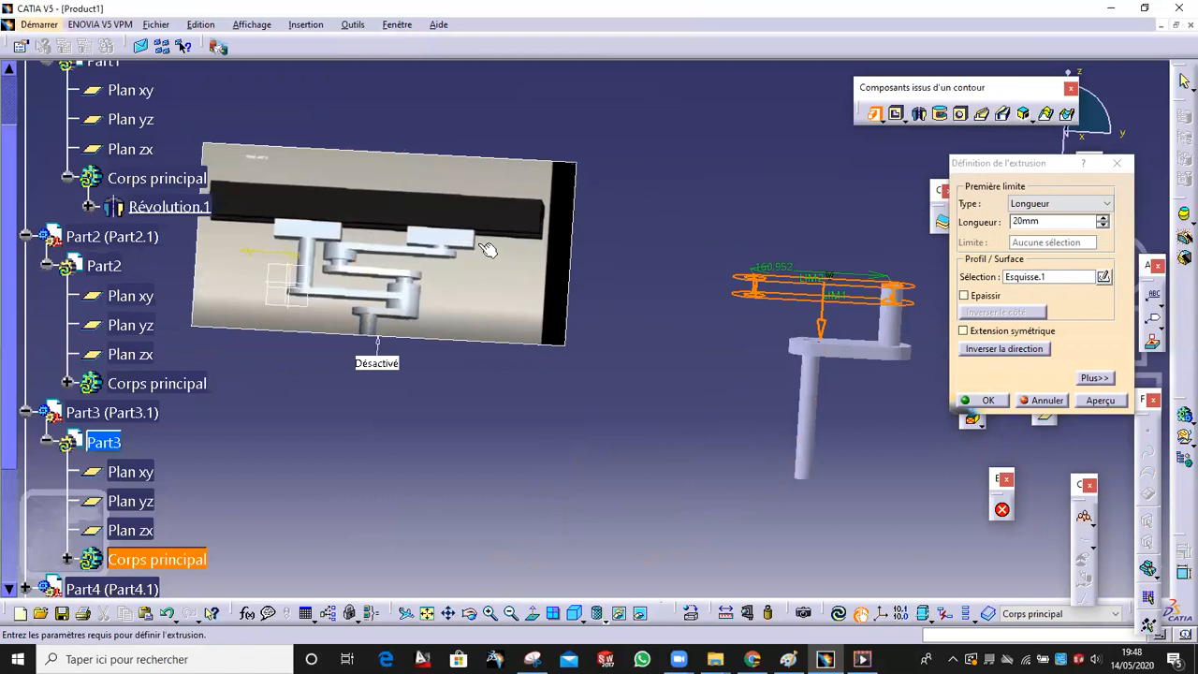
middle_drag(614, 240, 736, 236)
click(1103, 226)
click(1103, 227)
click(1103, 227)
click(1104, 226)
click(1103, 227)
click(1104, 226)
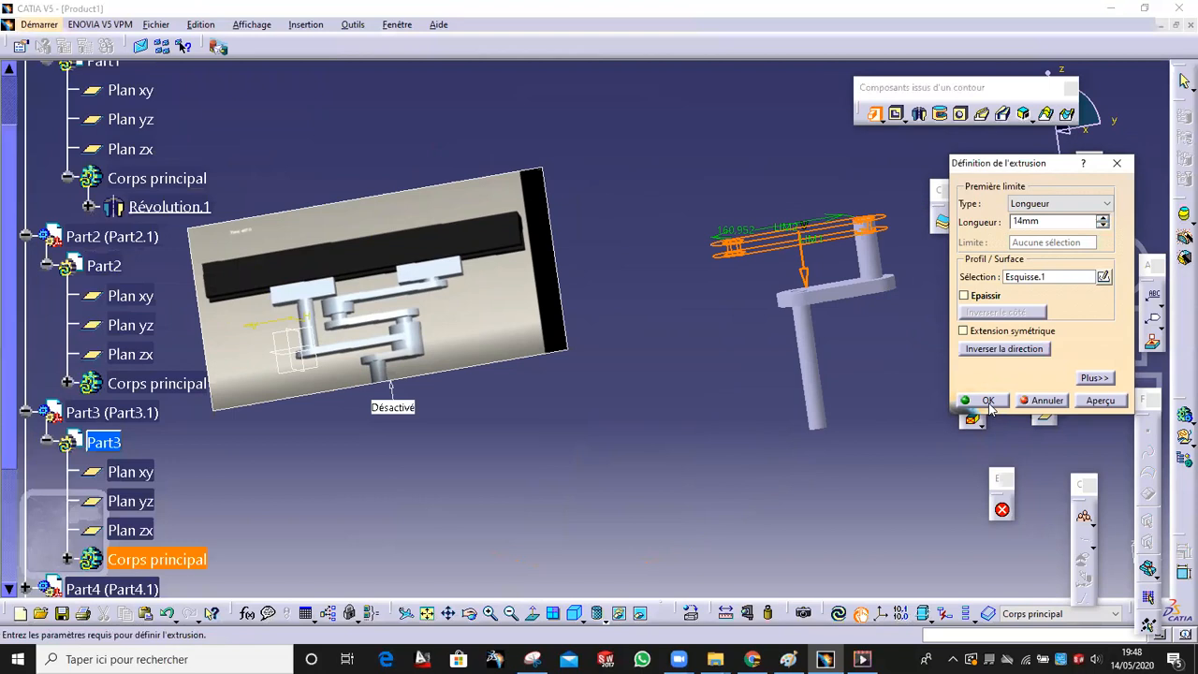
click(988, 400)
Expand Part4 in the assembly tree and activate its main body for editing
middle_drag(821, 388, 716, 374)
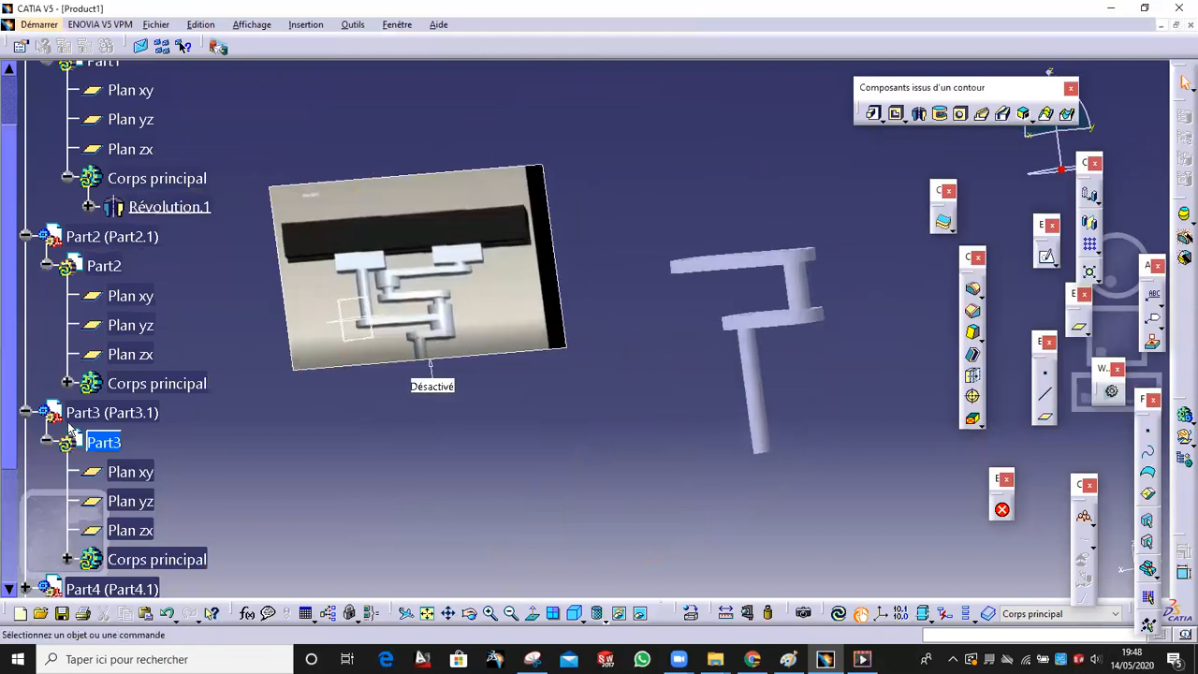
scroll(70, 426, down, 2)
click(26, 426)
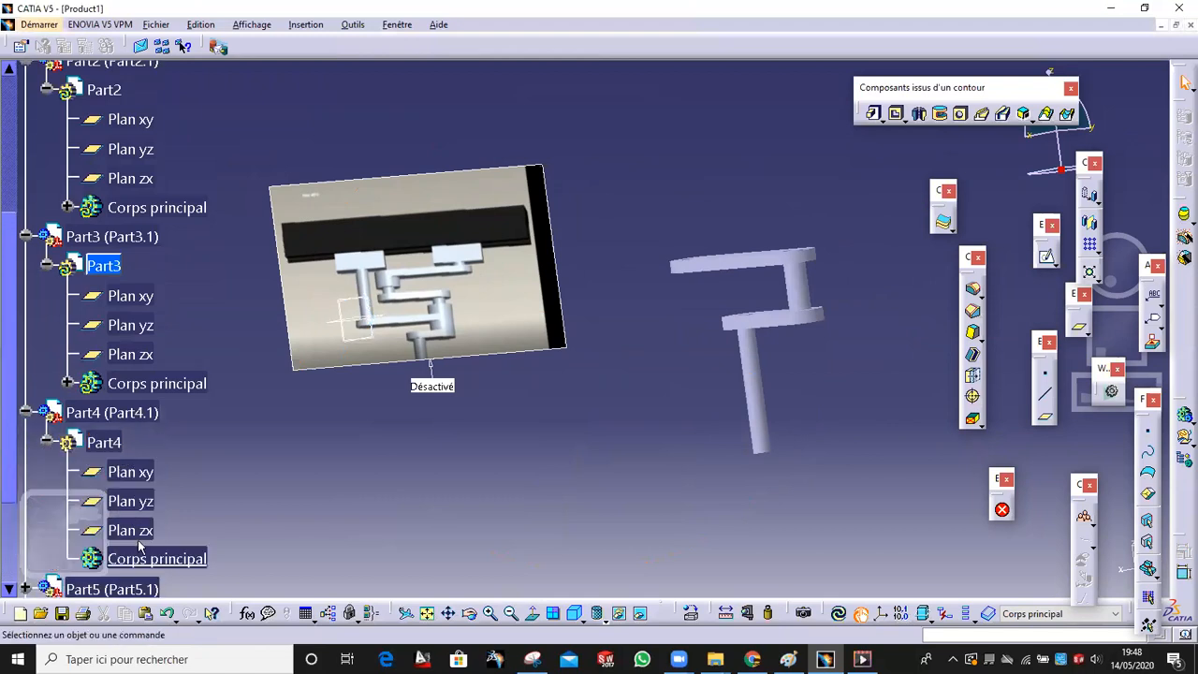
click(164, 557)
double_click(156, 558)
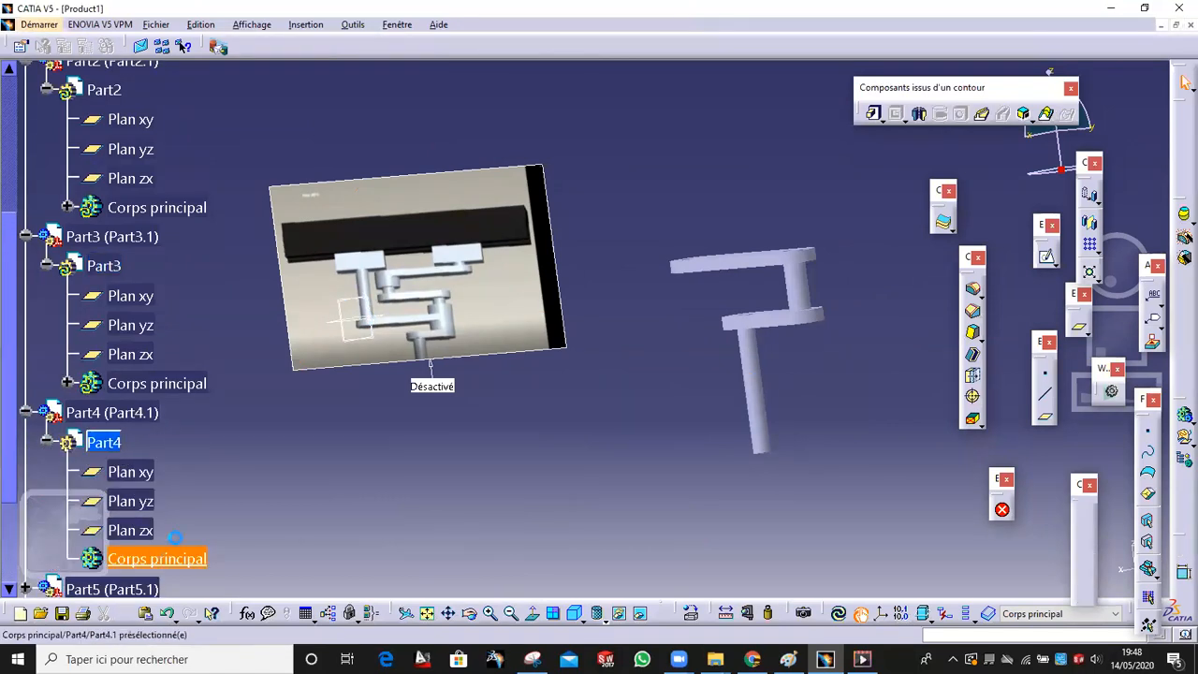
Create a plane in Part4 offset 40 mm from the underside of Part2's arm, towards Part3's link
middle_drag(445, 334, 284, 274)
middle_drag(615, 316, 772, 198)
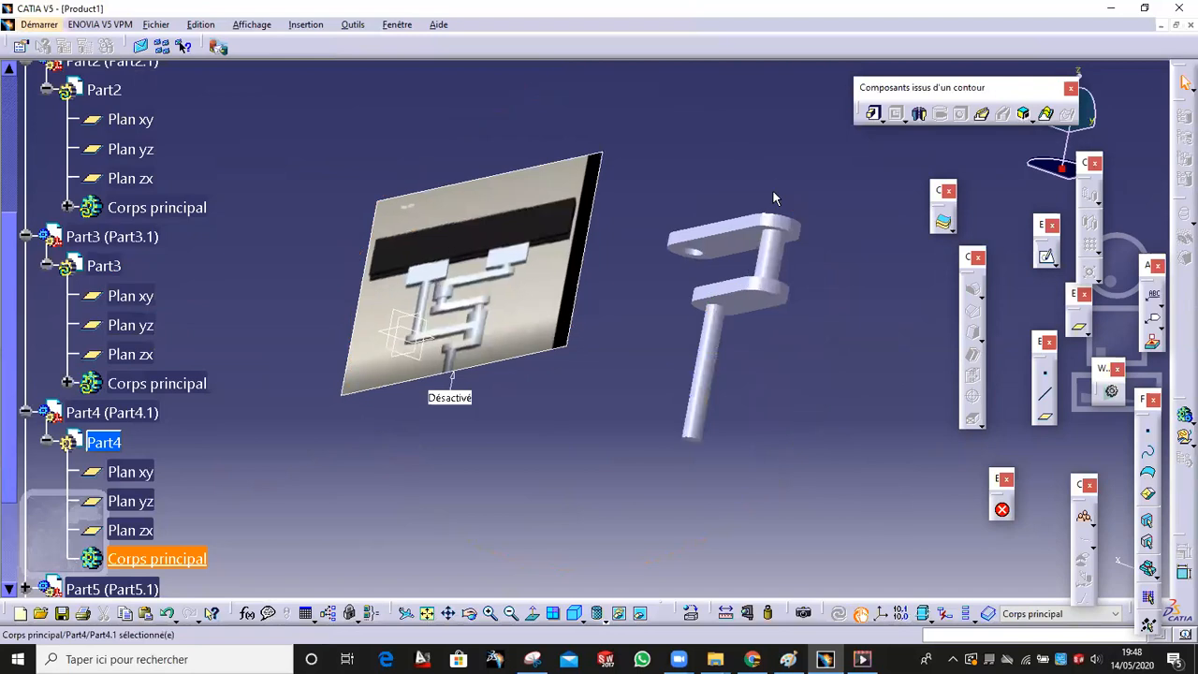
click(762, 299)
click(1079, 332)
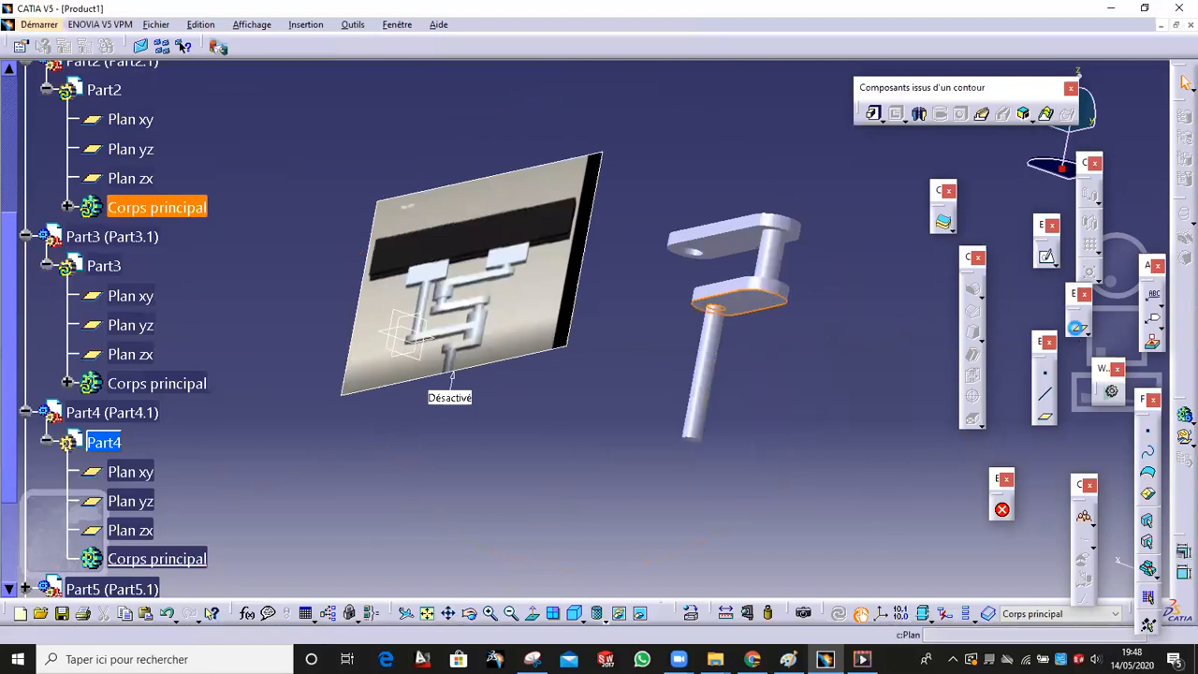
middle_drag(683, 362, 752, 312)
drag(751, 294, 752, 280)
middle_drag(673, 323, 721, 374)
click(1139, 516)
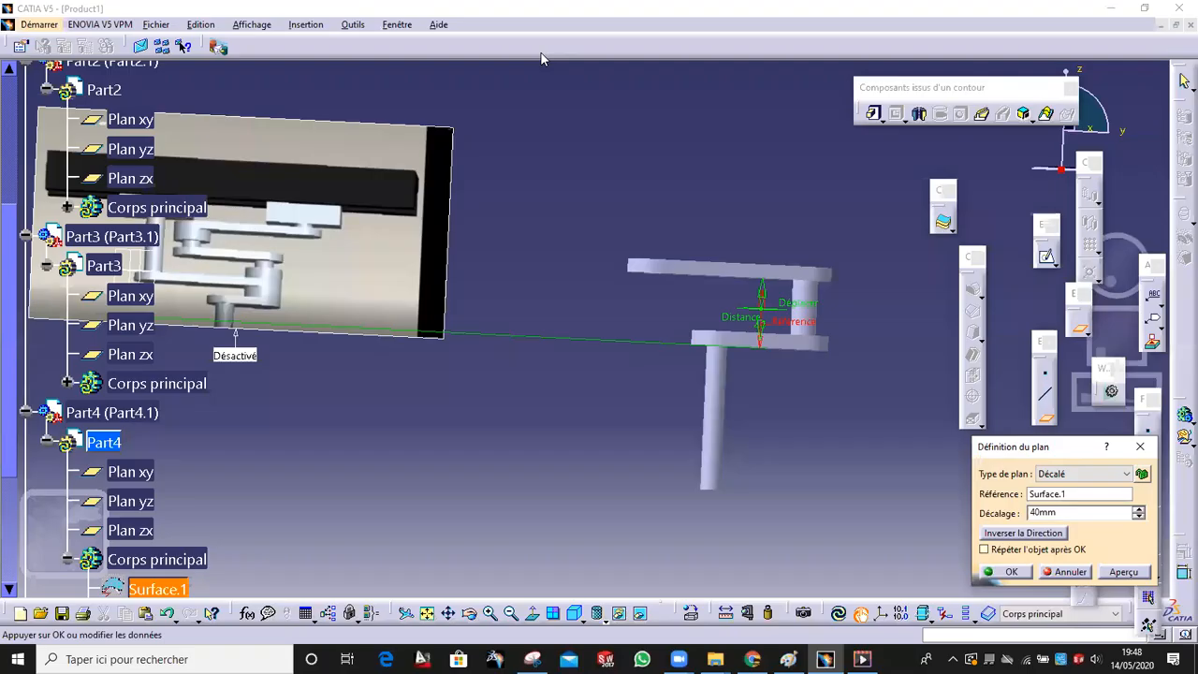
click(1003, 570)
Start a sketch on the offset plane and project the circular base edge of Part2's upper pin into it
middle_drag(766, 442, 829, 401)
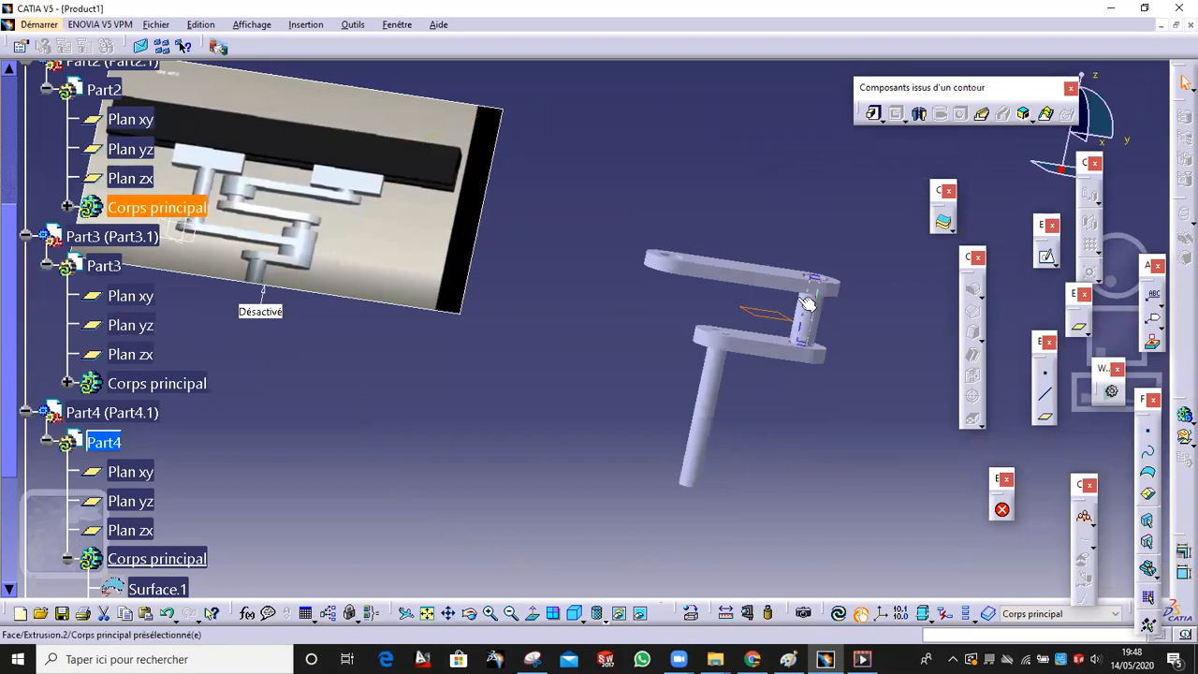
click(1046, 255)
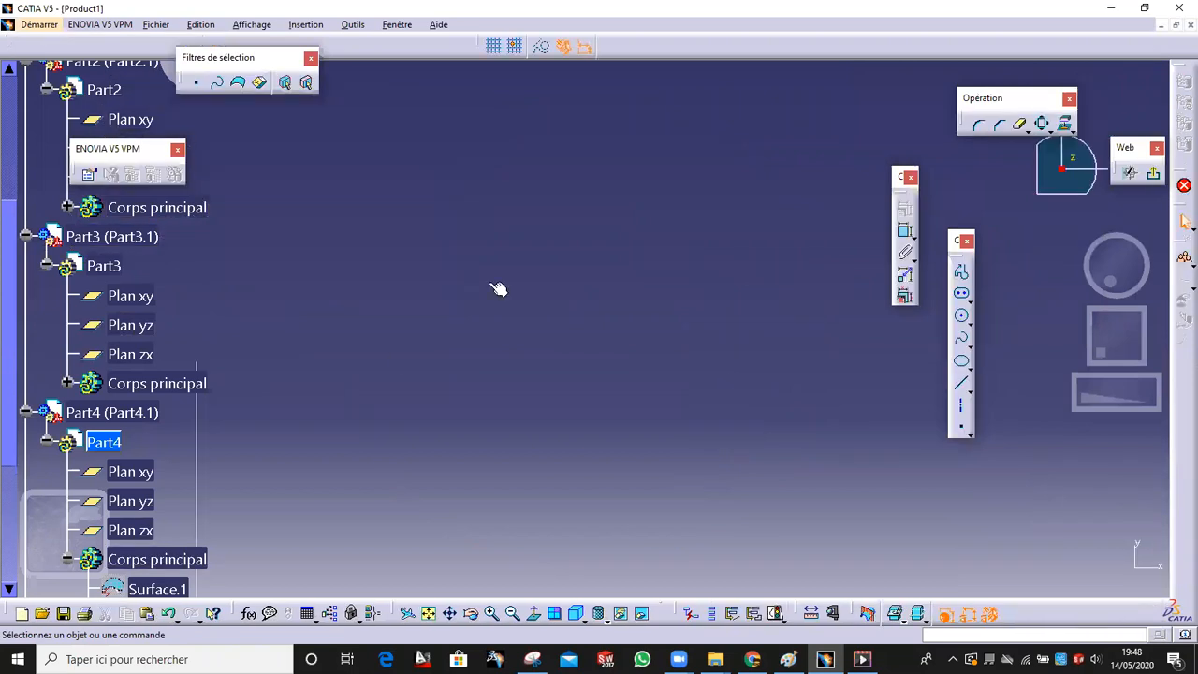
mouse_move(551, 415)
middle_down()
mouse_move(515, 326)
mouse_move(604, 495)
mouse_move(602, 402)
mouse_move(707, 419)
mouse_move(702, 394)
mouse_move(729, 292)
mouse_move(546, 140)
mouse_move(623, 414)
mouse_move(351, 308)
mouse_move(751, 329)
mouse_move(758, 360)
mouse_move(609, 370)
mouse_move(789, 471)
mouse_move(671, 410)
mouse_move(559, 399)
mouse_move(590, 407)
middle_up()
scroll(559, 400, up, 1)
middle_drag(664, 525, 597, 360)
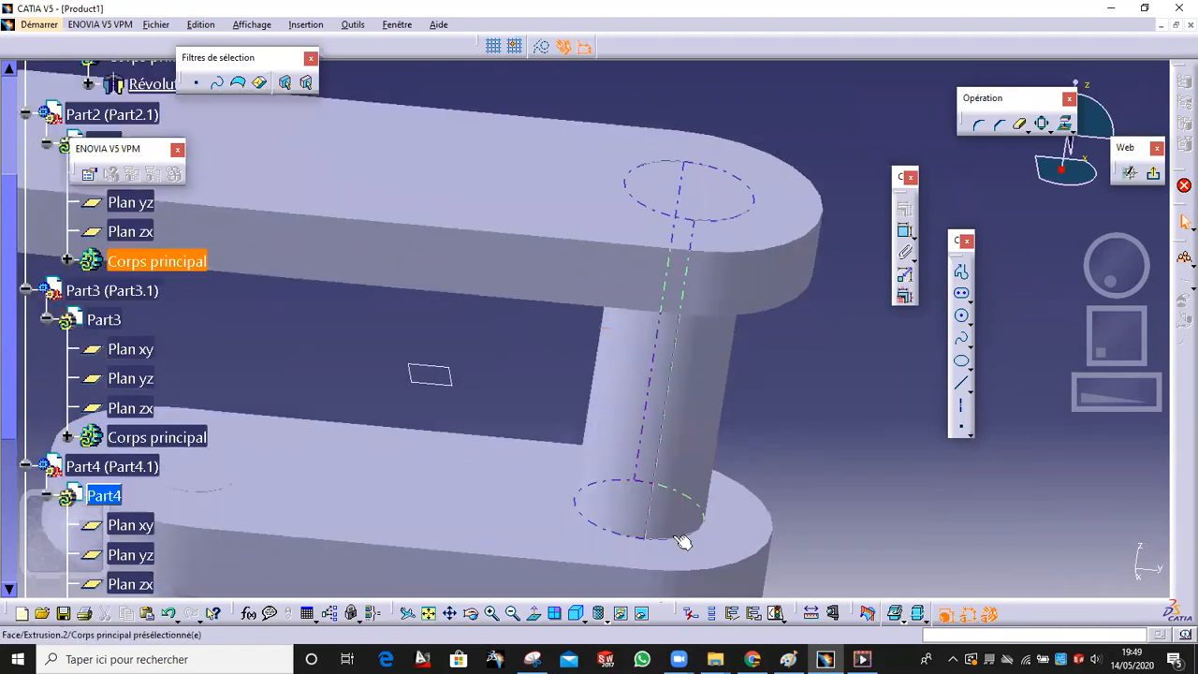
click(683, 539)
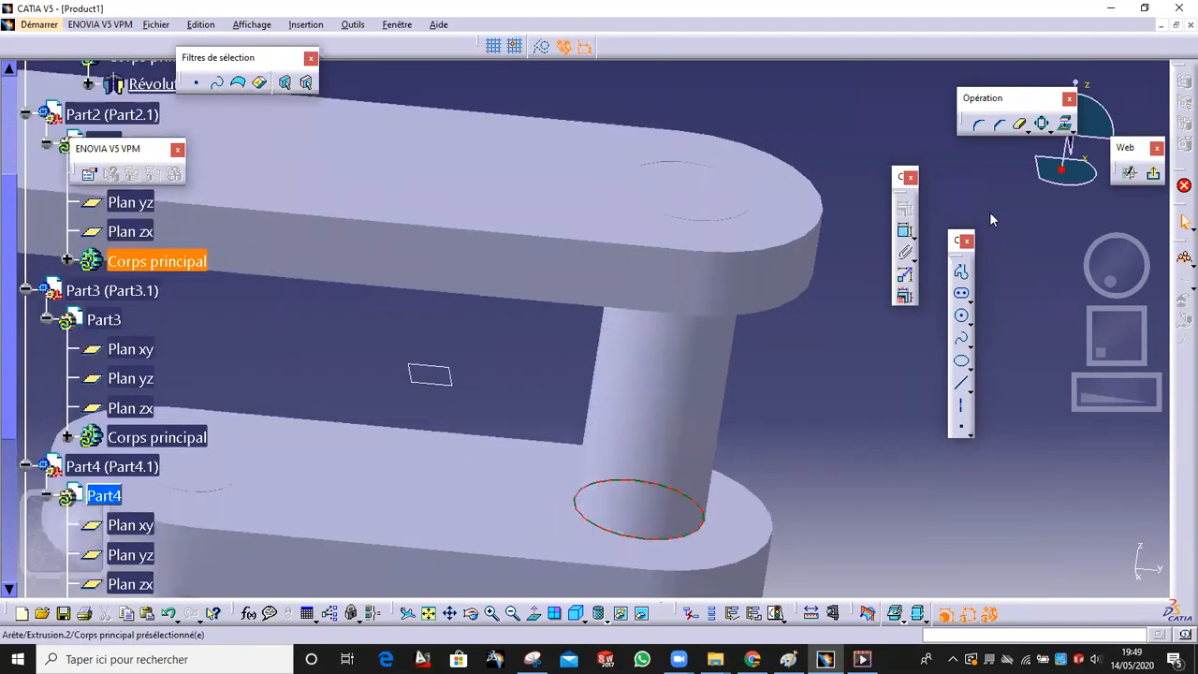
click(1065, 125)
ctrl+middle_drag(482, 443, 470, 483)
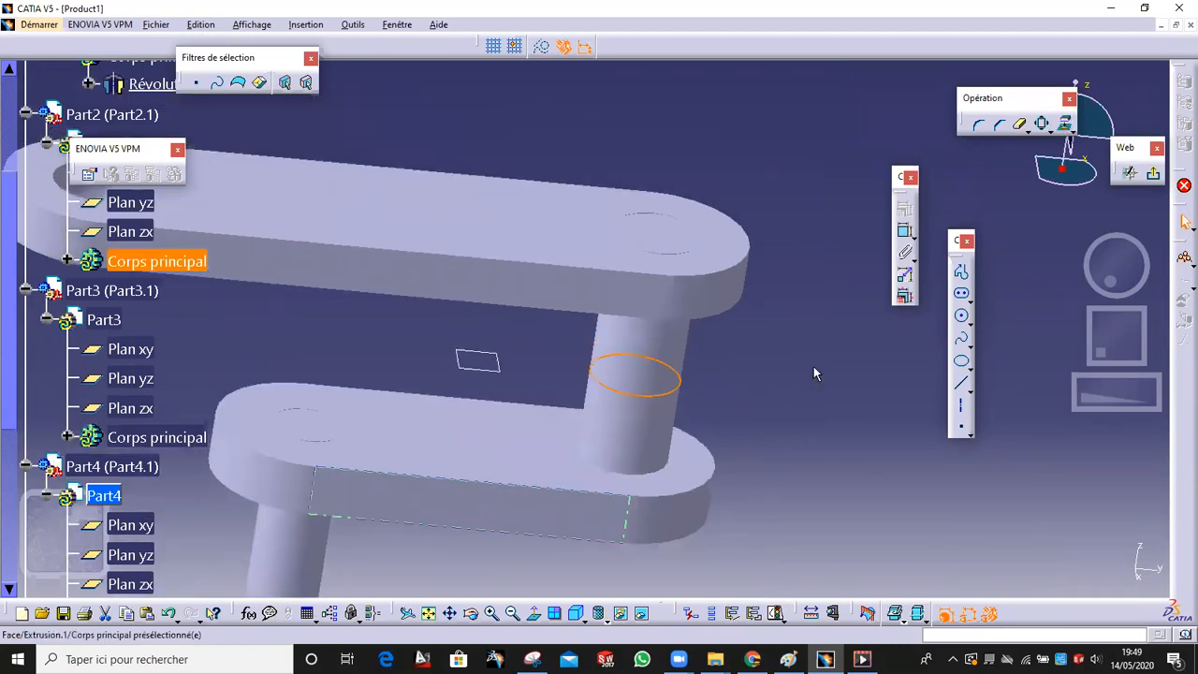
click(963, 319)
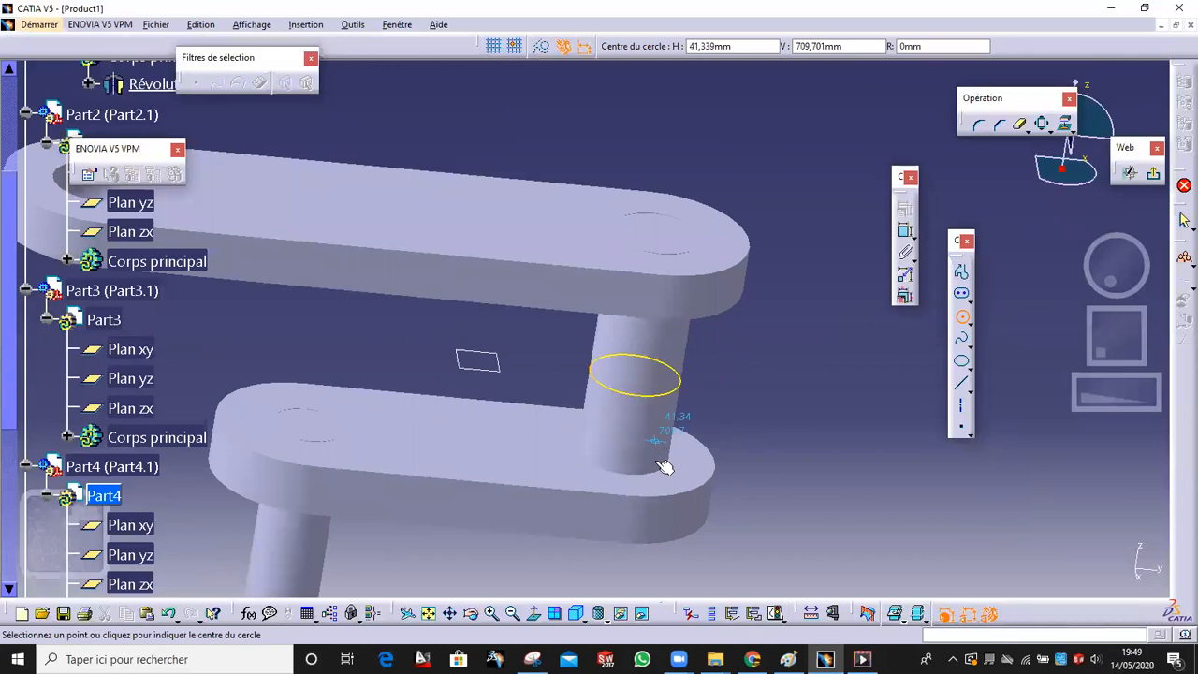
click(580, 446)
click(676, 450)
mouse_move(420, 337)
middle_down()
mouse_move(427, 474)
mouse_move(645, 441)
middle_up()
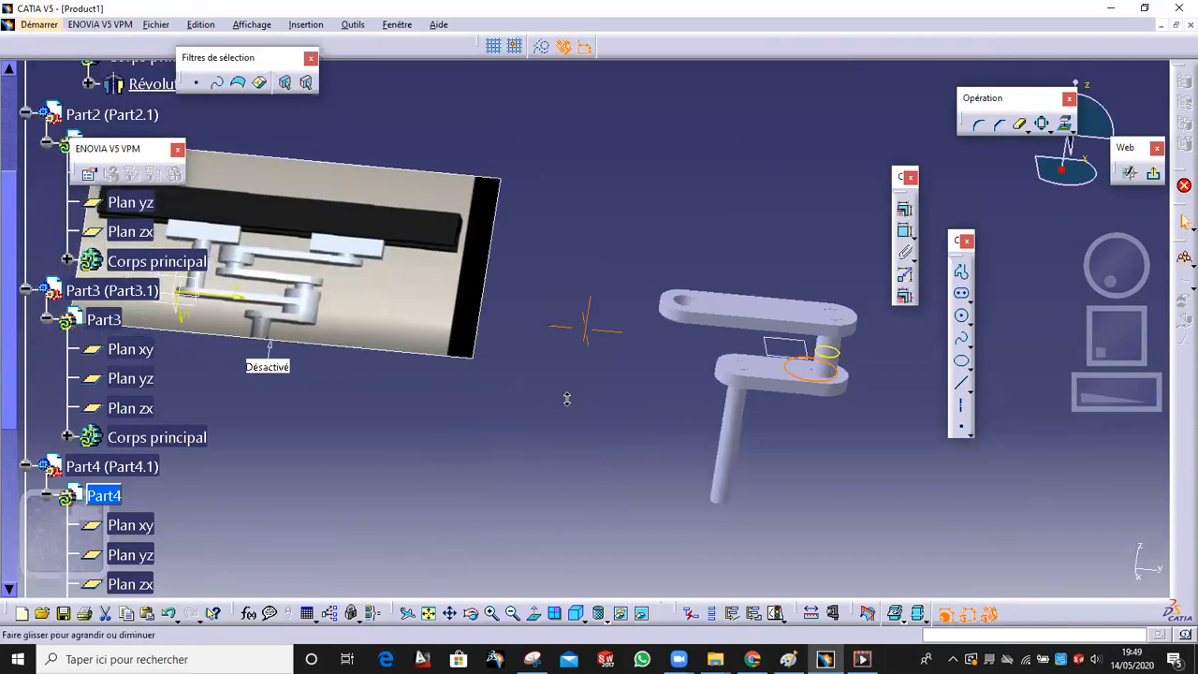
middle_drag(569, 393, 614, 389)
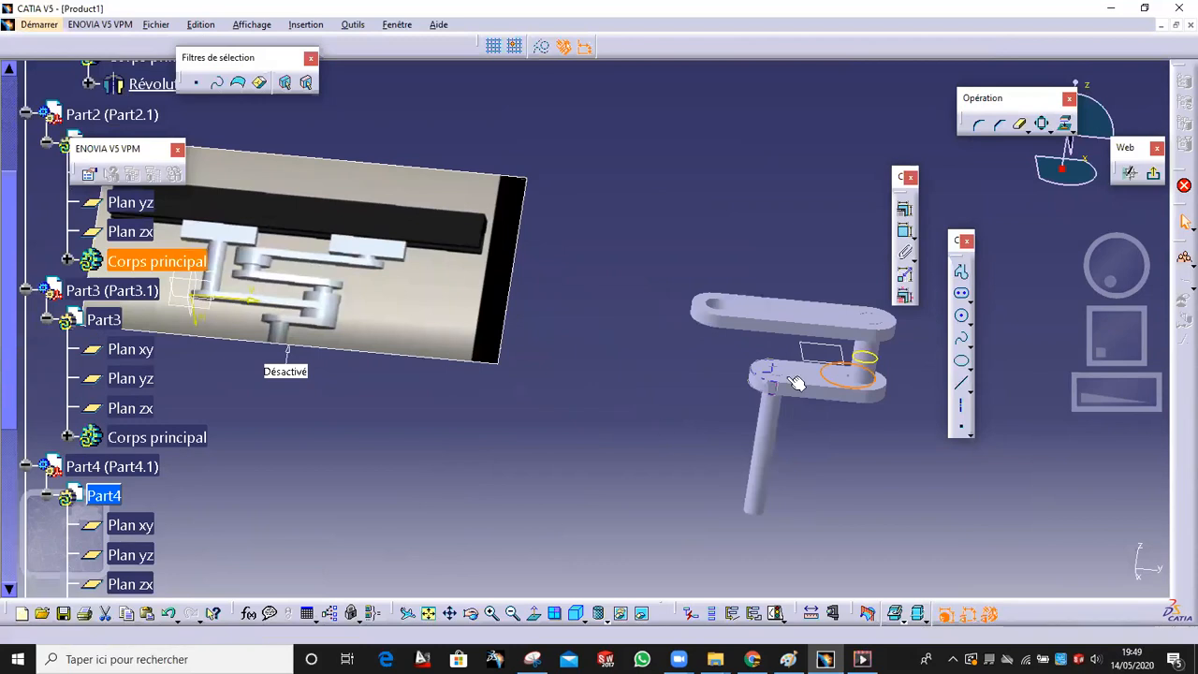
click(534, 615)
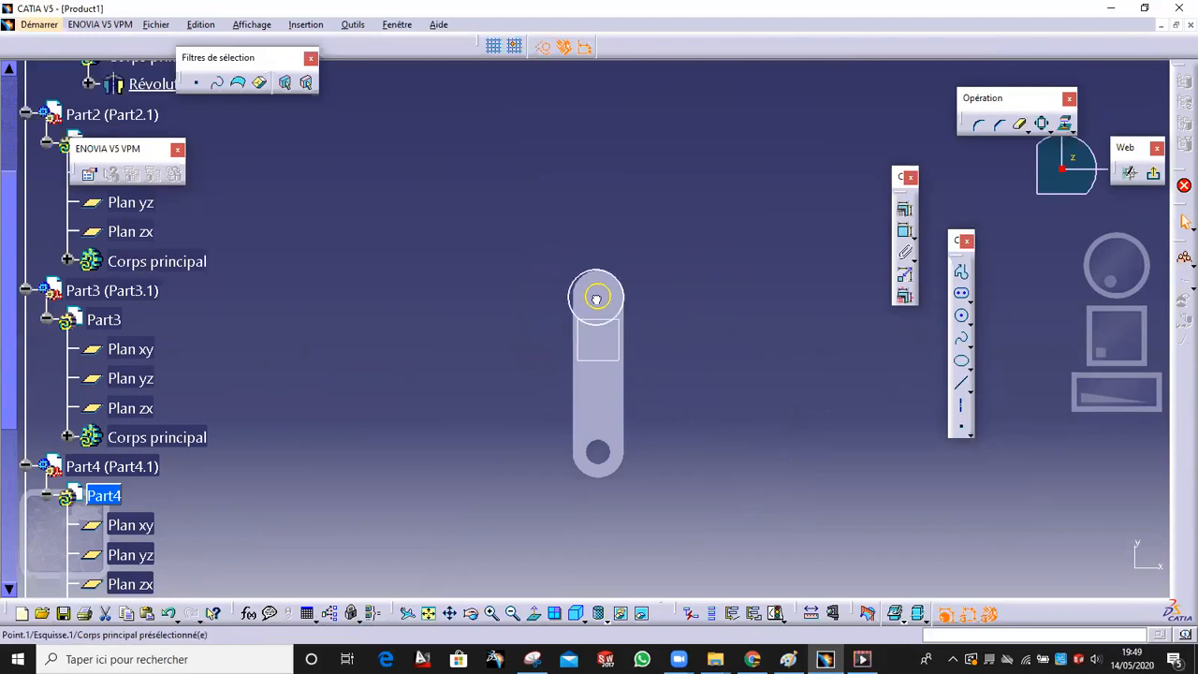
drag(599, 298, 690, 300)
key(Delete)
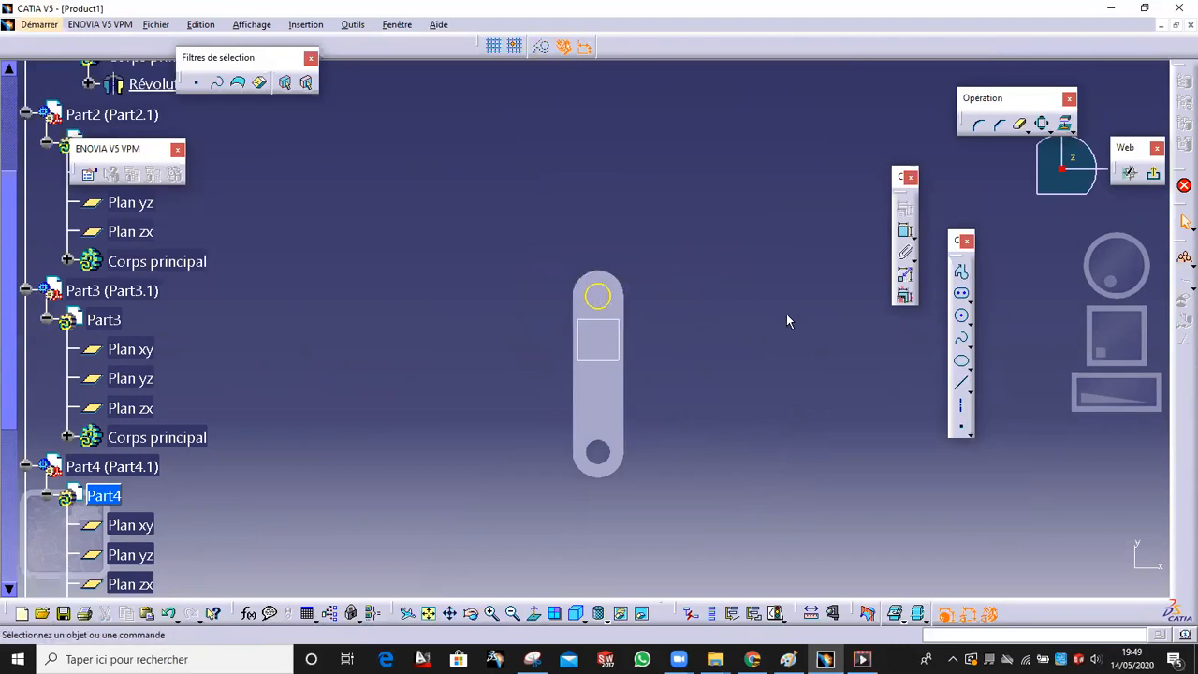
Draw a vertical oblong from the projected pin circle's centre past Part3's hole, about 230 mm between centres
click(961, 293)
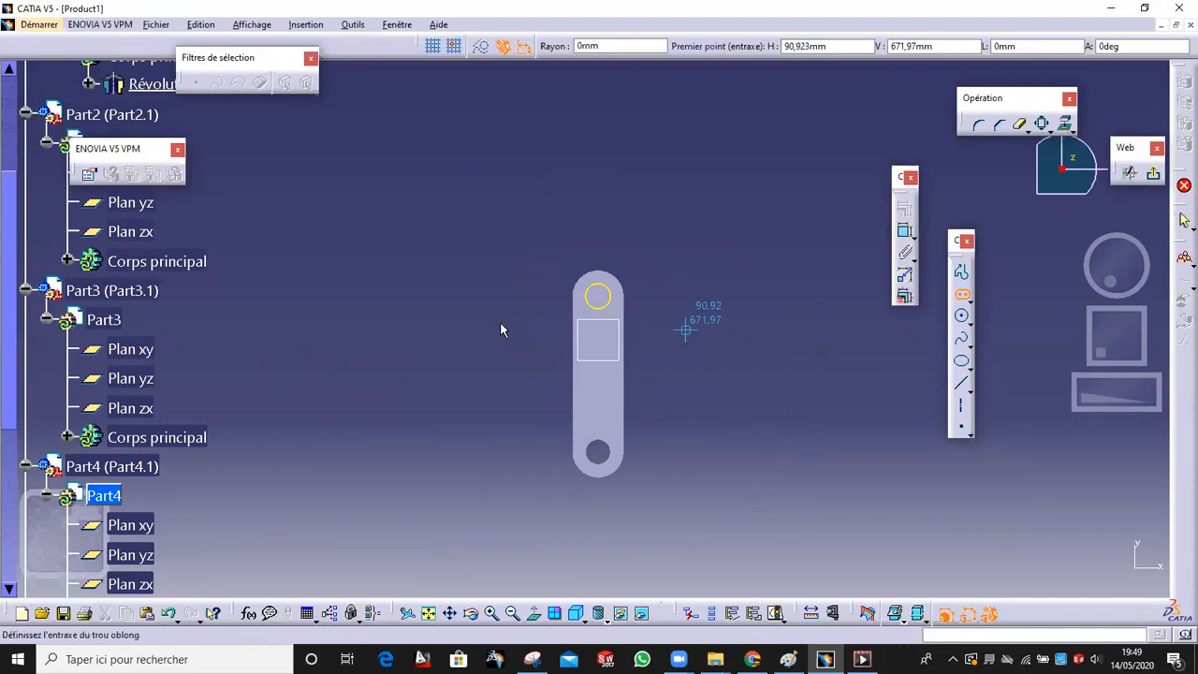
click(604, 298)
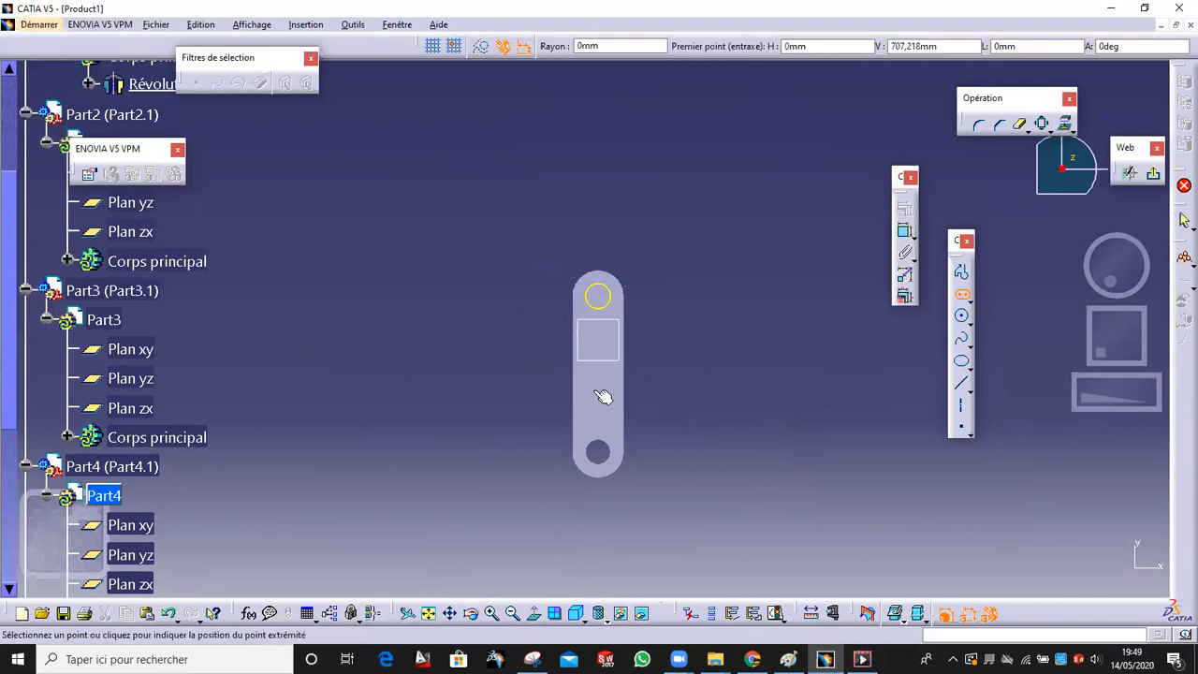
click(597, 522)
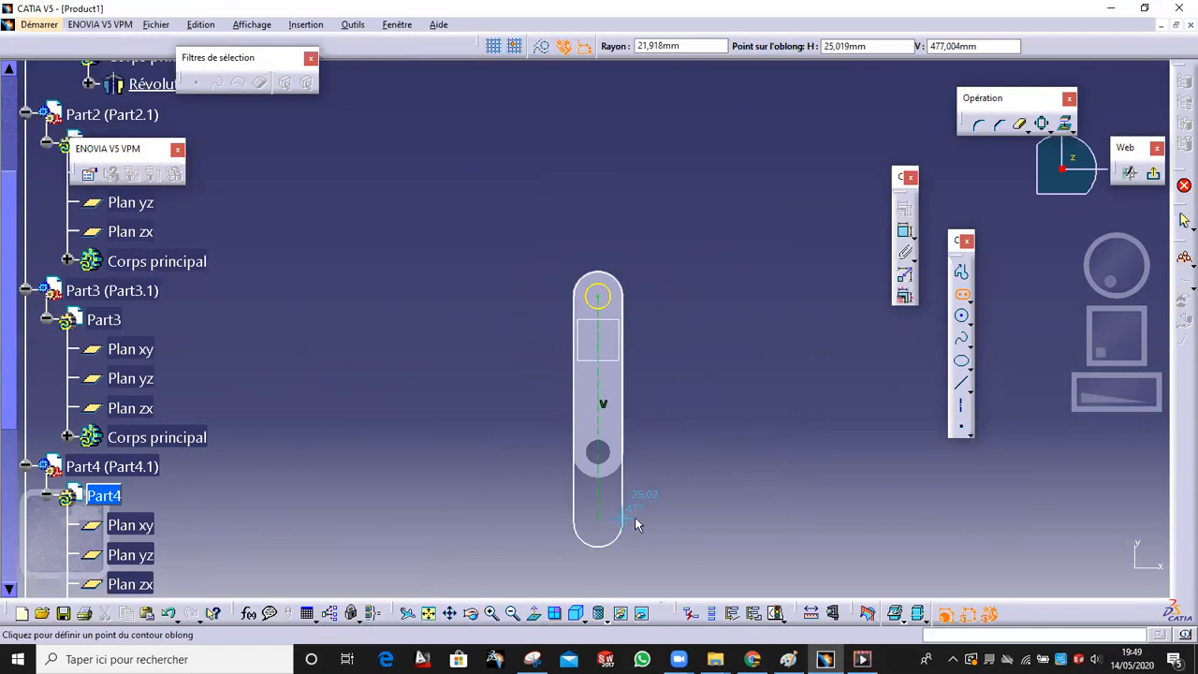
click(637, 522)
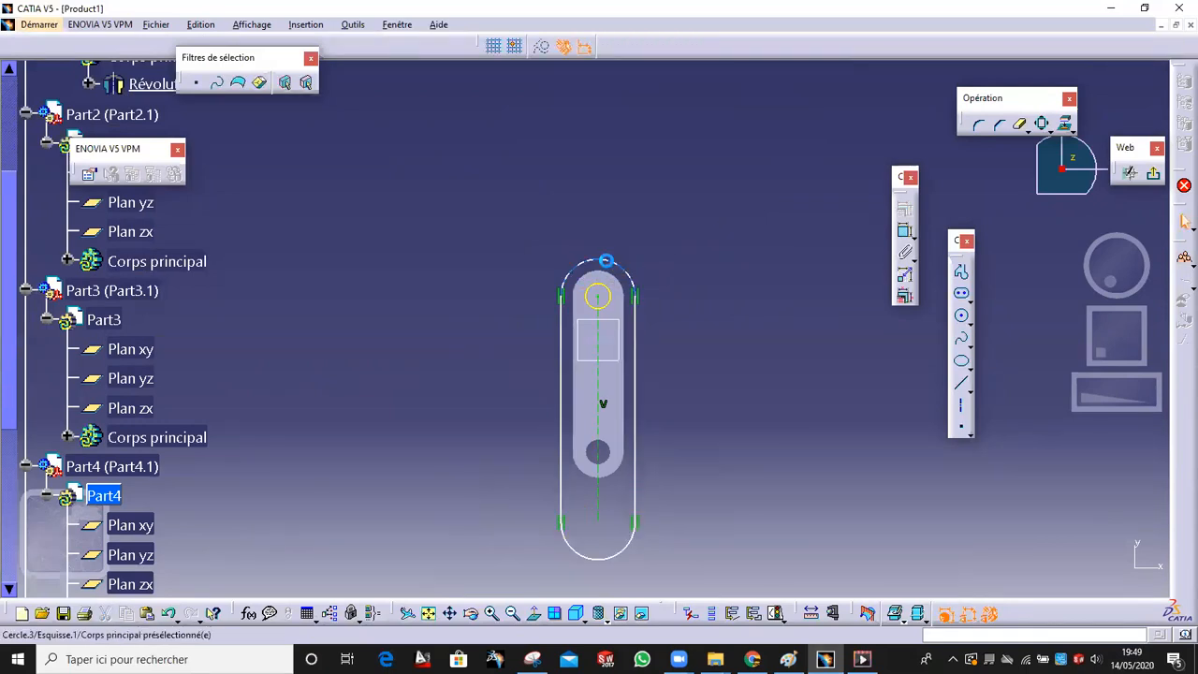
Constrain the oblong's end arc at the pin to coincide with Part3's rounded end, and shorten the oblong slightly
click(608, 267)
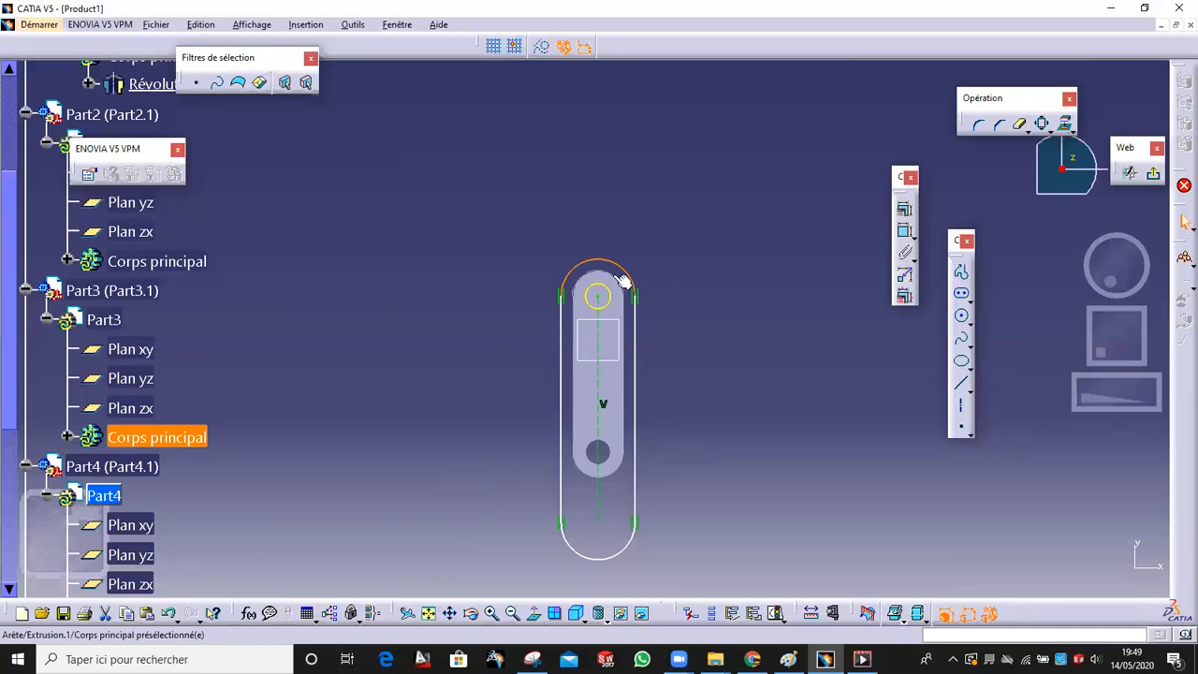
click(903, 210)
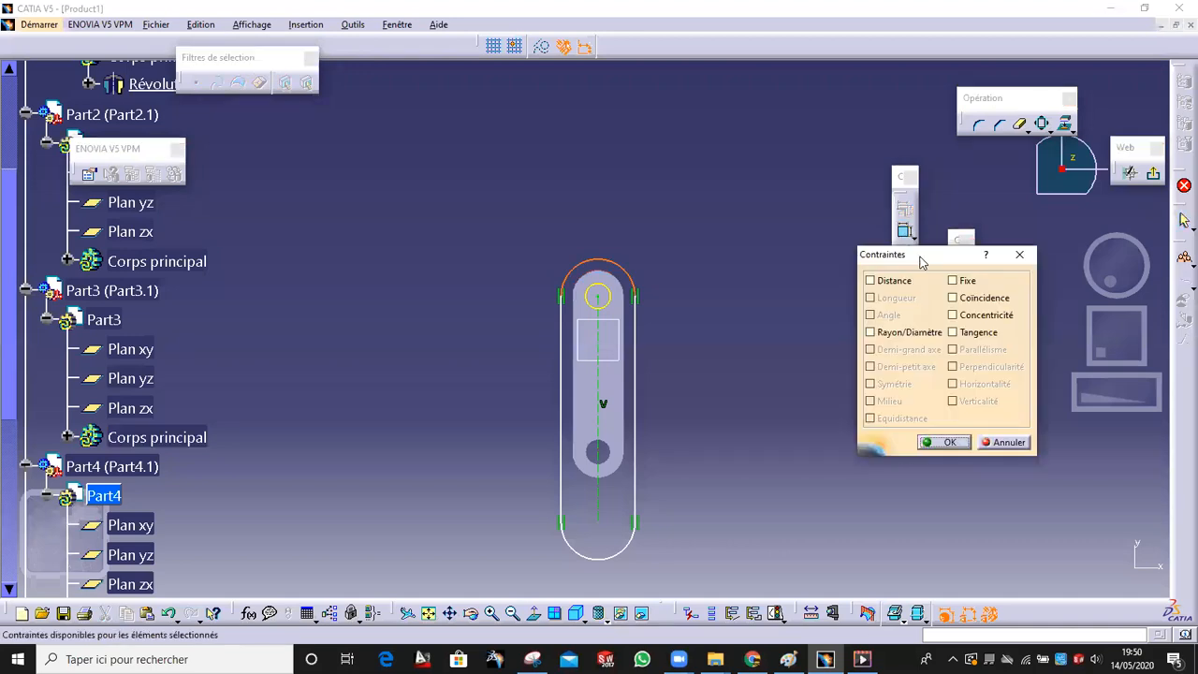
click(982, 300)
click(943, 442)
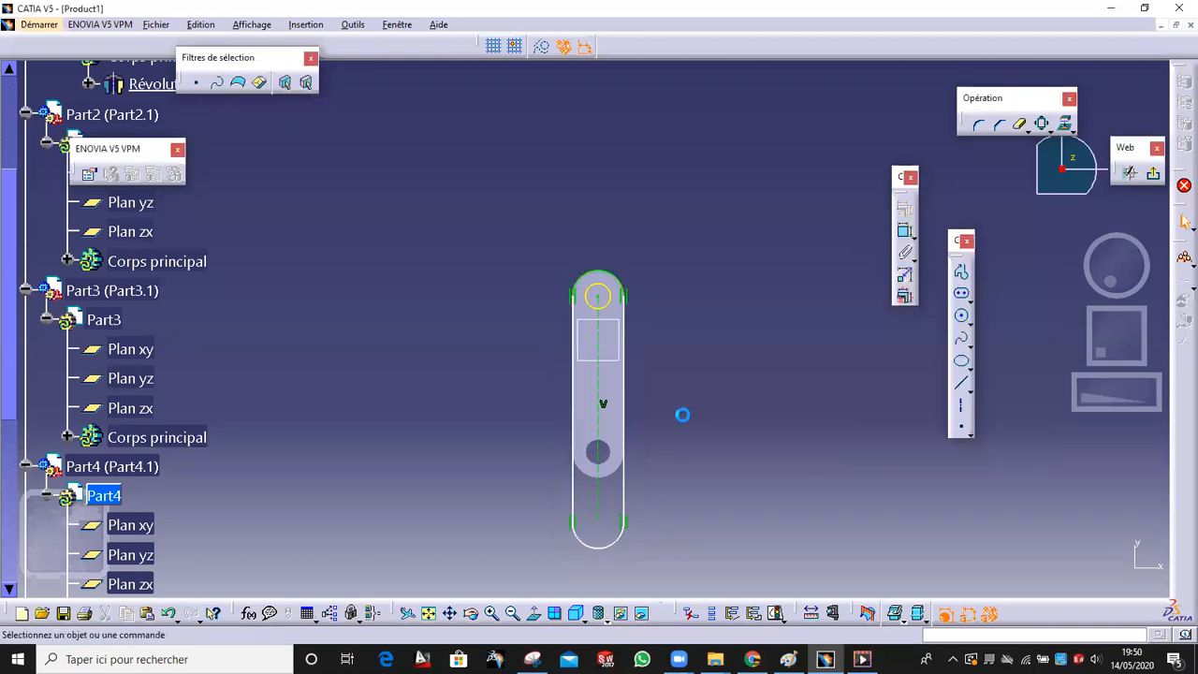
mouse_move(612, 444)
mouse_down()
mouse_move(612, 417)
mouse_move(603, 427)
mouse_up()
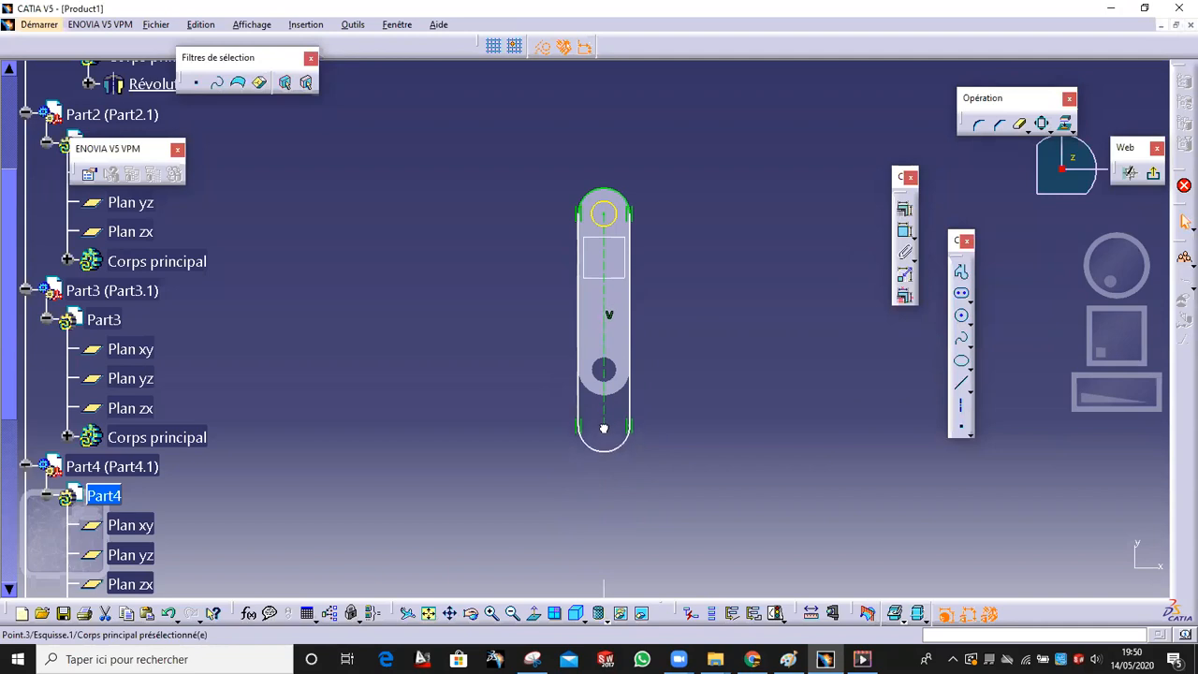
Draw a circle centred on the oblong's free-end centre point, smaller than the oblong's rounded end
click(962, 316)
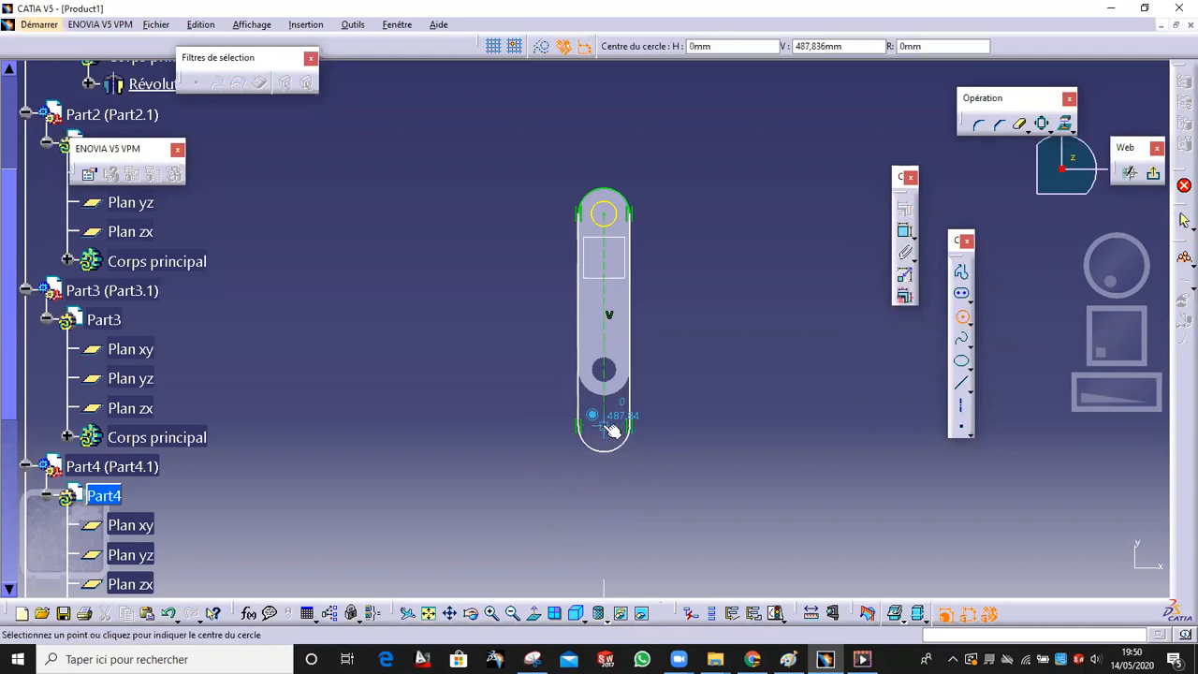
click(610, 429)
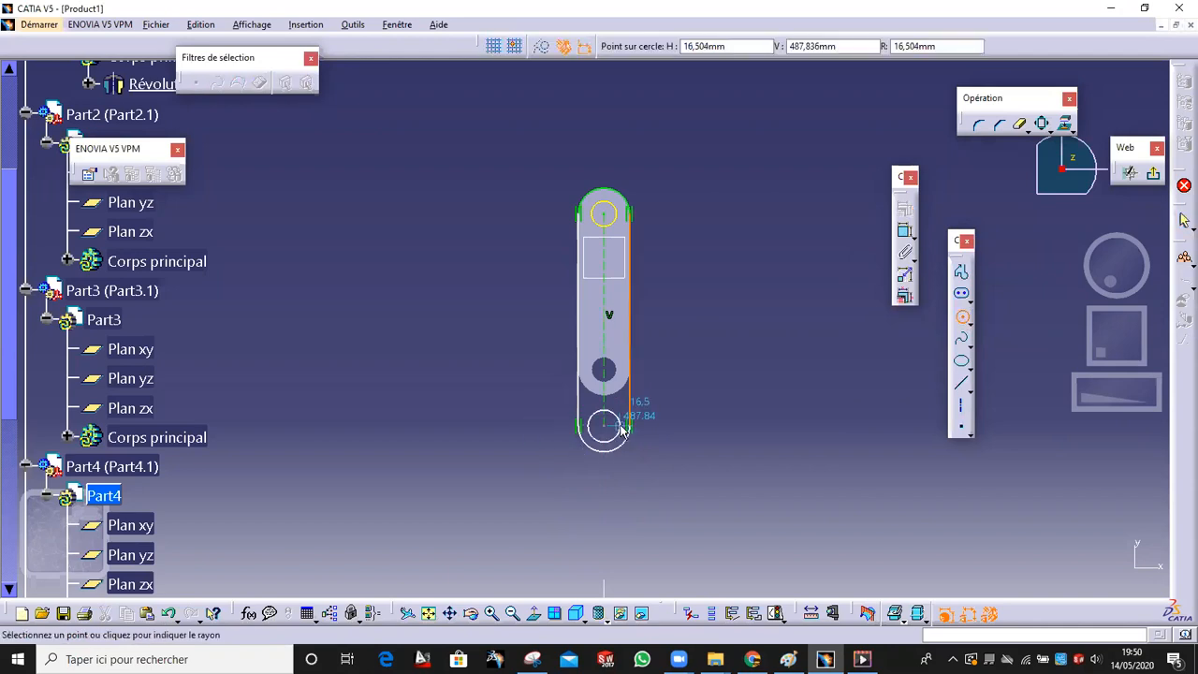
click(616, 426)
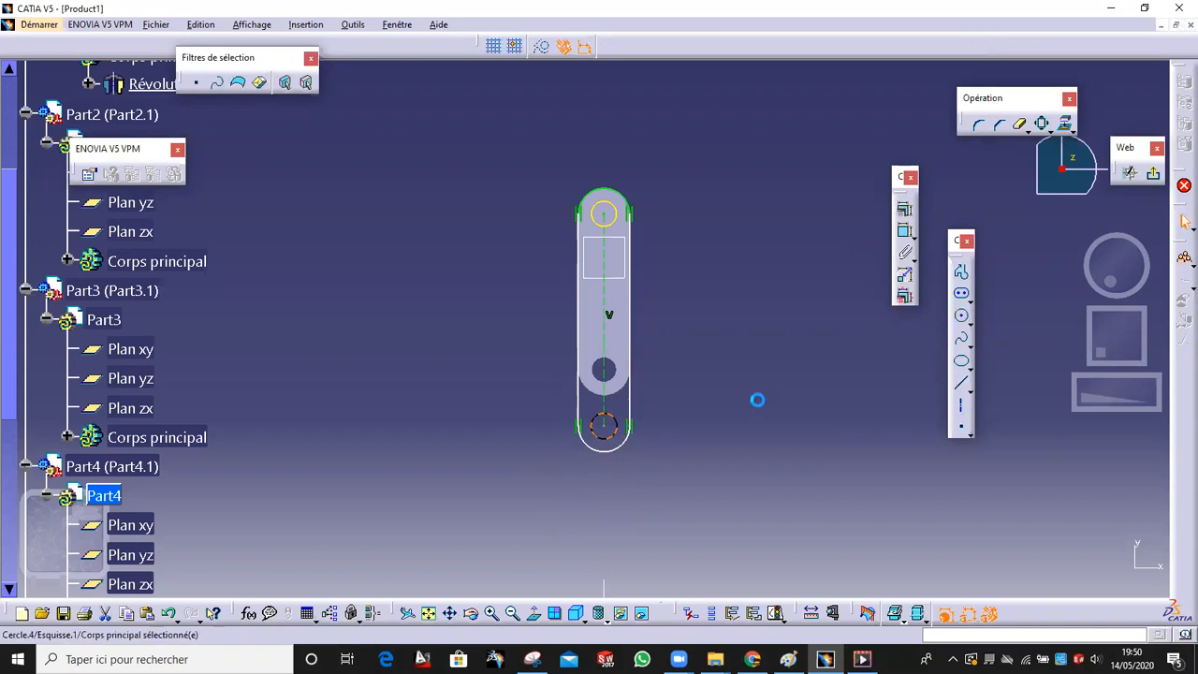
Dimension the distance between the projected pin circle and the new circle at the oblong's free end
click(904, 230)
click(612, 204)
click(759, 205)
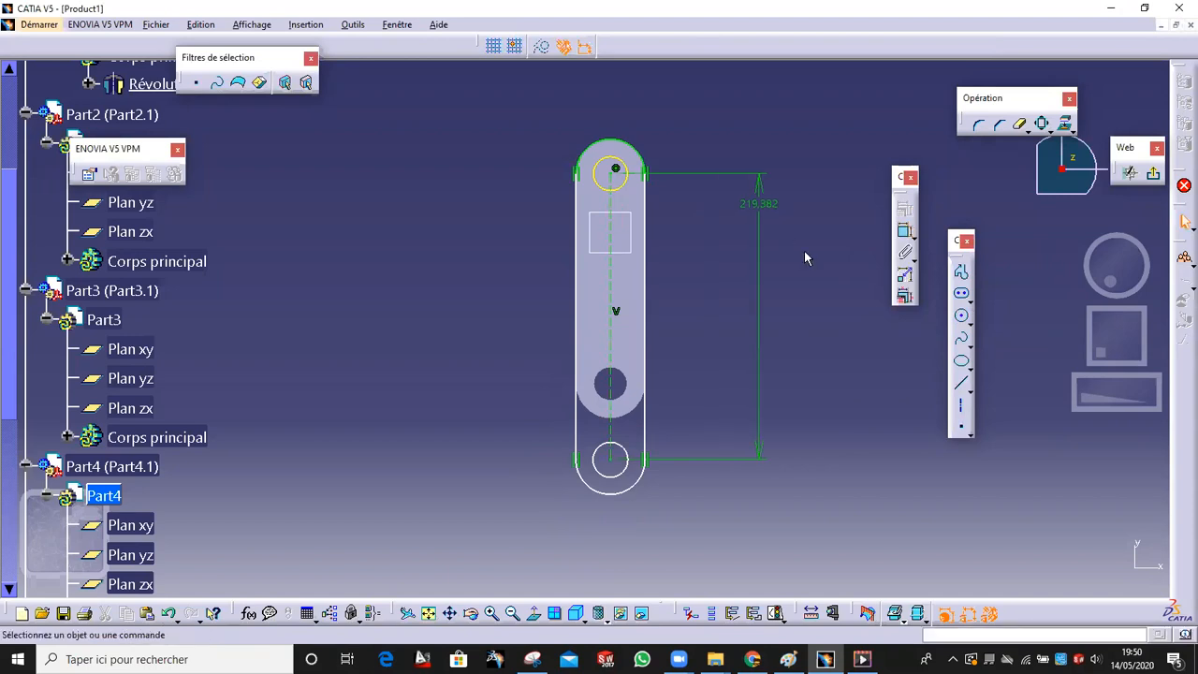
double_click(757, 204)
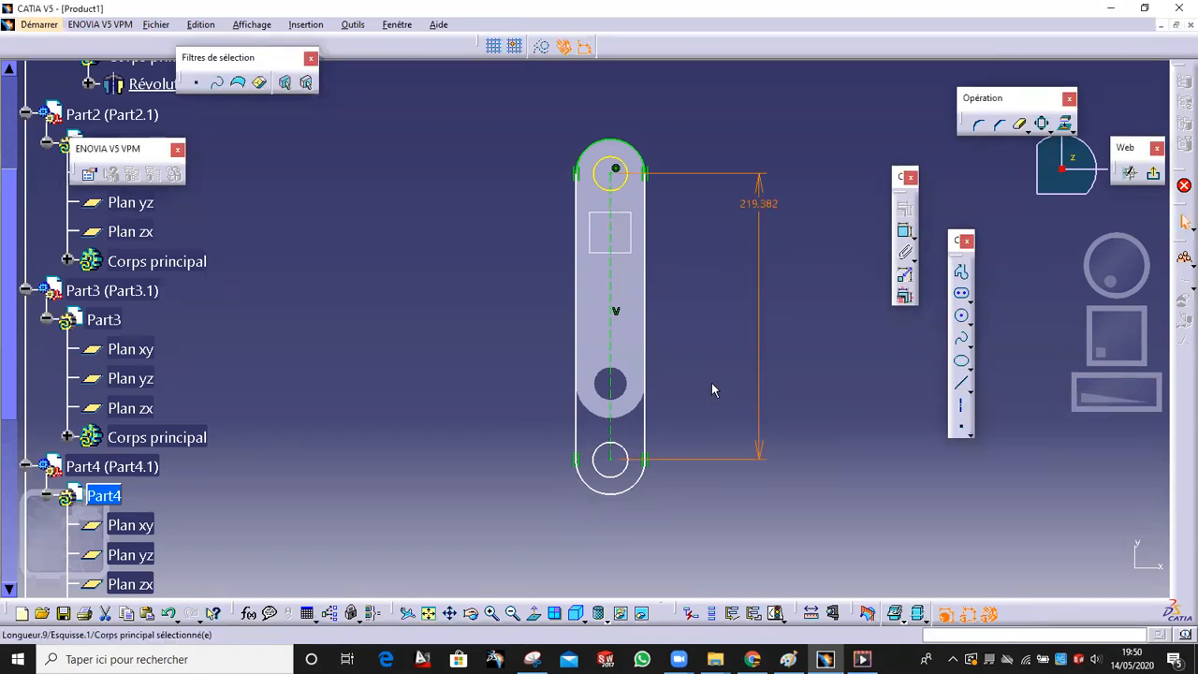
click(610, 460)
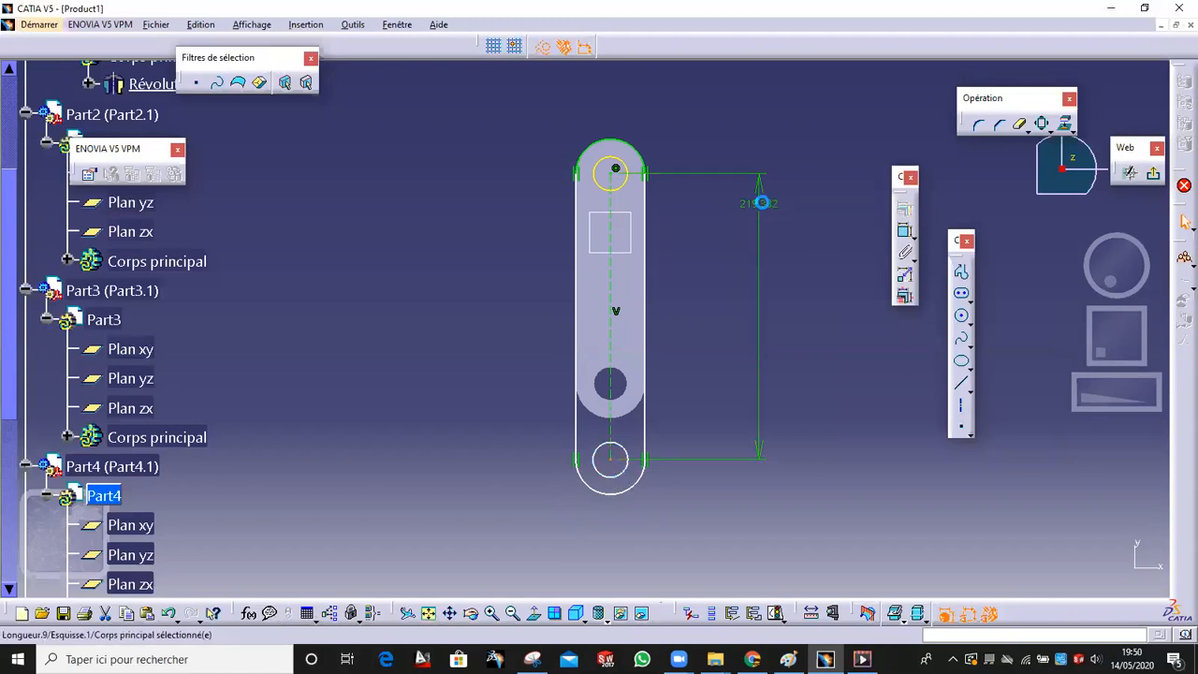
Set the centre distance of Part4's oblong to 225.382 mm and exit the sketch
double_click(761, 203)
click(987, 420)
click(987, 420)
click(987, 421)
click(988, 421)
click(987, 421)
click(987, 422)
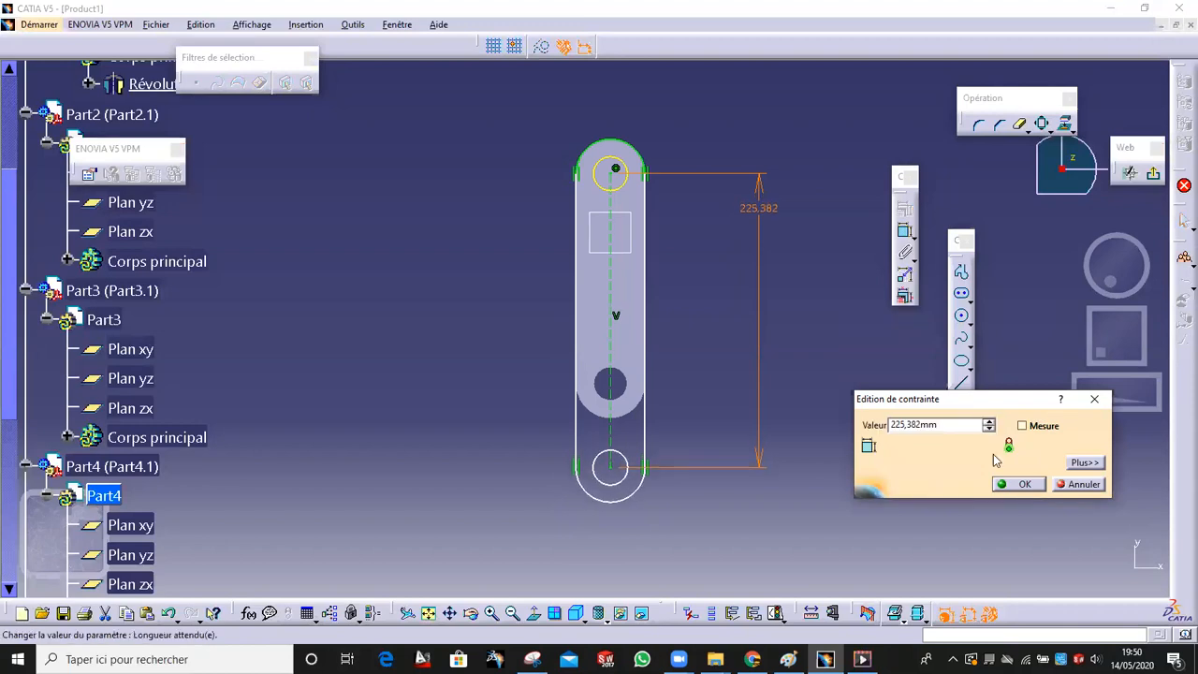
click(1015, 484)
double_click(767, 204)
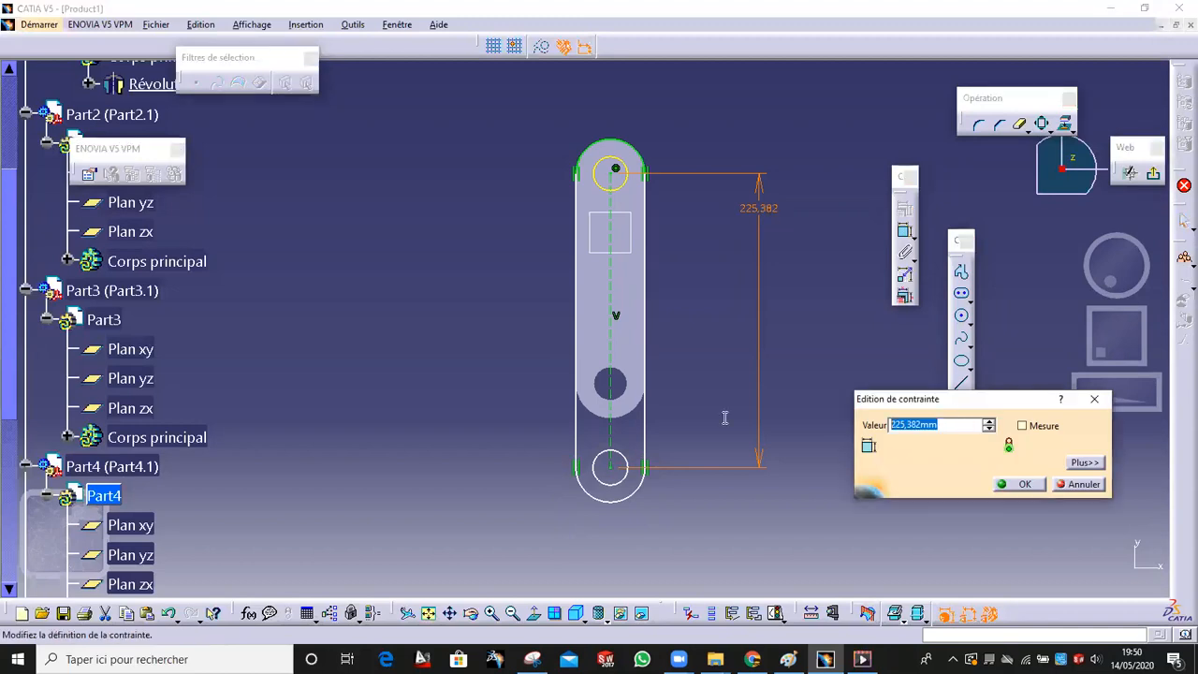
click(1014, 484)
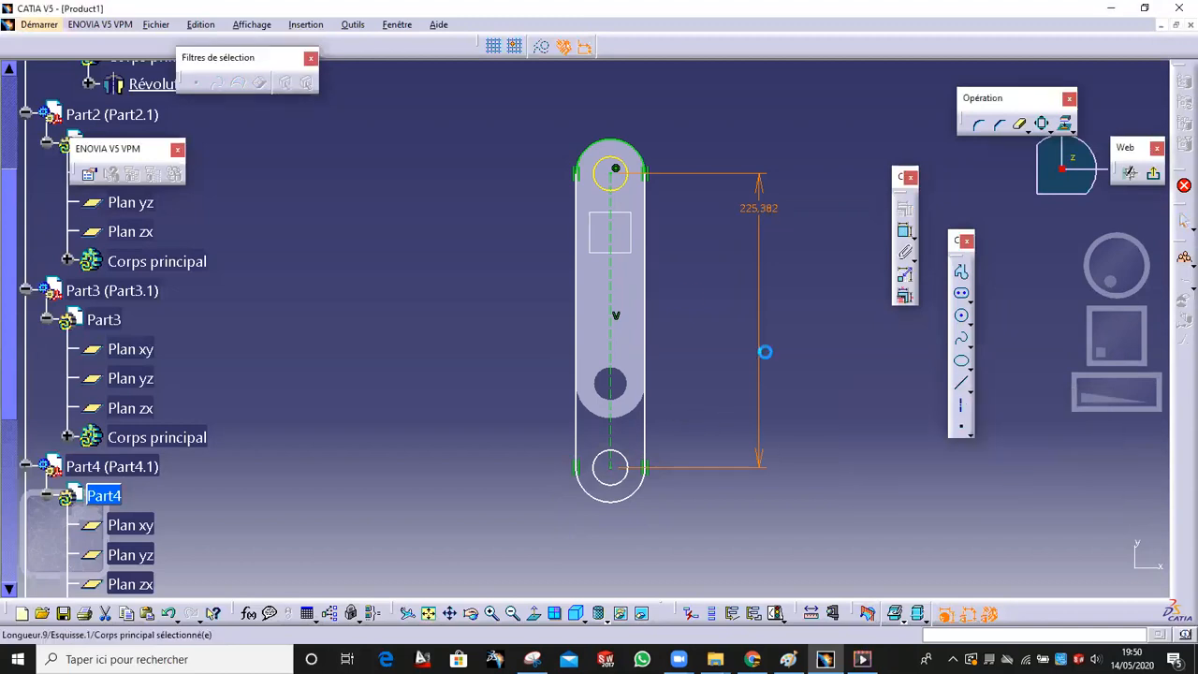
click(1155, 175)
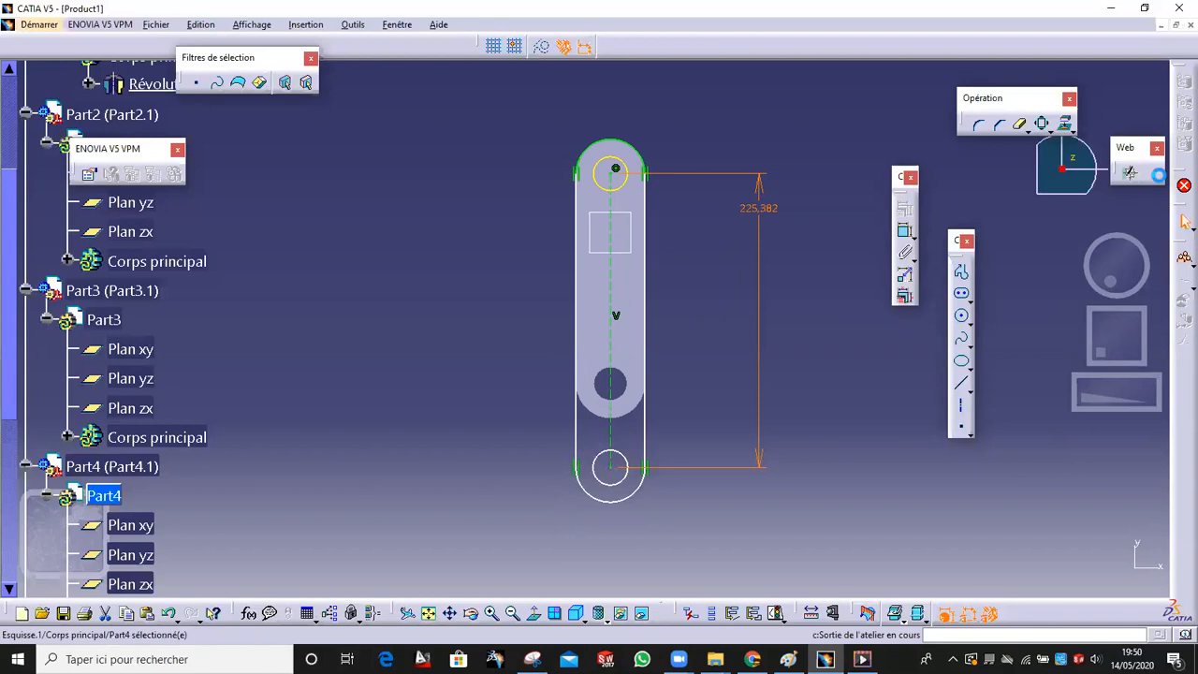
Extrude Part4's link sketch with a length of 8 mm and symmetric extension
middle_drag(753, 295, 788, 296)
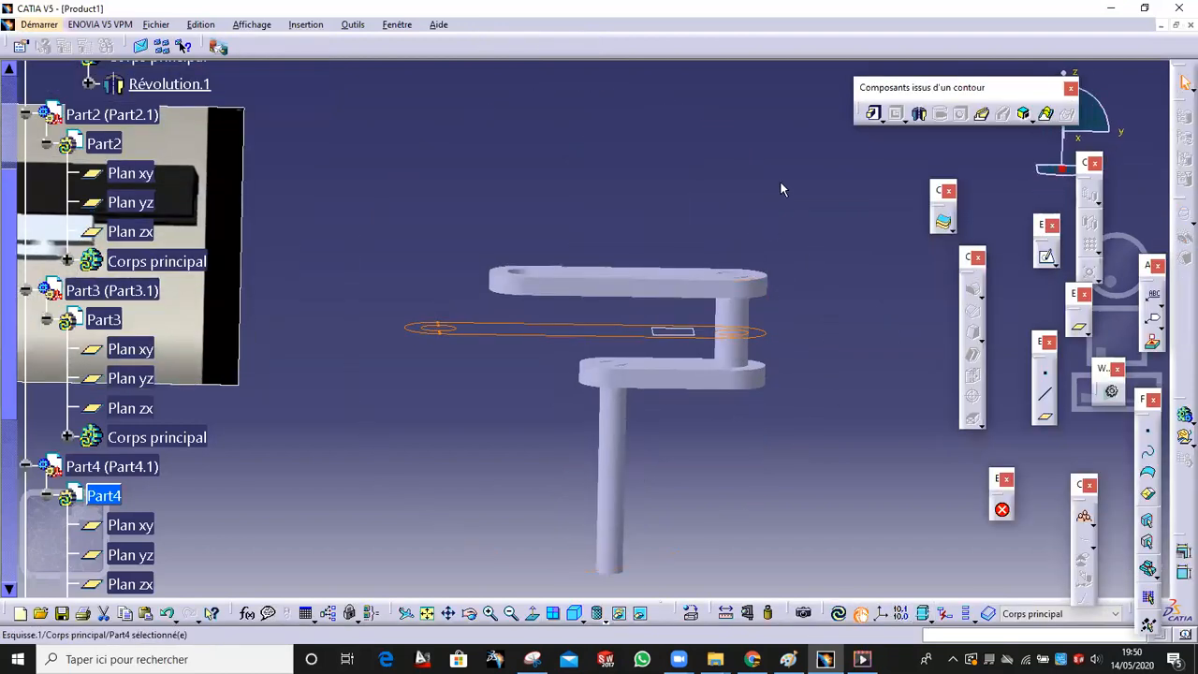
click(871, 113)
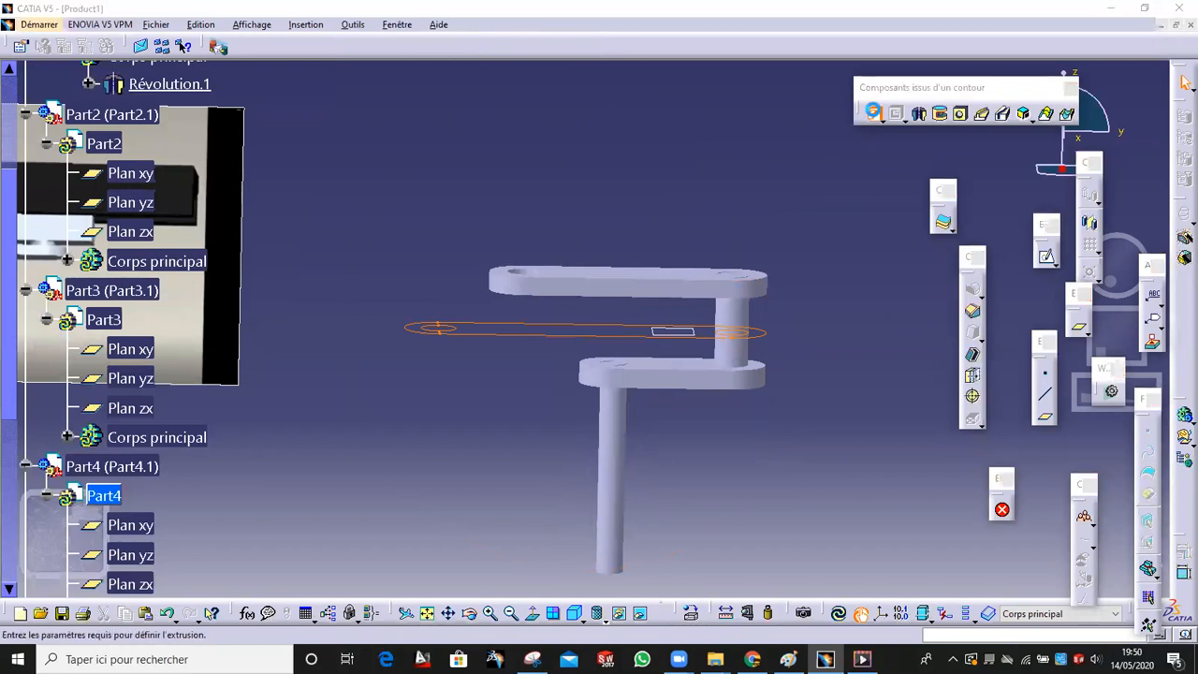
middle_drag(610, 326, 609, 267)
click(1004, 332)
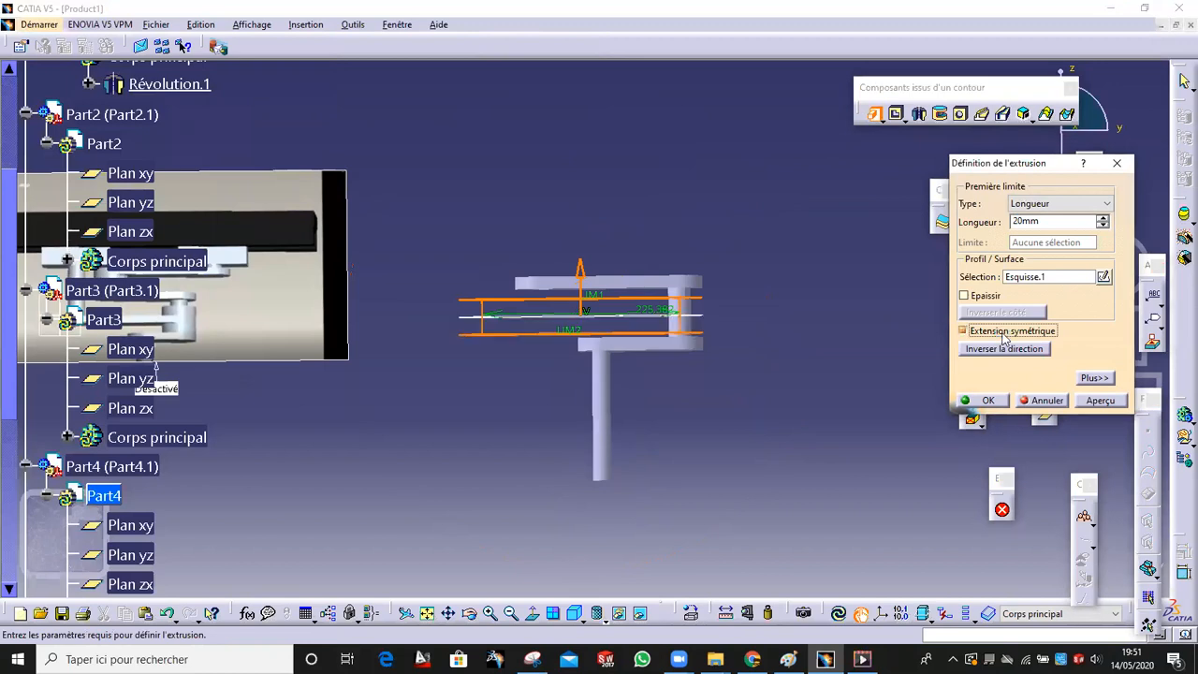
click(1103, 226)
click(1103, 226)
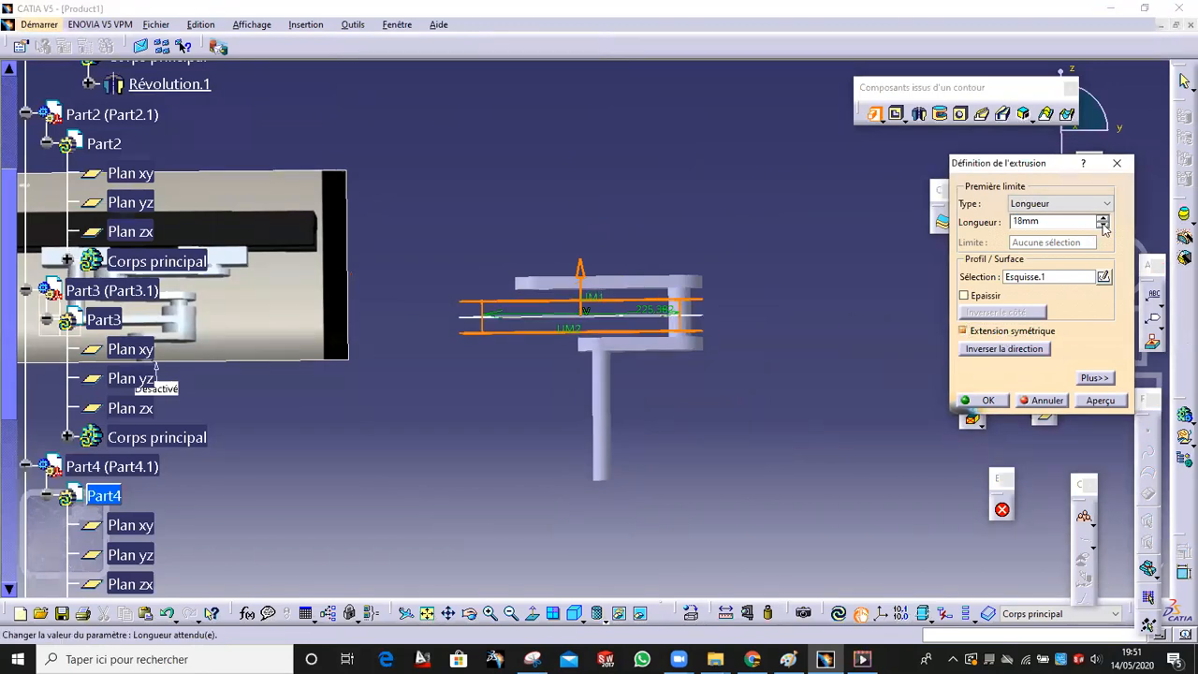
click(1103, 225)
click(1103, 225)
click(1104, 225)
click(1103, 225)
click(1103, 225)
click(1104, 225)
click(1103, 225)
click(1103, 225)
click(1103, 226)
click(1103, 226)
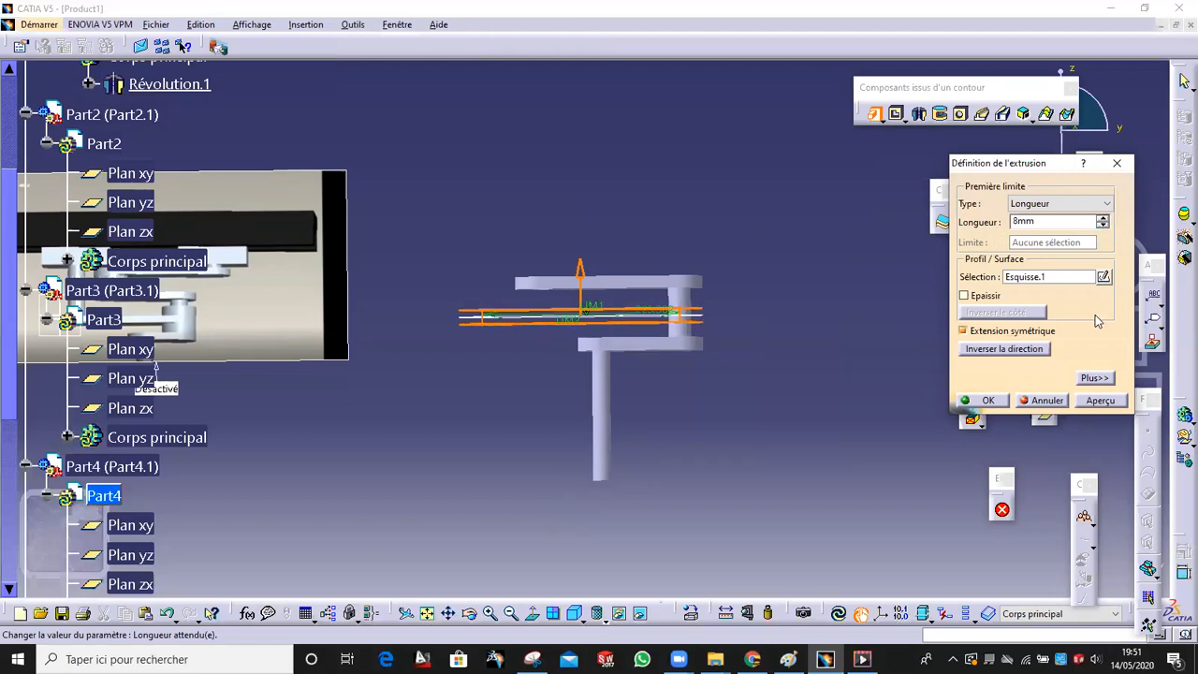
click(991, 401)
Compare Part4's extruded link with the mechanism in the reference image and locate its extrusion in the tree
middle_drag(826, 352, 690, 401)
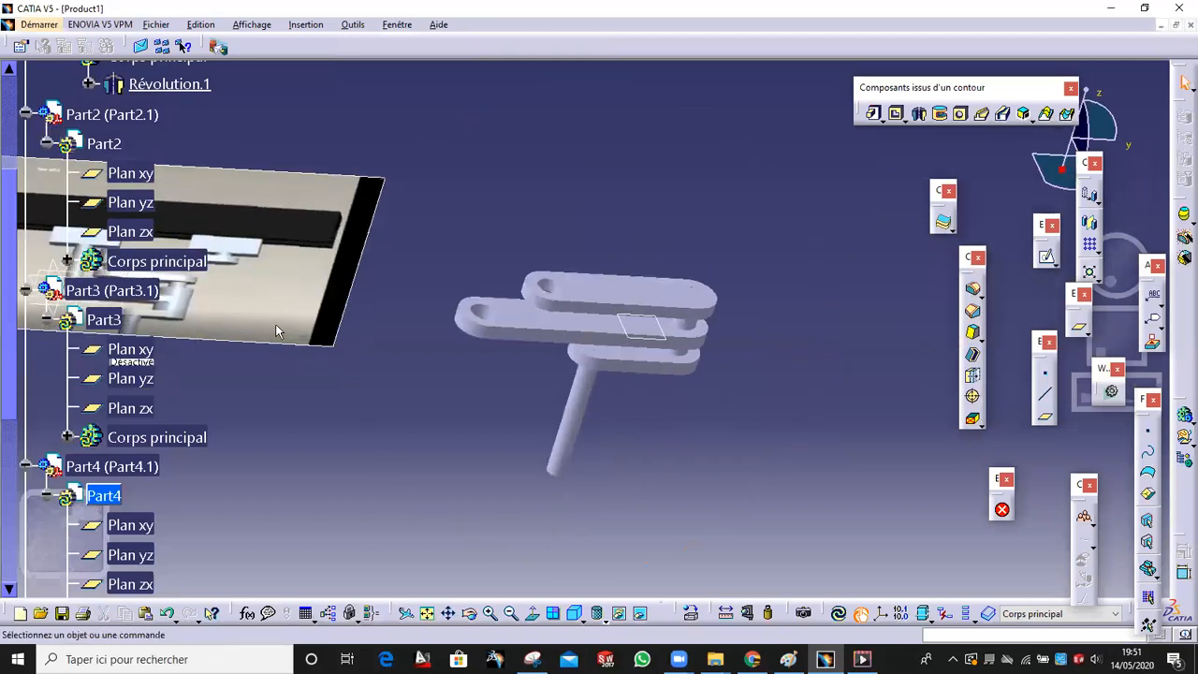
middle_drag(278, 329, 454, 294)
middle_drag(382, 265, 571, 281)
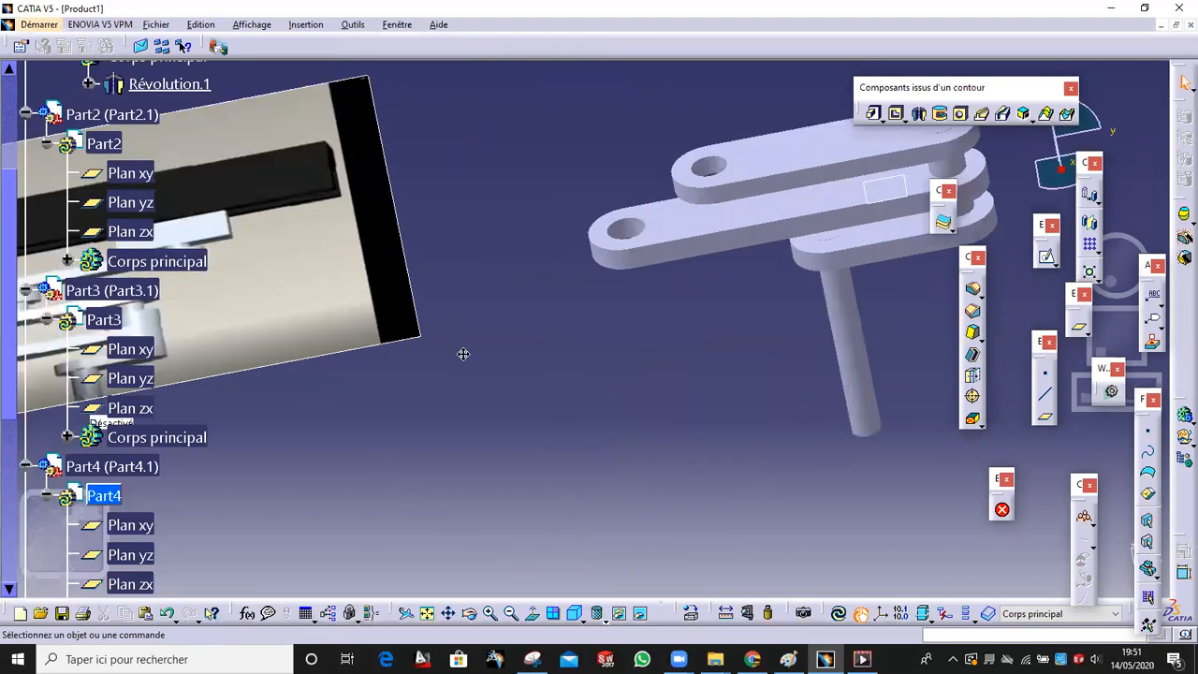
middle_drag(796, 250, 462, 353)
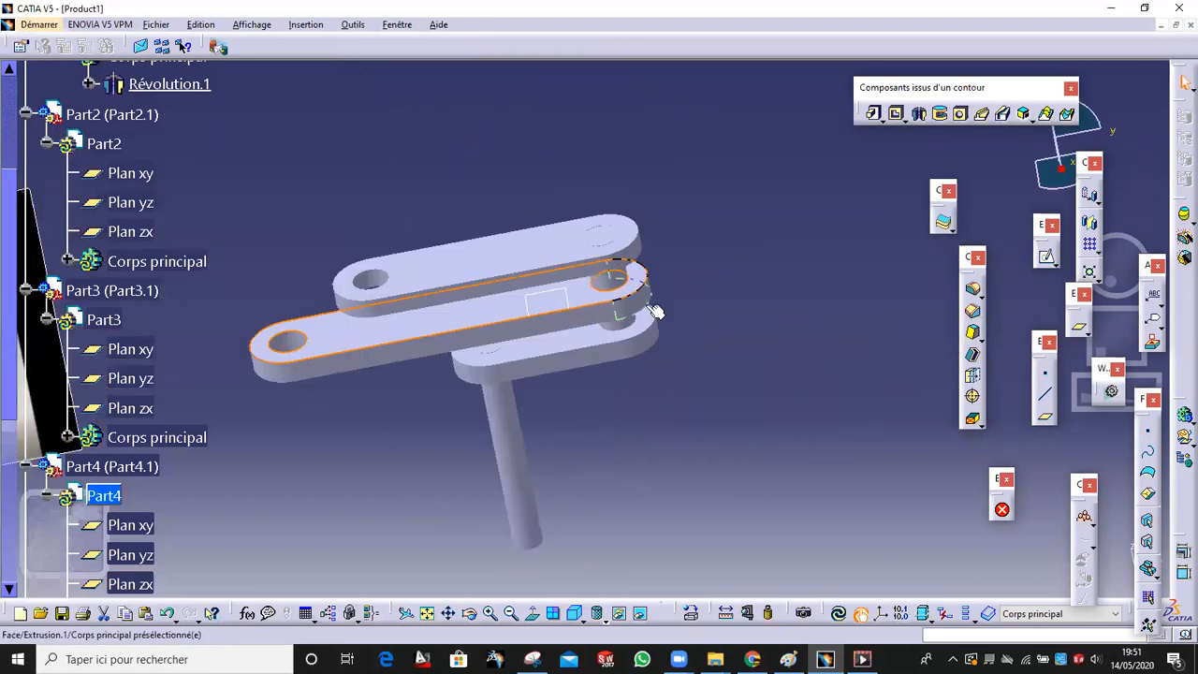
click(438, 352)
middle_drag(438, 353, 423, 458)
scroll(65, 472, down, 5)
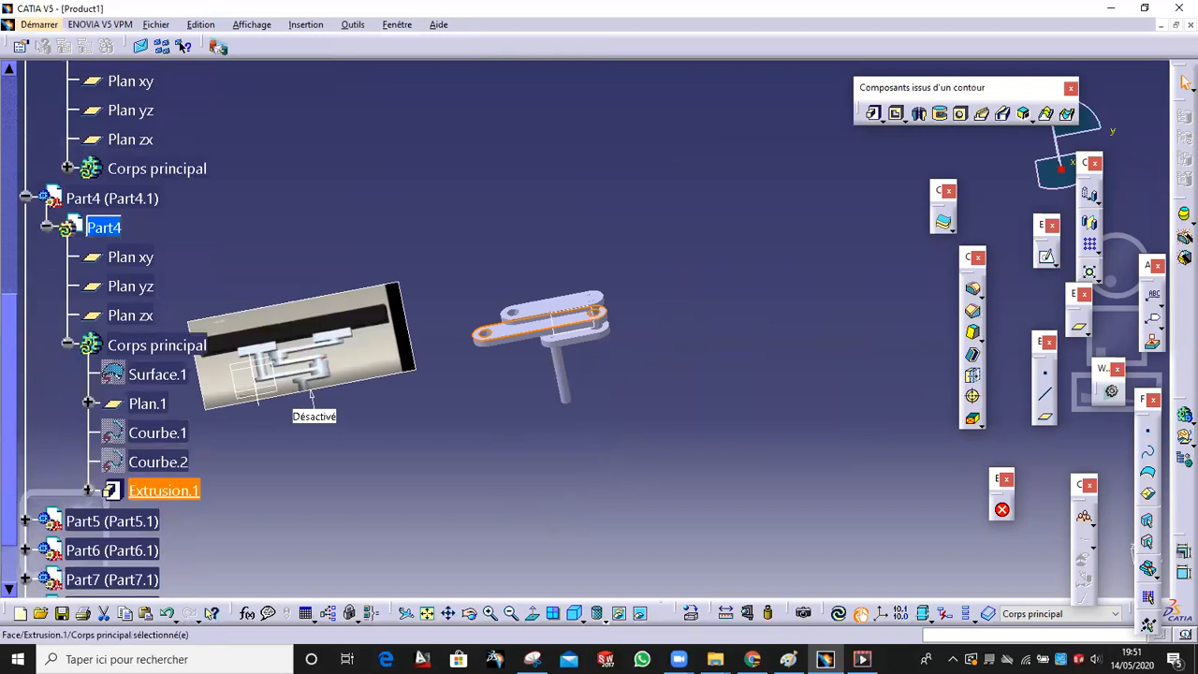
scroll(161, 501, down, 3)
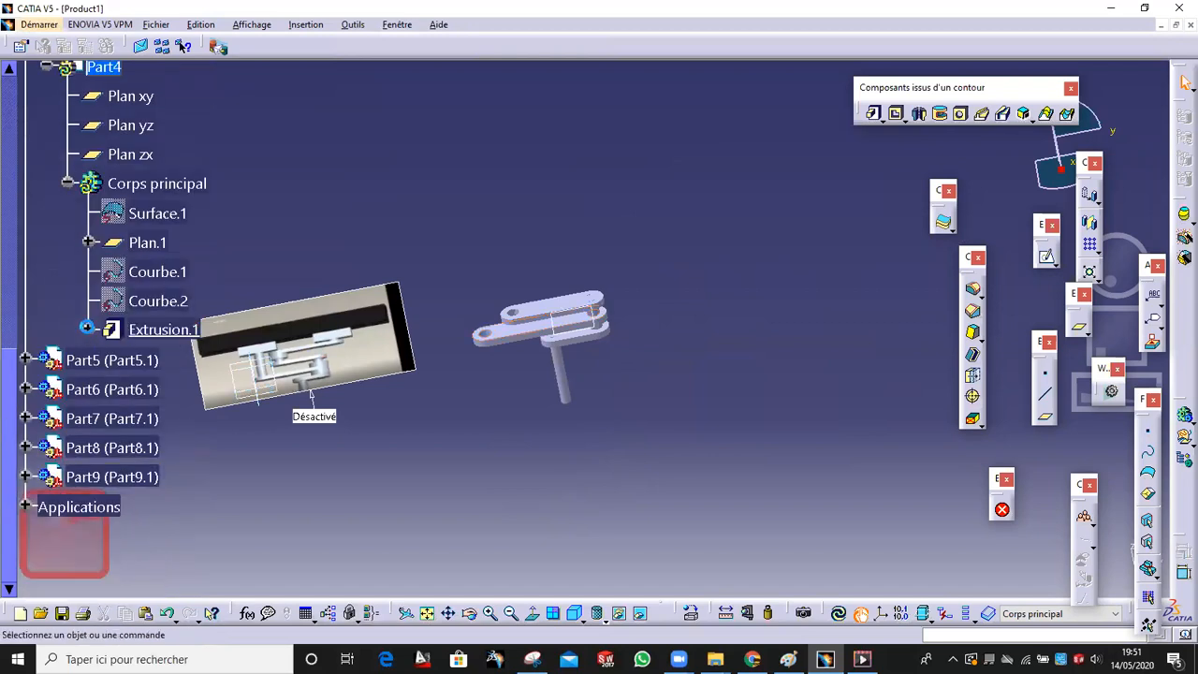
Reopen the sketch under Part4's extrusion, check the centre distance constraint, and exit with the value kept
click(87, 330)
click(173, 360)
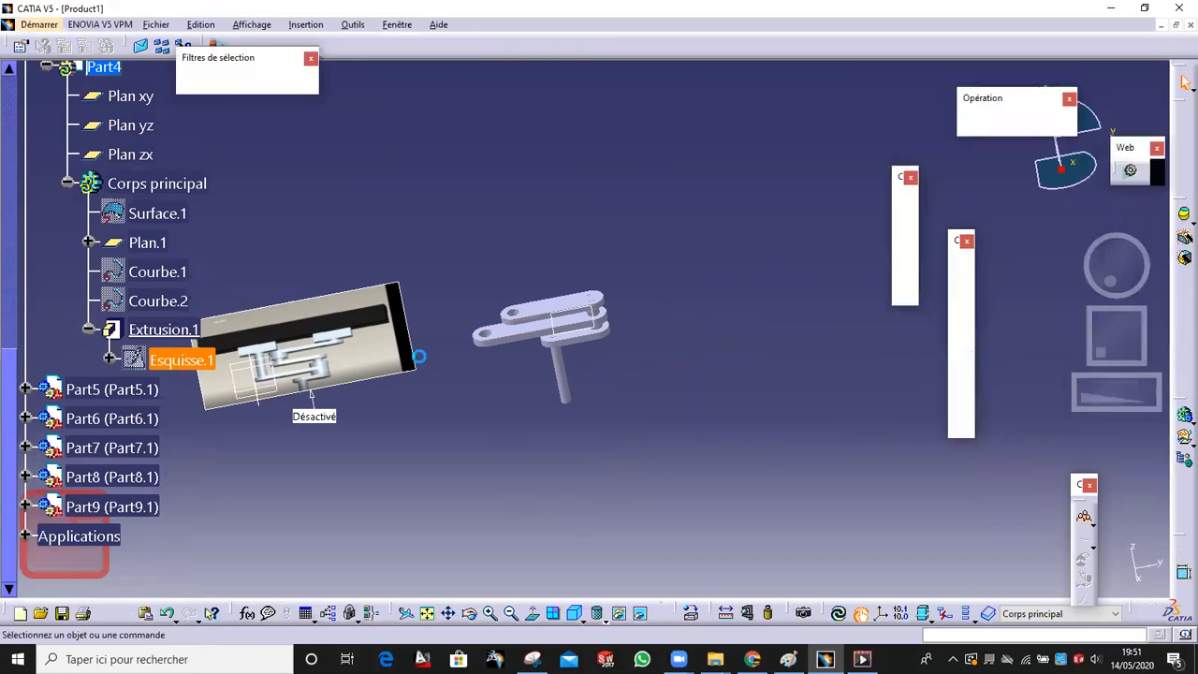
double_click(630, 327)
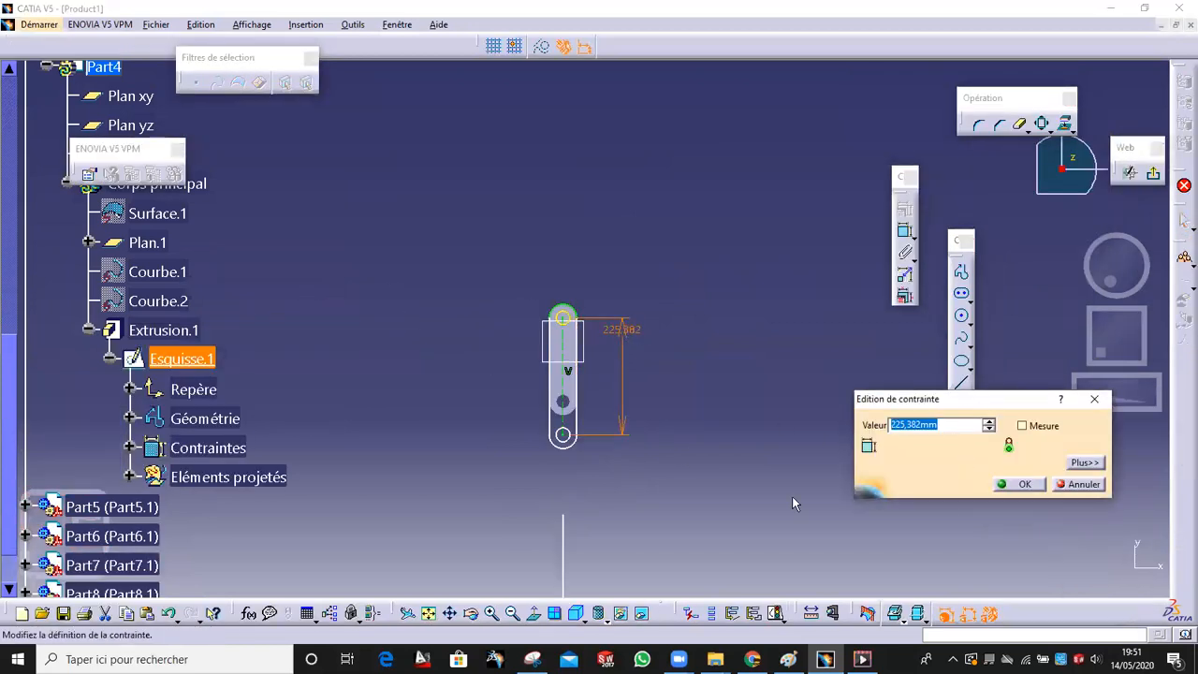
click(1020, 484)
click(1155, 175)
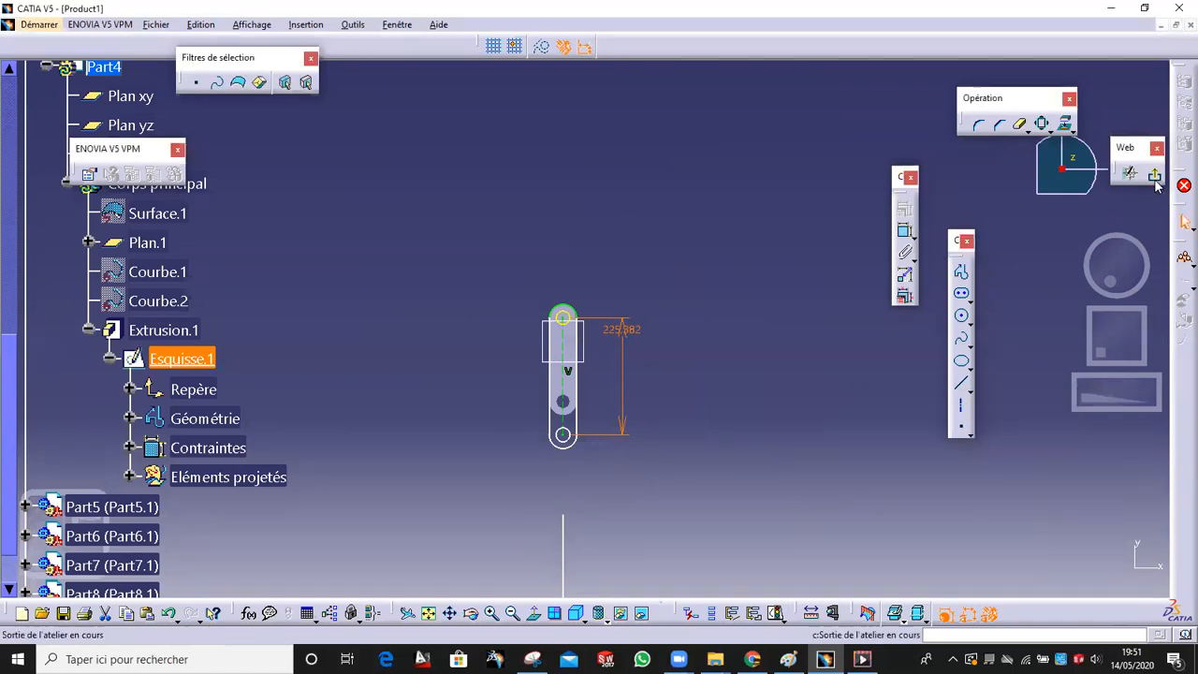
mouse_move(562, 403)
middle_down()
mouse_move(536, 339)
mouse_move(645, 344)
mouse_move(371, 393)
mouse_move(338, 372)
middle_up()
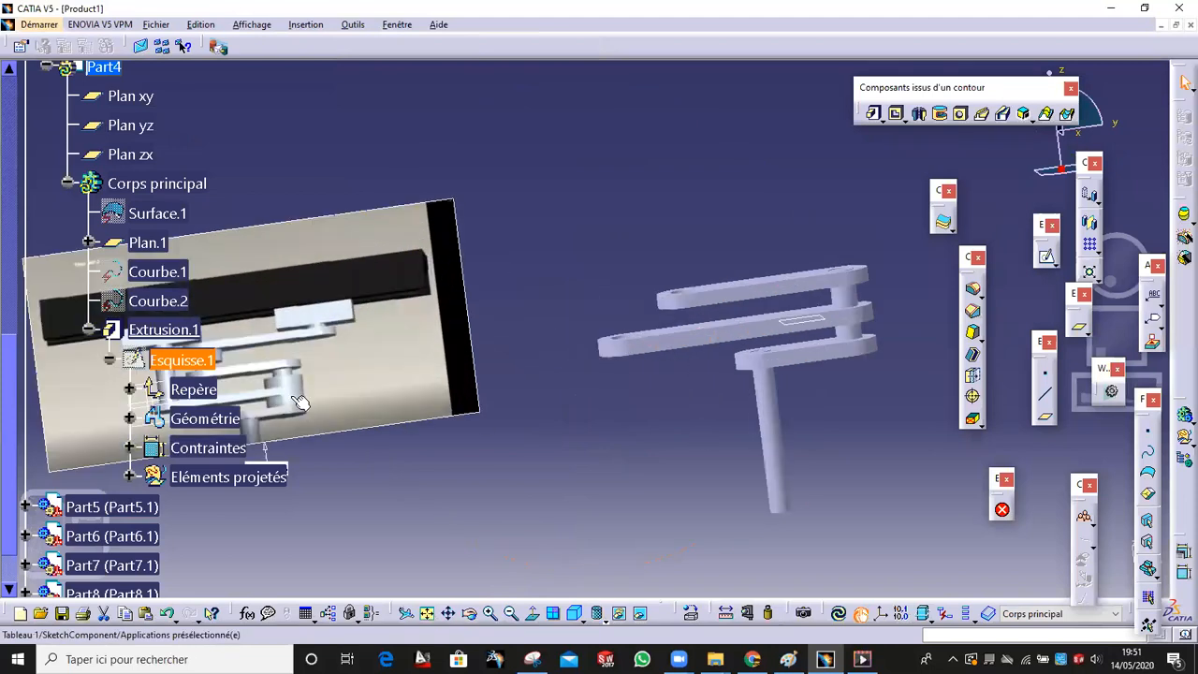
Start a new sketch in Part4 on the upper face of Part2's arm
middle_drag(928, 369, 773, 275)
click(732, 285)
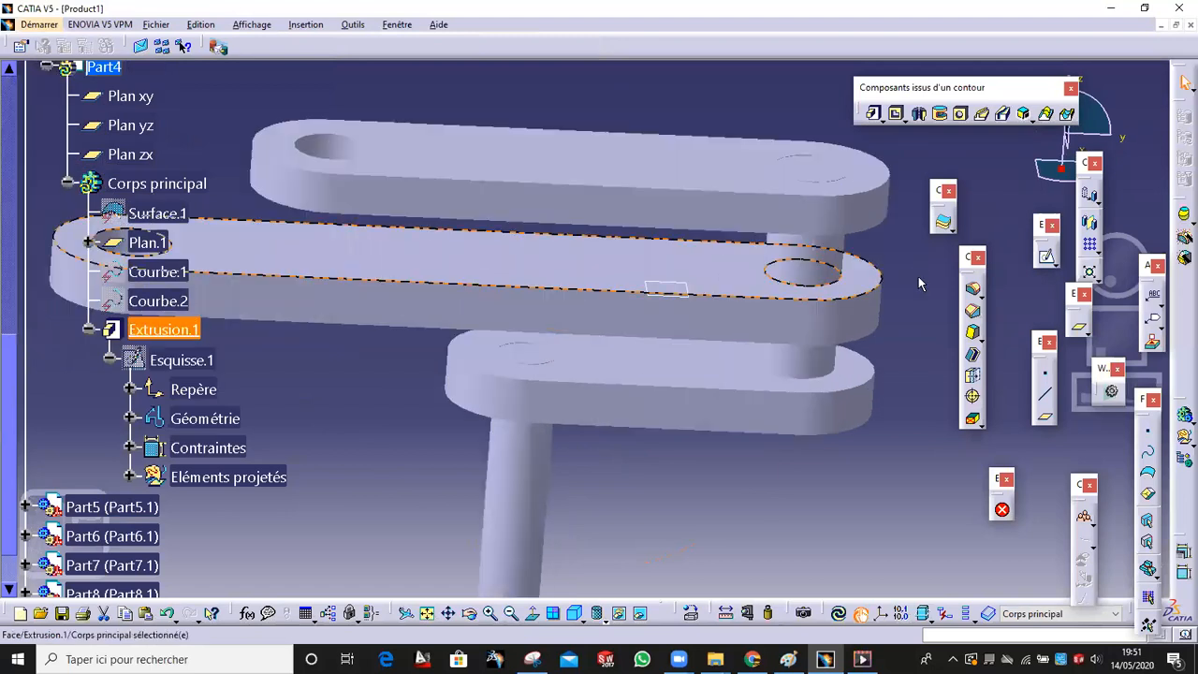
click(730, 373)
click(1043, 257)
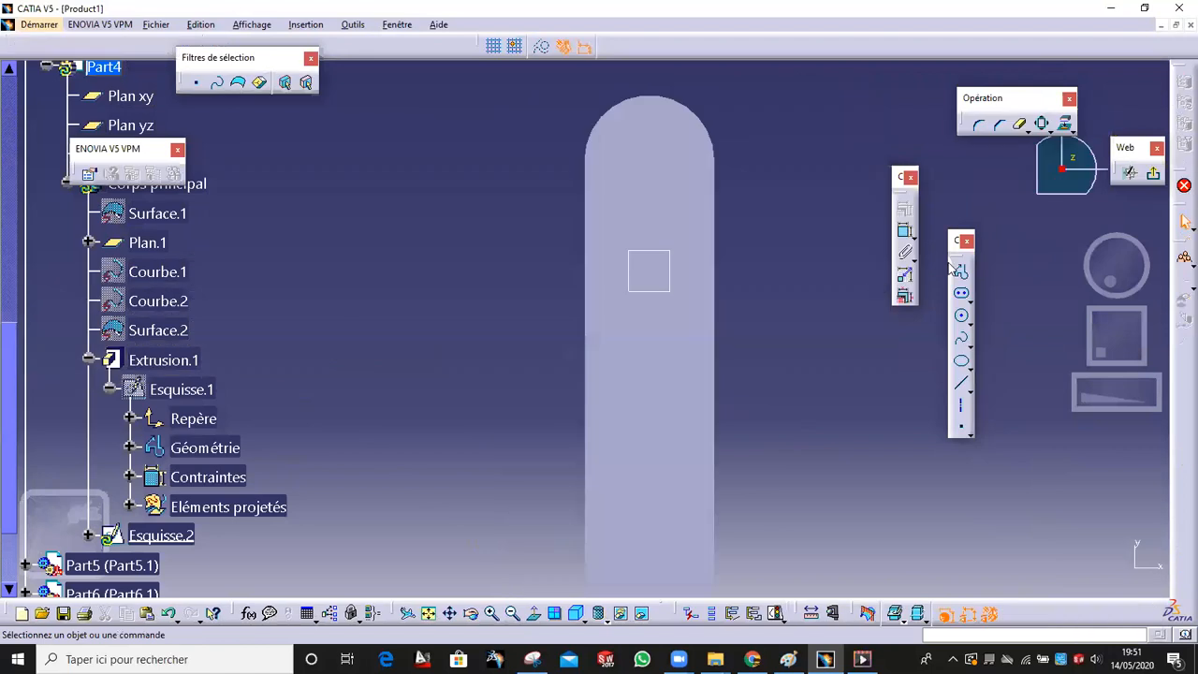
Switch the display to shading with visible edges and turn the view square to the sketch plane
mouse_move(770, 158)
middle_down()
mouse_move(759, 307)
mouse_move(472, 293)
mouse_move(656, 304)
middle_up()
click(604, 613)
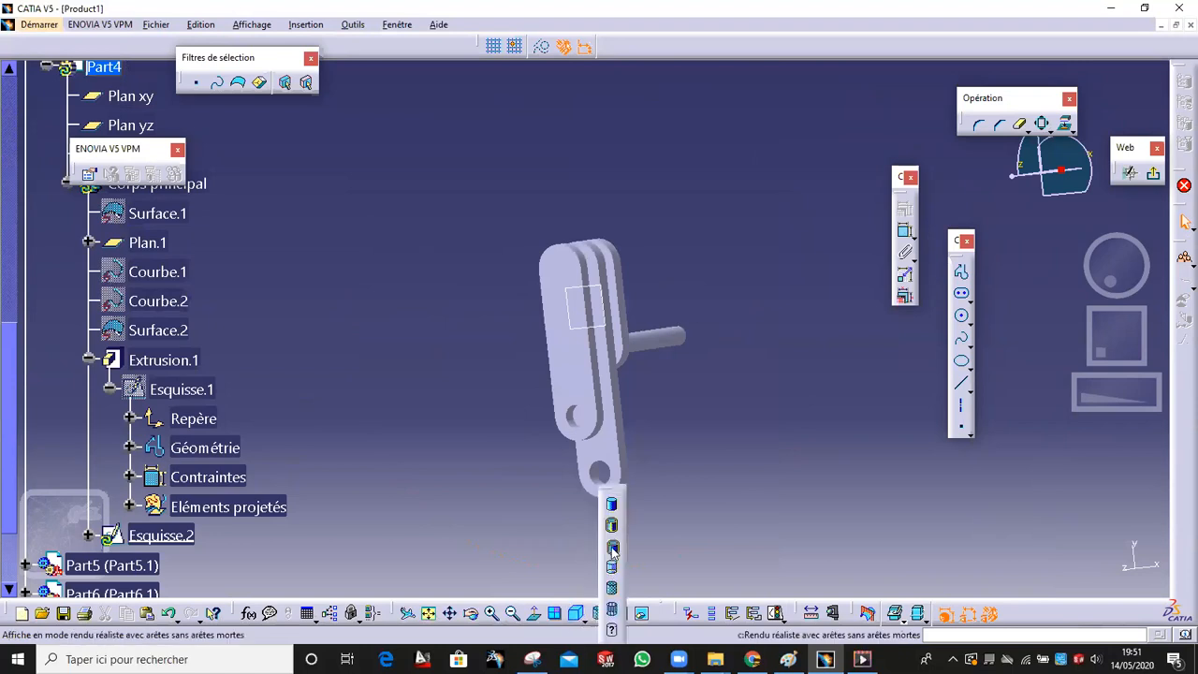
click(613, 567)
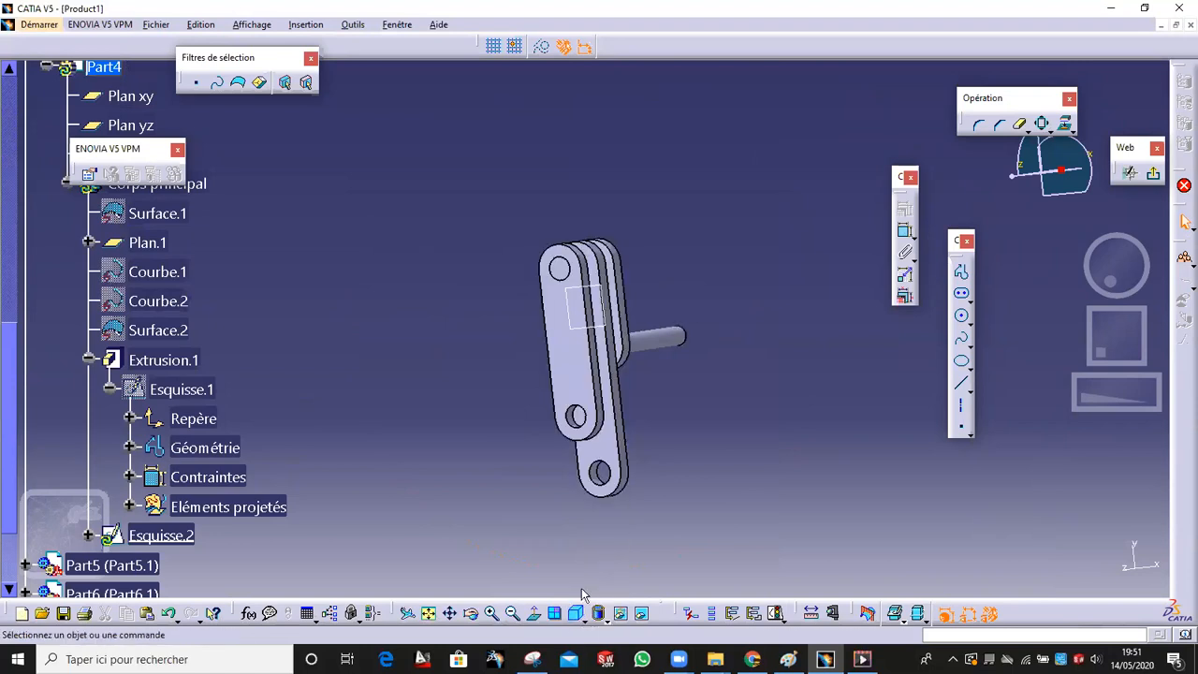
click(534, 620)
Project the circular edge inside Part3's pin-side rounded end onto the sketch plane
middle_drag(705, 420, 740, 517)
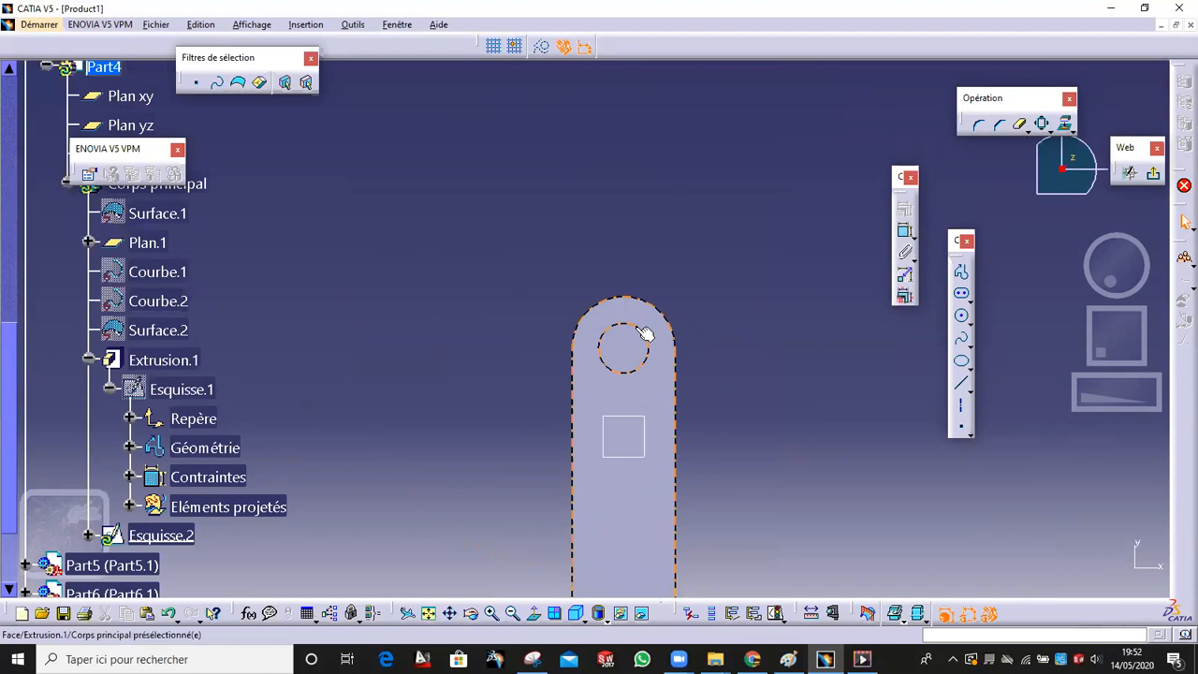
click(642, 331)
click(1065, 122)
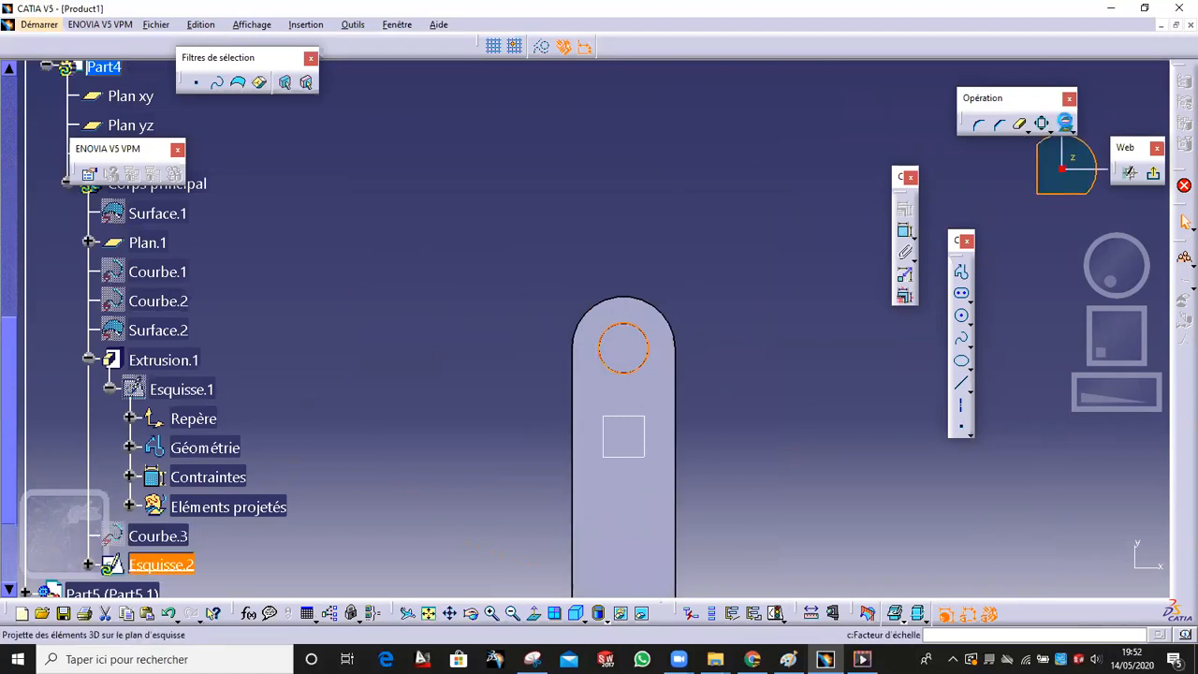
click(742, 280)
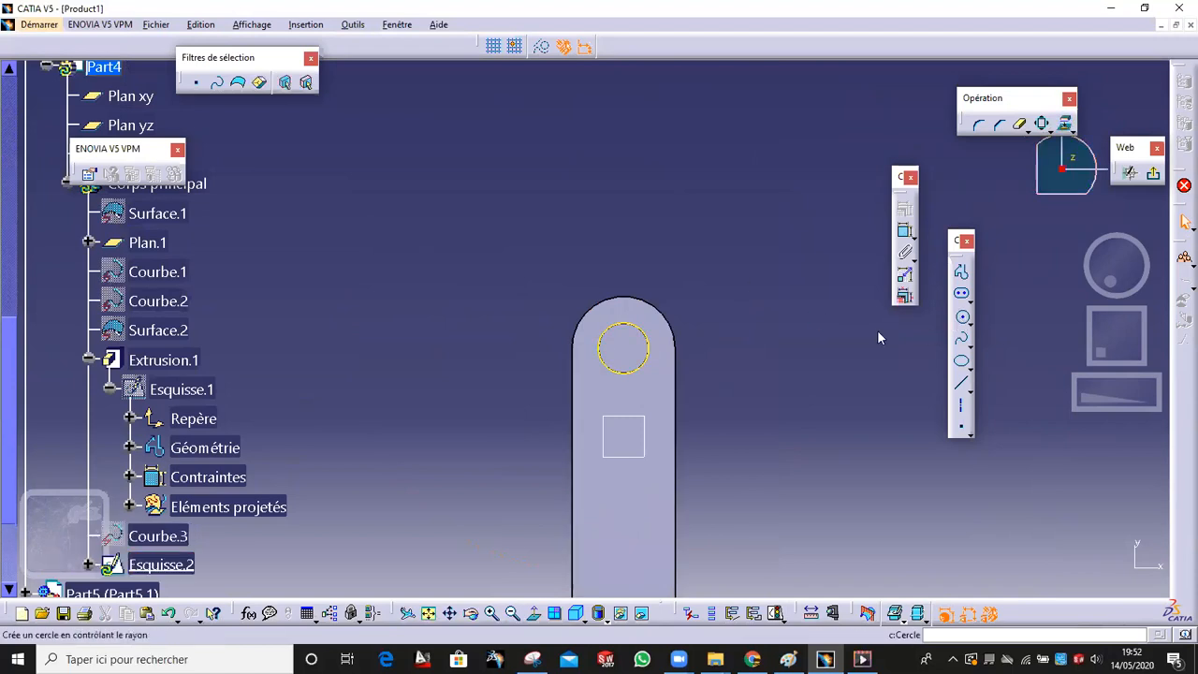
Draw a circle of about 22.4 mm radius centred on the projected circle and constrain it to coincide with Part3's rounded end
click(625, 350)
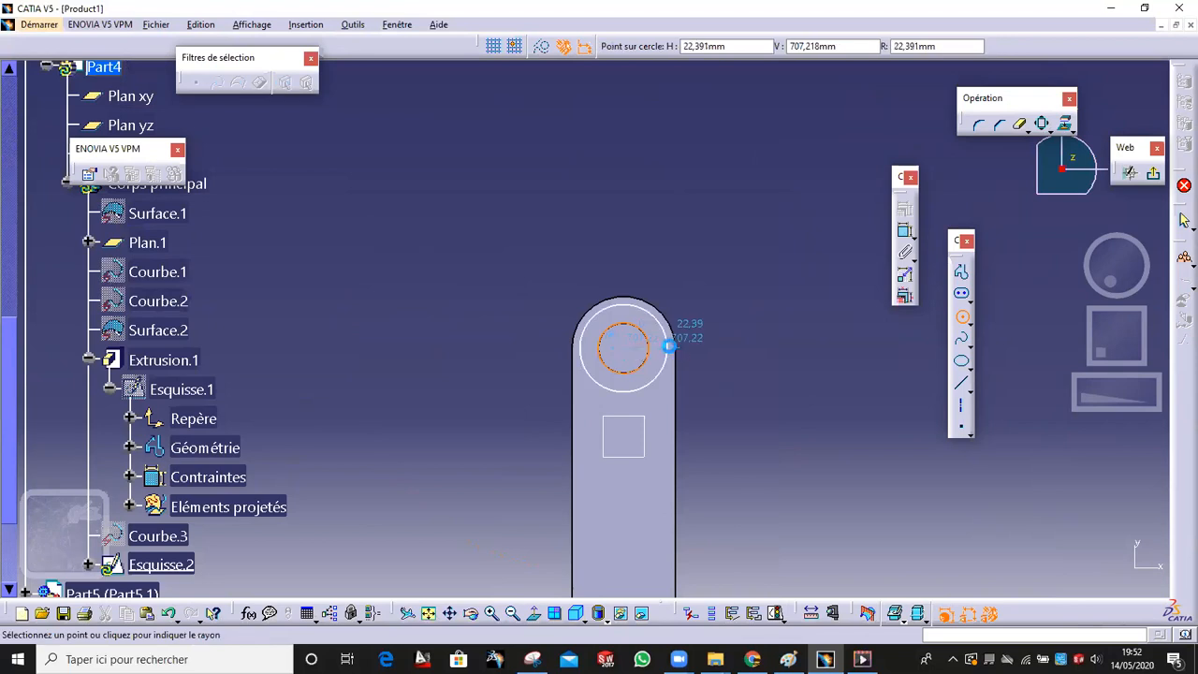
click(669, 346)
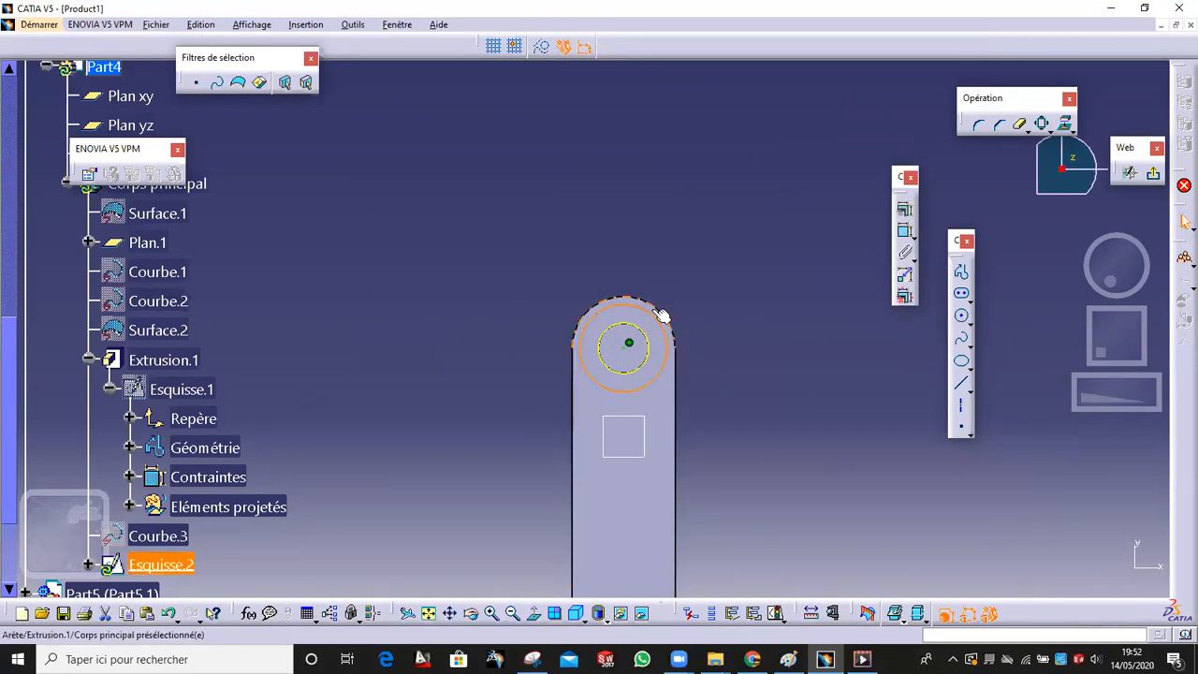
click(905, 209)
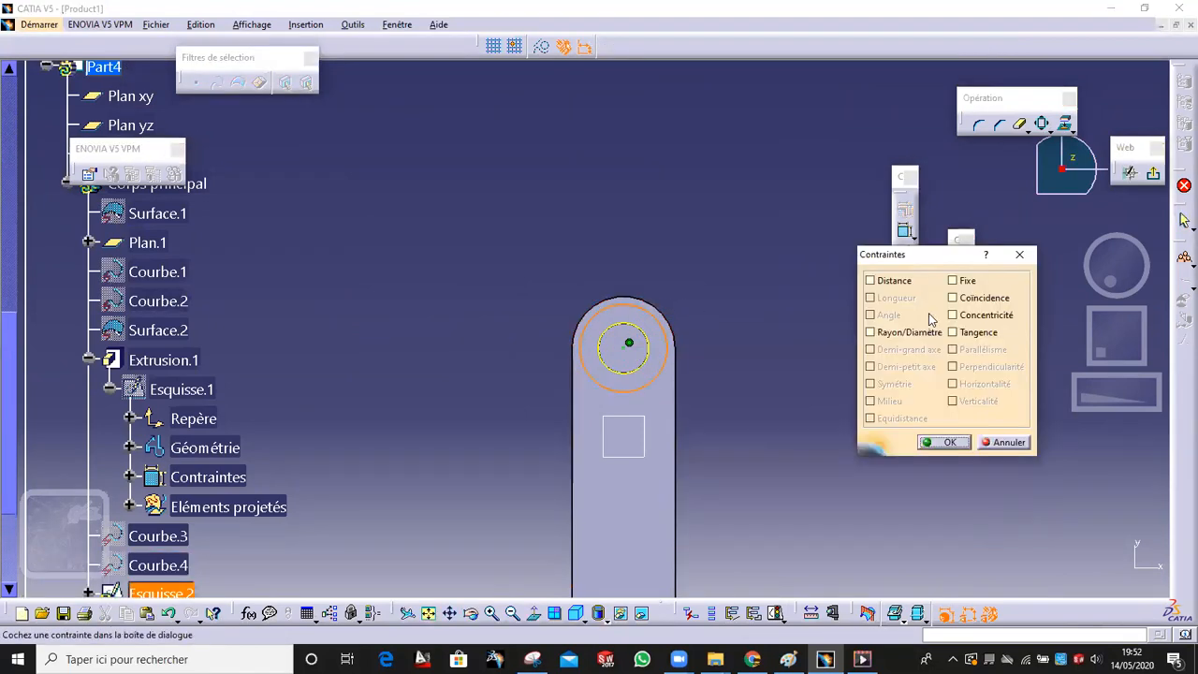
click(953, 298)
click(943, 442)
mouse_move(710, 416)
middle_down()
mouse_move(741, 500)
mouse_move(561, 369)
mouse_move(530, 278)
middle_up()
middle_drag(520, 340, 784, 397)
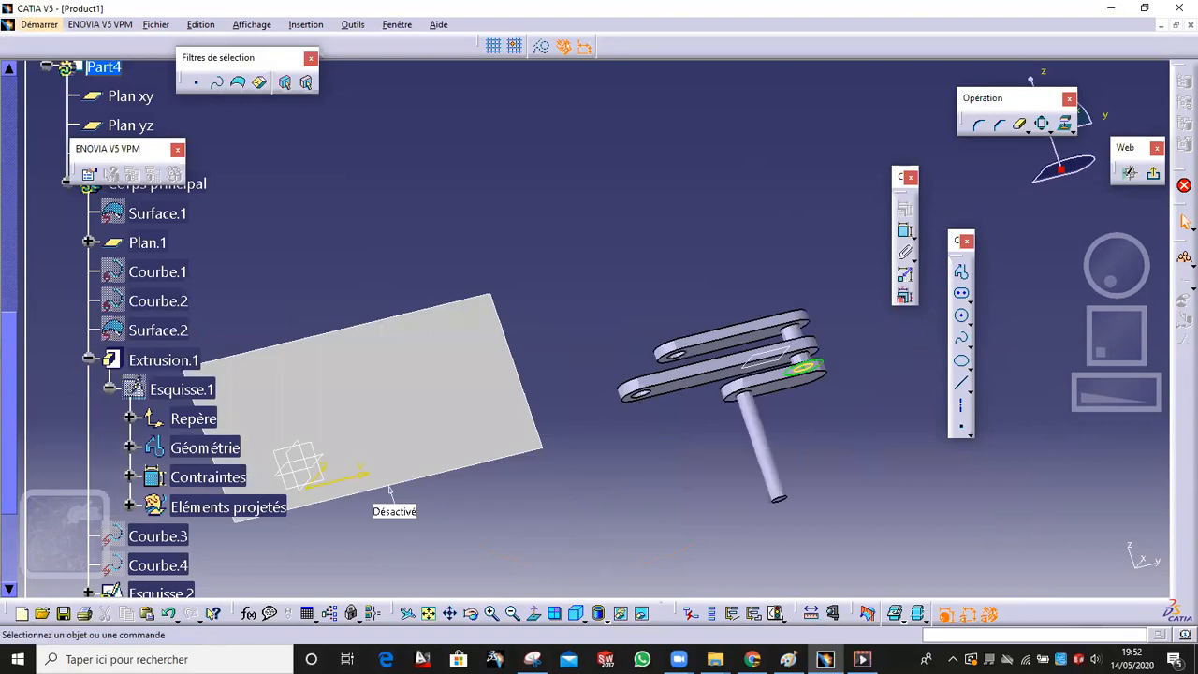
Switch the display to realistic rendering with textures and exit Part4's spacer sketch
click(609, 619)
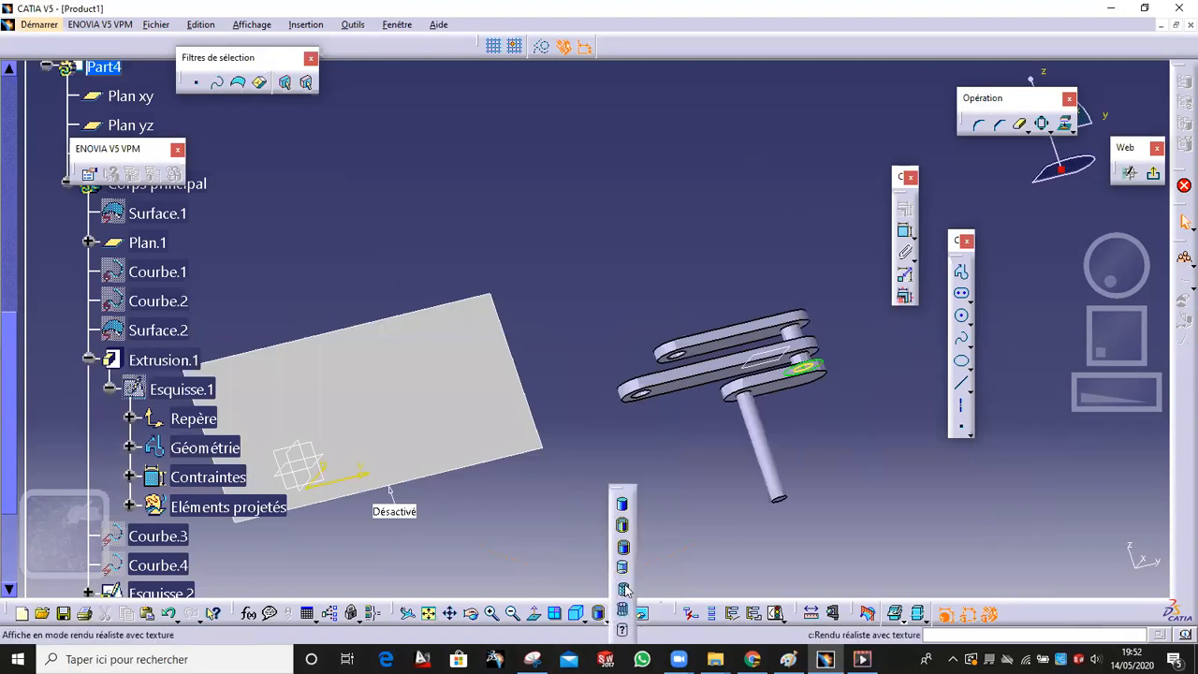
click(624, 590)
middle_drag(713, 249, 640, 337)
click(1154, 174)
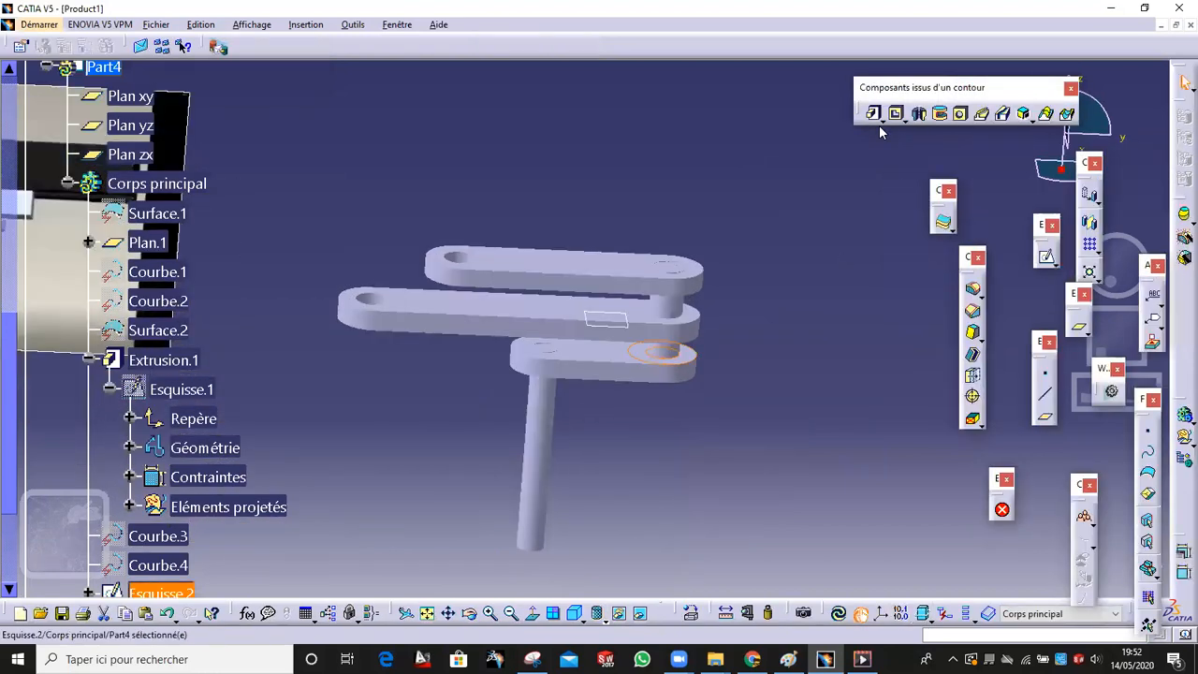
Extrude the spacer sketch up to plane, using the underside of Part4's upper link as the limit
click(873, 113)
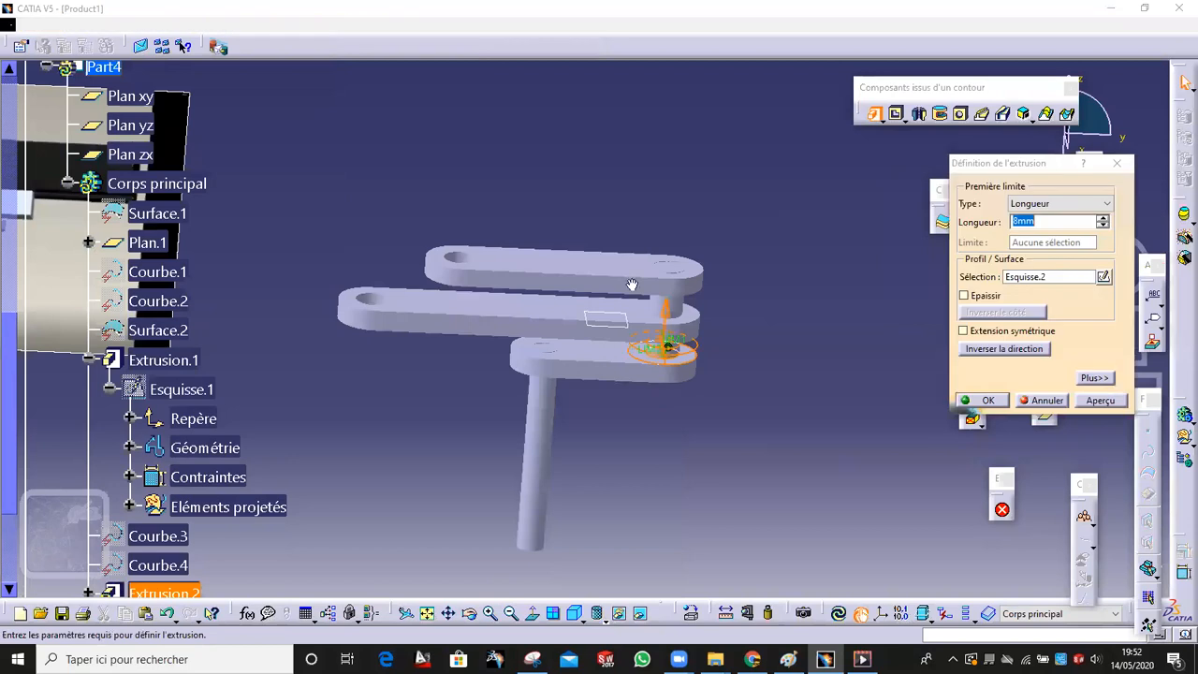
middle_drag(632, 284, 627, 220)
click(1066, 203)
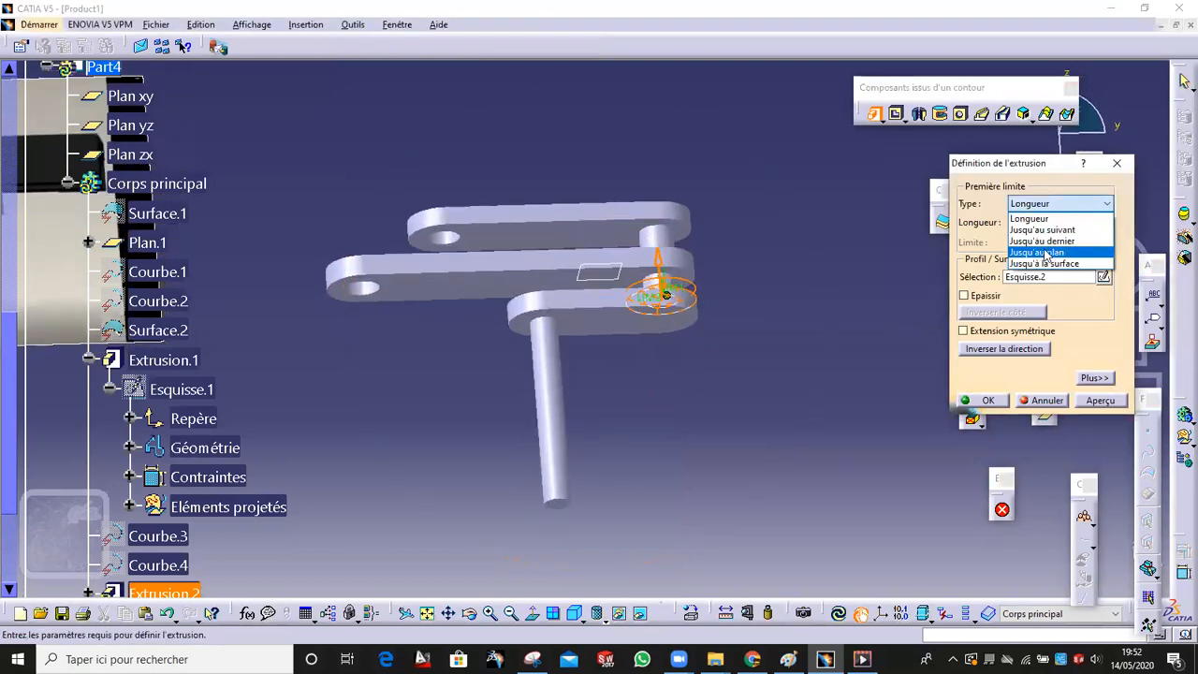
click(1039, 253)
click(632, 235)
click(980, 400)
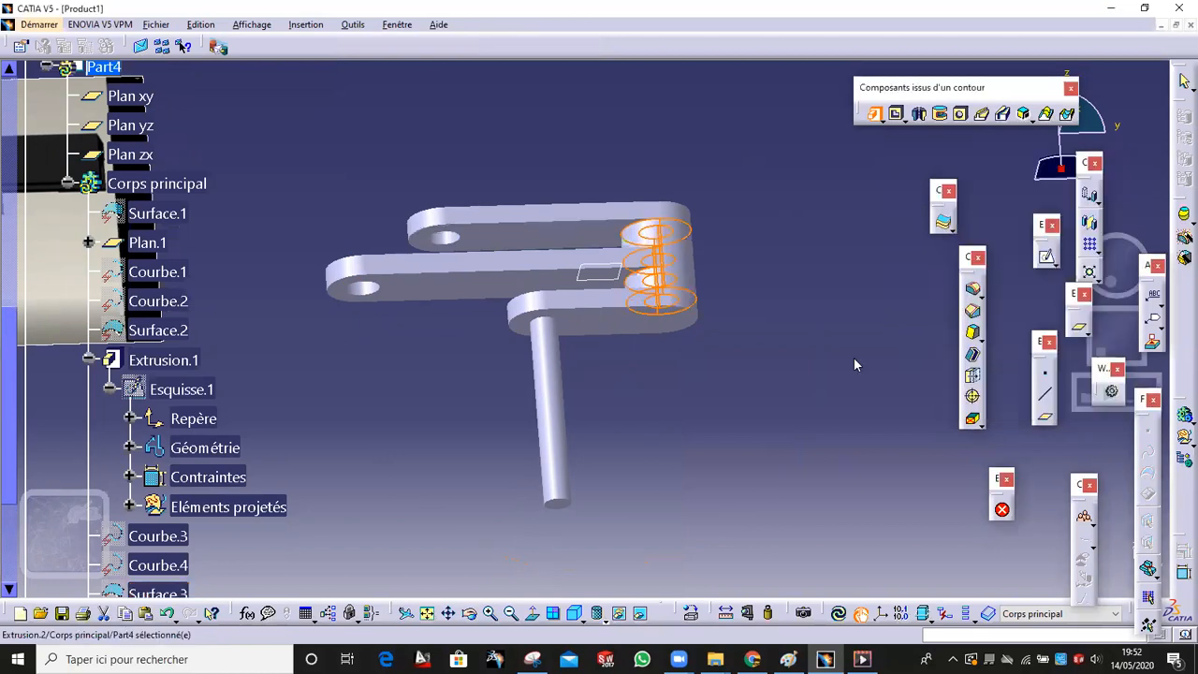
Activate Part5's main body and start a new sketch on the upper face of Part4's link
middle_drag(671, 190, 654, 370)
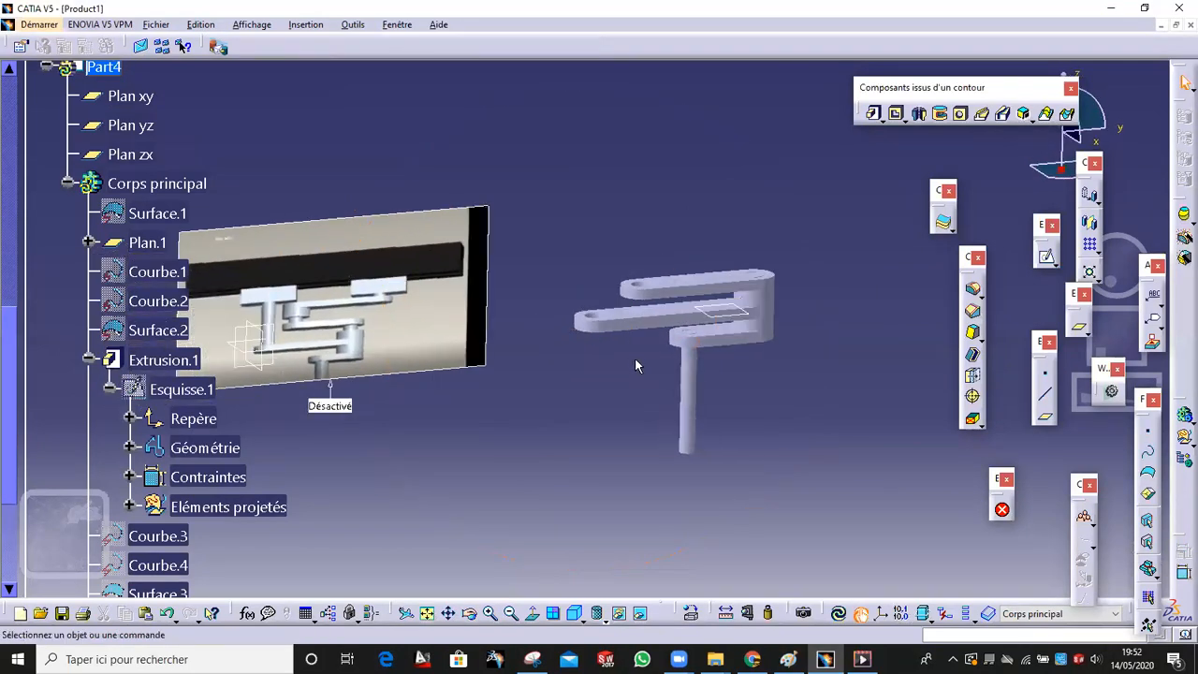
middle_drag(705, 402, 675, 377)
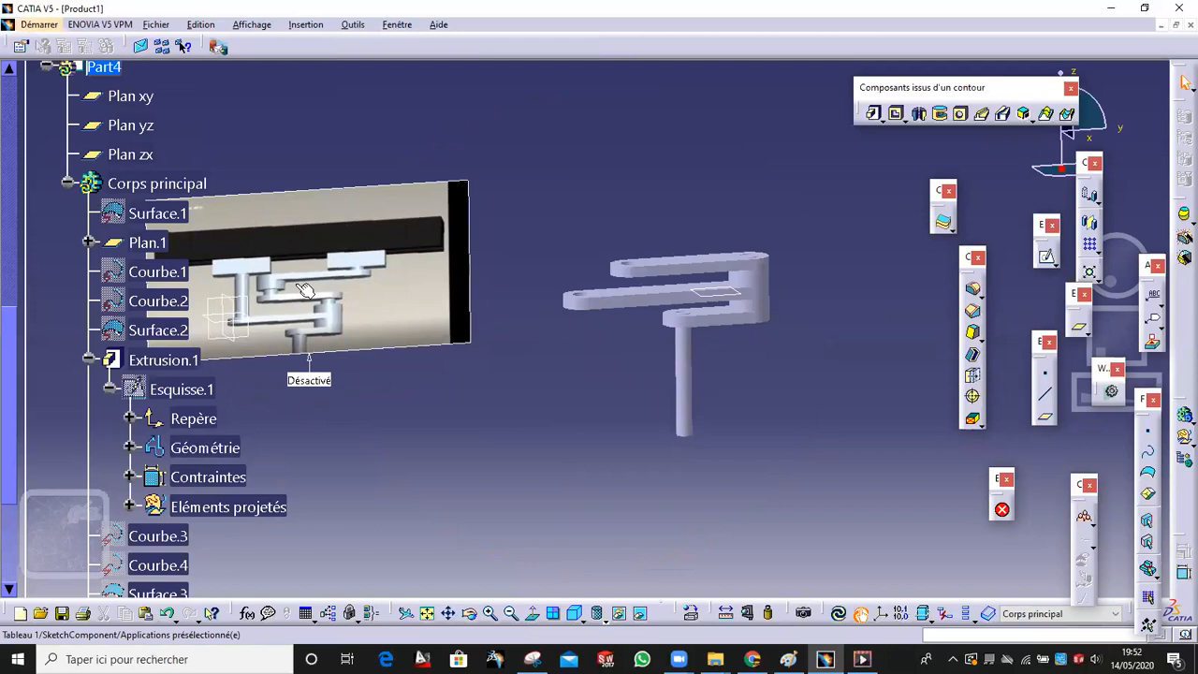
scroll(159, 374, down, 5)
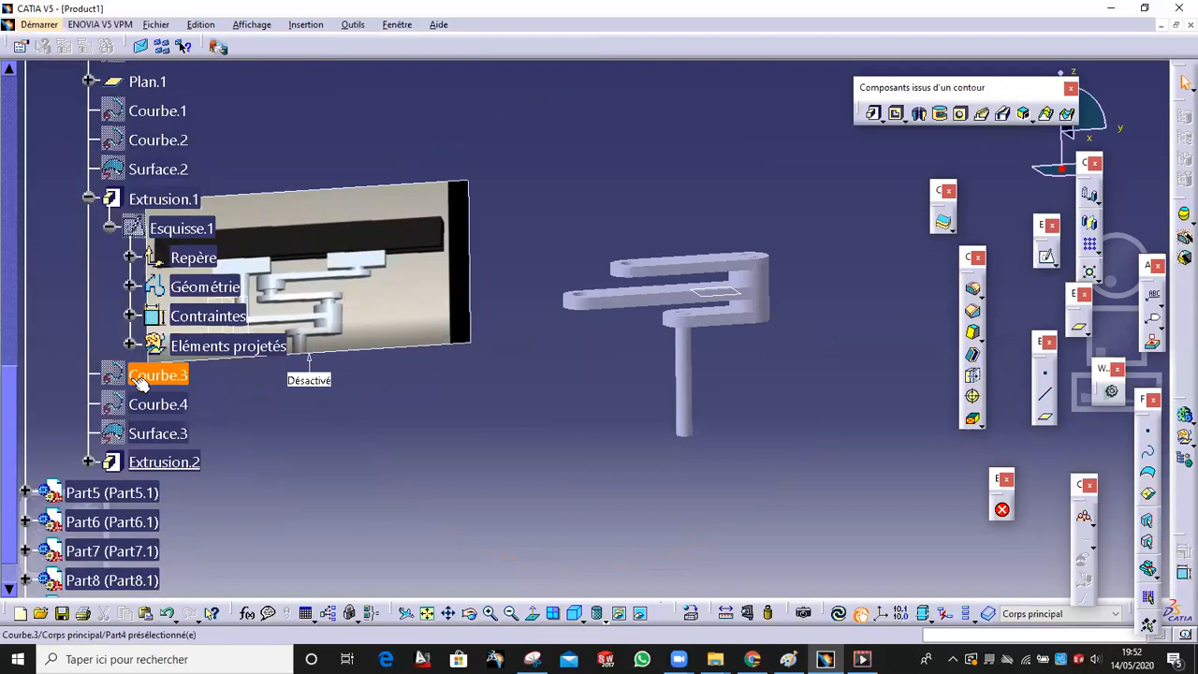
click(25, 278)
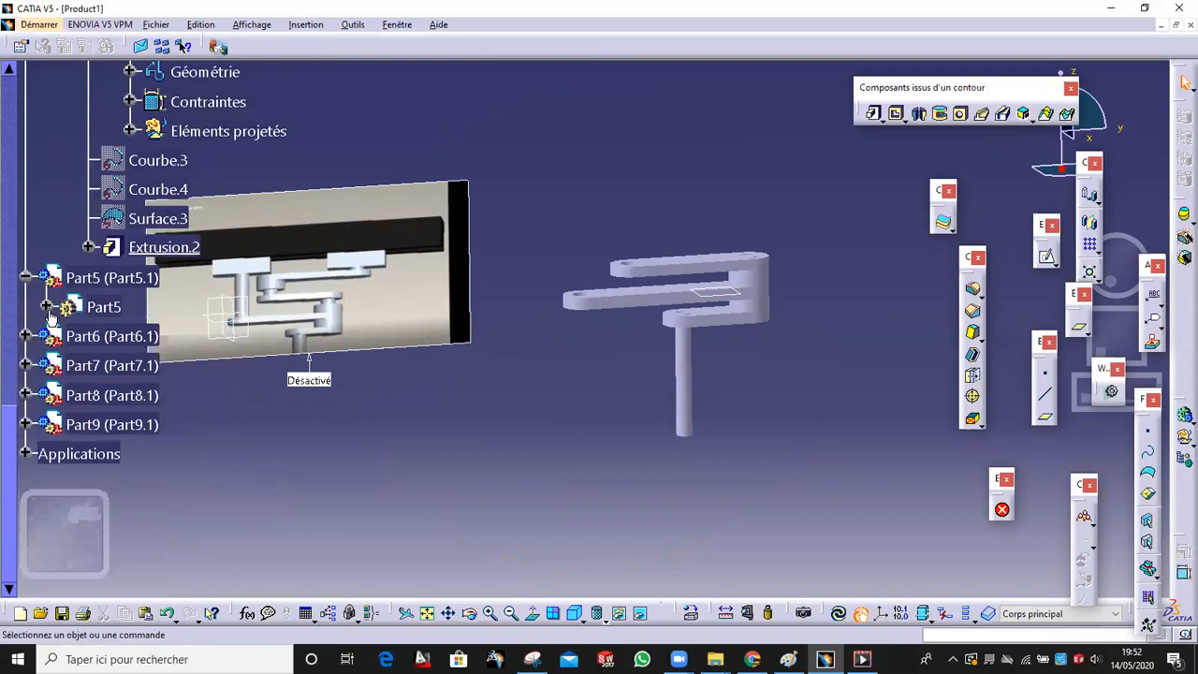
click(47, 307)
click(157, 423)
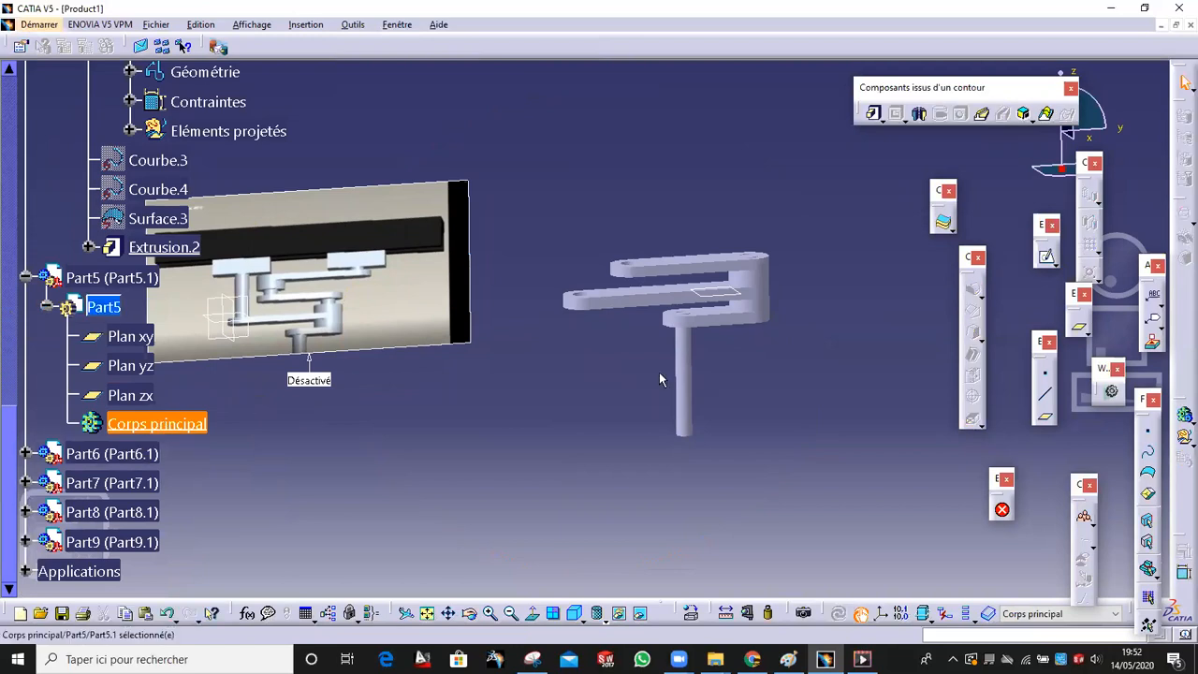
middle_drag(680, 241, 653, 401)
click(688, 360)
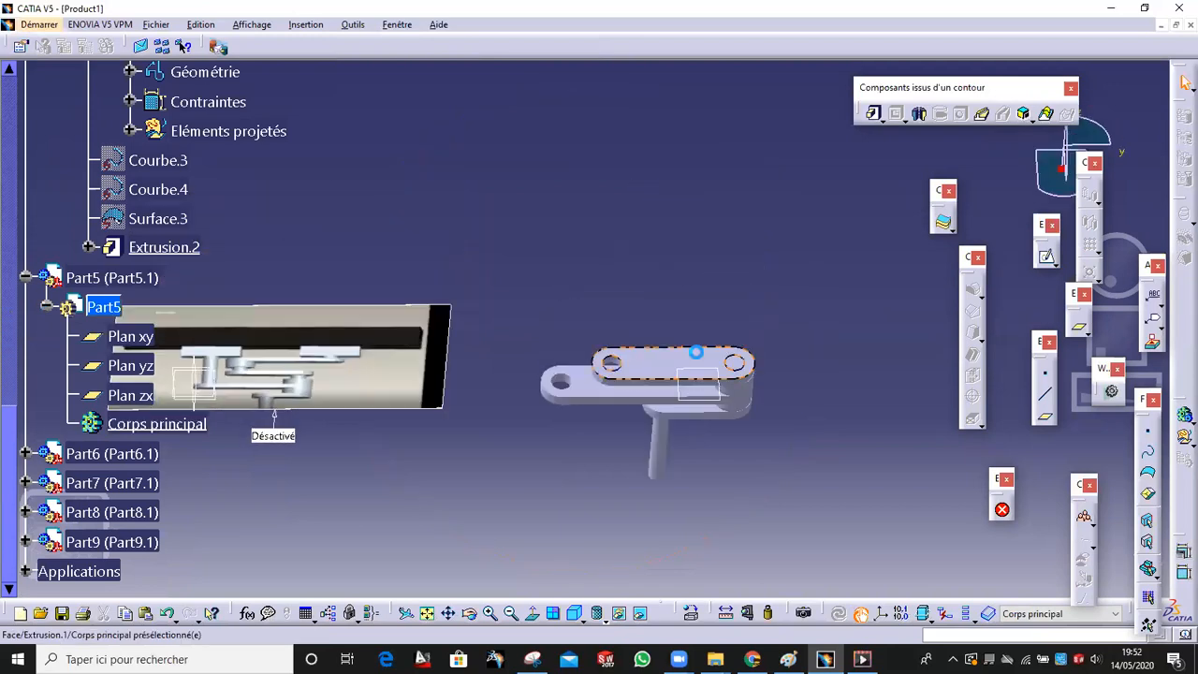
click(1045, 259)
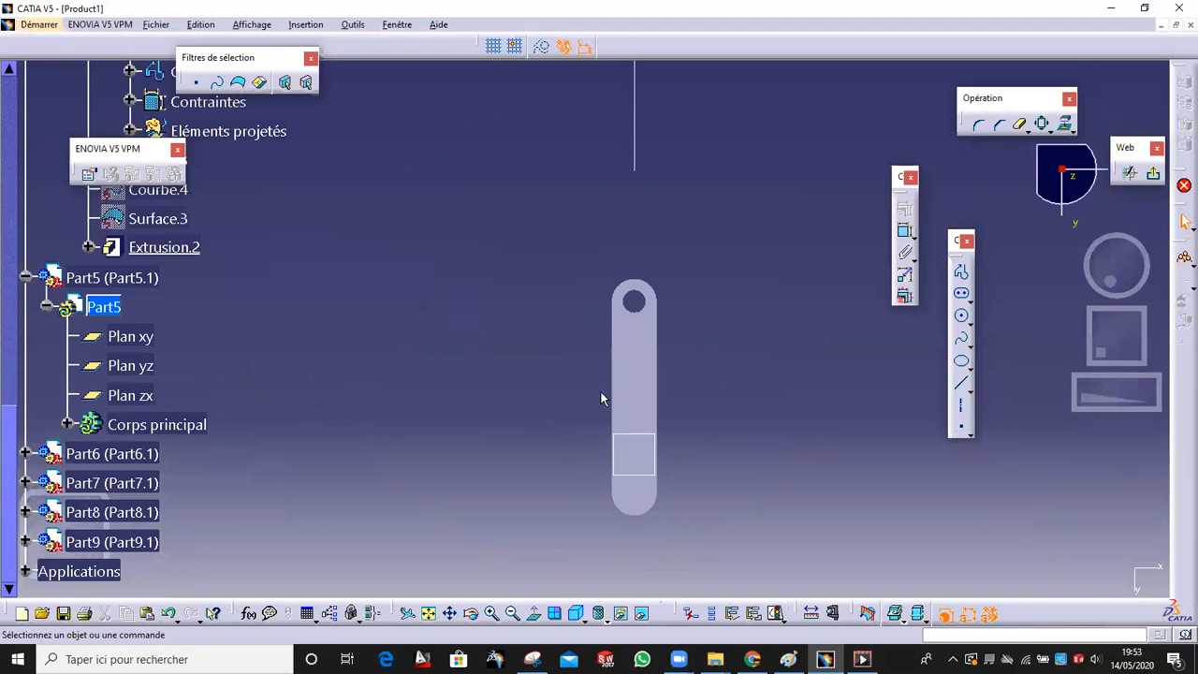
Turn the view square to Part5's sketch plane and display the model shaded with edges
middle_drag(677, 398, 754, 400)
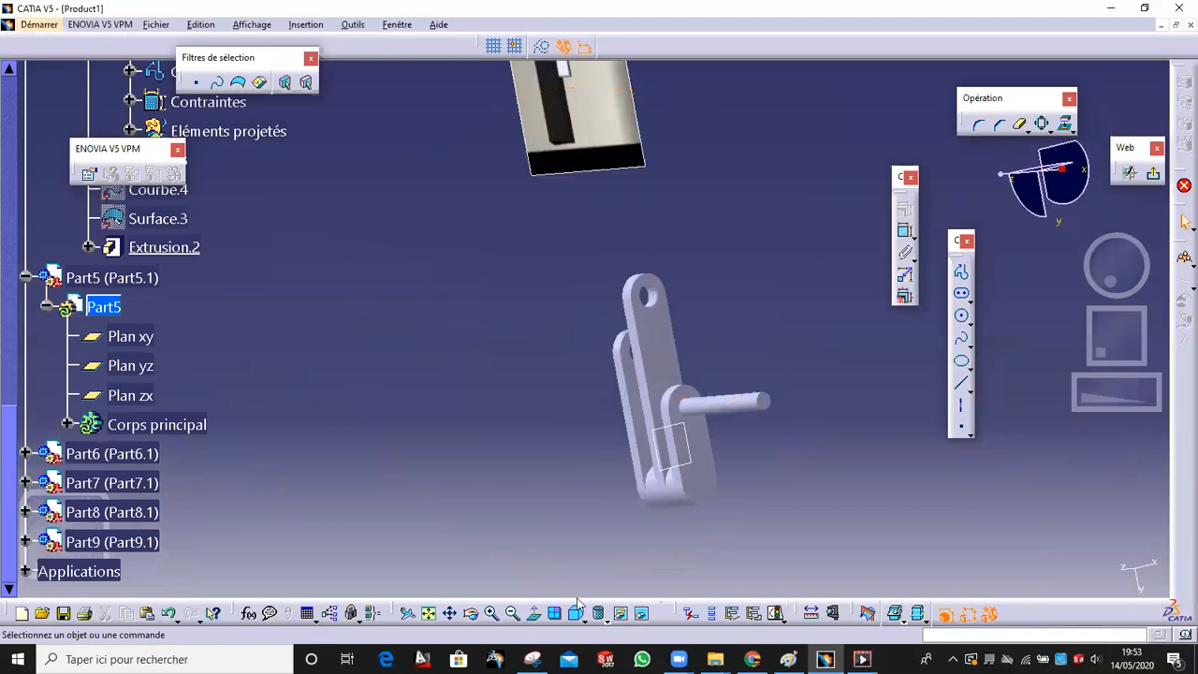
click(534, 615)
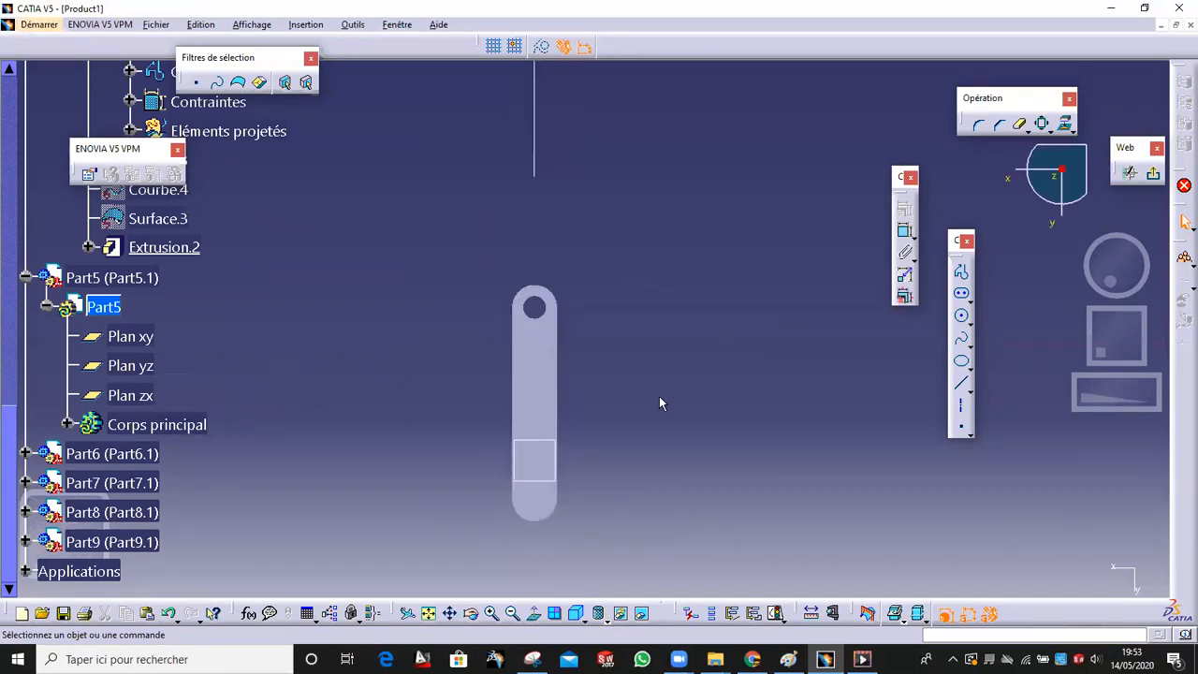
middle_drag(570, 442, 613, 337)
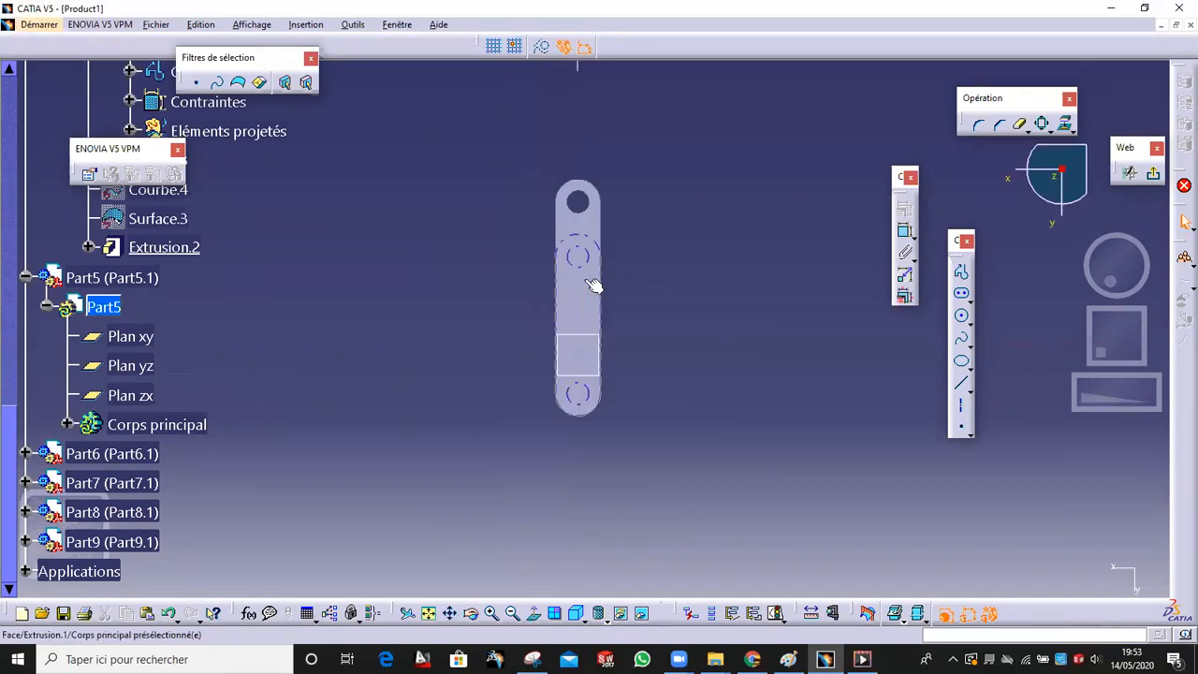
click(612, 615)
click(612, 550)
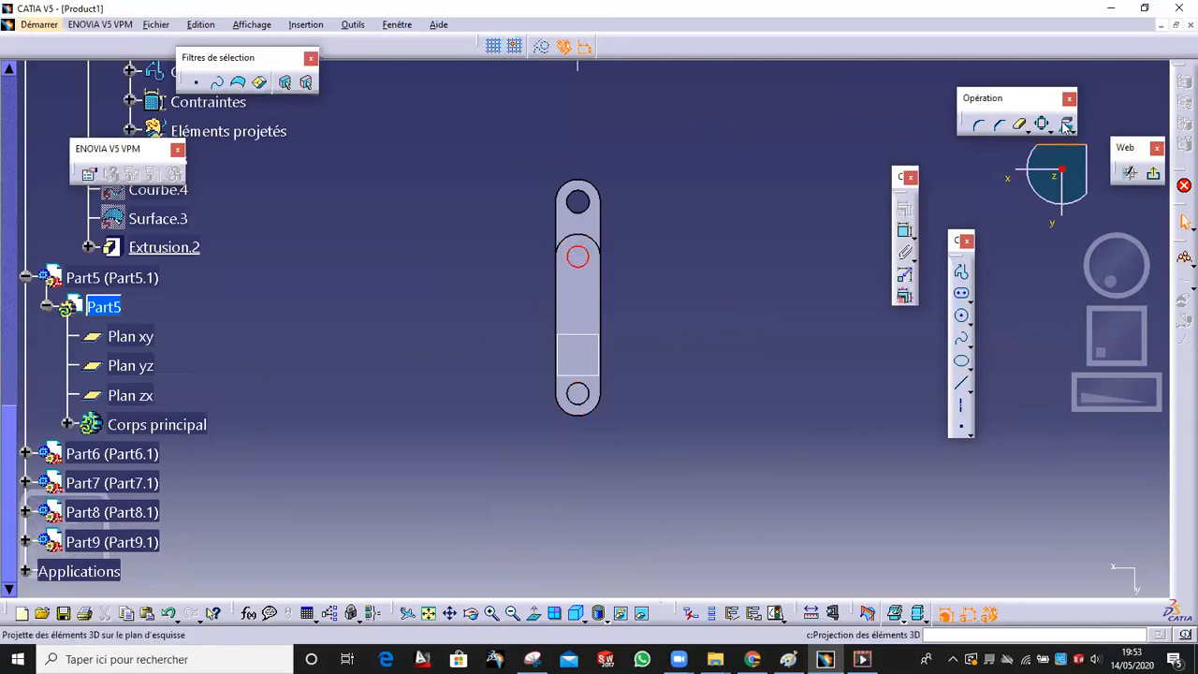
Project the hole edge at Part4's free end and draw an elongated hole from its centre, about 264 mm between centres and 58 mm radius
click(1065, 123)
click(657, 277)
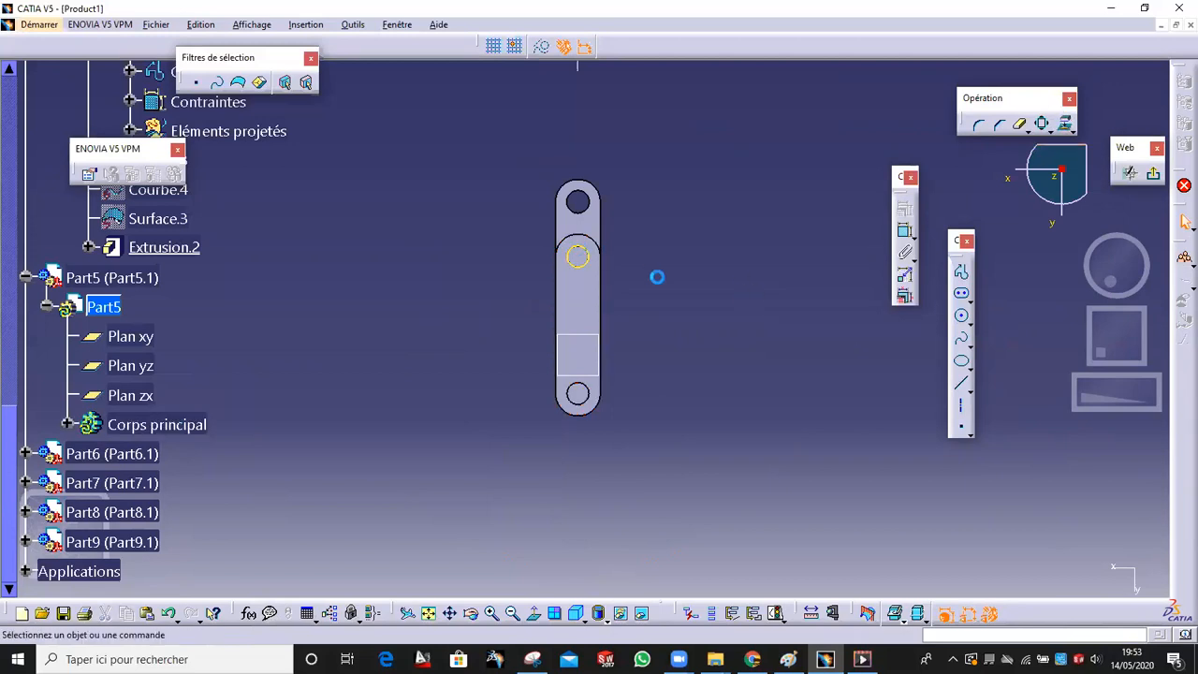
click(961, 293)
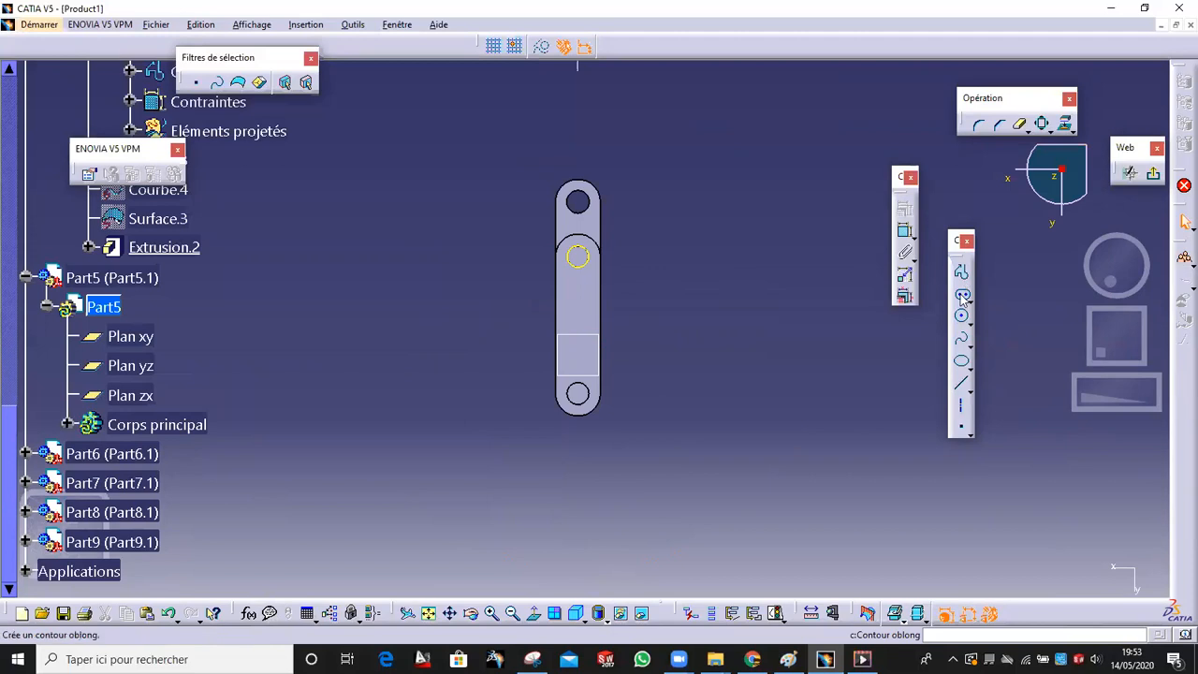
click(580, 259)
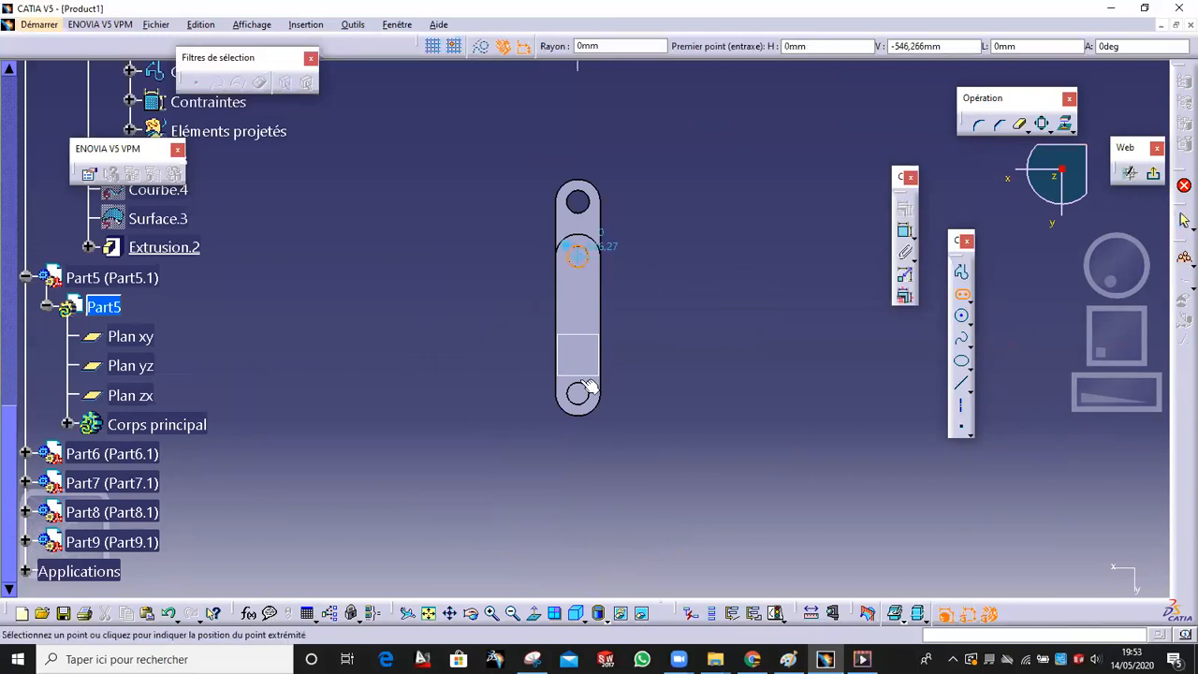
click(579, 478)
click(601, 530)
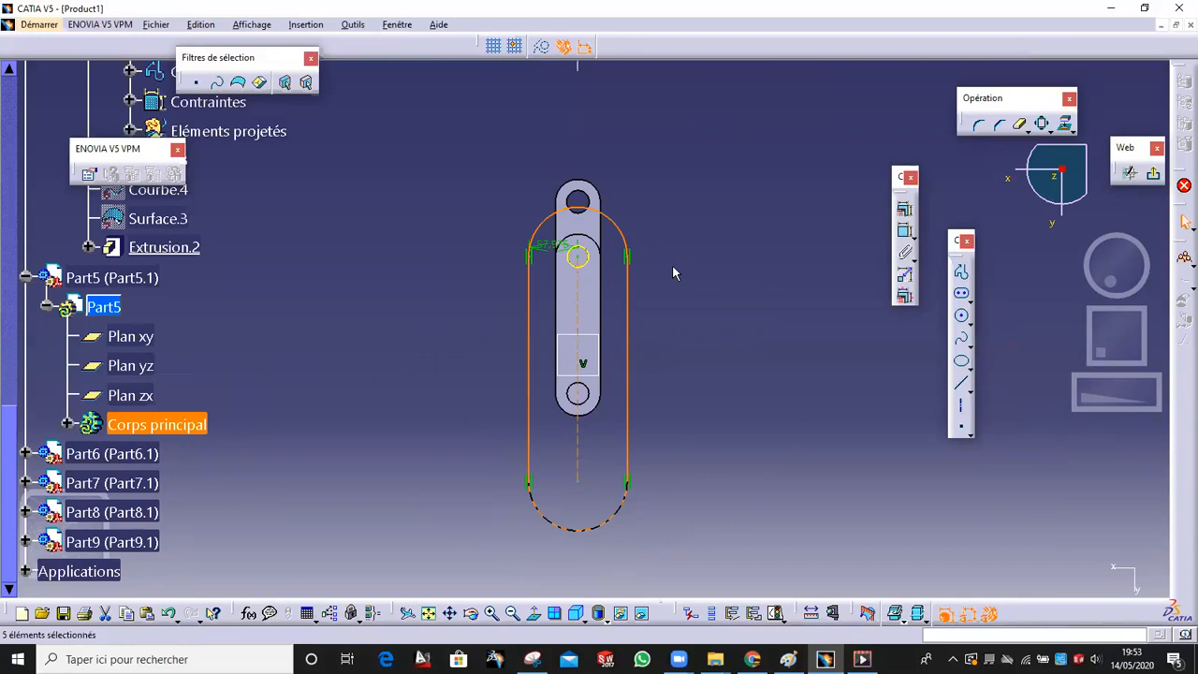
Delete the elongated profile's radius dimension and constrain its end arc to coincide with Part4's rounded free end
click(601, 216)
click(547, 246)
key(Delete)
drag(605, 217, 585, 239)
click(596, 241)
click(904, 211)
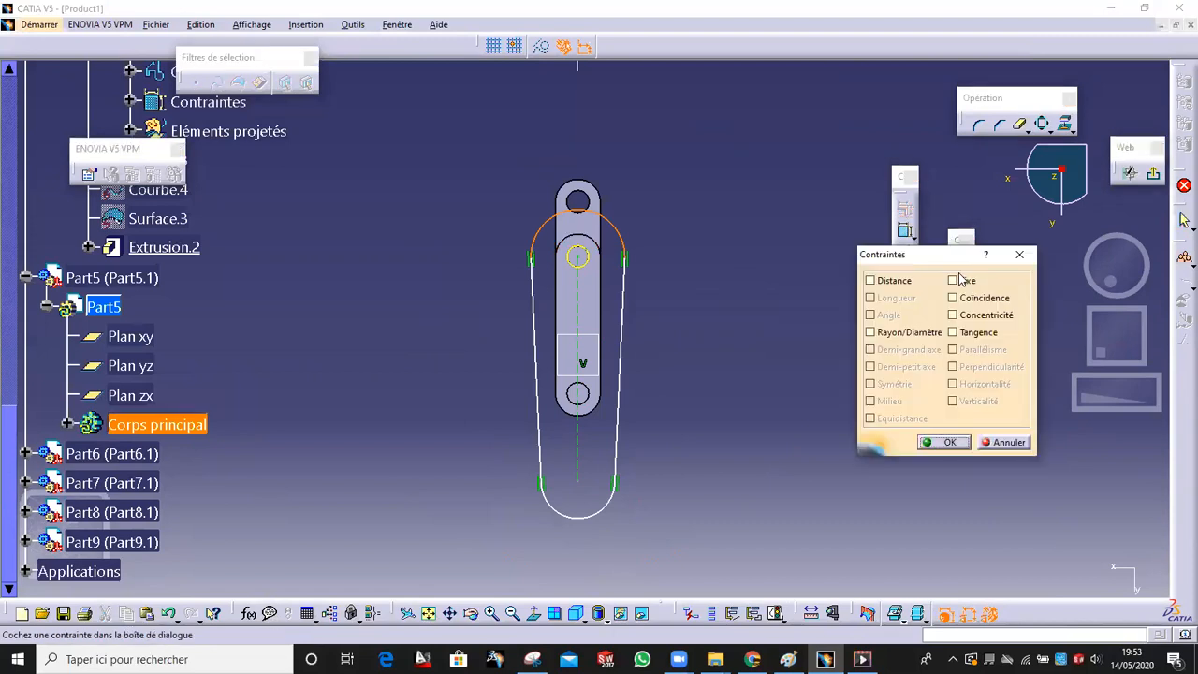
click(980, 300)
click(947, 442)
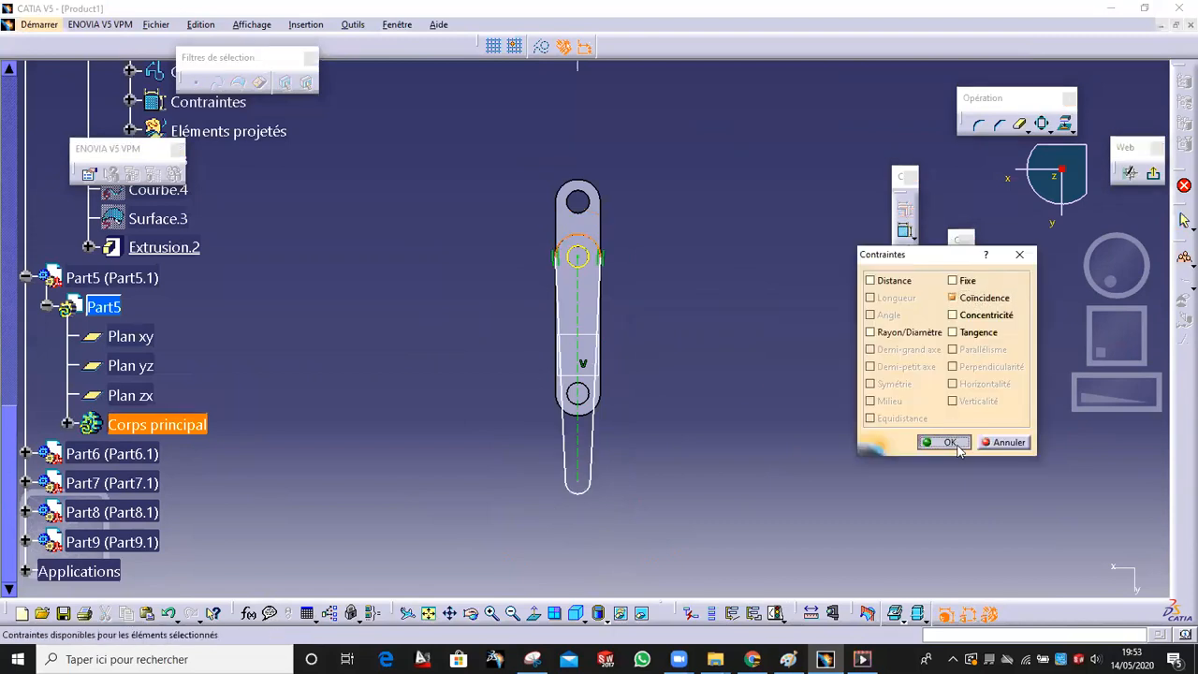
Constrain the two long sides of the elongated profile to be parallel
click(600, 305)
ctrl+click(559, 307)
click(904, 212)
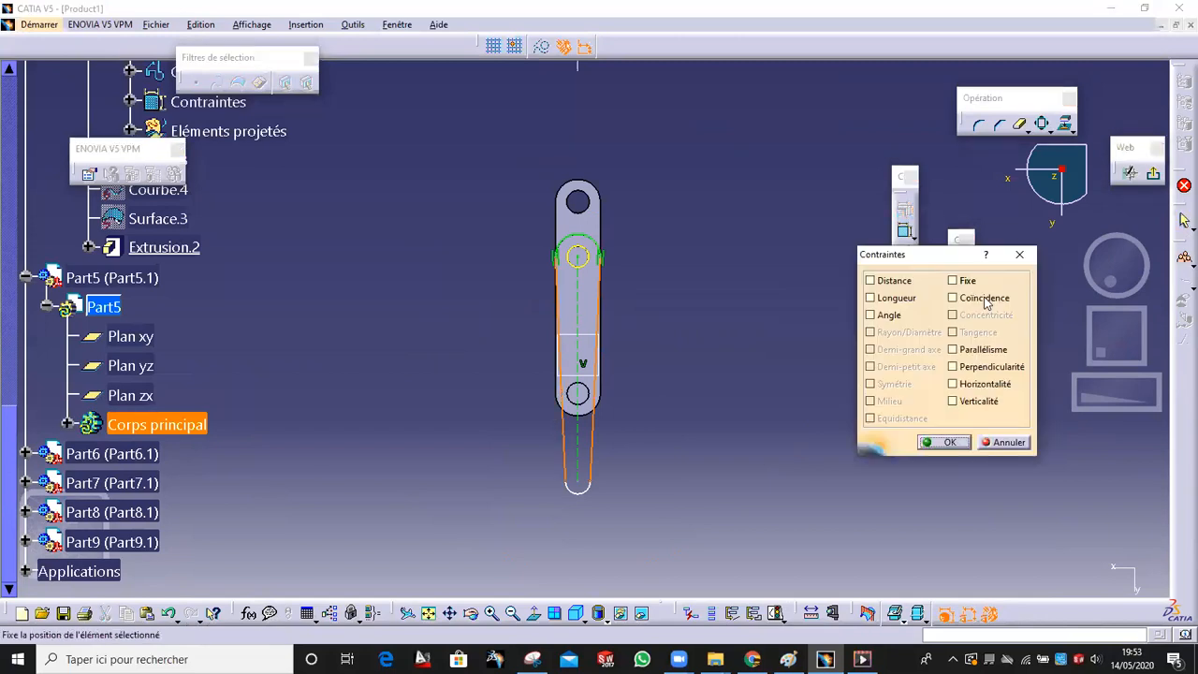
click(988, 349)
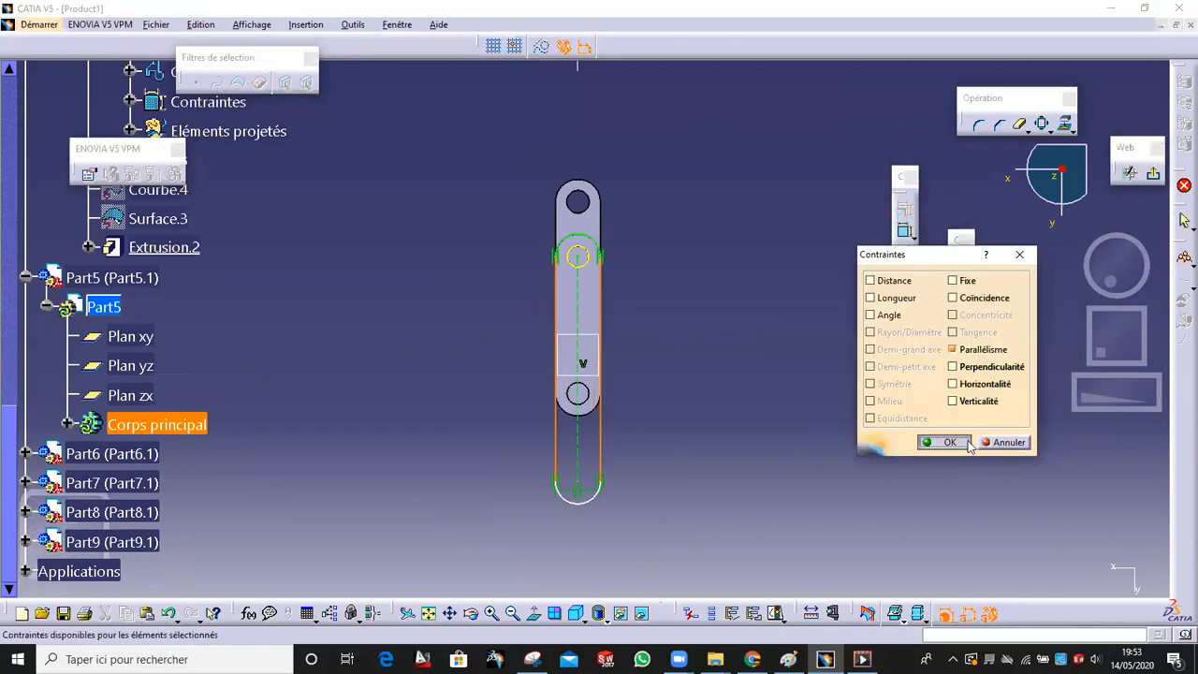
click(947, 442)
Dimension the length of the elongated profile's straight side and set it to 225.382 mm
click(904, 231)
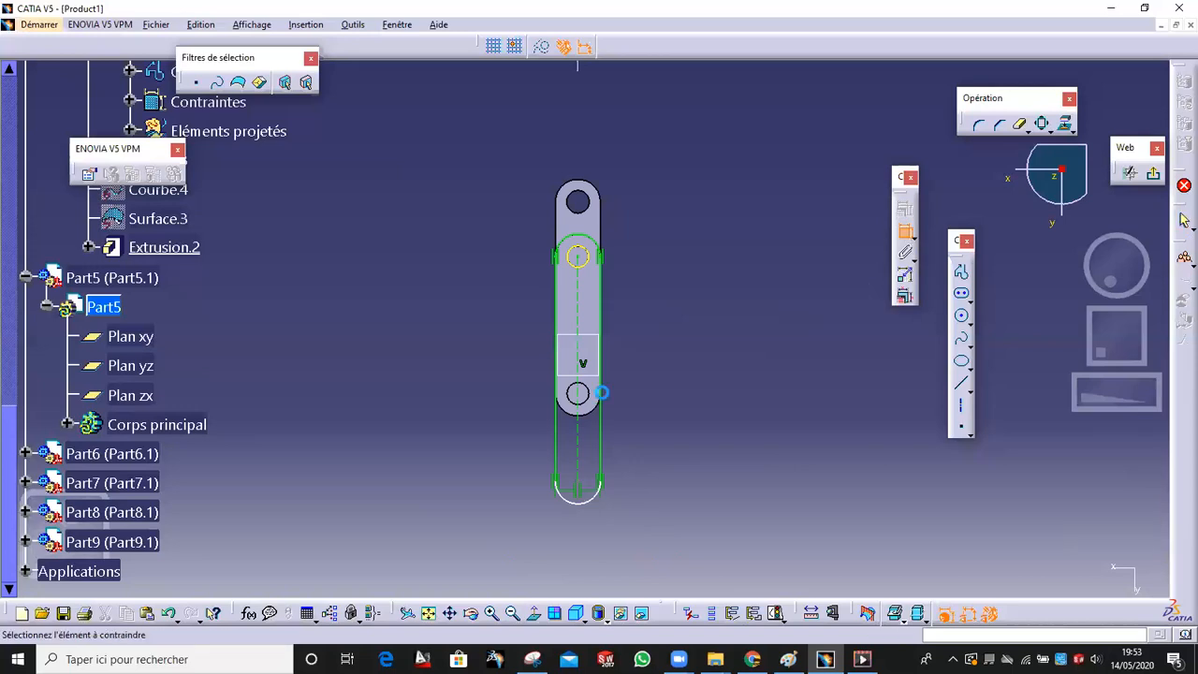
click(584, 317)
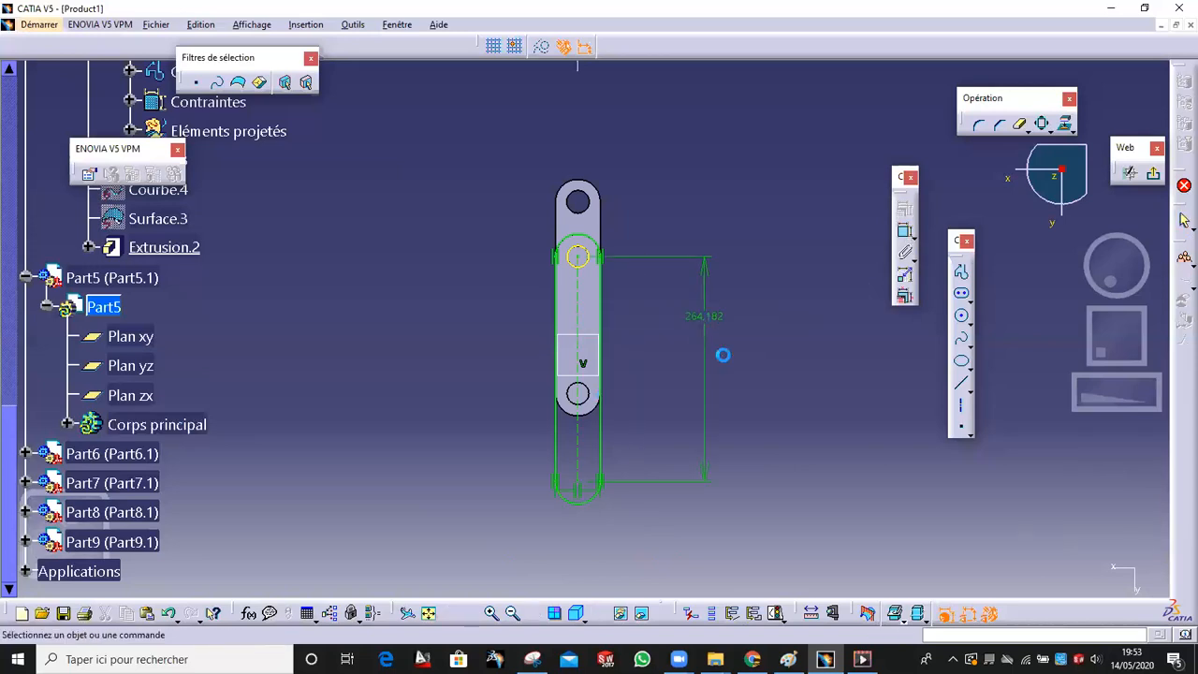
double_click(714, 316)
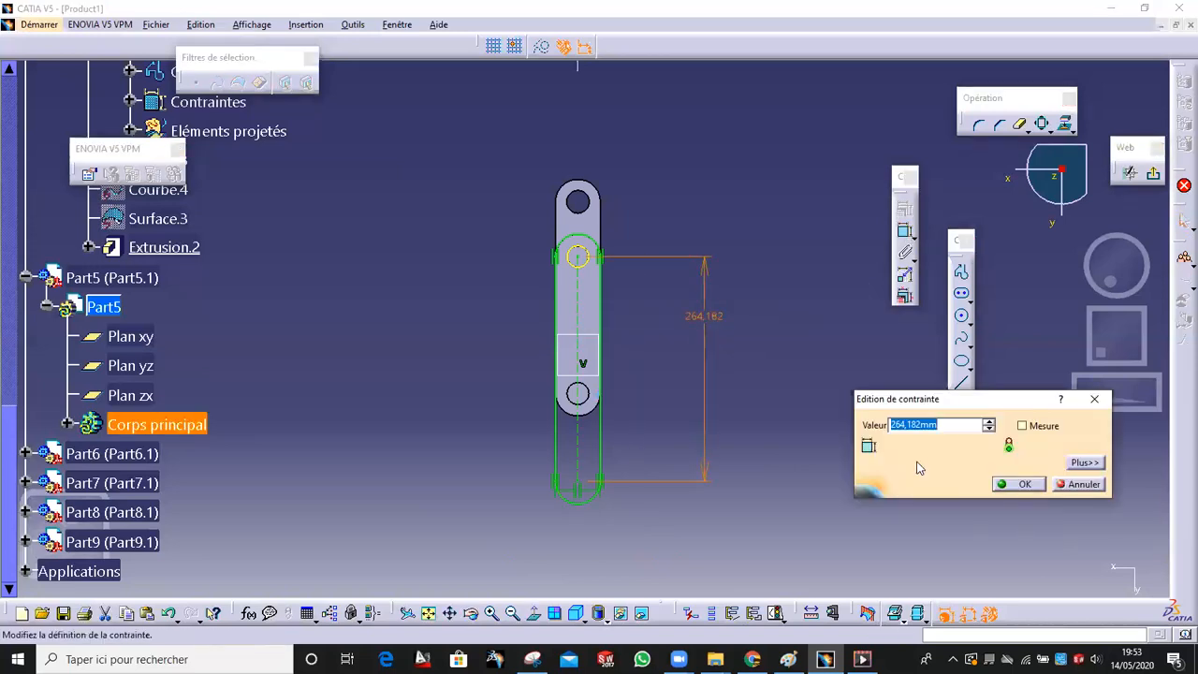
text(225,382)
click(1016, 482)
click(759, 420)
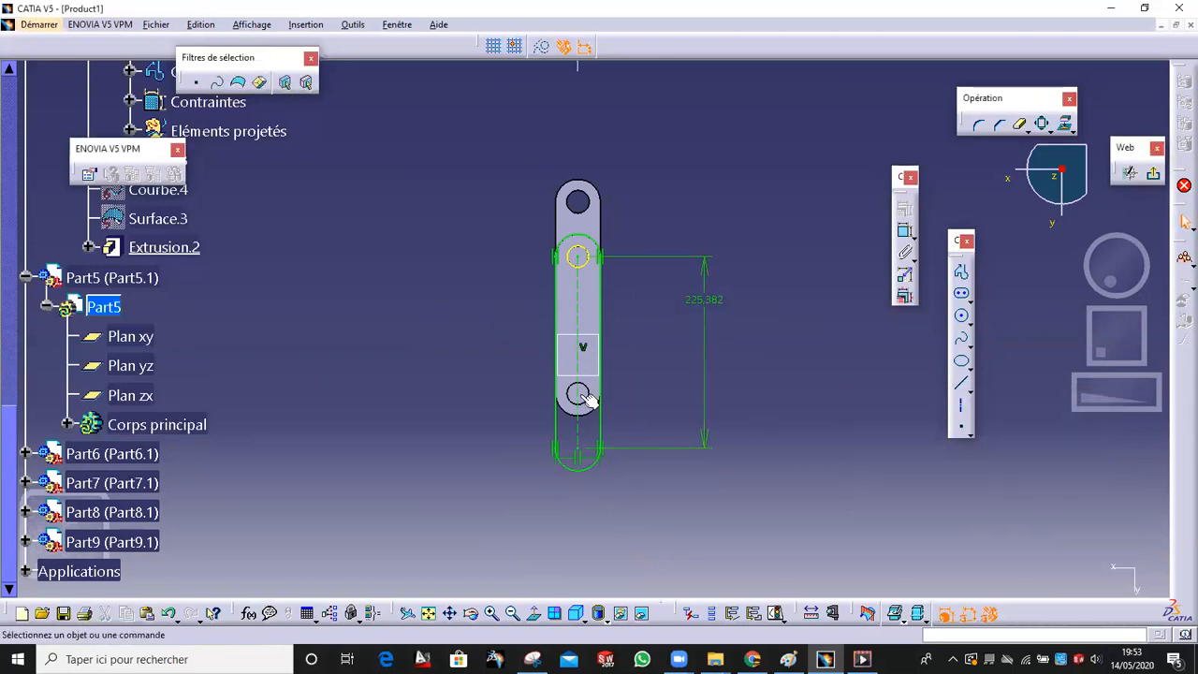
Draw a hole circle at the profile's far end and make it concentric with the rounded end arc
ctrl+middle_drag(862, 334, 922, 301)
click(961, 315)
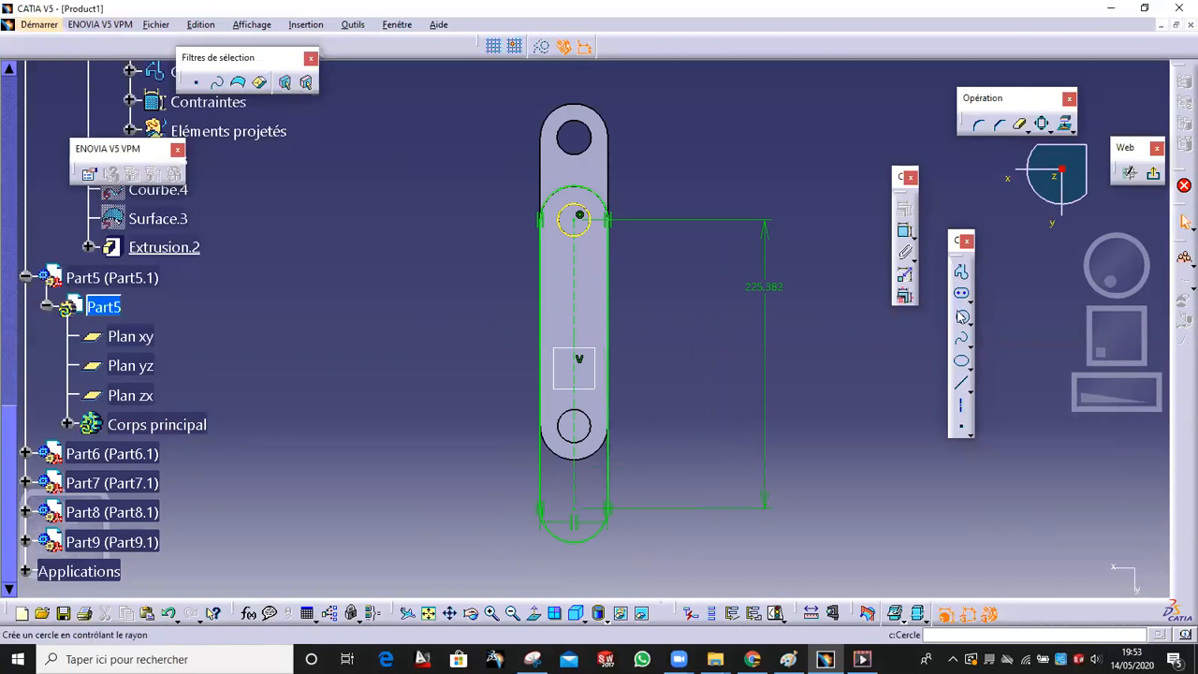
click(573, 508)
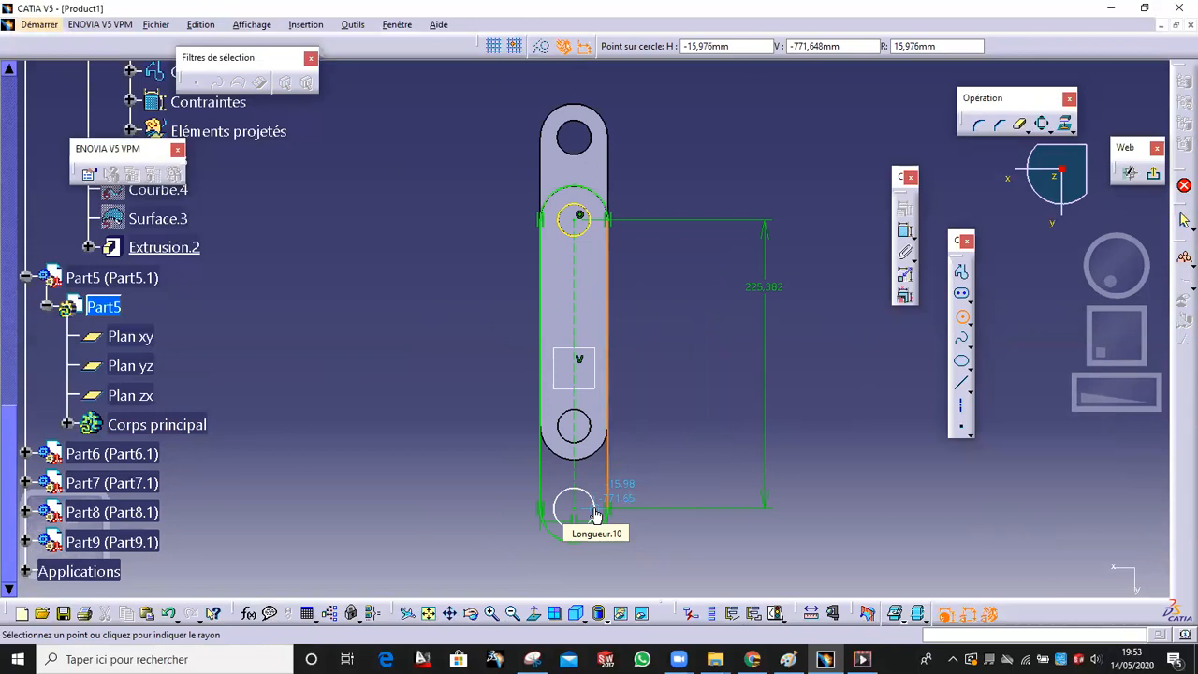
click(645, 510)
click(595, 501)
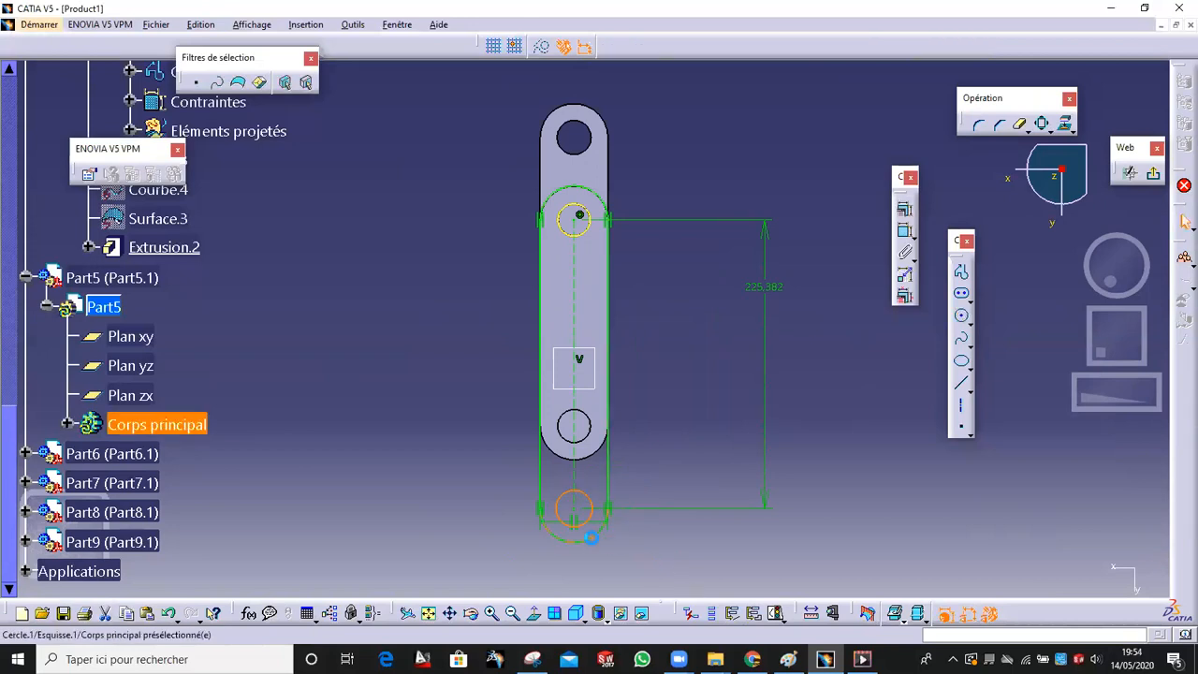
click(904, 208)
click(985, 318)
click(944, 442)
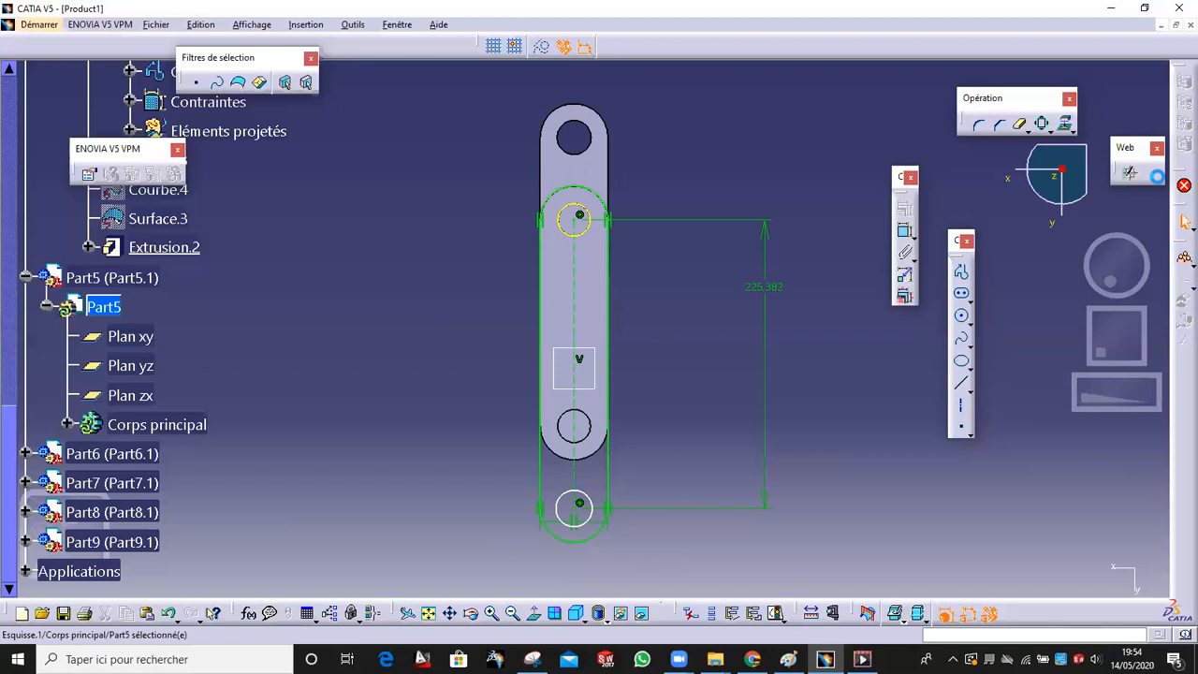
Exit Part5's sketch and return the display to realistic rendering with textures
middle_drag(659, 414, 628, 406)
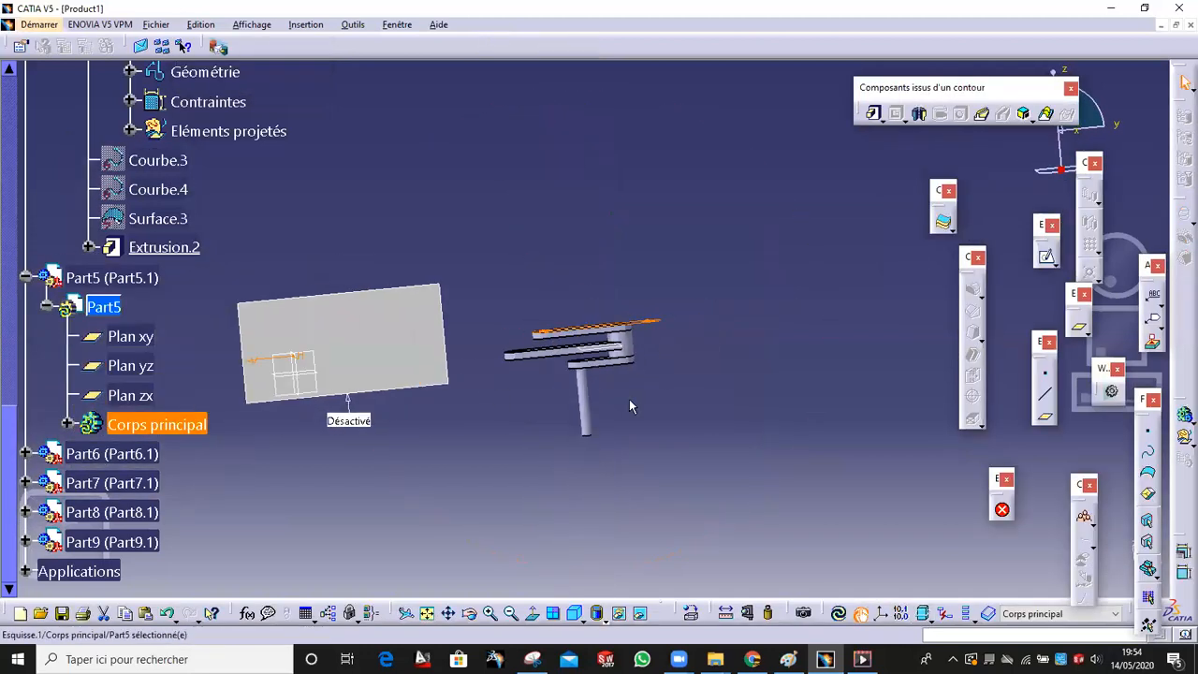
click(600, 622)
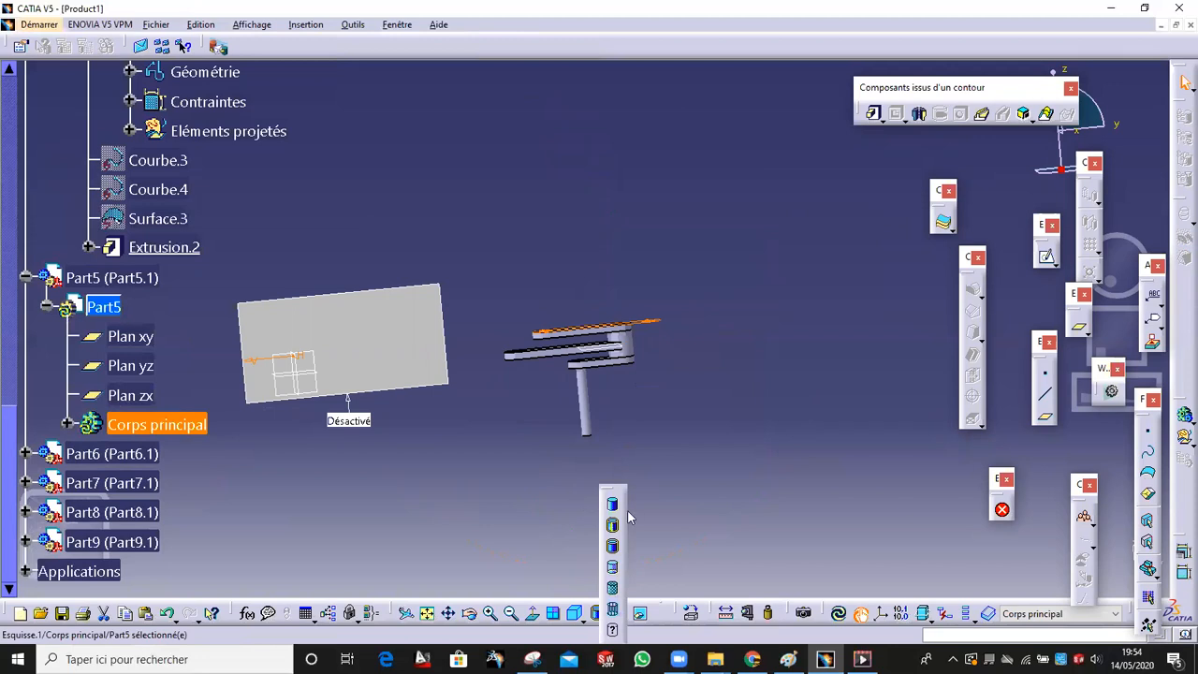
click(614, 590)
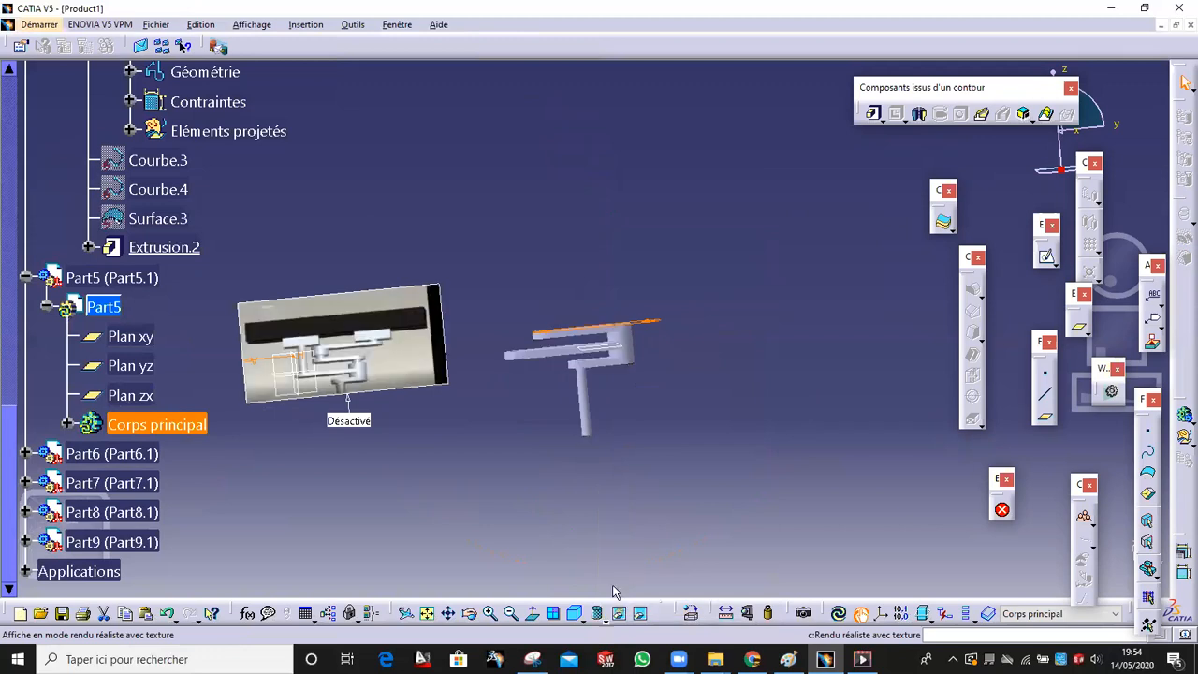
Extrude Part5's elongated profile upward with a length of 56 mm
middle_drag(480, 463, 696, 436)
middle_drag(524, 444, 574, 421)
middle_drag(668, 393, 668, 392)
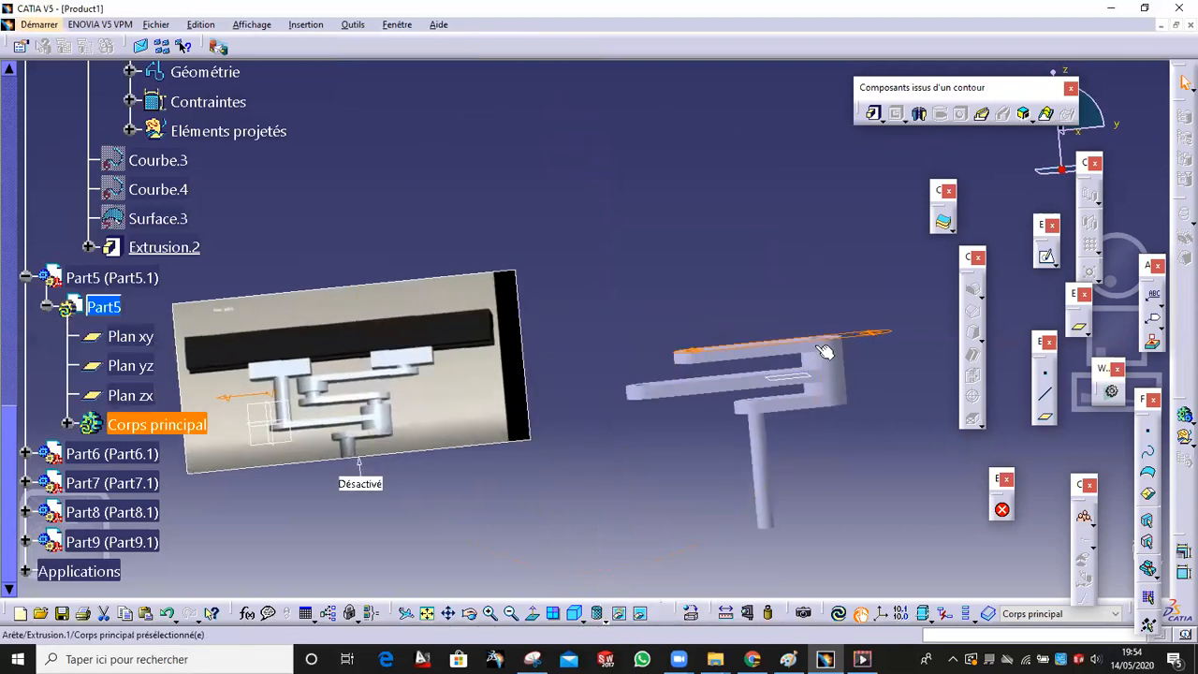
middle_drag(739, 351, 723, 374)
click(873, 113)
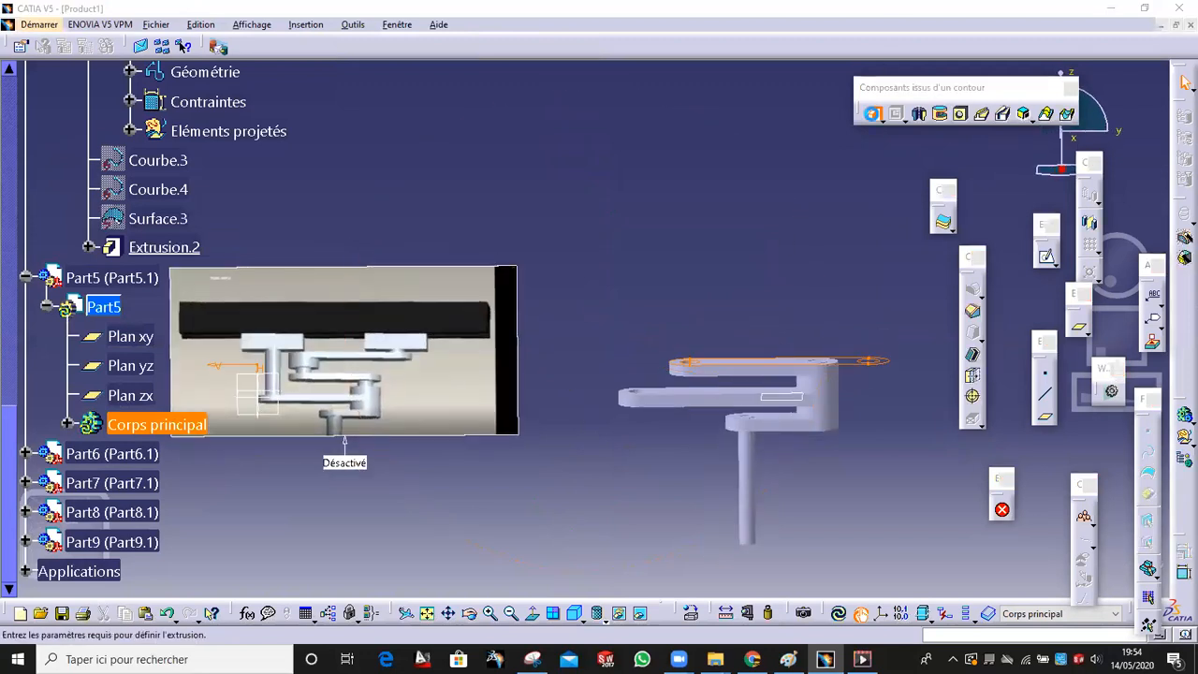
middle_drag(778, 384, 786, 397)
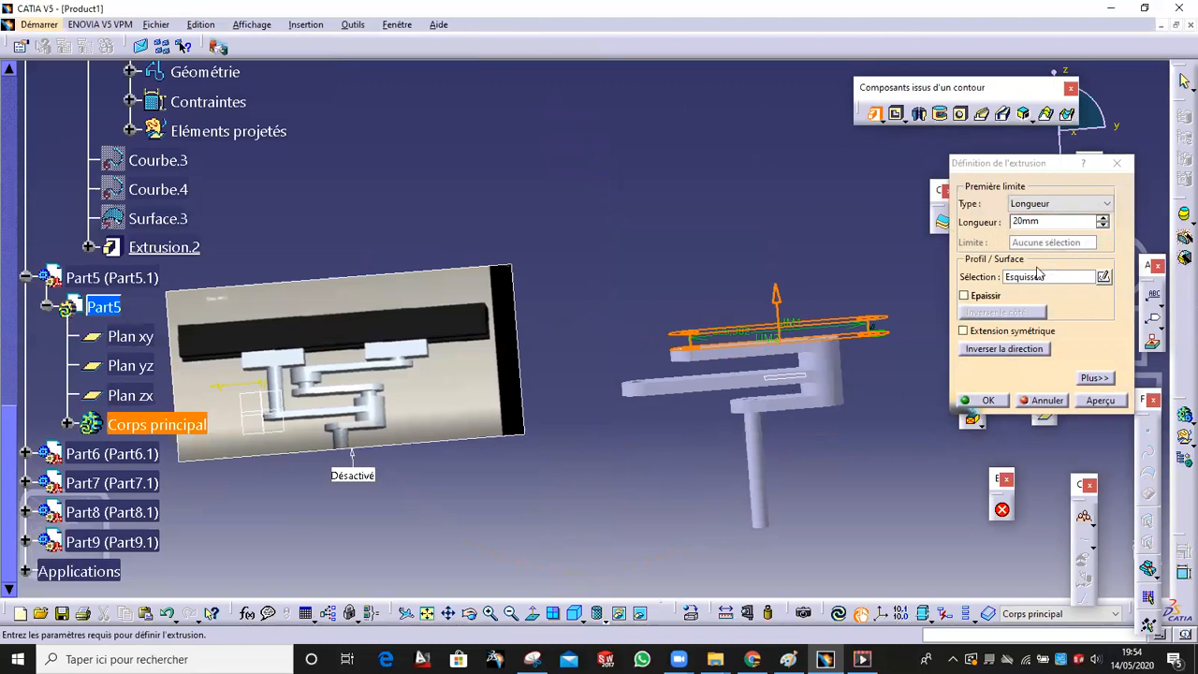
click(1103, 219)
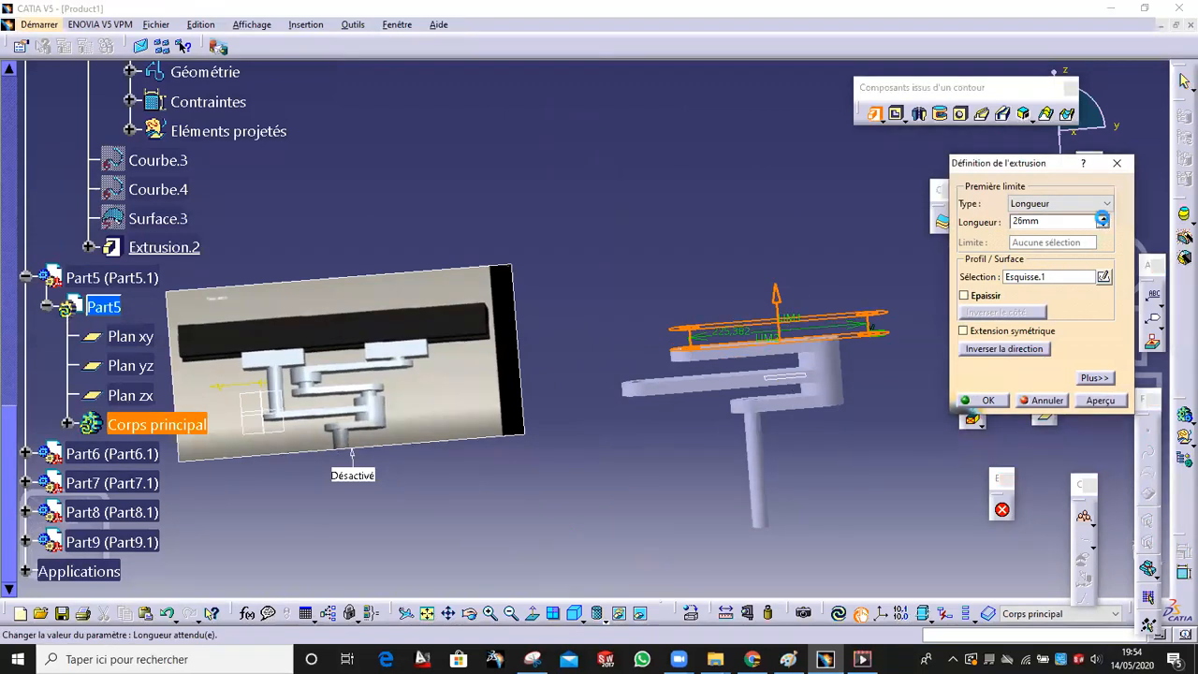
click(1102, 219)
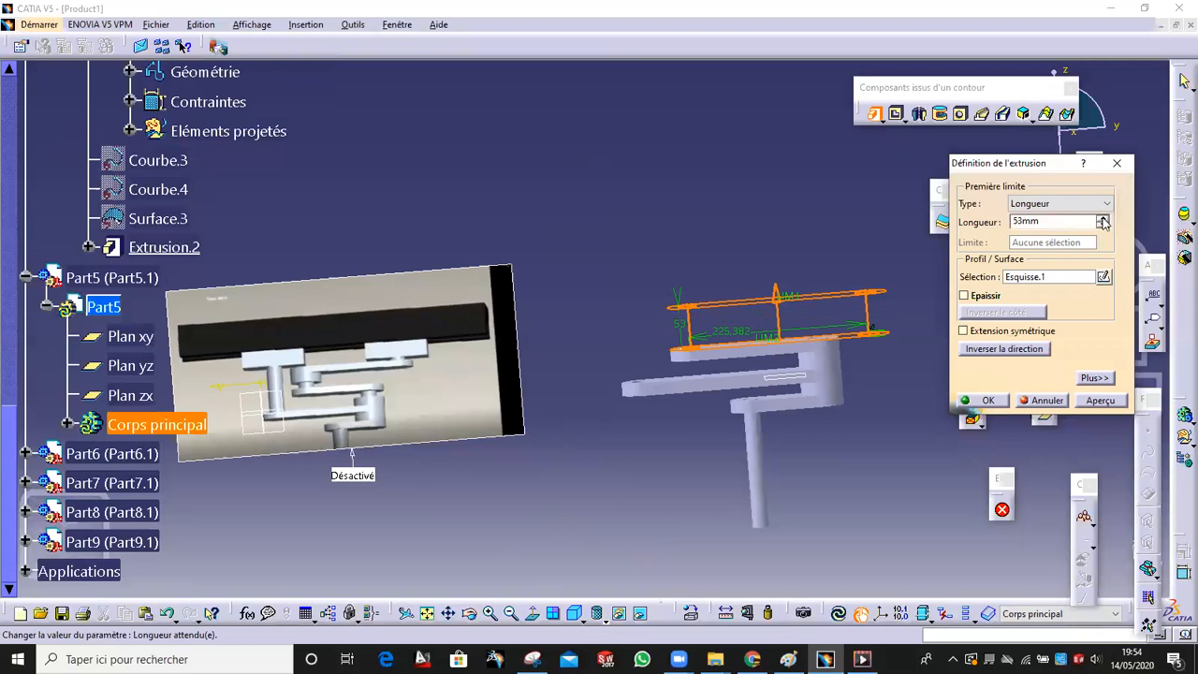
click(1102, 219)
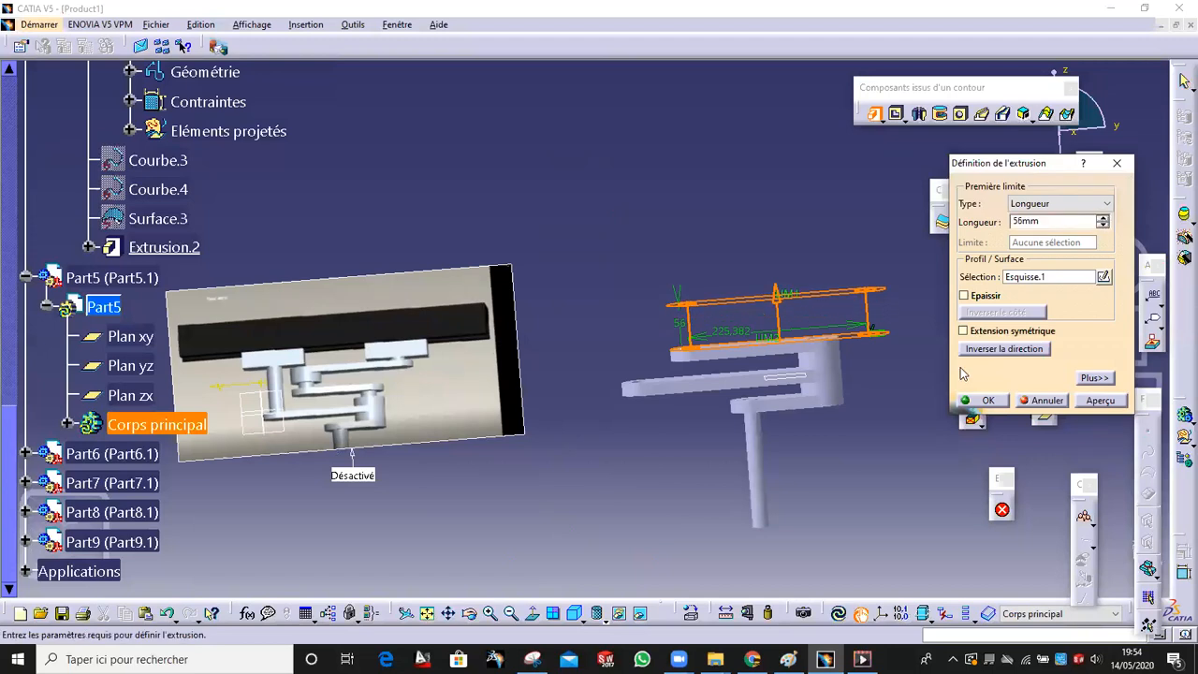
click(987, 399)
Sketch a rectangle on the extruded link's flat side face, covering all but its thin upper portion, and exit the sketch
middle_drag(707, 234, 697, 264)
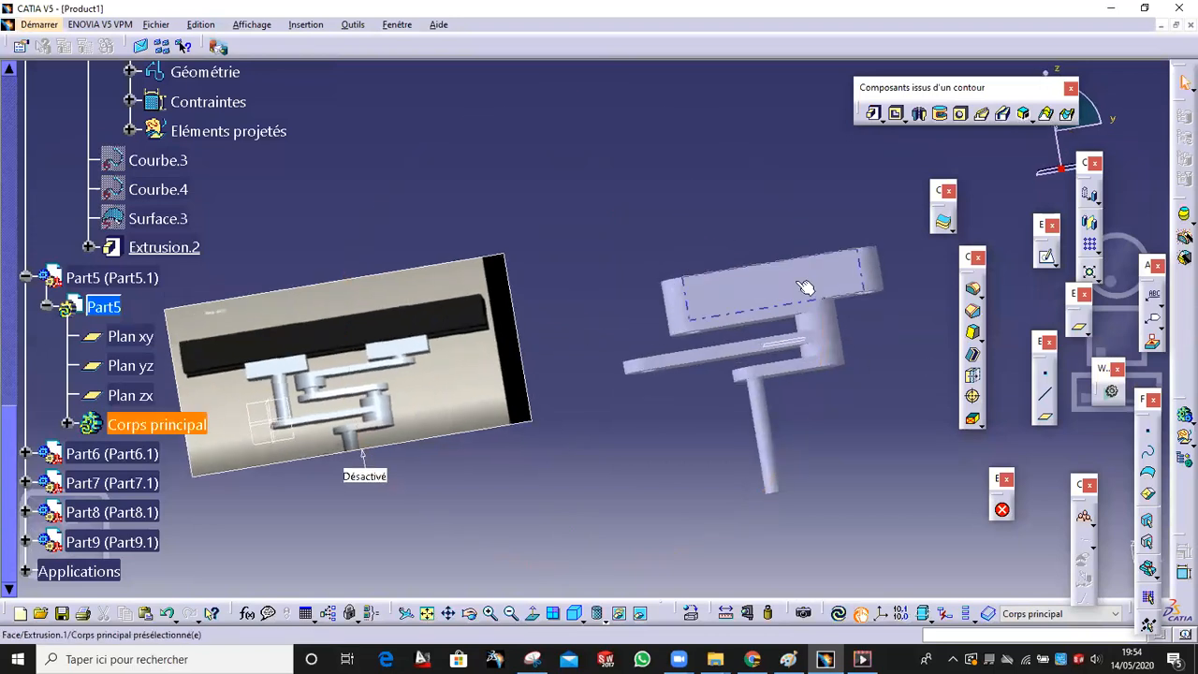
click(847, 286)
click(1047, 253)
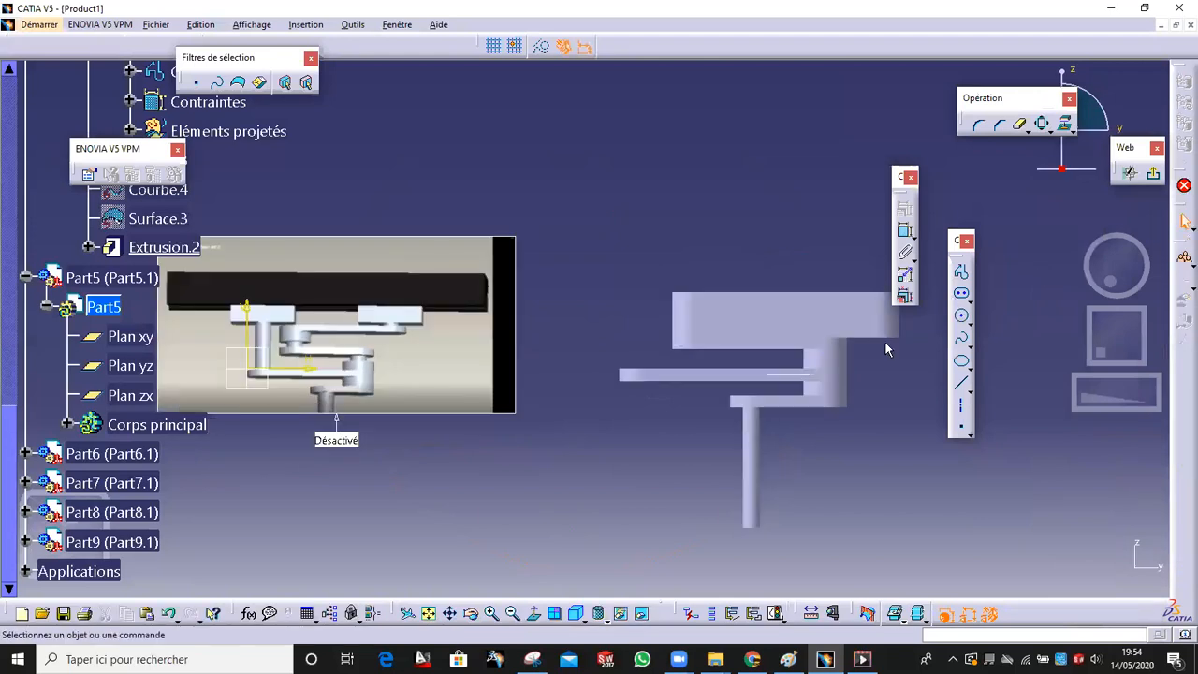
click(969, 298)
click(965, 309)
click(608, 323)
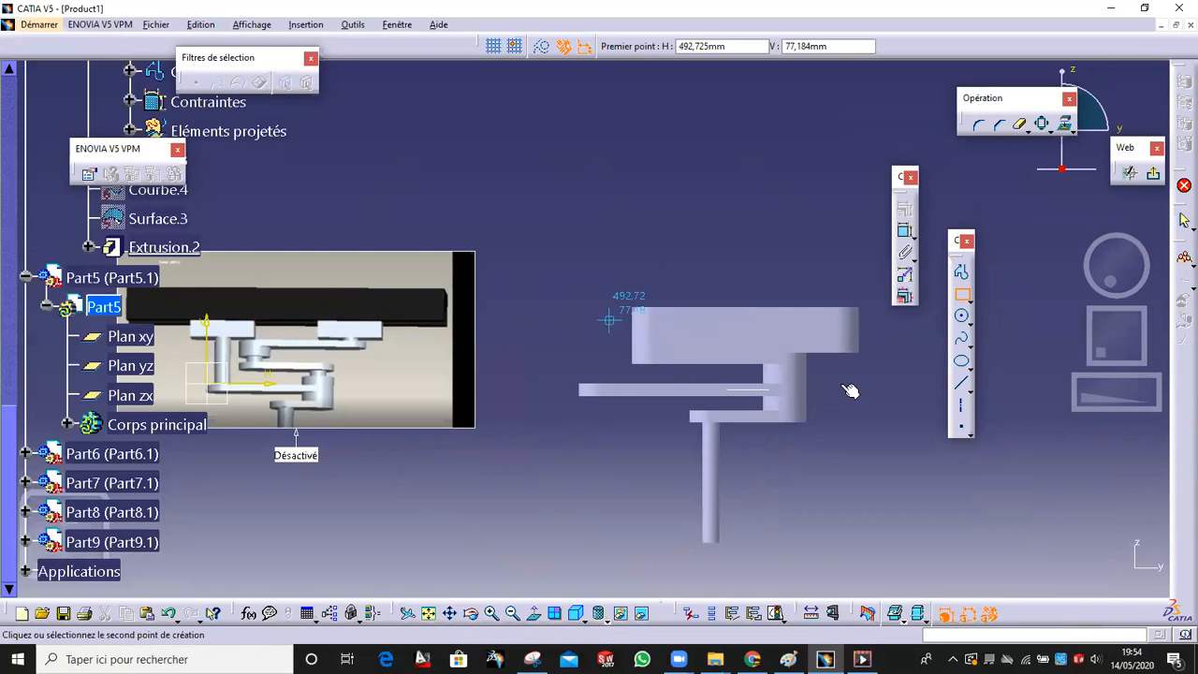
click(936, 430)
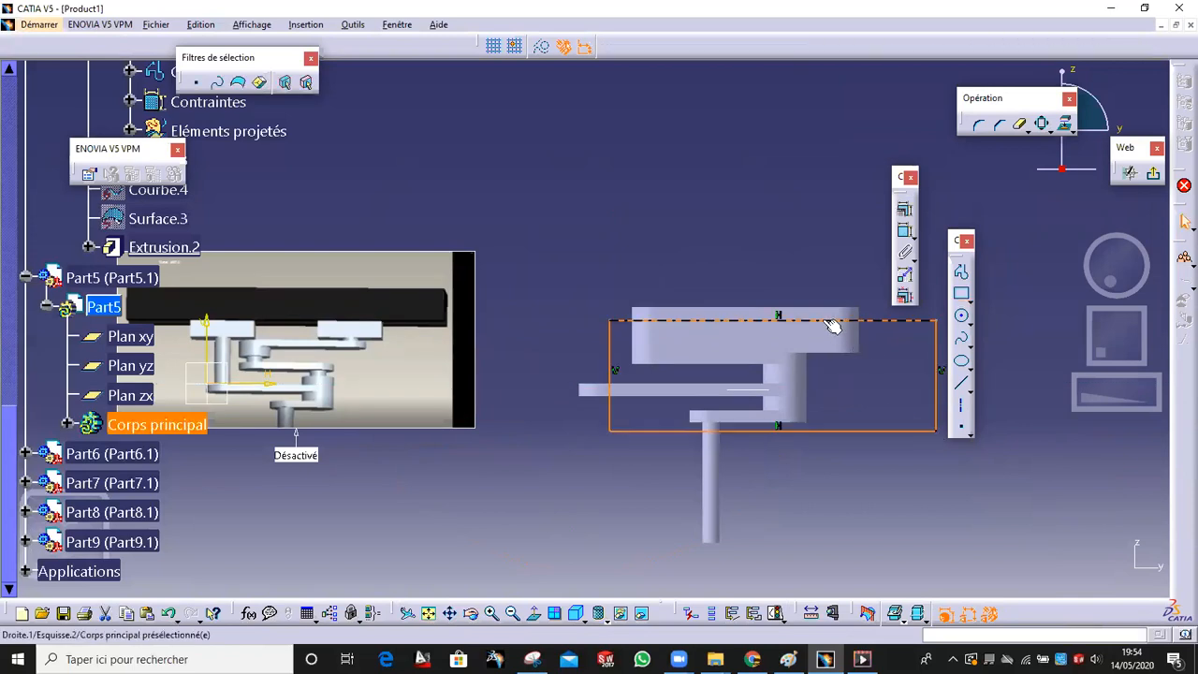
drag(819, 319, 816, 319)
click(1186, 216)
click(1152, 174)
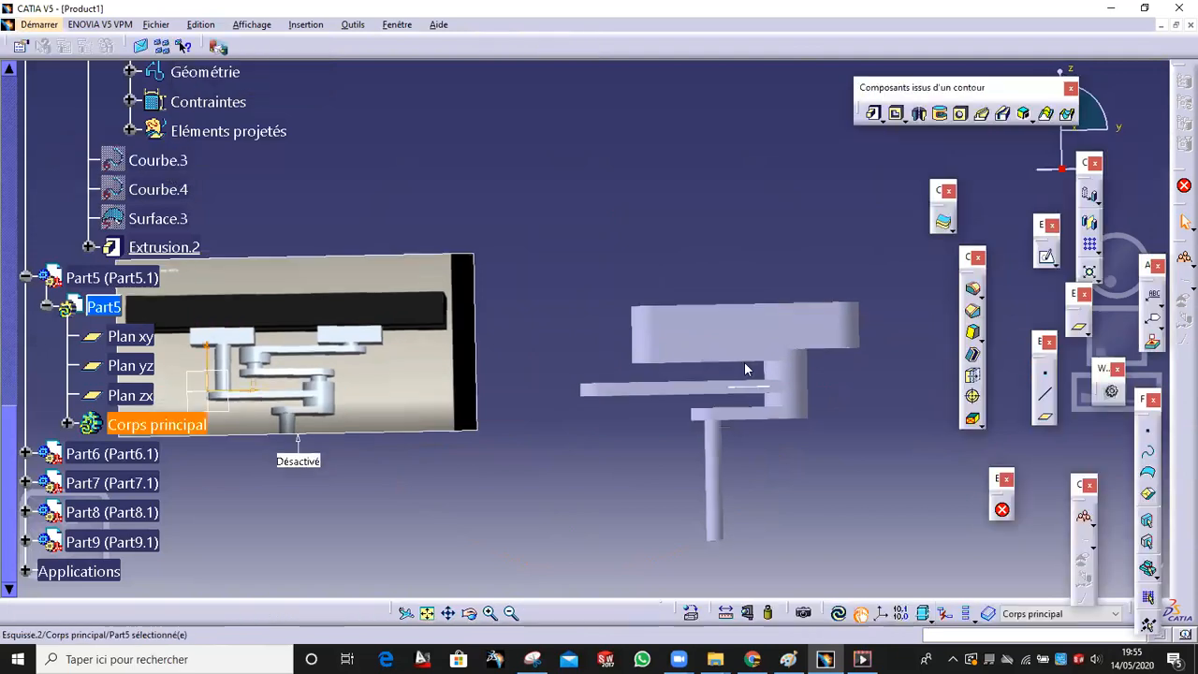
Cut a pocket from the rectangle sketch with the limit type Jusqu'au dernier, leaving only the thin upper link
click(896, 113)
click(784, 404)
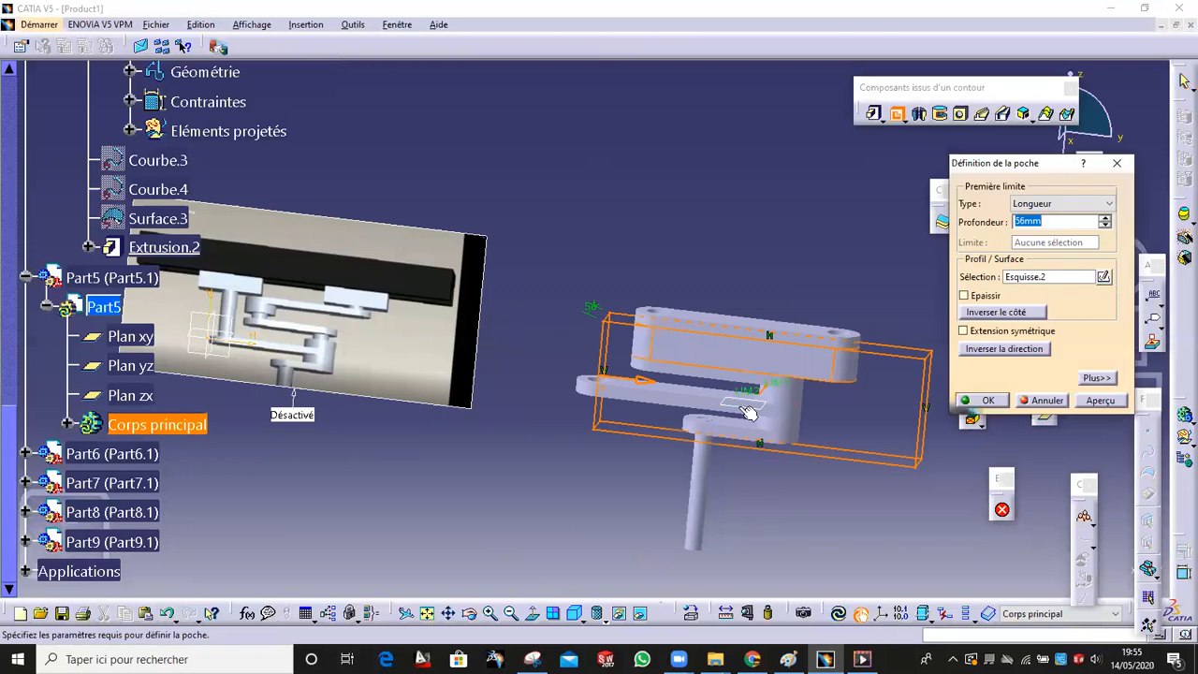
middle_drag(719, 377, 657, 326)
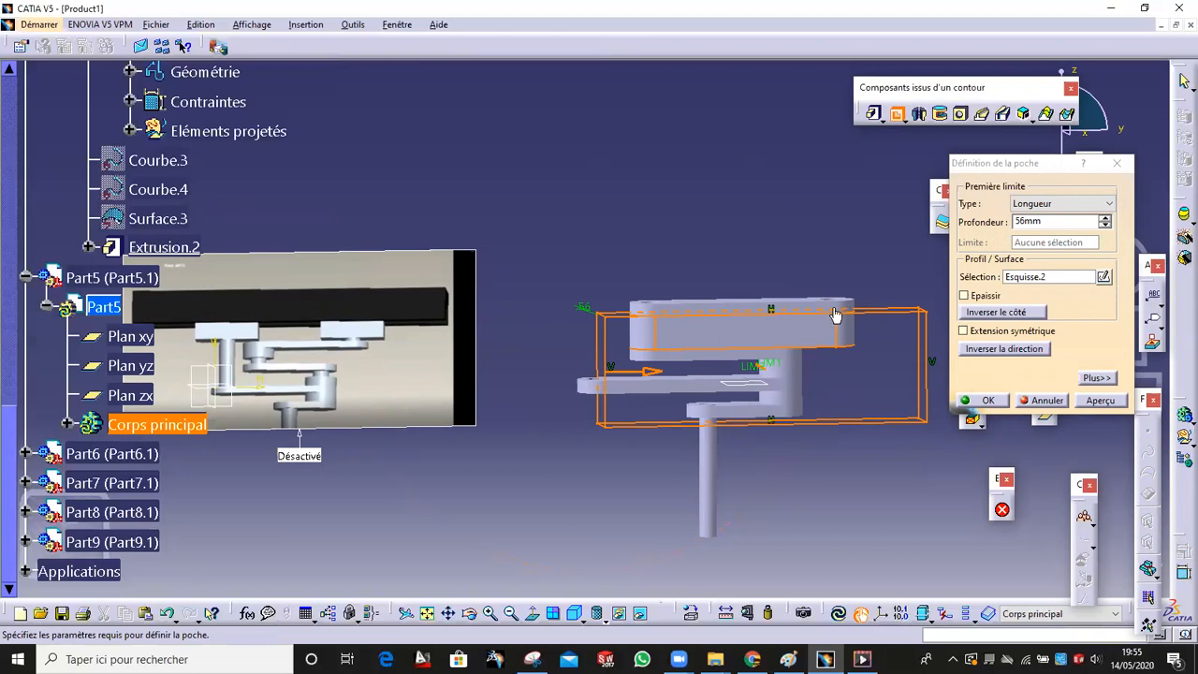
click(1086, 203)
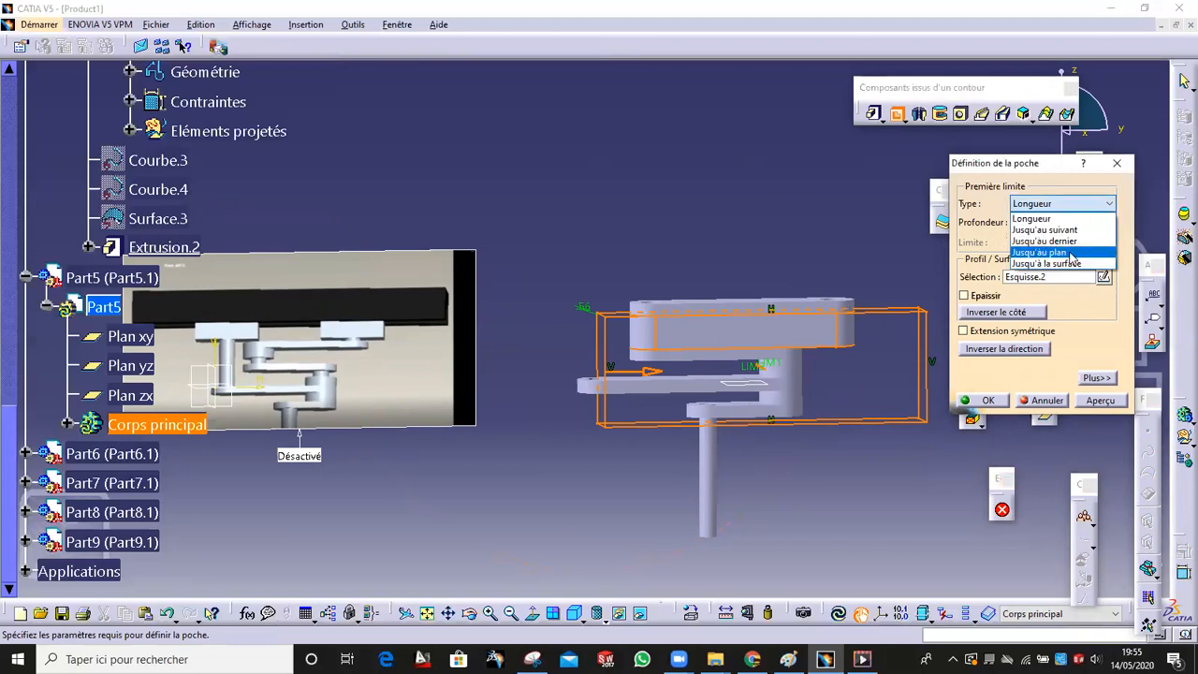
click(1039, 244)
click(988, 401)
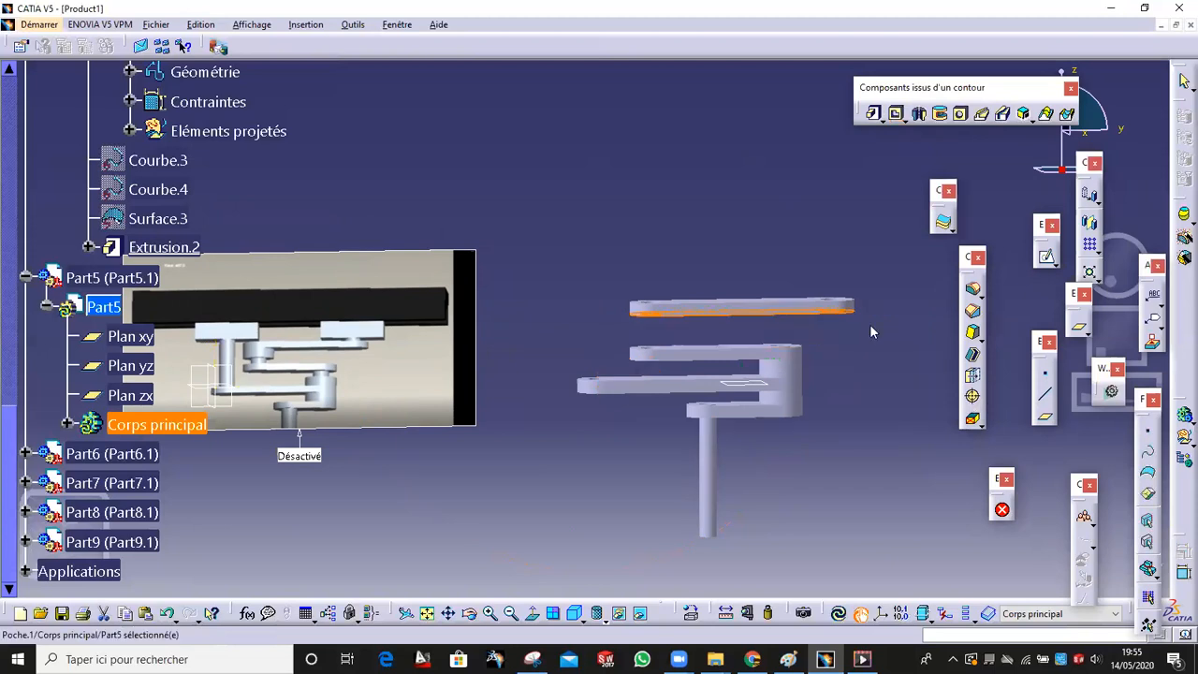
Start a sketch on the thin link's underside and project the edge of its end hole above the middle link's hole
middle_drag(740, 318, 604, 298)
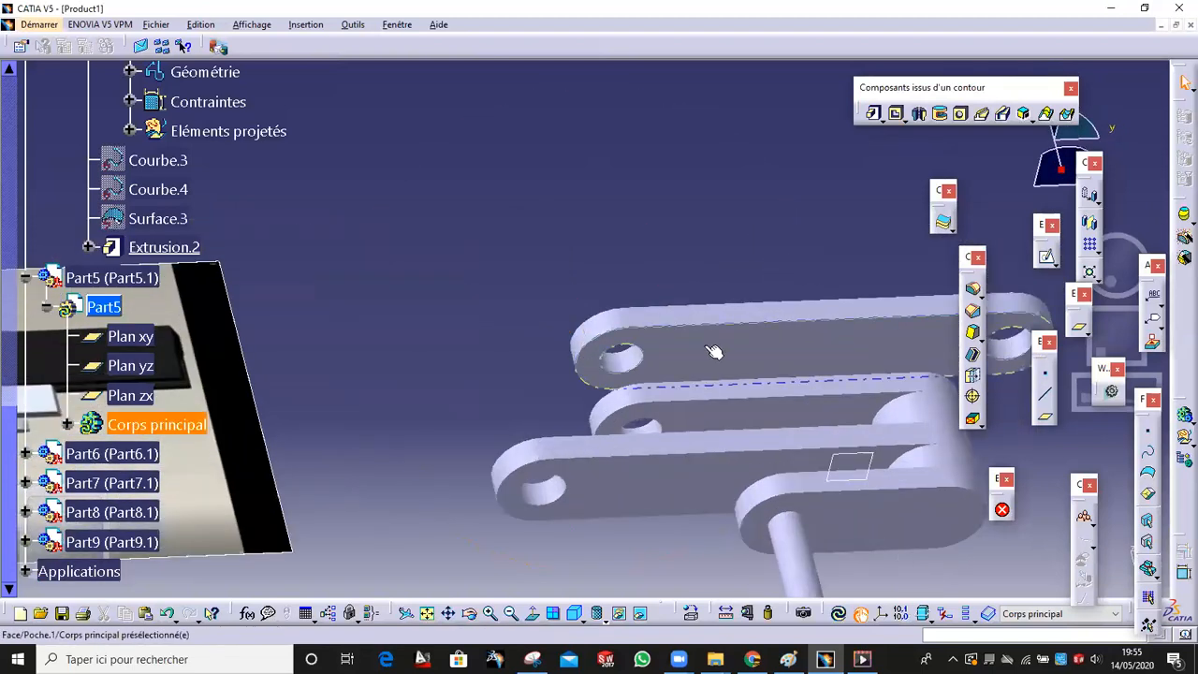
click(1045, 257)
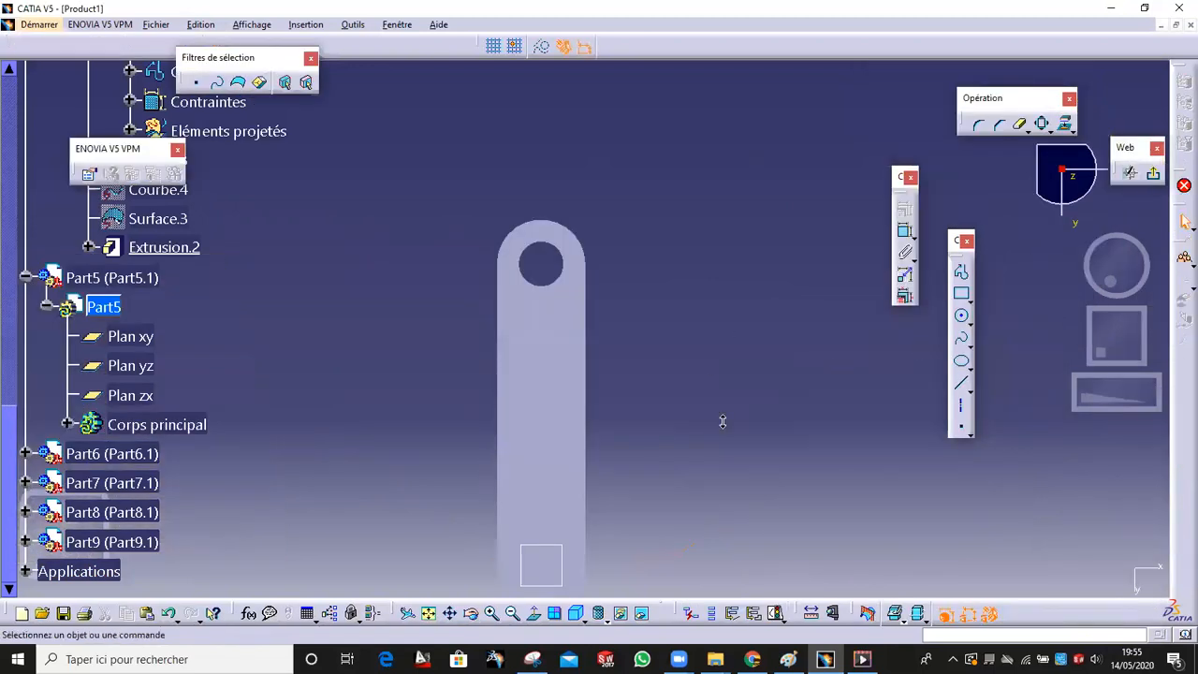
middle_drag(721, 443, 720, 373)
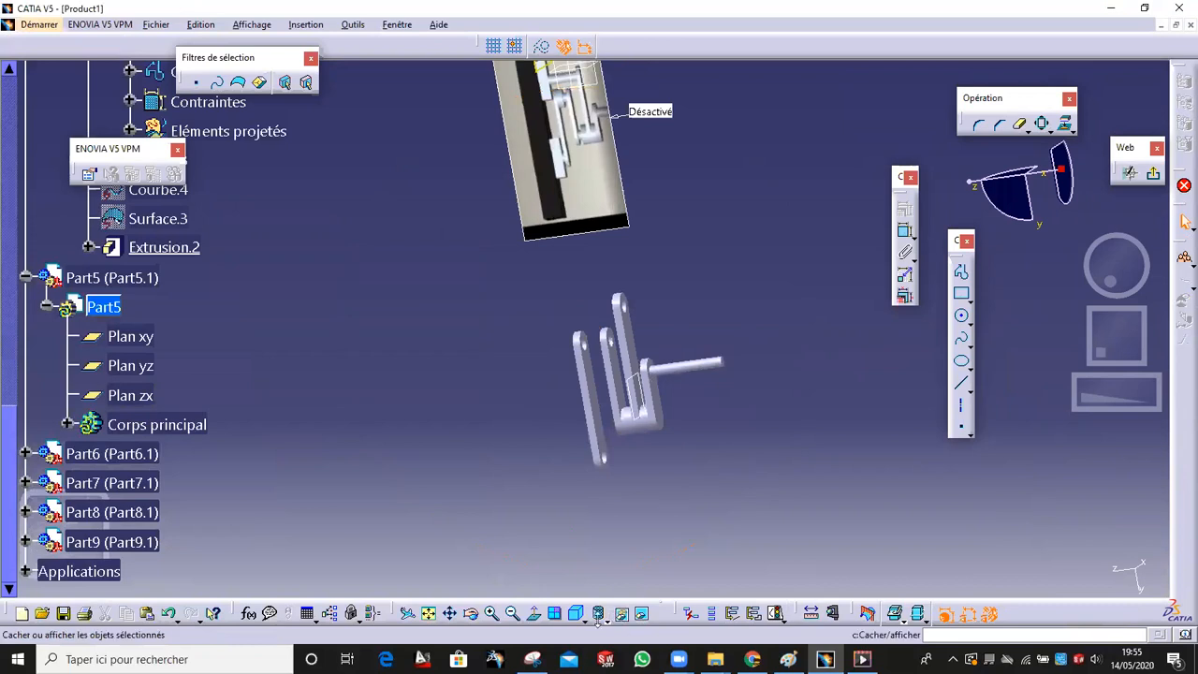
click(534, 613)
click(534, 613)
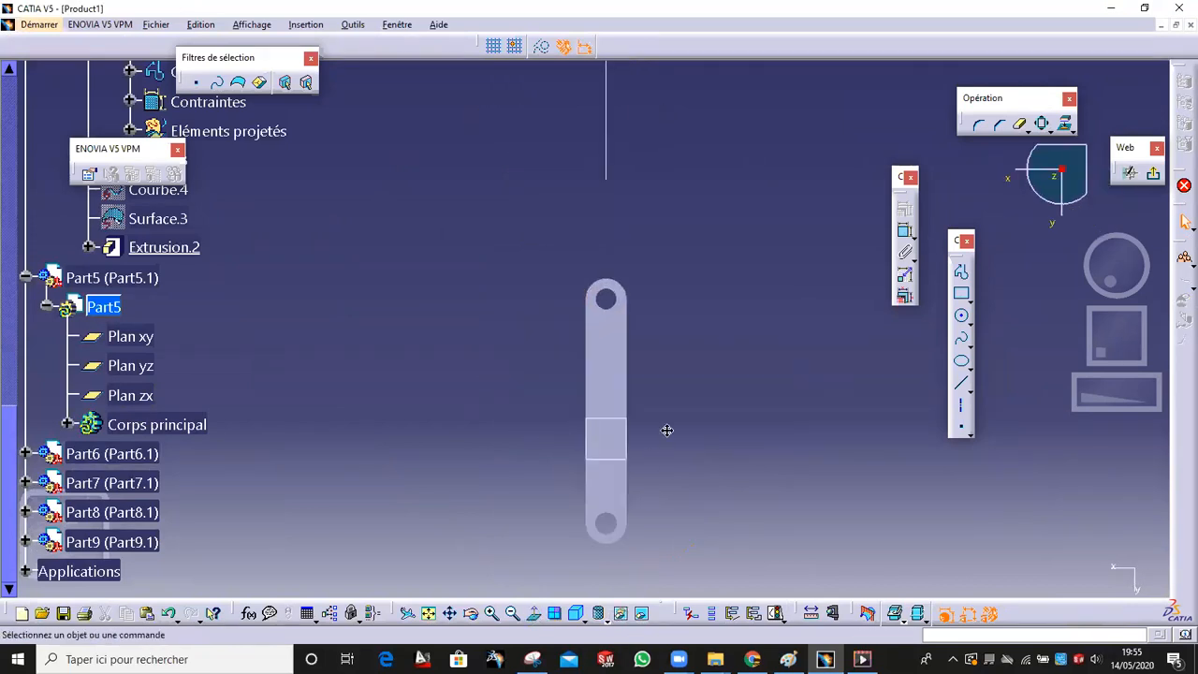
middle_drag(665, 452, 643, 316)
click(635, 307)
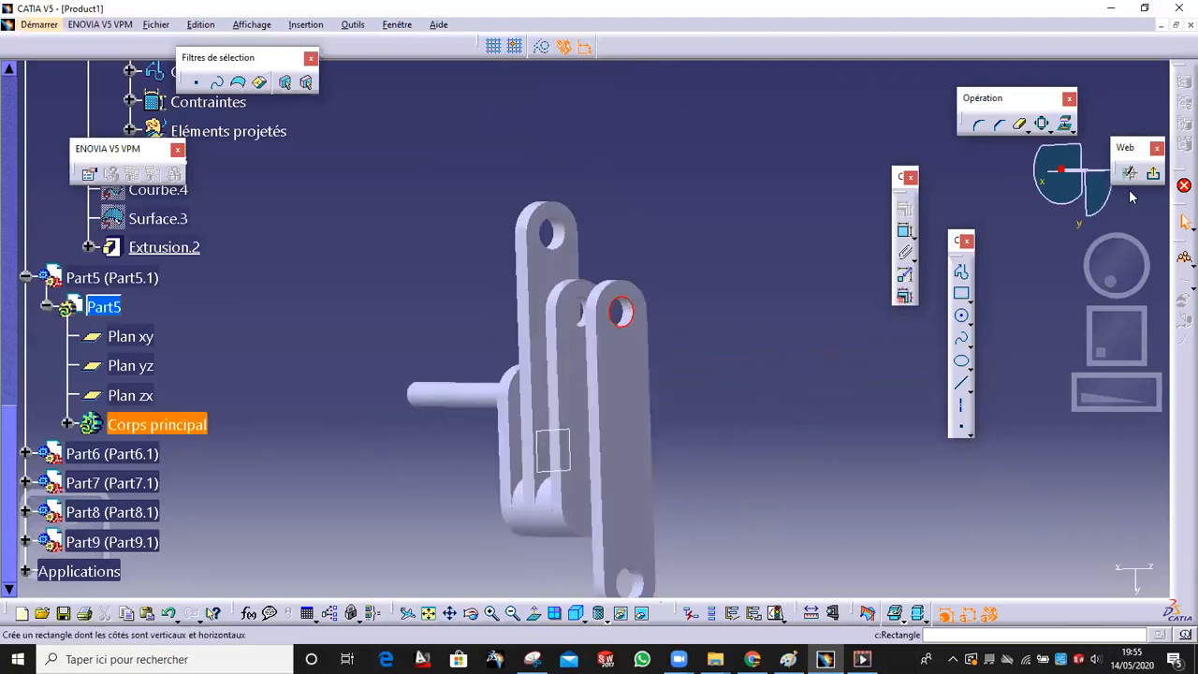
click(1067, 125)
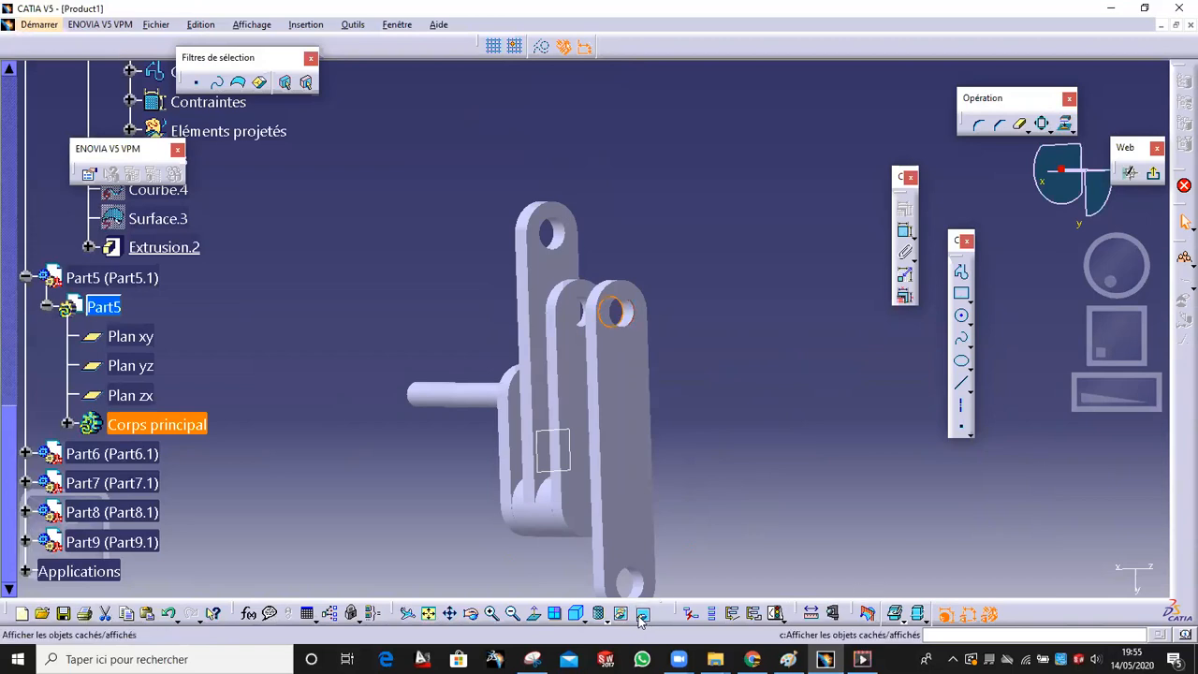
click(535, 614)
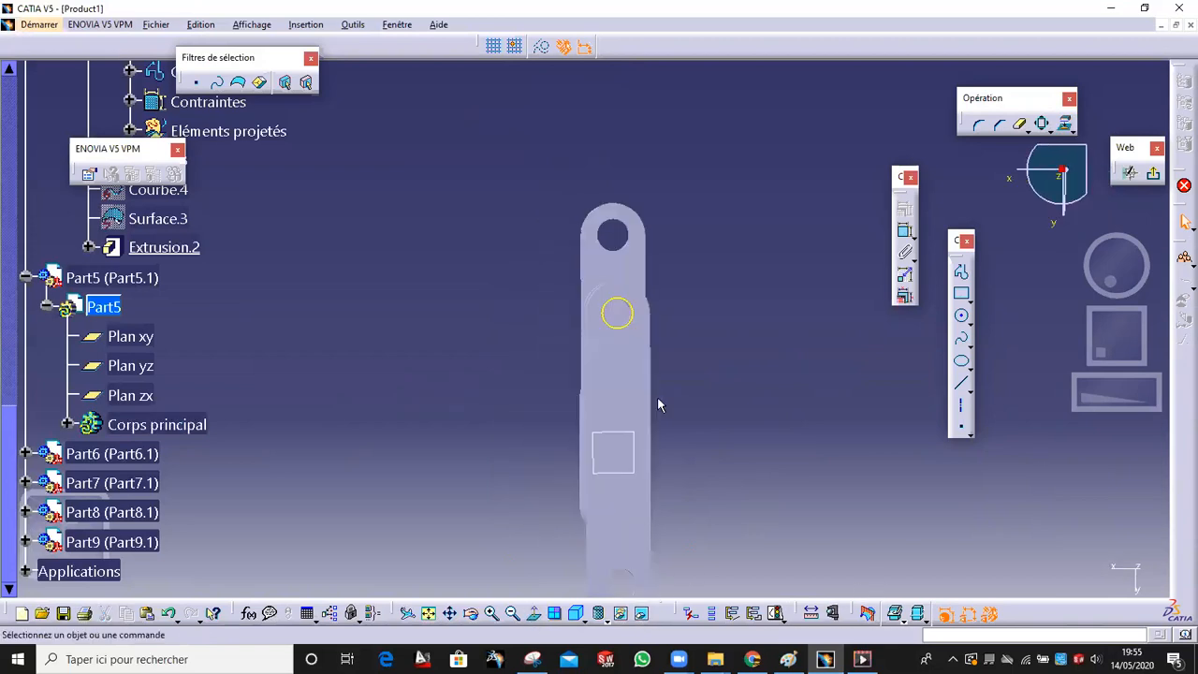
Draw a circle around the projected hole, nearly as large as the link's rounded end
middle_drag(671, 292, 684, 233)
click(676, 229)
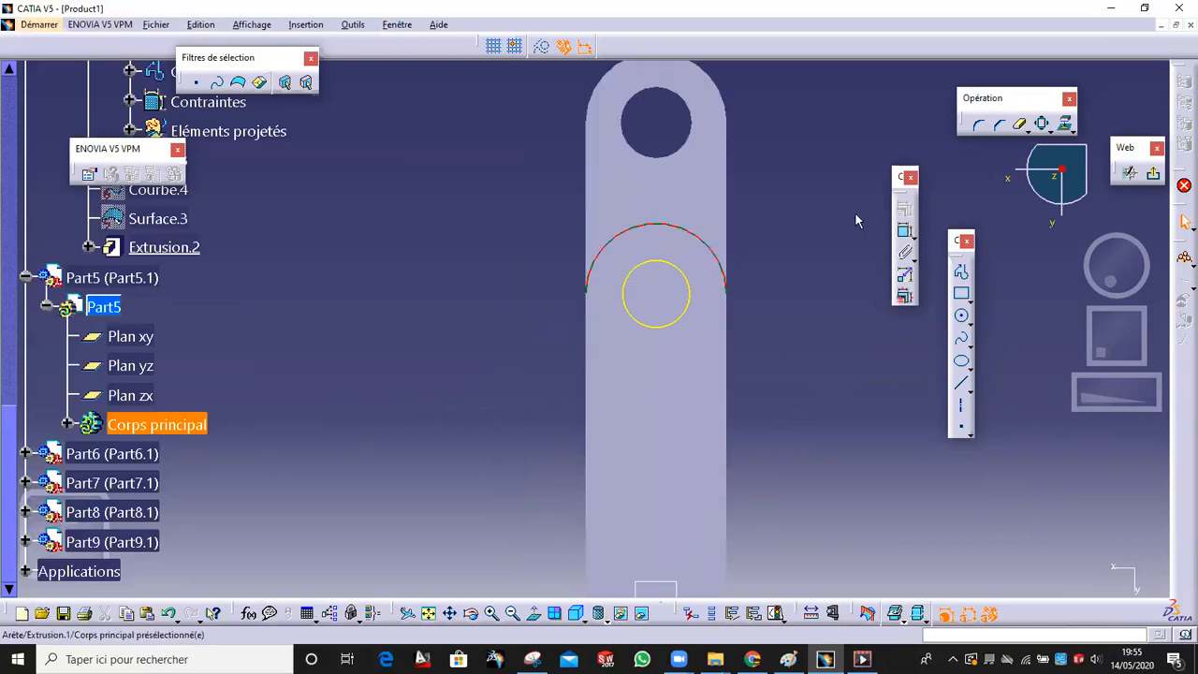
click(842, 218)
click(961, 316)
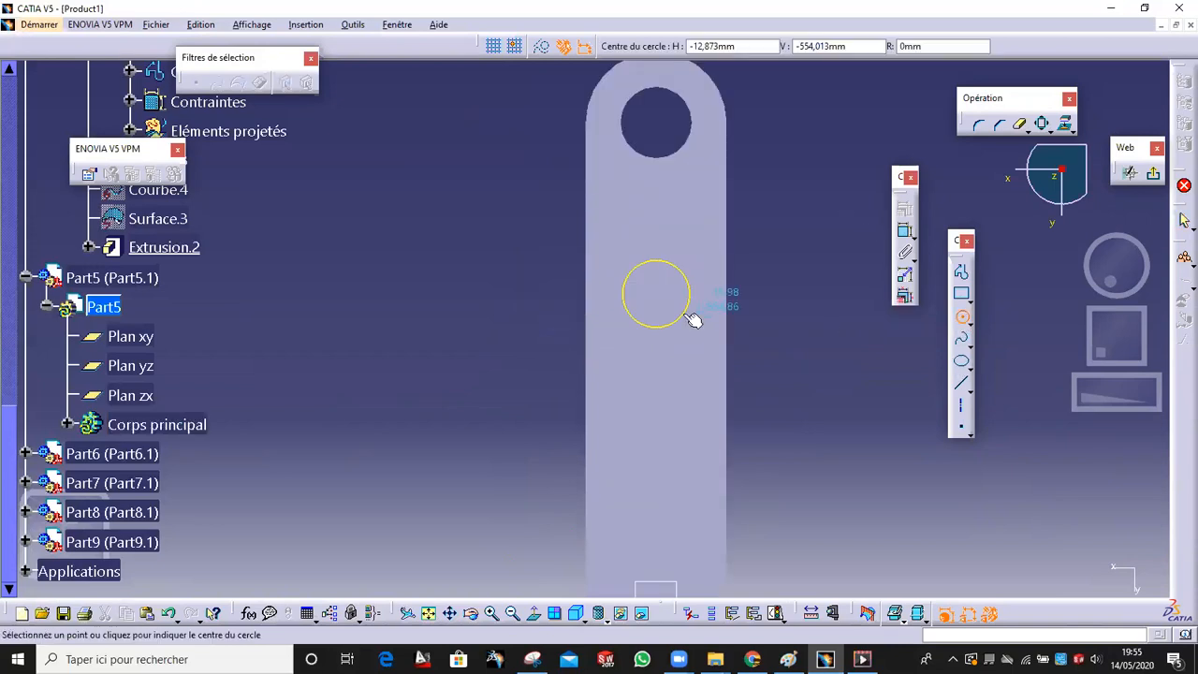
click(659, 293)
click(716, 316)
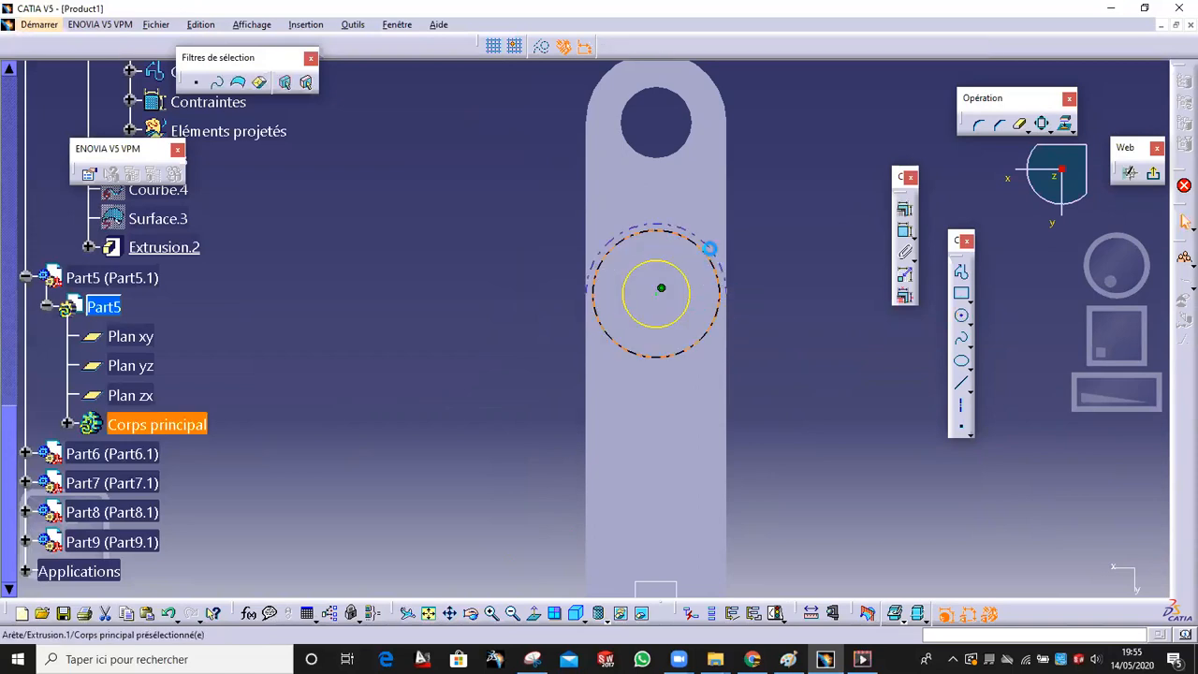
Constrain the outer circle as coincident with the link's rounded end edge and exit the sketch
click(905, 211)
click(981, 298)
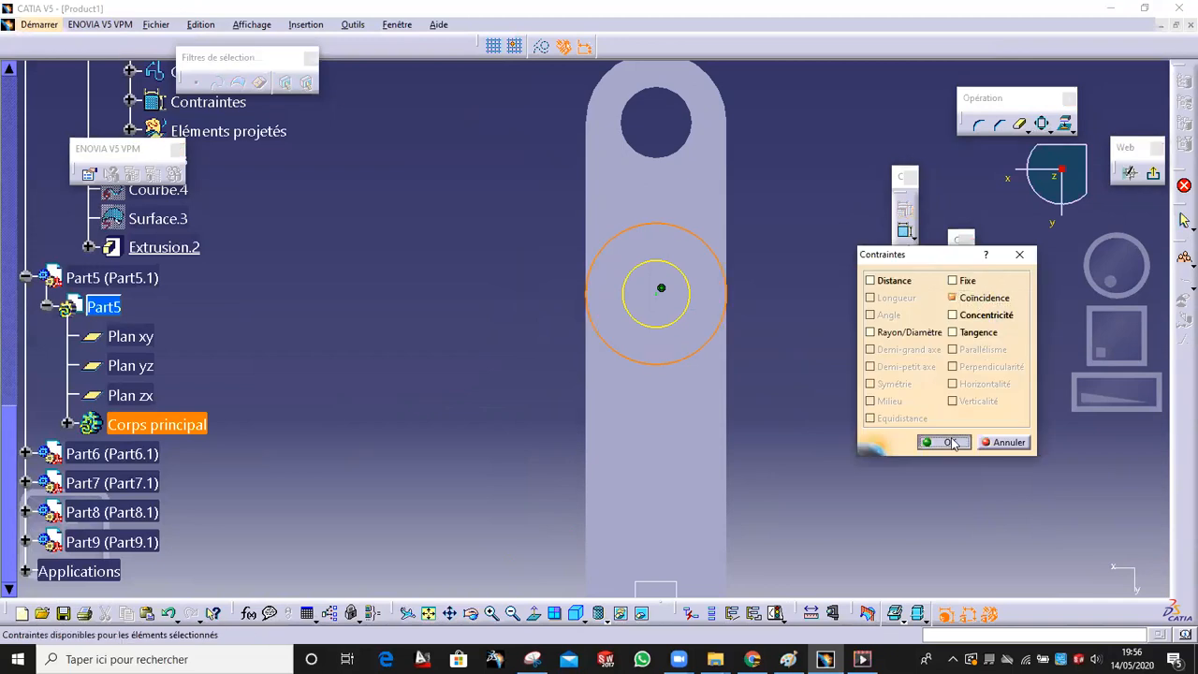
click(950, 443)
middle_drag(569, 415, 912, 328)
click(1153, 173)
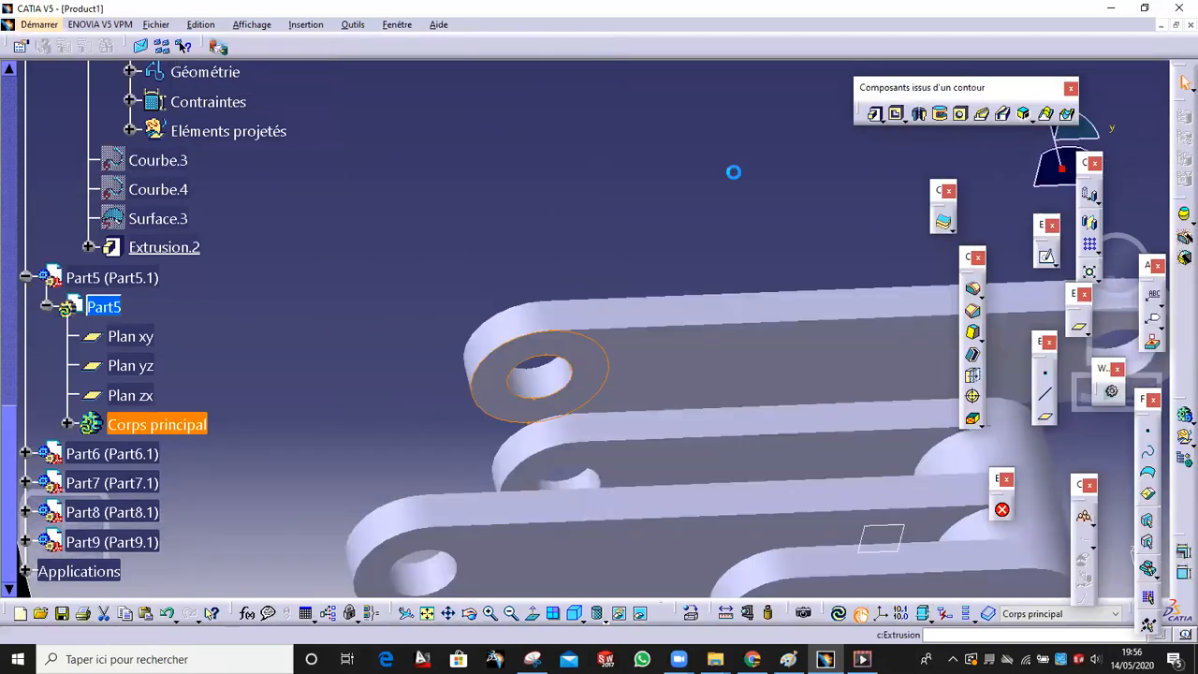
Extrude the ring profile with its first limit set to Jusqu'au plan, ending on the middle link's top face
middle_drag(647, 233, 526, 350)
click(1068, 202)
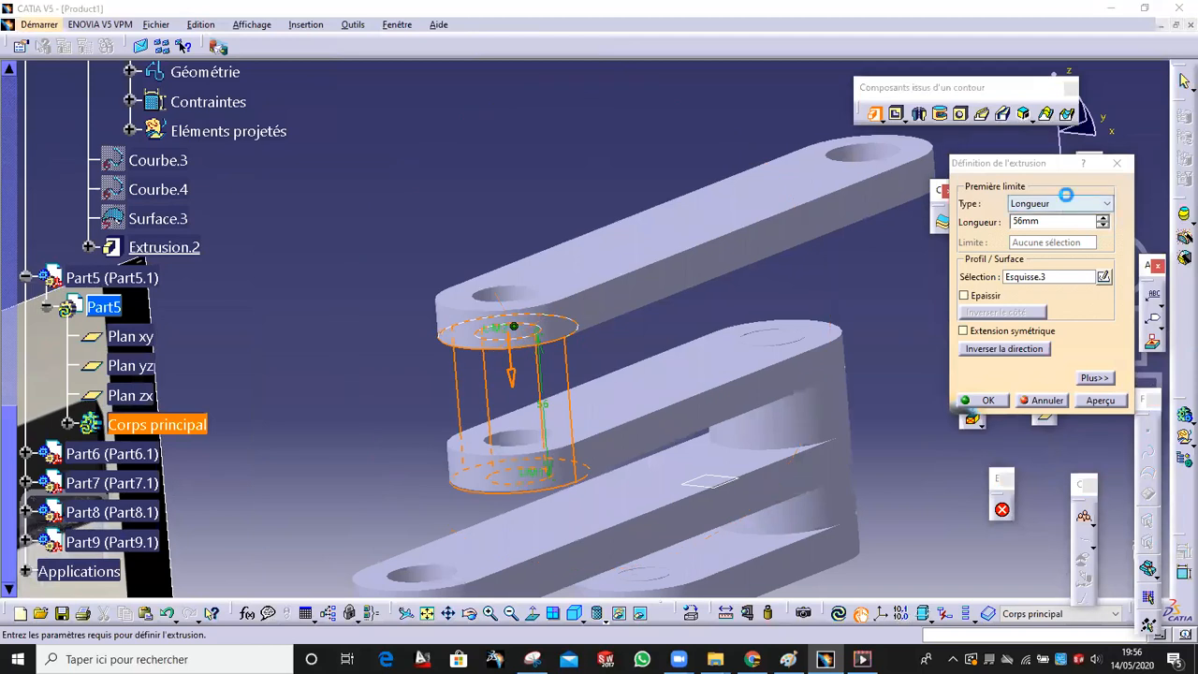
click(1058, 249)
middle_drag(671, 365, 599, 347)
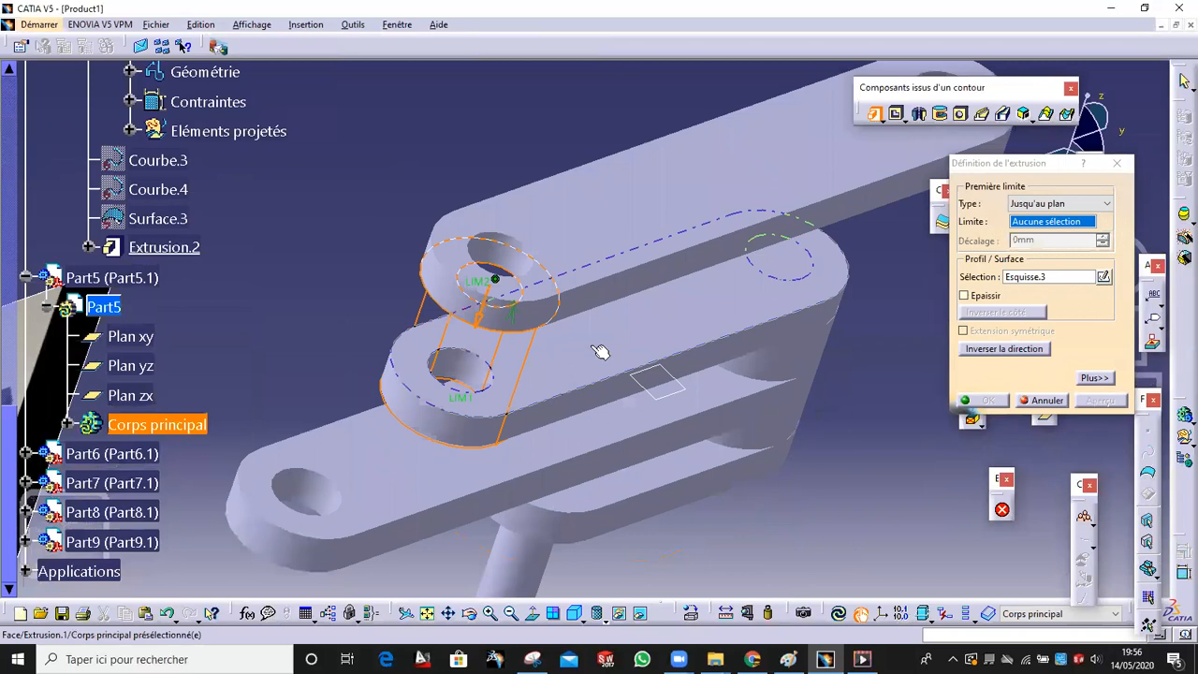
click(599, 348)
click(990, 400)
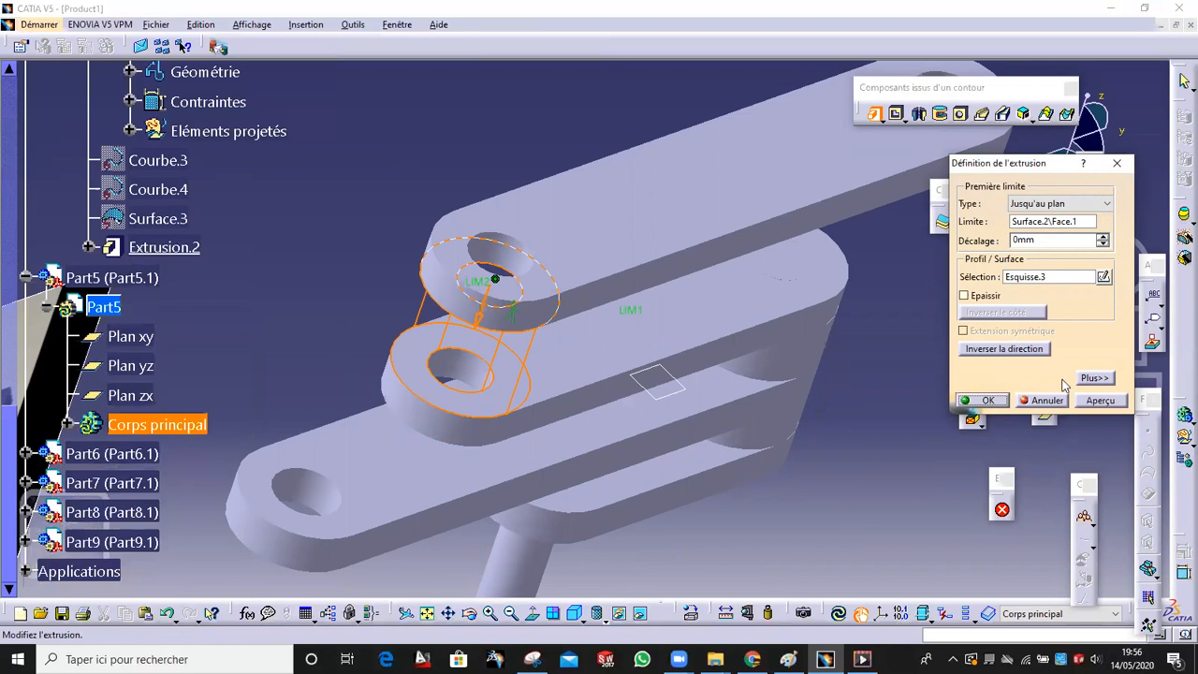
Set the ring extrusion's second limit to Jusqu'au plan at the upper link's top face and complete the boss
click(1092, 378)
click(1137, 204)
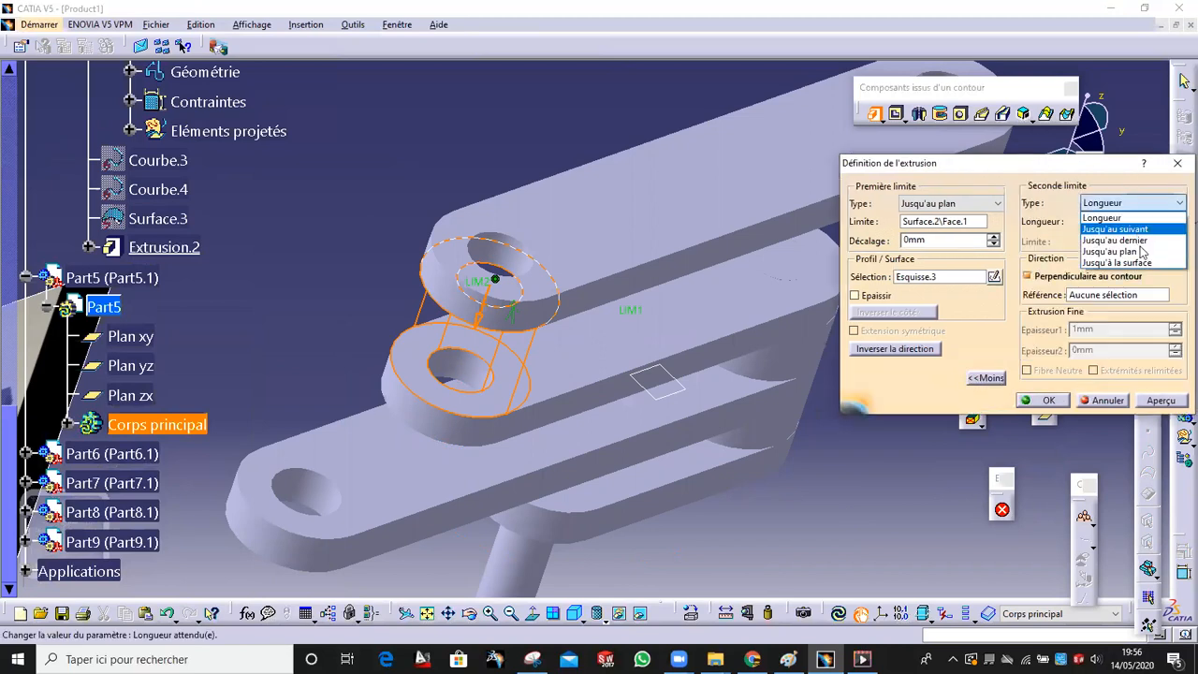
click(1141, 250)
click(711, 178)
click(1037, 400)
middle_drag(709, 364, 530, 377)
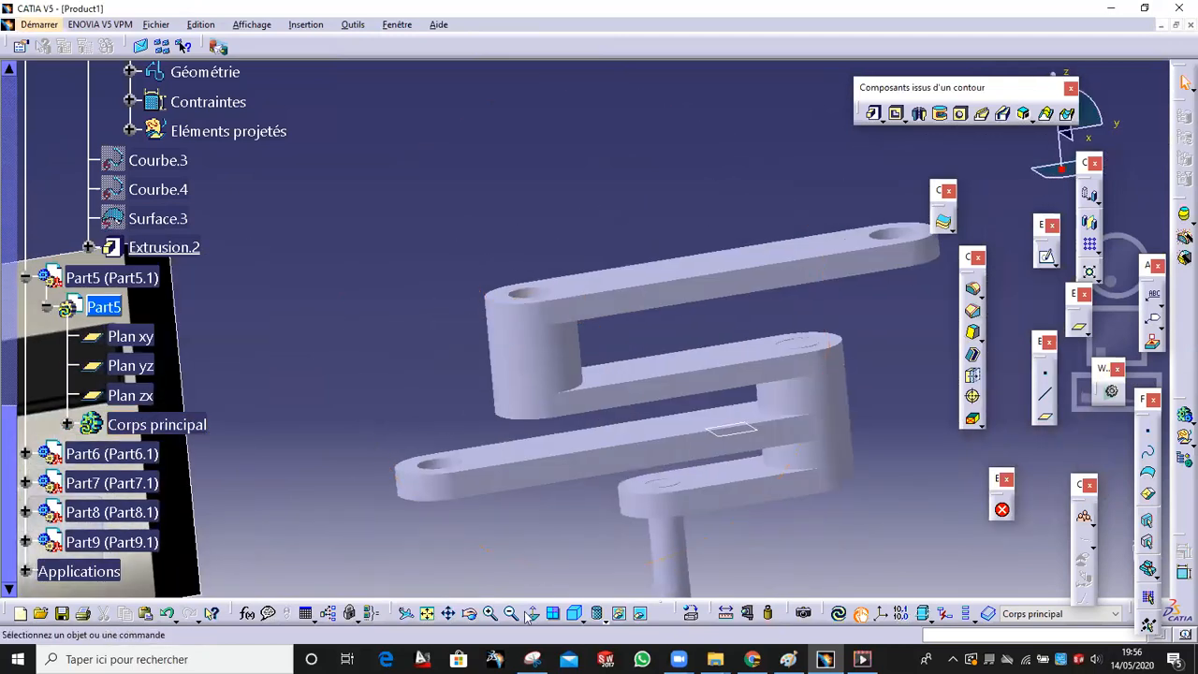
Inspect the assembly in realistic rendering with edges and return the display to realistic rendering with textures
click(599, 617)
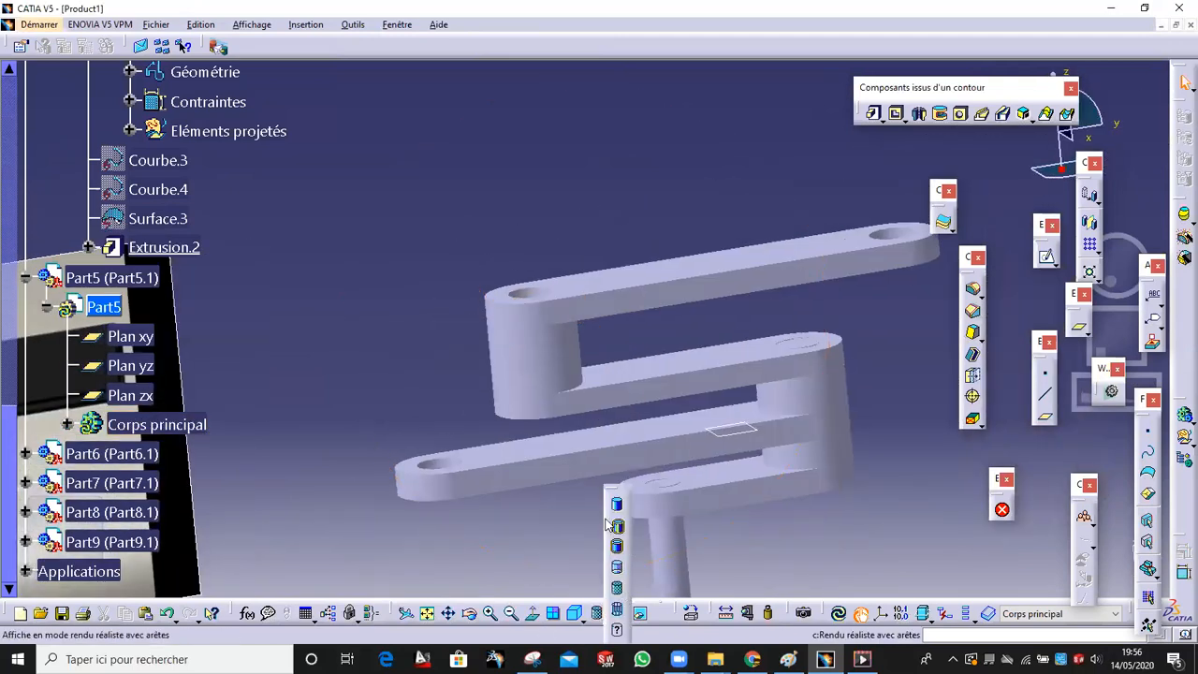
click(620, 550)
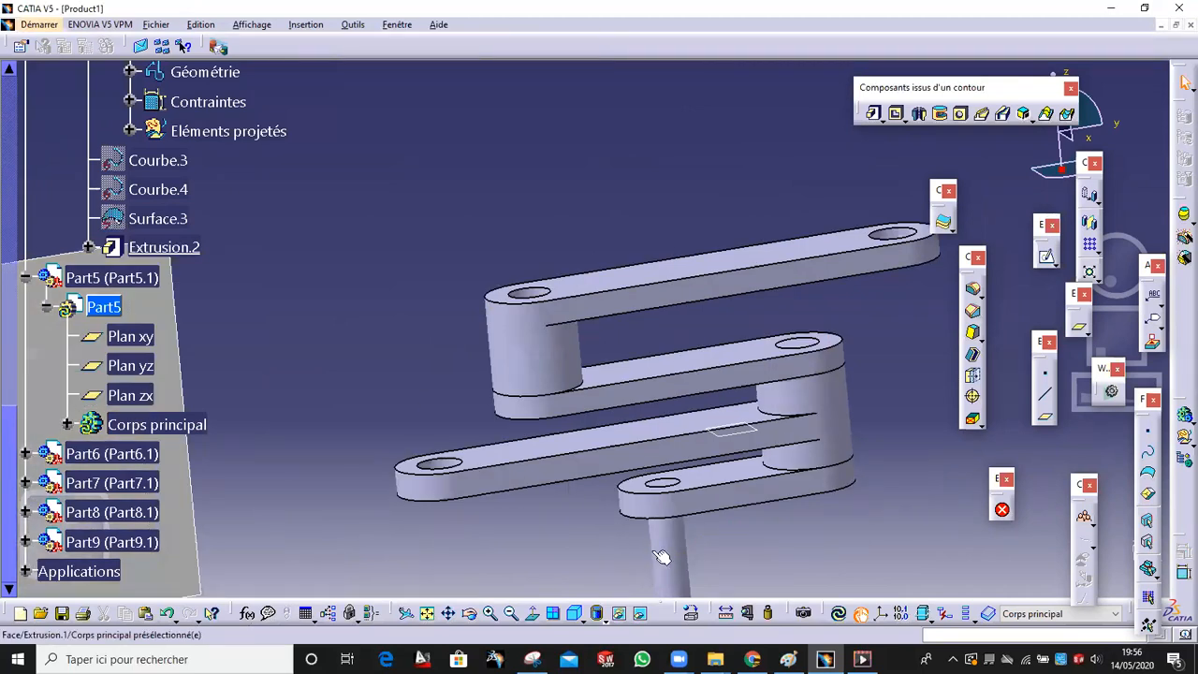
click(599, 617)
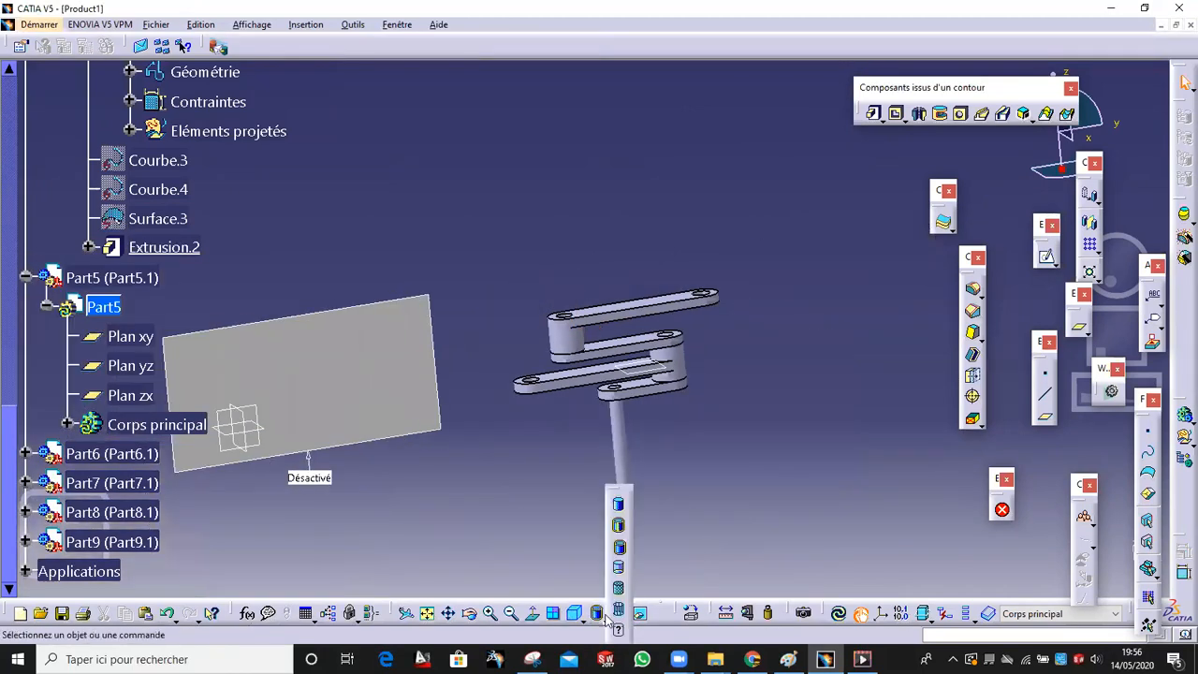
click(618, 588)
Activate Part6 for editing and start a sketch on the underside of the lower long link
middle_drag(510, 457, 595, 391)
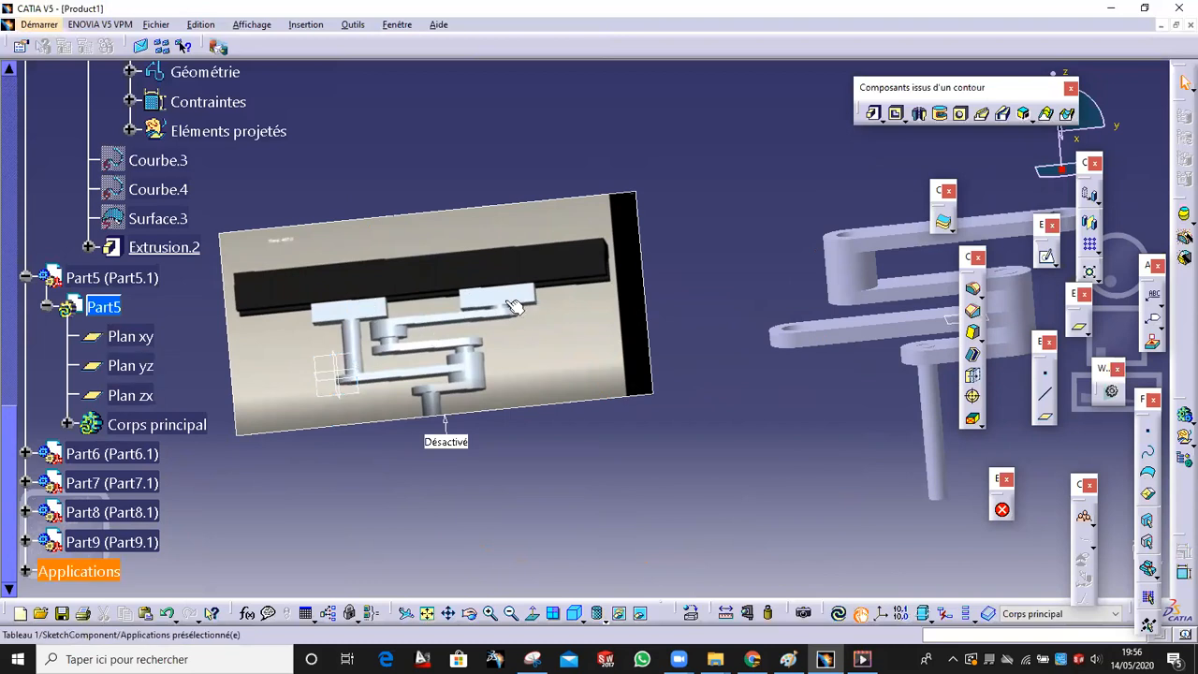
click(25, 453)
click(47, 483)
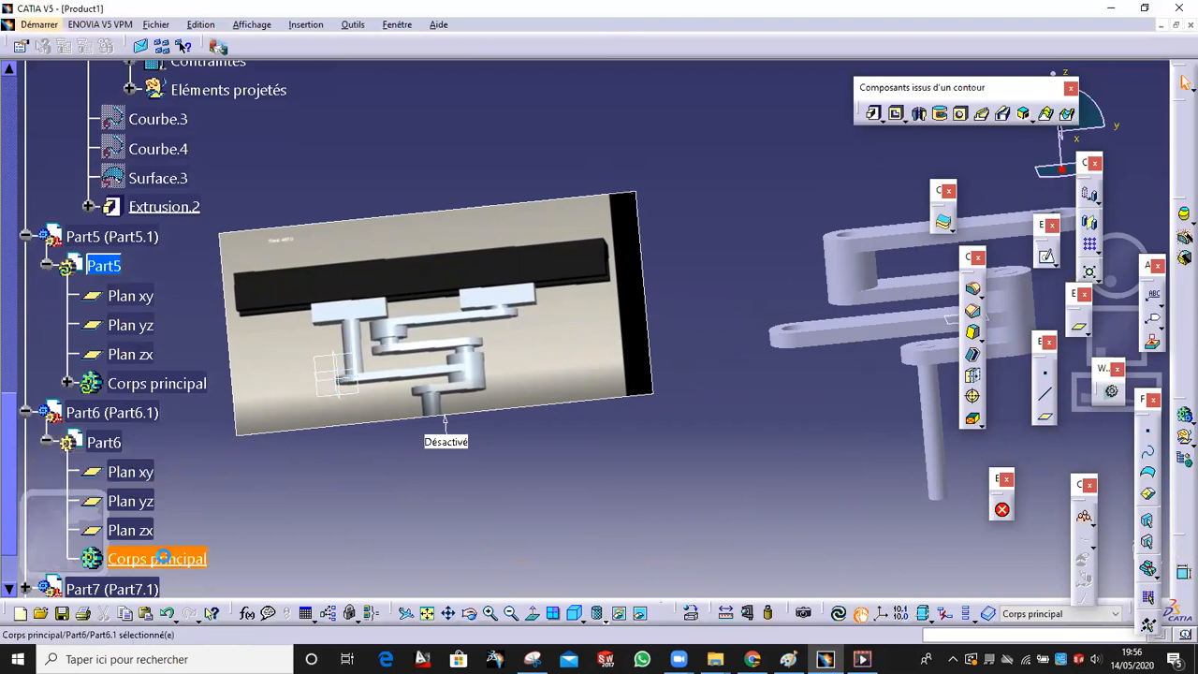
middle_drag(594, 329, 634, 379)
click(674, 345)
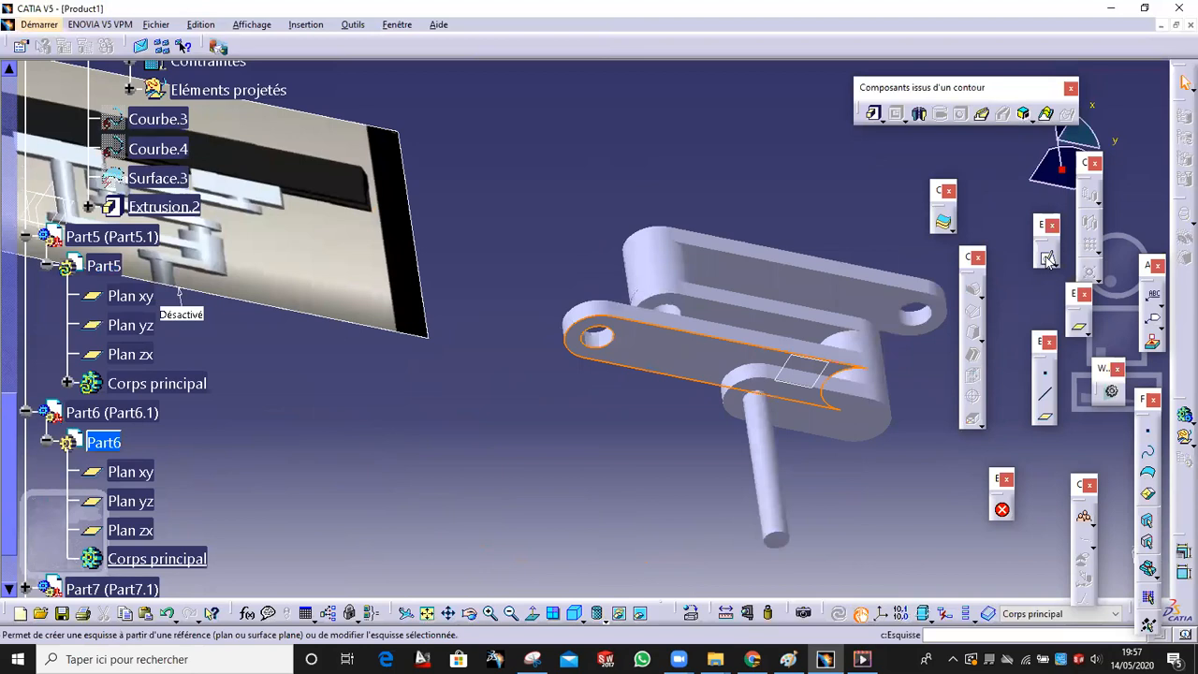
click(1047, 259)
Project the edge of the hole at the lower long link's free end into Part6's sketch and exit the sketch
middle_drag(738, 273, 706, 259)
middle_drag(601, 214, 627, 335)
right_click(616, 349)
click(633, 415)
middle_drag(490, 295, 651, 272)
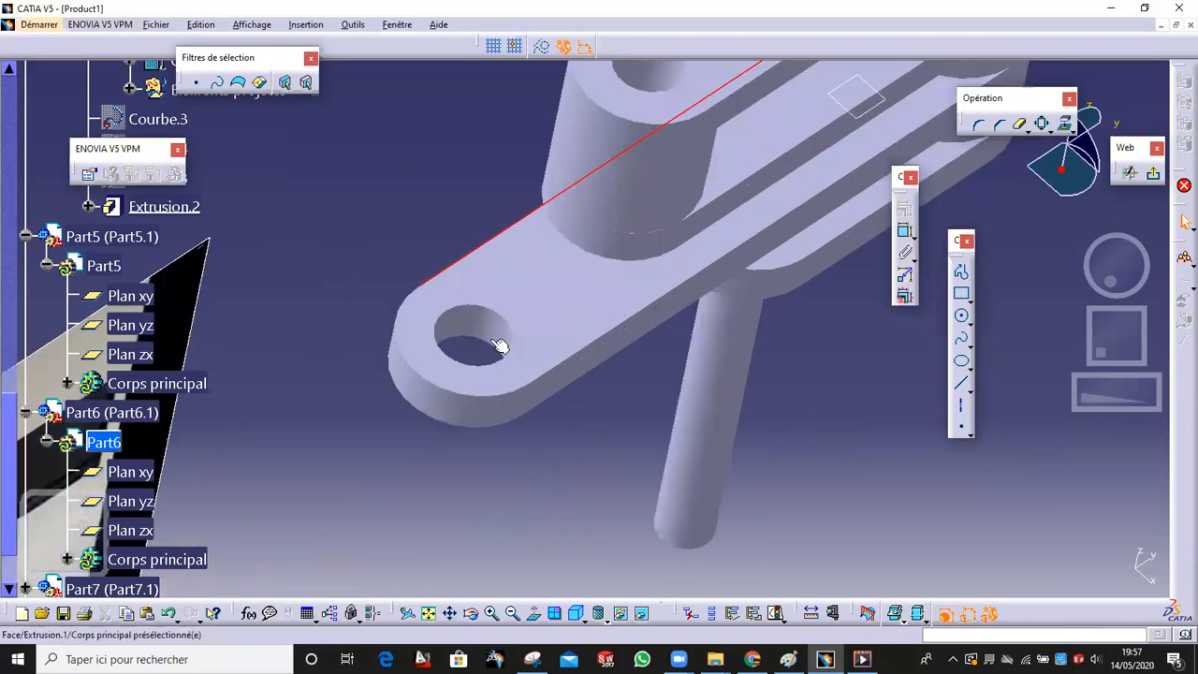
click(494, 312)
click(1064, 126)
middle_drag(617, 408, 658, 355)
click(1153, 173)
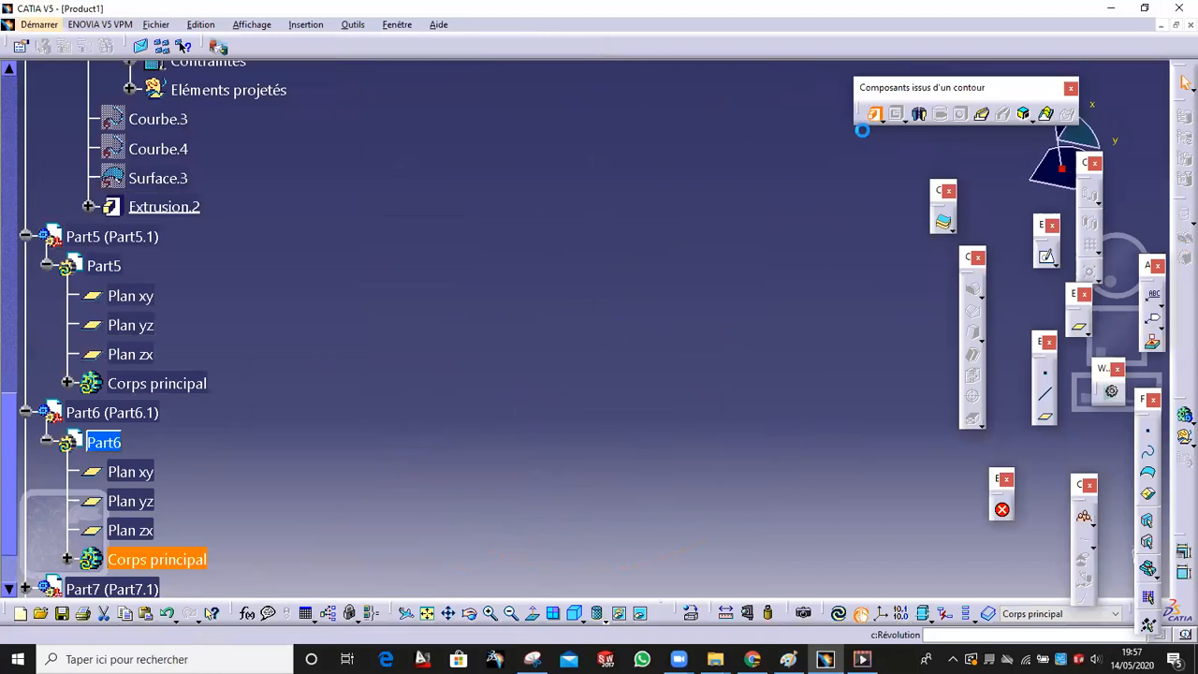
Extrude Part6's circular sketch upward to slightly more than 150 mm, forming a pin taller than the upper arm
click(428, 614)
middle_drag(642, 342, 621, 520)
middle_drag(650, 307, 636, 397)
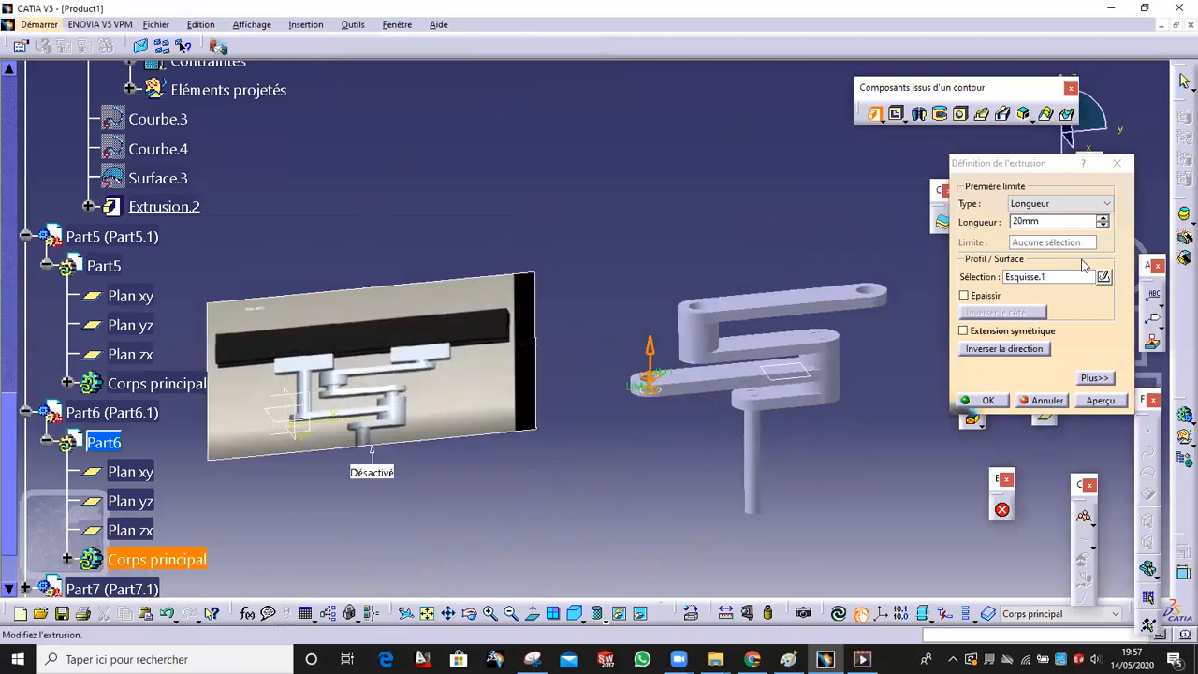
click(1104, 218)
drag(1103, 220, 1103, 220)
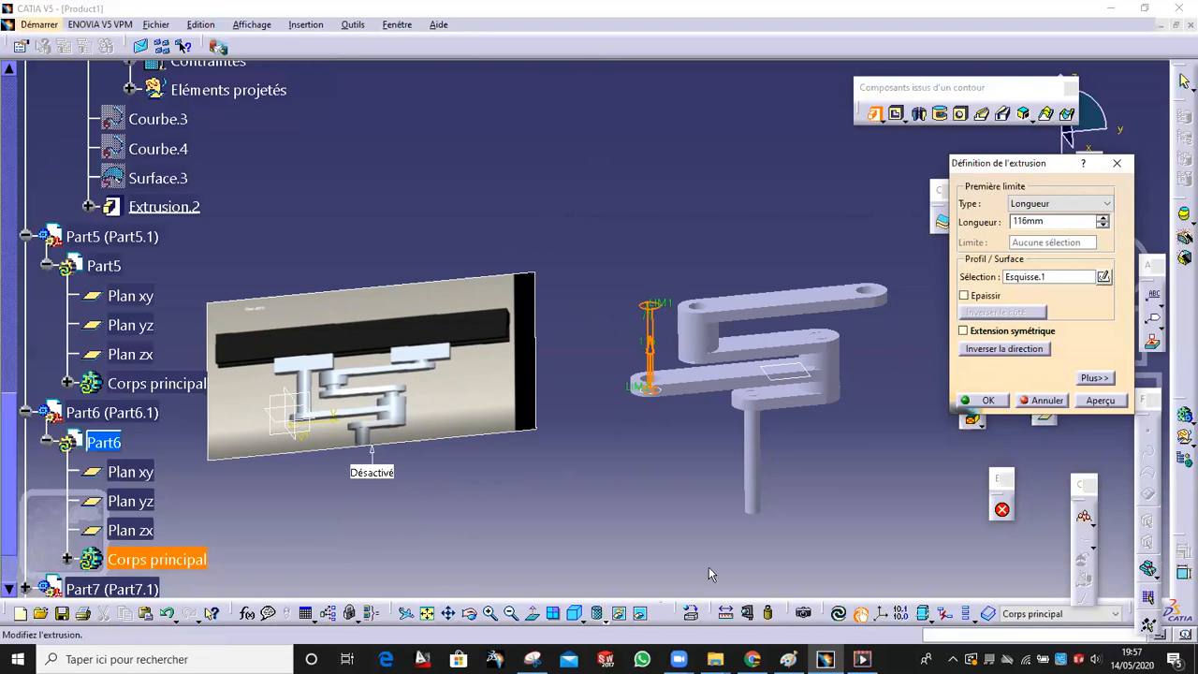
middle_drag(724, 477, 758, 367)
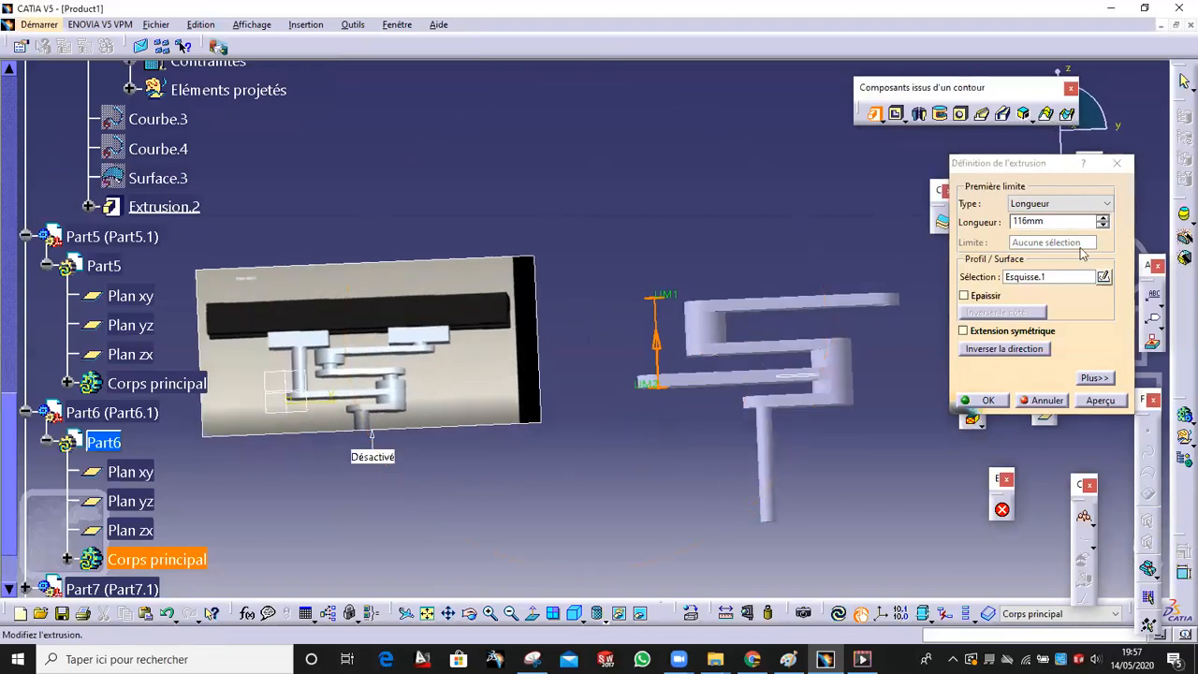
drag(1104, 220, 1104, 220)
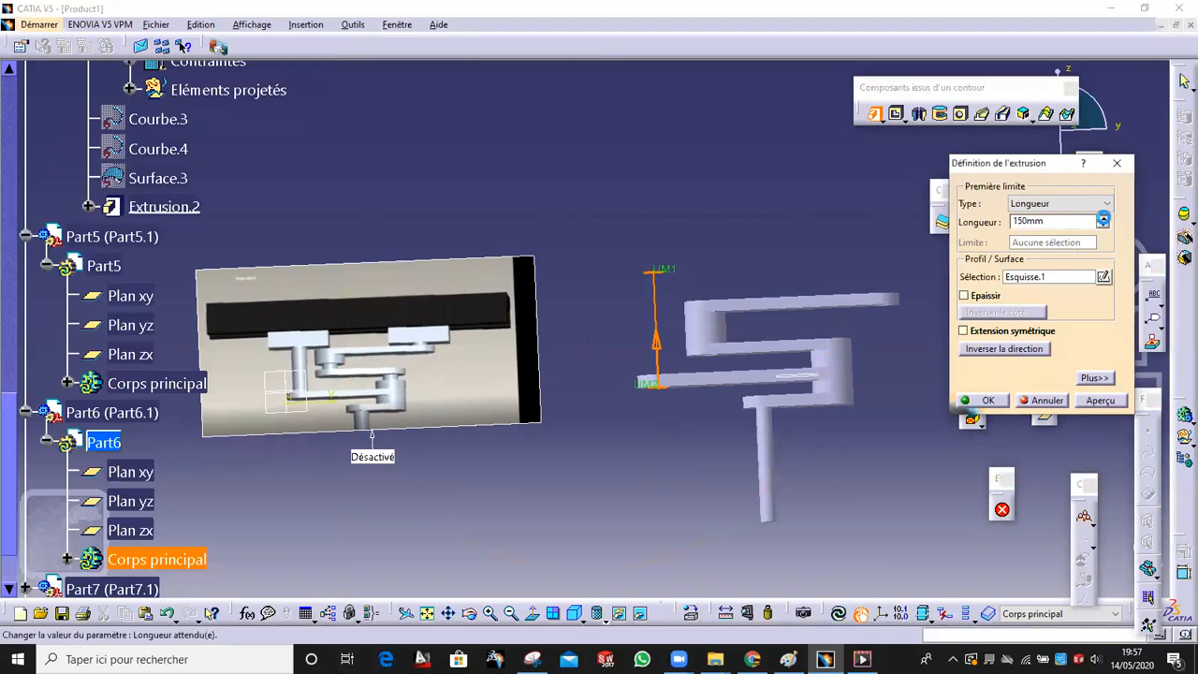
click(1104, 220)
click(1103, 220)
click(987, 400)
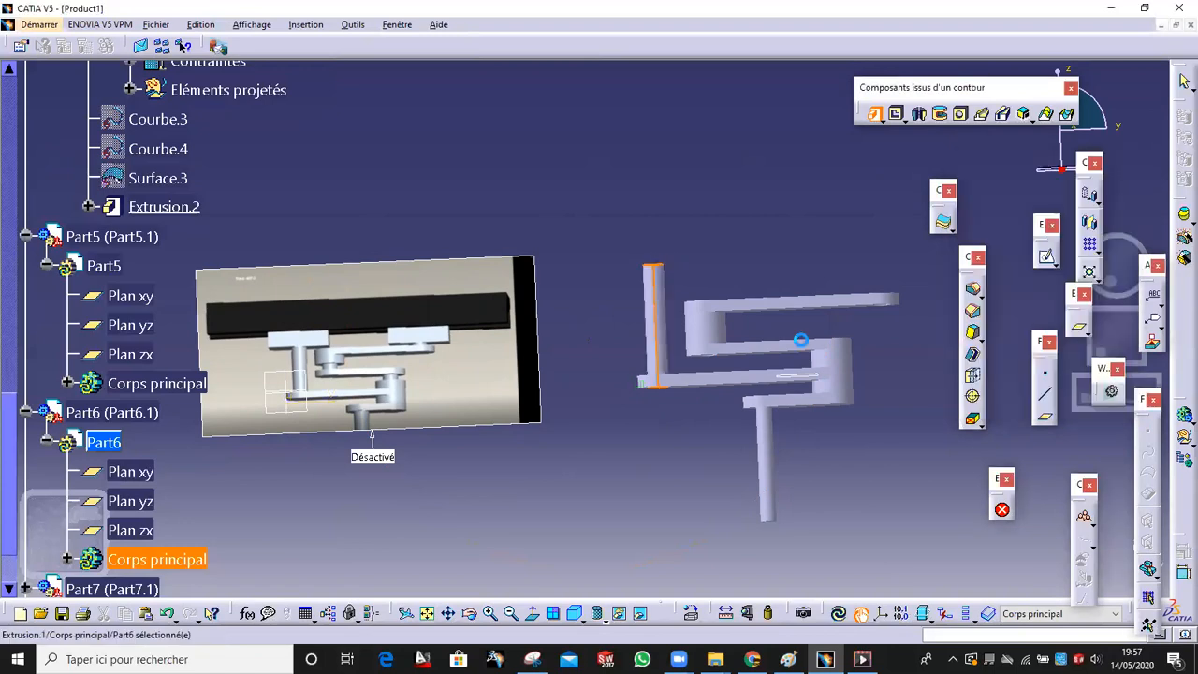
middle_drag(622, 359, 447, 470)
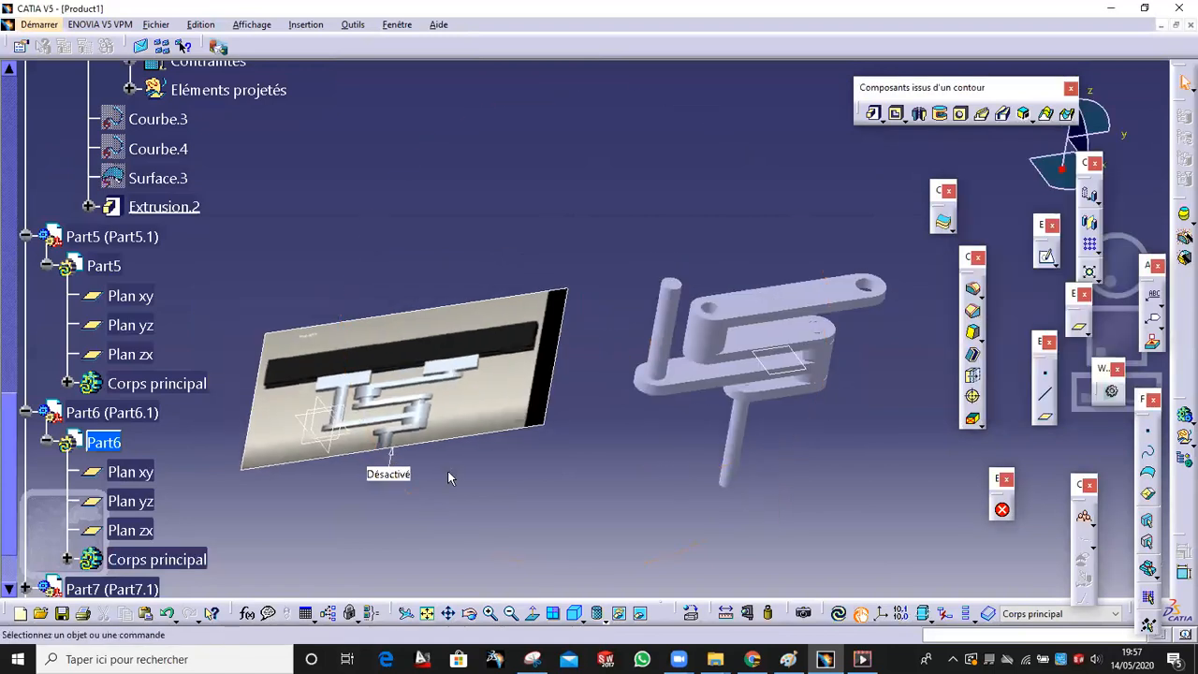
Expand Part7 in the specification tree and activate its Corps principal for editing
scroll(136, 520, down, 3)
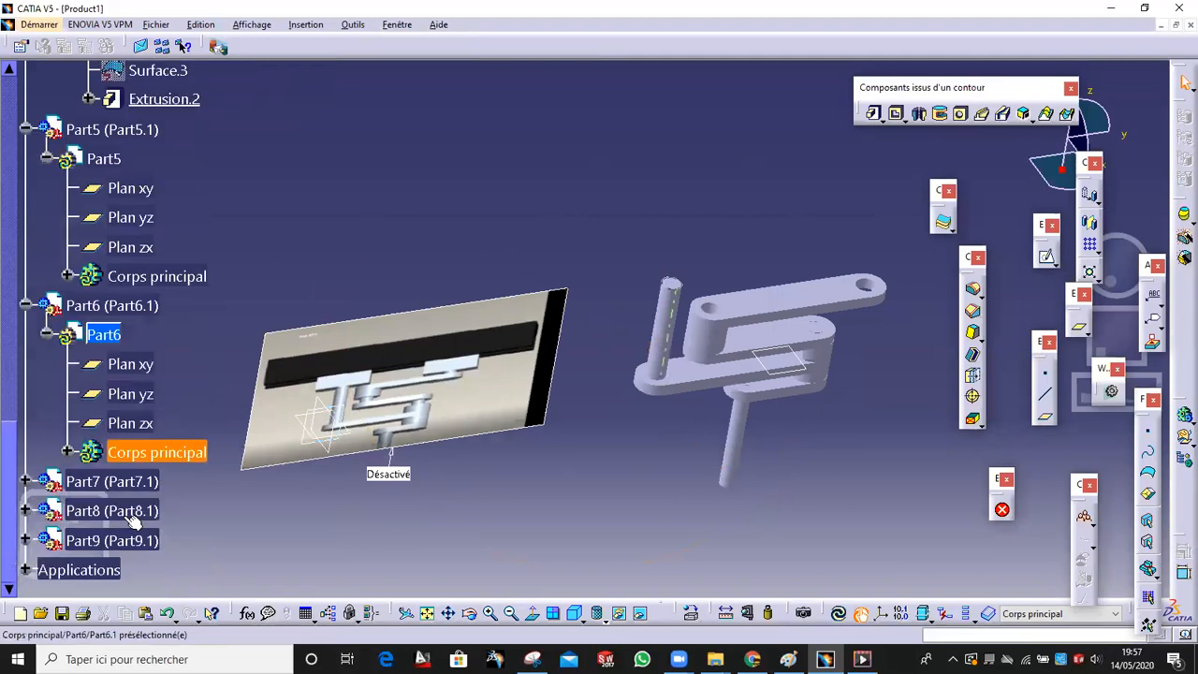
click(25, 481)
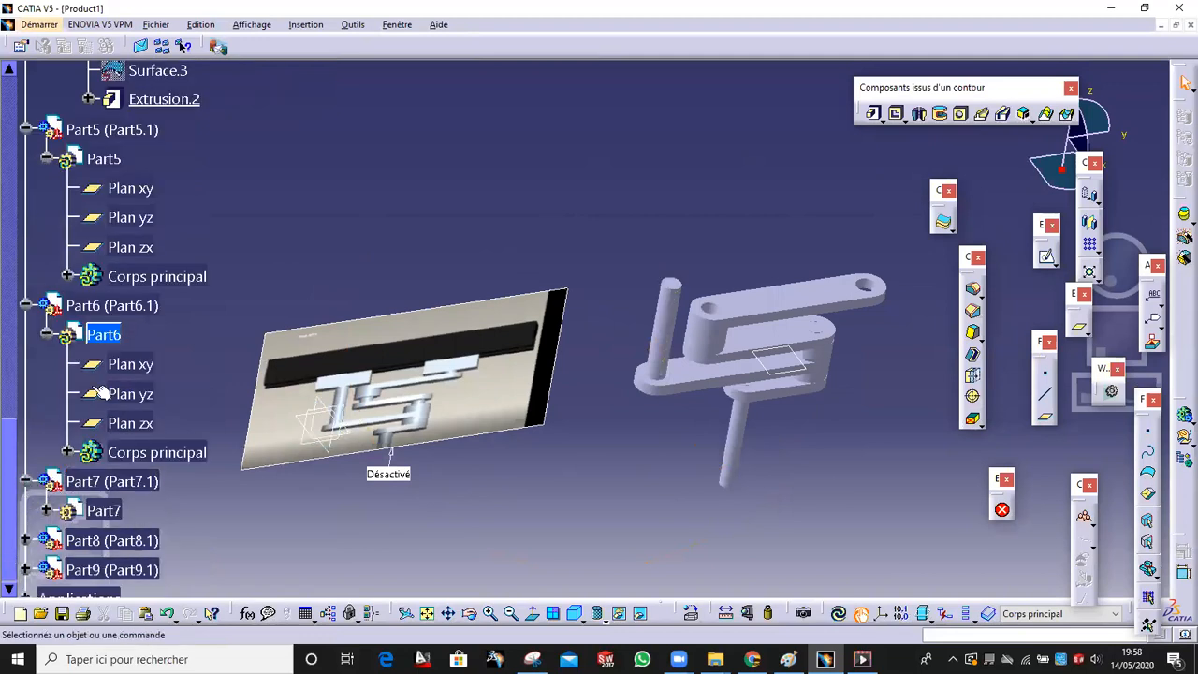
scroll(84, 412, down, 2)
click(45, 457)
click(190, 558)
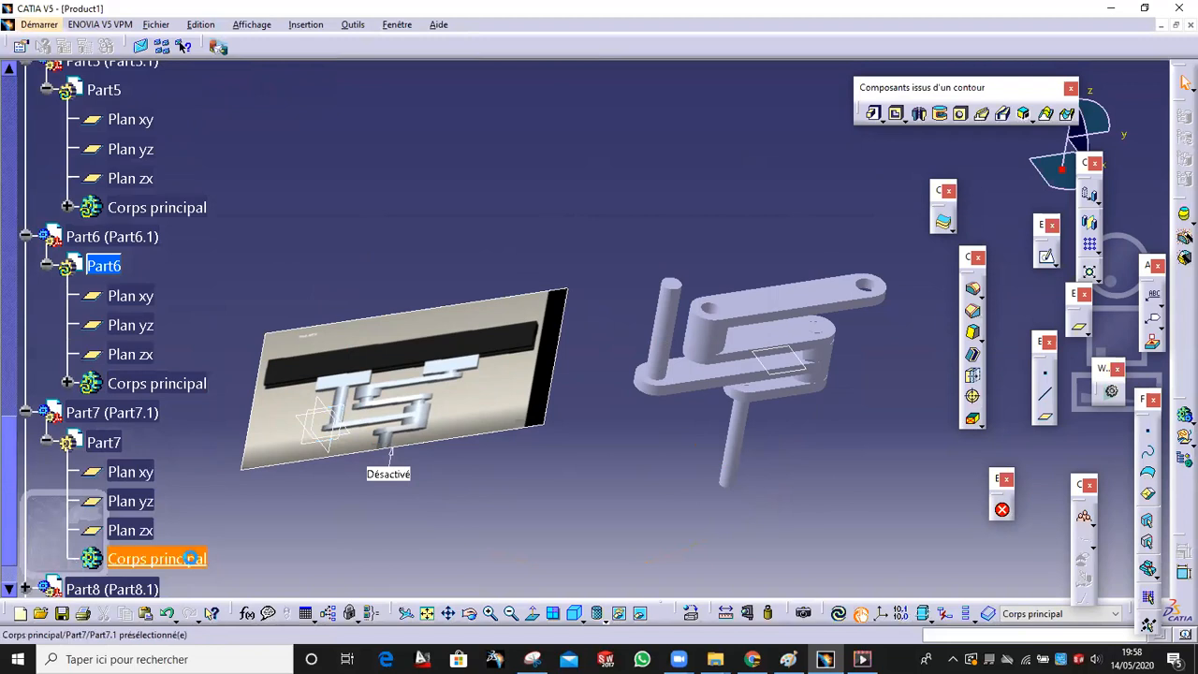
double_click(190, 557)
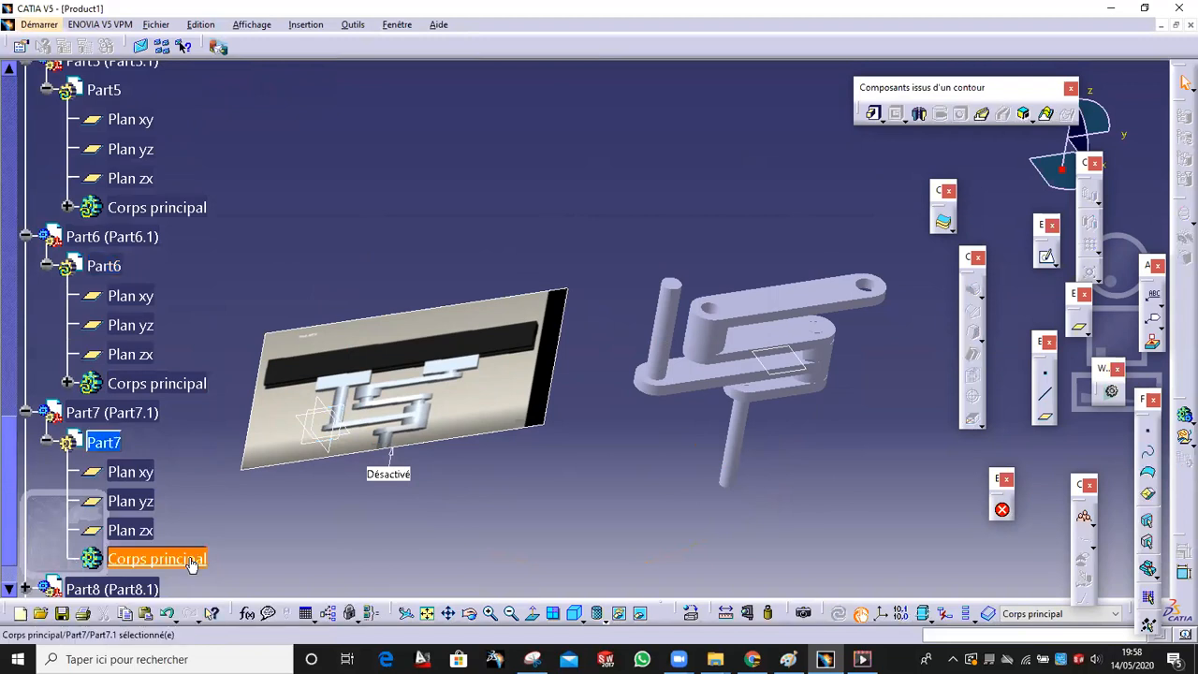
Open a sketch on the pin's end face and display the model shaded with edges, without smooth edges
middle_drag(690, 369, 657, 461)
middle_drag(684, 321, 645, 465)
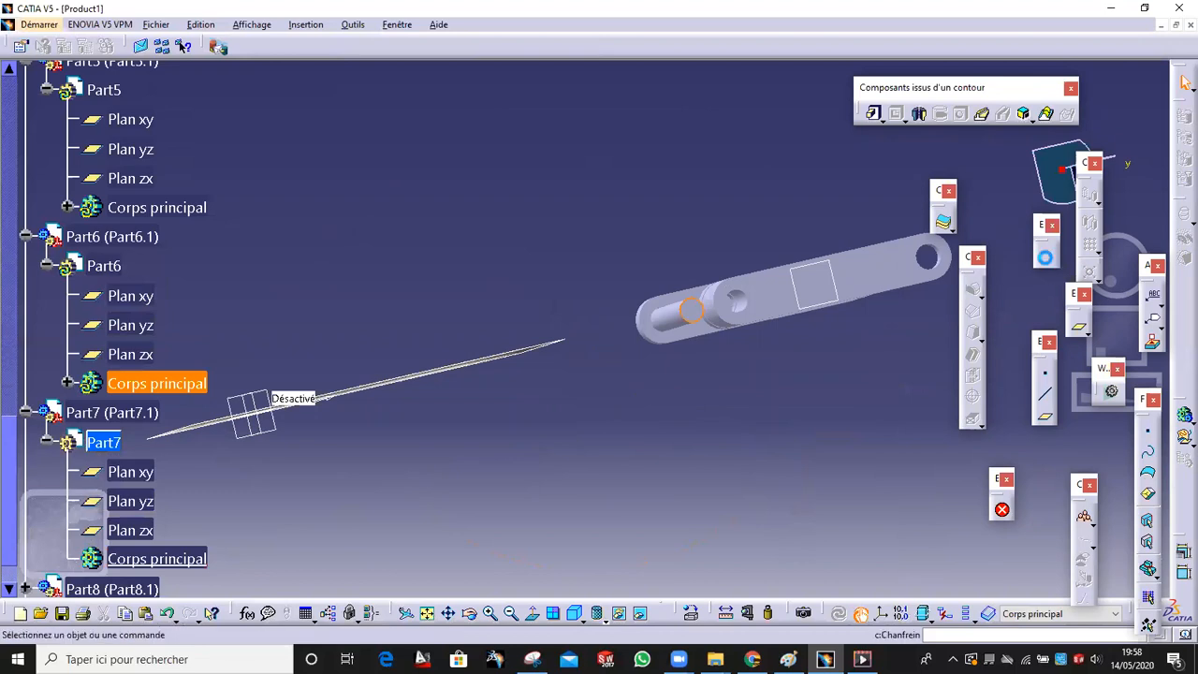
middle_drag(755, 220, 750, 421)
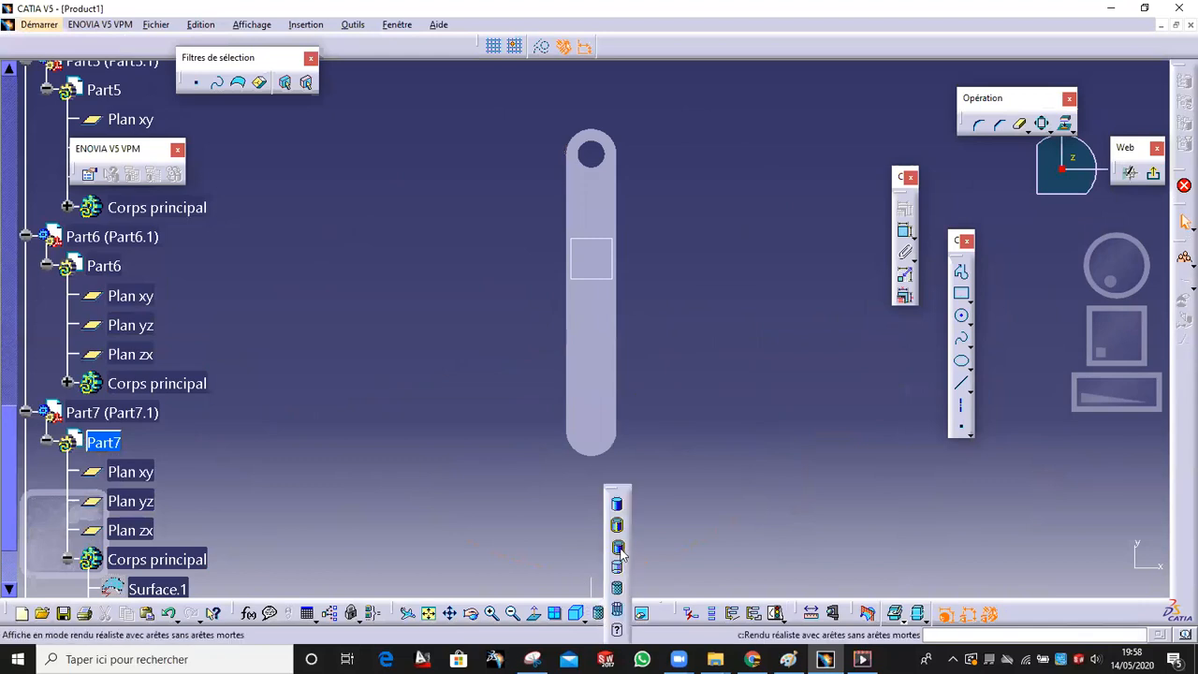
click(618, 549)
Project the pin's circular end face into the sketch and view the sketch plane face-on
middle_drag(507, 349, 602, 427)
click(600, 433)
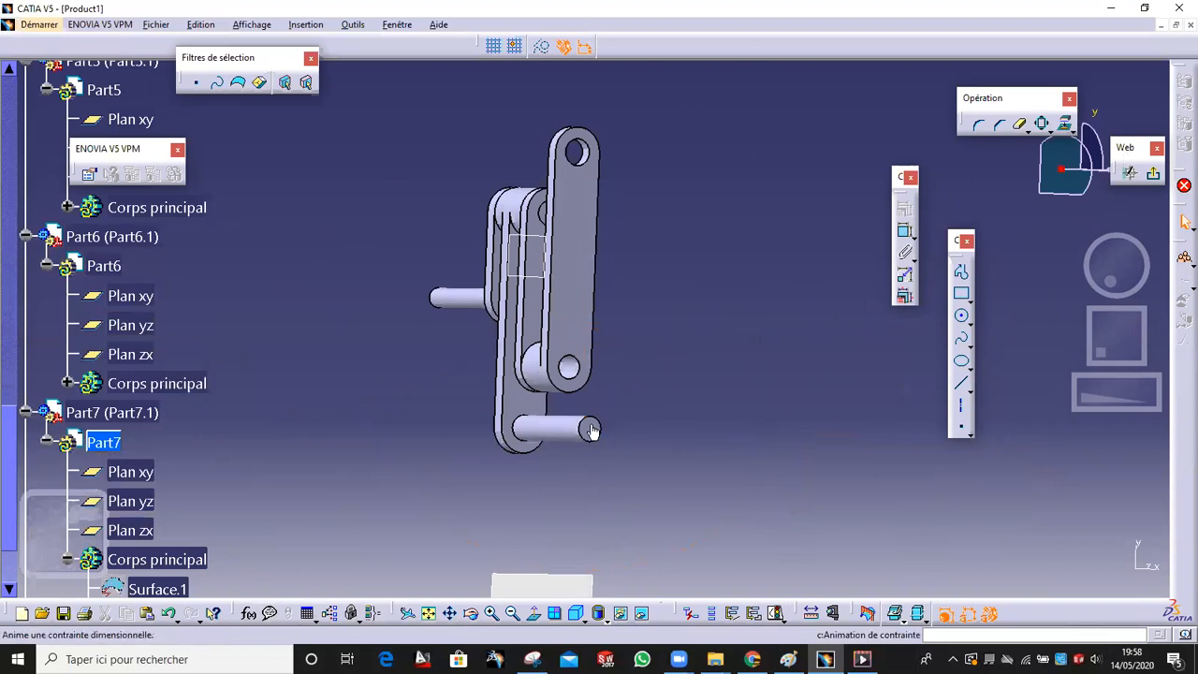
click(1067, 129)
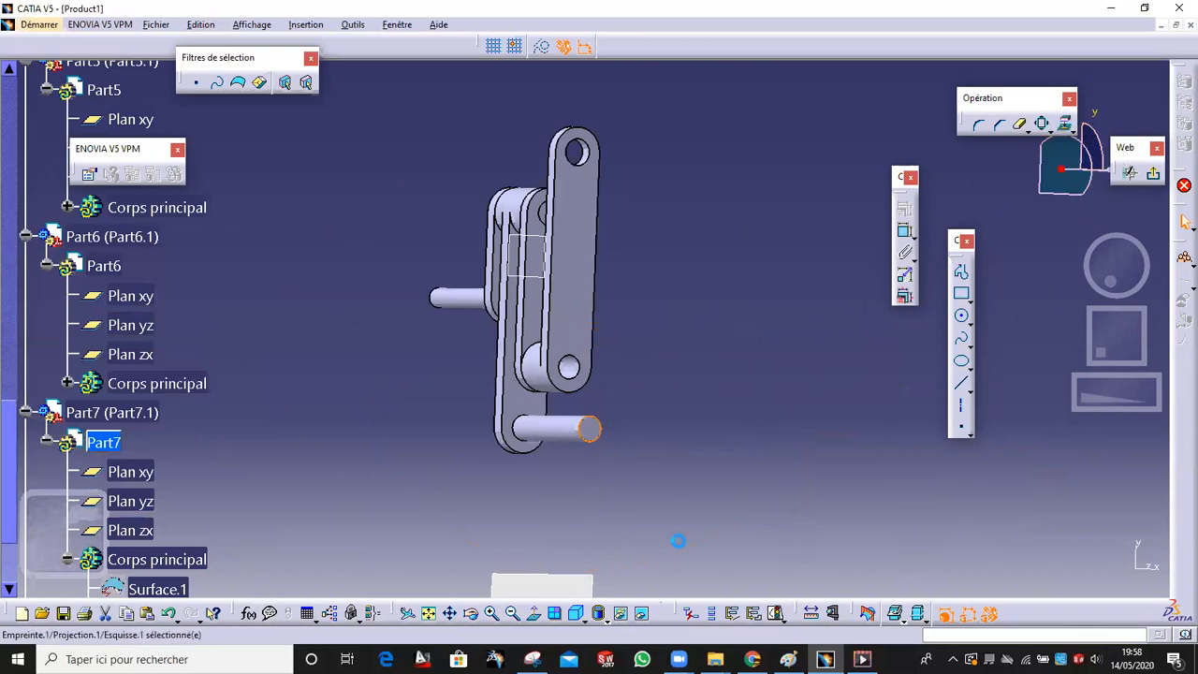
click(531, 613)
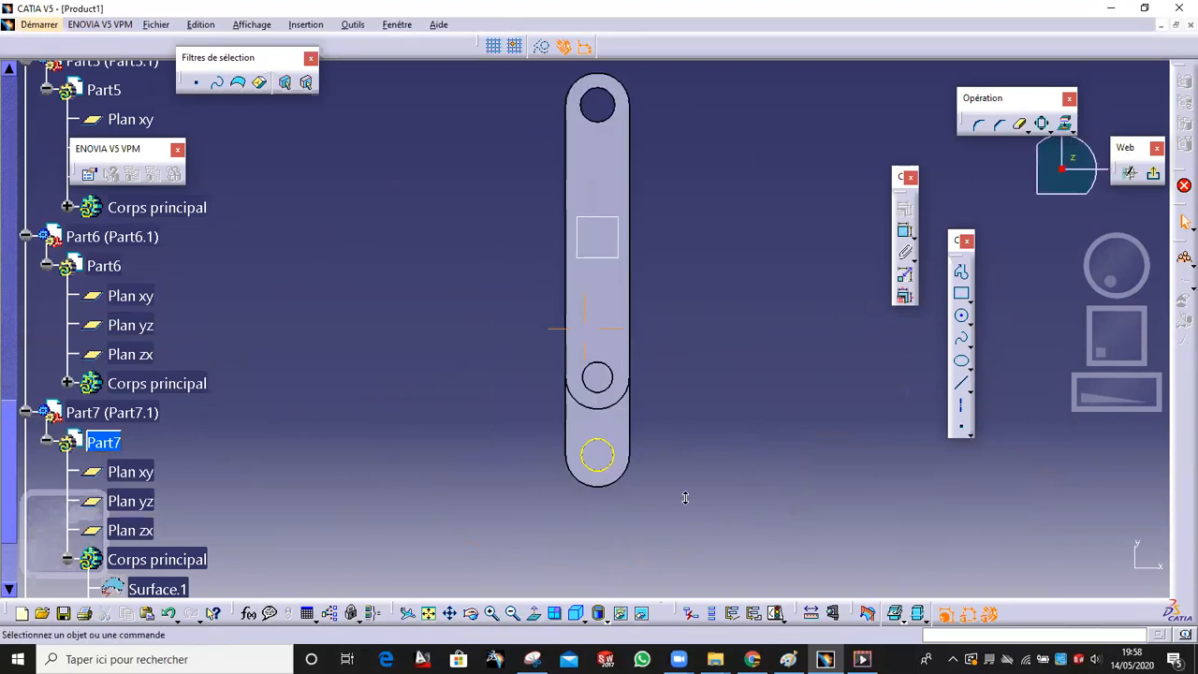
Sketch a centred rectangle about 56 mm wide and 93 mm high around the centre of the projected circle
click(961, 292)
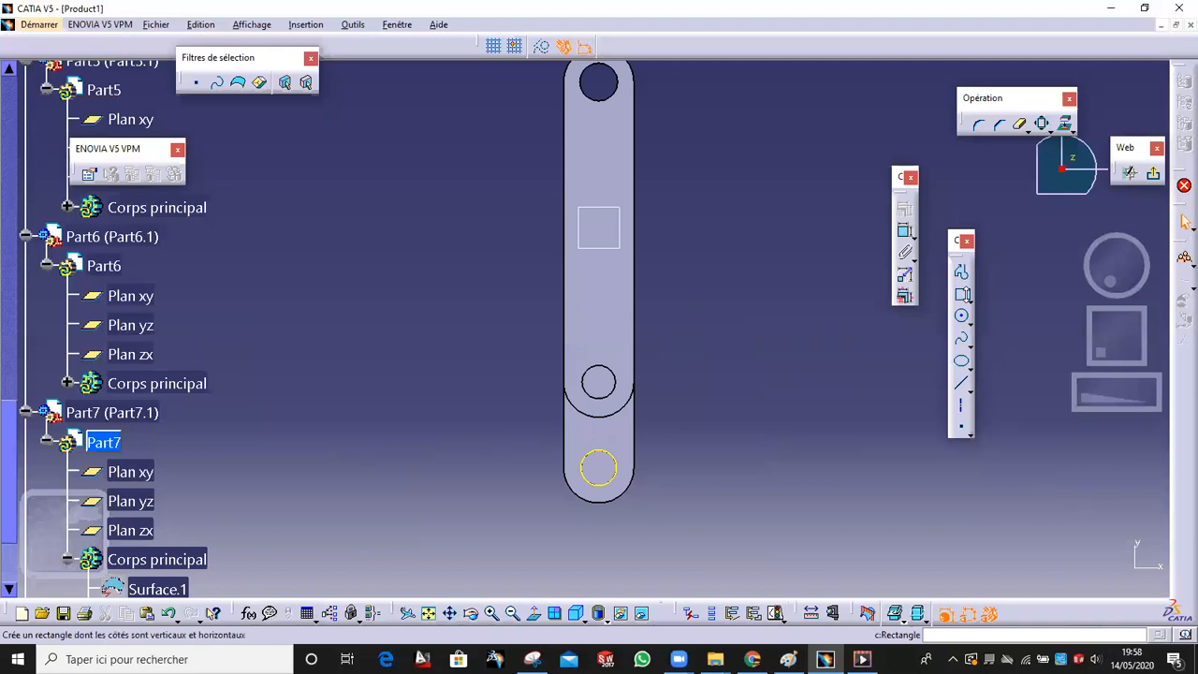
click(967, 298)
click(1142, 318)
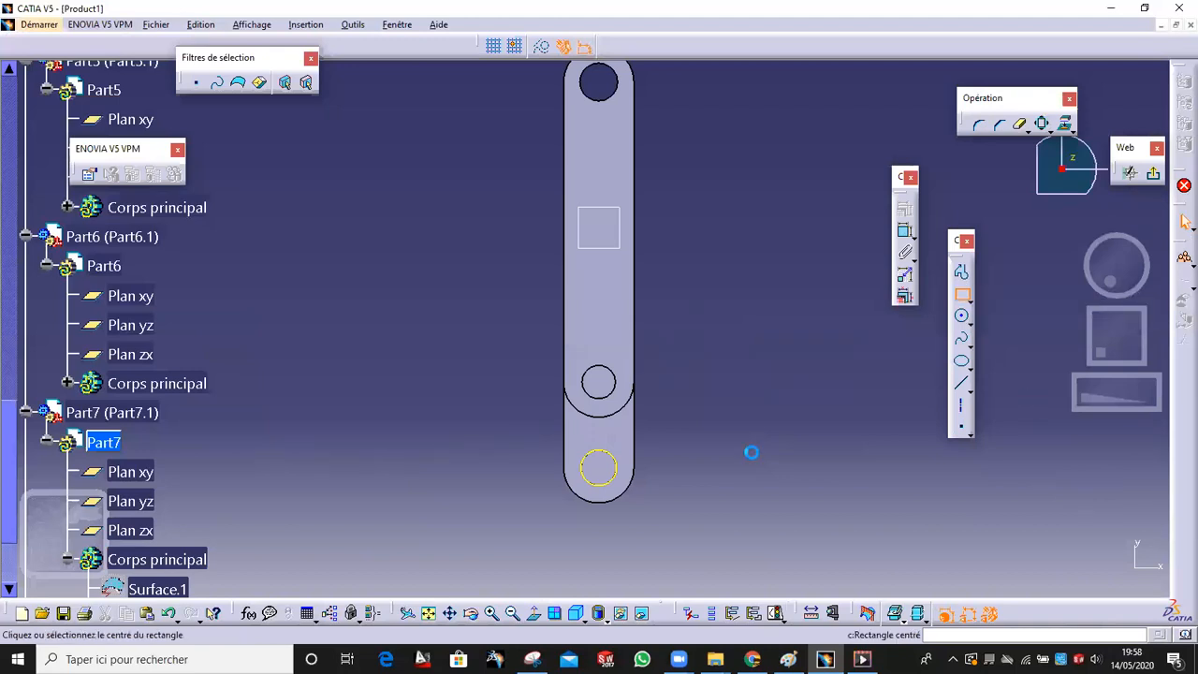
click(599, 468)
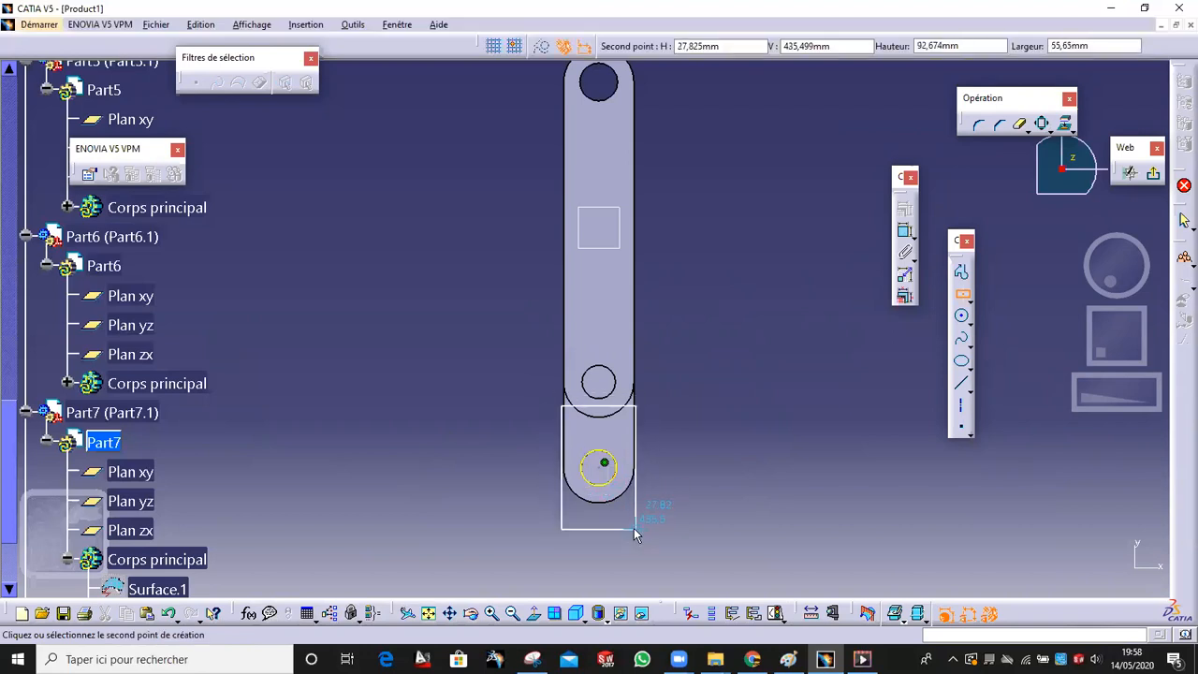
click(634, 528)
middle_drag(682, 490, 690, 441)
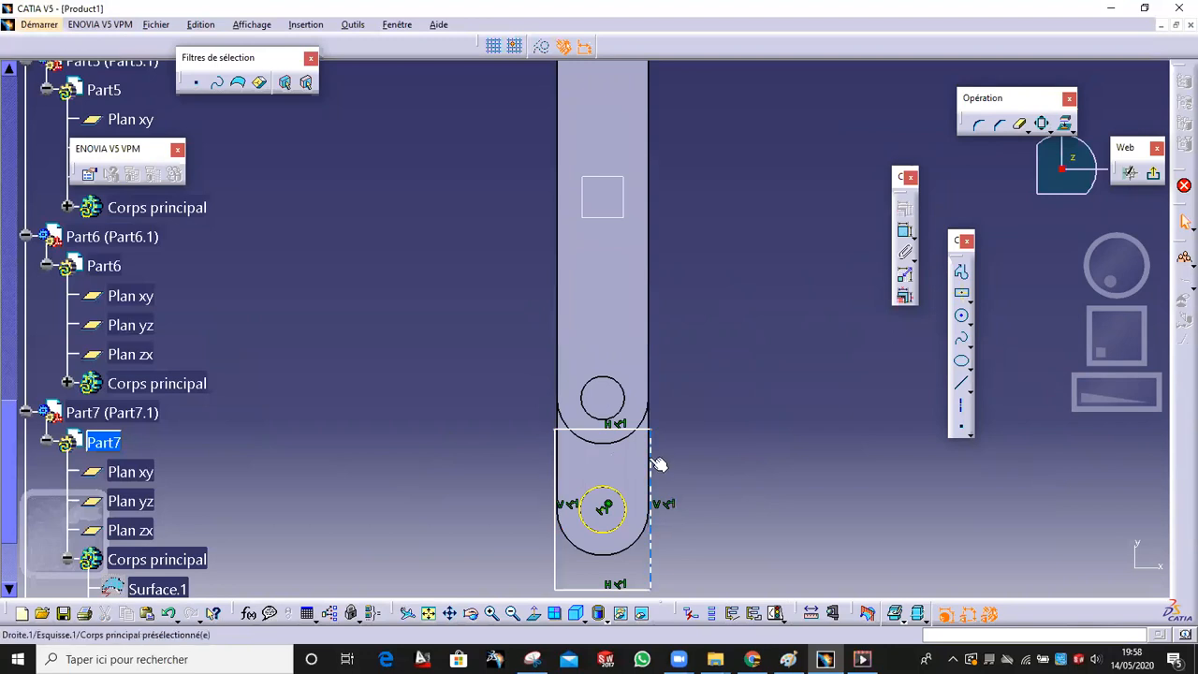
Constrain the rectangle's right vertical side to coincide with the arm's straight right edge
click(655, 462)
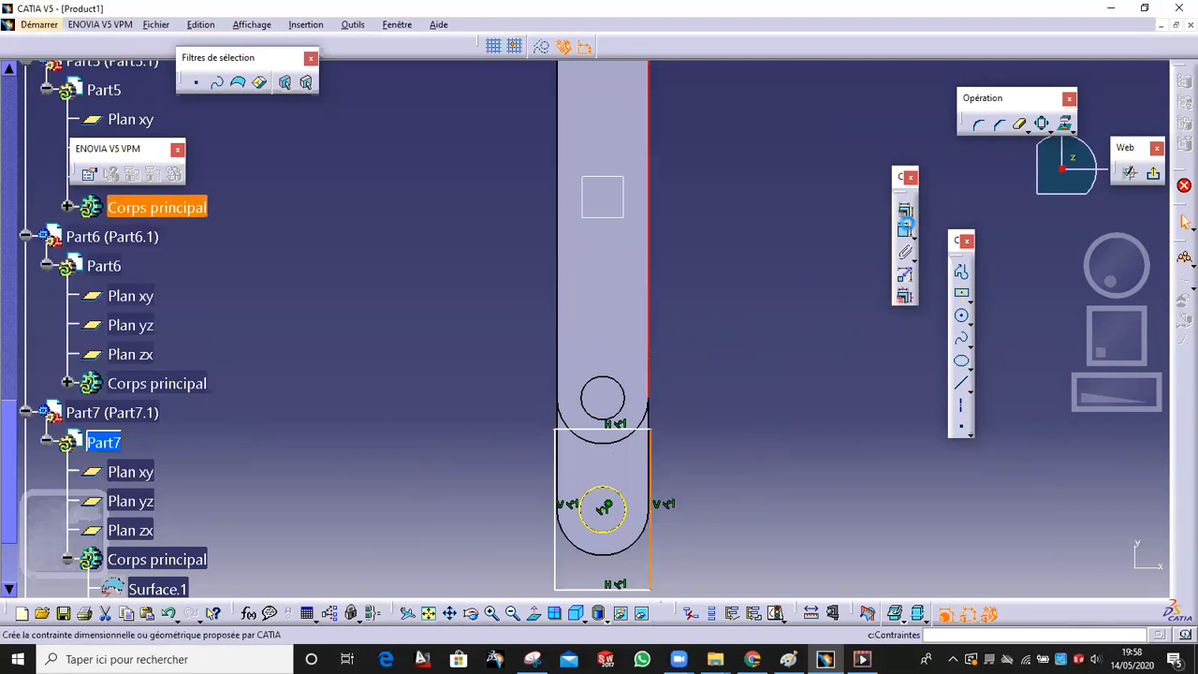
click(905, 209)
click(941, 441)
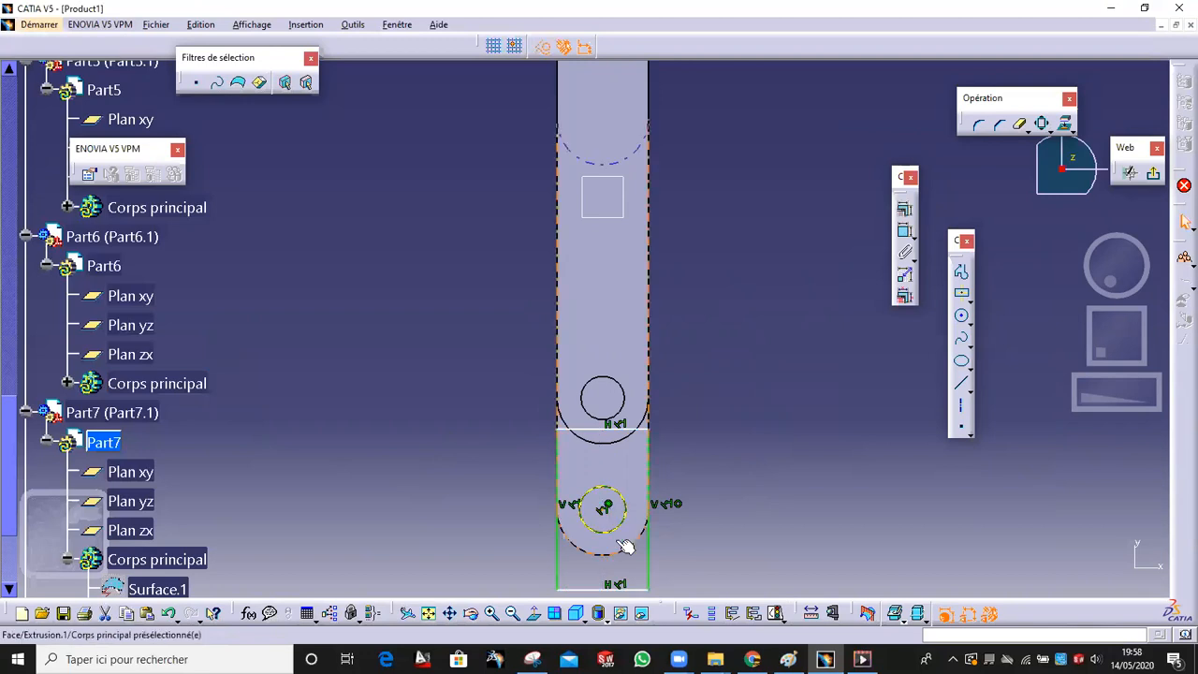
Apply a concentricity constraint between the rectangle's centre point and the projected circle
click(619, 495)
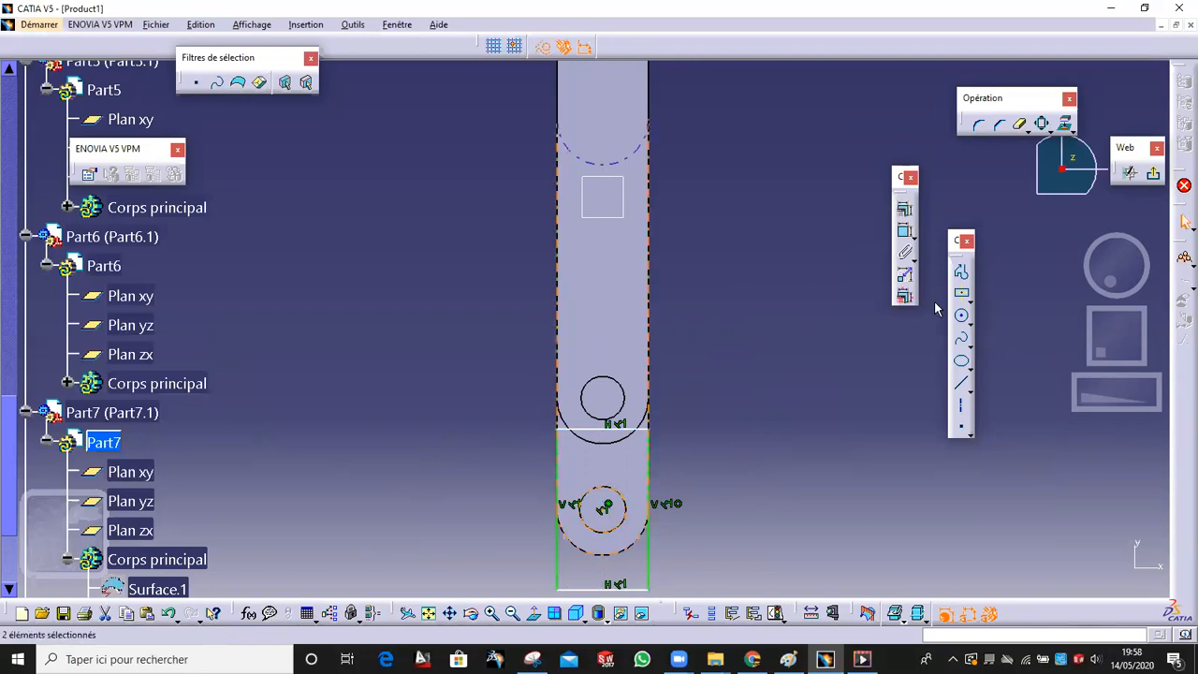
click(905, 230)
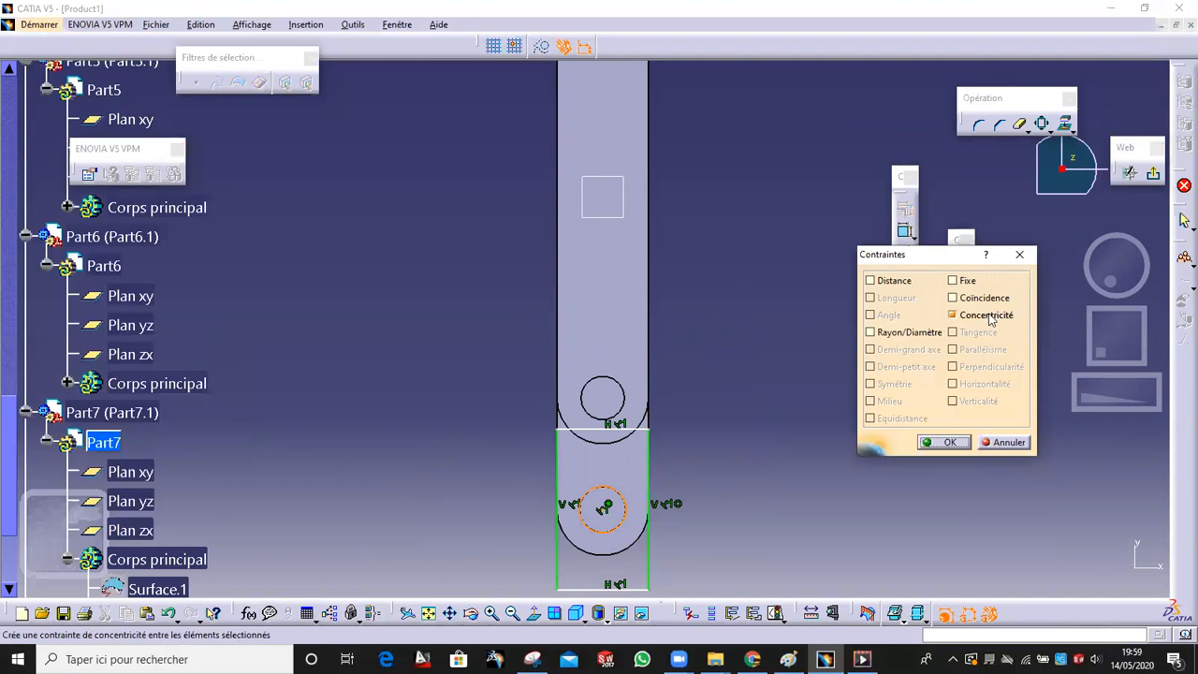
click(986, 316)
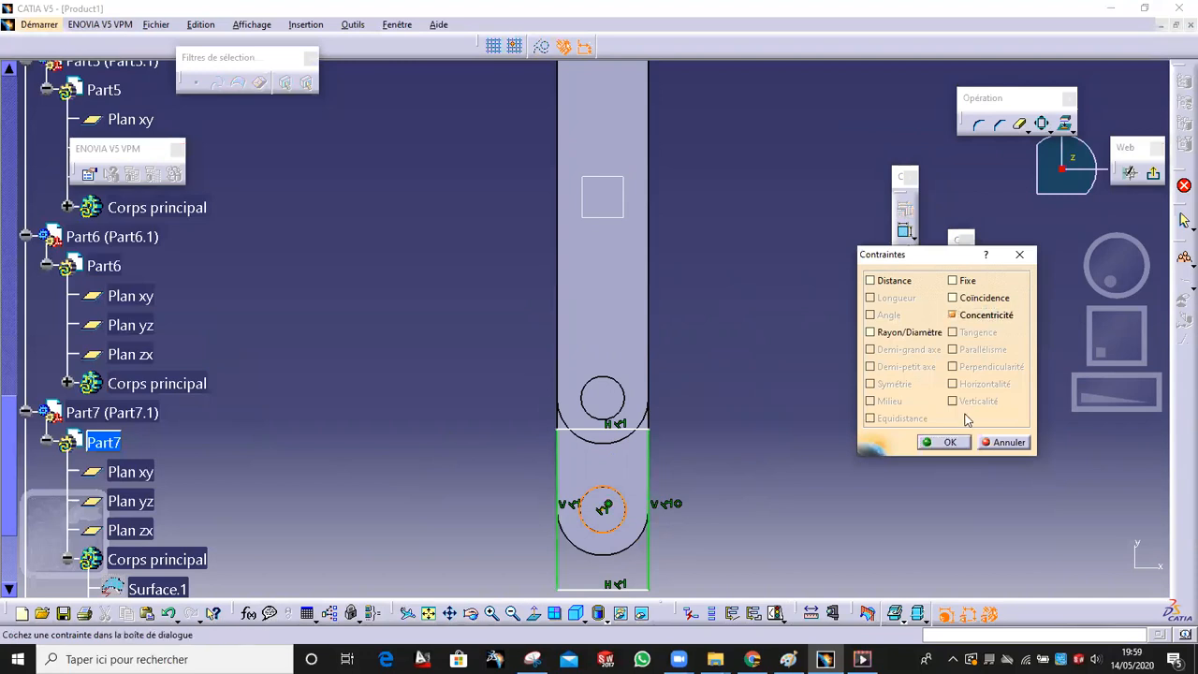
click(967, 443)
Try the wireframe display of the assembly, and set the display to realistic rendering with texture
middle_drag(738, 481, 657, 325)
click(599, 617)
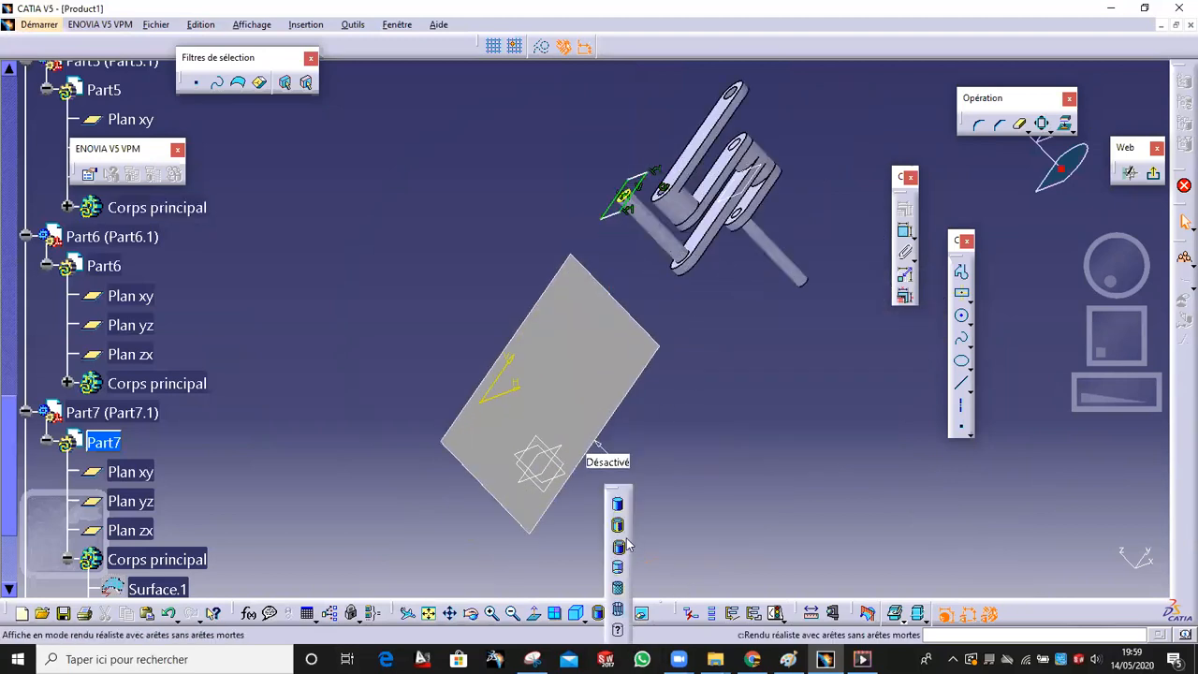
click(617, 609)
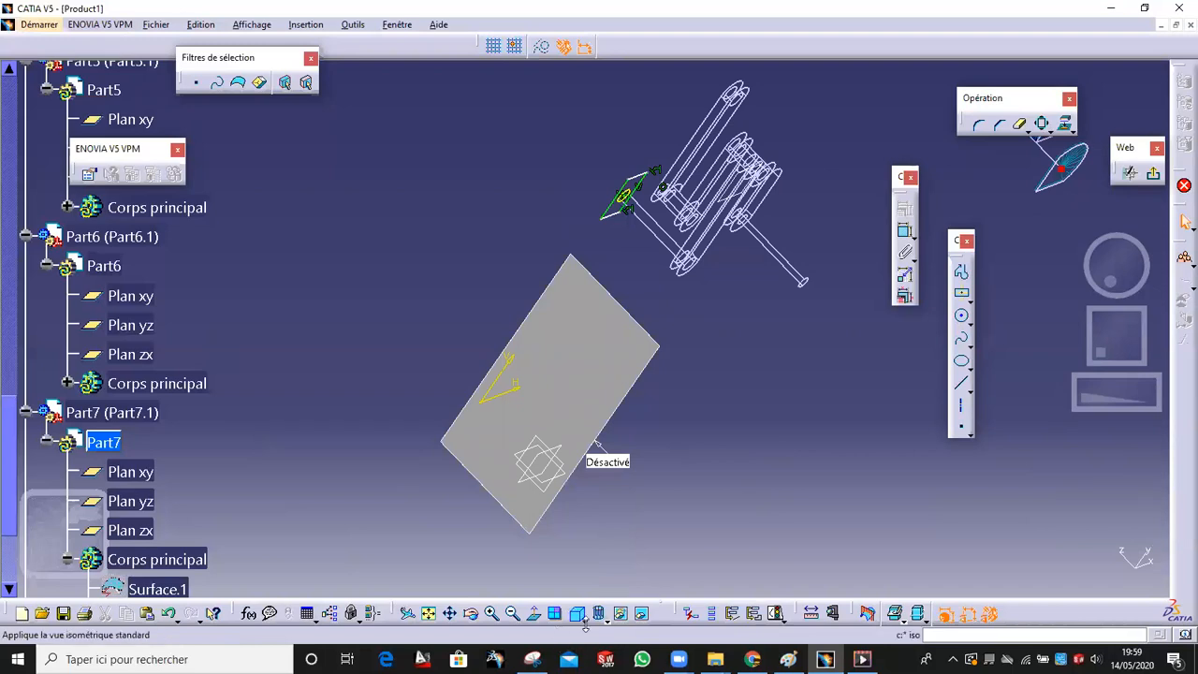
click(600, 615)
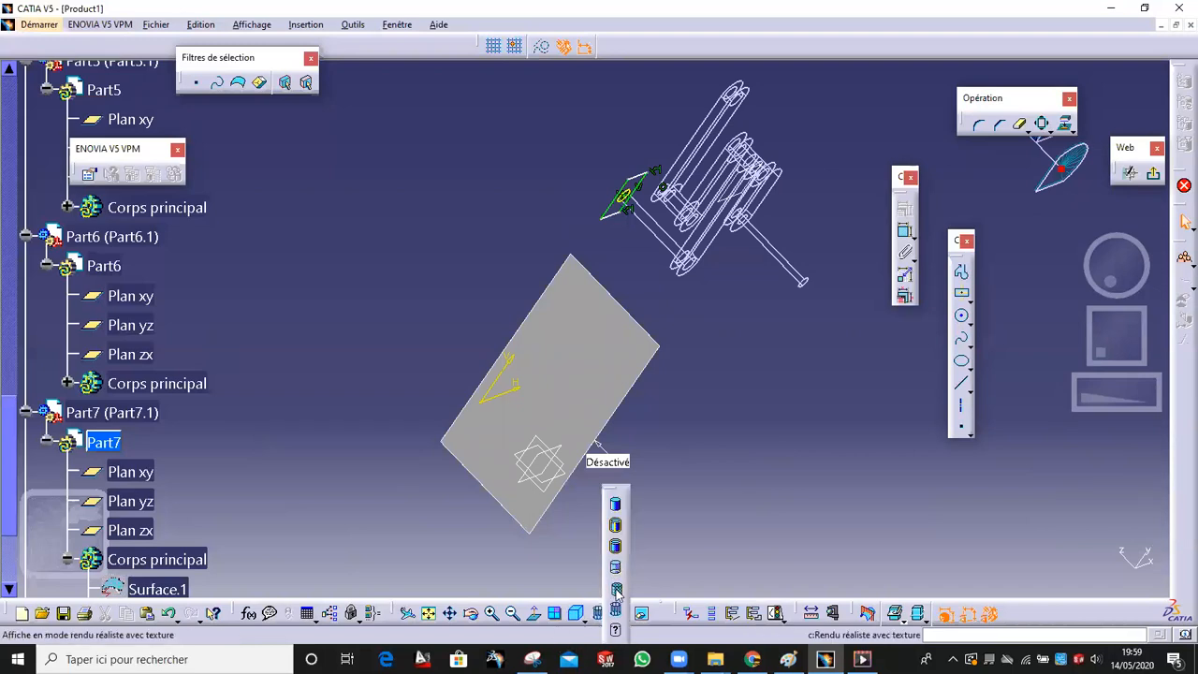
click(616, 589)
mouse_move(665, 496)
middle_down()
mouse_move(515, 508)
mouse_move(773, 327)
mouse_move(682, 322)
mouse_move(794, 458)
mouse_move(665, 383)
mouse_move(705, 372)
mouse_move(686, 335)
middle_up()
middle_click(872, 292)
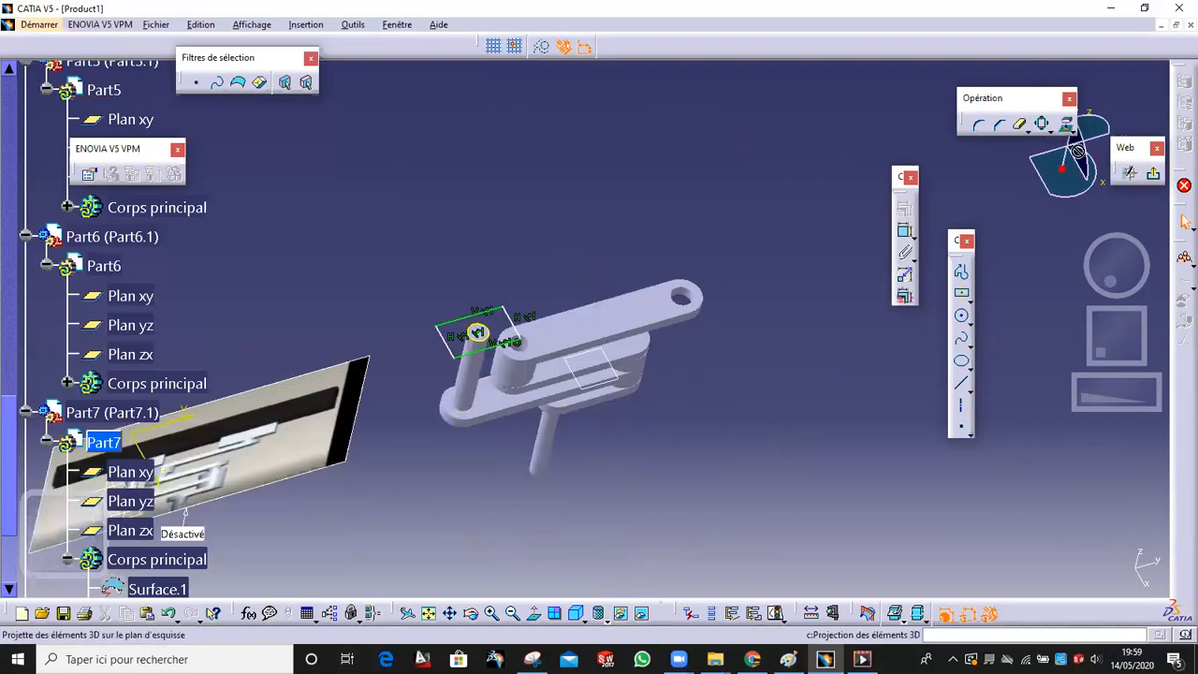
Exit Part7's sketch and extrude the rectangle 39 mm downward around the pin's upper end
click(1153, 173)
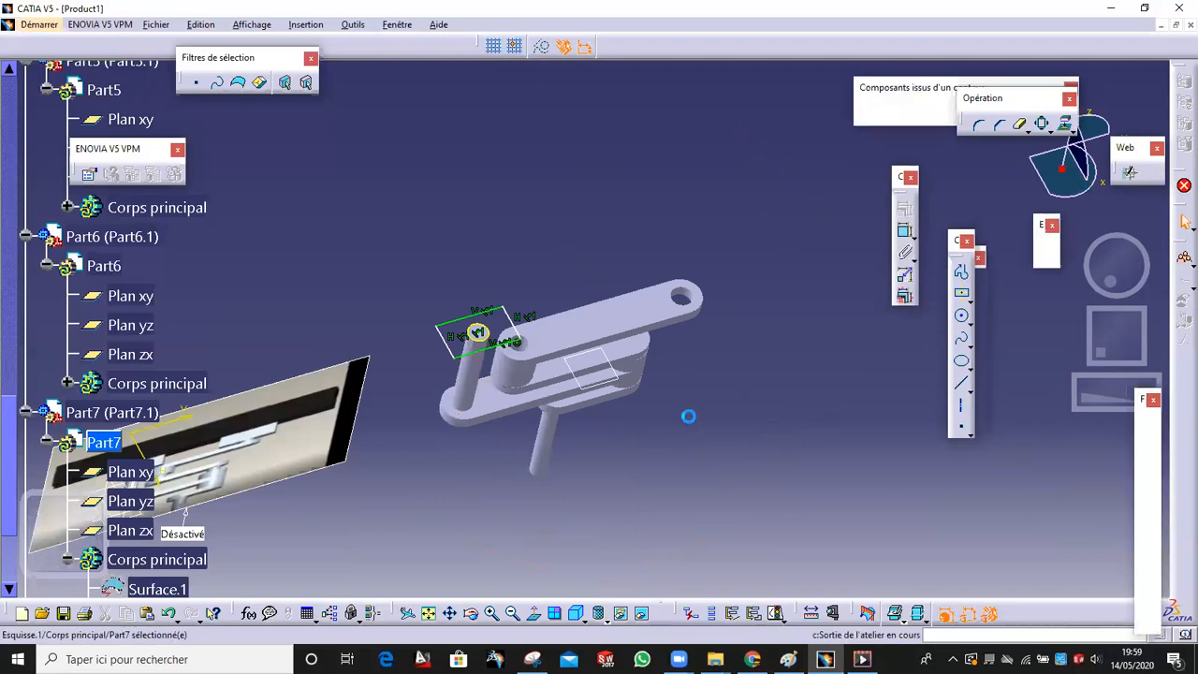
middle_drag(609, 421, 693, 487)
click(873, 114)
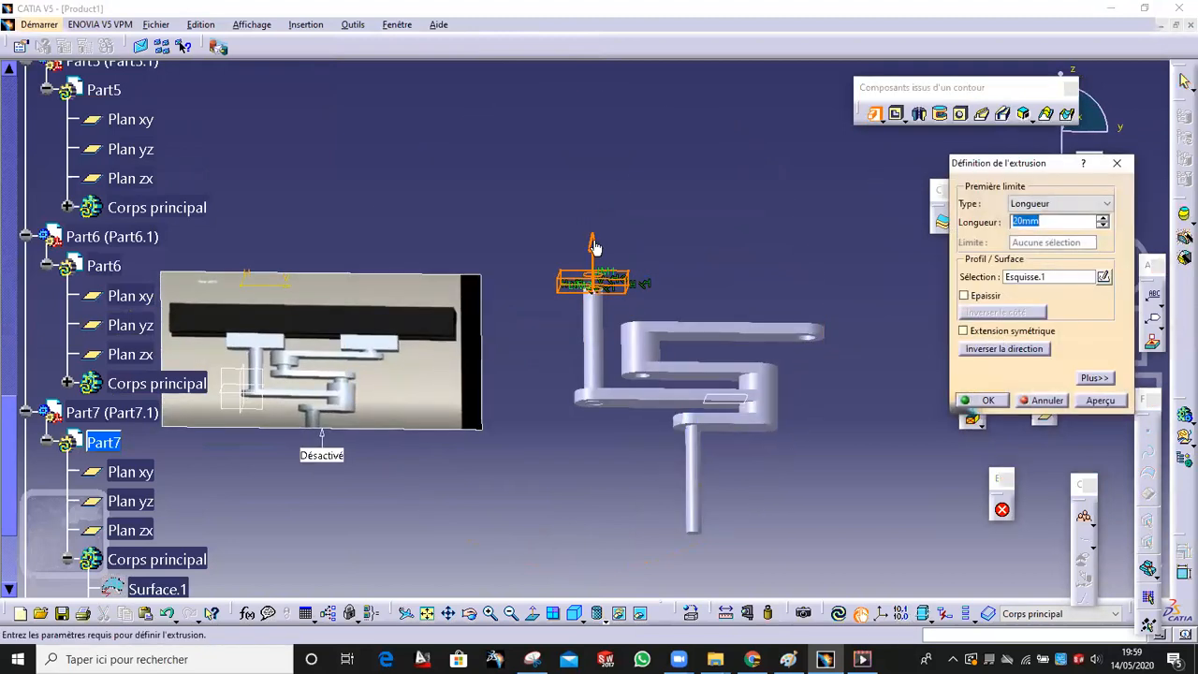
click(594, 247)
middle_drag(602, 292, 619, 371)
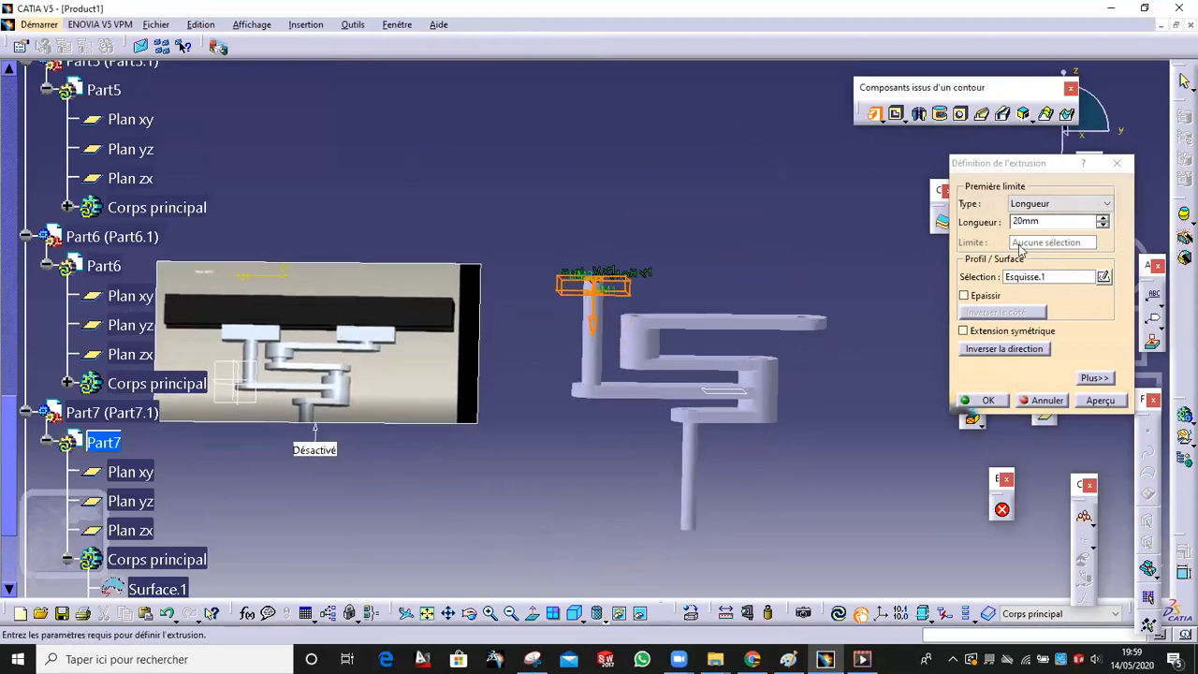
click(1103, 218)
click(1102, 219)
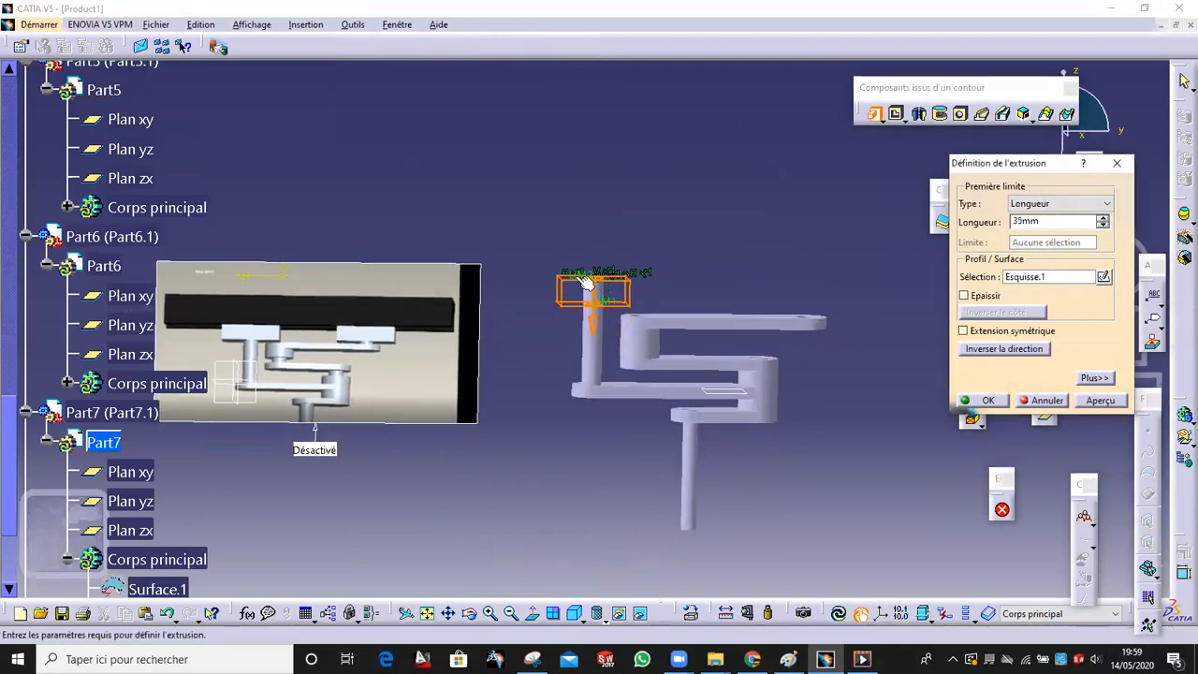
click(1103, 218)
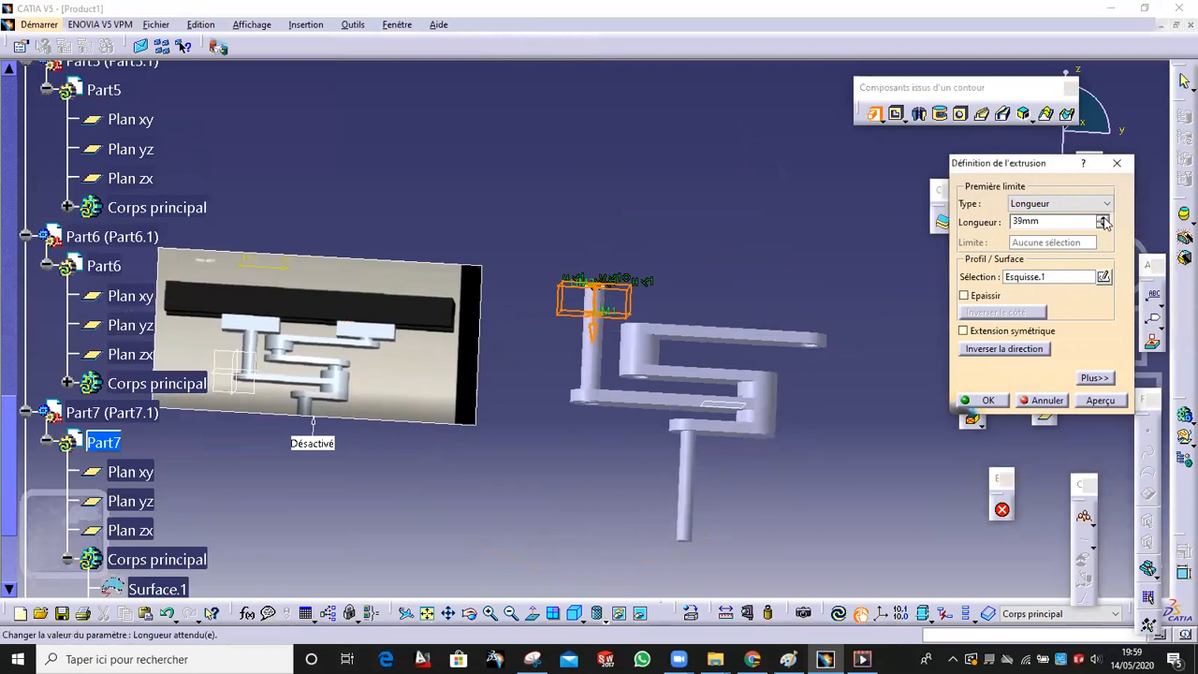
click(983, 400)
middle_drag(716, 239, 657, 84)
Activate Part8's main body for editing and start a sketch on the upper arm's face around its free-end hole
scroll(131, 414, down, 3)
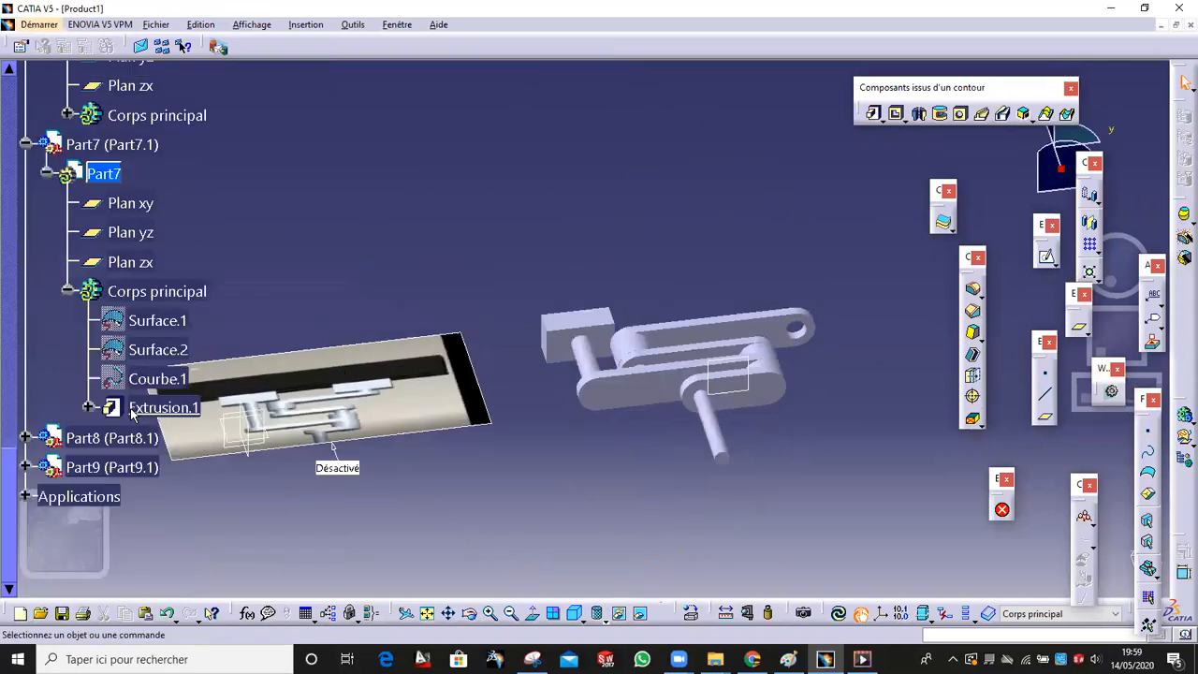
click(24, 438)
click(47, 467)
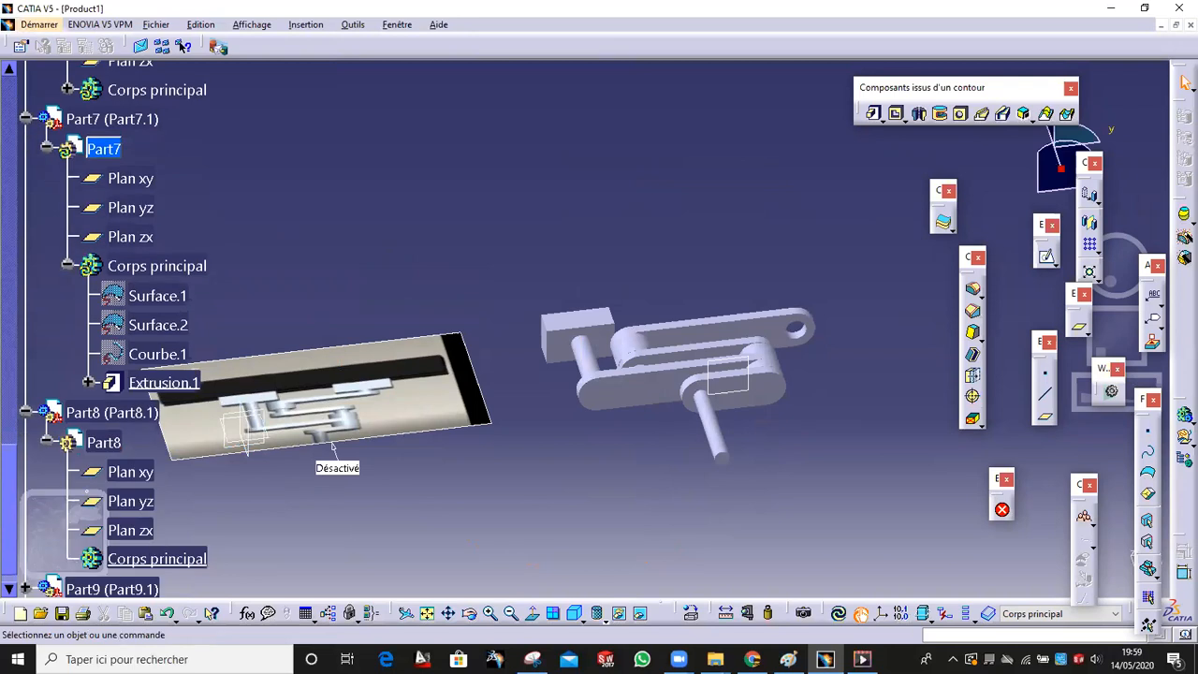
double_click(178, 560)
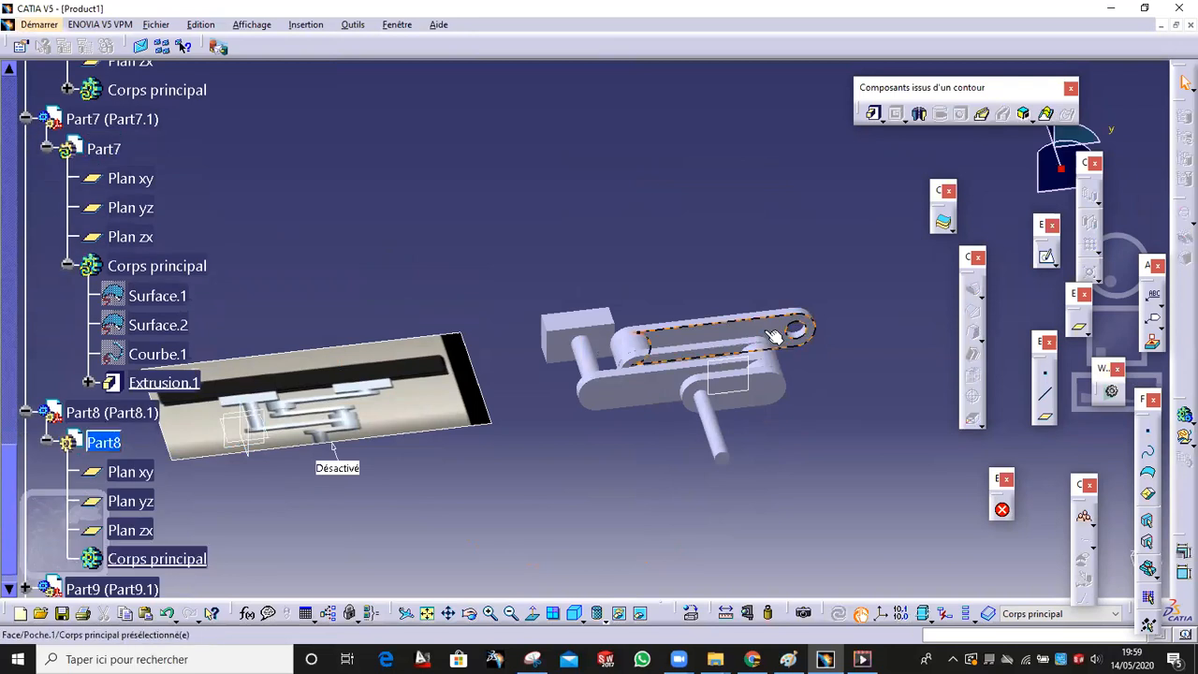
click(1046, 256)
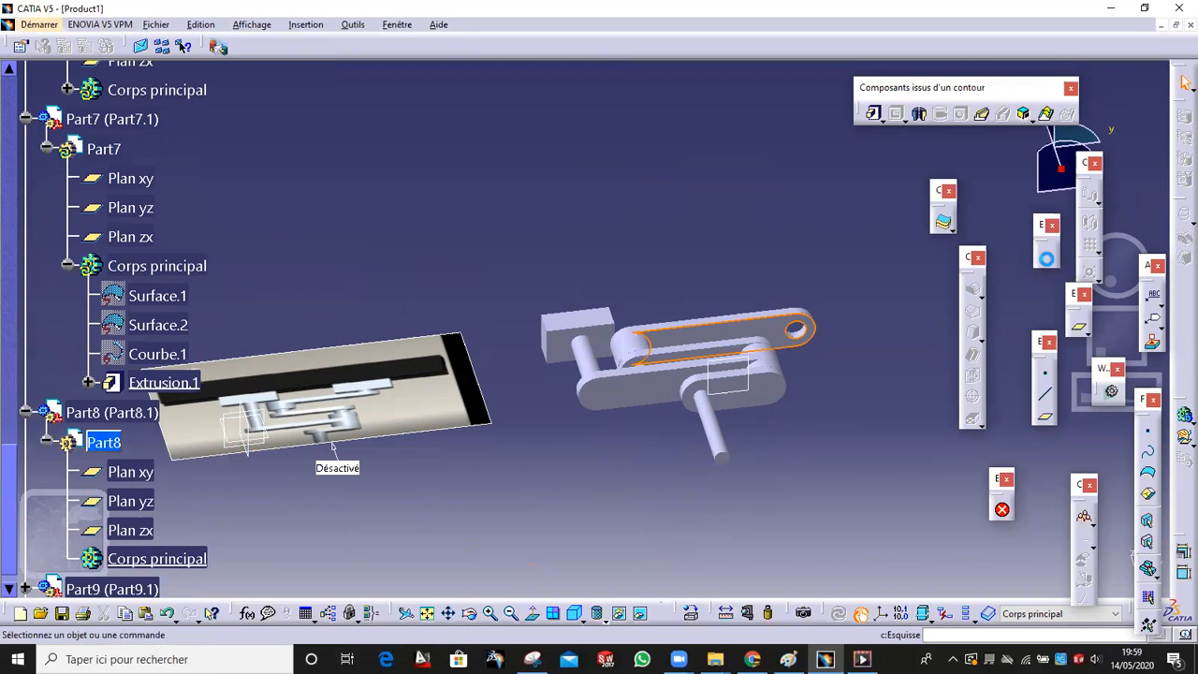
Project the circular edge of the upper arm's free-end hole into Part8's sketch and exit the sketch
middle_drag(464, 345, 564, 285)
click(567, 283)
click(1065, 125)
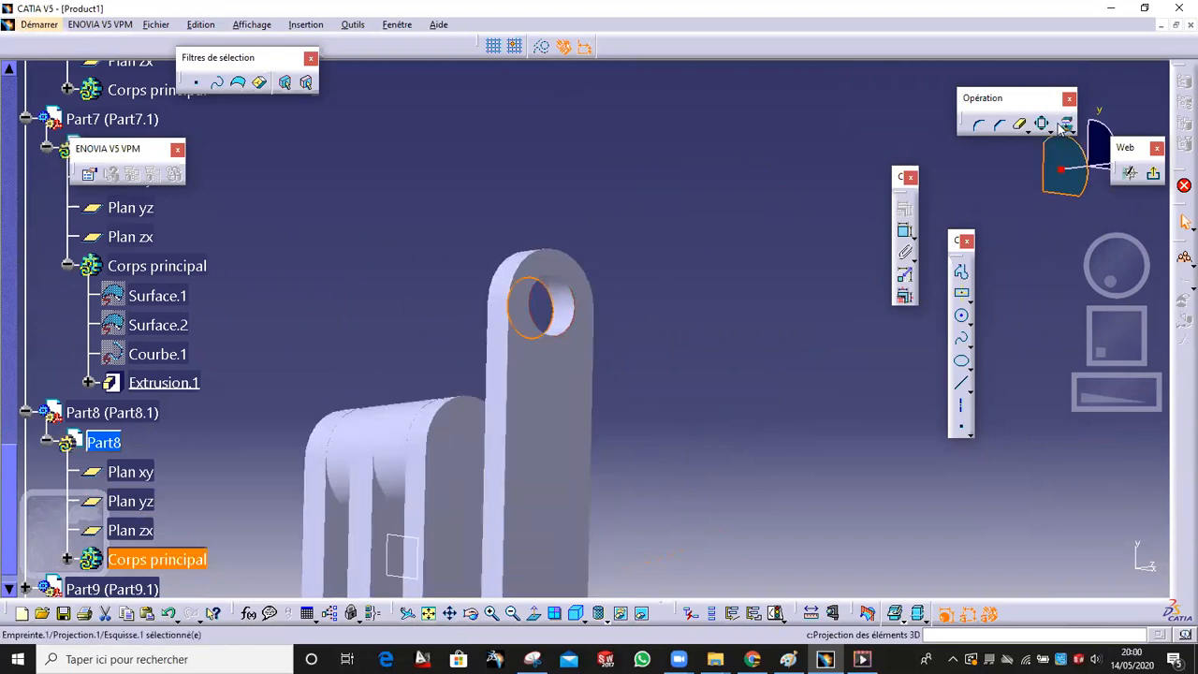
click(1153, 174)
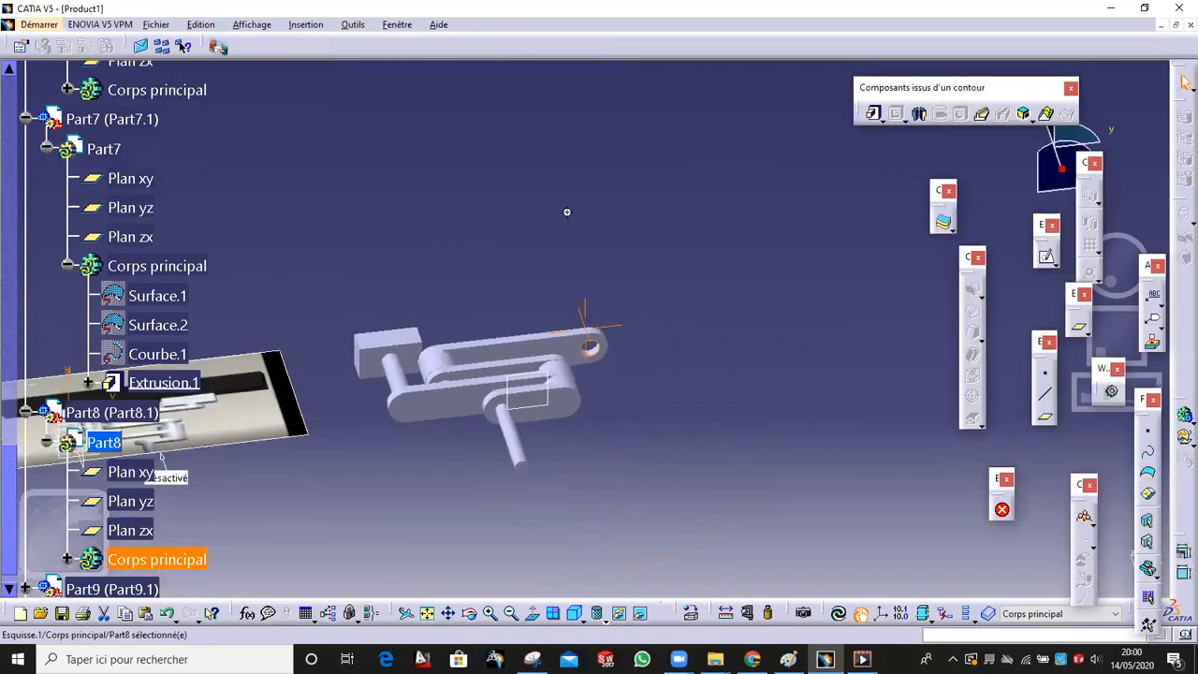
Extrude Part8's projected circle up to plane, using the top face of Part7's rectangular block as the limit
click(872, 116)
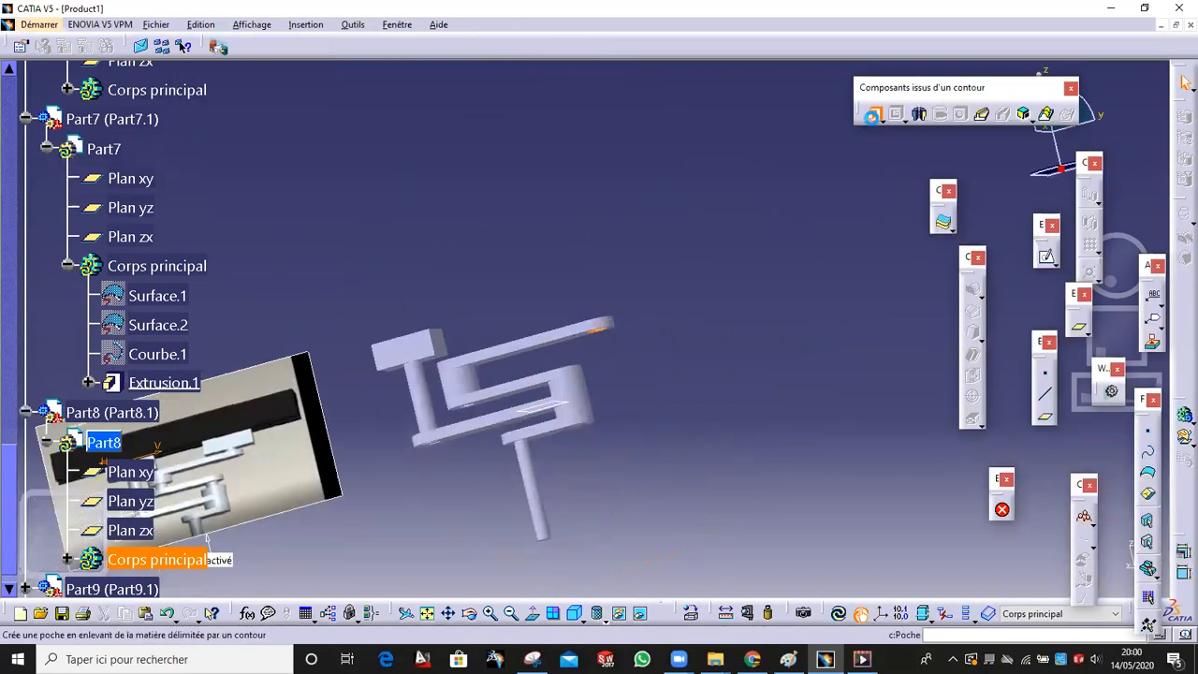
click(1044, 206)
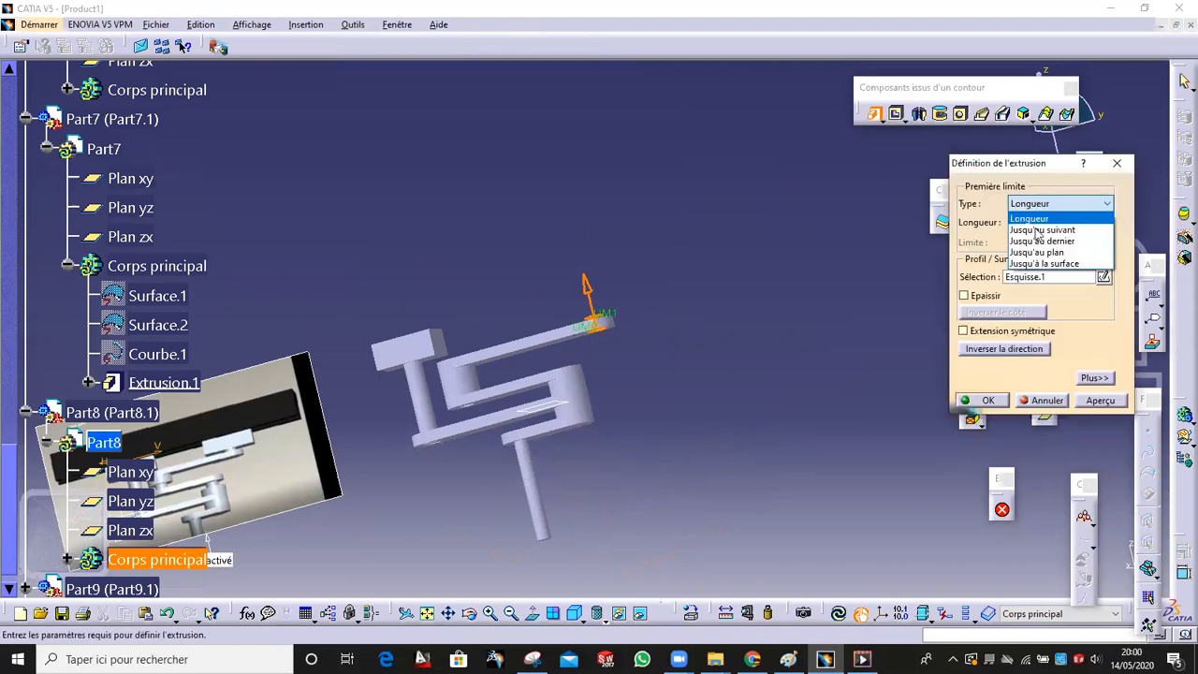
click(1037, 253)
middle_drag(527, 194, 471, 208)
middle_drag(471, 209, 639, 236)
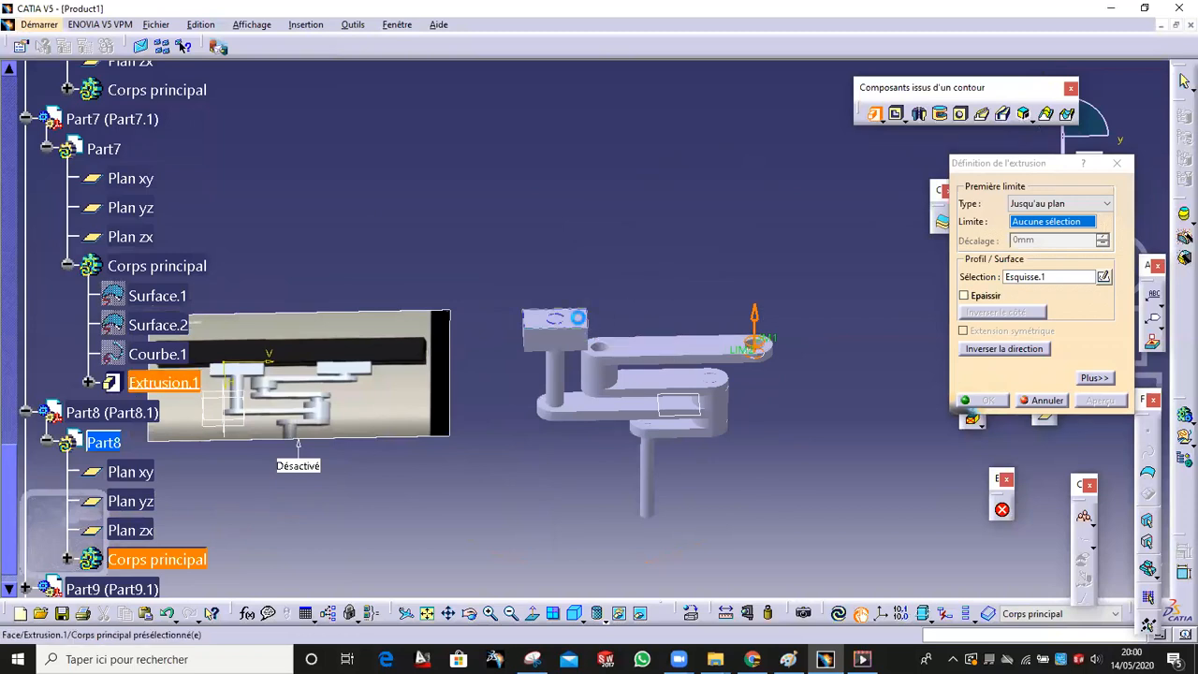
click(577, 319)
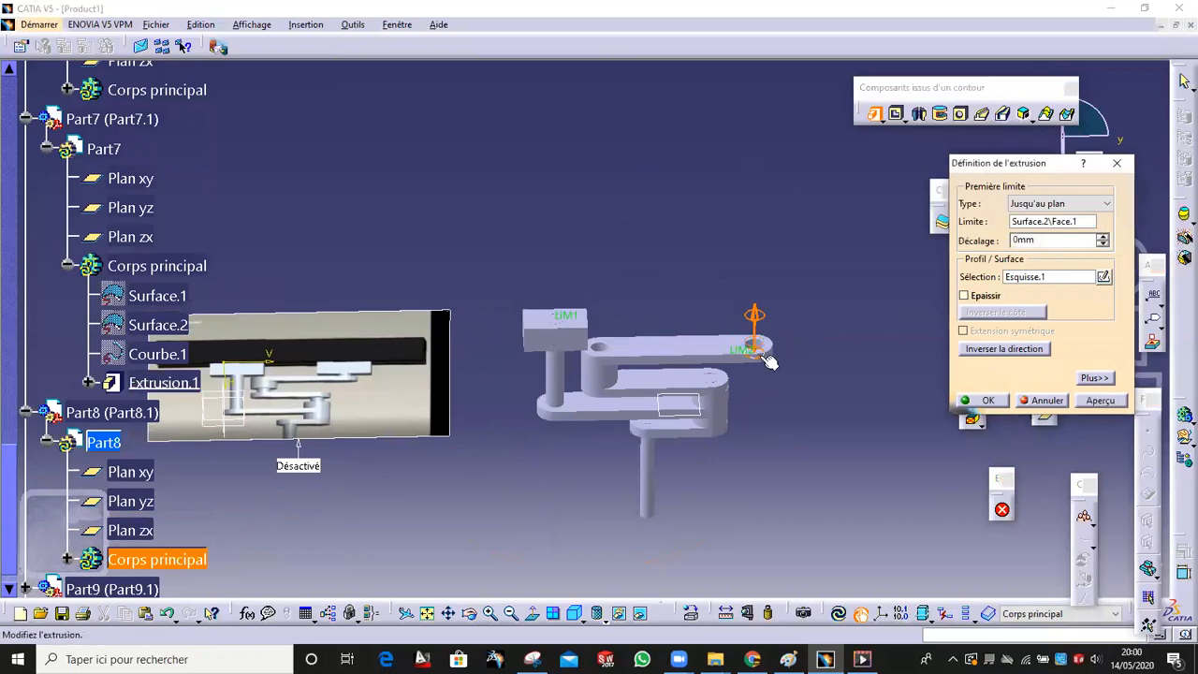
click(987, 401)
Activate Part9's main body for editing and start a sketch on the top face of Part7's block
middle_drag(761, 471, 764, 349)
middle_drag(645, 246, 605, 287)
middle_drag(543, 318, 844, 363)
scroll(131, 393, down, 2)
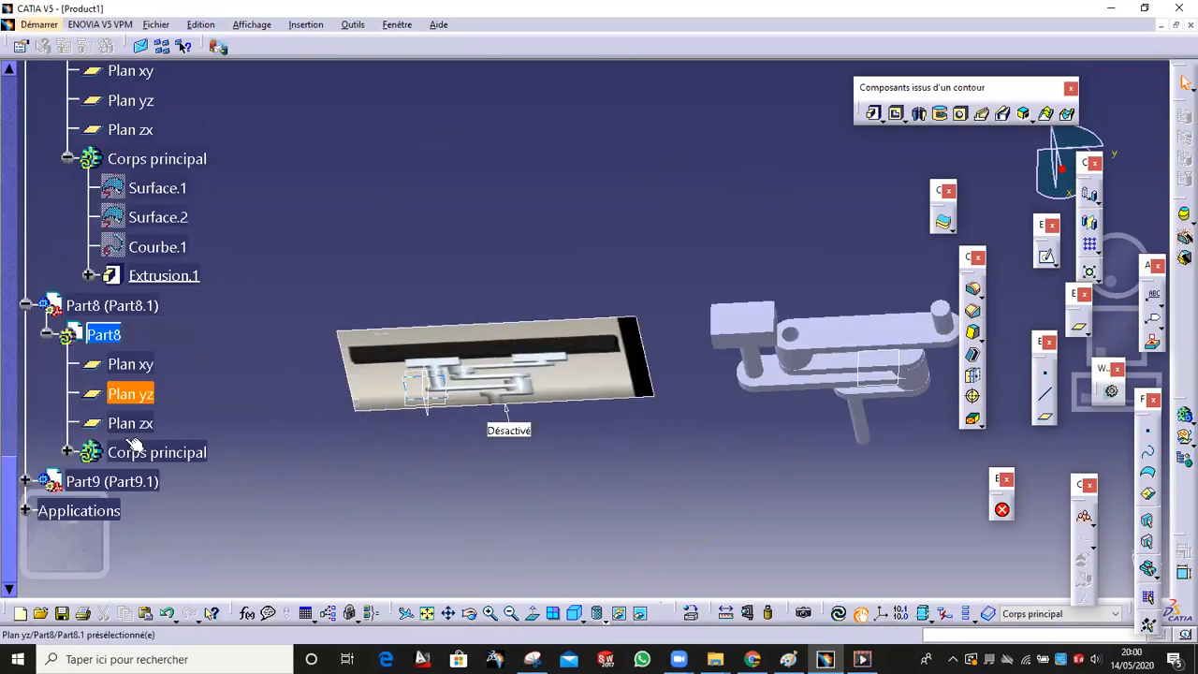
click(25, 481)
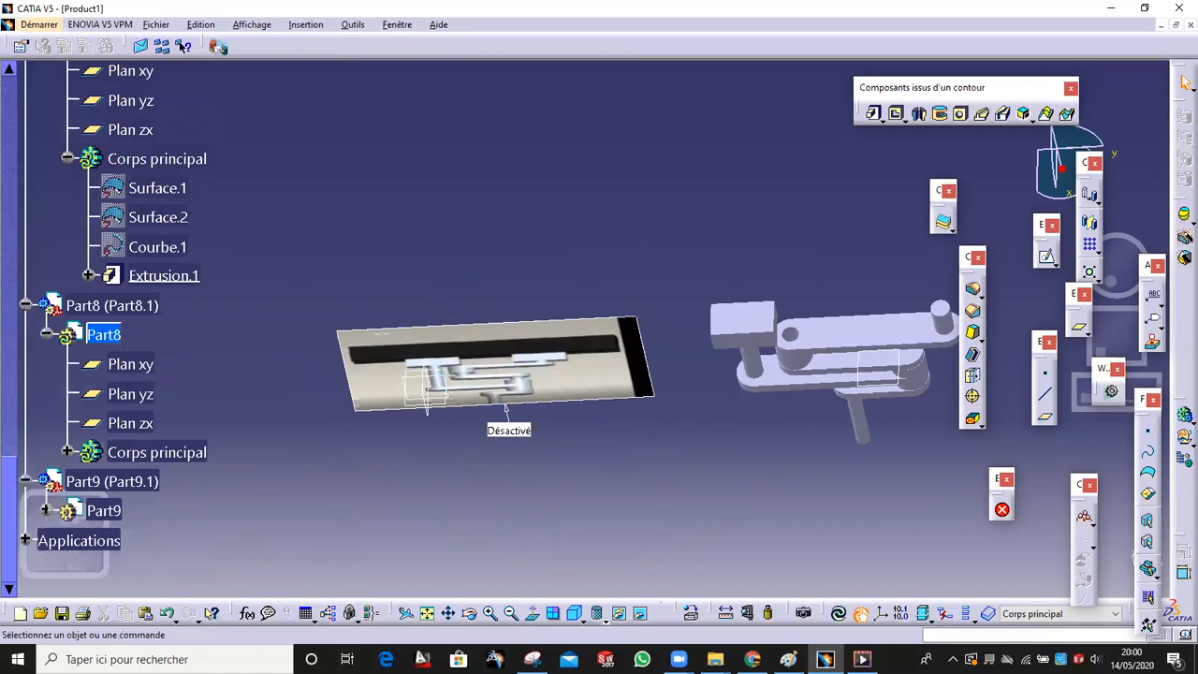
scroll(67, 474, down, 3)
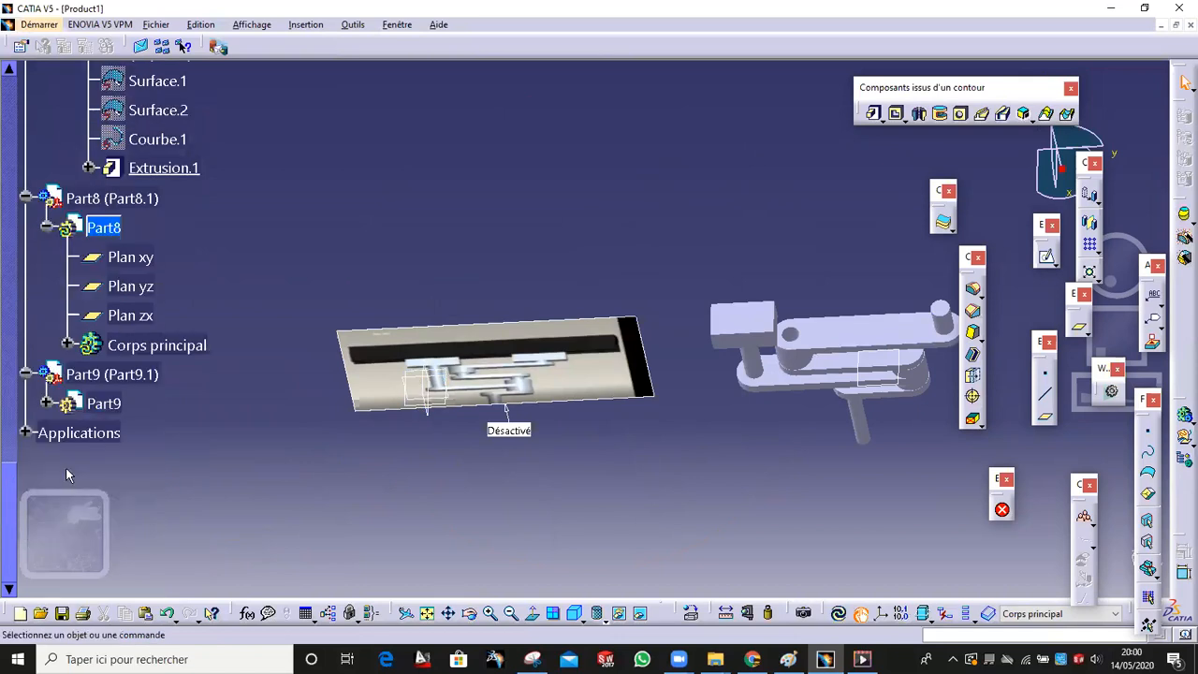
click(48, 404)
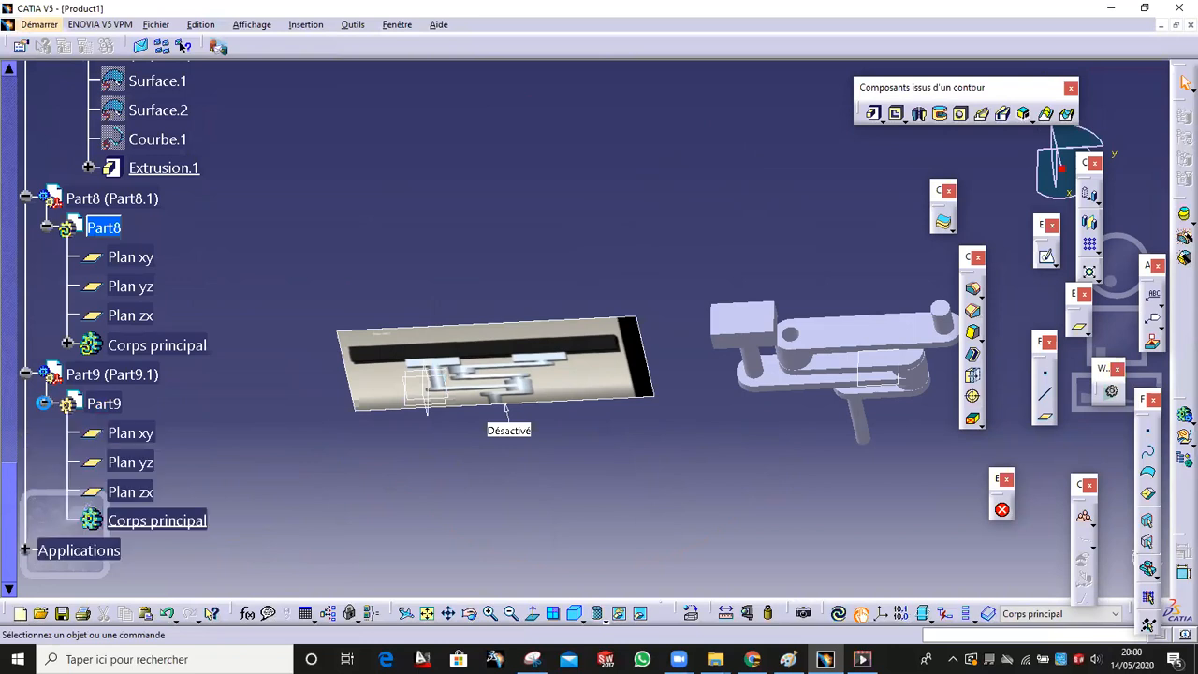
click(178, 520)
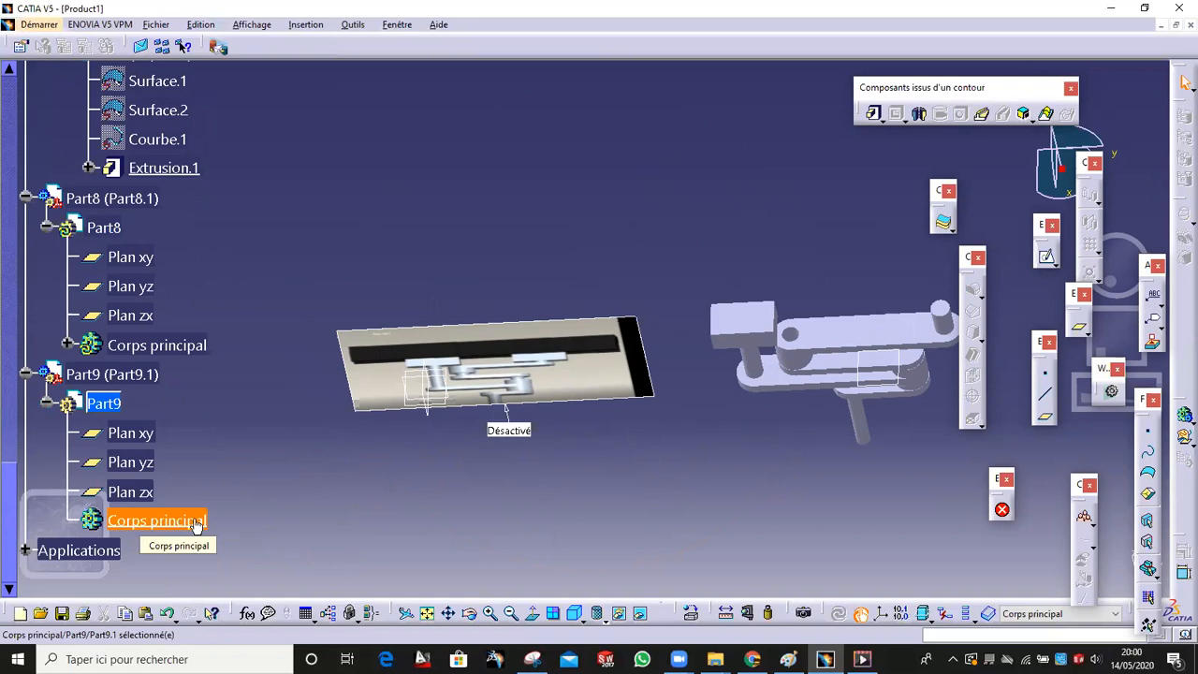
middle_drag(570, 380, 490, 350)
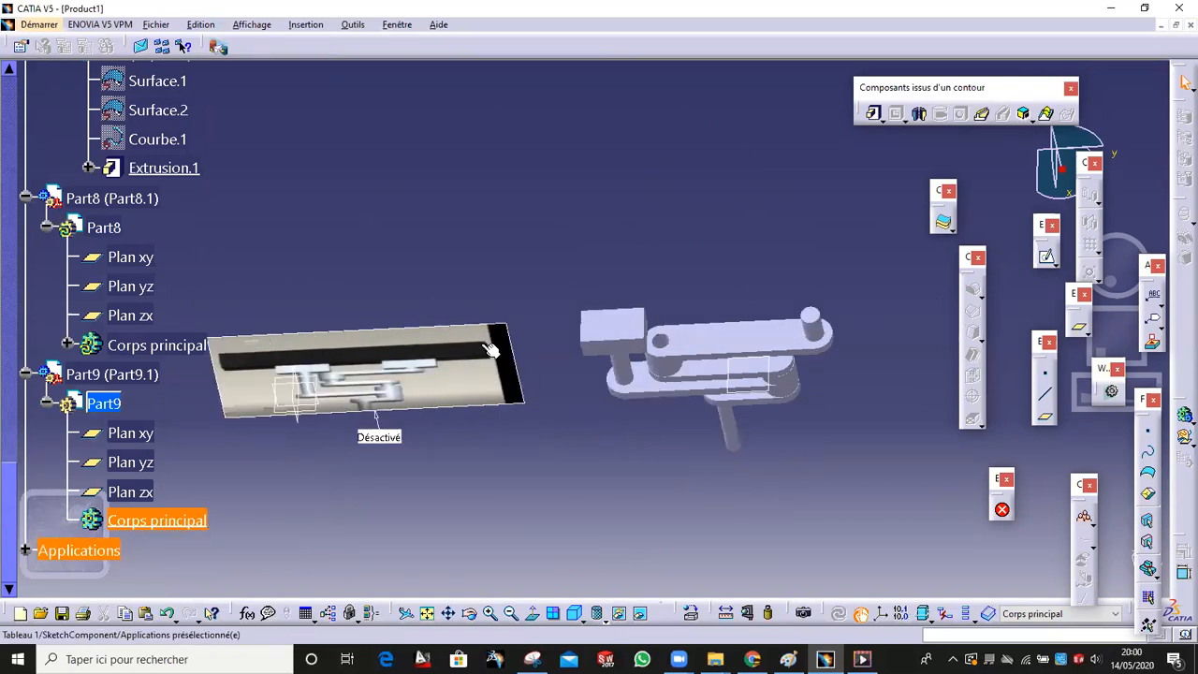
click(640, 319)
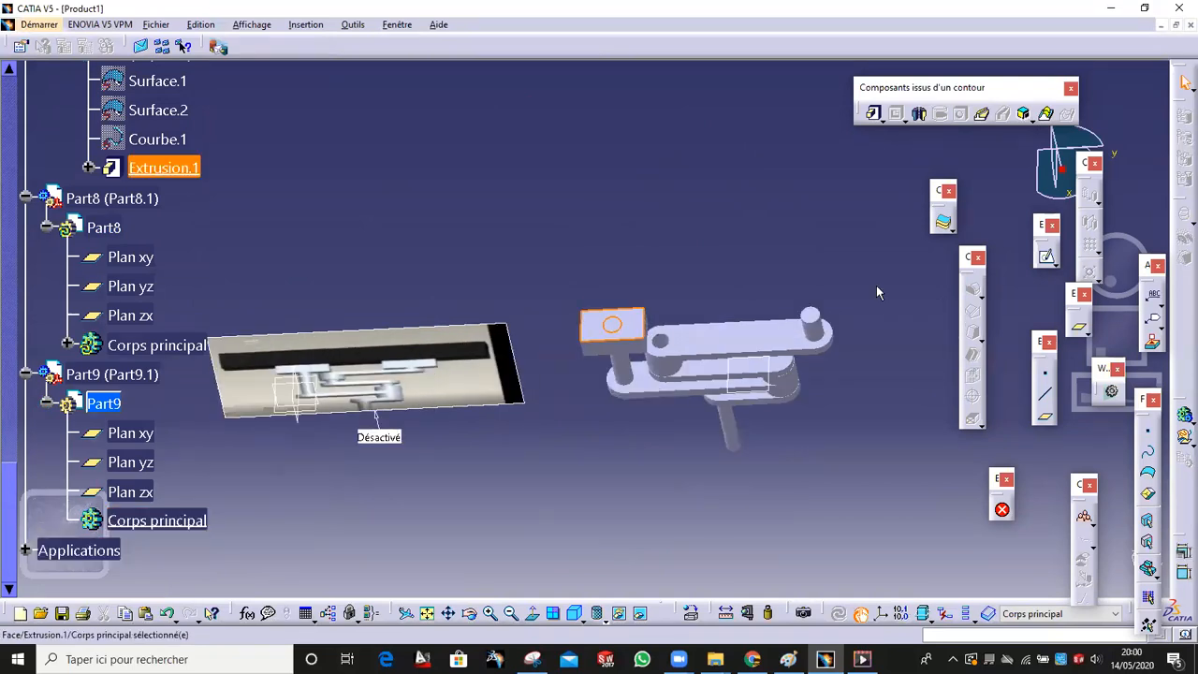
click(1043, 252)
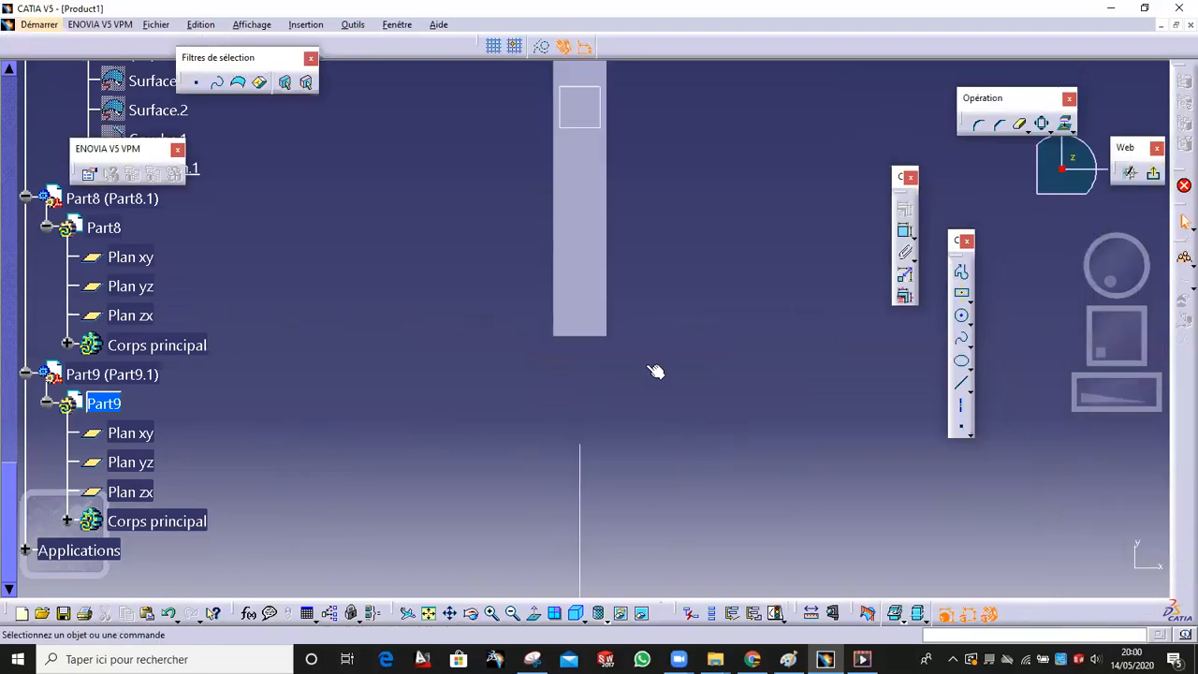
Set the display to shading with edges and restore the view normal to the sketch plane
click(603, 618)
click(619, 529)
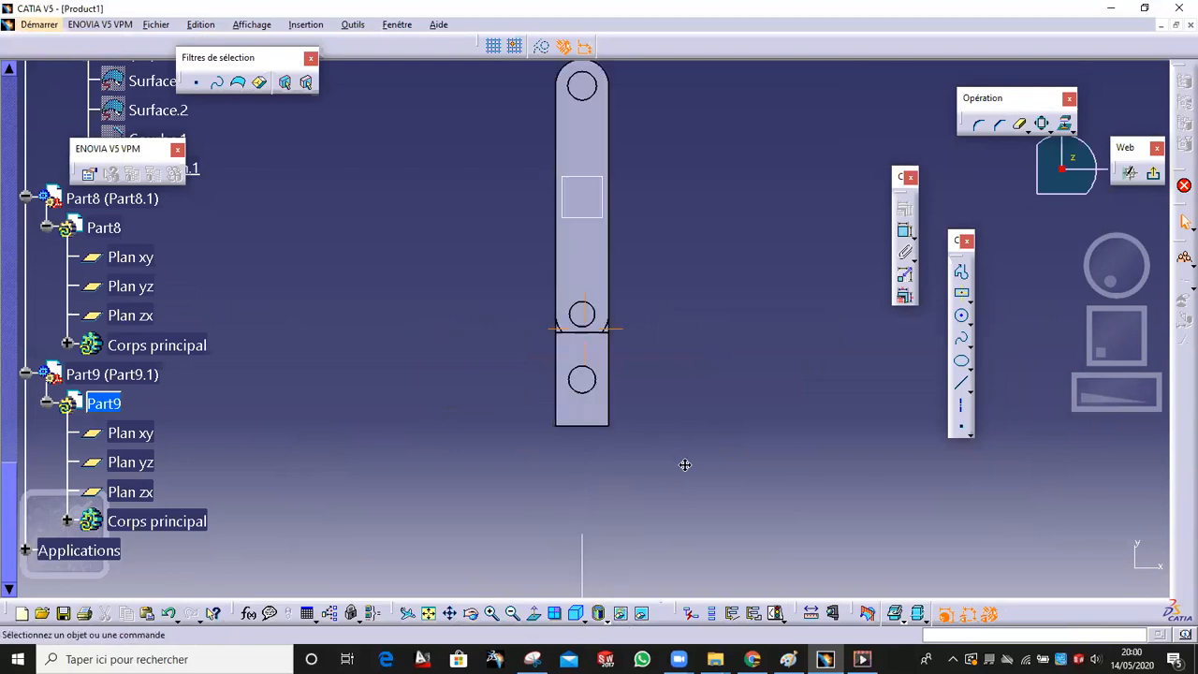
middle_drag(539, 293, 590, 330)
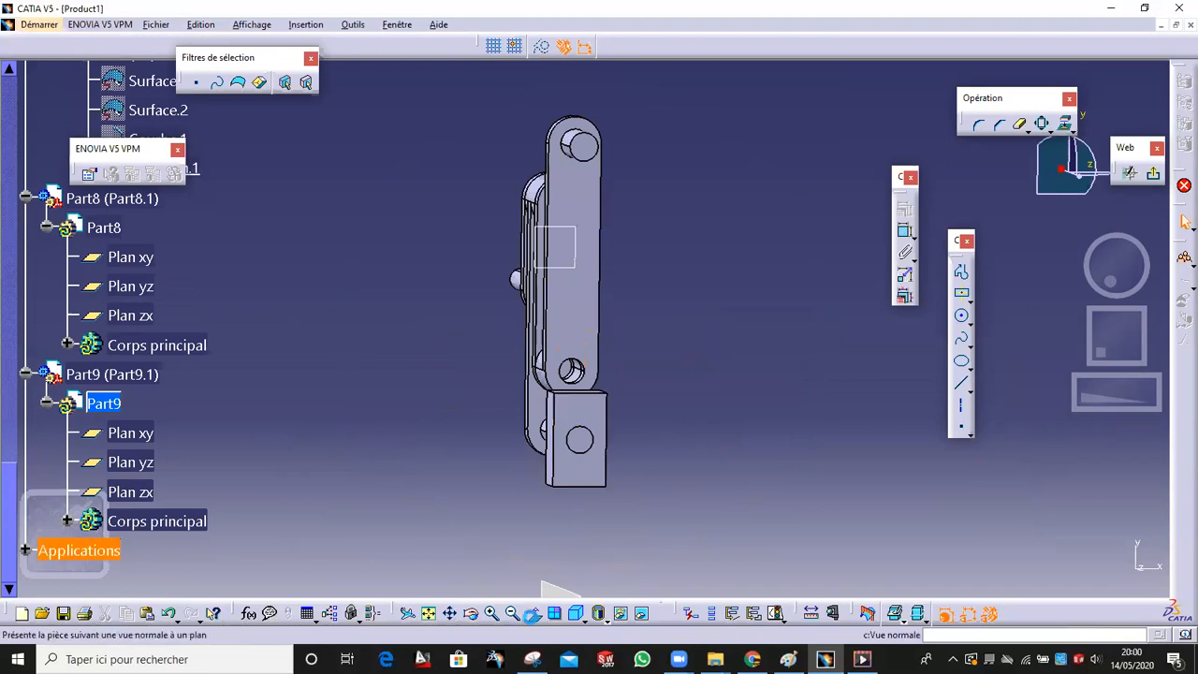
click(533, 614)
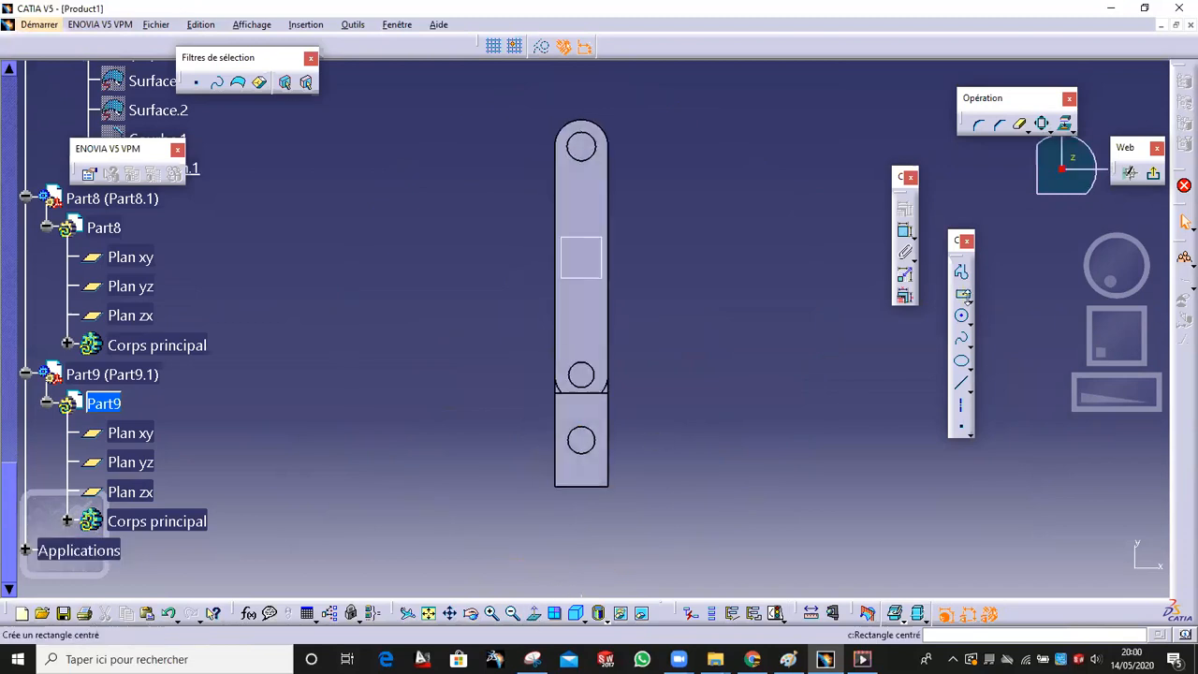
Sketch a centred rectangle around the whole linkage, extending beyond both ends and both sides of the arms
click(961, 293)
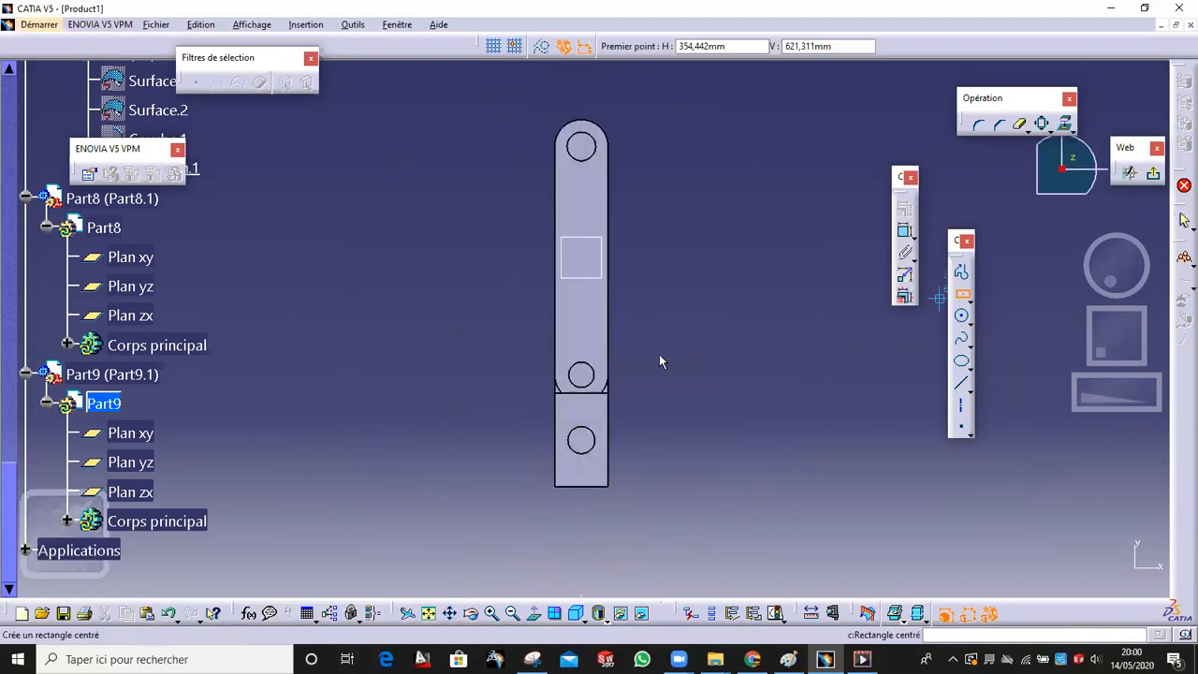
click(586, 307)
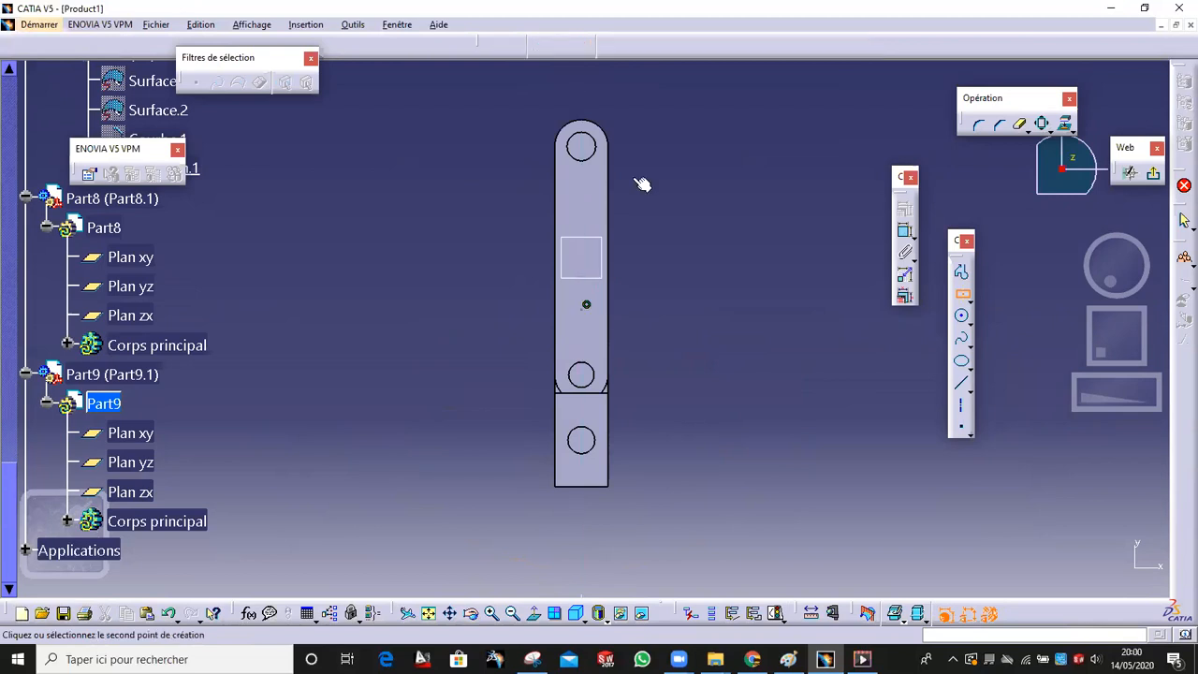
click(617, 68)
Constrain the rectangle's right vertical side to coincide with the linkage's straight right edge
scroll(668, 309, down, 2)
middle_drag(668, 309, 674, 76)
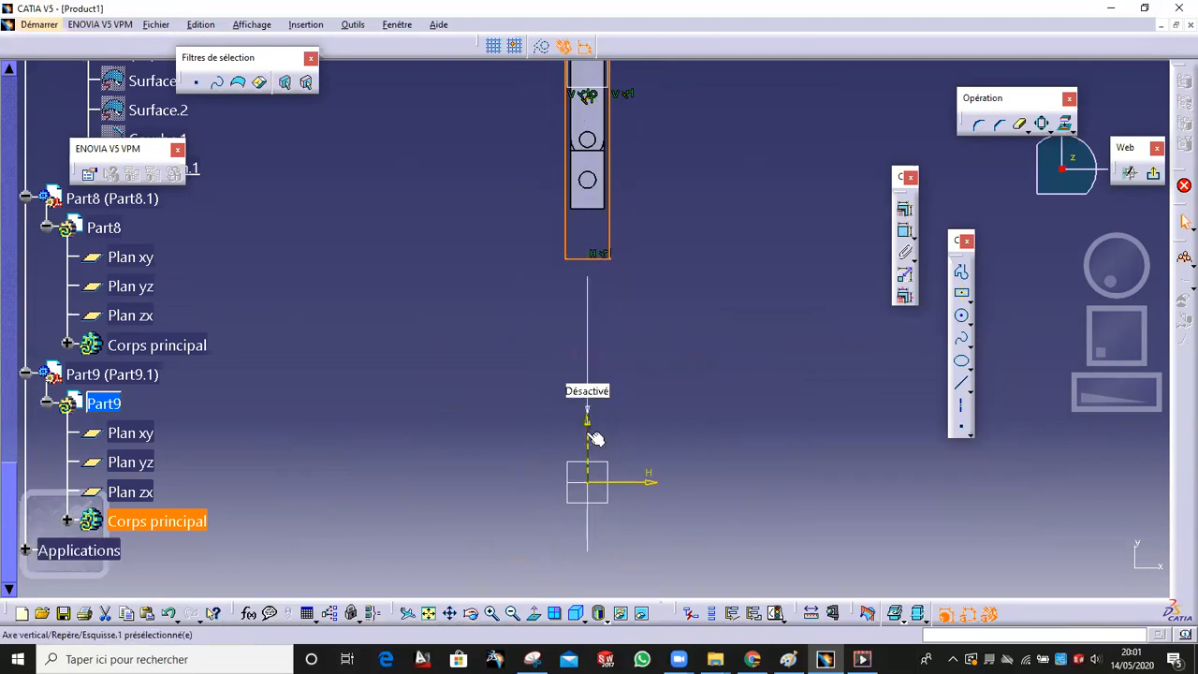
middle_drag(668, 329, 663, 447)
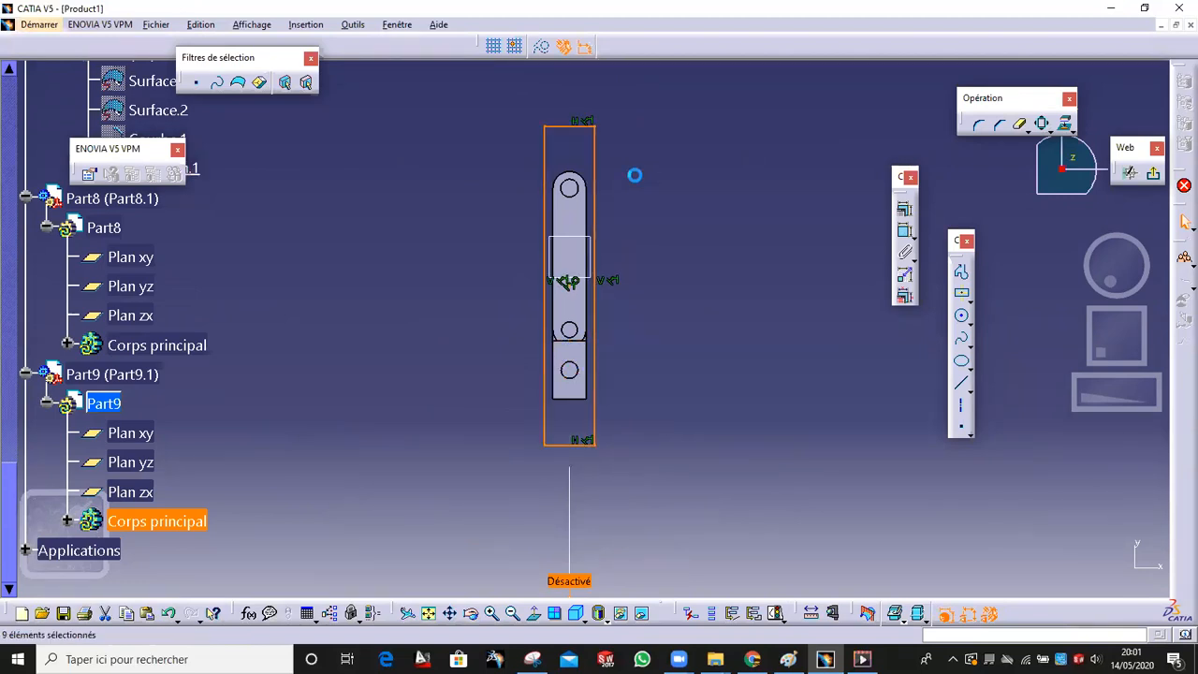
click(582, 214)
click(904, 229)
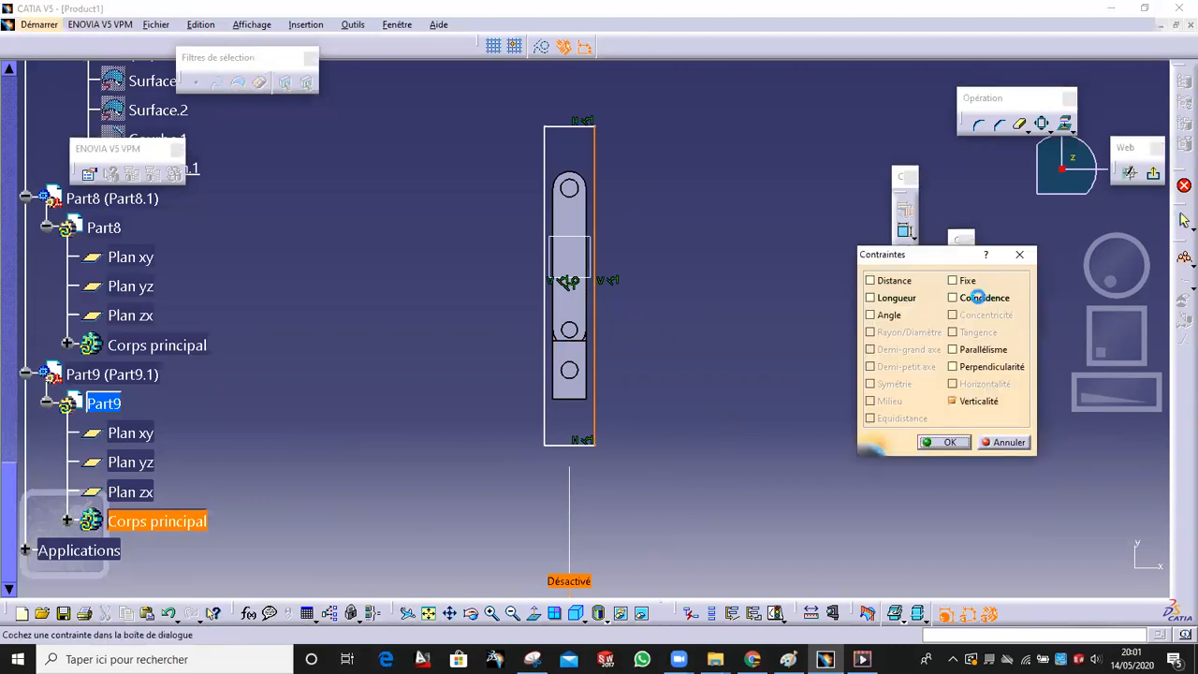
click(949, 442)
Lengthen the rectangle by moving its two short sides further beyond the ends of the linkage
mouse_move(572, 115)
mouse_down()
mouse_move(572, 85)
mouse_move(574, 97)
mouse_up()
click(574, 97)
mouse_move(570, 457)
mouse_down()
mouse_move(574, 498)
mouse_move(573, 487)
mouse_up()
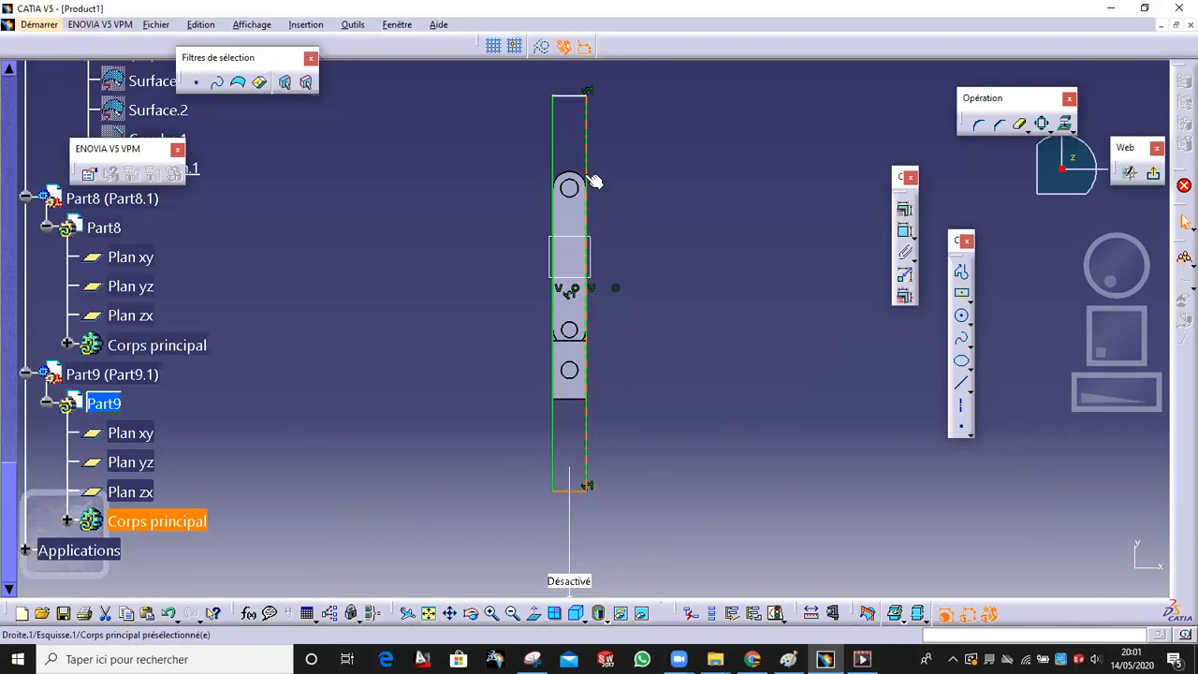
click(572, 93)
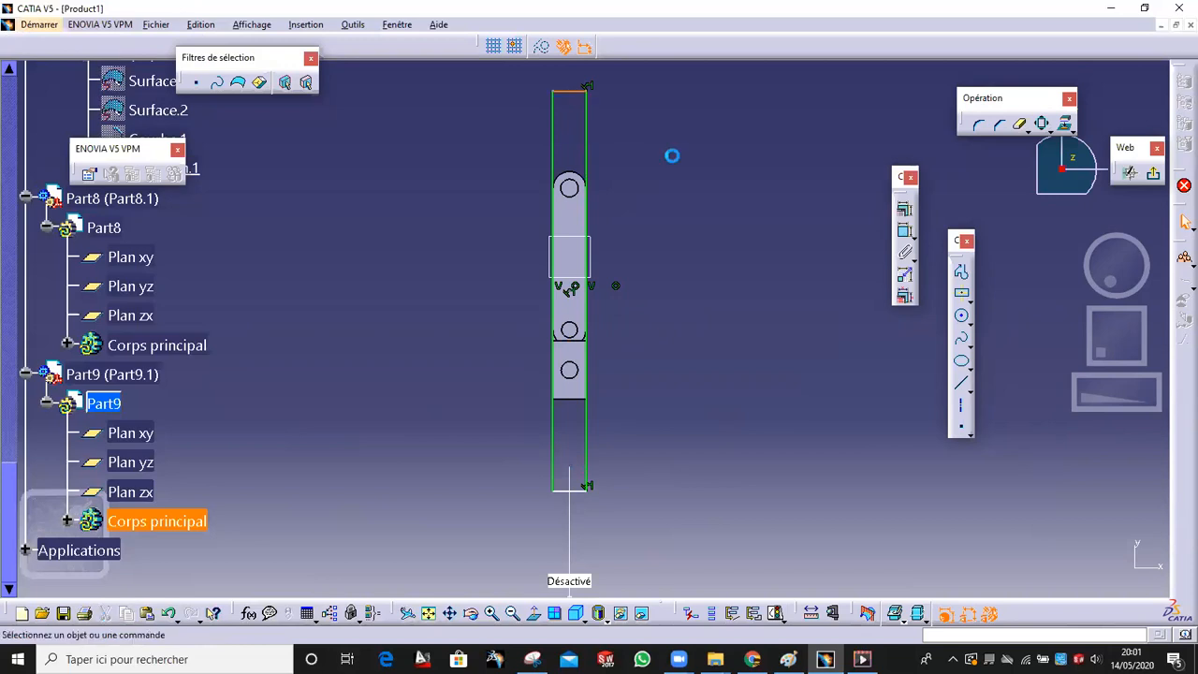
click(672, 155)
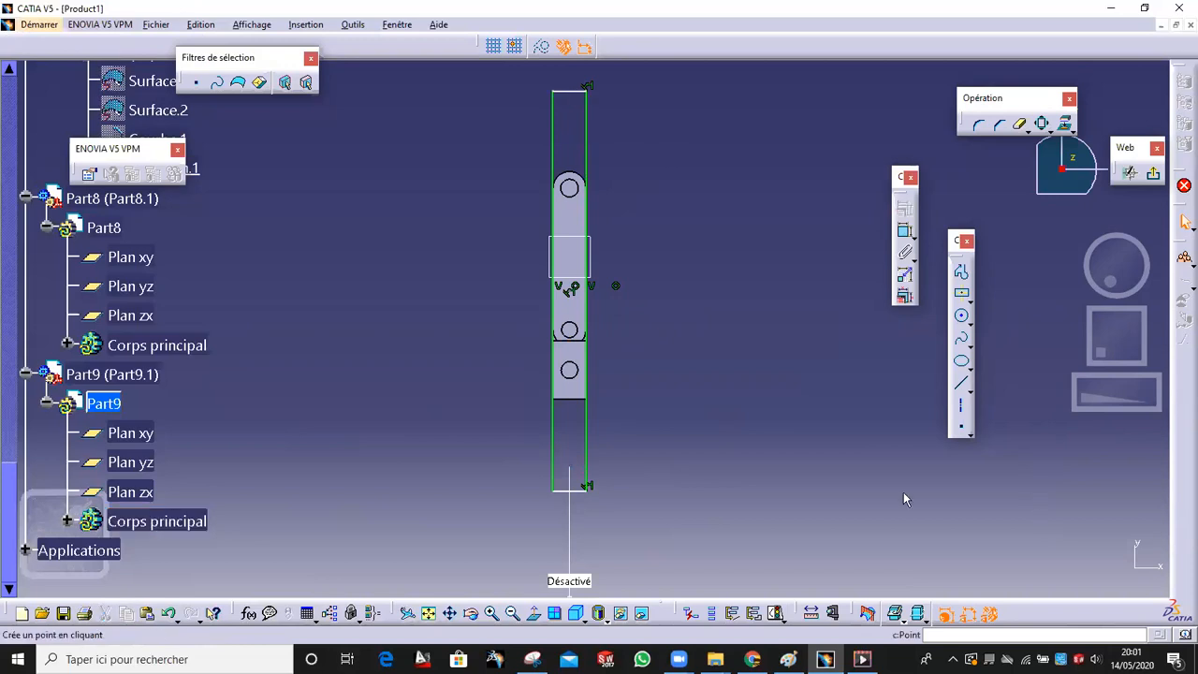
Sketch a second centred rectangle, about 656 mm high and 87 mm wide, around the first one from the same centre point
click(963, 295)
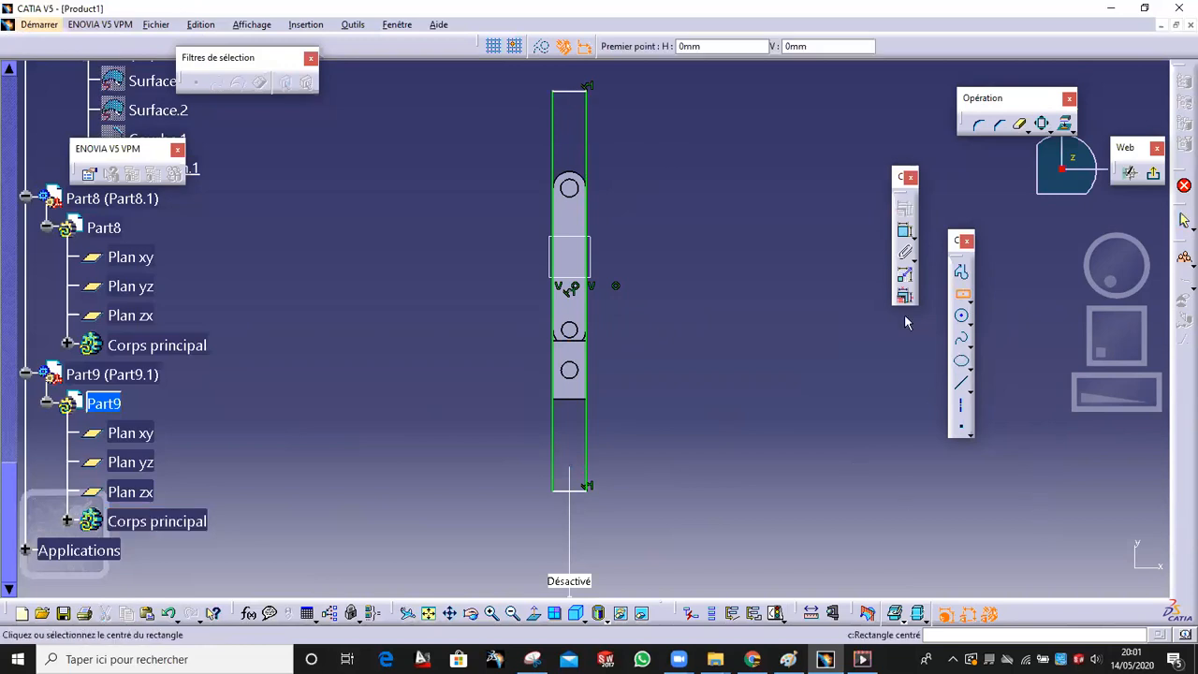
click(569, 287)
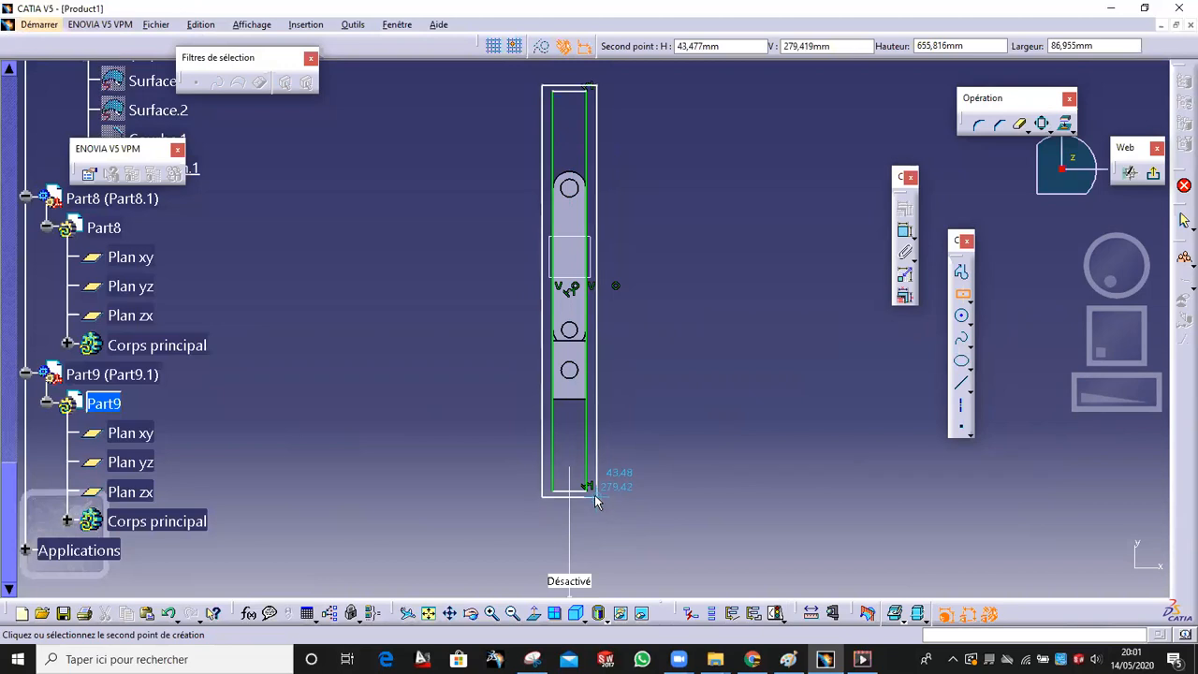
click(595, 494)
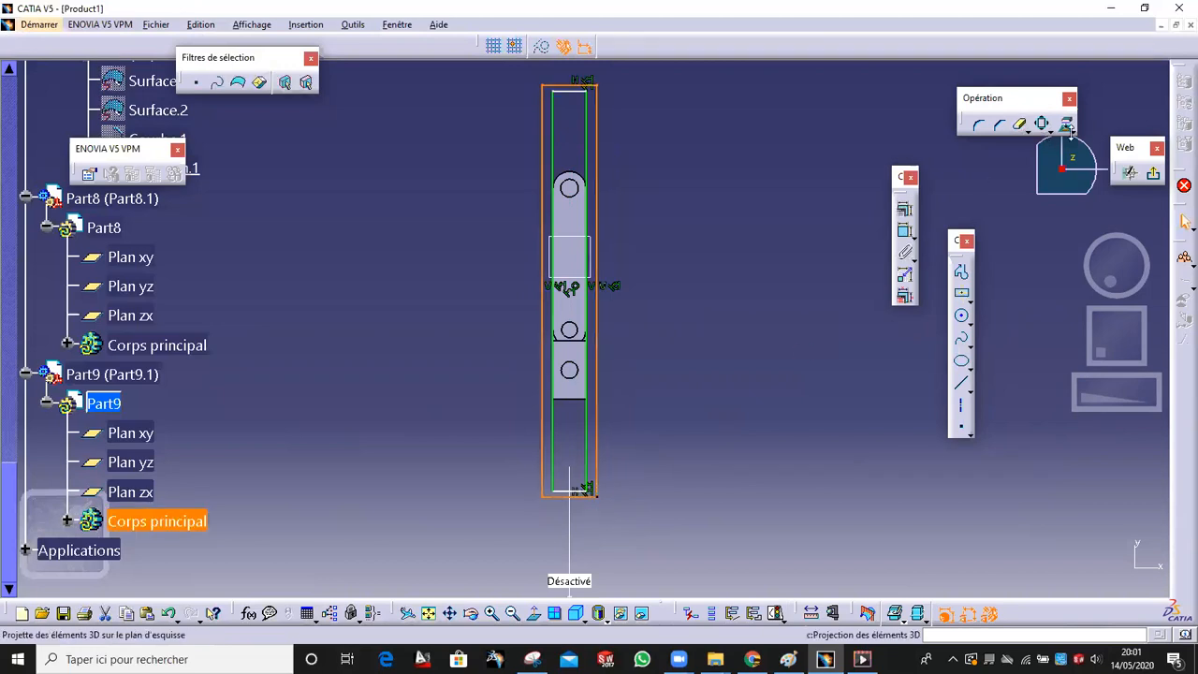
Finish the sketch and extrude the two-rectangle profile 11 mm toward the arms to form a rectangular frame around the linkage
click(1152, 172)
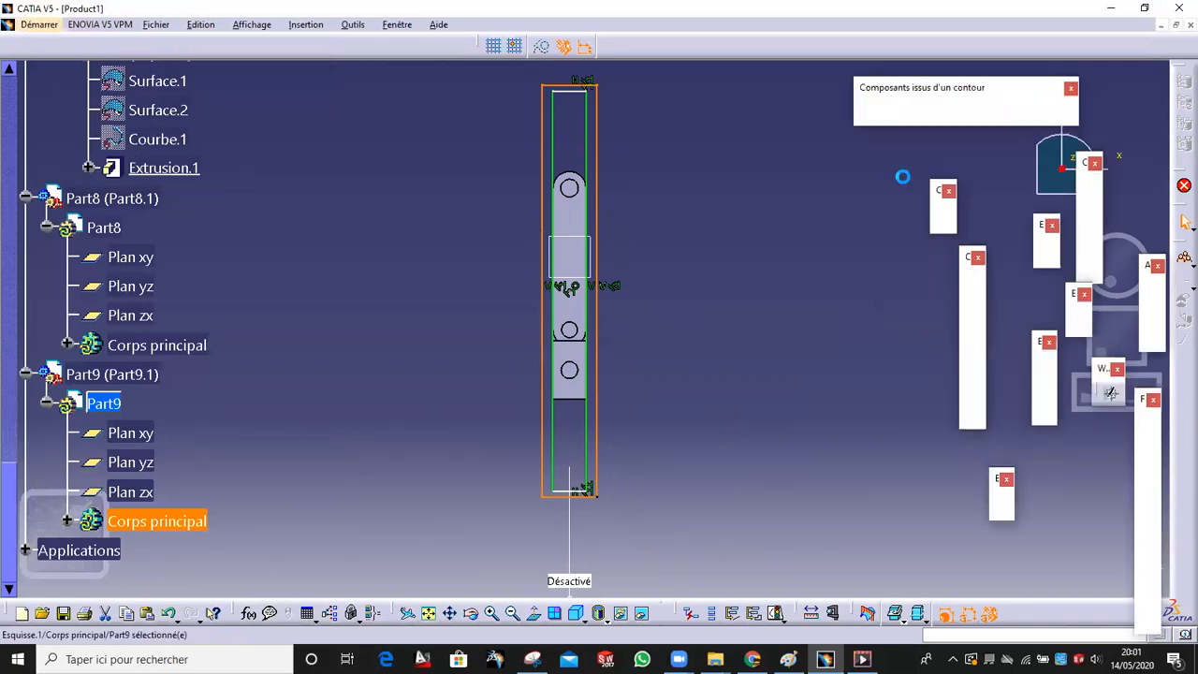
click(875, 113)
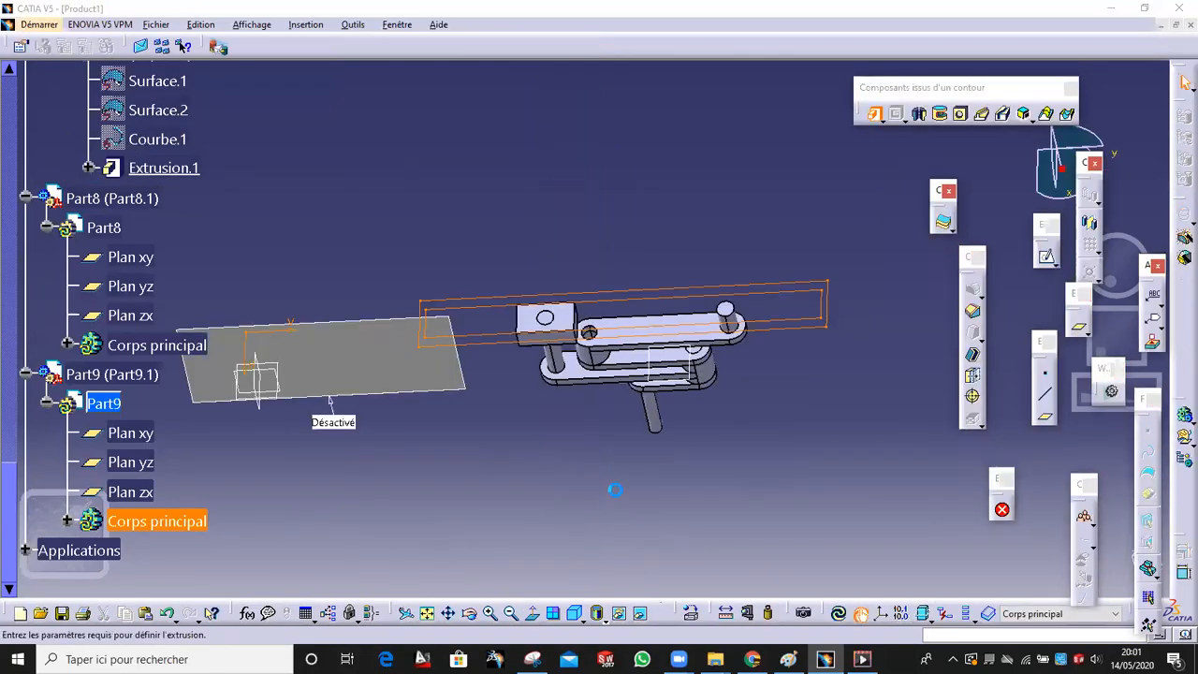
middle_drag(669, 281, 507, 463)
middle_drag(424, 430, 586, 250)
click(611, 274)
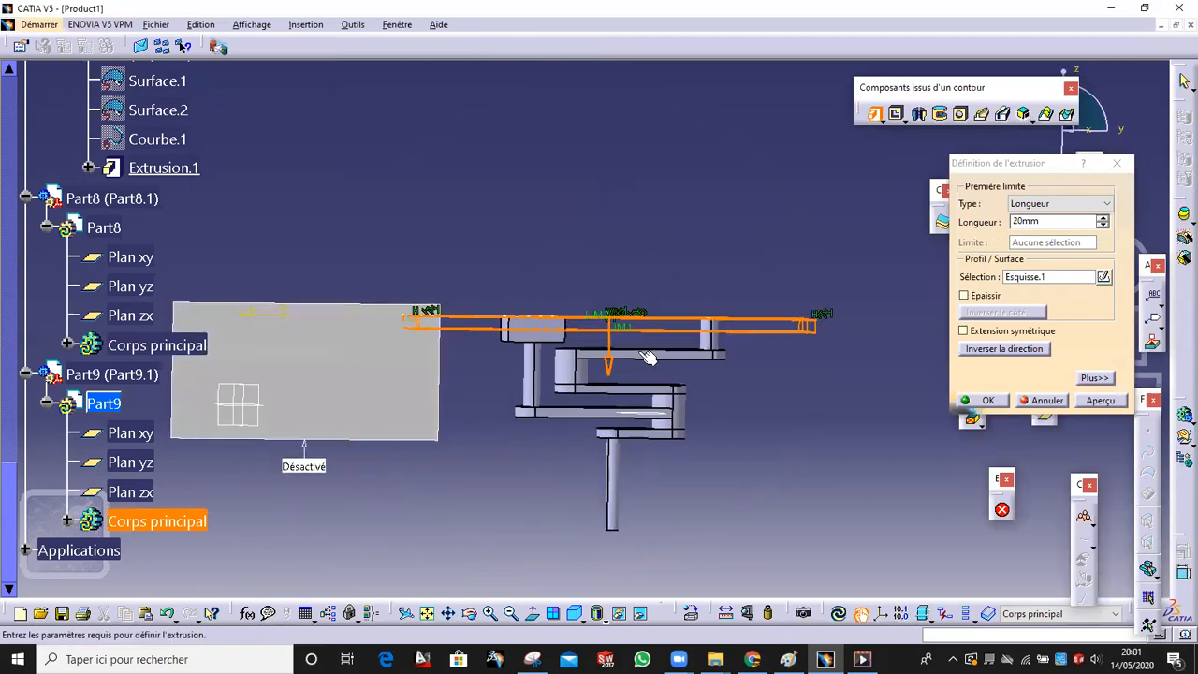
click(1104, 227)
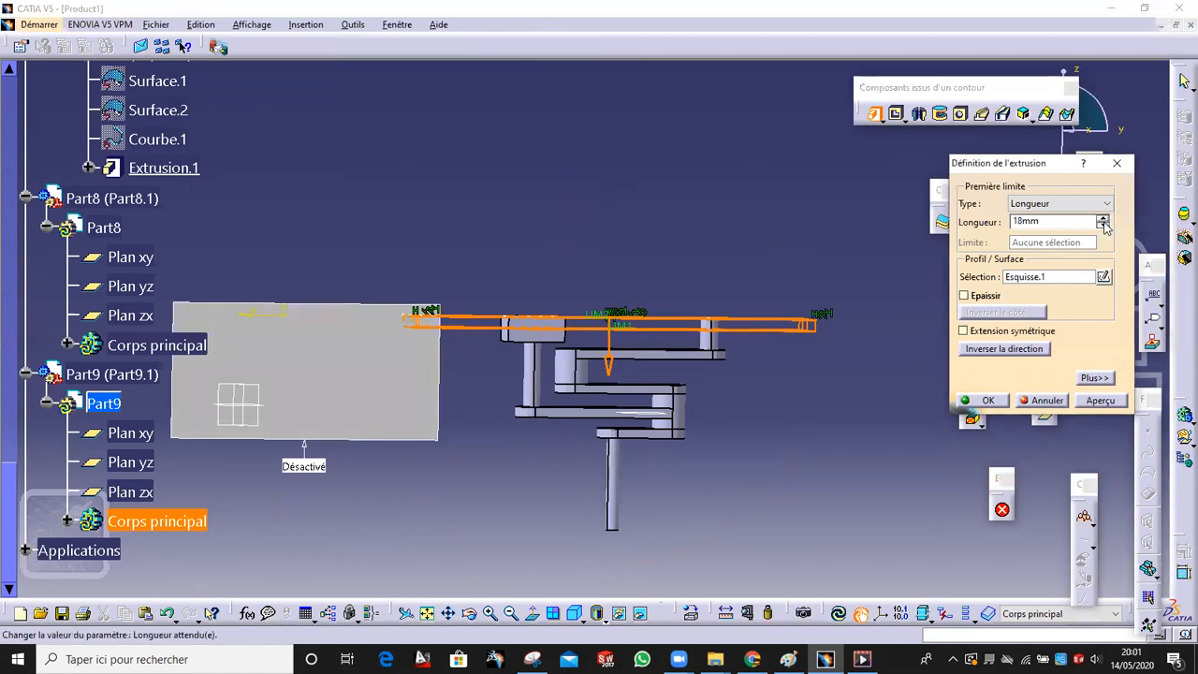
click(1105, 227)
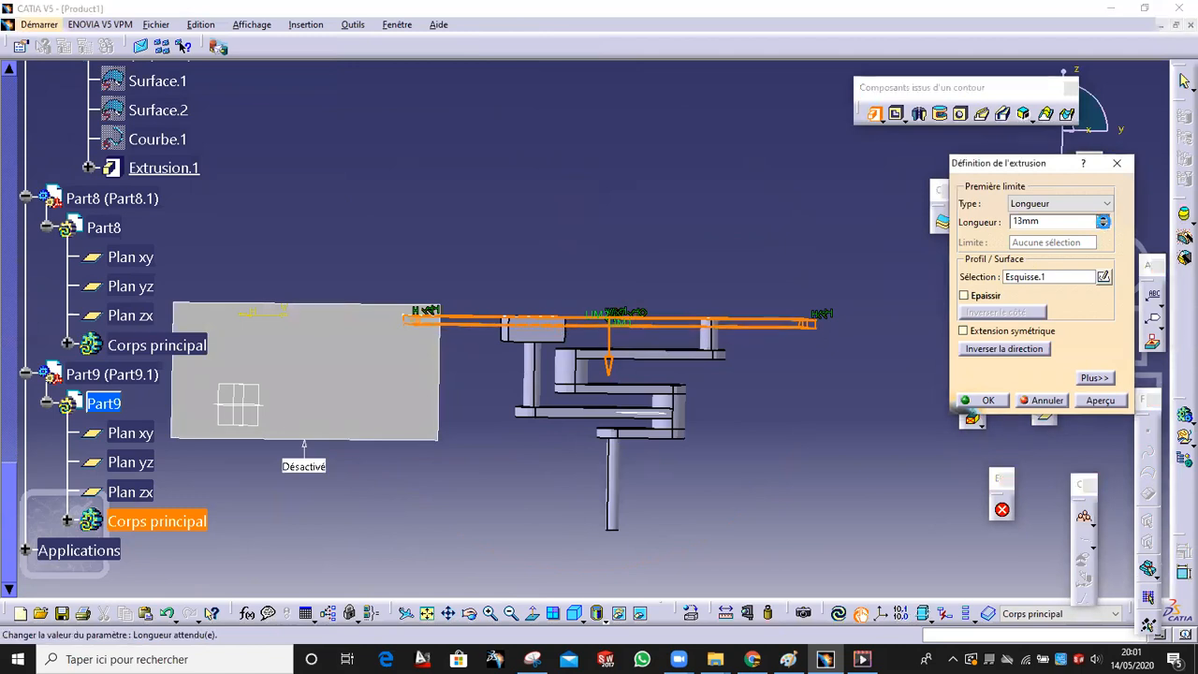
click(1102, 218)
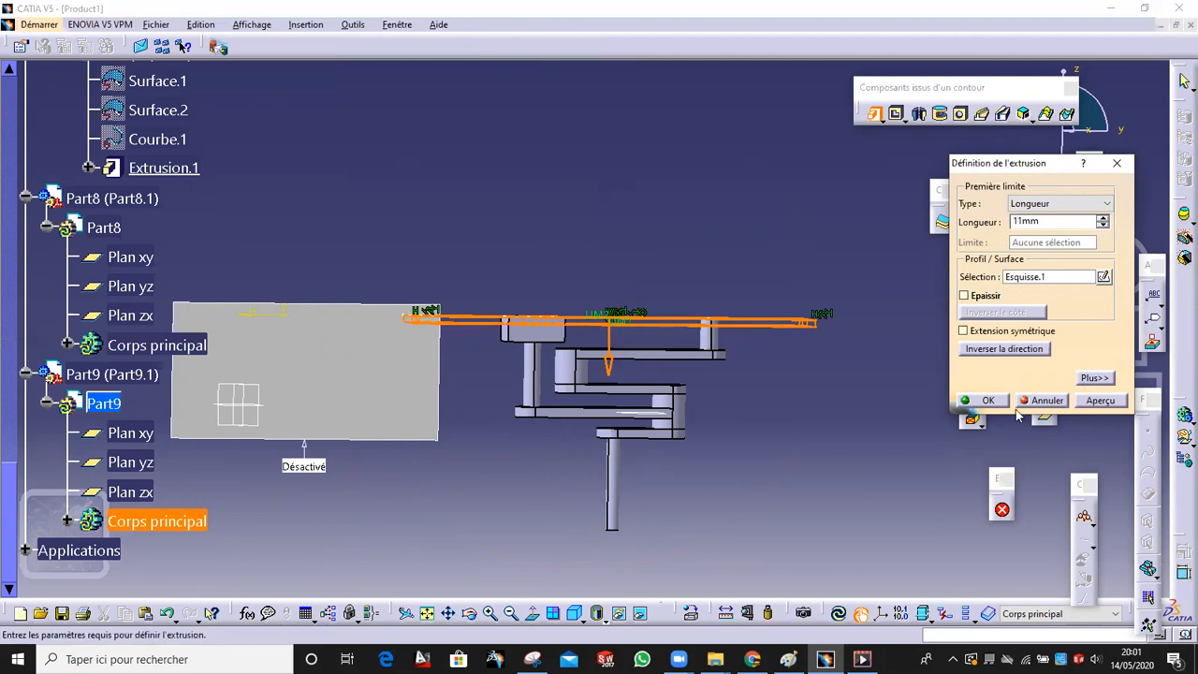
click(684, 225)
Start a sketch on the frame's outer face, project the frame's four outer edges into it and finish the sketch
middle_drag(684, 224, 660, 276)
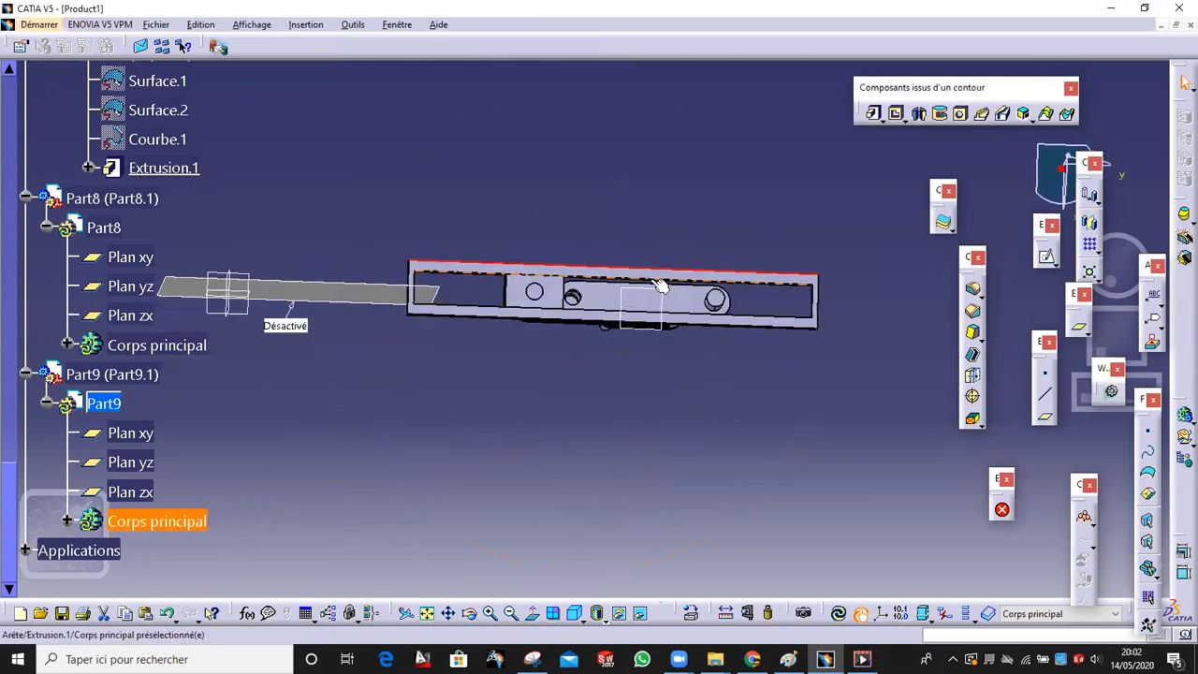
click(650, 277)
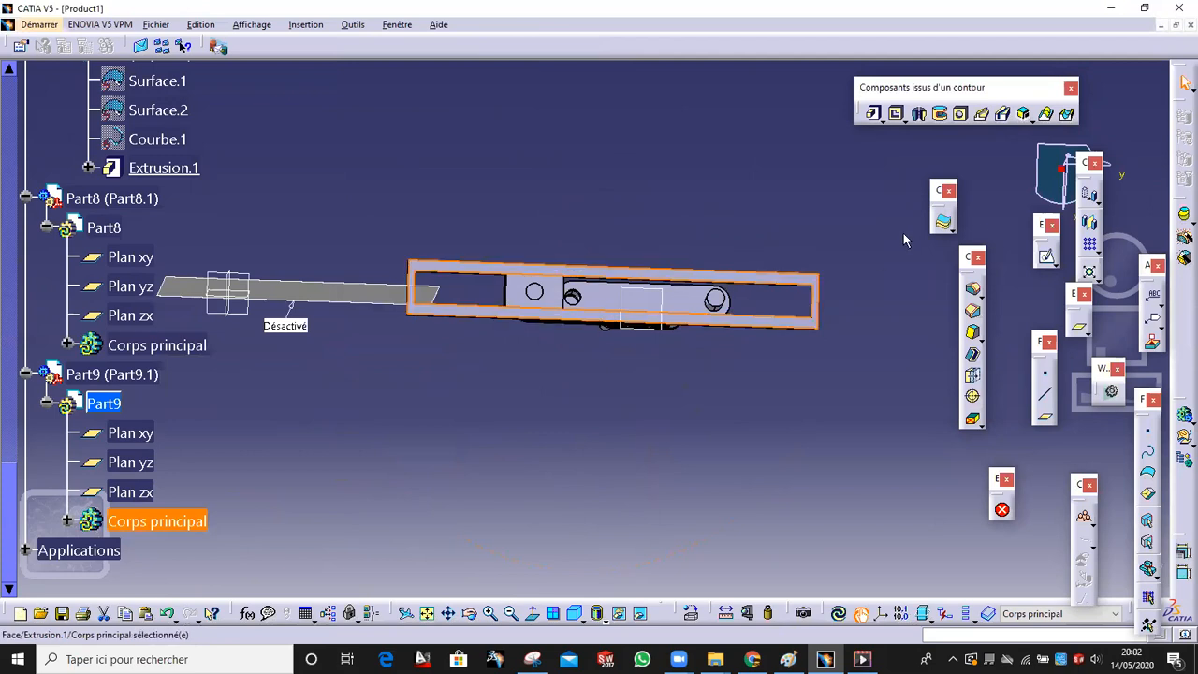
click(1040, 262)
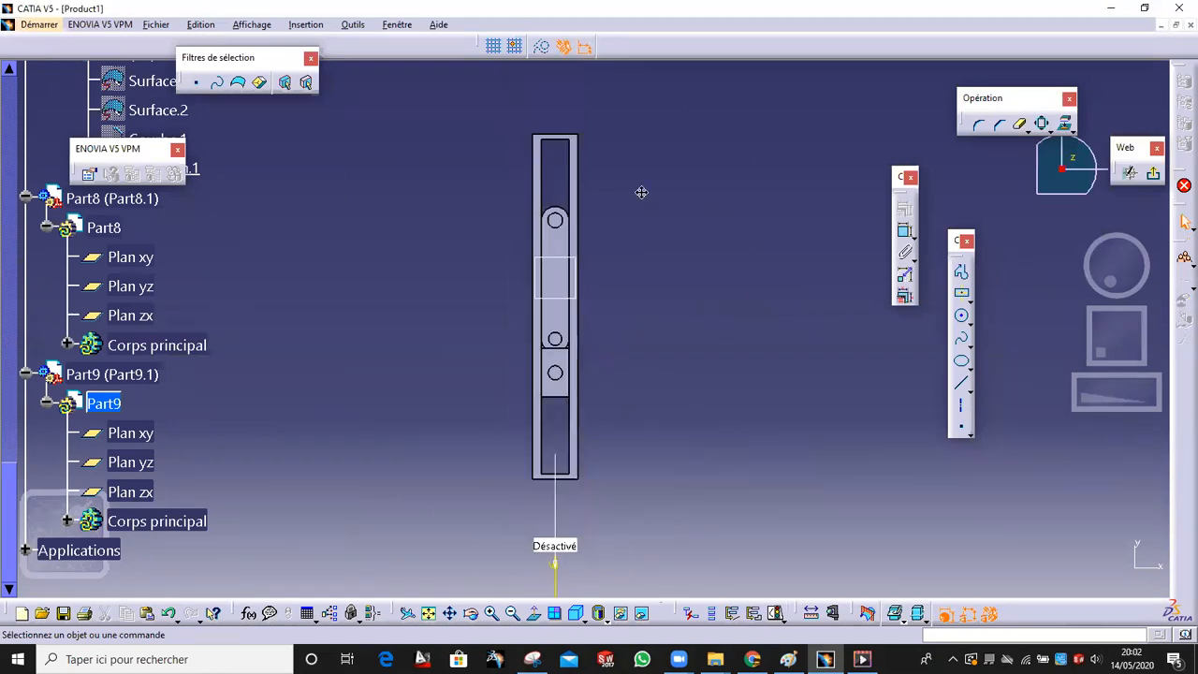
click(574, 204)
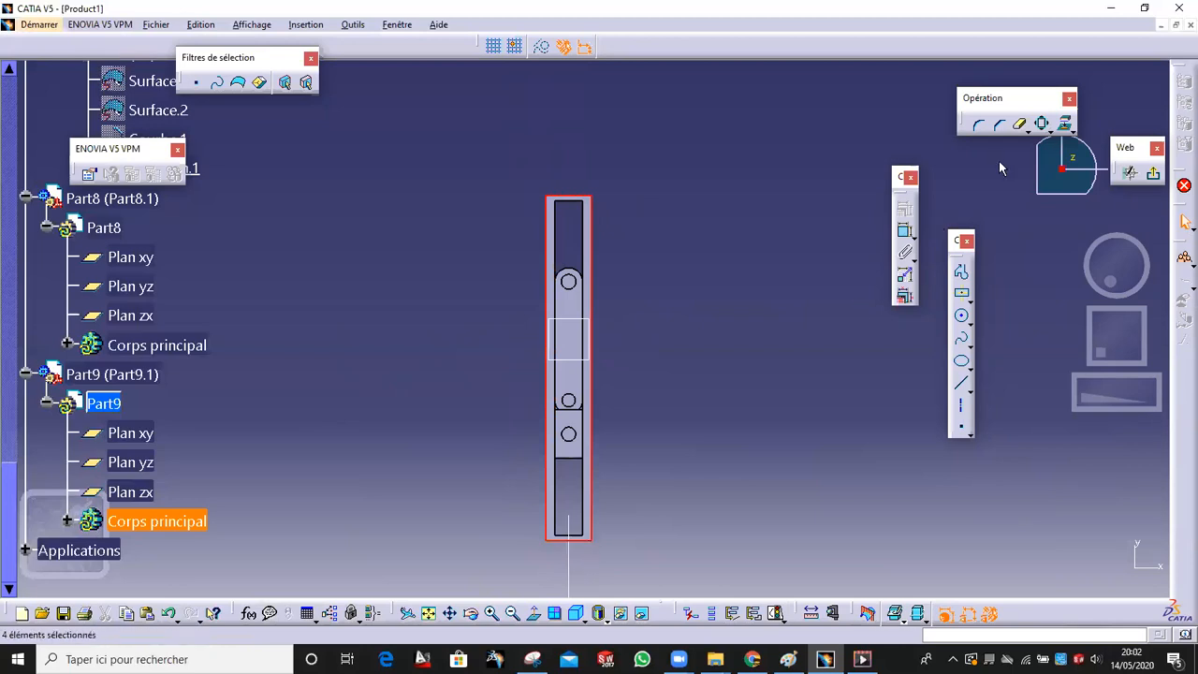
click(1067, 124)
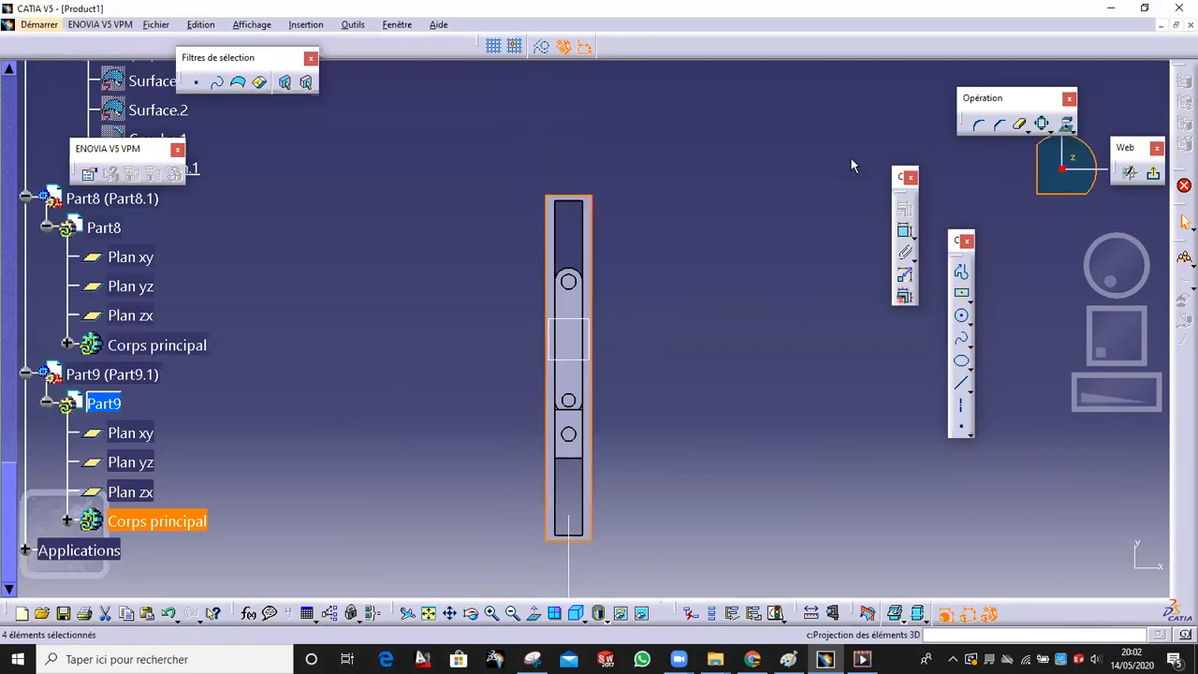
click(1153, 173)
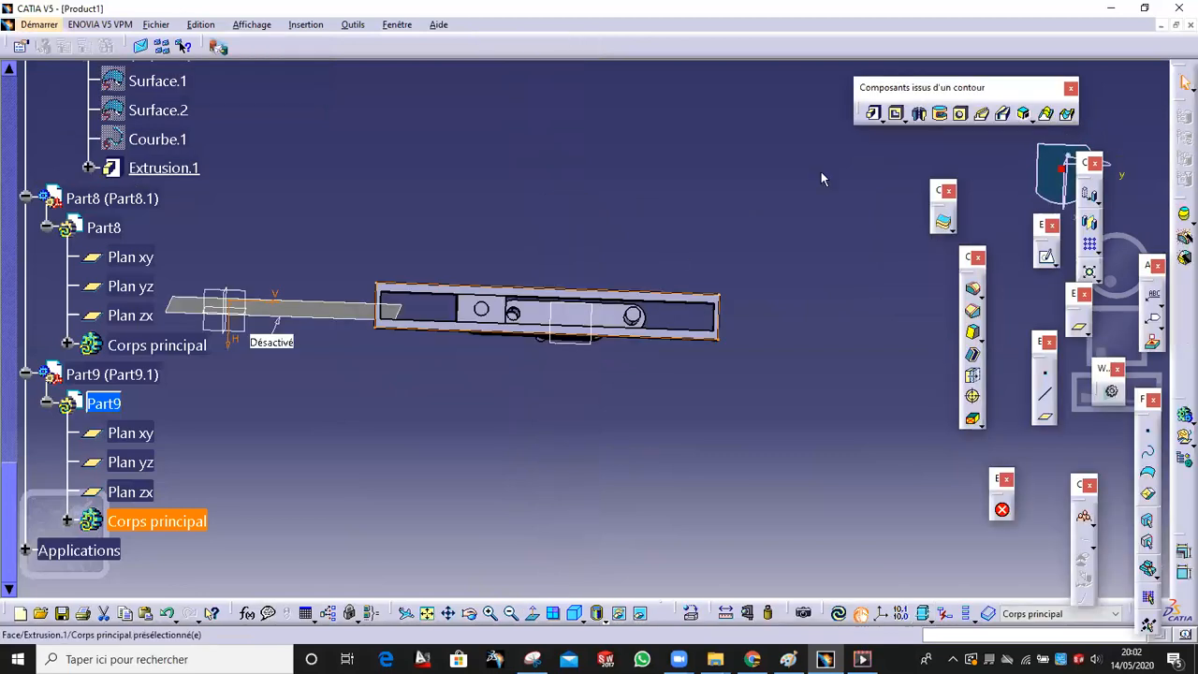
Extrude the projected outline 46 mm away from the linkage, covering the frame with a solid beam
middle_drag(586, 377, 559, 128)
drag(561, 319, 559, 286)
middle_drag(536, 337, 525, 370)
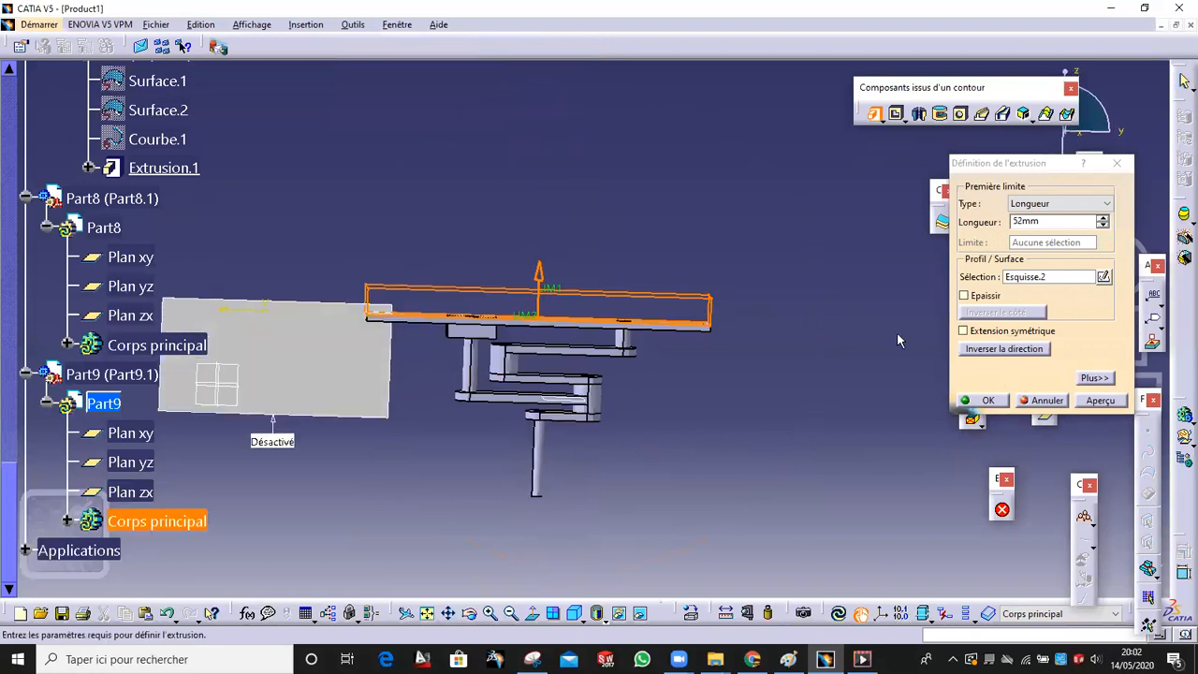
click(1103, 225)
click(1103, 225)
click(1102, 226)
click(1103, 227)
click(1102, 226)
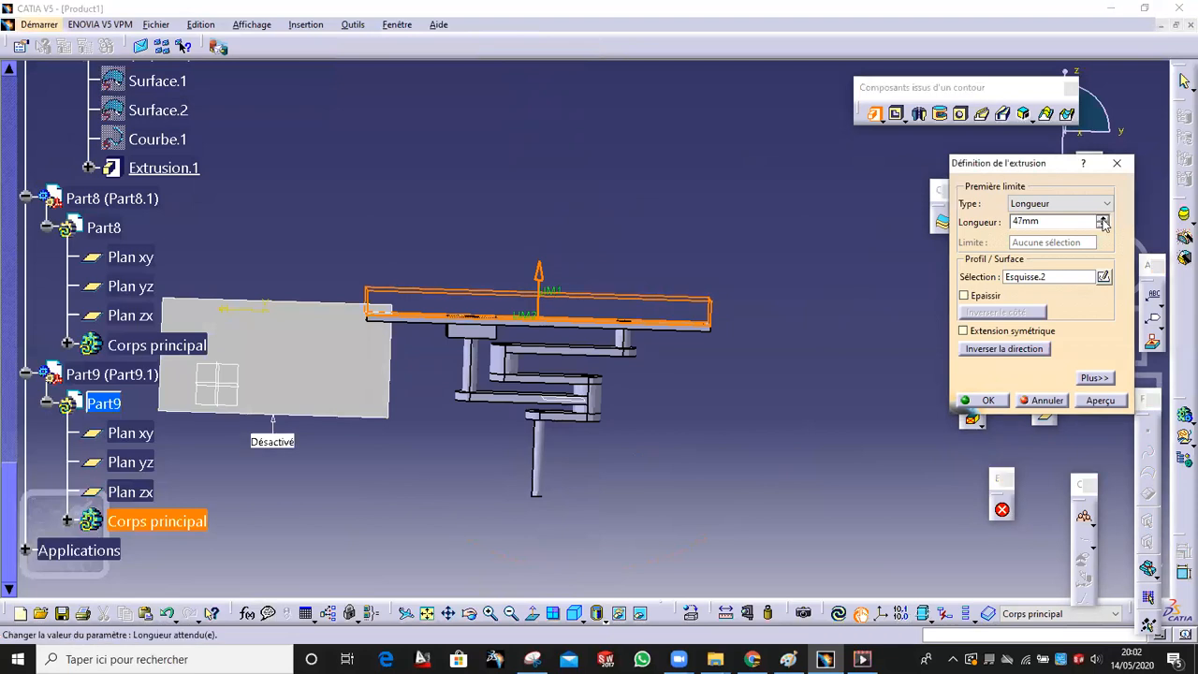
click(1103, 219)
click(1103, 219)
mouse_move(777, 374)
middle_down()
mouse_move(776, 342)
mouse_move(782, 351)
middle_up()
middle_drag(651, 408, 599, 273)
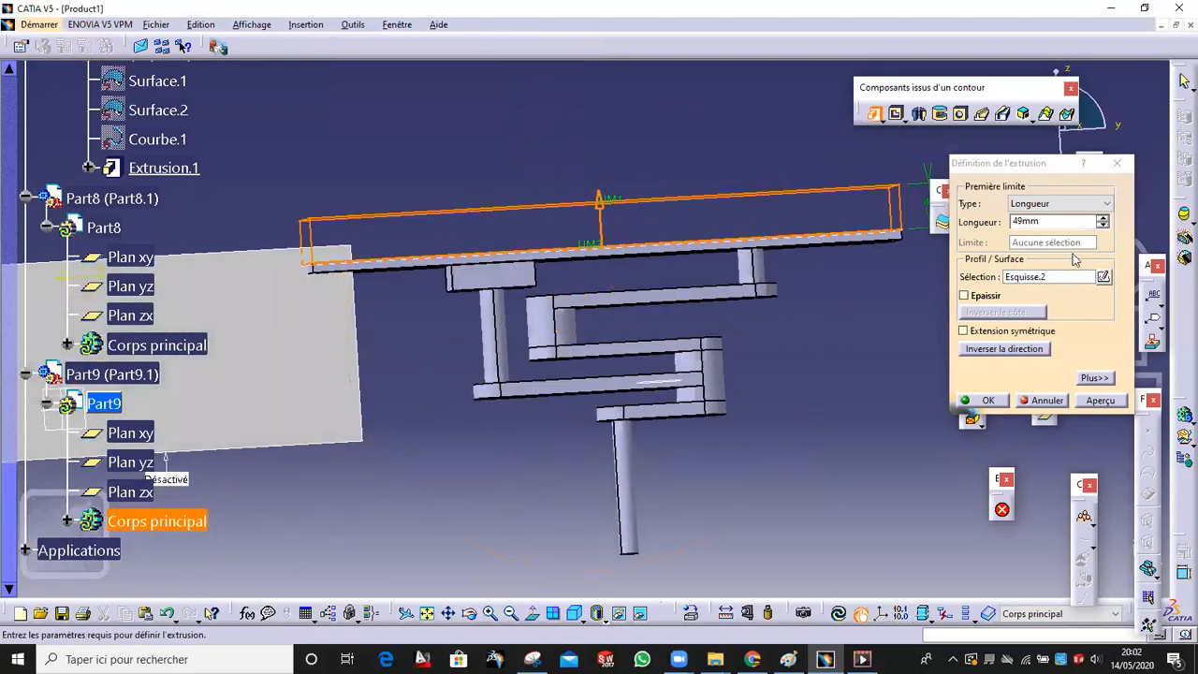
click(1102, 226)
click(1103, 225)
click(1103, 225)
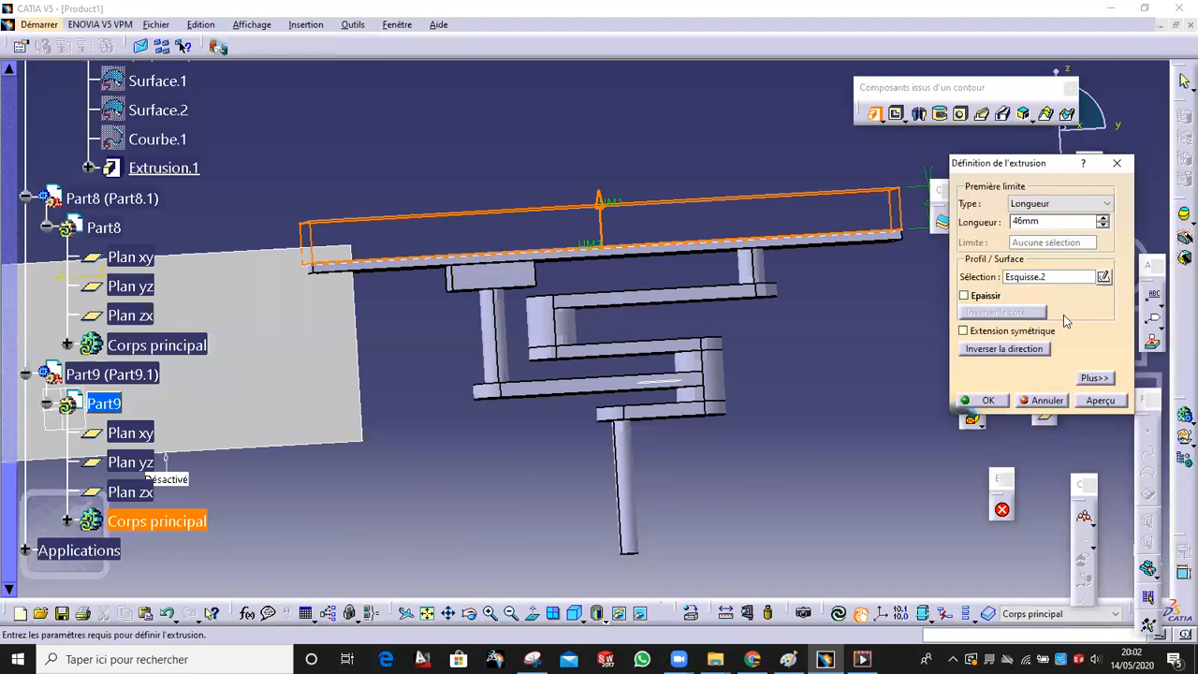
click(990, 400)
middle_drag(627, 340, 617, 281)
middle_drag(452, 282, 421, 384)
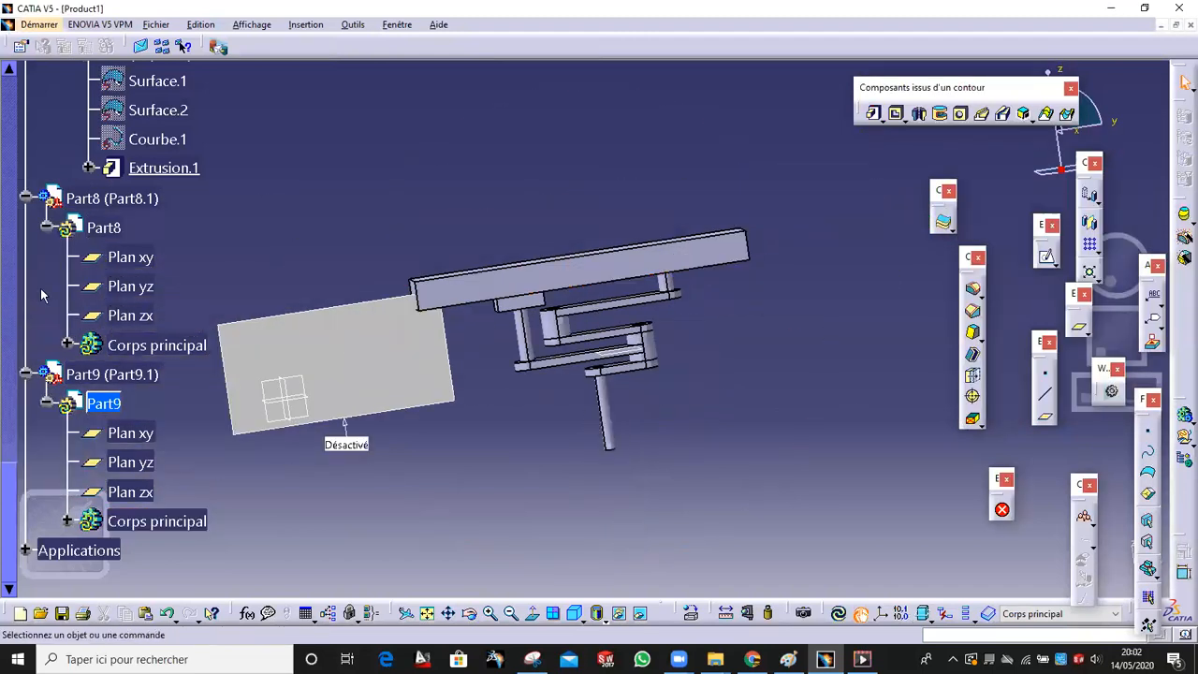
Collapse the branches of all nine parts, Part1 to Part9, in the specification tree
scroll(91, 239, up, 7)
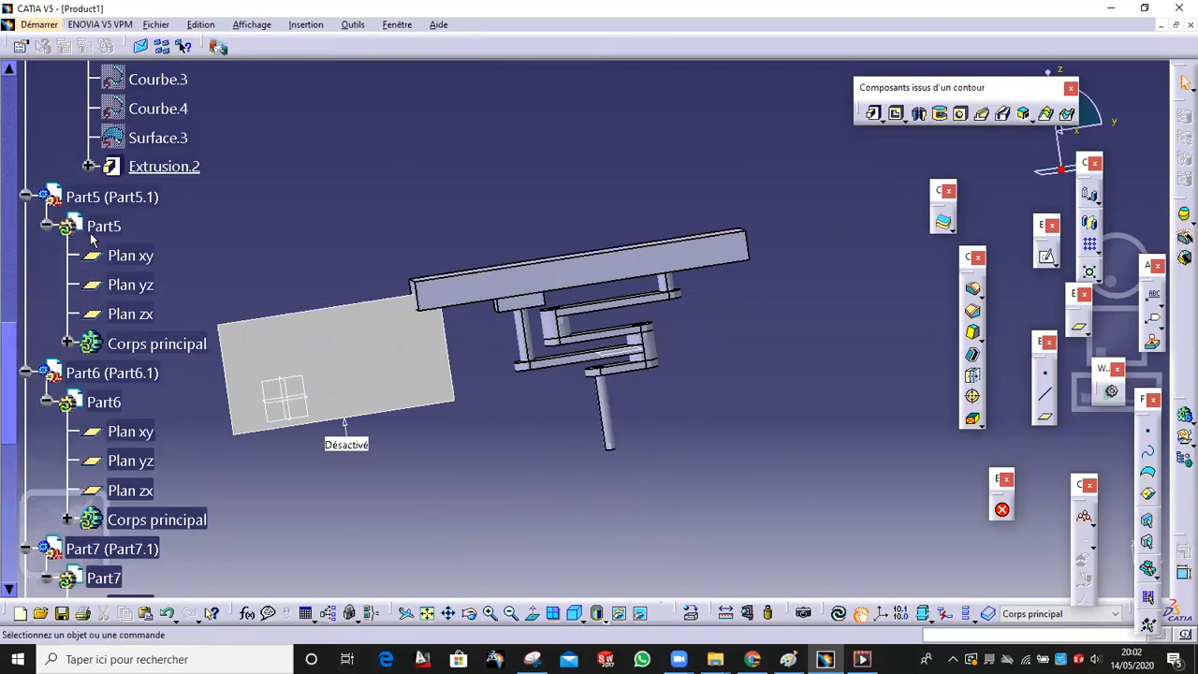
scroll(91, 240, up, 10)
scroll(99, 235, down, 2)
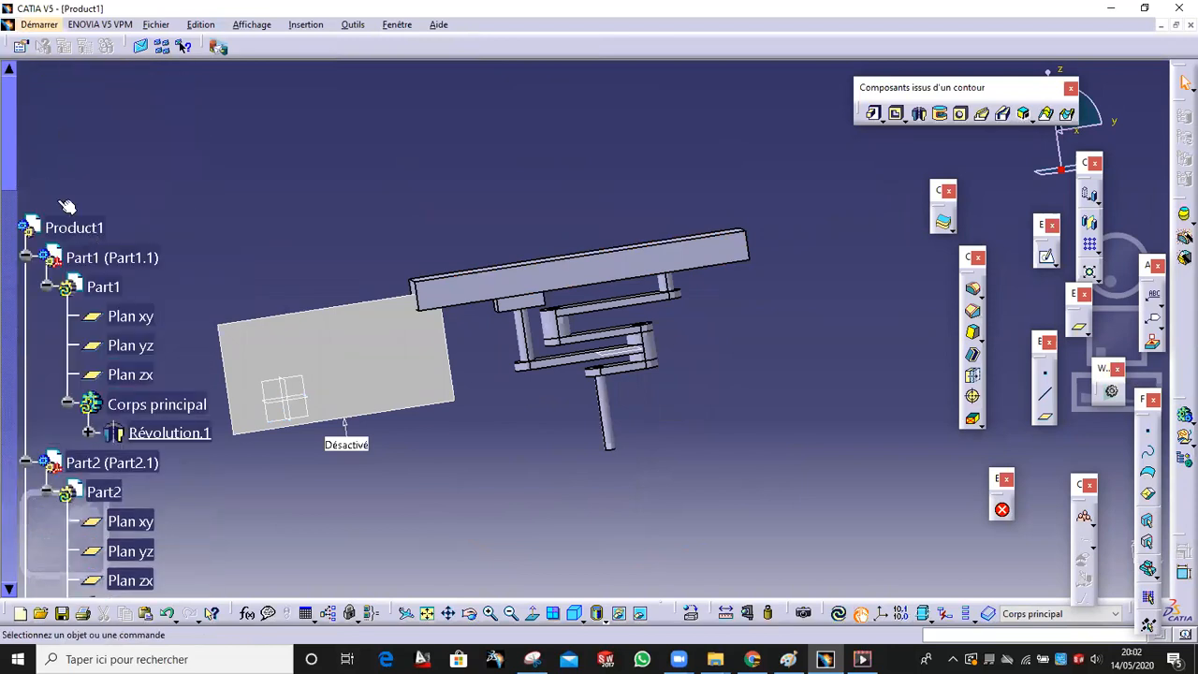
scroll(66, 205, down, 2)
click(25, 204)
click(24, 232)
click(24, 262)
click(24, 292)
click(24, 321)
click(24, 350)
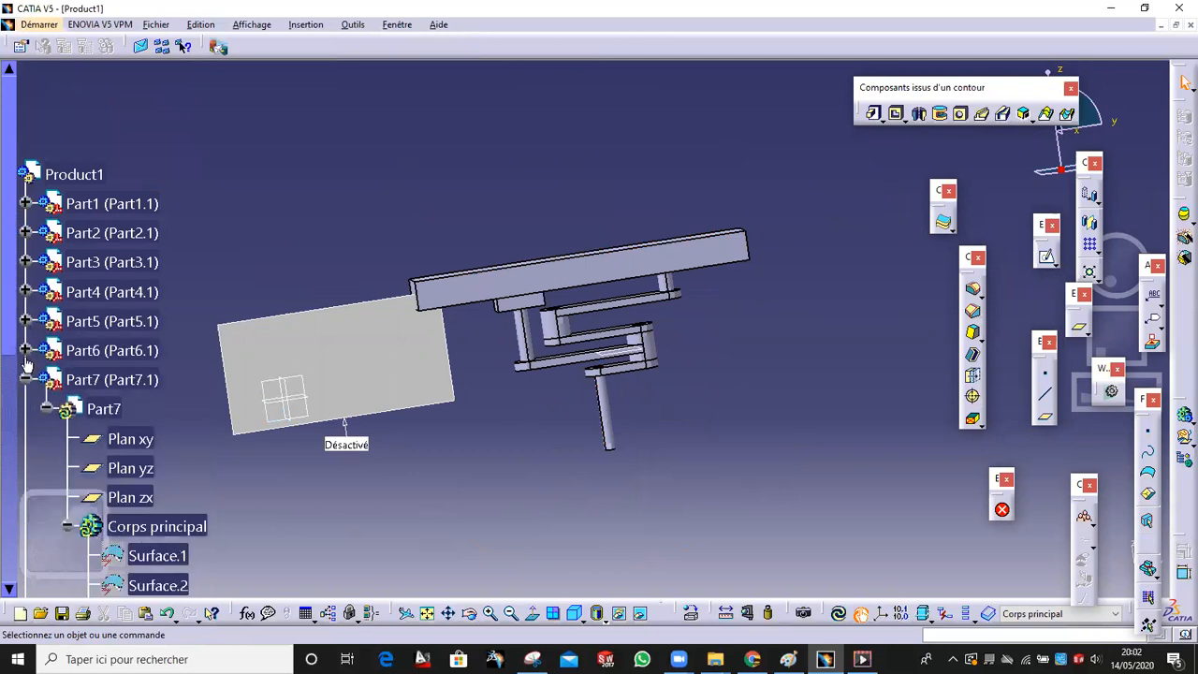
click(25, 379)
click(25, 409)
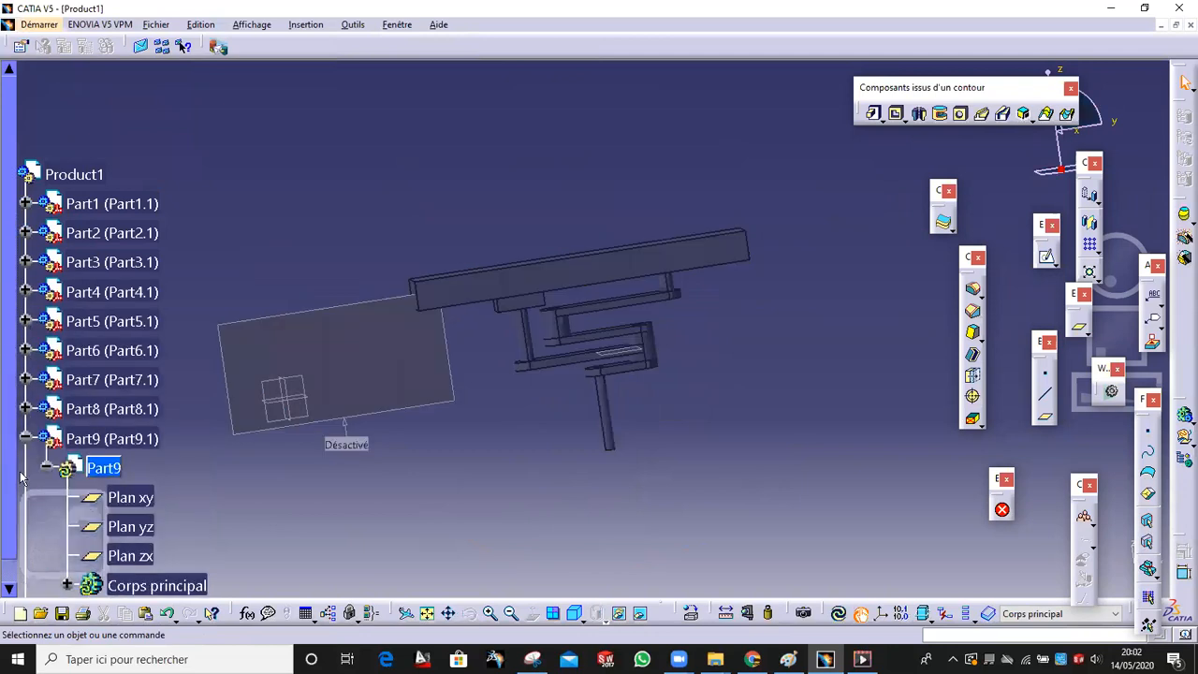
click(25, 438)
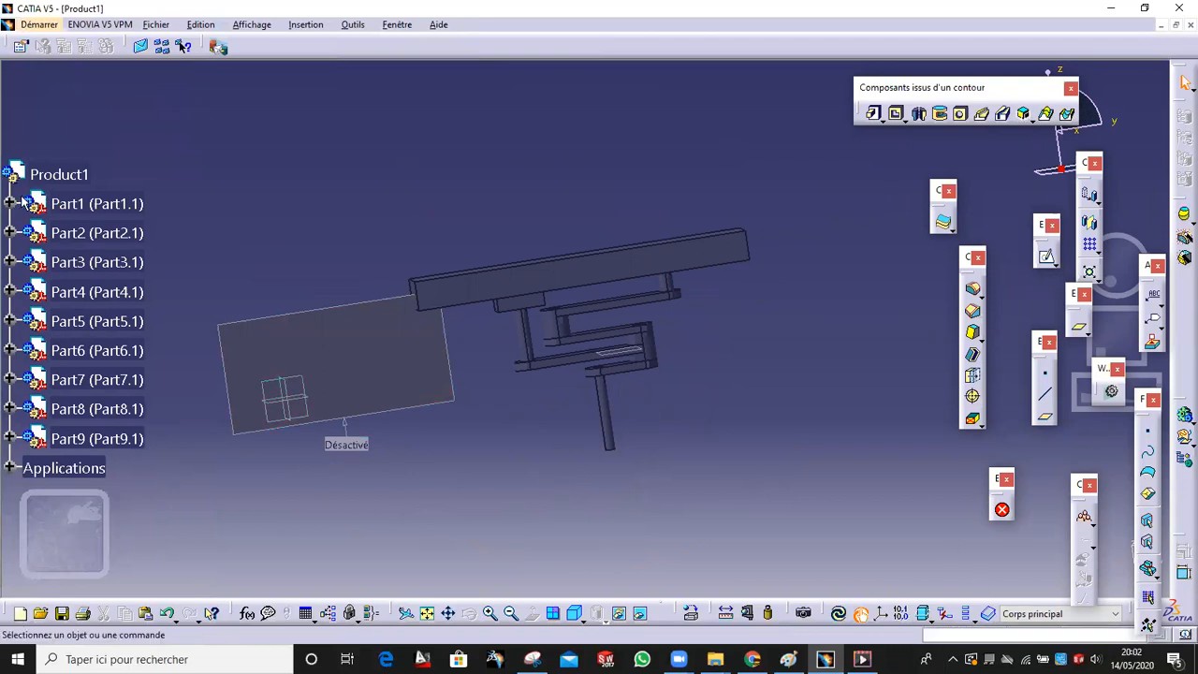
Hide the reference image plane beside the linkage
middle_drag(491, 241, 550, 329)
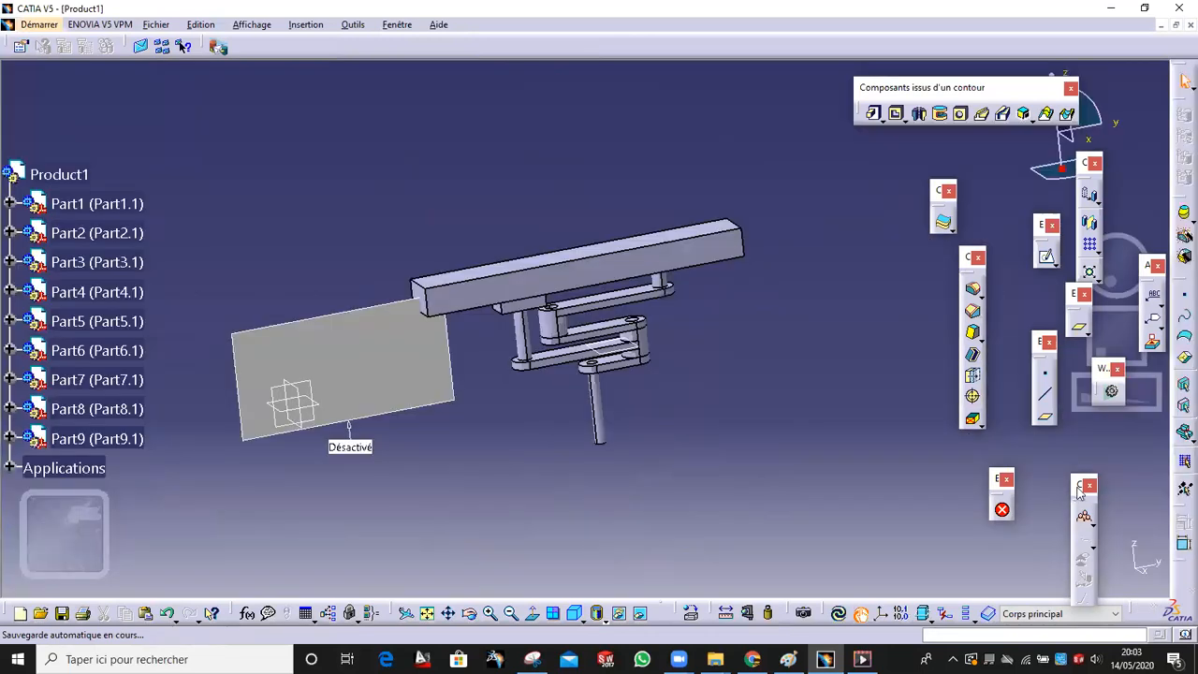
click(1089, 485)
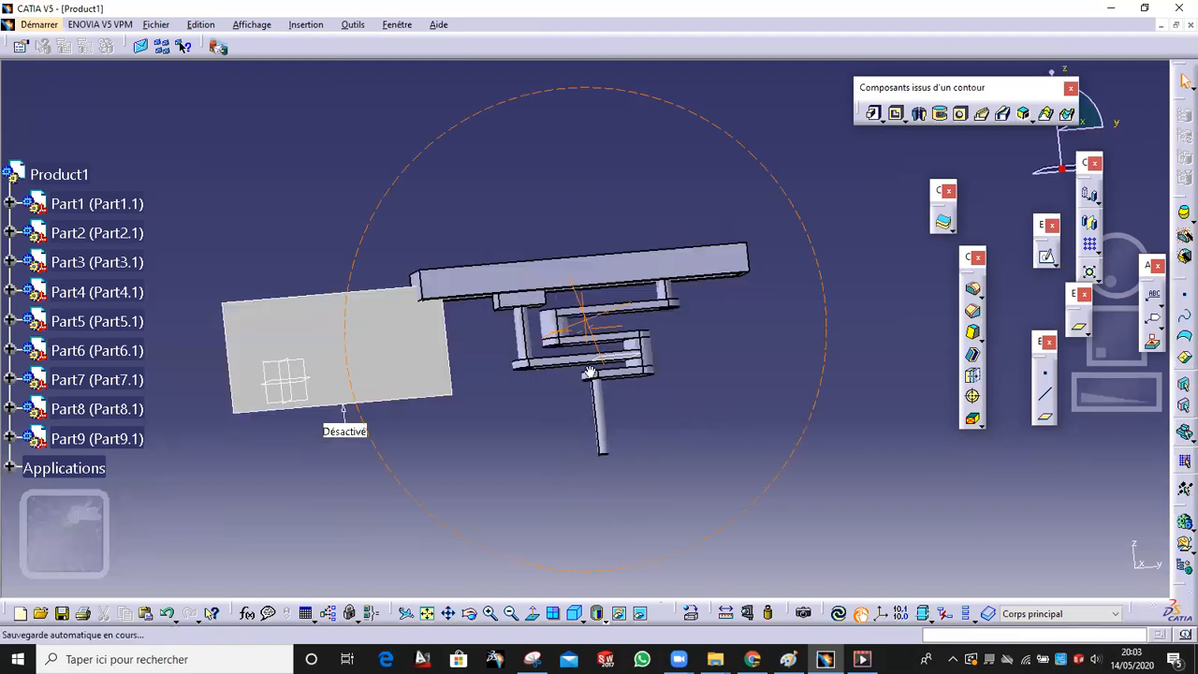
right_click(359, 330)
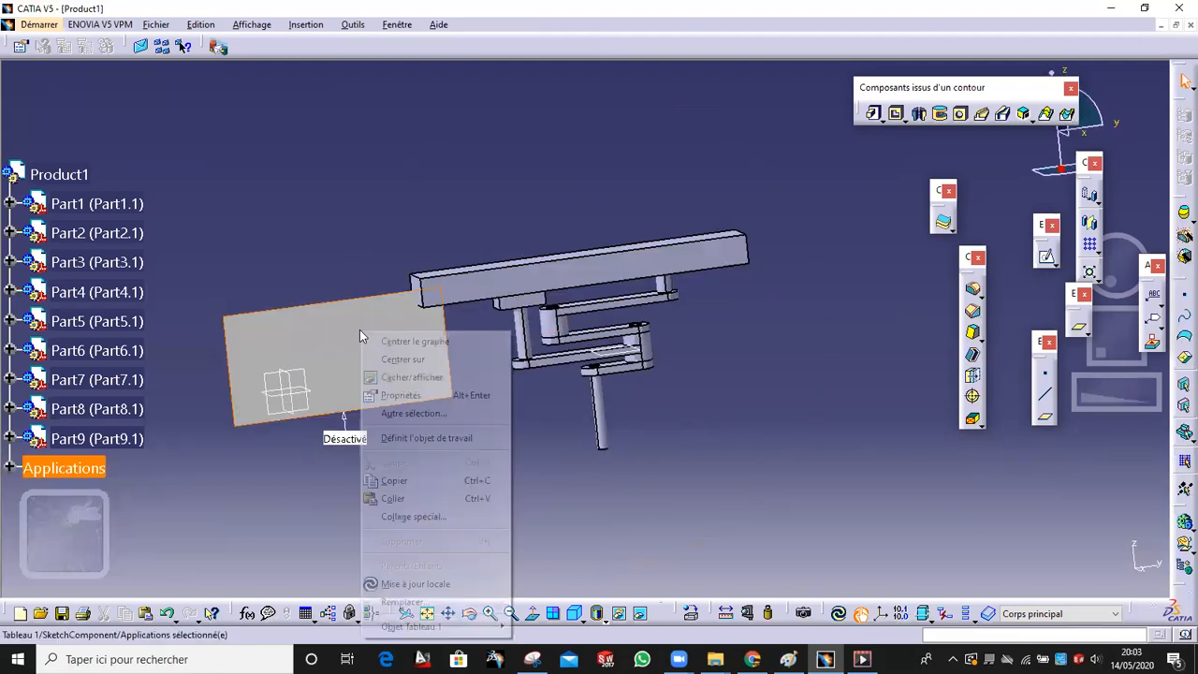
click(387, 378)
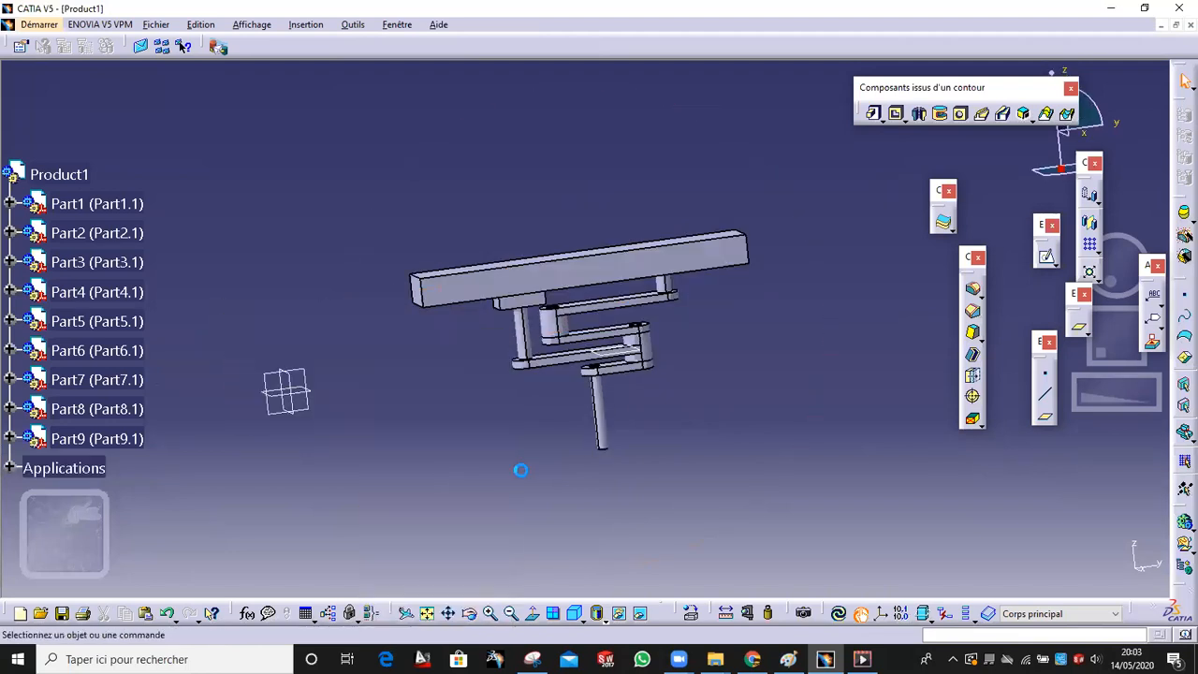
Delete the reference image Tableau 1 from the Galerie de tableaux under Applications
click(9, 467)
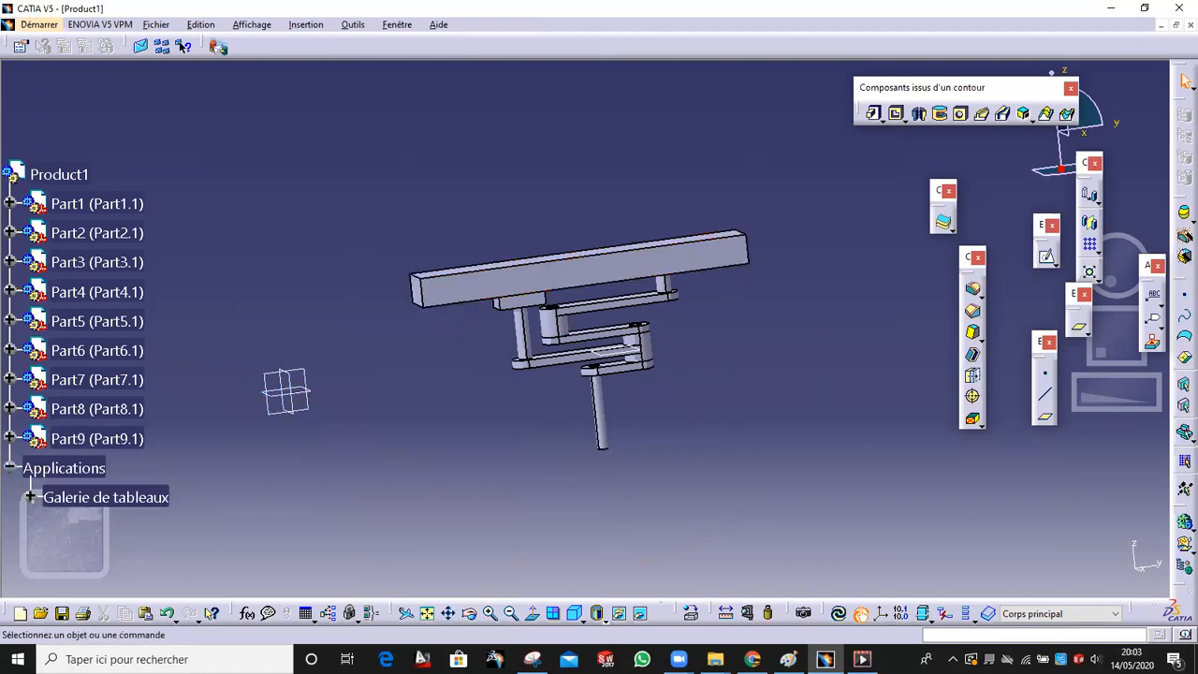
click(31, 443)
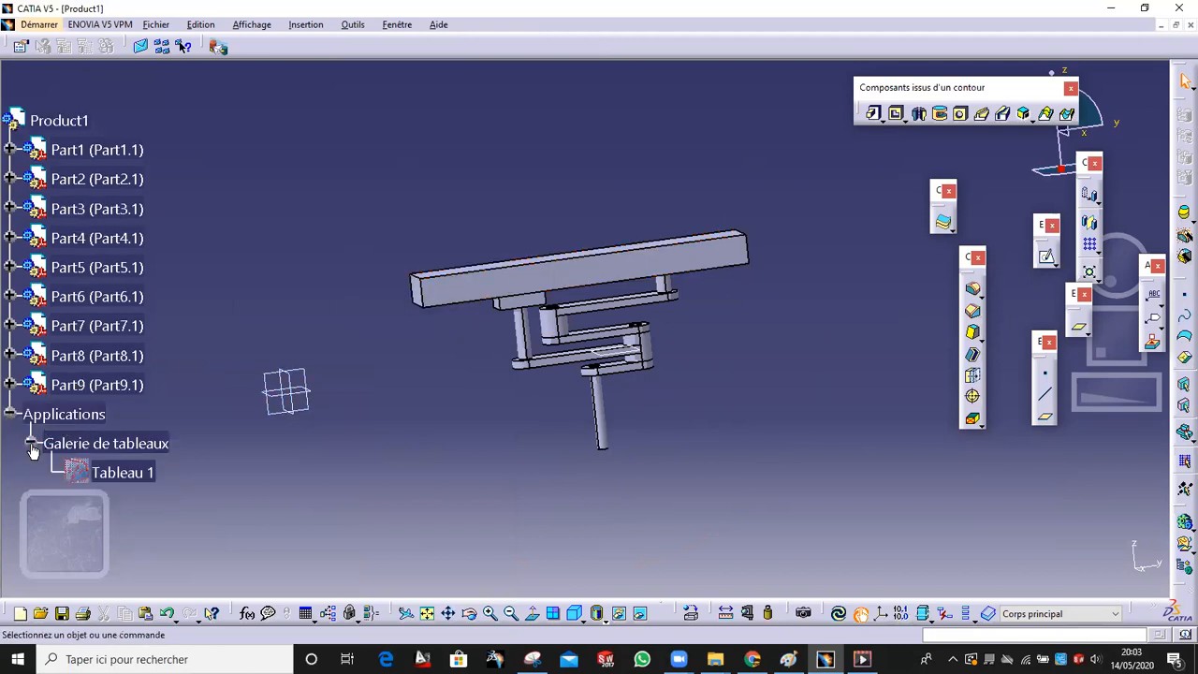
right_click(106, 478)
click(159, 502)
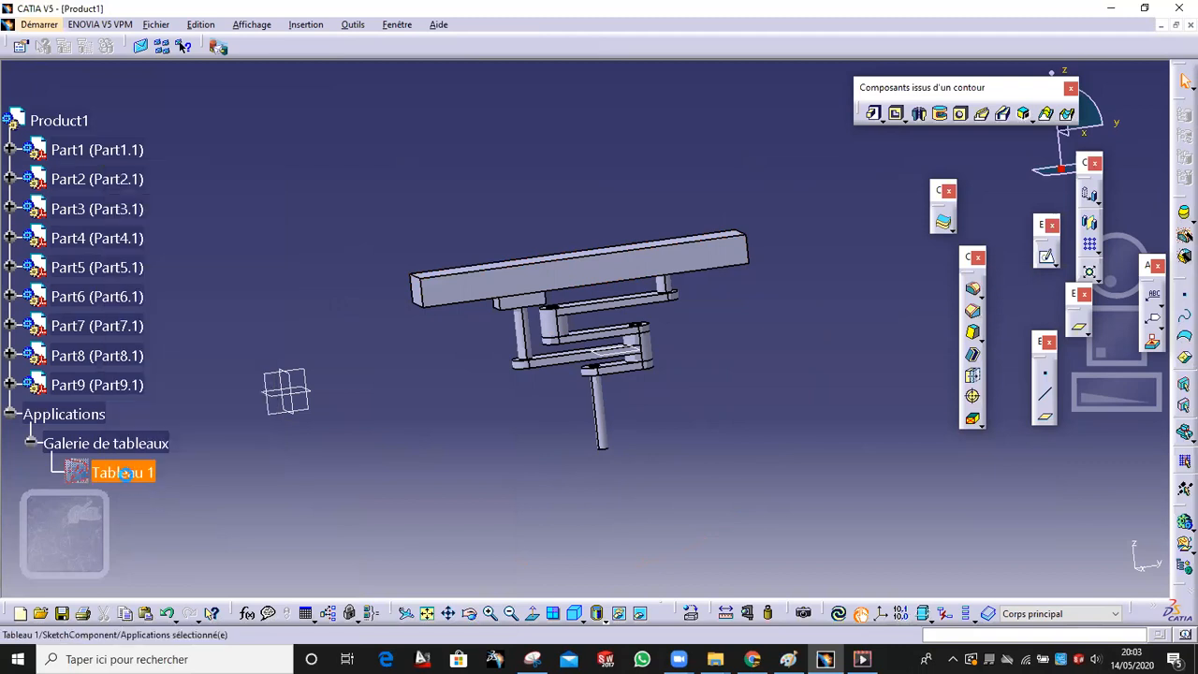
right_click(124, 474)
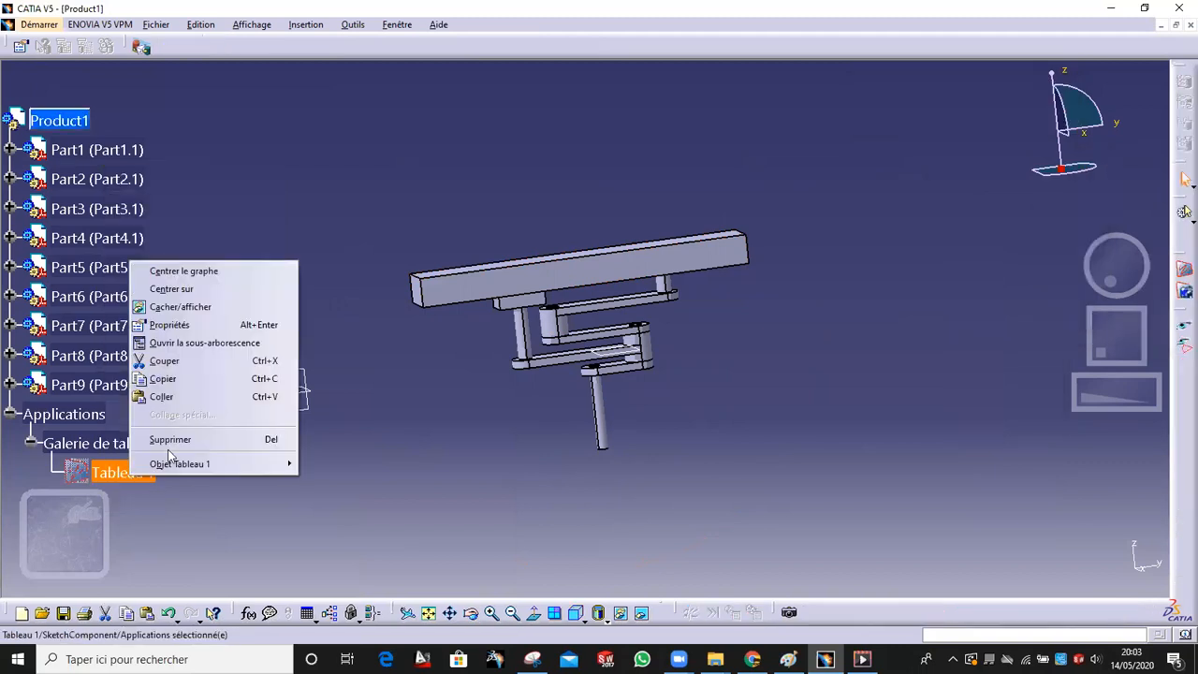
click(172, 438)
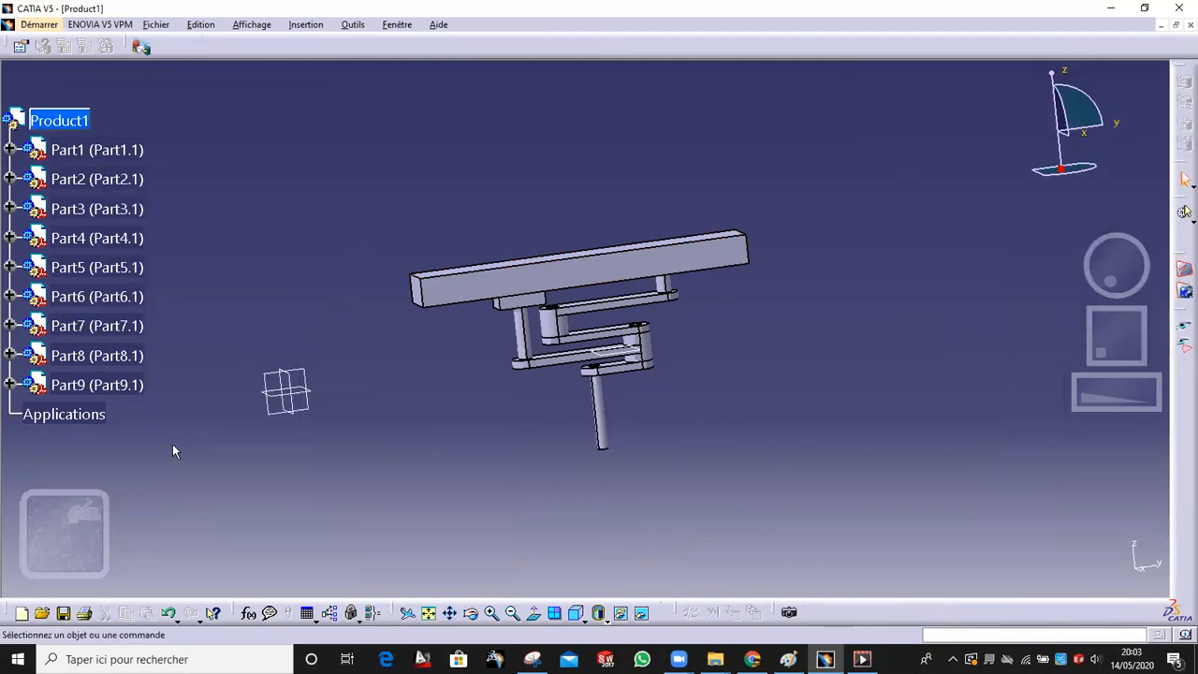
Switch the product to the Assembly Design workbench
click(39, 24)
mouse_move(94, 60)
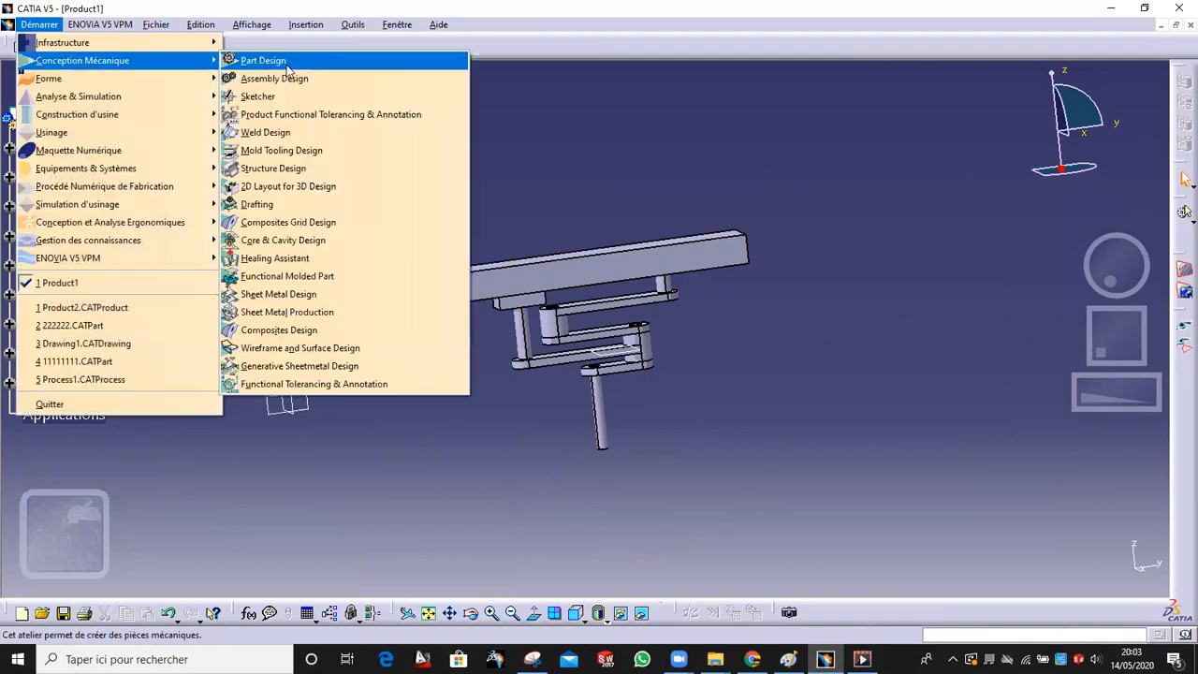
click(287, 77)
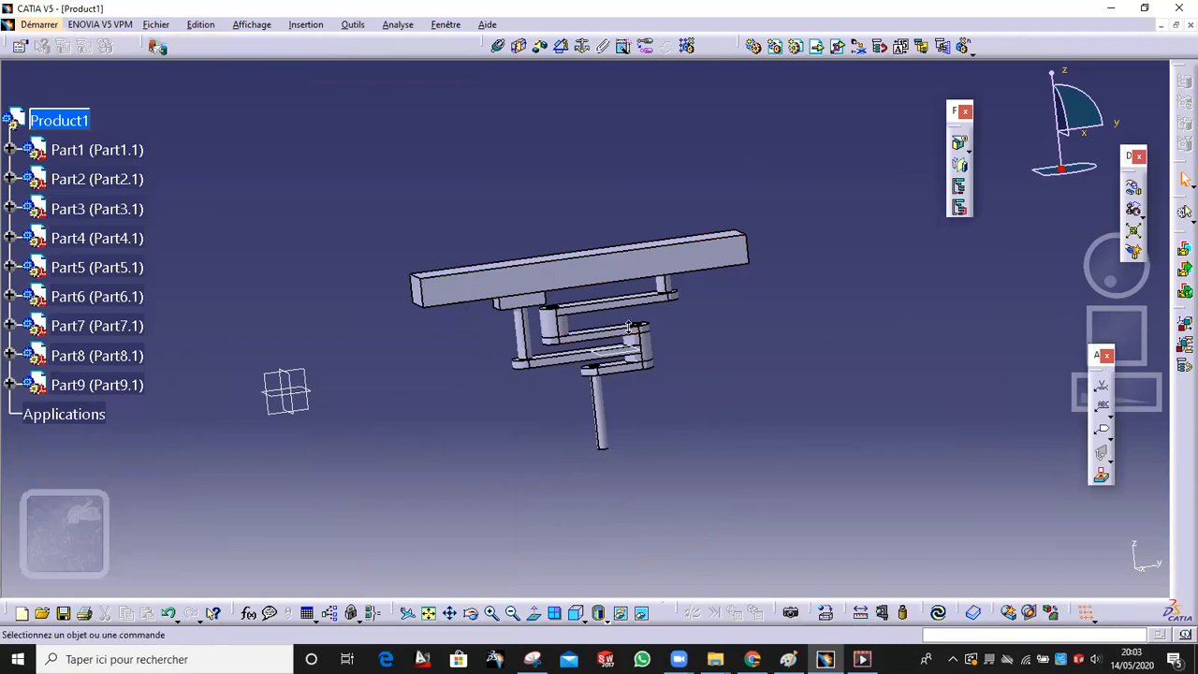
Copy the end block Part7 and paste a second instance of it into Product1
ctrl+middle_drag(629, 325, 581, 273)
middle_drag(580, 273, 675, 315)
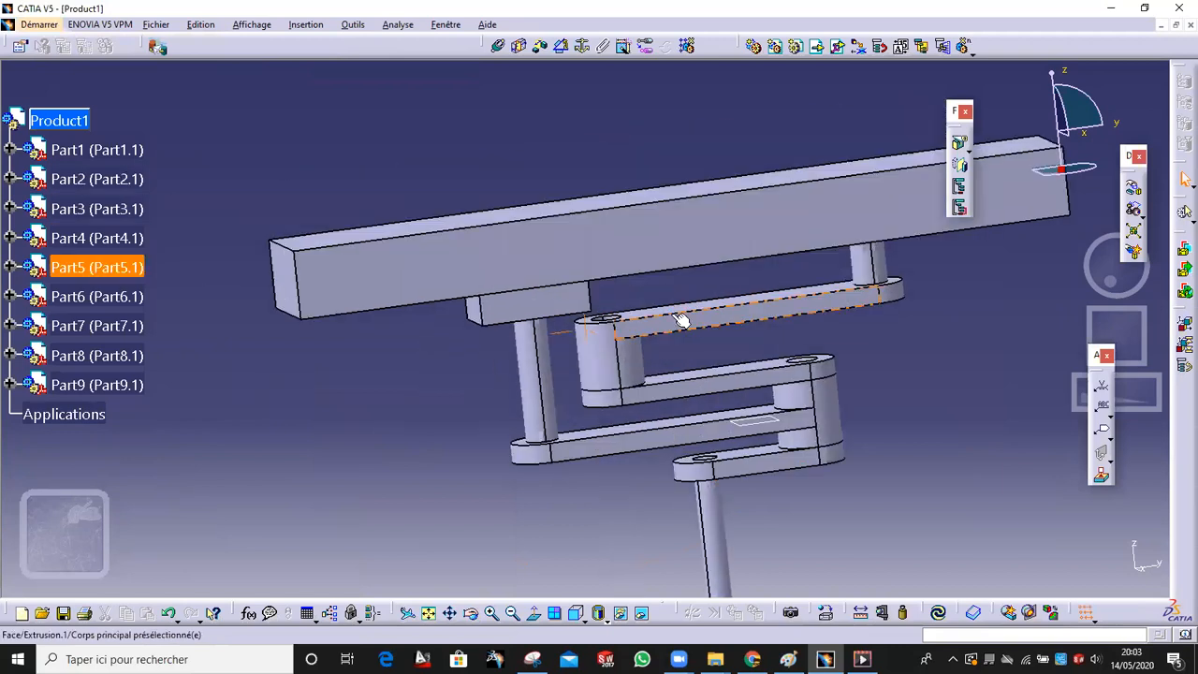
right_click(131, 327)
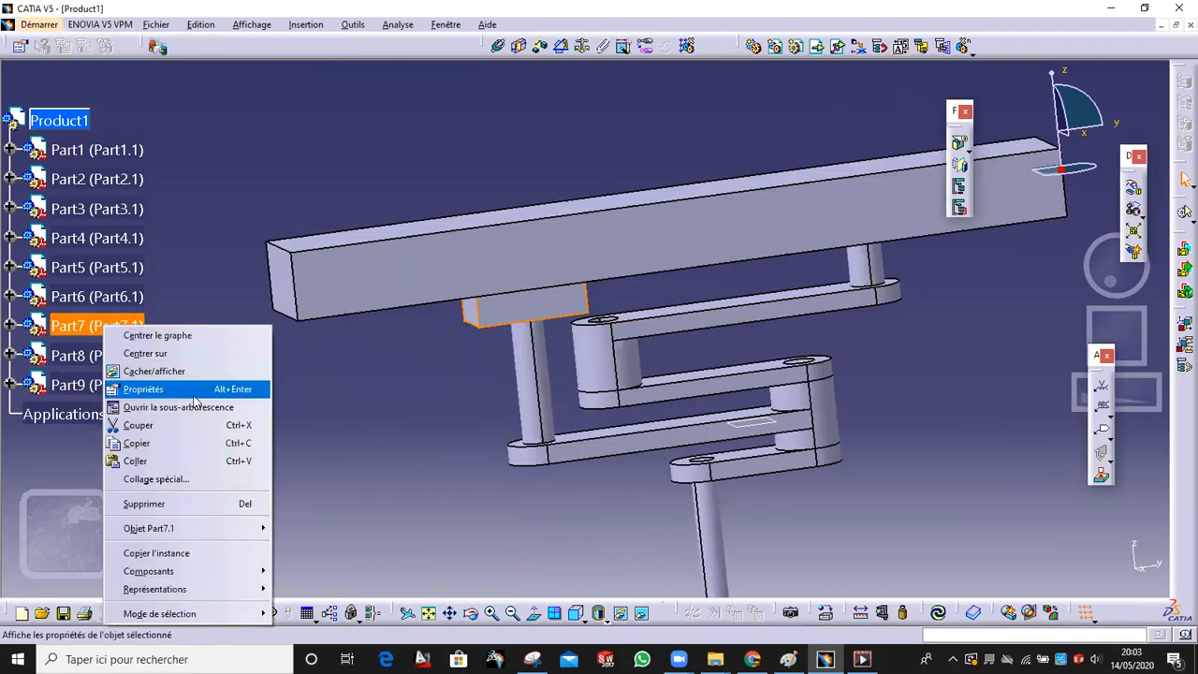
click(49, 131)
right_click(71, 120)
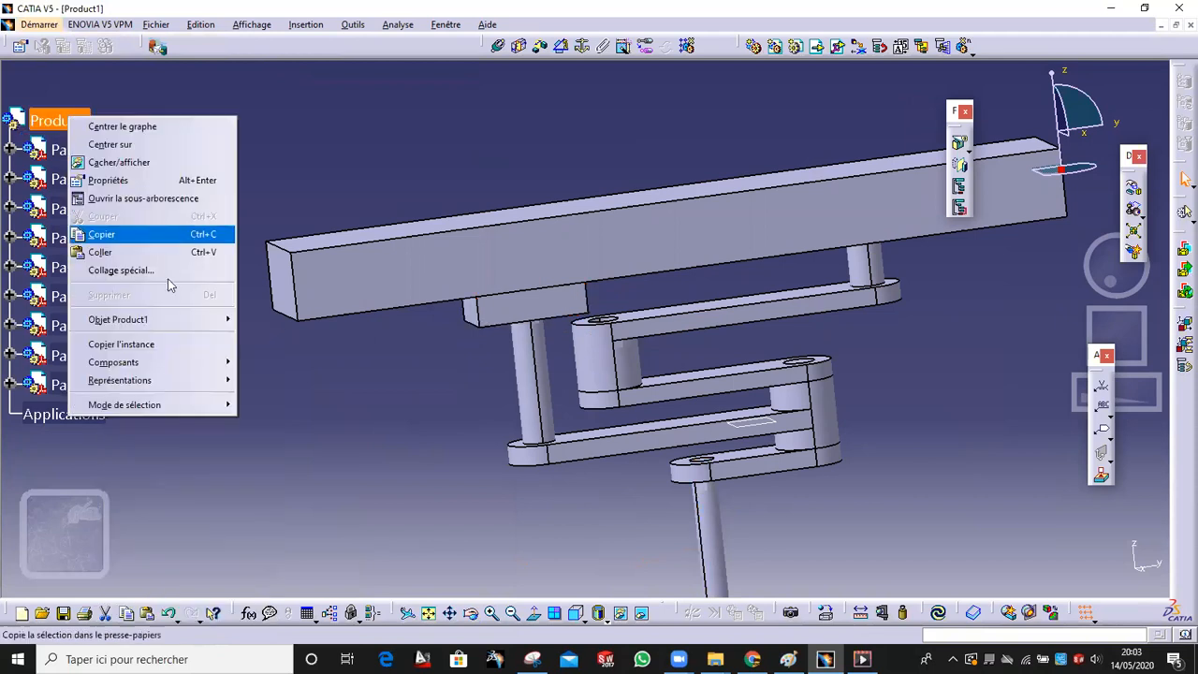
click(155, 252)
Move the copied Part7 block along the rail's long lower edge until it sits just beyond the Part8 pin
middle_drag(502, 457, 496, 328)
click(1134, 189)
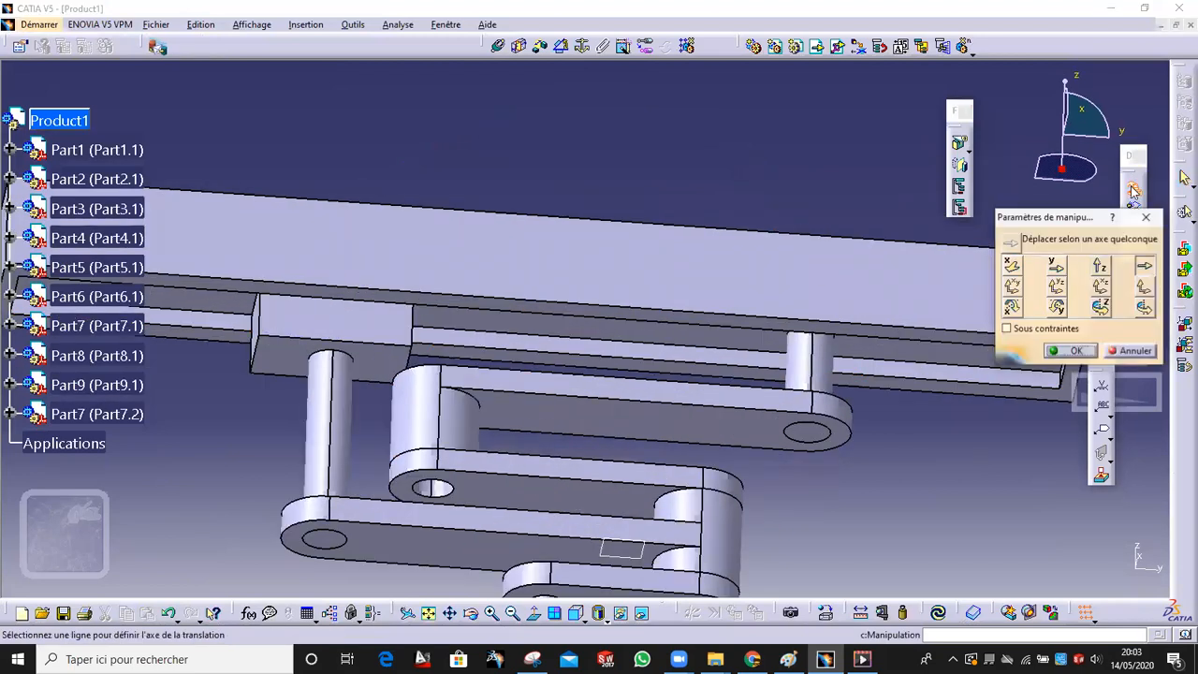
click(1099, 270)
click(1142, 266)
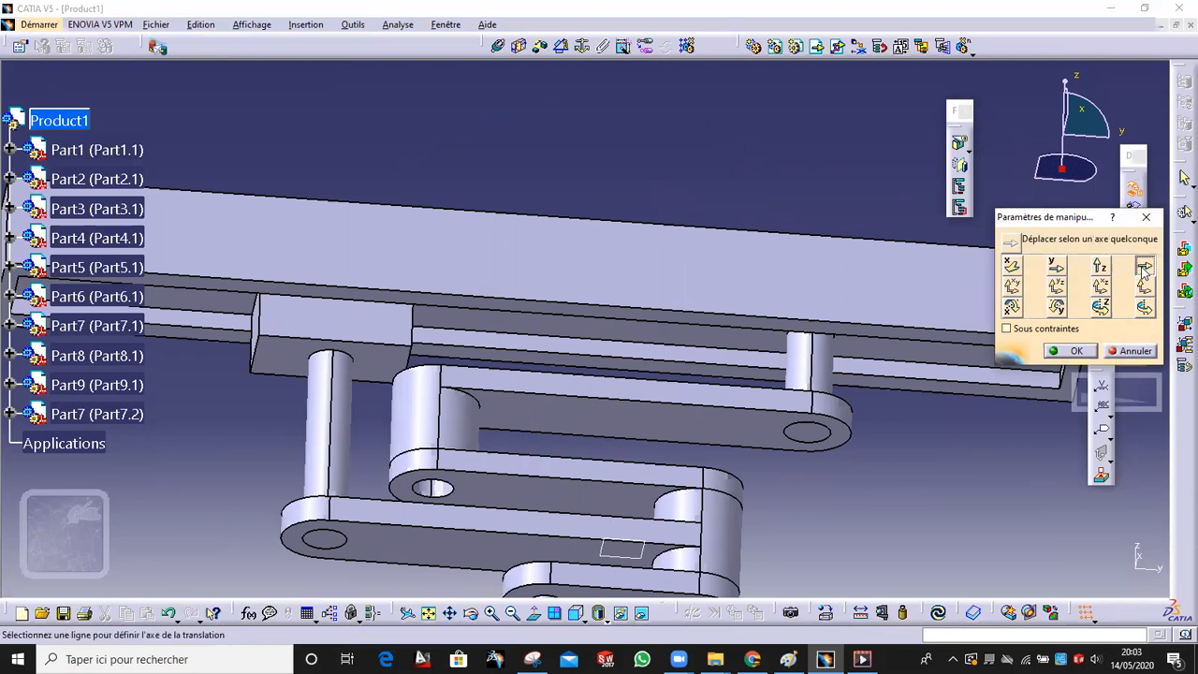
click(561, 305)
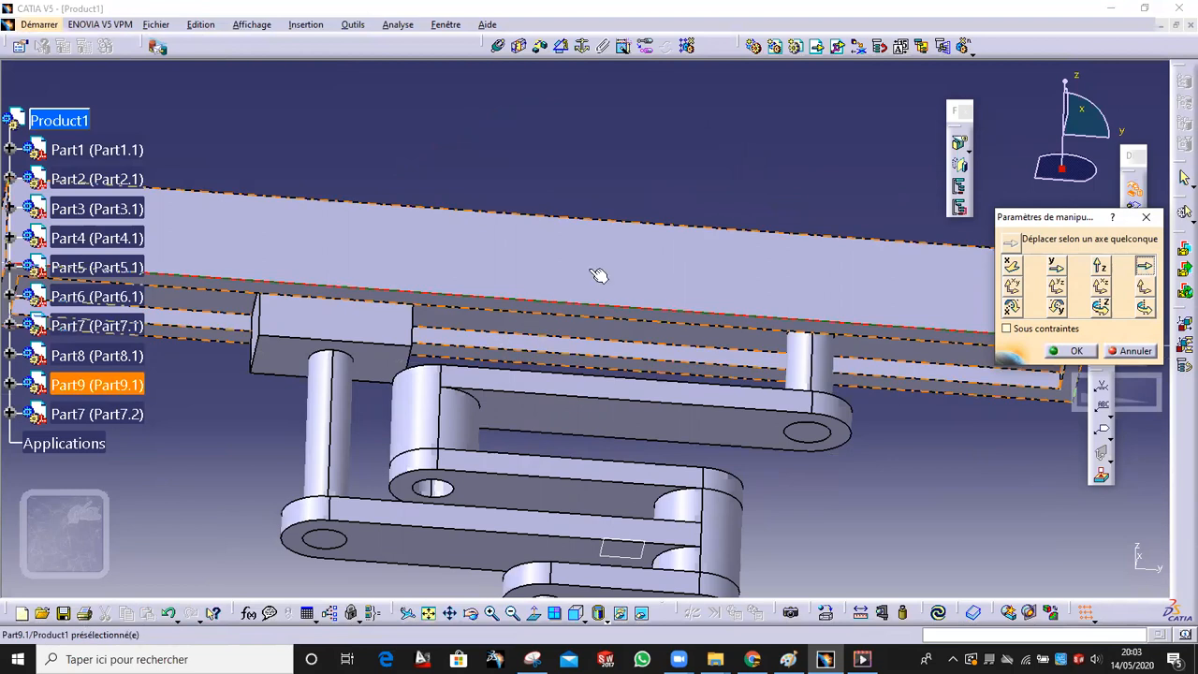
middle_drag(586, 319, 628, 378)
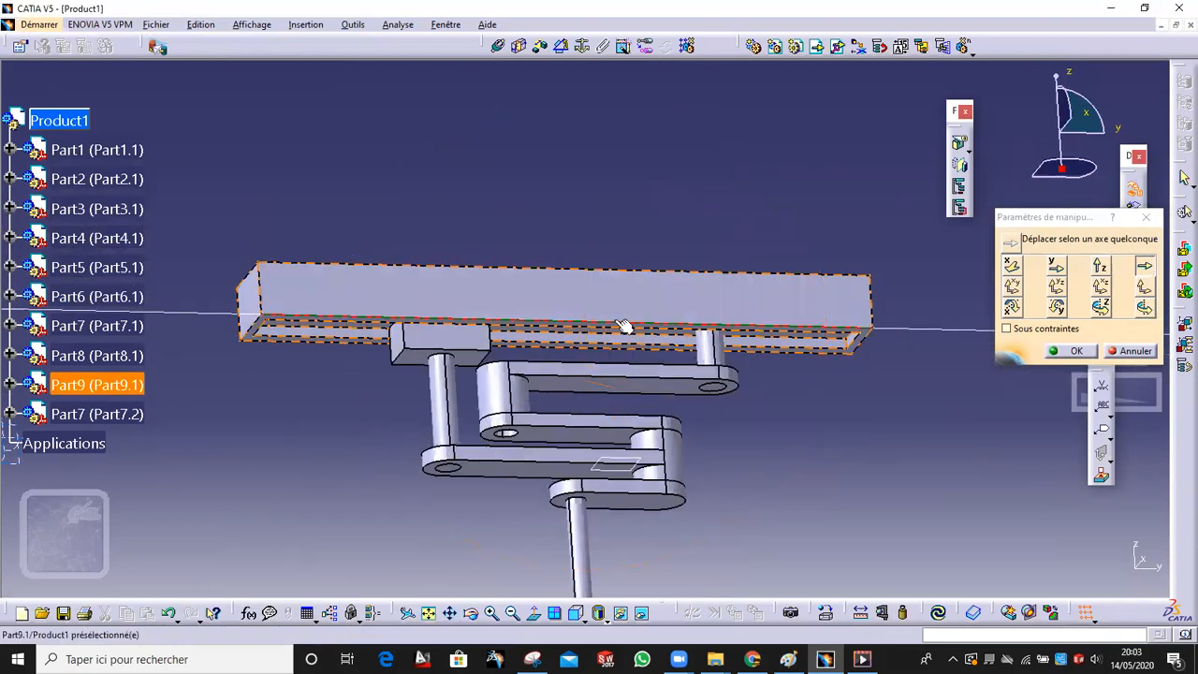
drag(426, 342, 769, 344)
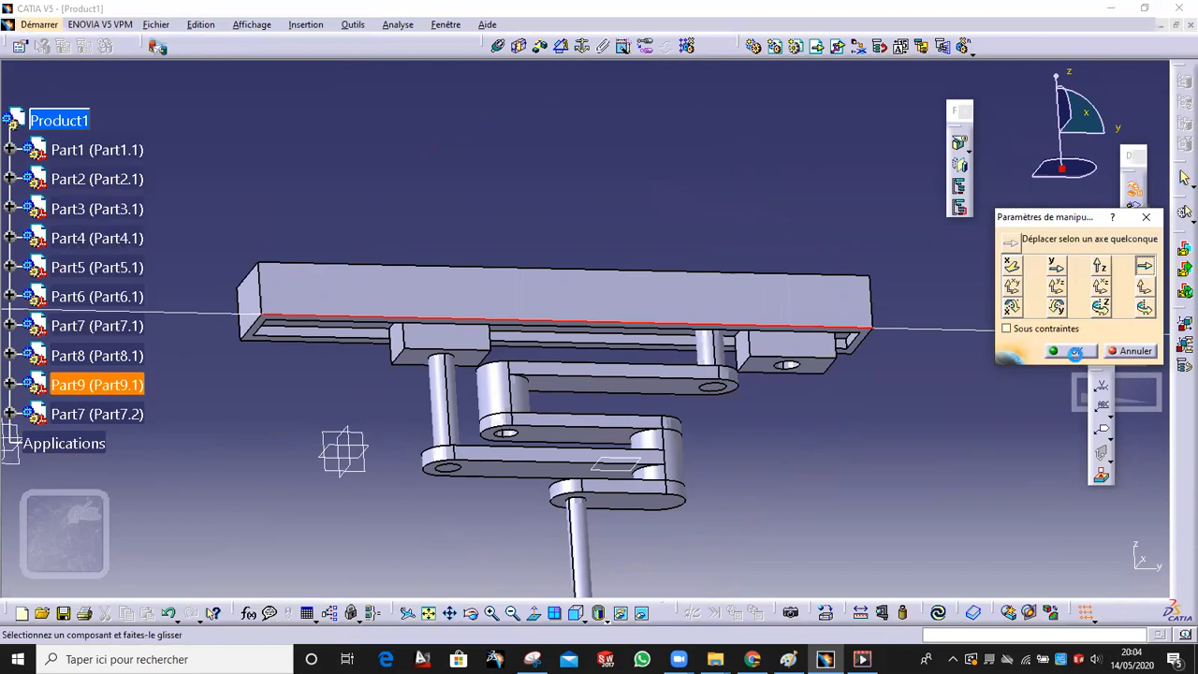
click(1076, 351)
Fix the Part8 pin in place with a Fix constraint
ctrl+middle_drag(844, 461, 843, 350)
middle_drag(843, 350, 529, 292)
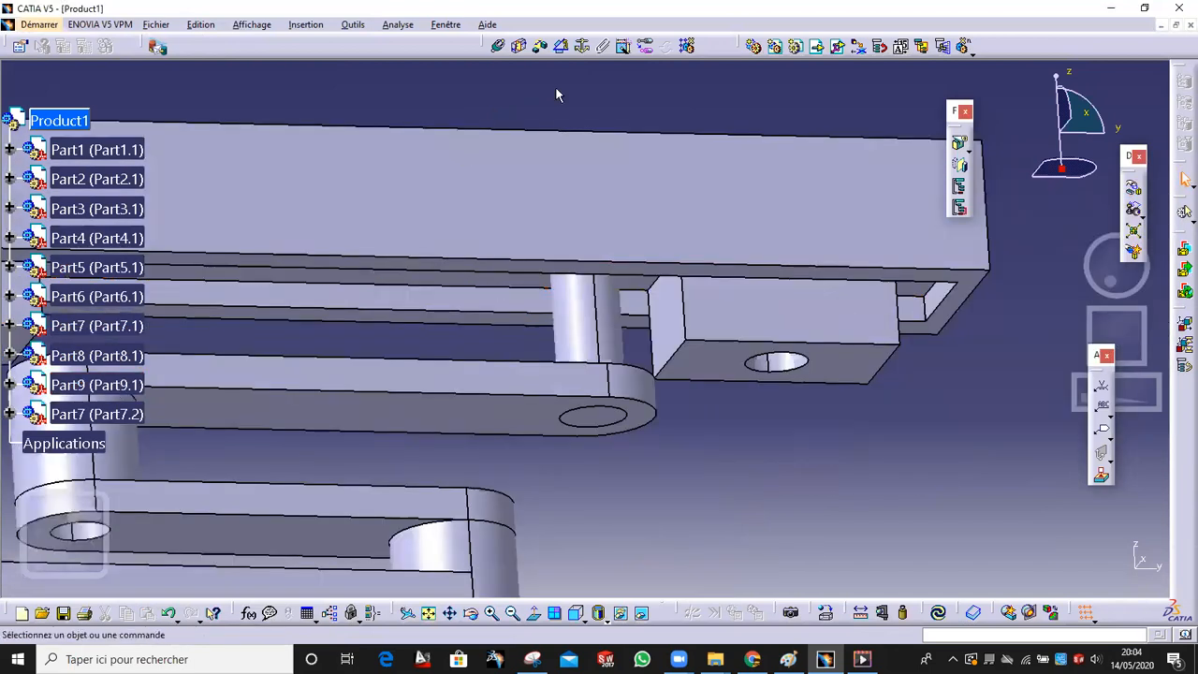
click(582, 47)
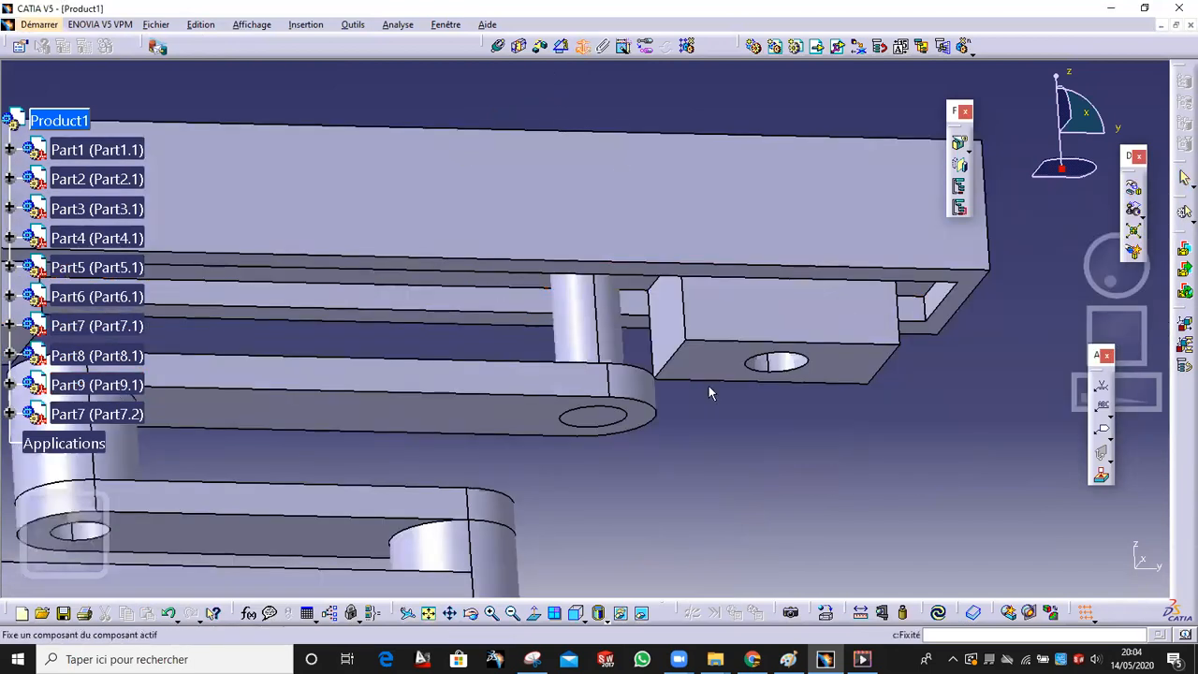
click(600, 315)
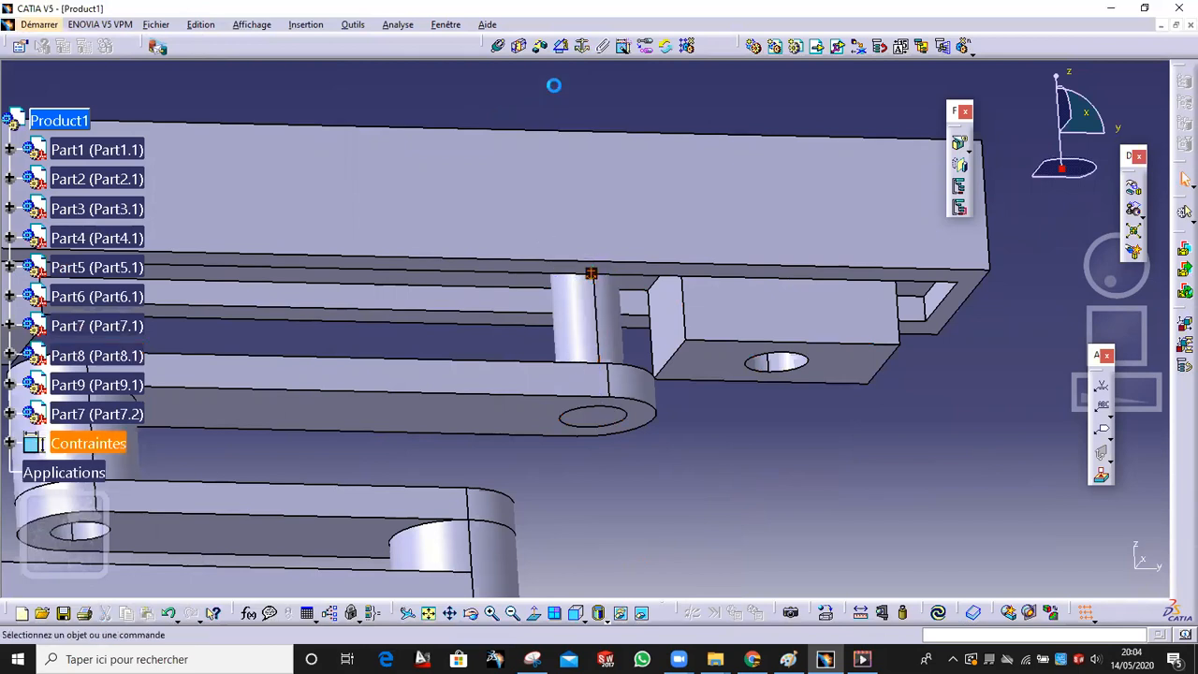
Make the copied block's hole axis coincident with the Part8 pin's axis and update the assembly
click(499, 47)
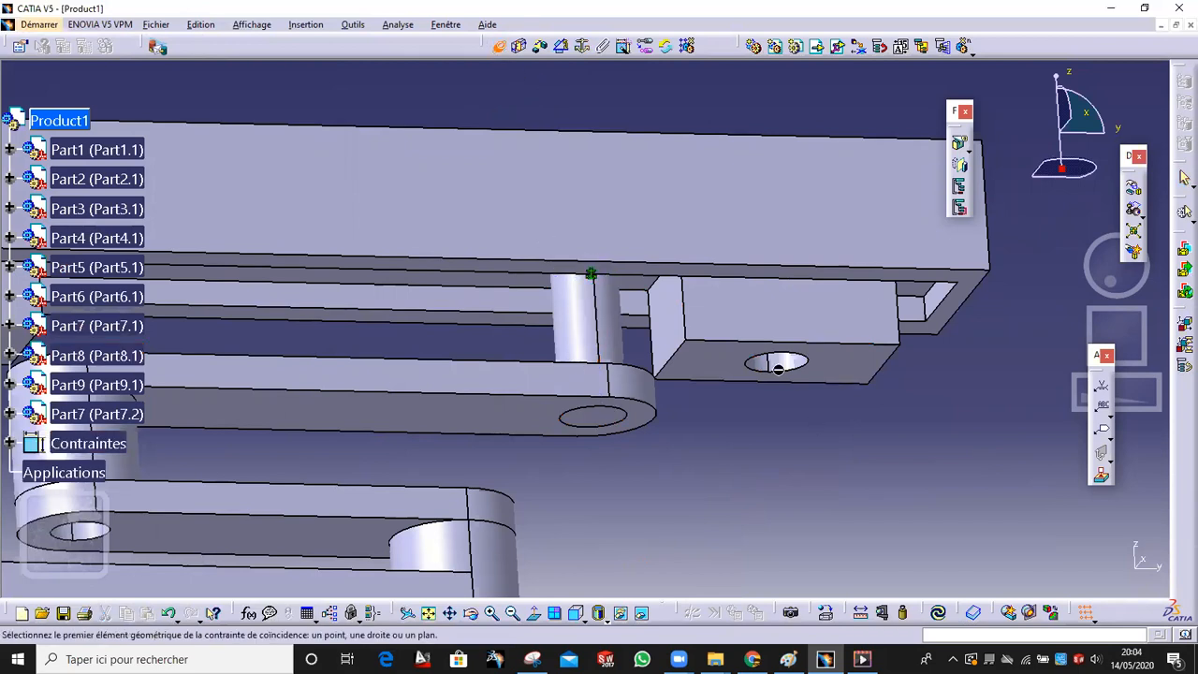
click(777, 365)
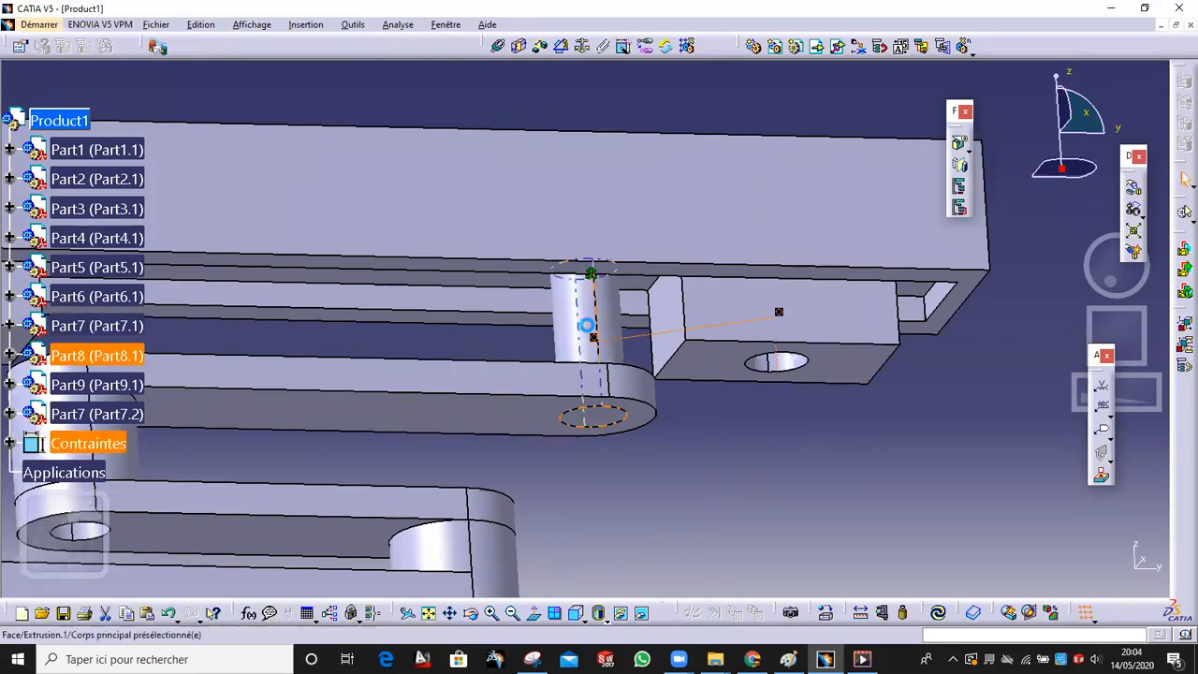
click(586, 324)
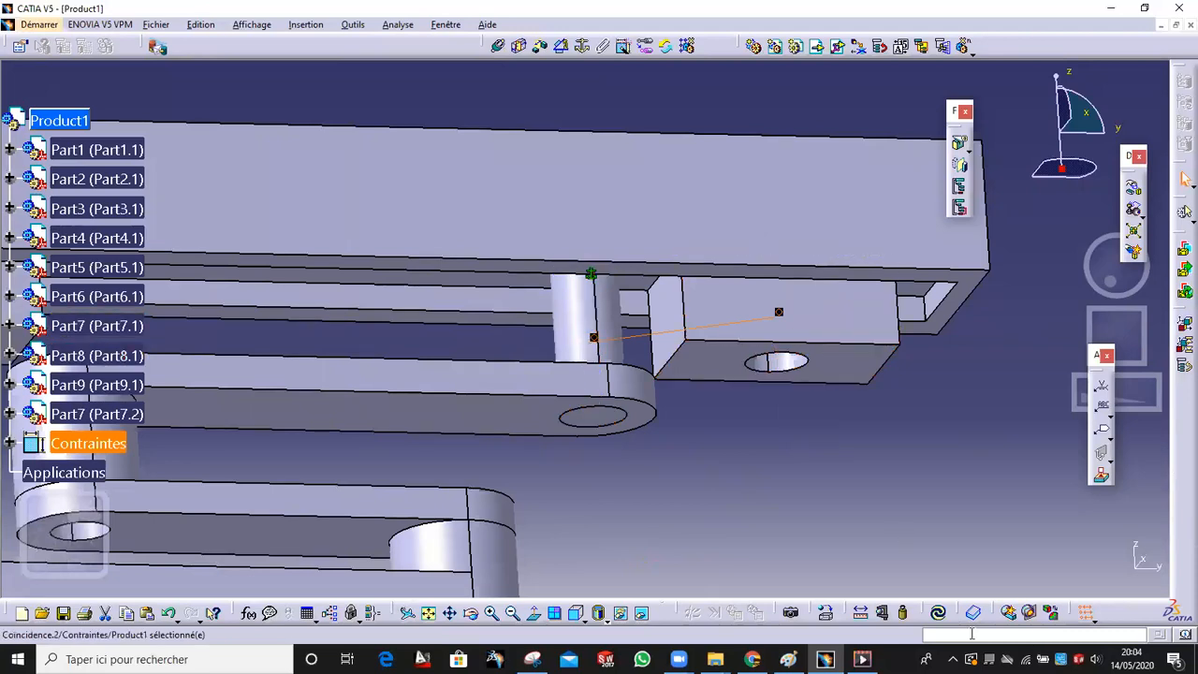
click(938, 612)
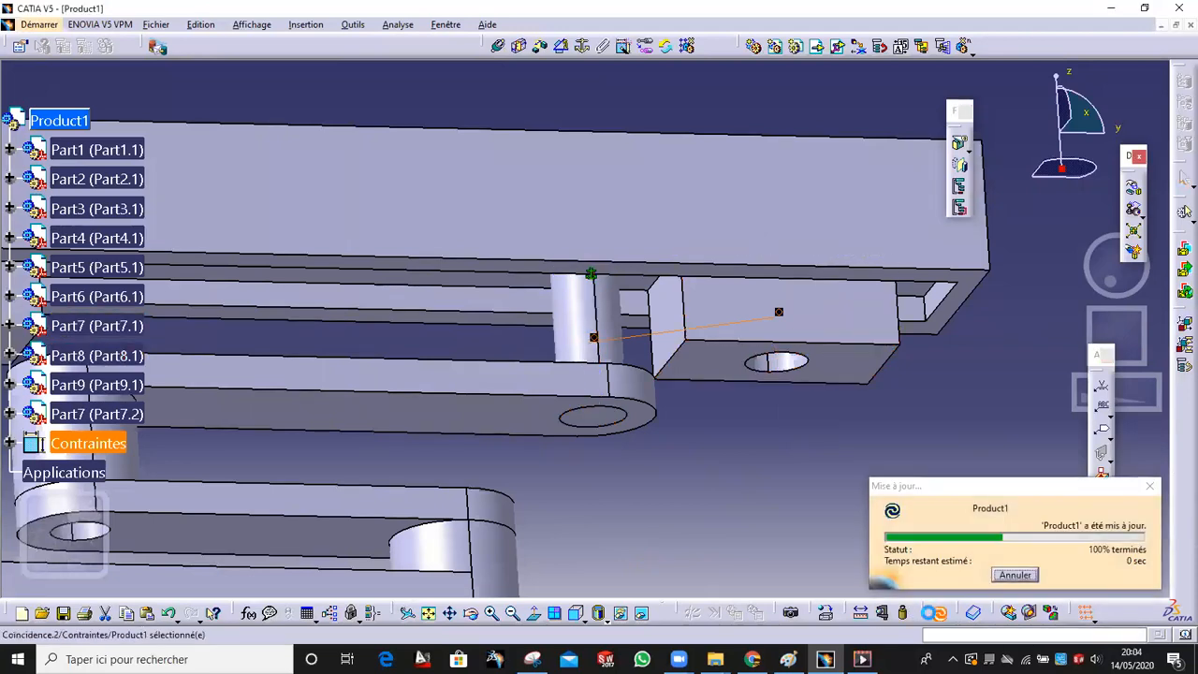
Delete the whole Contraintes group from the specification tree
middle_drag(750, 393, 1055, 544)
right_click(84, 445)
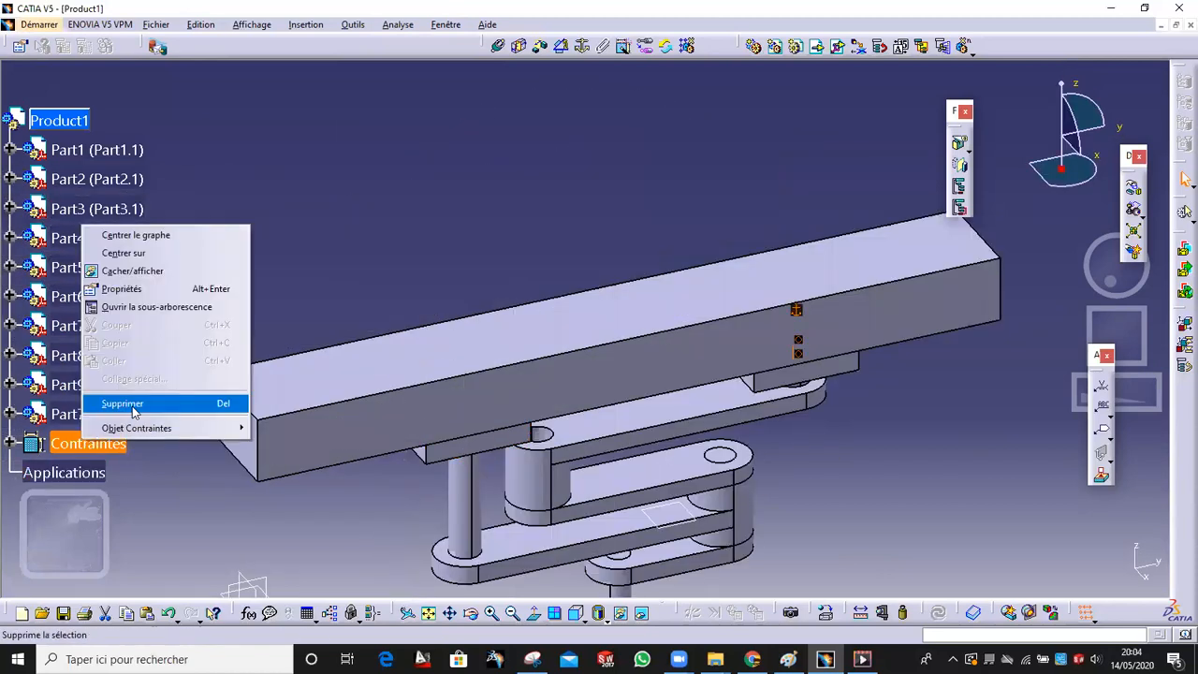
click(136, 404)
Set the colour of the three pins, Part1, Part6 and Part8, to white in their graphic properties
middle_drag(393, 341, 636, 294)
middle_drag(639, 397, 405, 276)
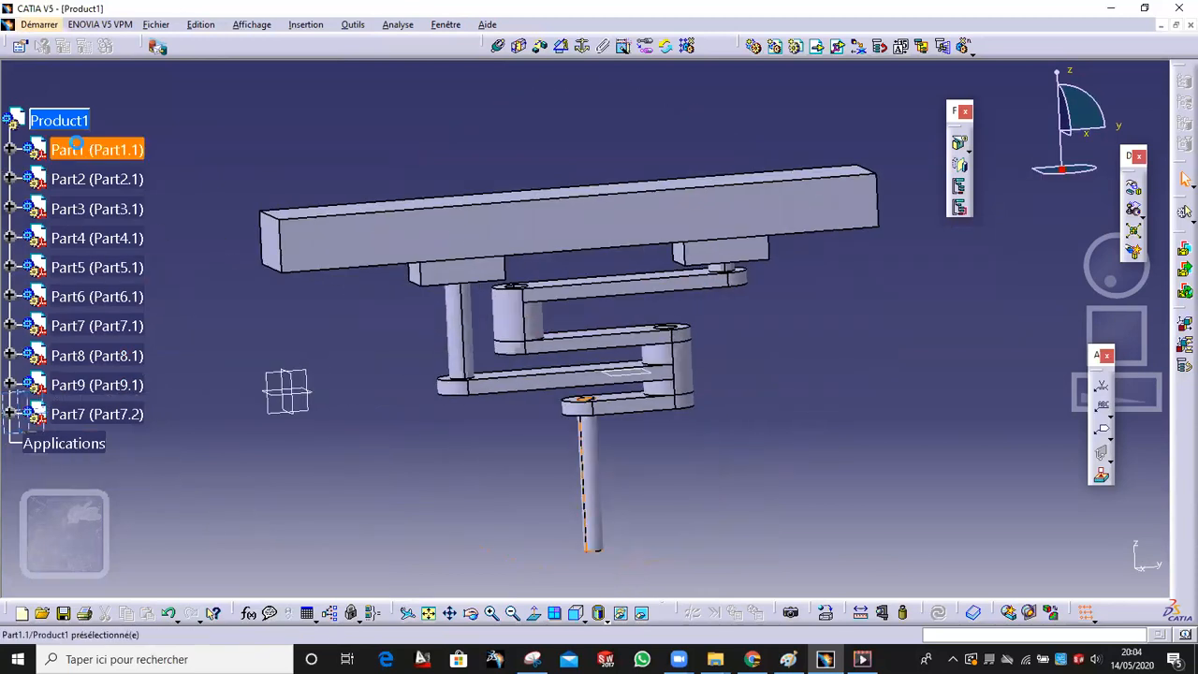
right_click(83, 152)
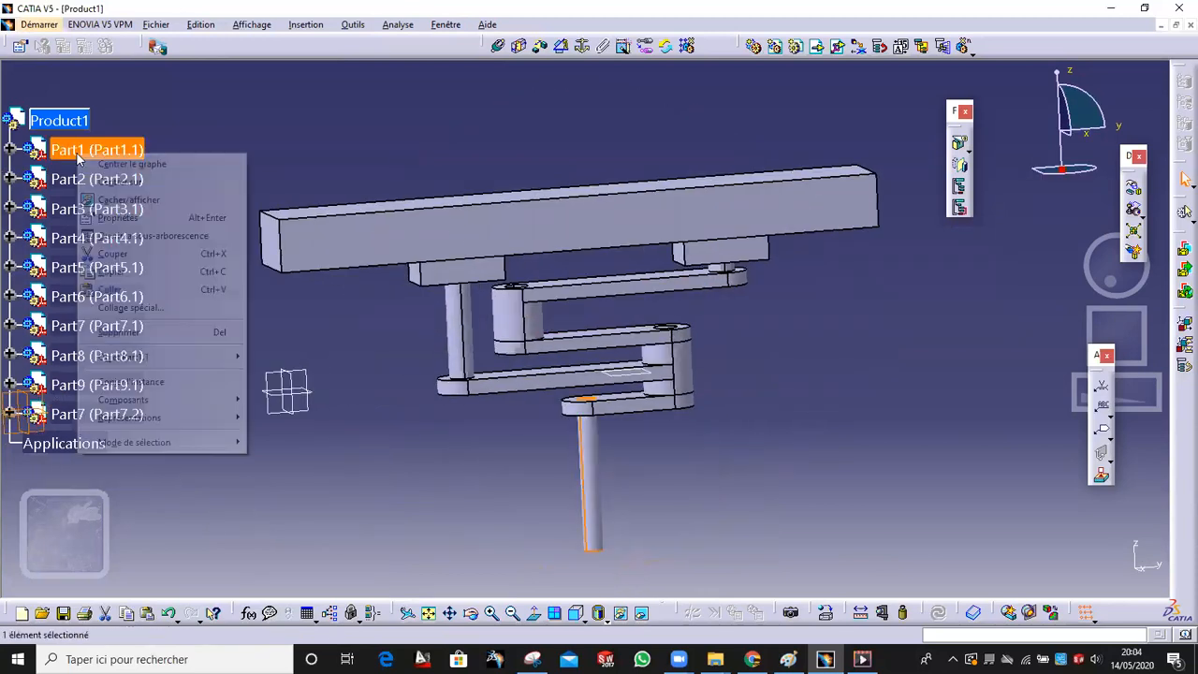
click(260, 304)
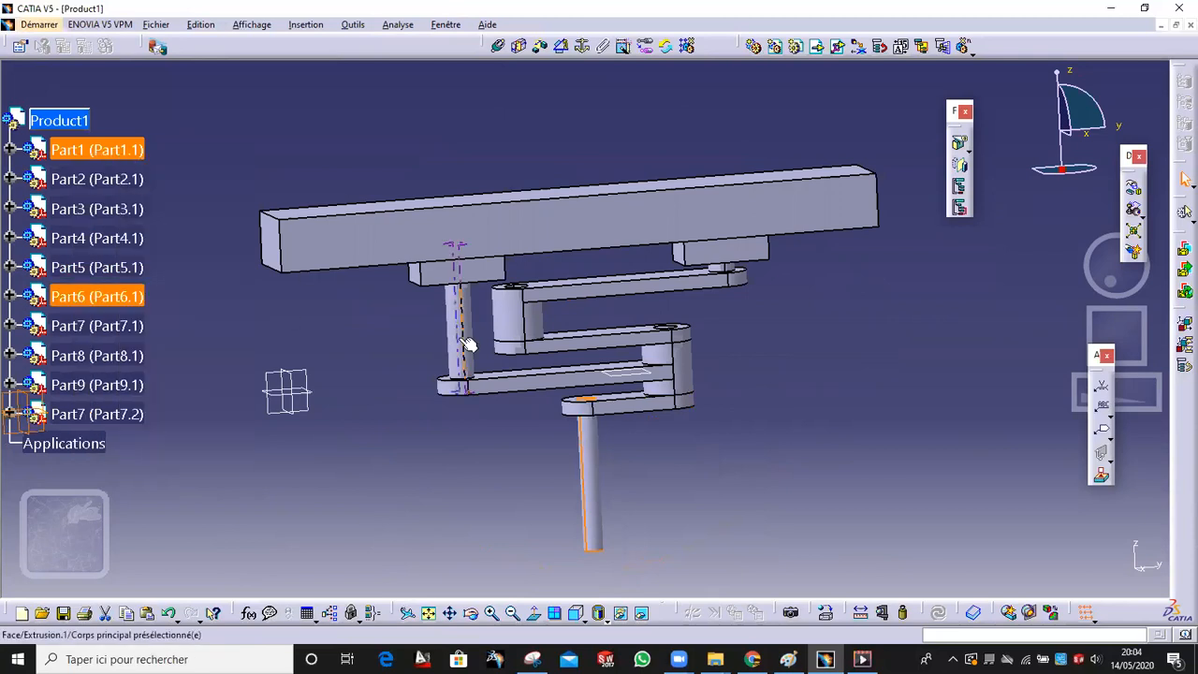
ctrl+click(103, 297)
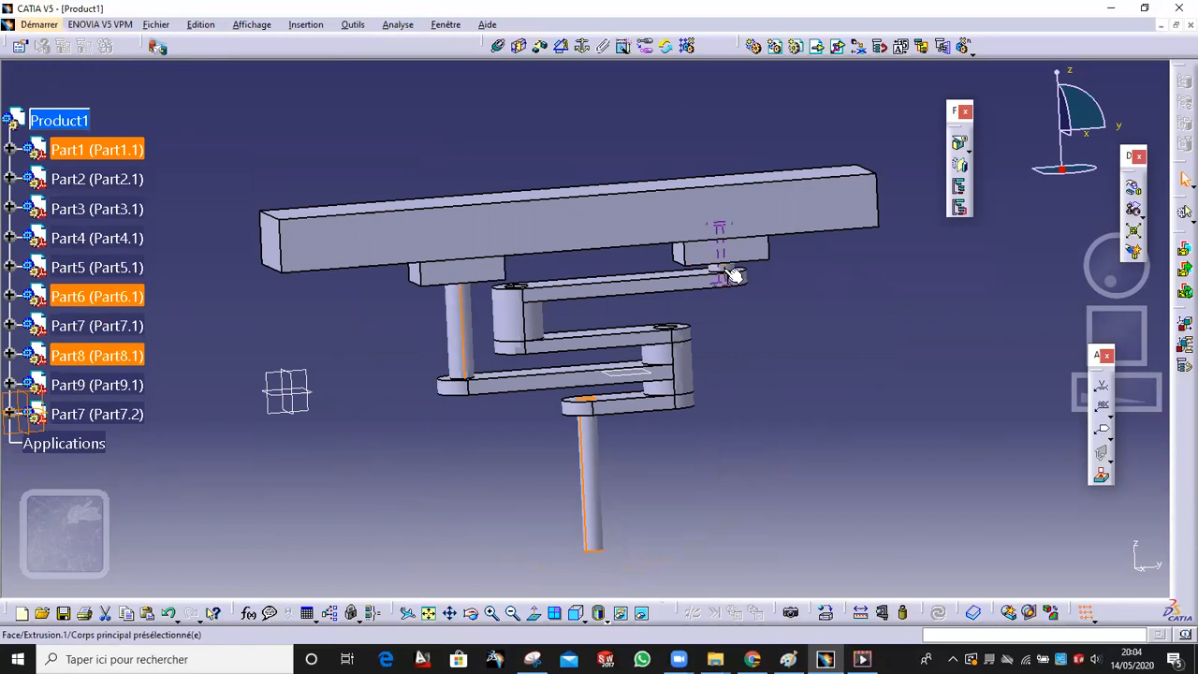
ctrl+click(131, 356)
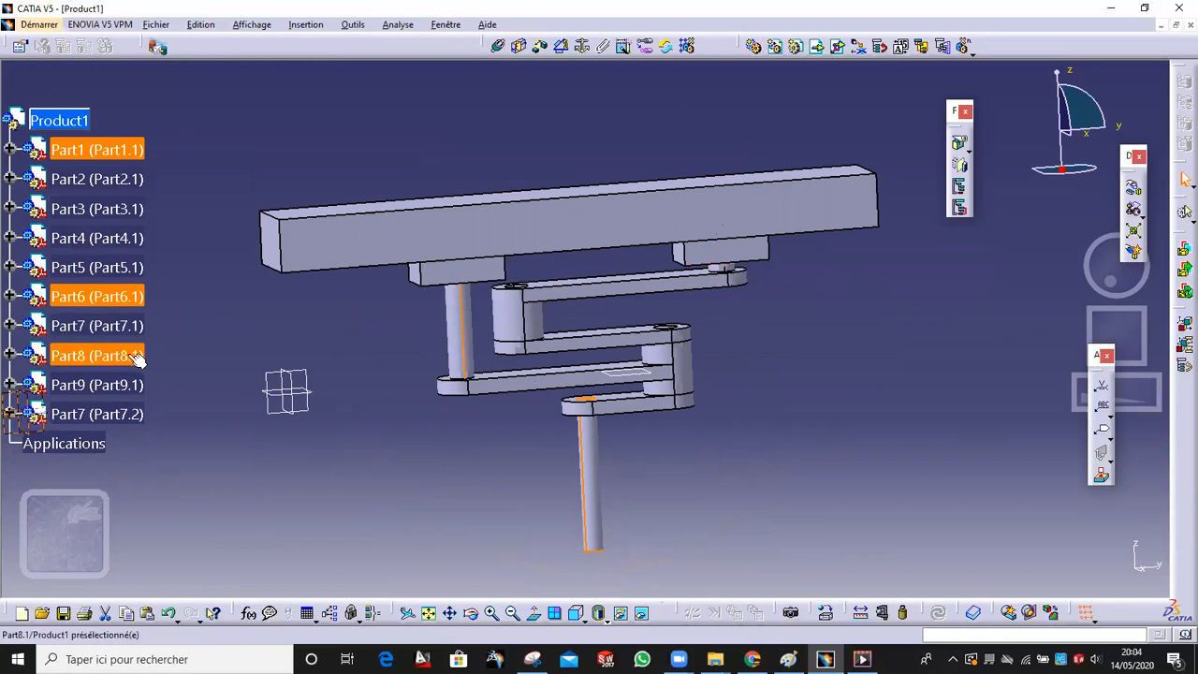
right_click(110, 356)
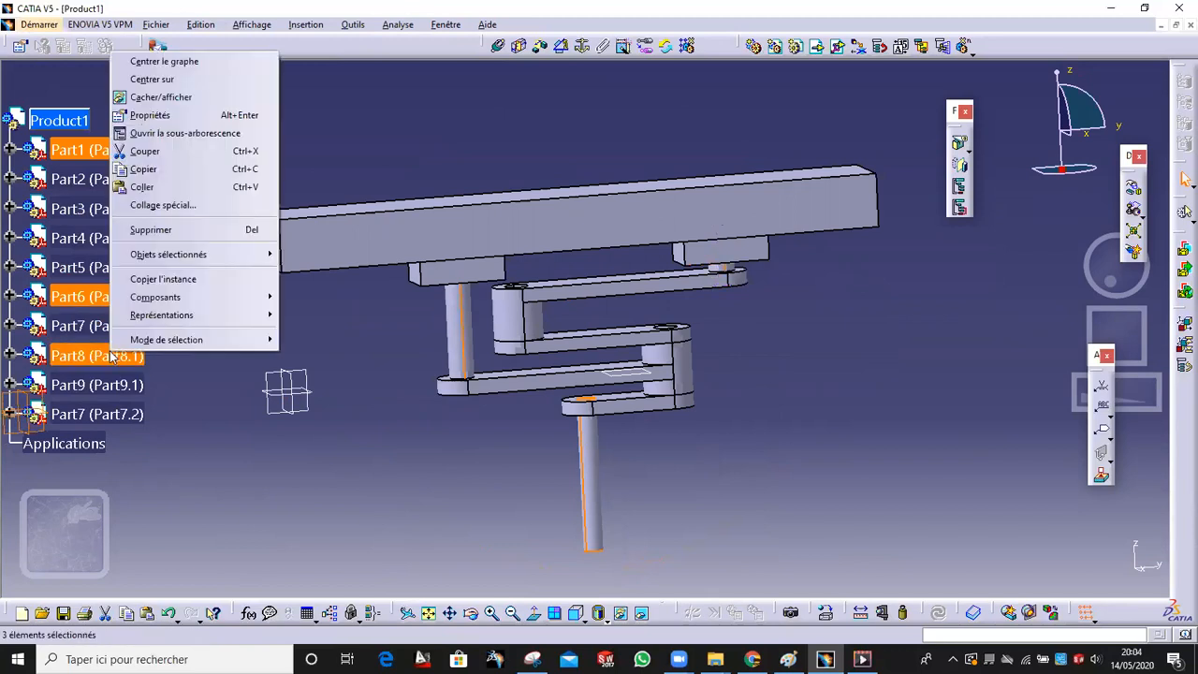
click(188, 116)
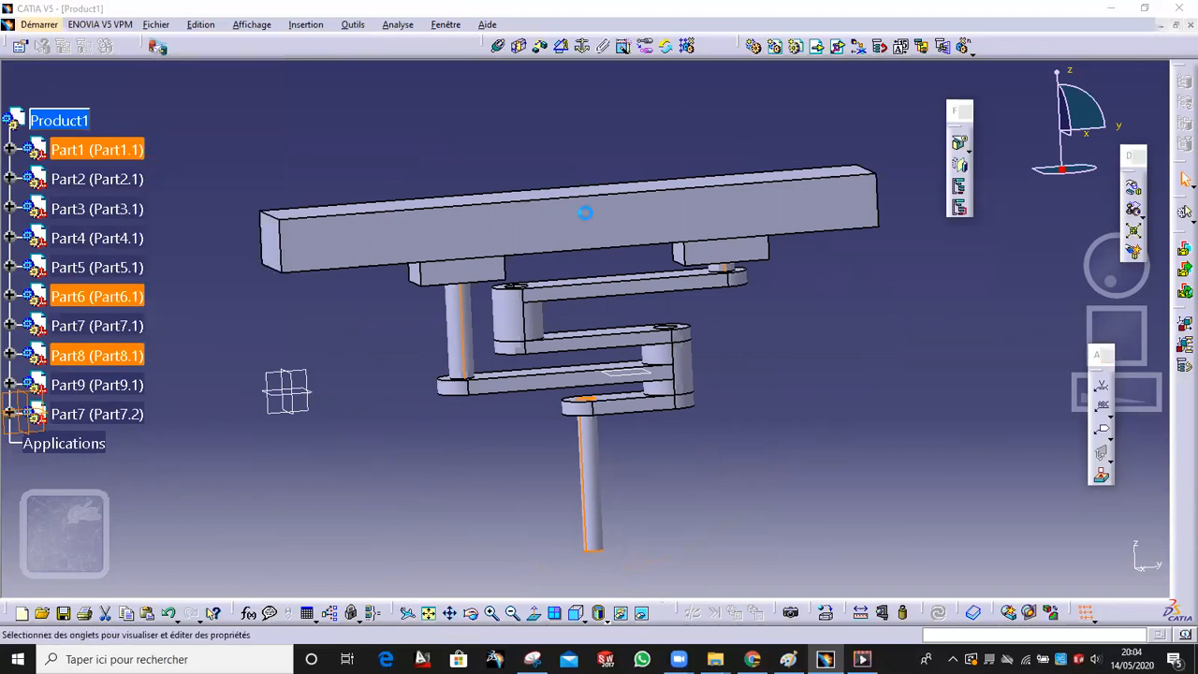
click(117, 263)
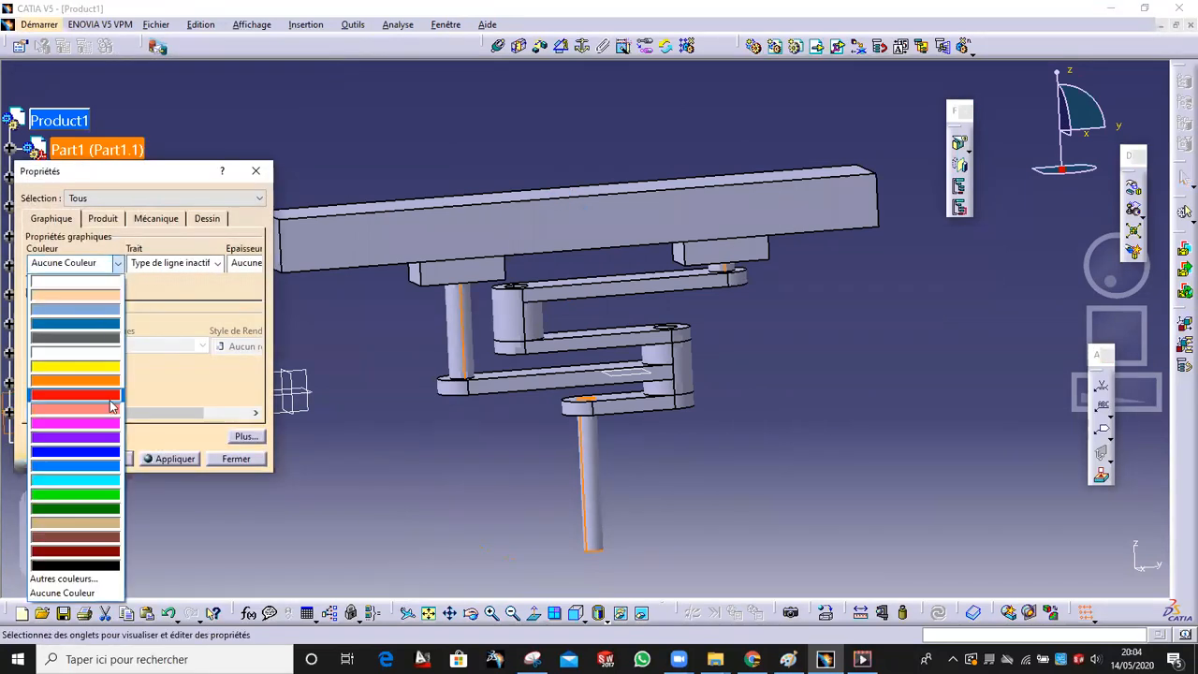
click(94, 352)
click(111, 461)
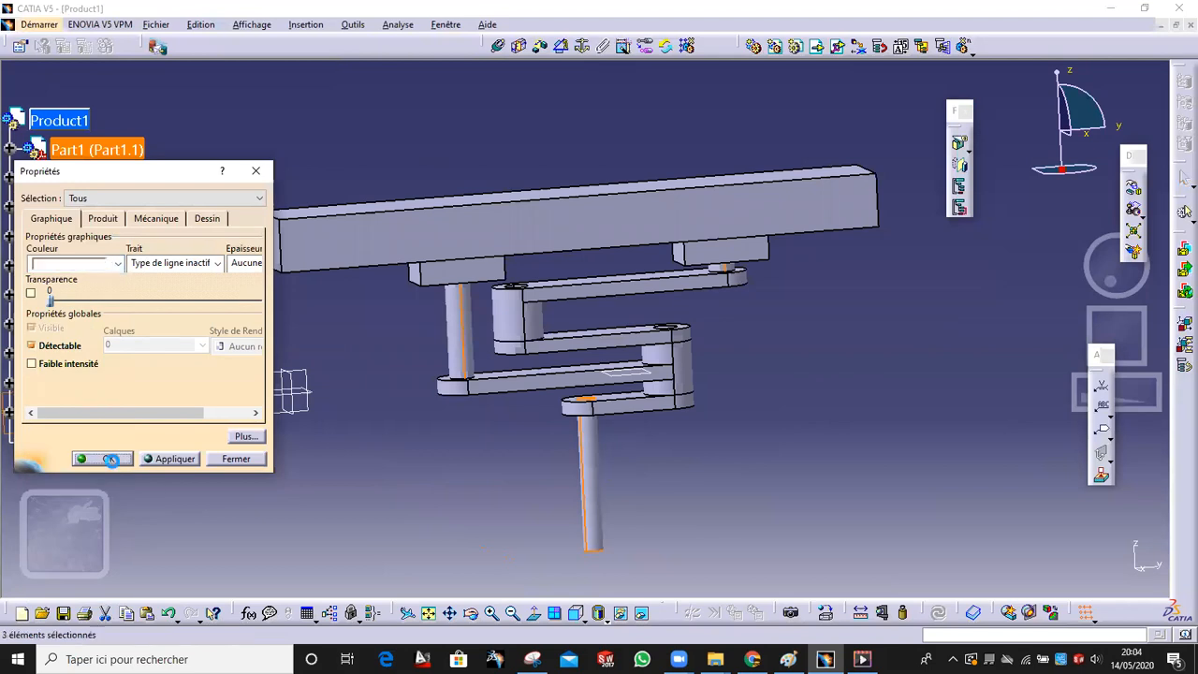
Select the two arms Part4 and Part5 and open their shared properties
click(611, 280)
ctrl+click(569, 372)
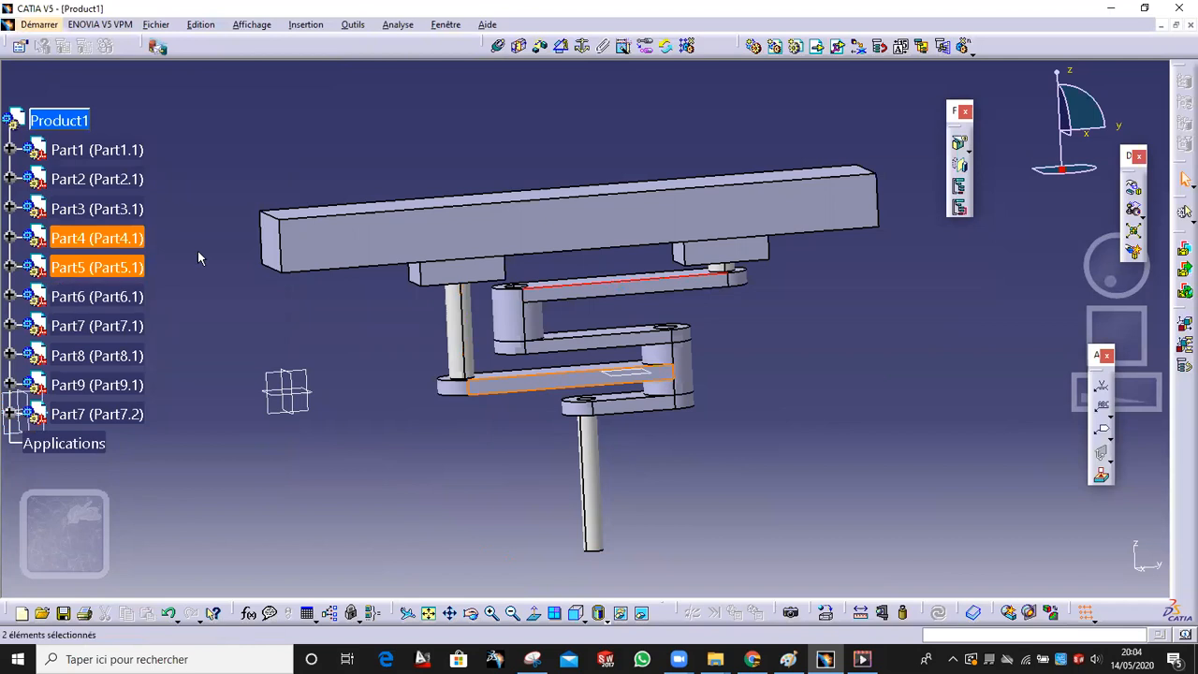
right_click(114, 271)
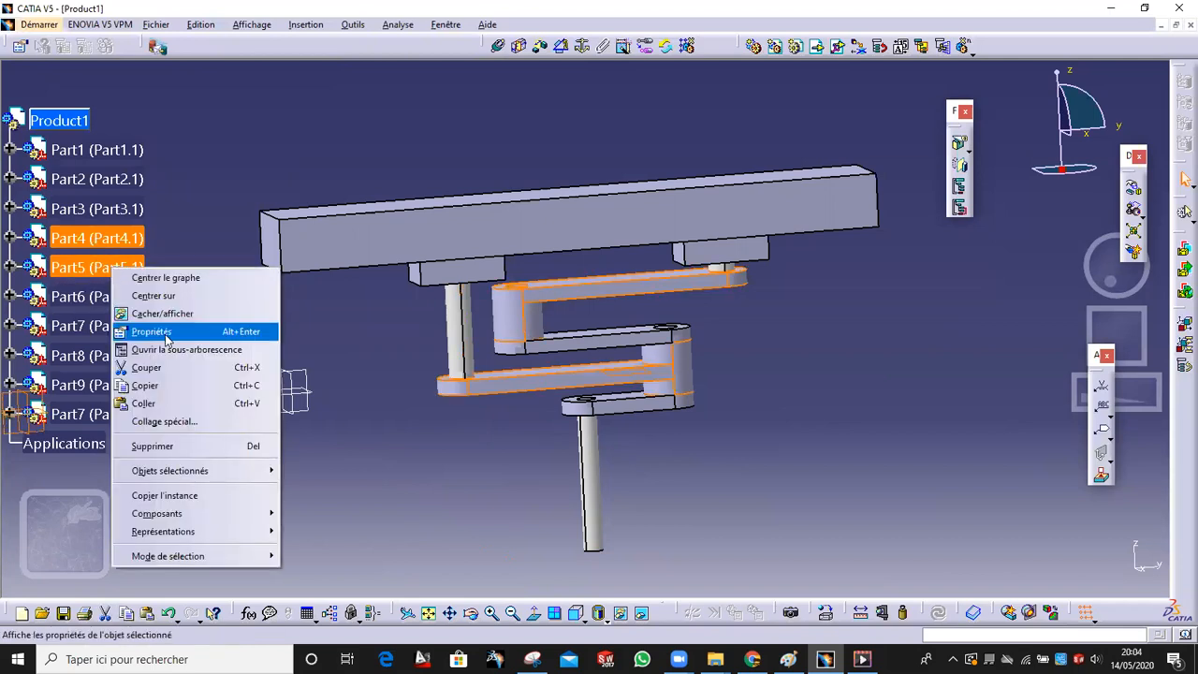
click(150, 332)
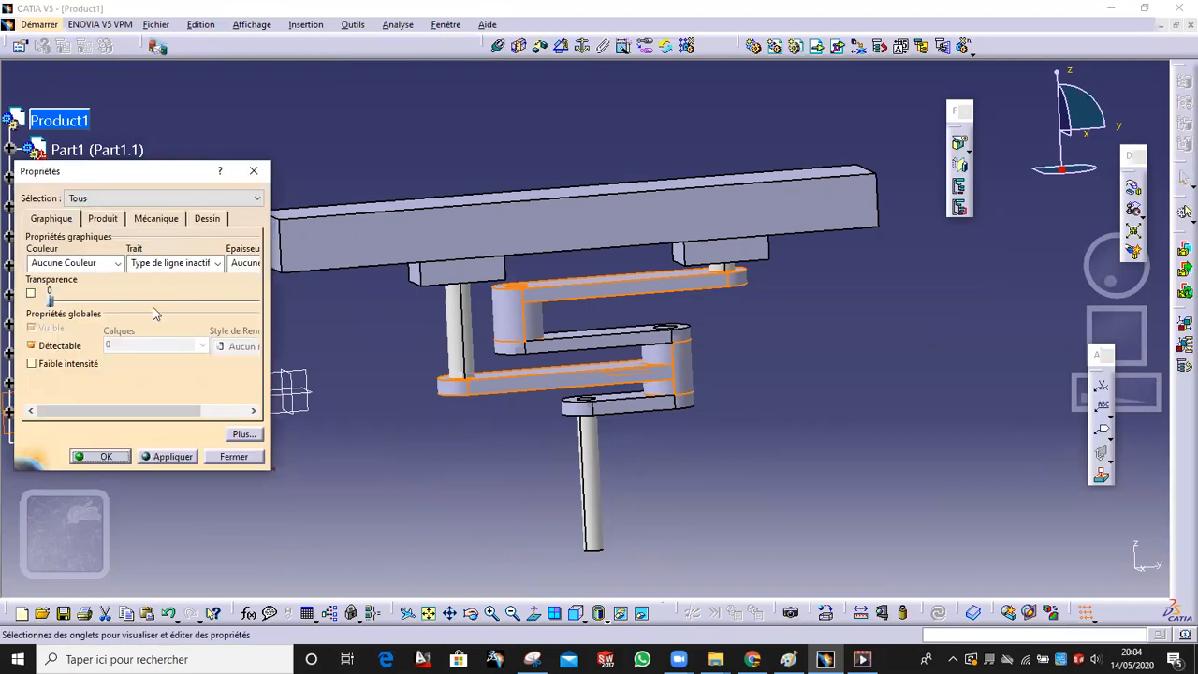
Try salmon pink and peach as the colour of the arms Part4 and Part5
click(106, 265)
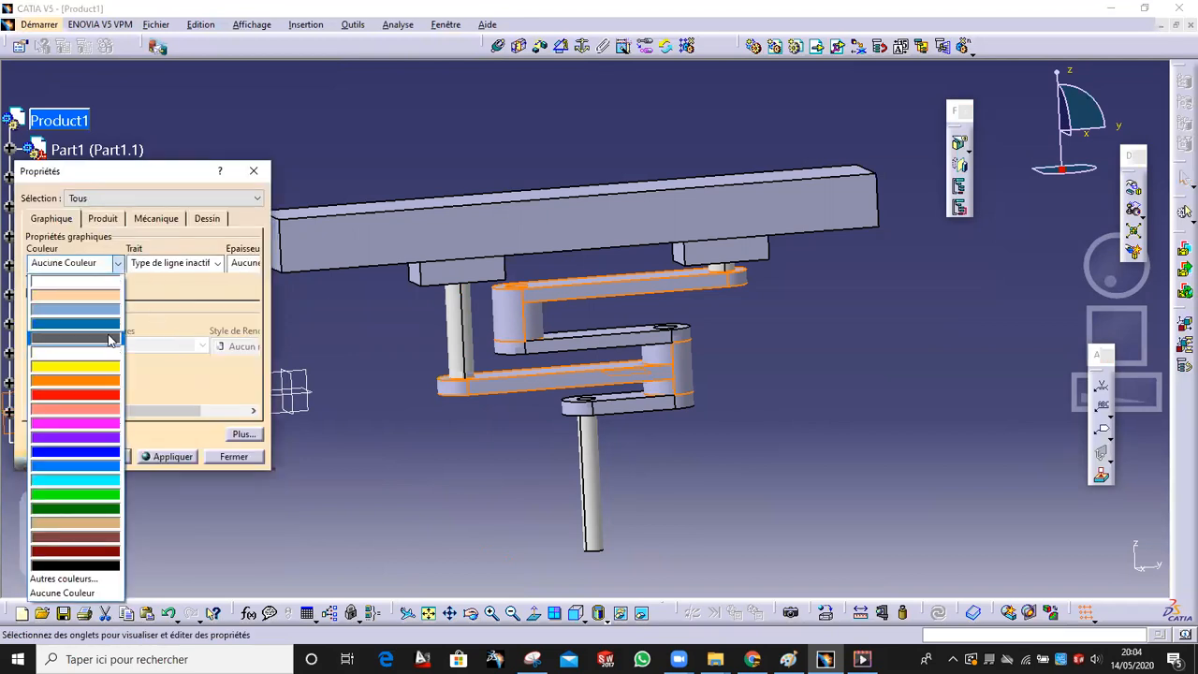
click(75, 408)
click(170, 459)
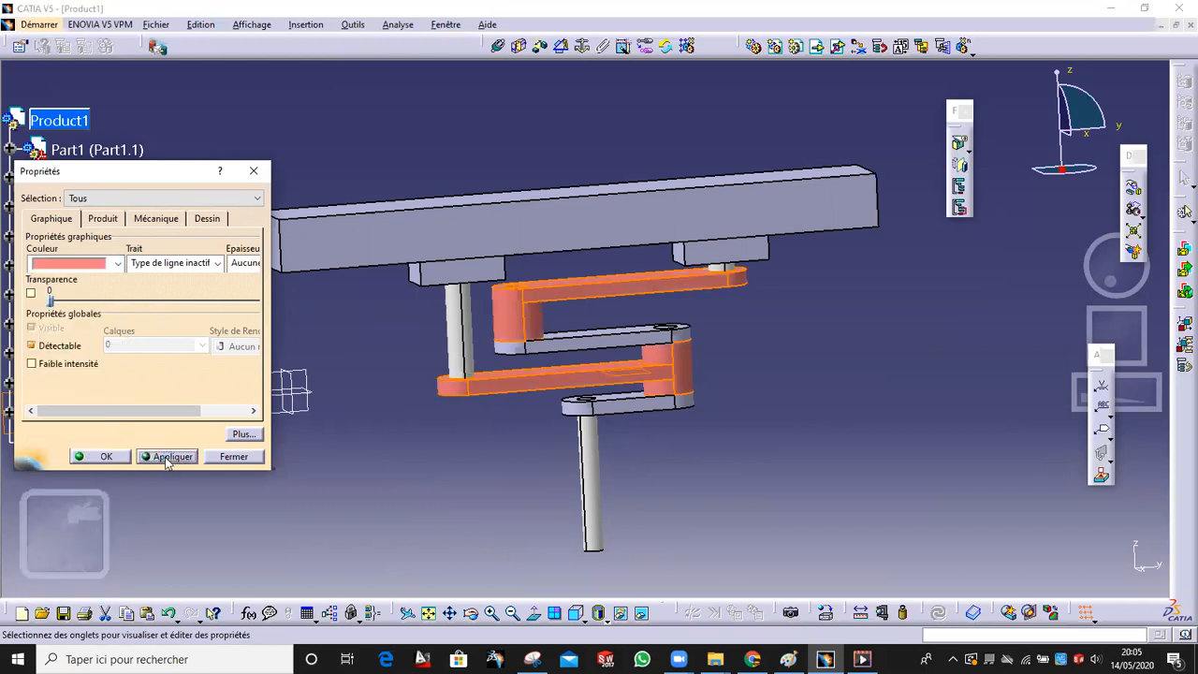
click(114, 263)
click(104, 304)
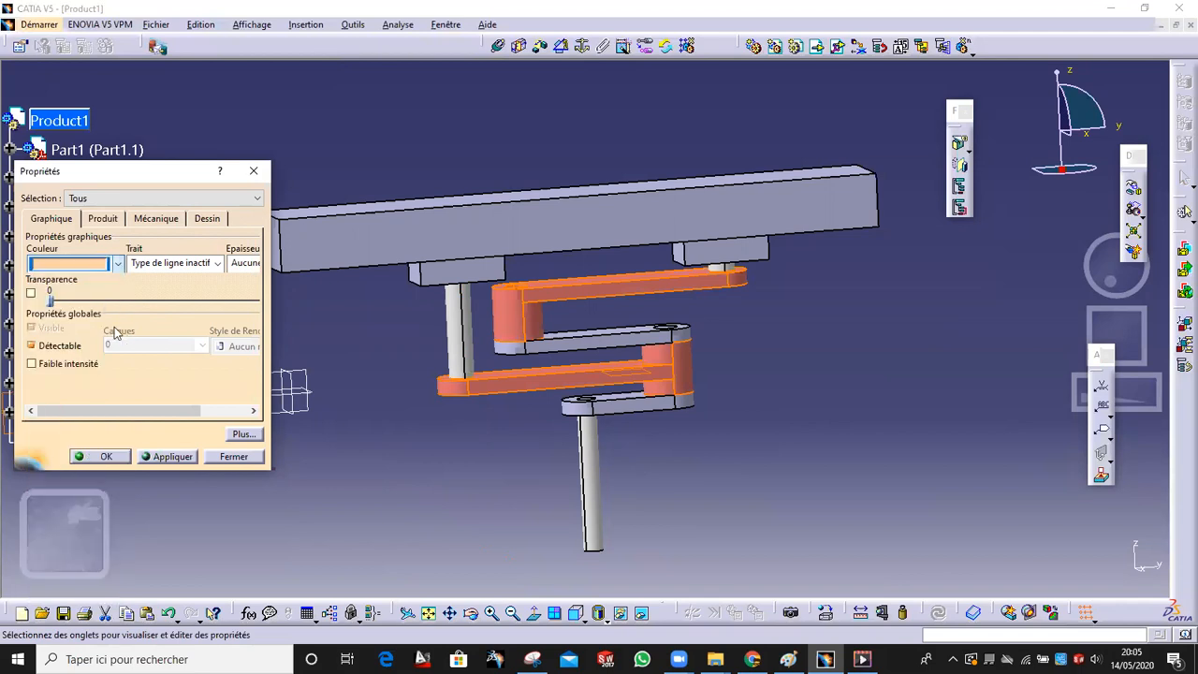
click(178, 458)
Set the colour of the arms Part4 and Part5 to cyan
click(117, 263)
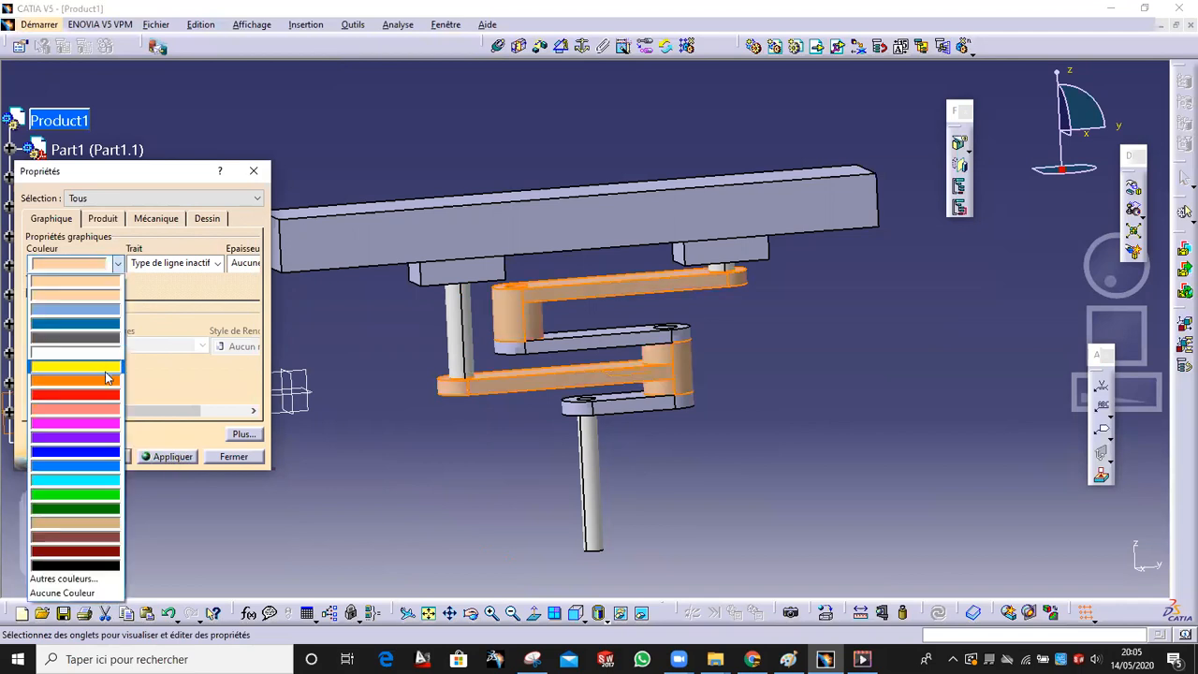
click(75, 479)
click(157, 458)
click(110, 457)
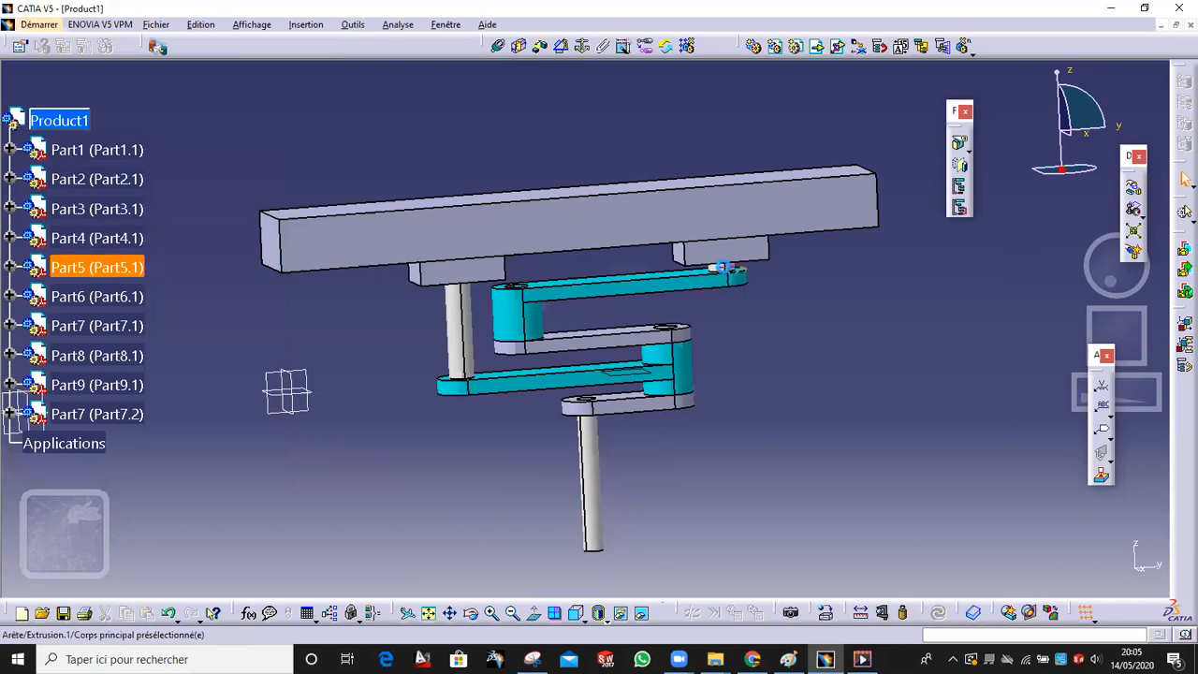
Set the colour of both end blocks, Part7.1 and Part7.2, to tan in their graphic properties
click(94, 326)
ctrl+click(55, 415)
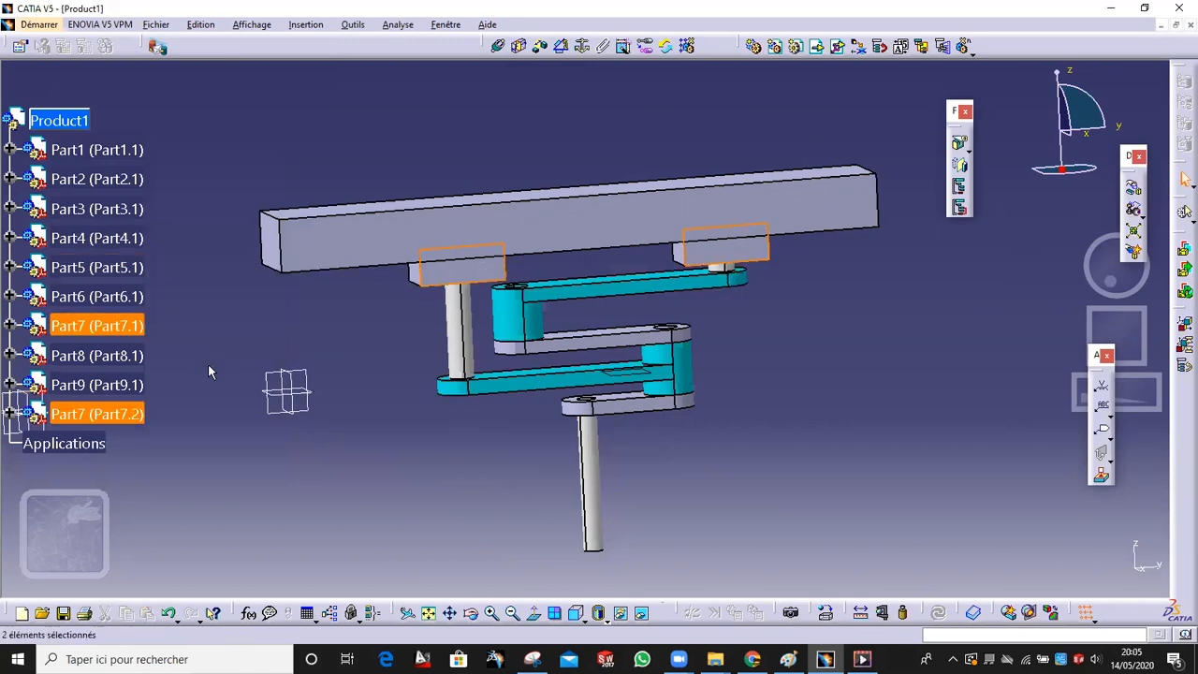
right_click(79, 327)
click(66, 415)
ctrl+click(76, 414)
right_click(106, 415)
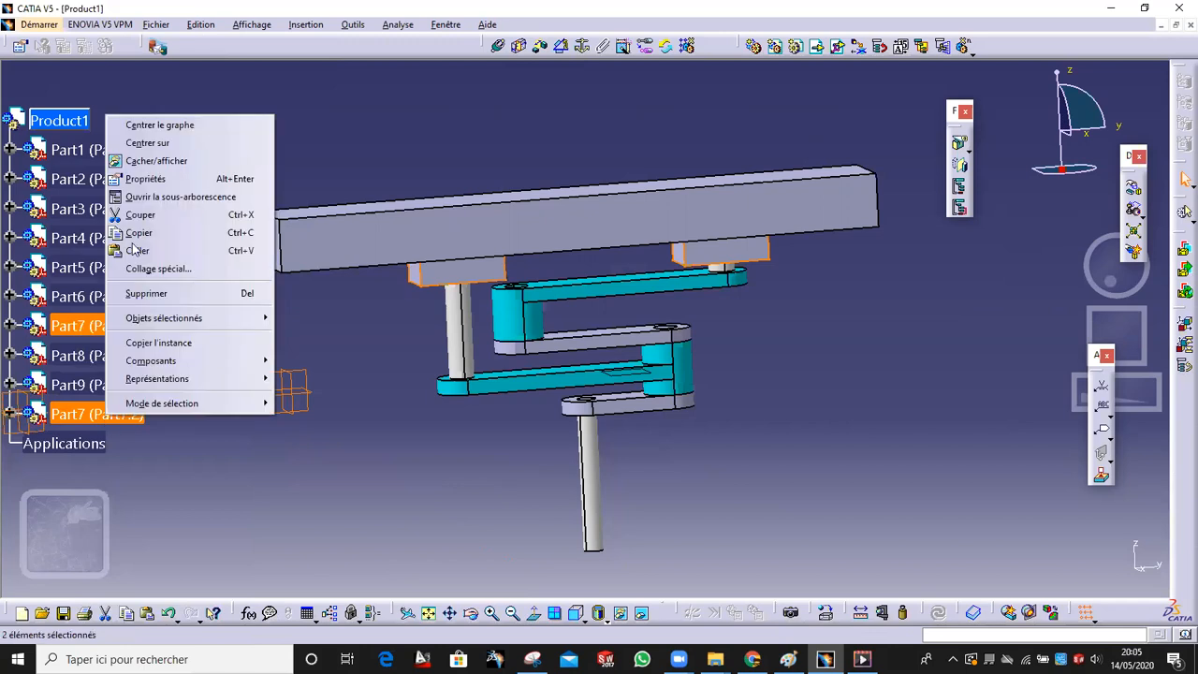
click(150, 178)
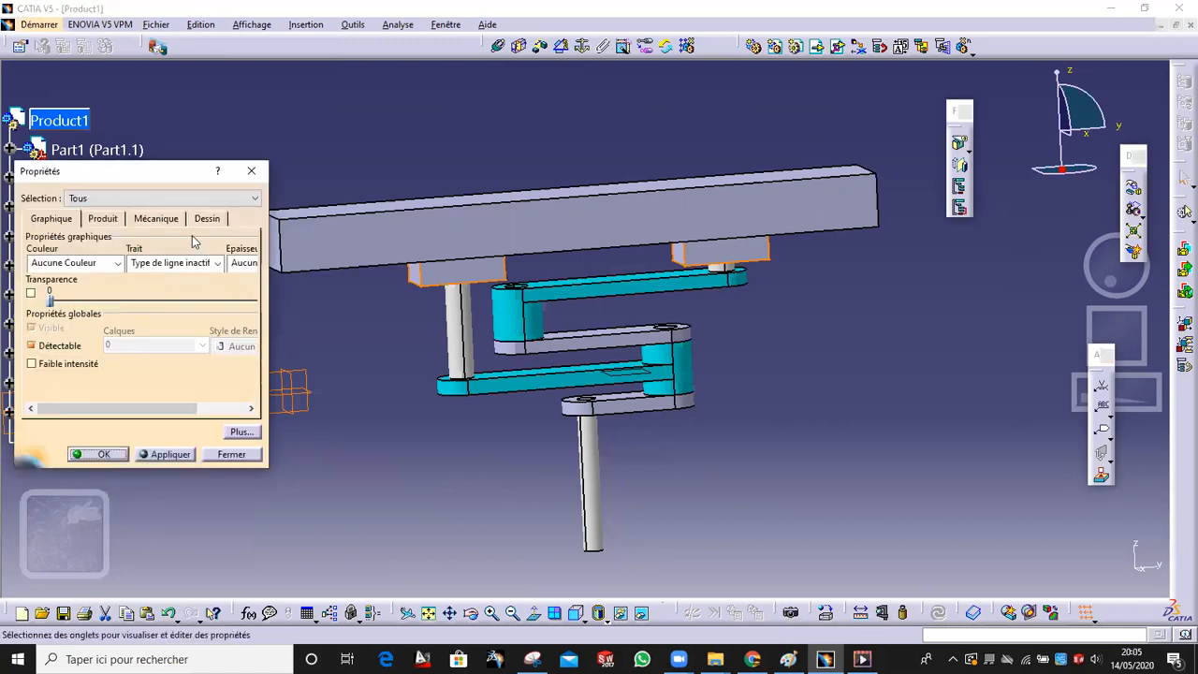
click(117, 264)
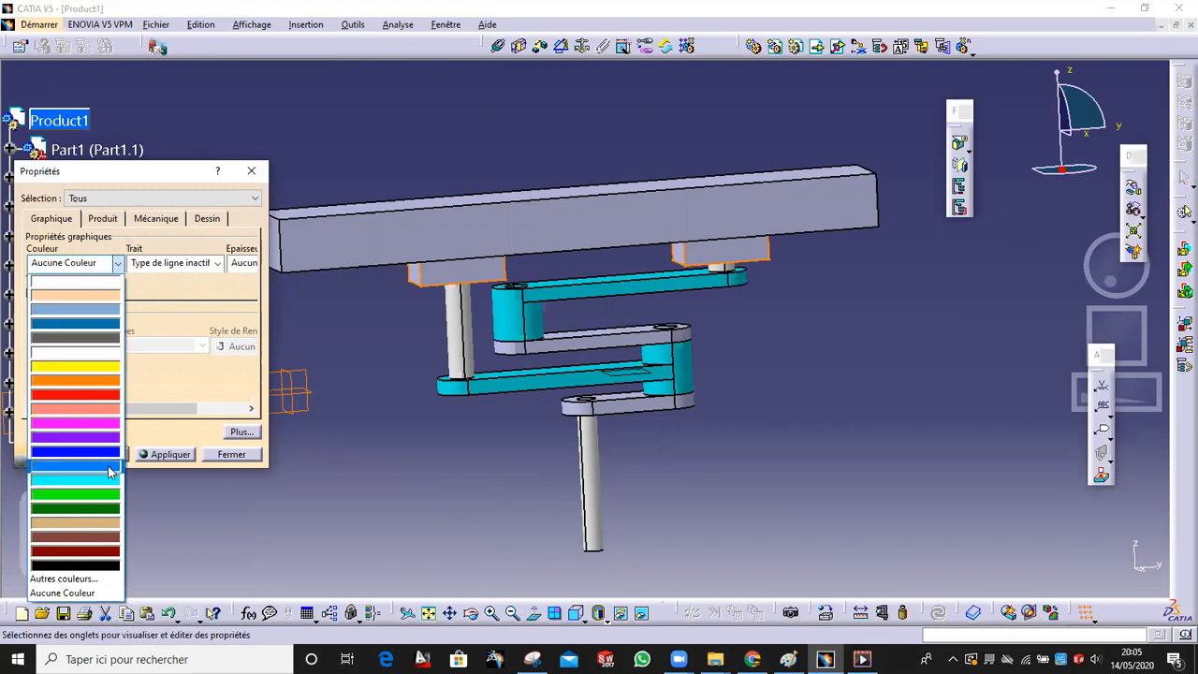
click(105, 521)
click(105, 454)
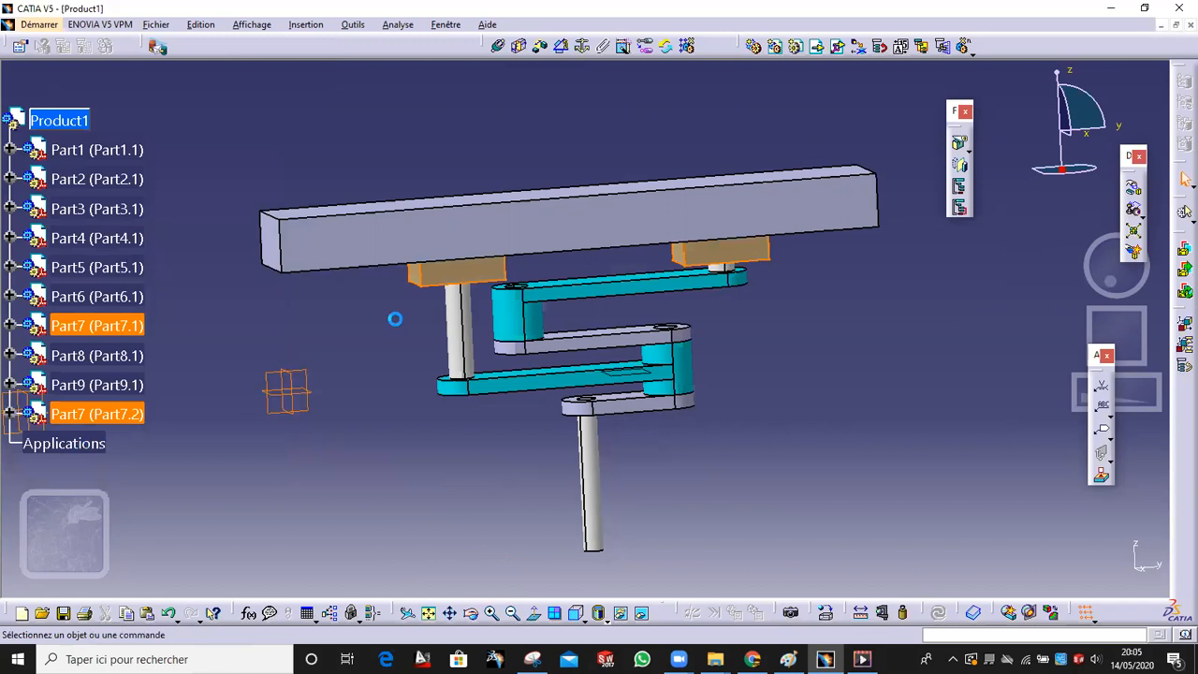
Set the colour of the rail Part9 to dark grey in its graphic properties
right_click(105, 383)
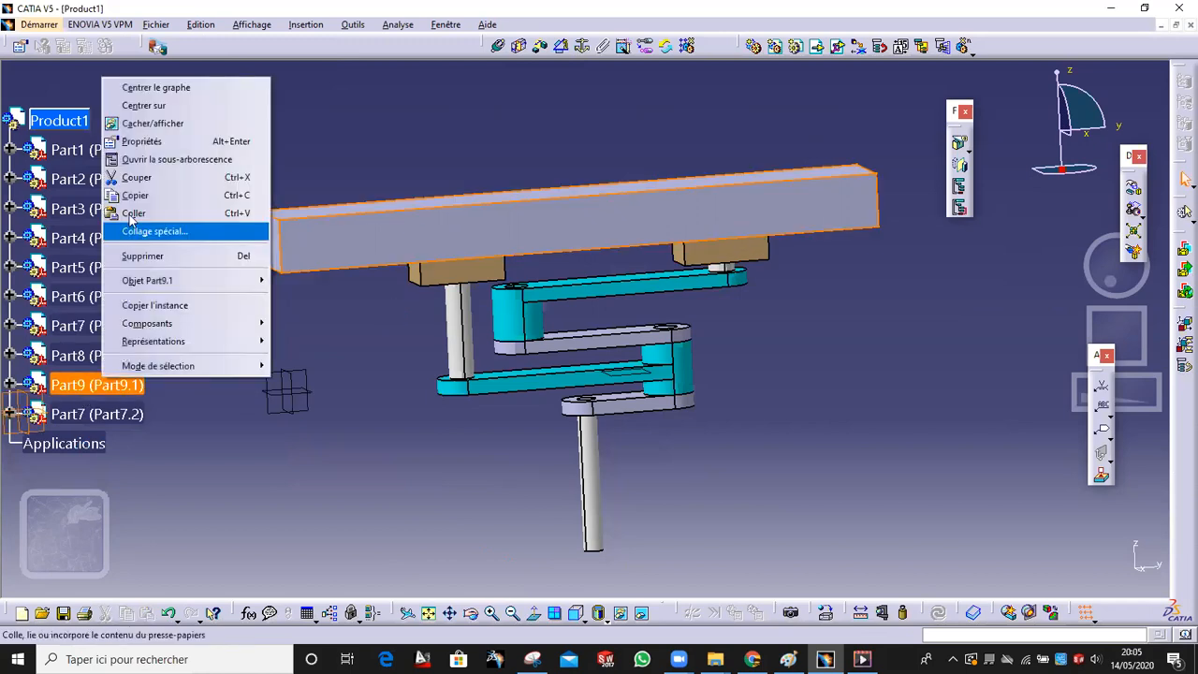
click(159, 145)
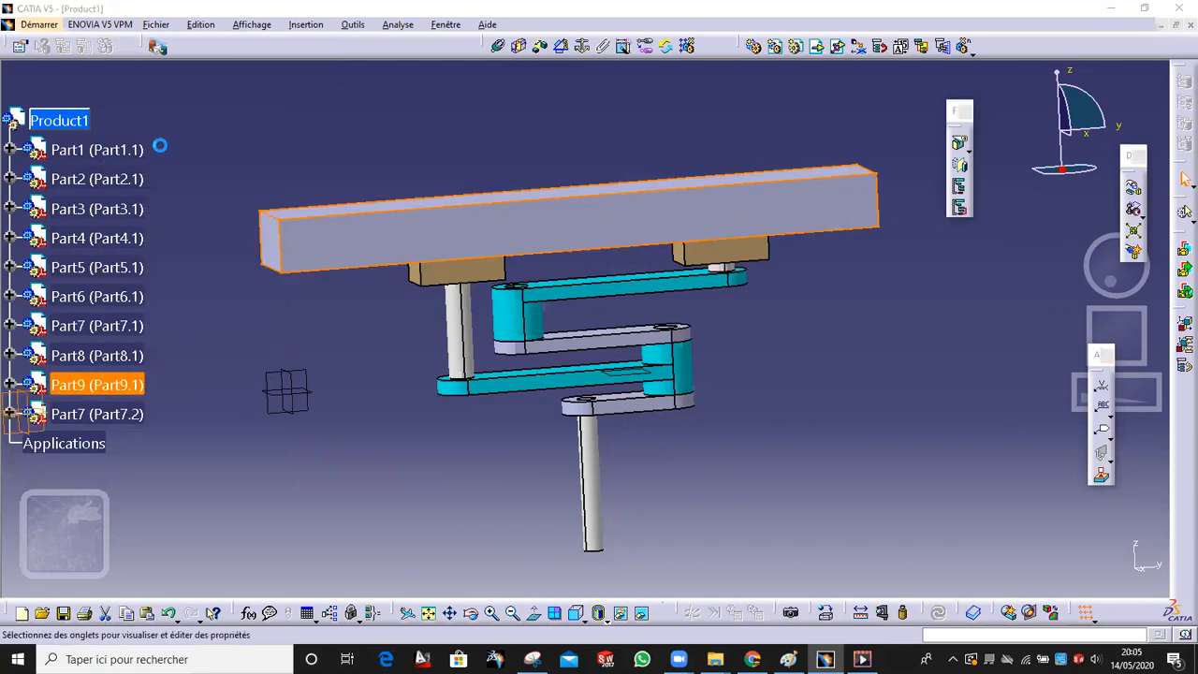
click(118, 267)
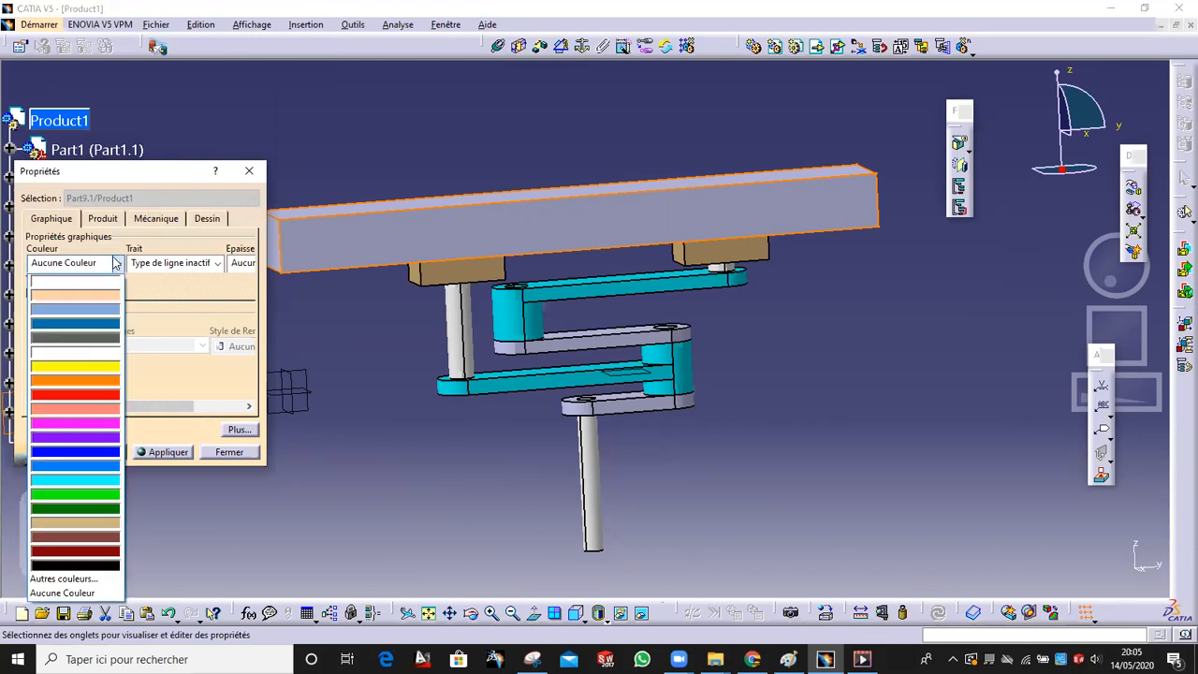
click(103, 324)
click(101, 452)
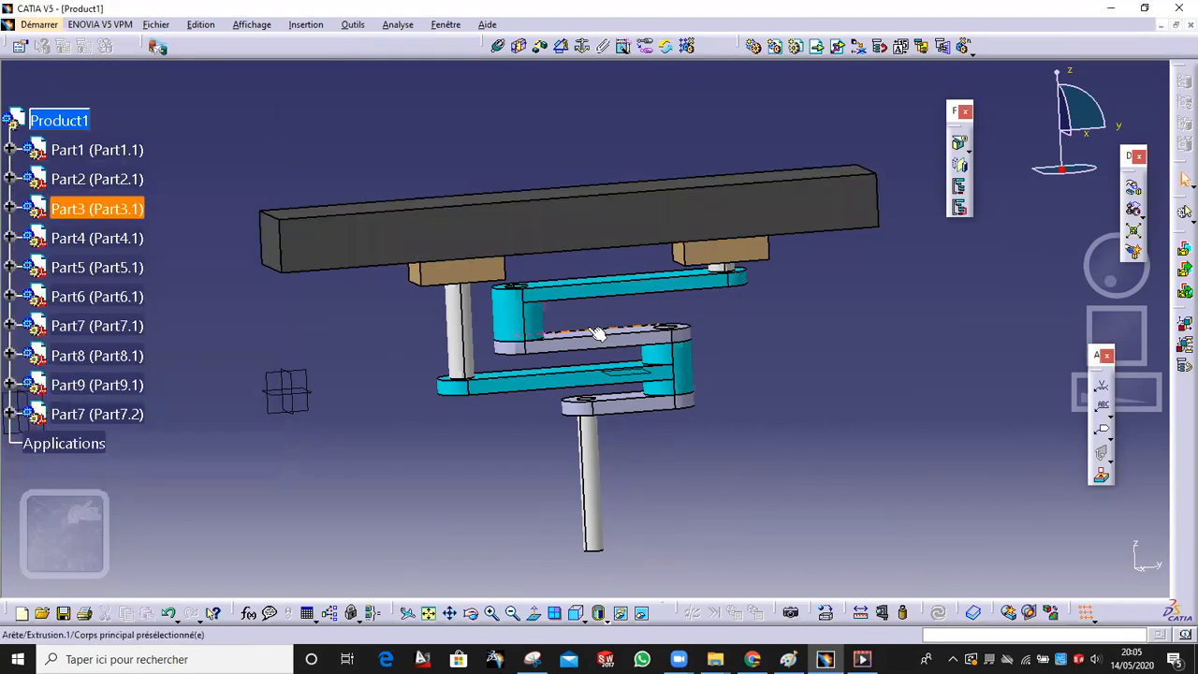
Set the colour of the two links Part2 and Part3 to dark blue in their shared graphic properties
click(614, 400)
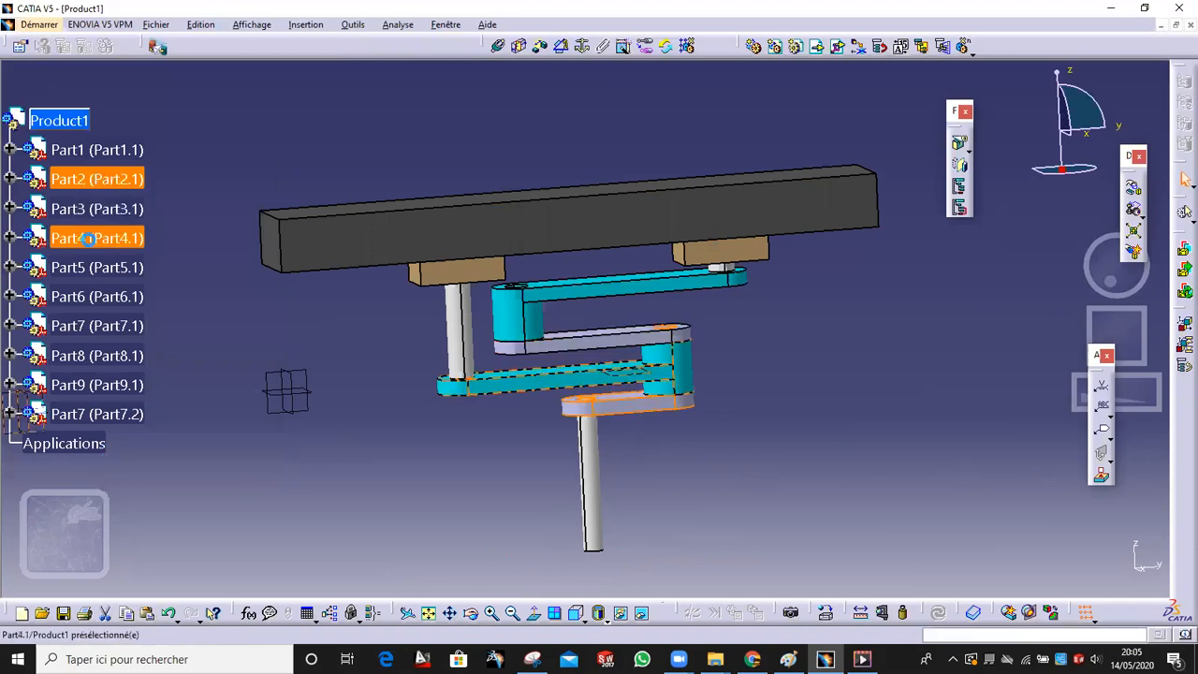
click(120, 151)
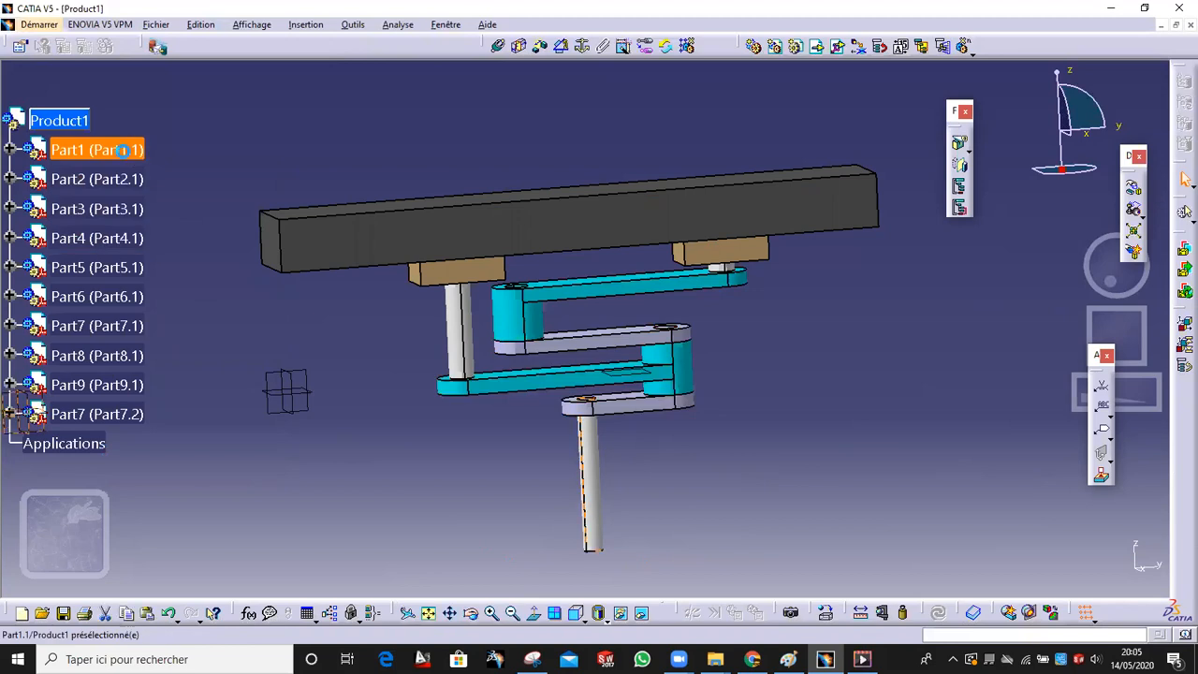
click(116, 179)
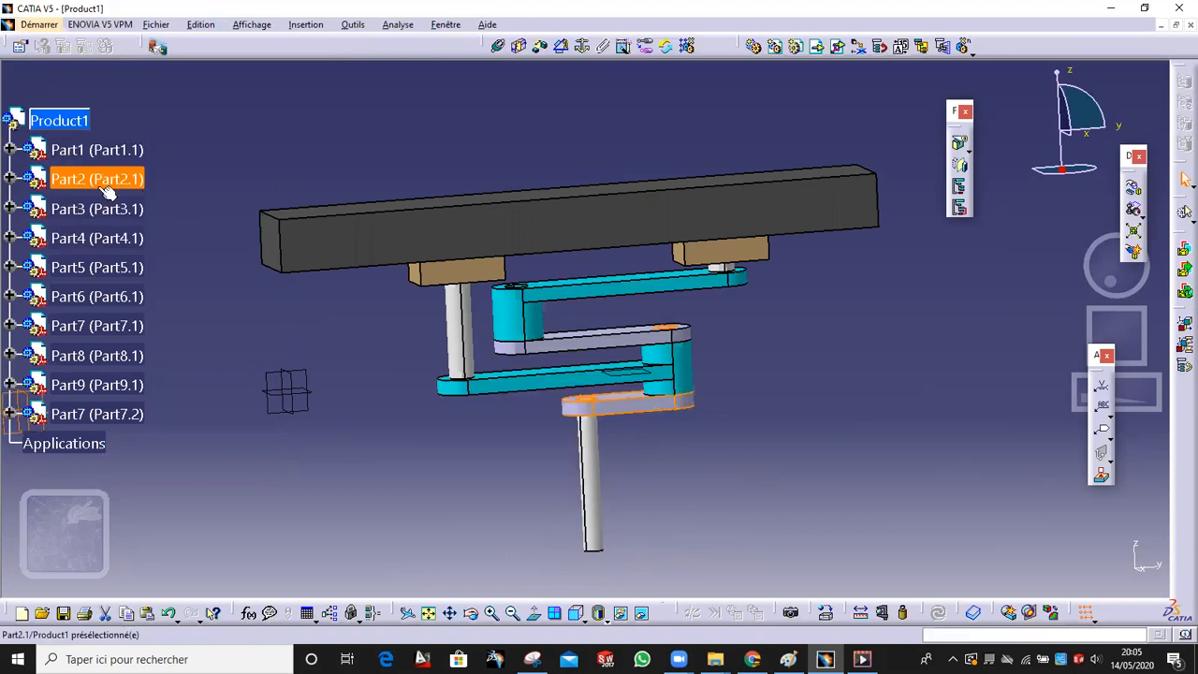
ctrl+click(98, 211)
right_click(96, 217)
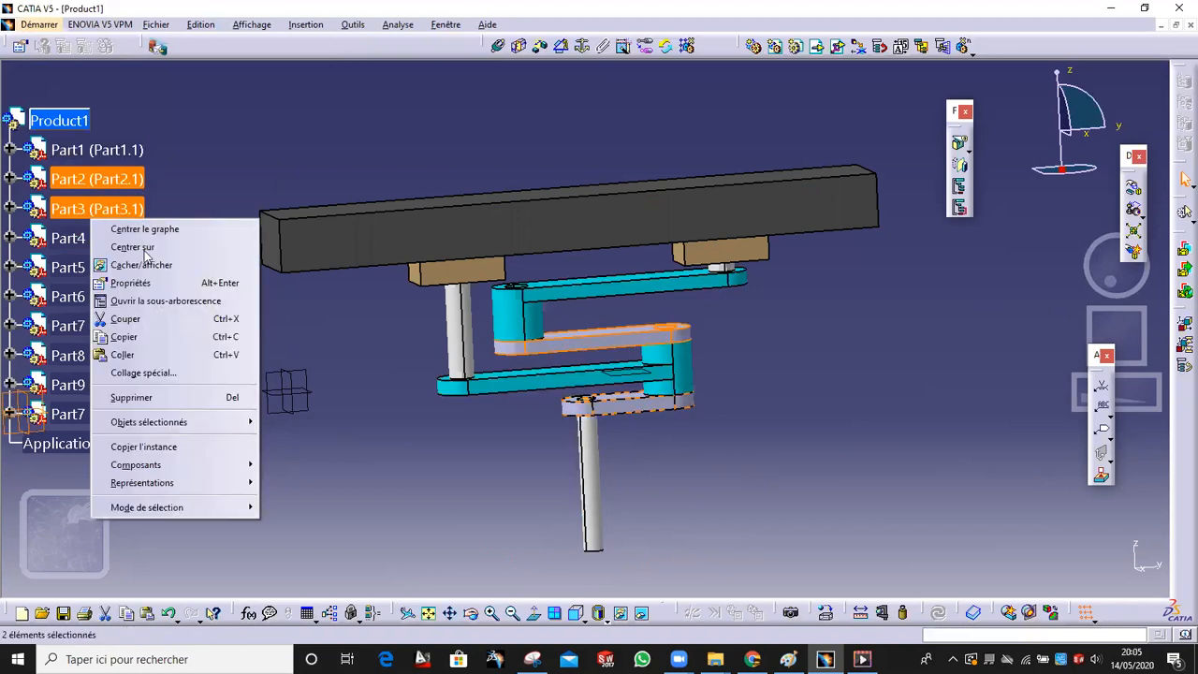
click(153, 283)
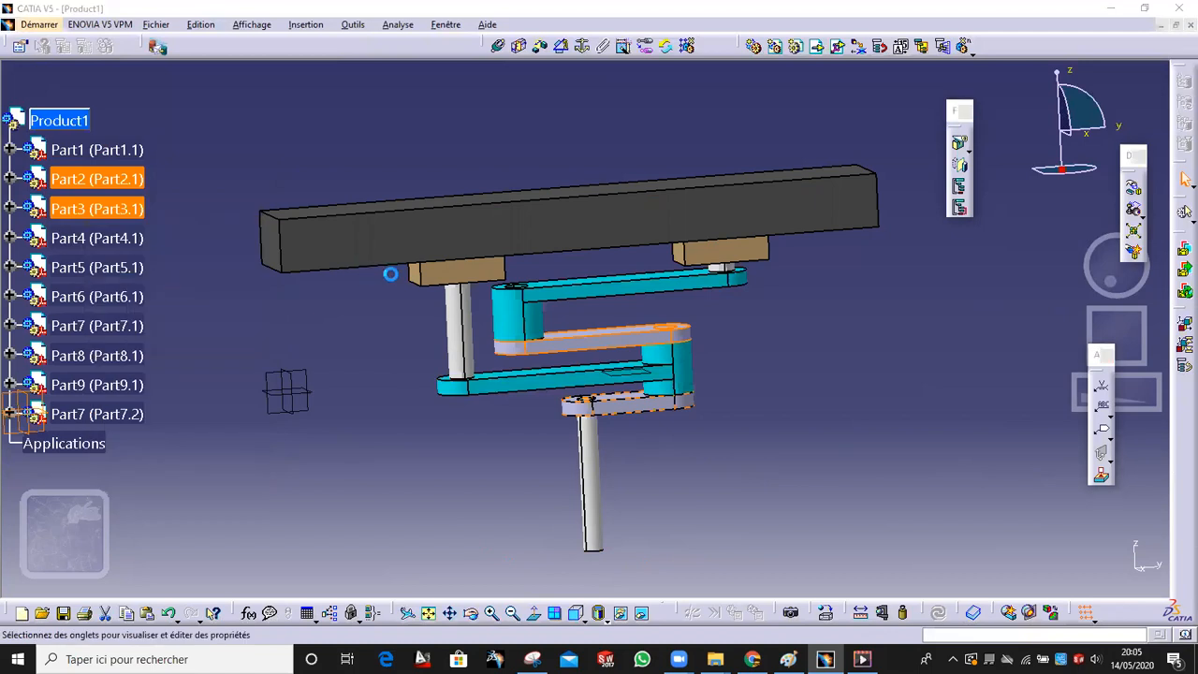
click(116, 263)
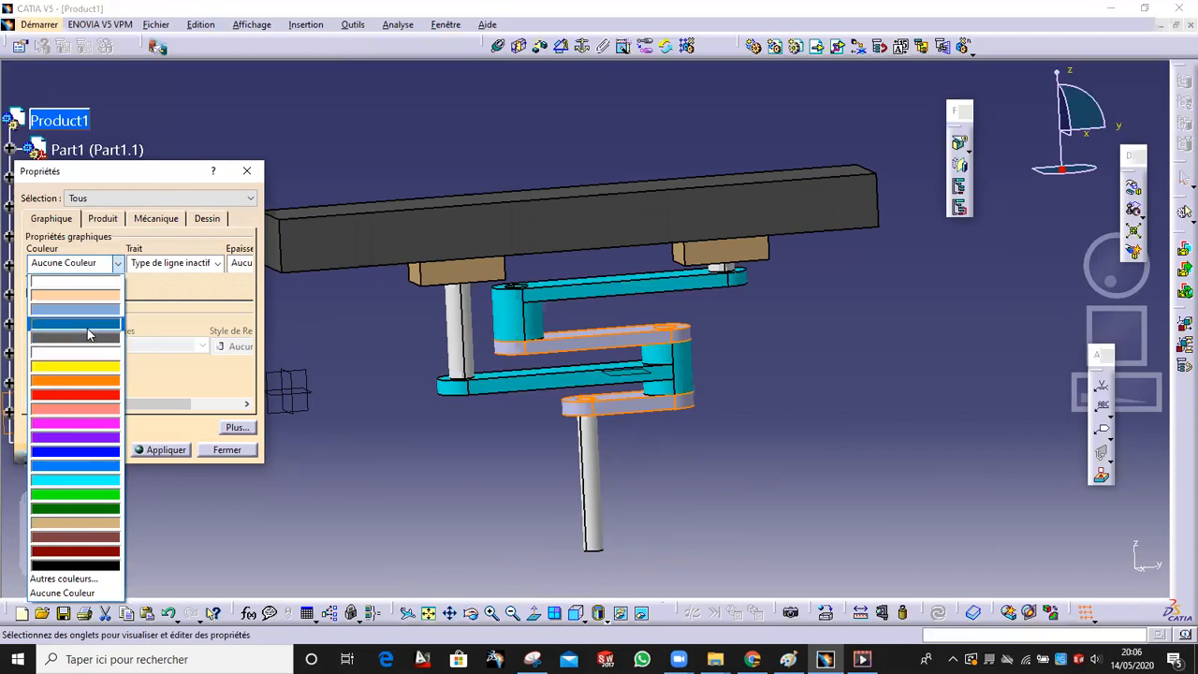
click(88, 327)
click(99, 450)
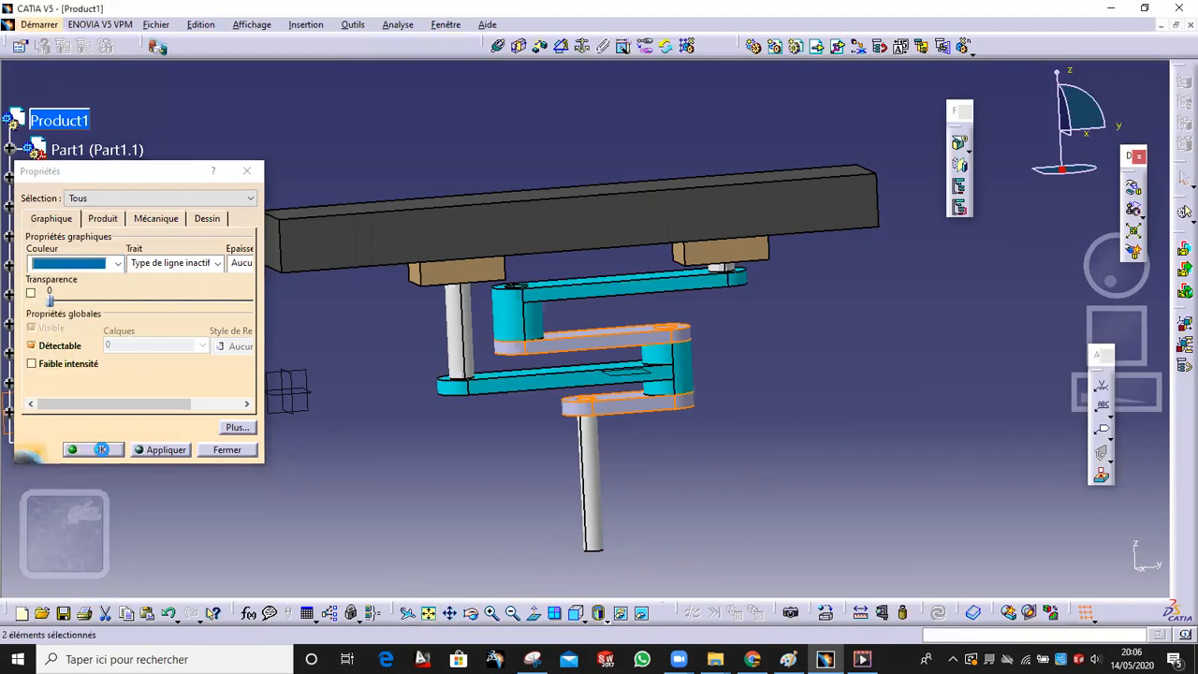
Switch the assembly to the digital mock-up (Maquette Numérique) kinematics workbench
middle_drag(520, 362, 199, 175)
click(38, 25)
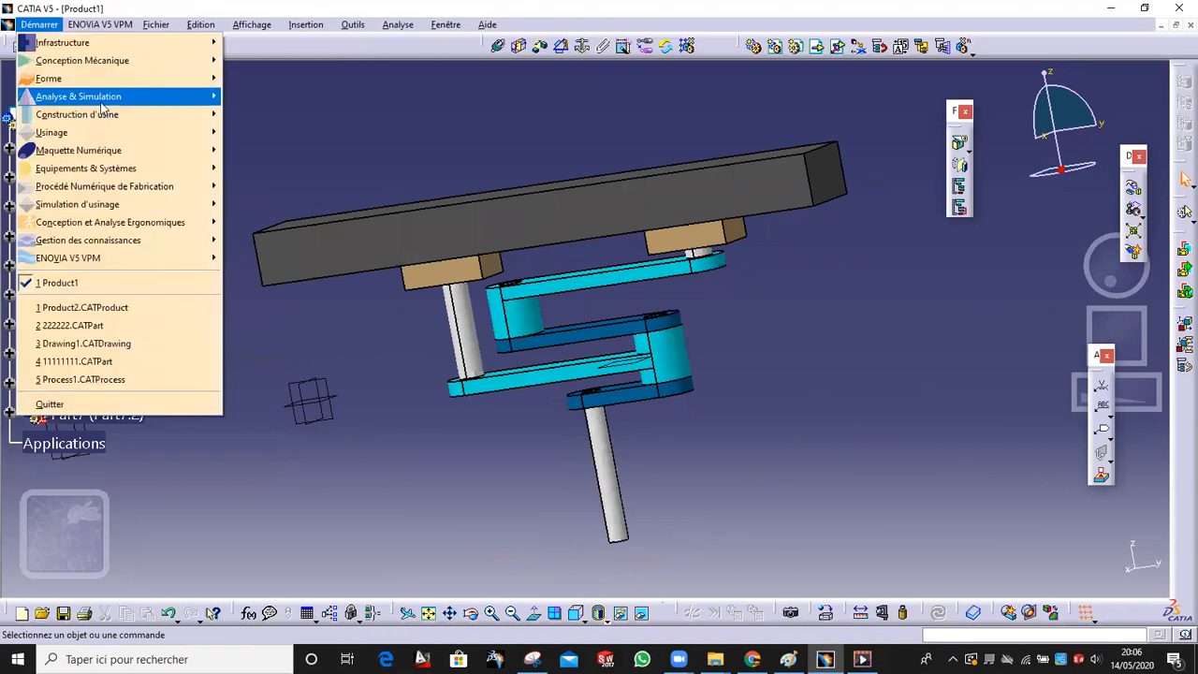
mouse_move(132, 155)
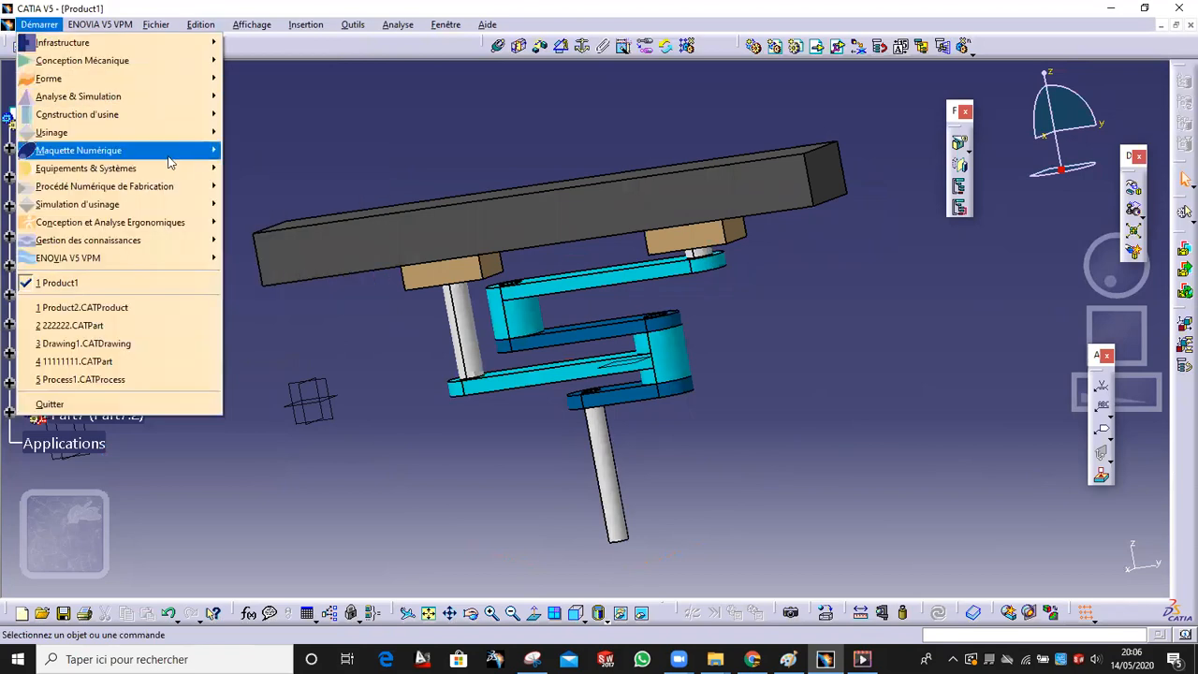
click(288, 187)
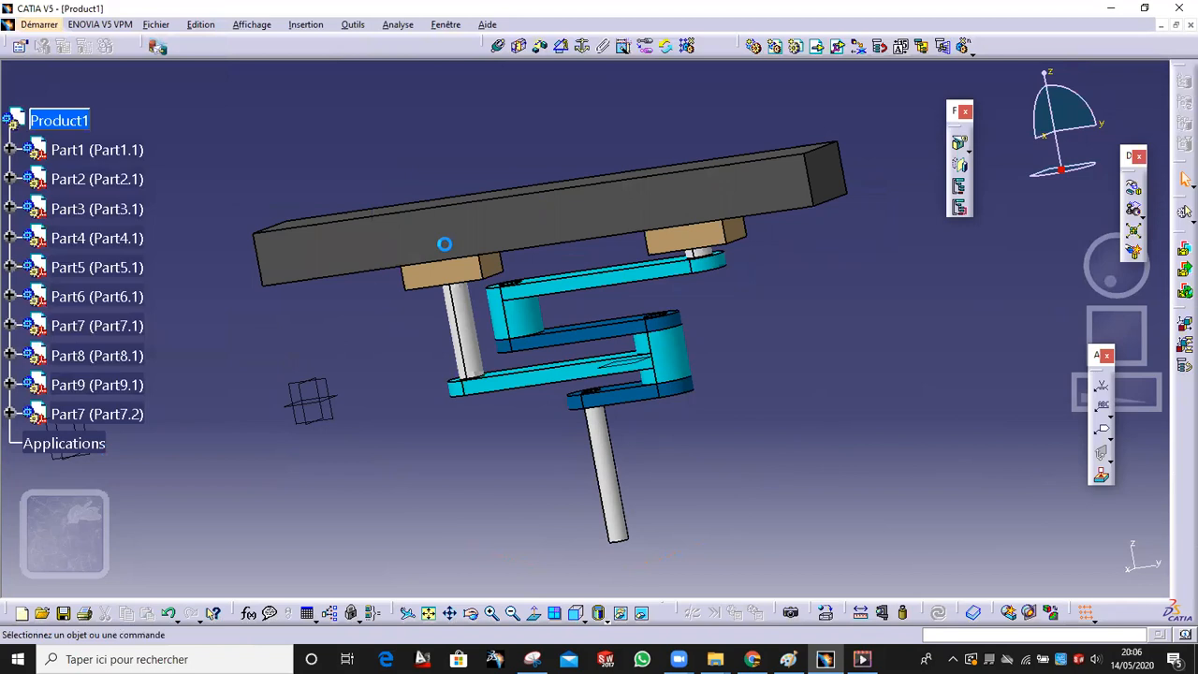
Hide the reference planes shown beside the mechanism
middle_drag(608, 255, 214, 270)
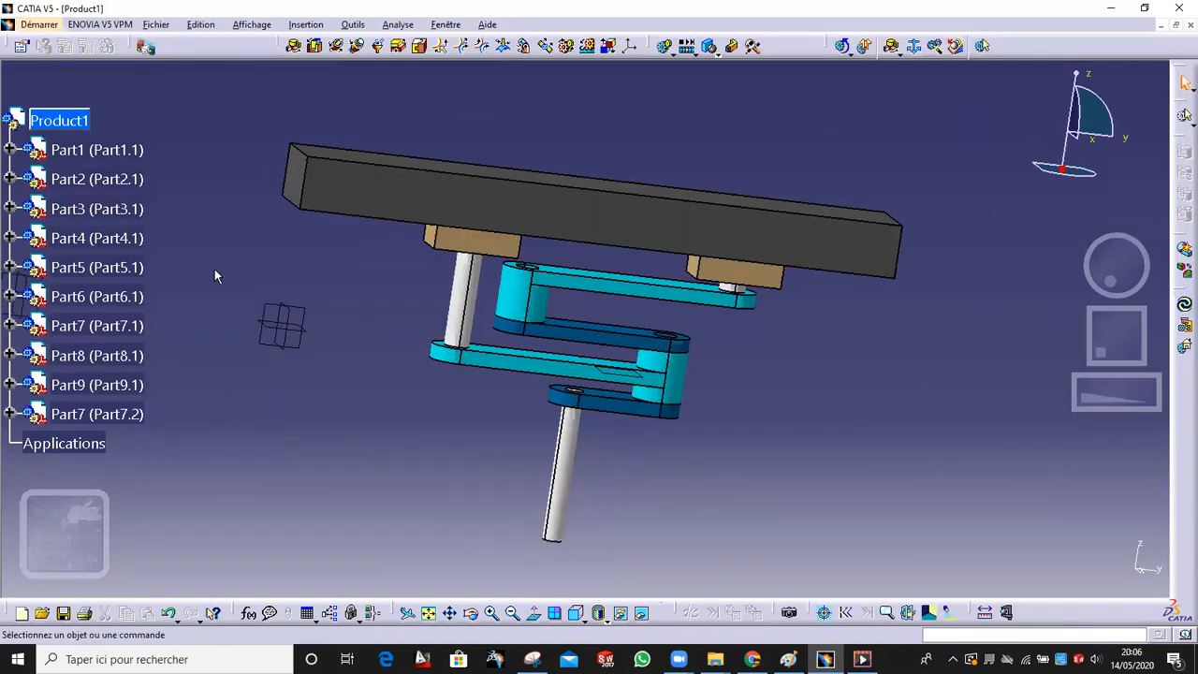
right_click(288, 311)
click(323, 355)
middle_drag(414, 359, 480, 213)
Create a new mechanism and define the lower pin Part1 as its fixed part
click(915, 47)
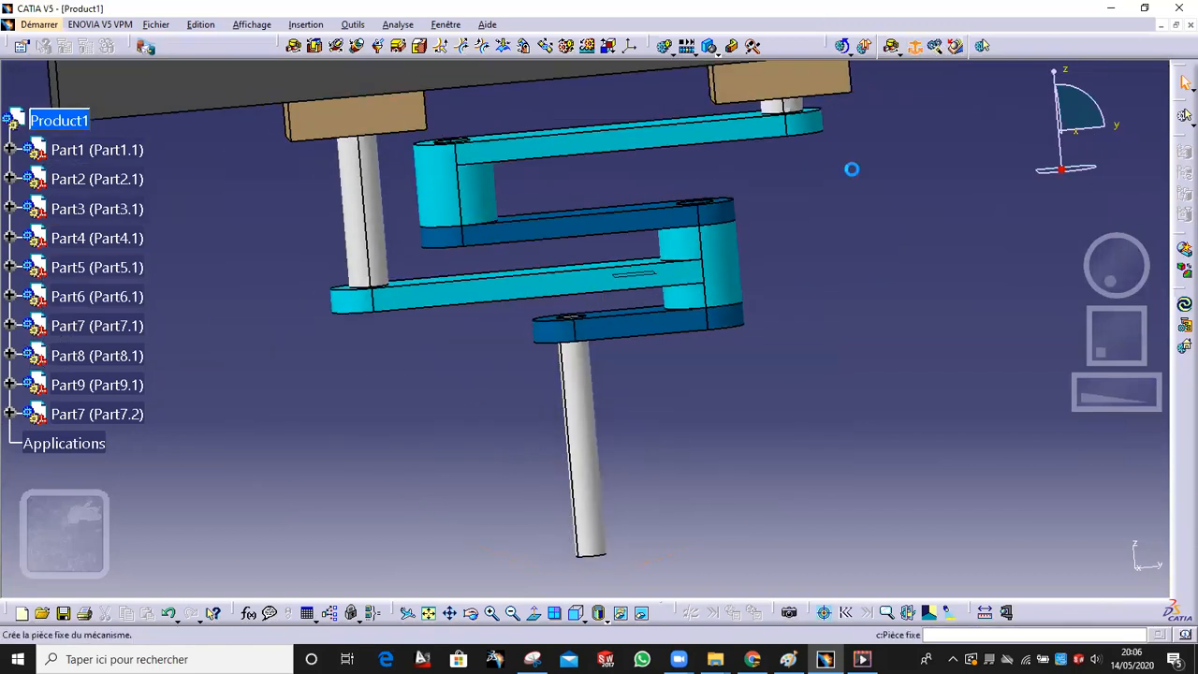
click(1095, 544)
click(1070, 572)
click(591, 434)
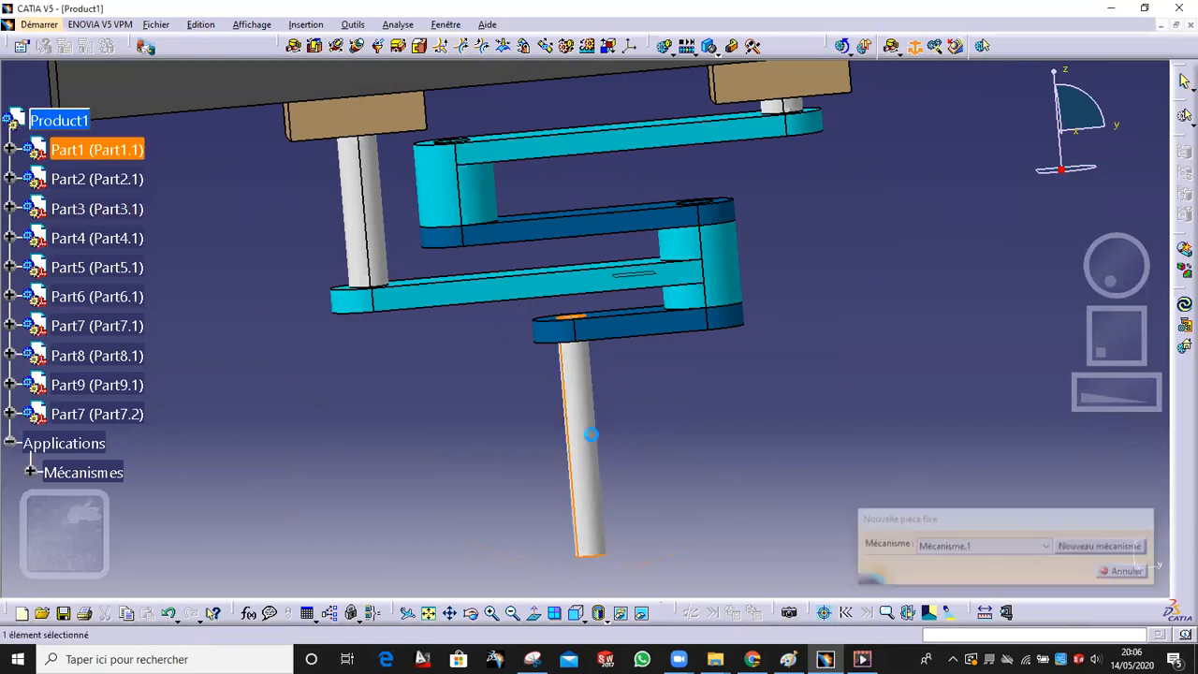
Create a rigid joint between the rail Part9 and the fixed pin Part1
middle_drag(684, 420, 708, 415)
middle_drag(697, 367, 653, 260)
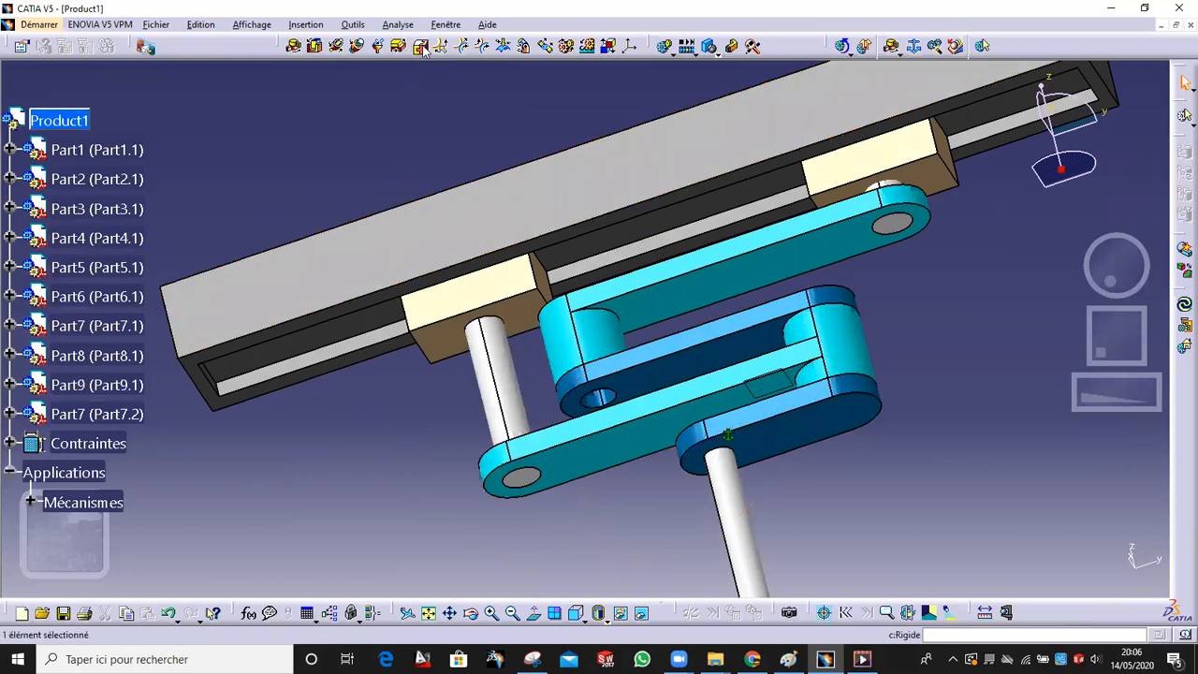
click(420, 45)
click(583, 190)
click(746, 523)
click(1042, 279)
Start a revolute joint between link Part2 and pin Part1, using their common axis and their upper end faces
middle_drag(597, 233, 629, 212)
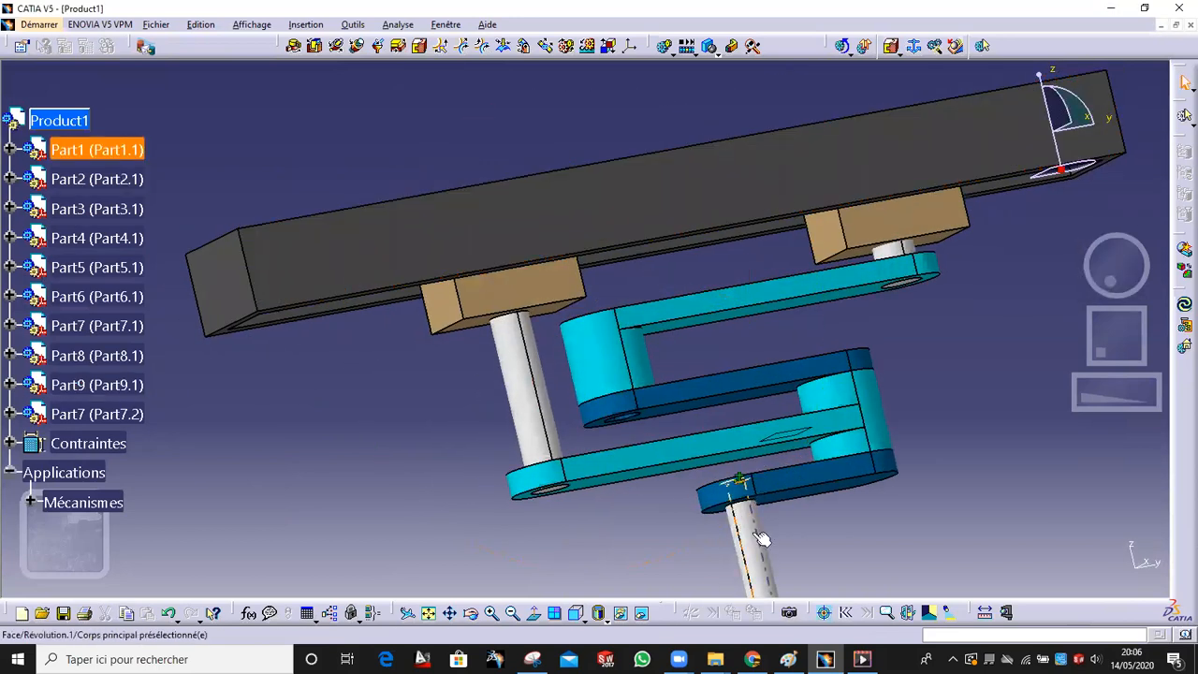
middle_drag(762, 540, 643, 240)
middle_drag(720, 382, 634, 334)
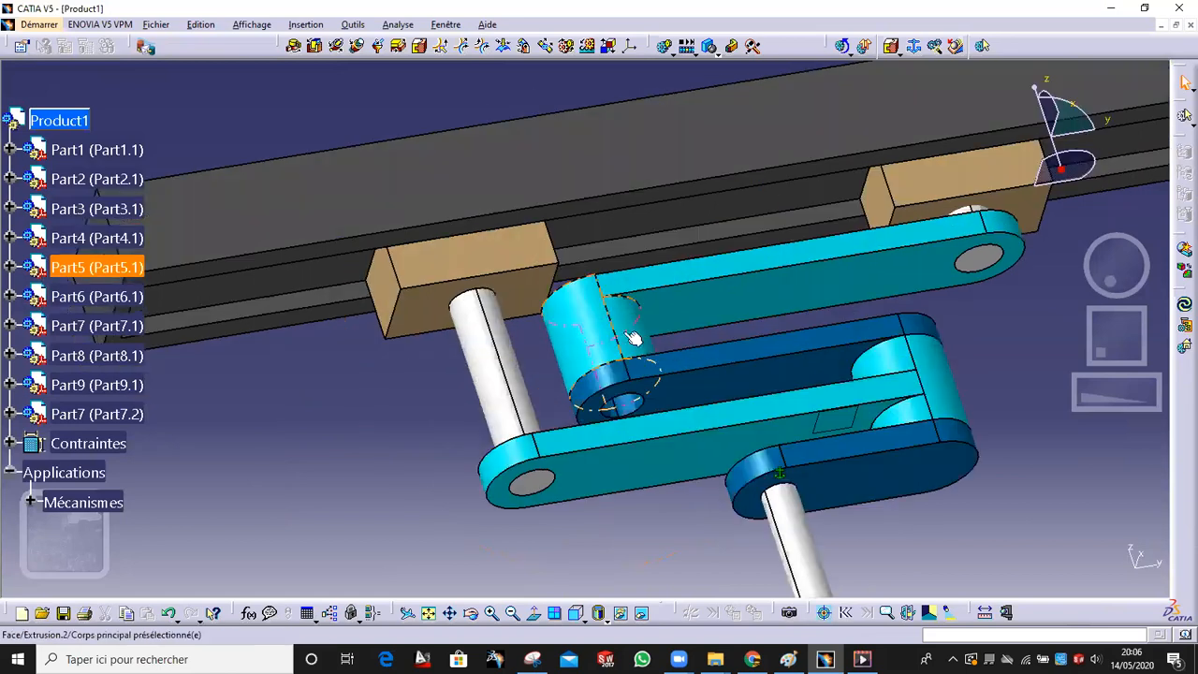
click(295, 49)
middle_drag(512, 210, 597, 285)
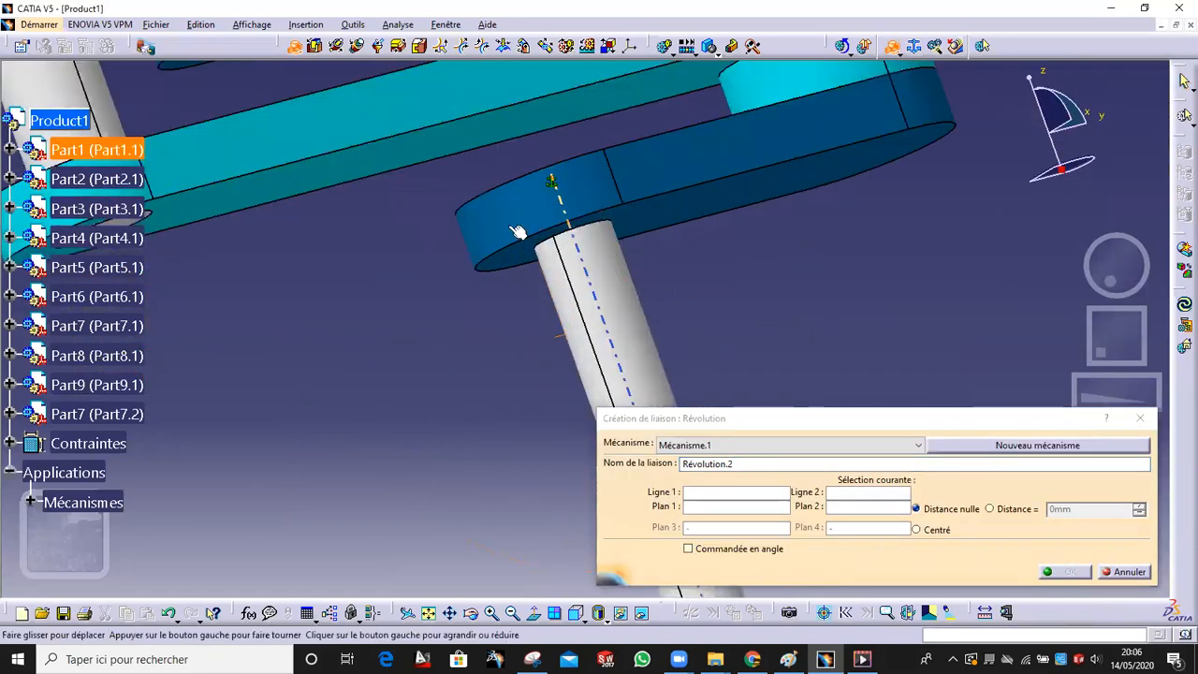
click(595, 291)
click(594, 291)
middle_drag(559, 207, 604, 298)
click(657, 262)
click(592, 312)
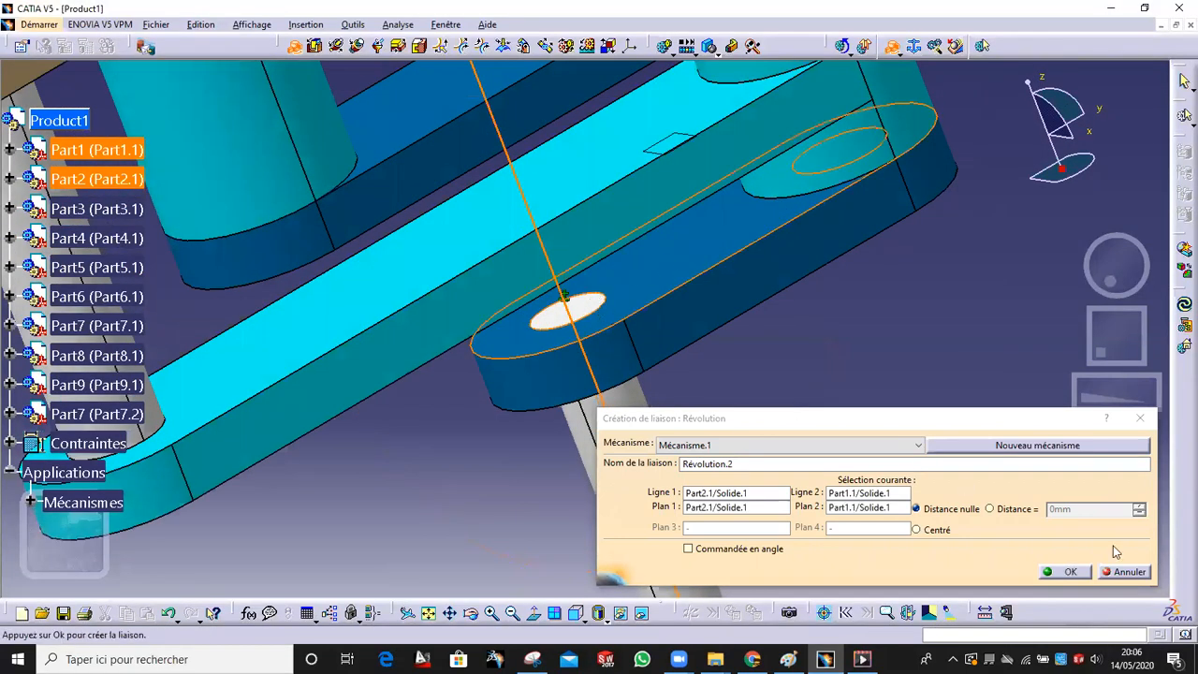
Make the joint between Part2 and Part1 angle-driven with the Distance option, and create it
click(992, 509)
click(761, 549)
click(1063, 571)
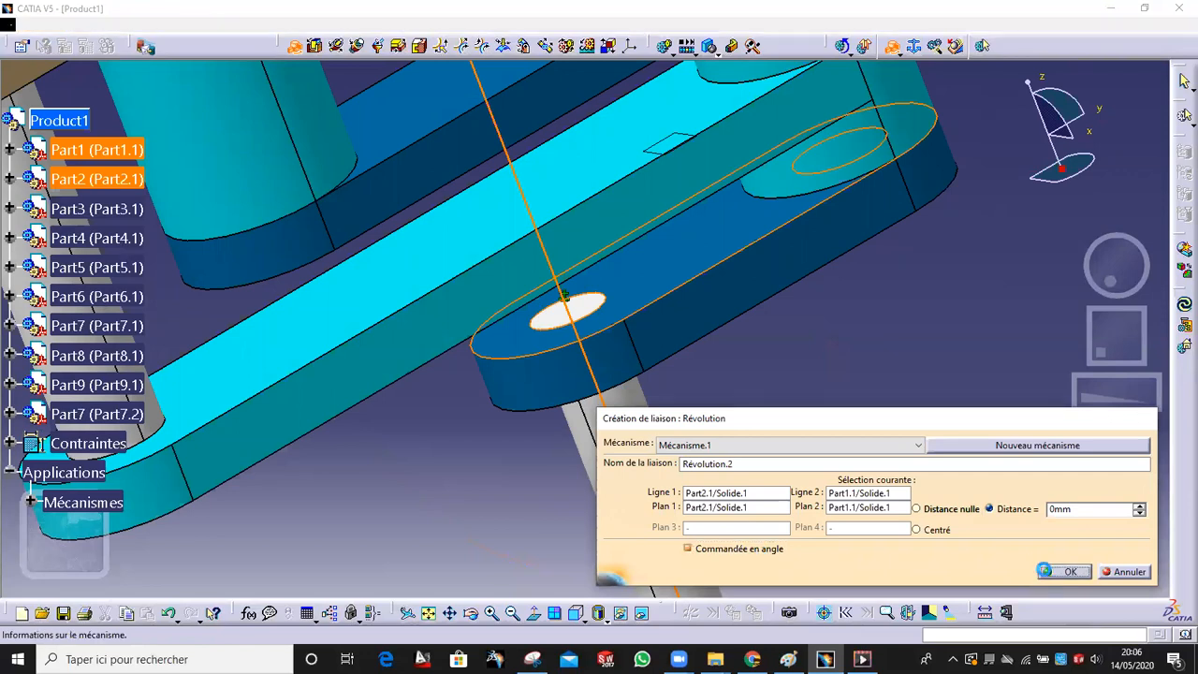
Create a revolute joint between arm Part4 and link Part2 from their hub axes and undersides, using the Distance option
click(650, 362)
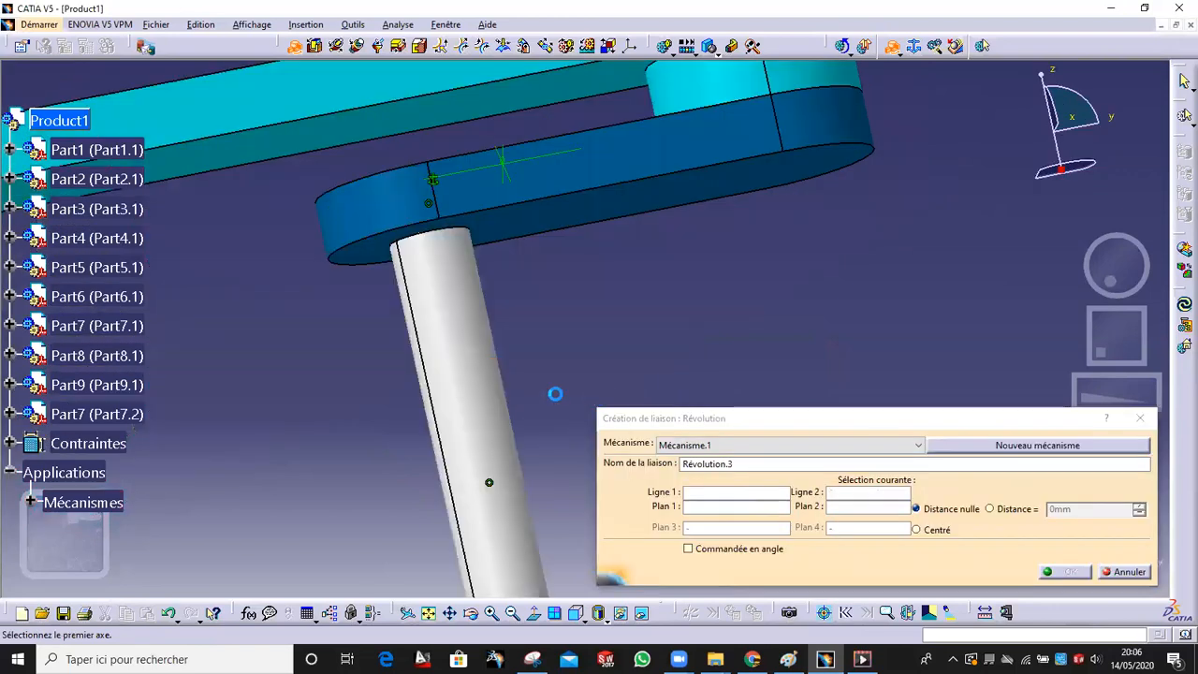
middle_drag(486, 312, 564, 406)
middle_drag(511, 268, 540, 166)
middle_click(570, 233)
click(680, 205)
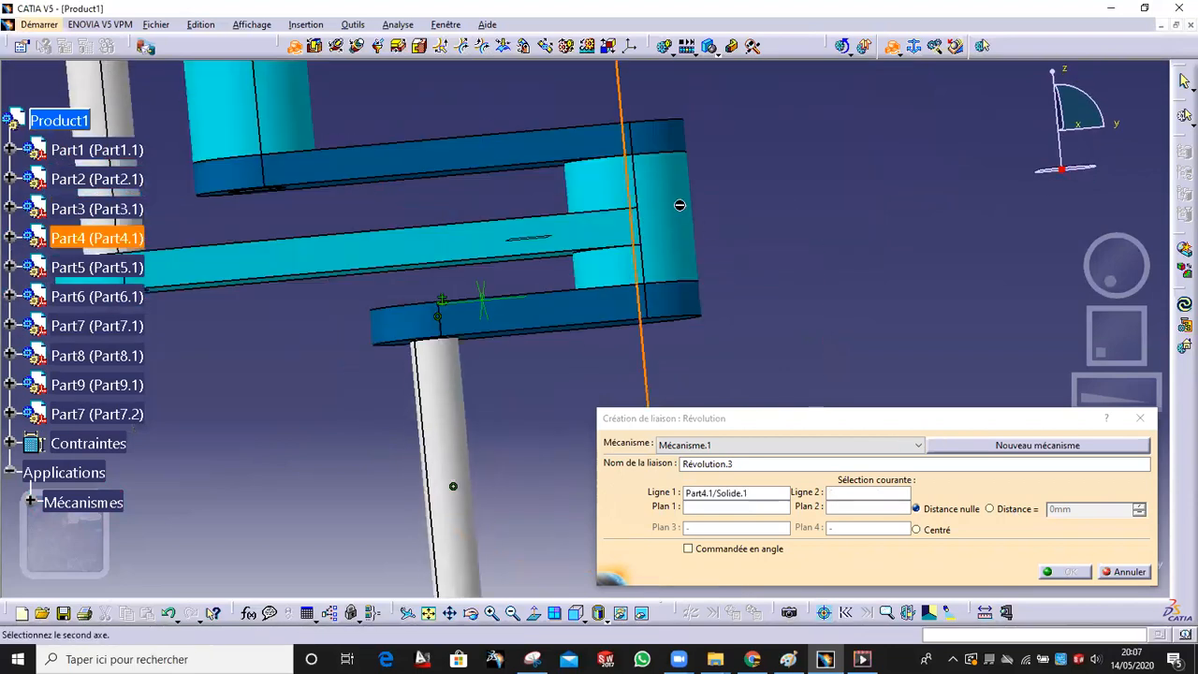
click(681, 279)
middle_drag(528, 260, 517, 154)
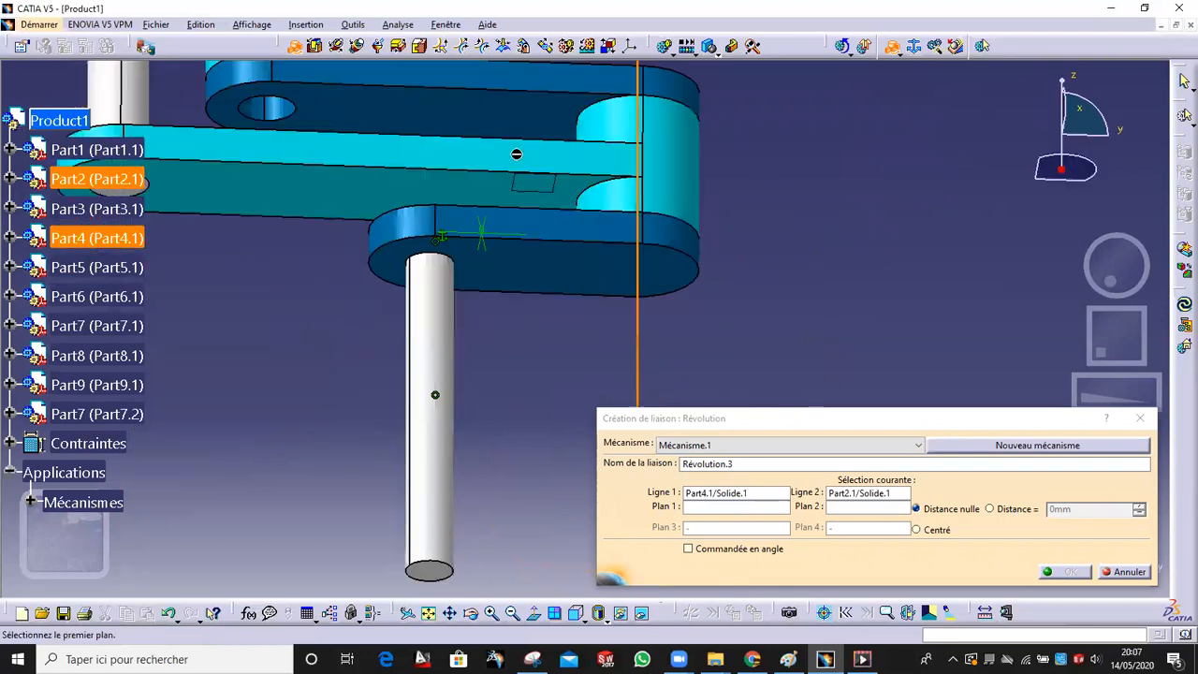
click(501, 191)
click(607, 277)
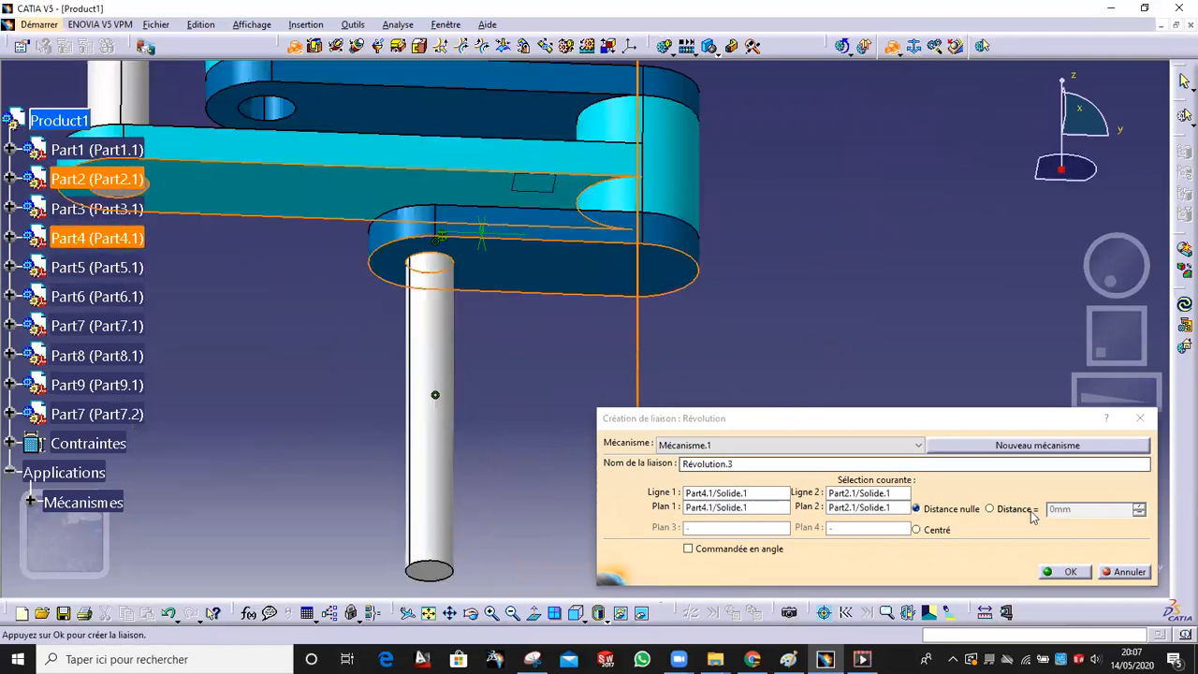
click(1019, 511)
click(1070, 569)
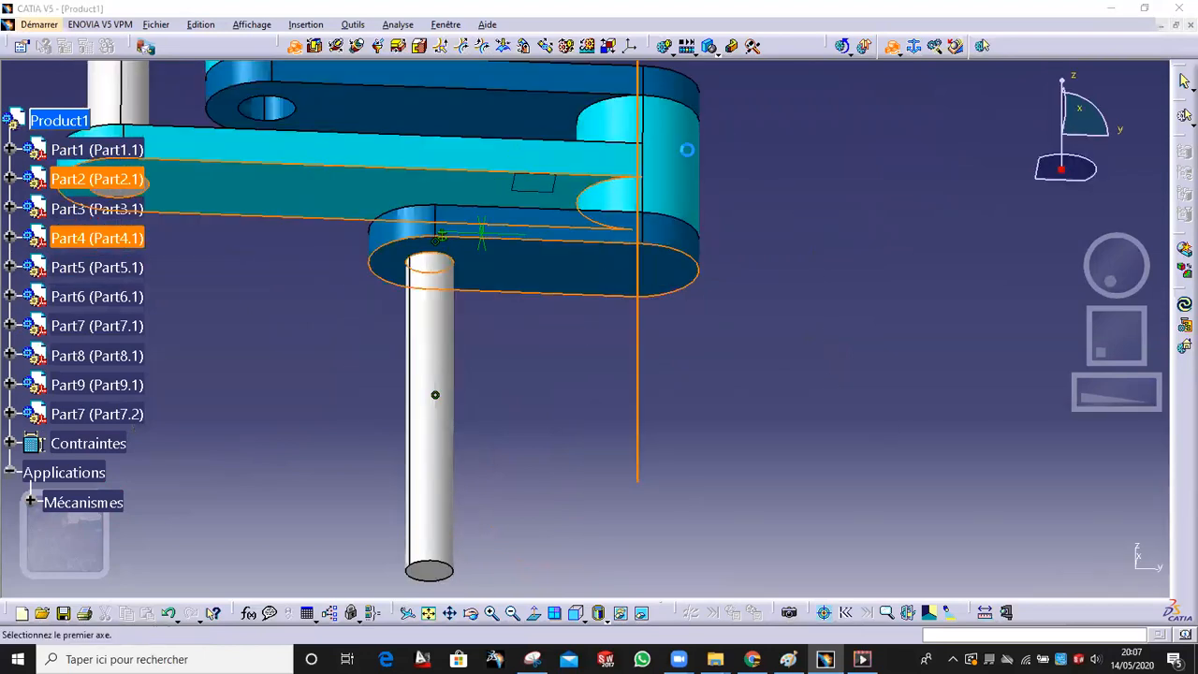
Create a revolute joint between arm Part5 and link Part3 from their common hub axis and upper faces, using the Distance option
middle_drag(527, 145, 487, 161)
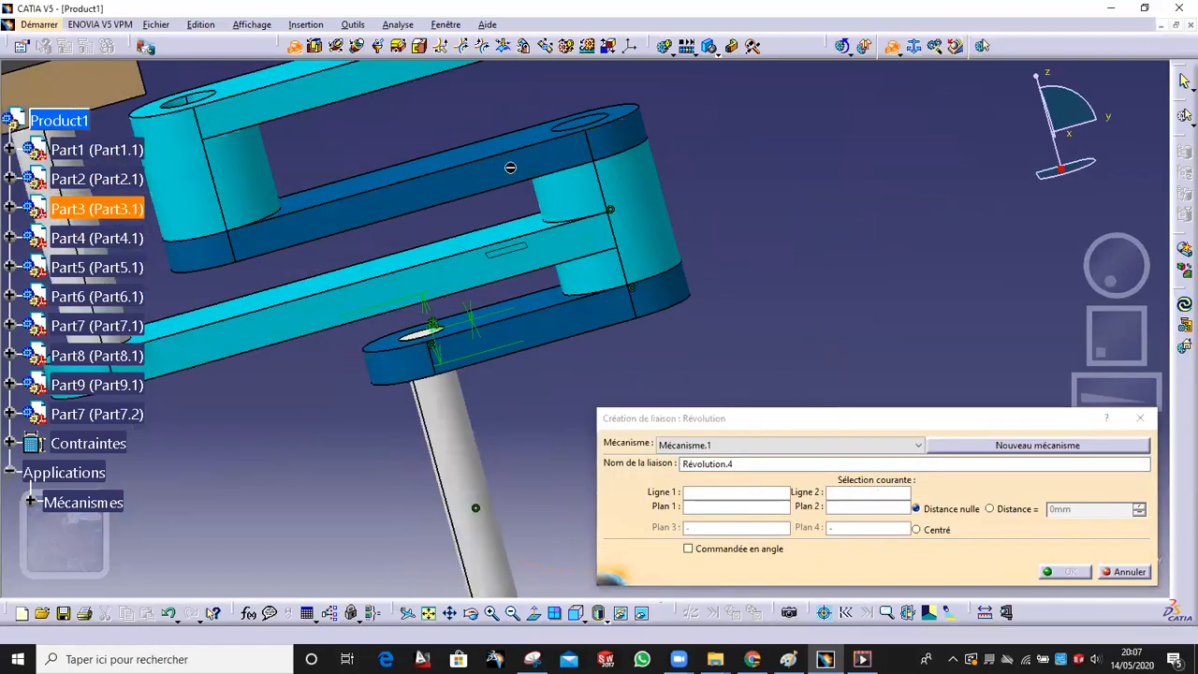
middle_drag(601, 202, 680, 219)
scroll(566, 169, up, 1)
middle_drag(566, 169, 681, 152)
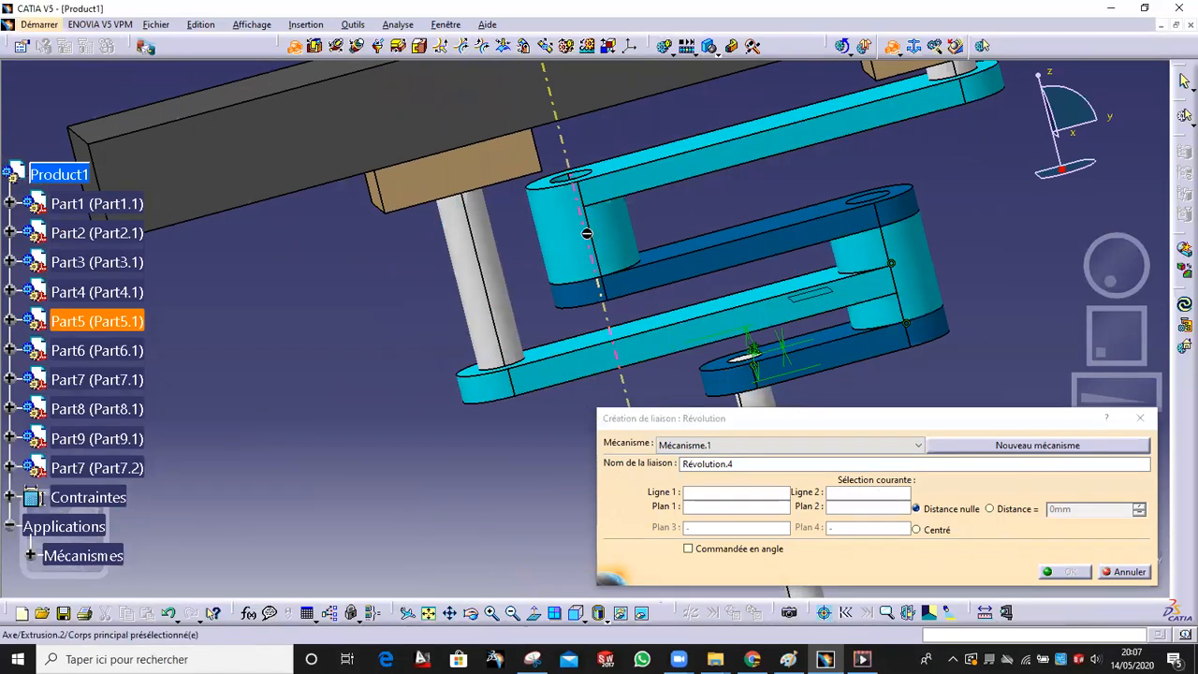
click(587, 233)
click(593, 287)
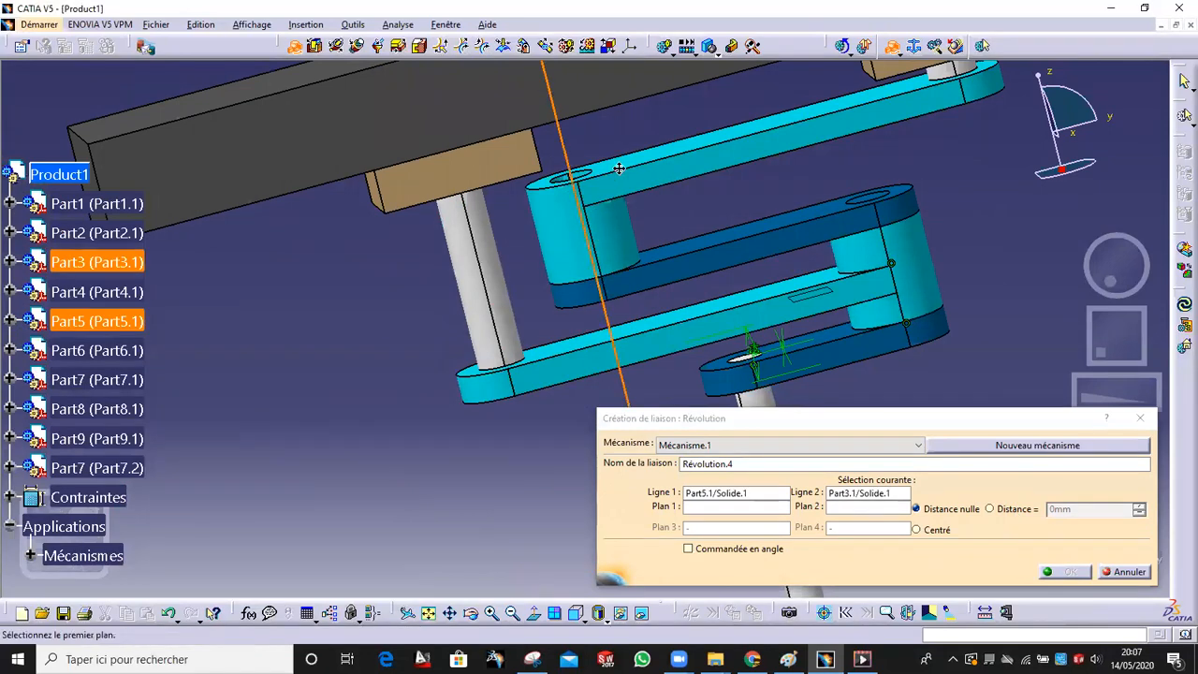
middle_drag(619, 168, 652, 255)
click(657, 237)
click(655, 326)
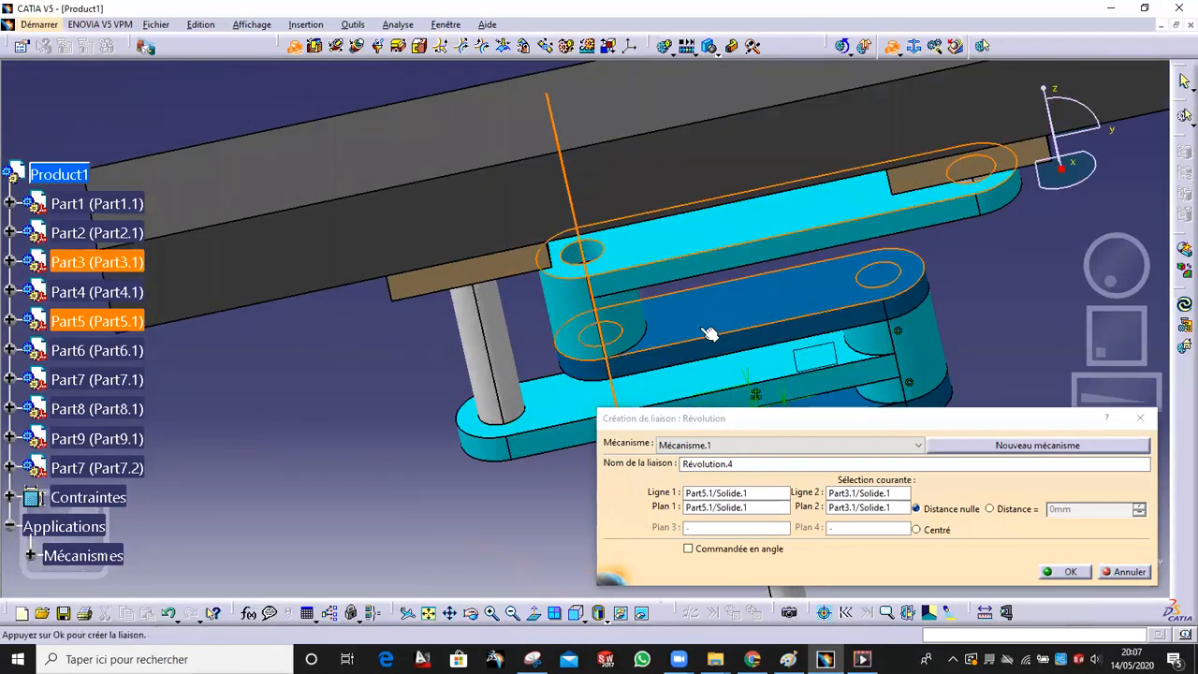
click(1067, 571)
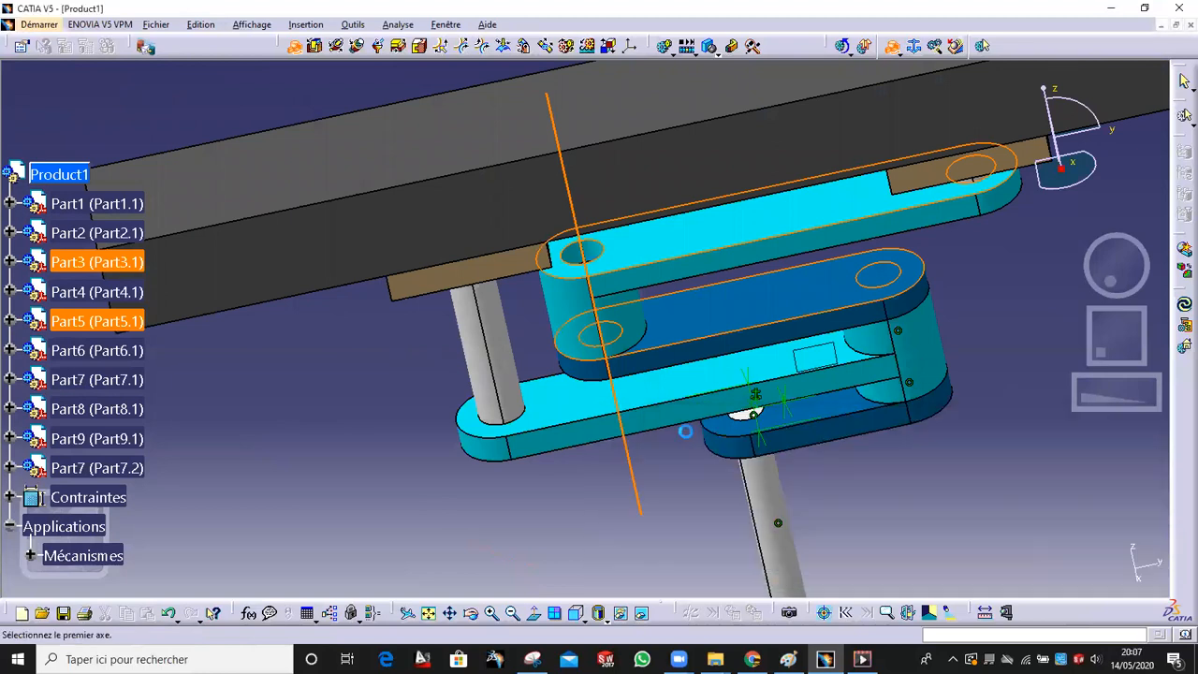
middle_drag(607, 354, 609, 319)
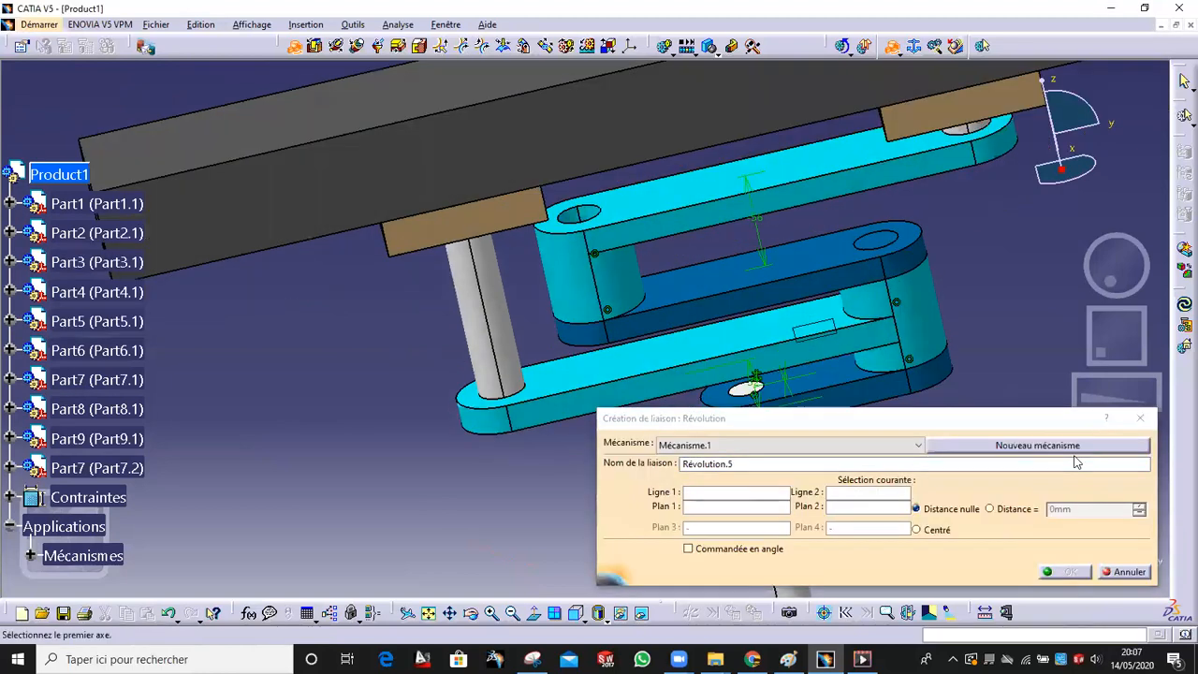
click(1140, 419)
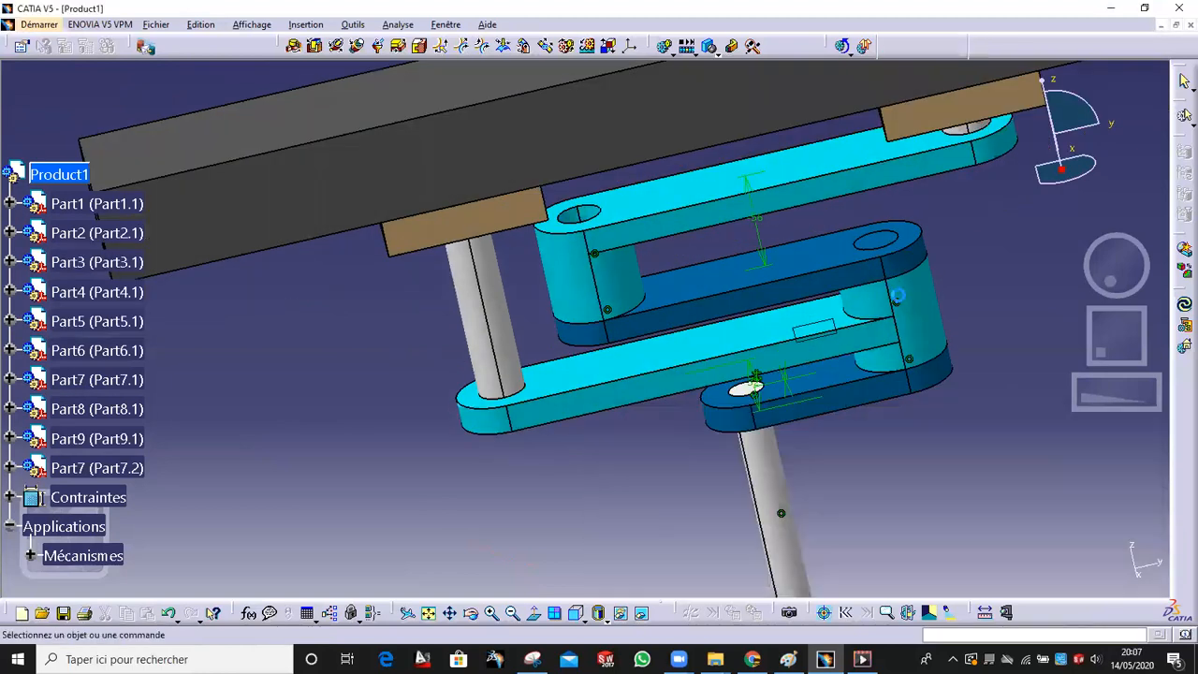
Create a rigid joint in Mécanisme.1 between the two dark blue links, Part3 and Part2
click(420, 47)
click(420, 47)
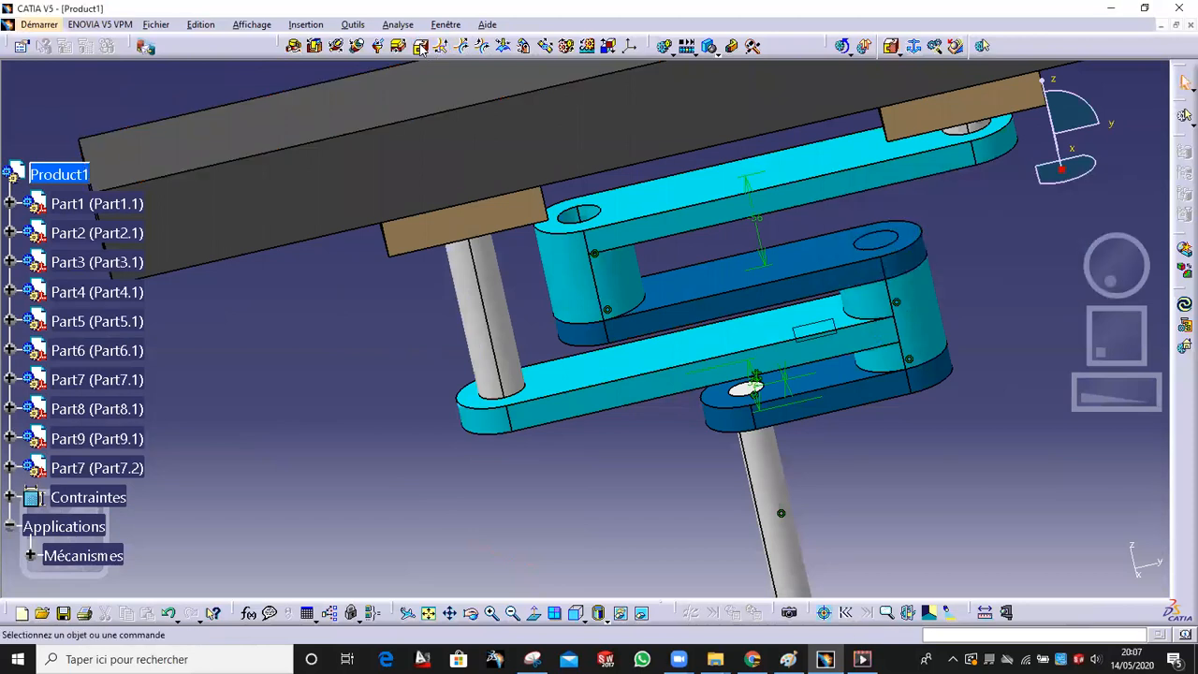
click(420, 47)
middle_drag(904, 307, 719, 245)
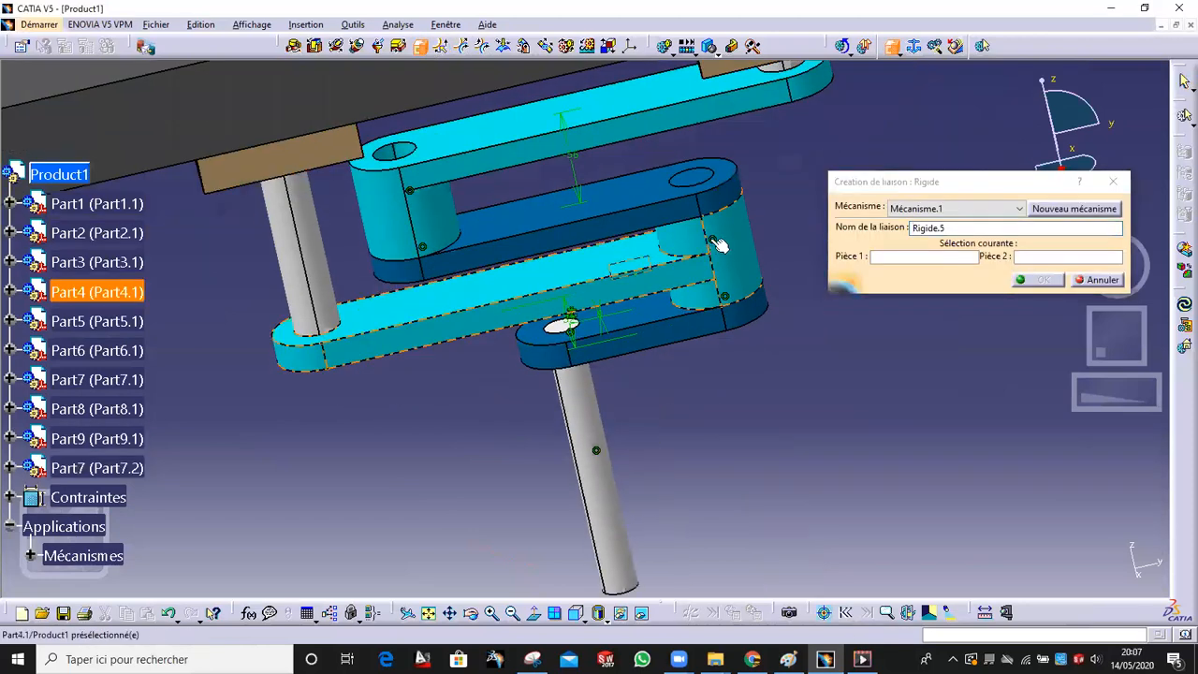
click(694, 202)
click(694, 320)
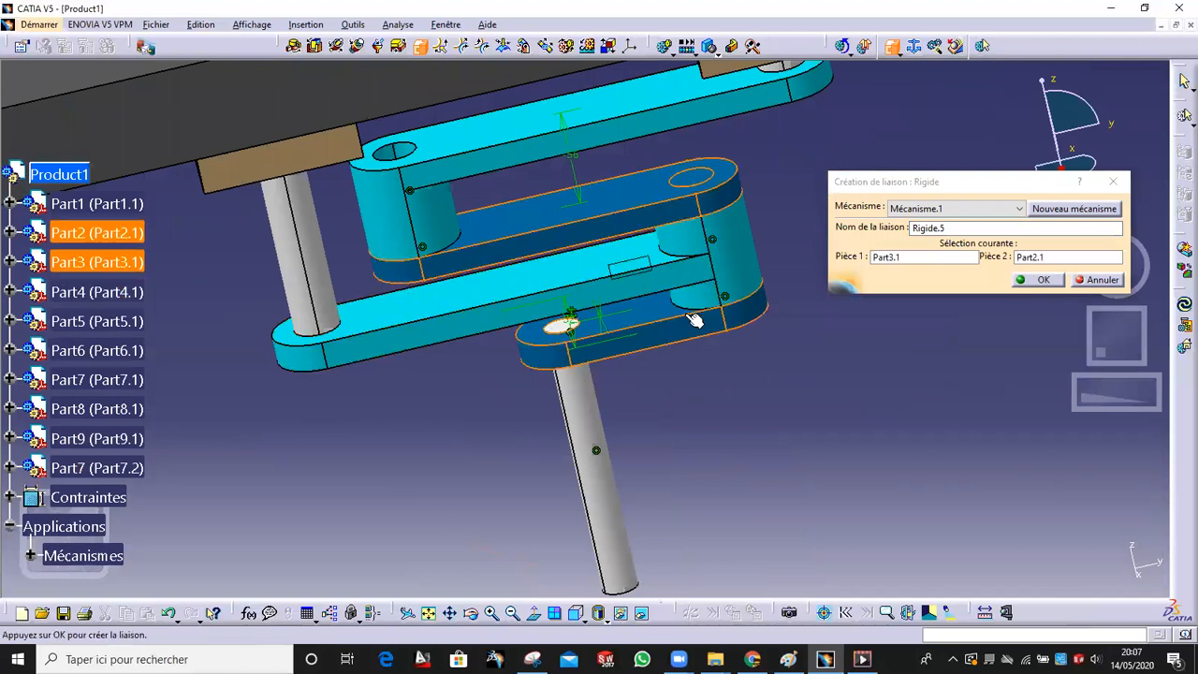
click(1035, 280)
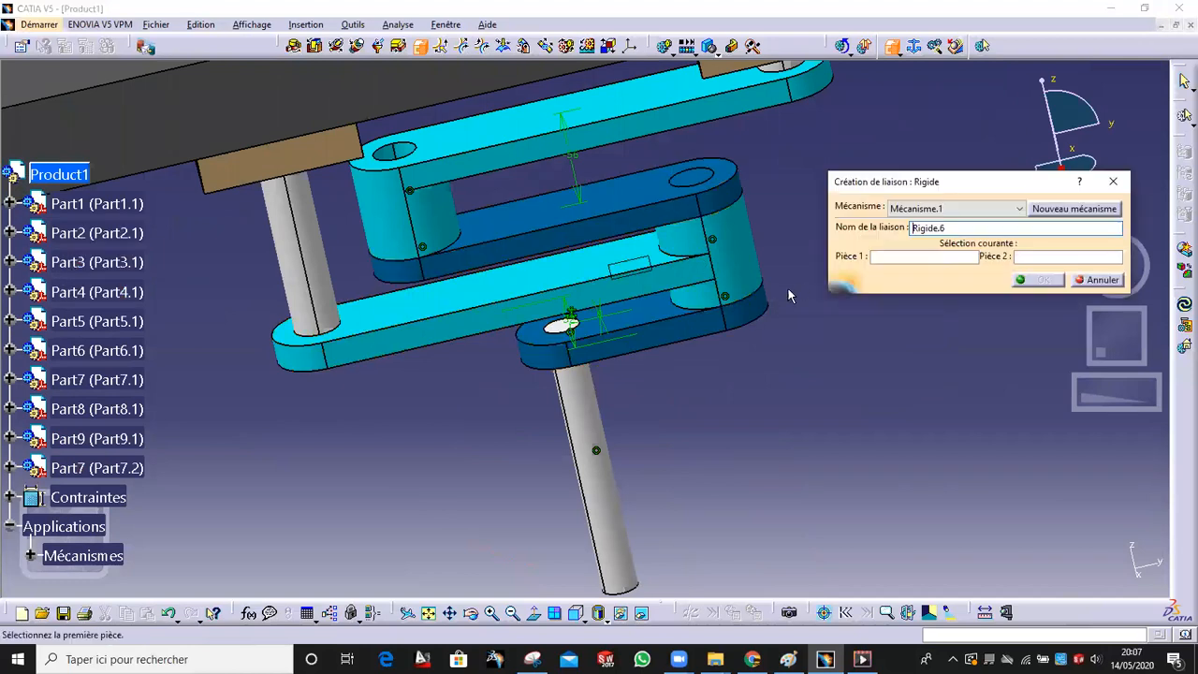
Create a rigid joint between the long pin Part6 and its slider block Part7.2
middle_drag(726, 281, 757, 225)
click(412, 228)
click(418, 105)
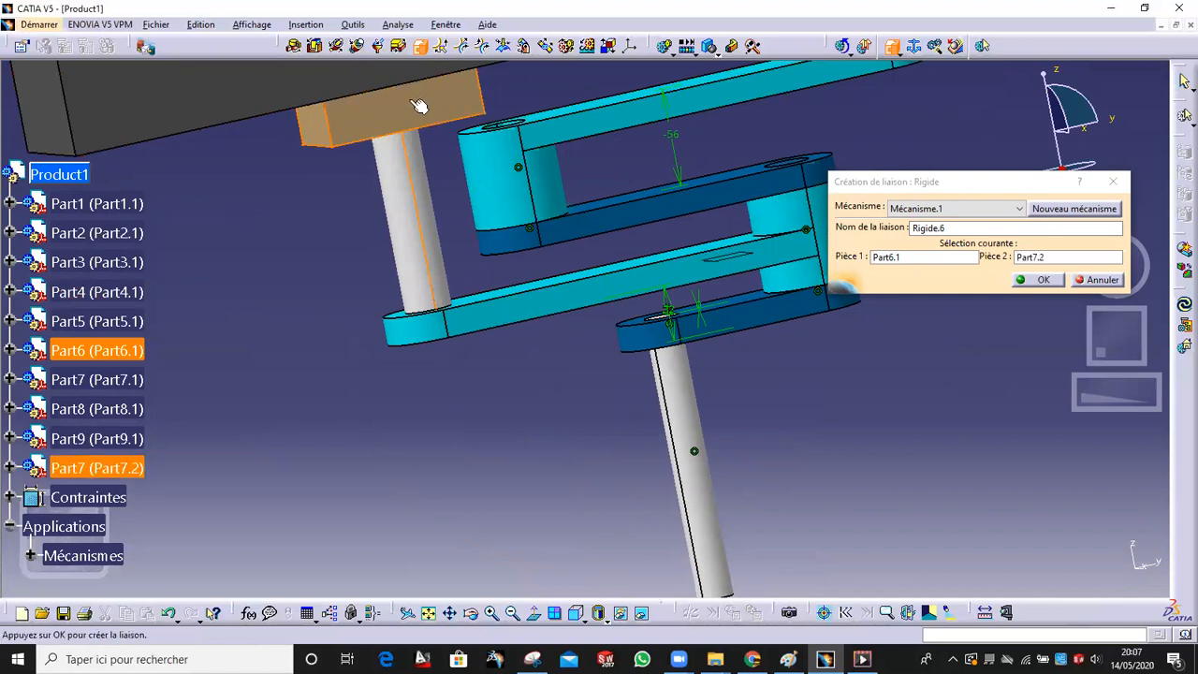
click(1044, 280)
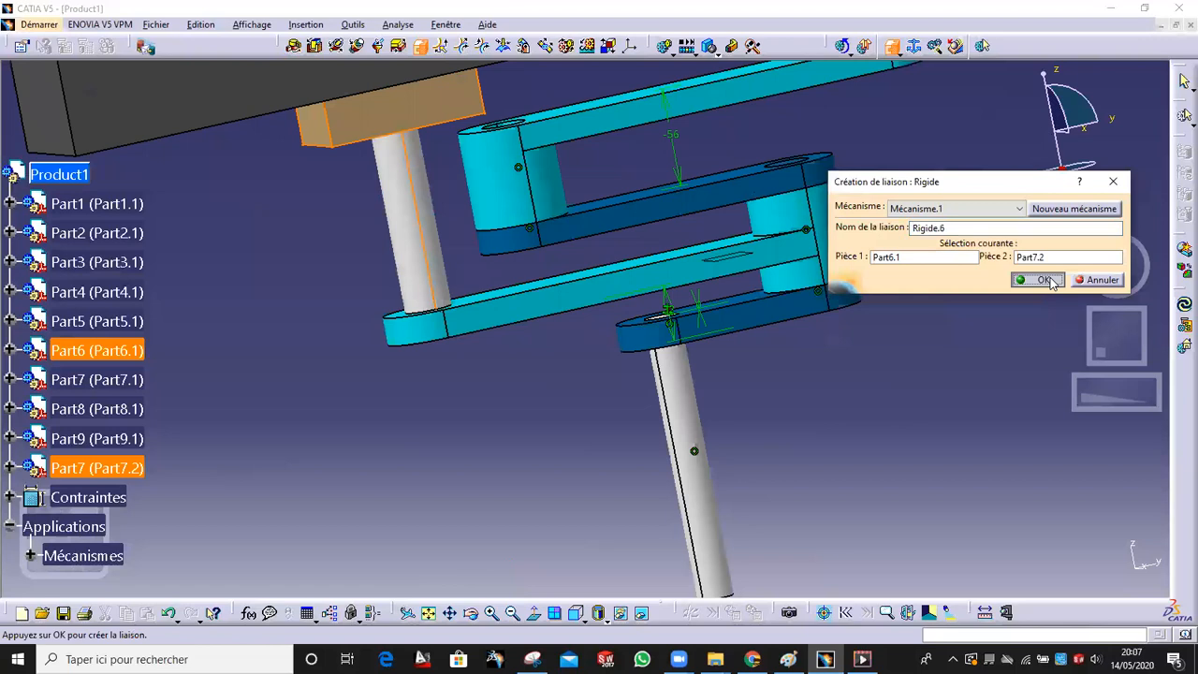
Create a rigid joint between the short pin Part8 and its slider block Part7.1
middle_drag(678, 179, 317, 442)
middle_drag(522, 312, 370, 323)
click(371, 331)
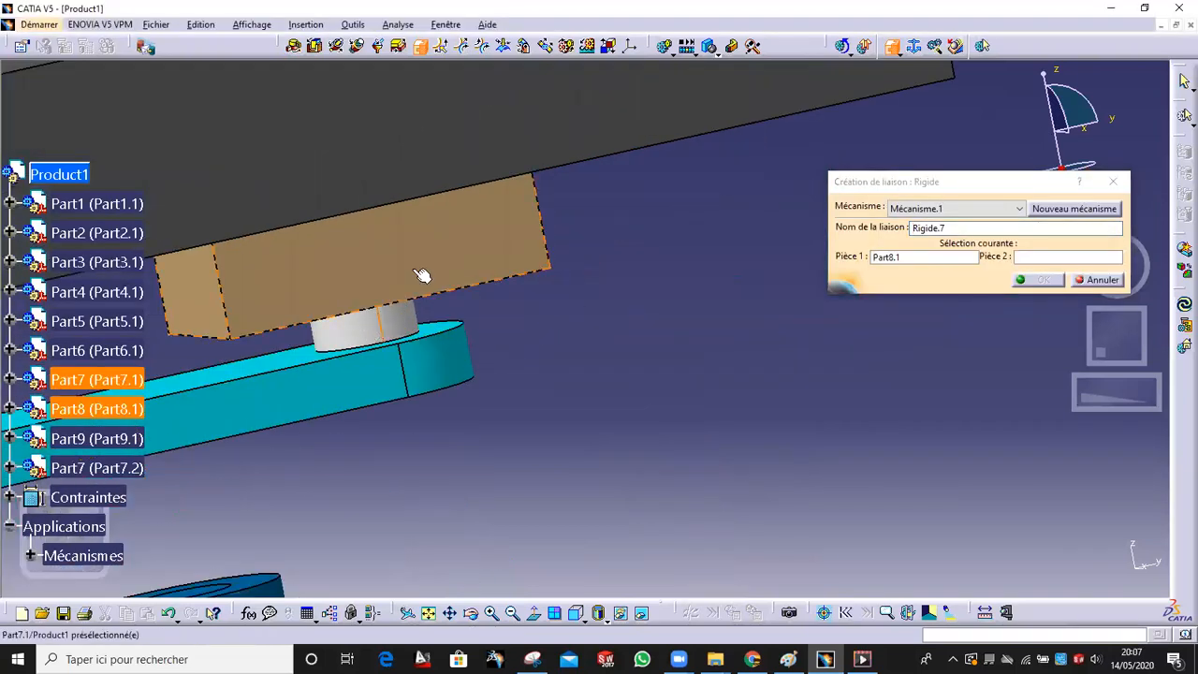
click(437, 260)
click(1022, 281)
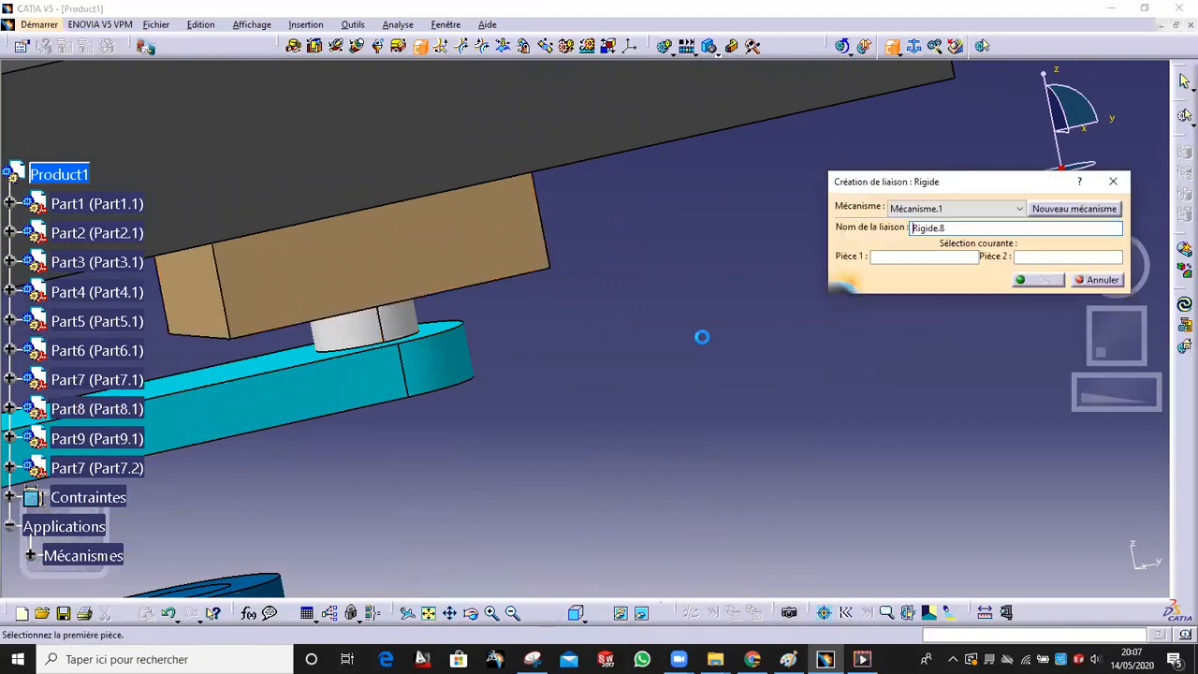
ctrl+middle_drag(701, 337, 716, 435)
click(1084, 279)
Create a revolute joint between arm Part5 and pin Part8 from their common axis and lower faces, using the Distance option
click(294, 45)
ctrl+middle_drag(384, 344, 479, 222)
click(374, 184)
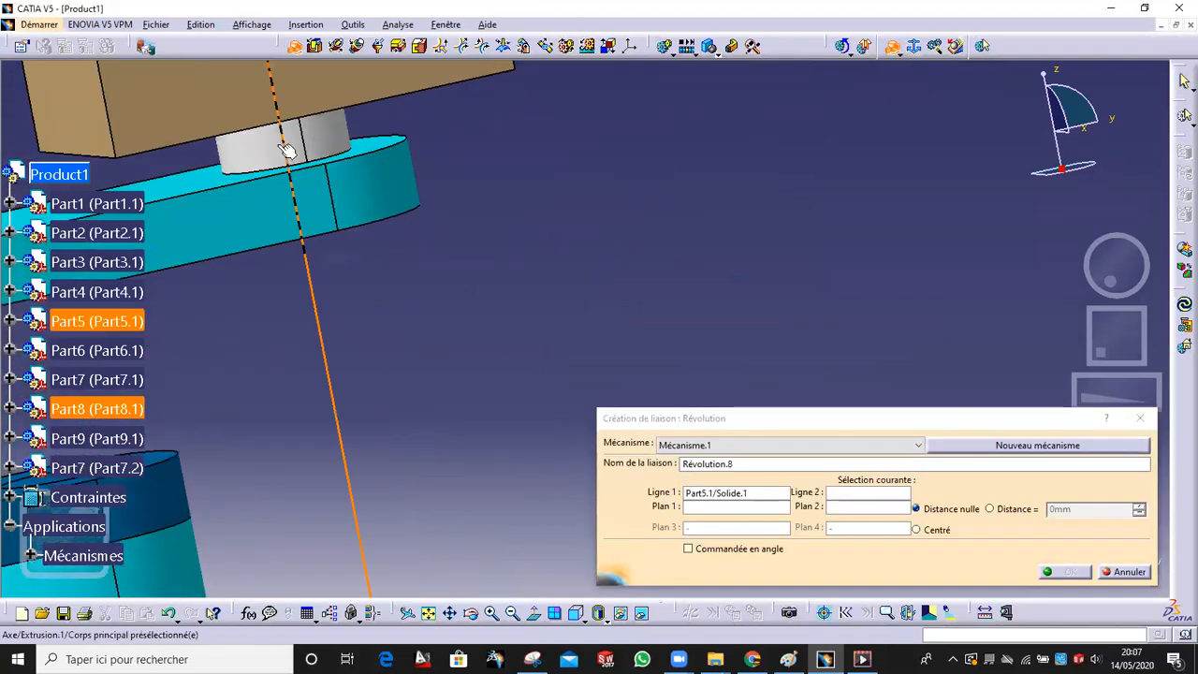
click(286, 148)
middle_drag(322, 206, 330, 78)
middle_drag(444, 178, 660, 266)
click(350, 242)
click(426, 277)
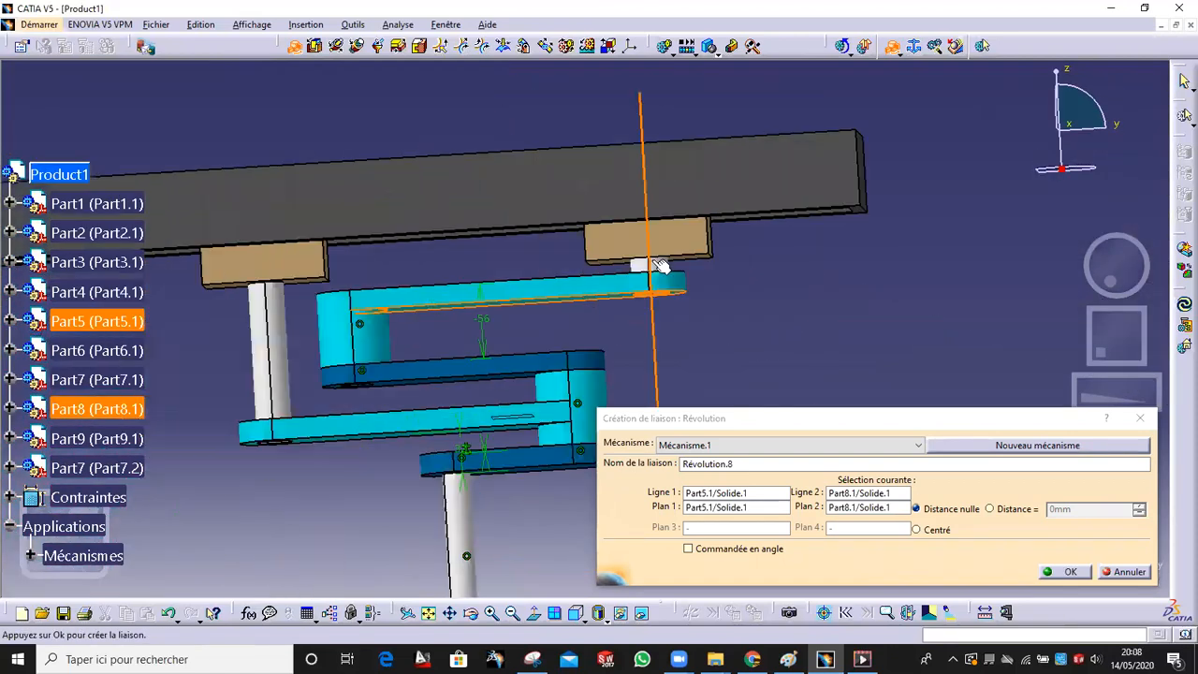
click(991, 509)
click(1070, 572)
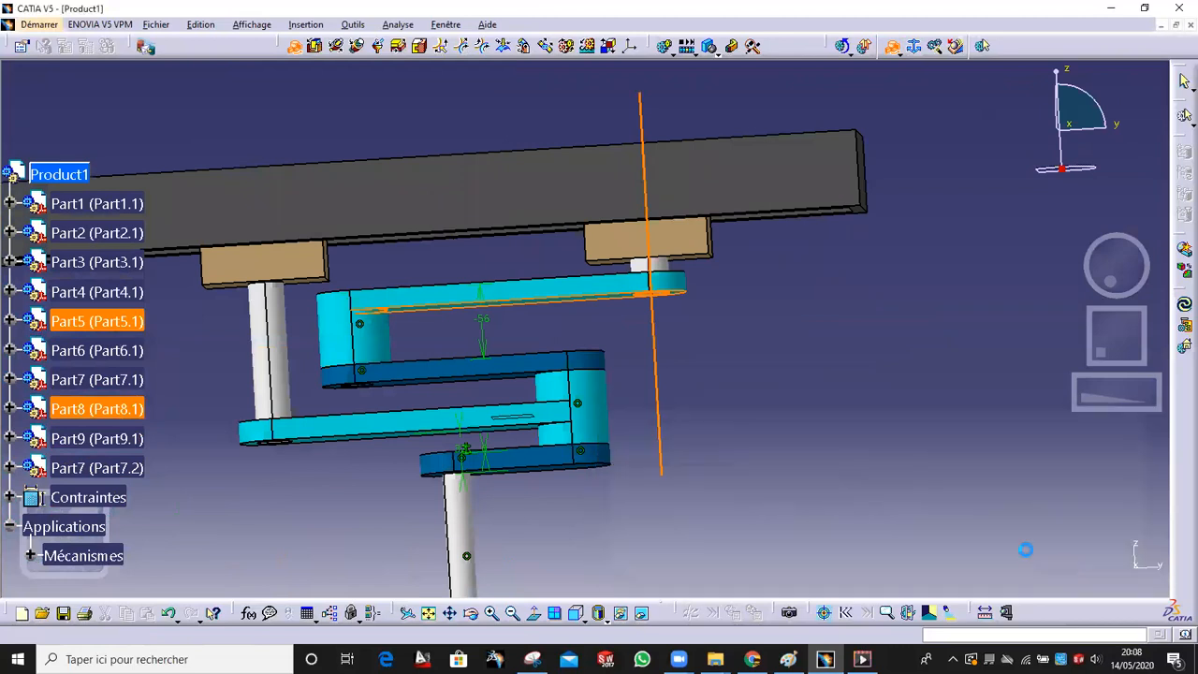
Create a revolute joint between pin Part6 and arm Part4 from their common axis and lower faces, using the Distance option
mouse_move(583, 308)
middle_down()
mouse_move(521, 325)
mouse_move(591, 258)
middle_up()
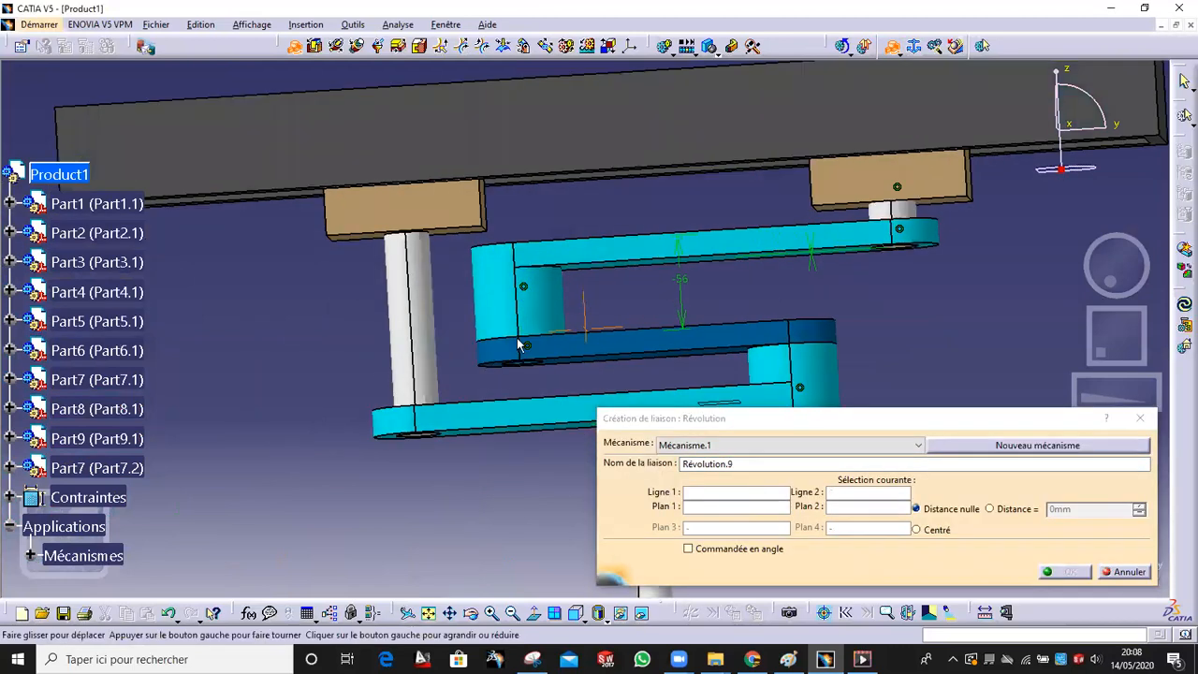
middle_drag(519, 341, 573, 292)
mouse_move(481, 324)
middle_down()
mouse_move(545, 271)
mouse_move(532, 284)
mouse_move(612, 284)
mouse_move(396, 321)
mouse_move(430, 337)
mouse_move(468, 308)
middle_up()
click(494, 269)
click(431, 337)
click(485, 321)
click(489, 322)
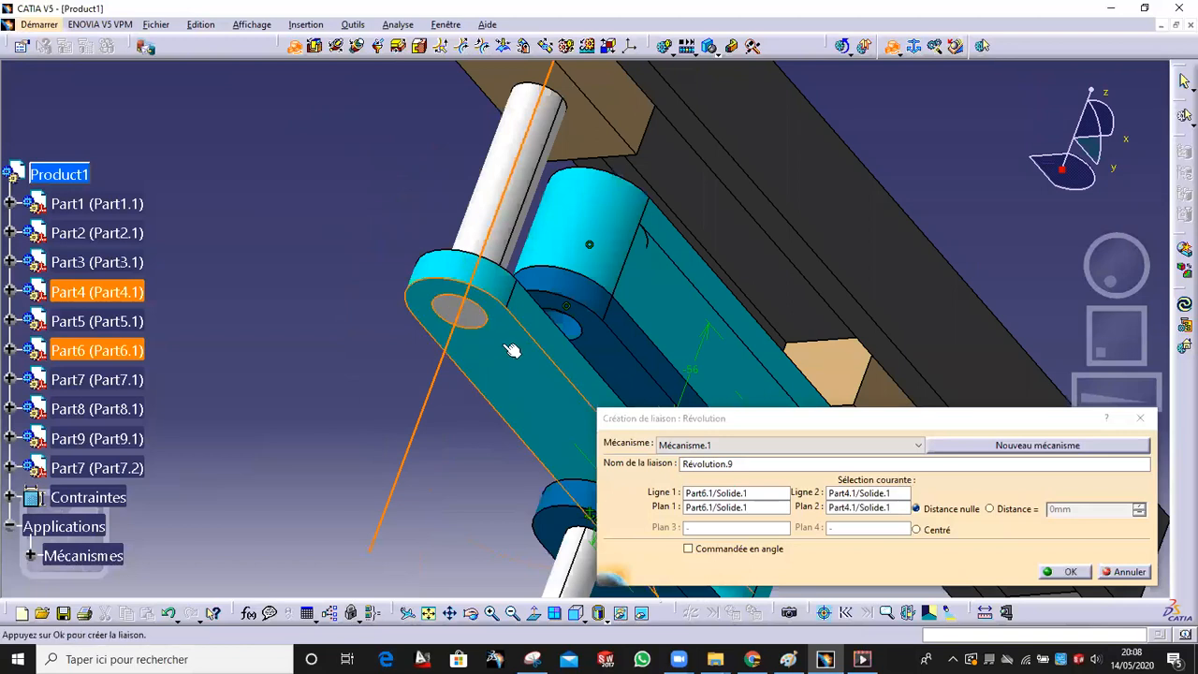
click(1025, 511)
click(1069, 571)
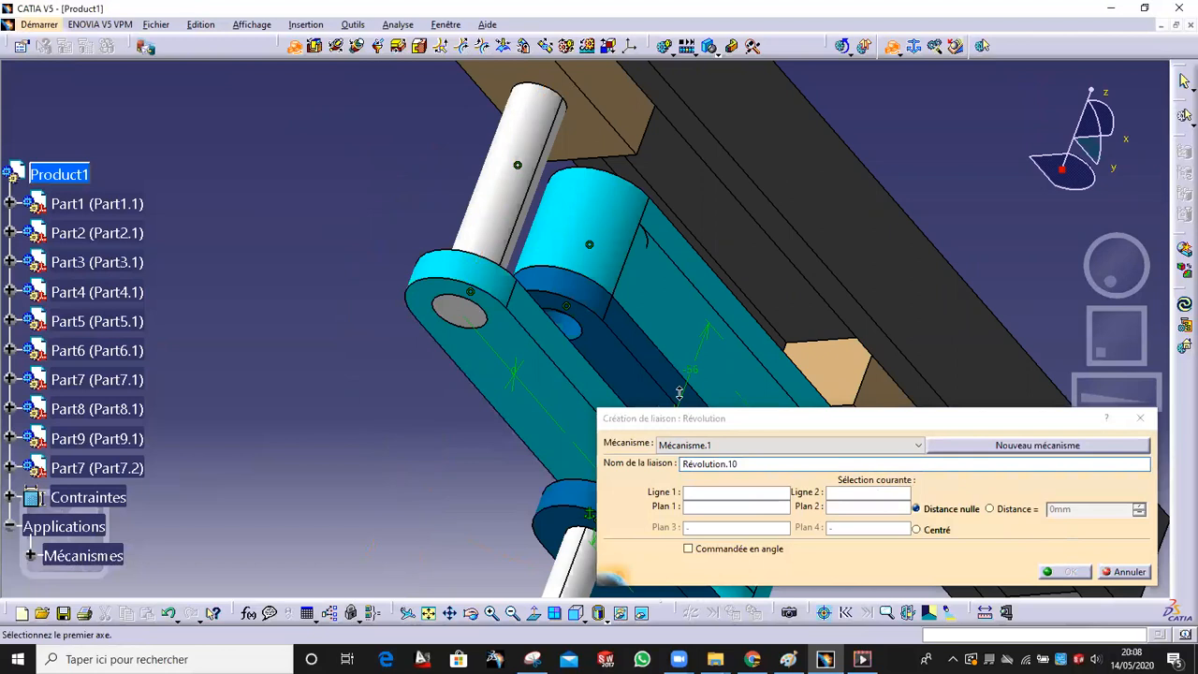
middle_drag(681, 379, 688, 407)
middle_drag(636, 220, 636, 296)
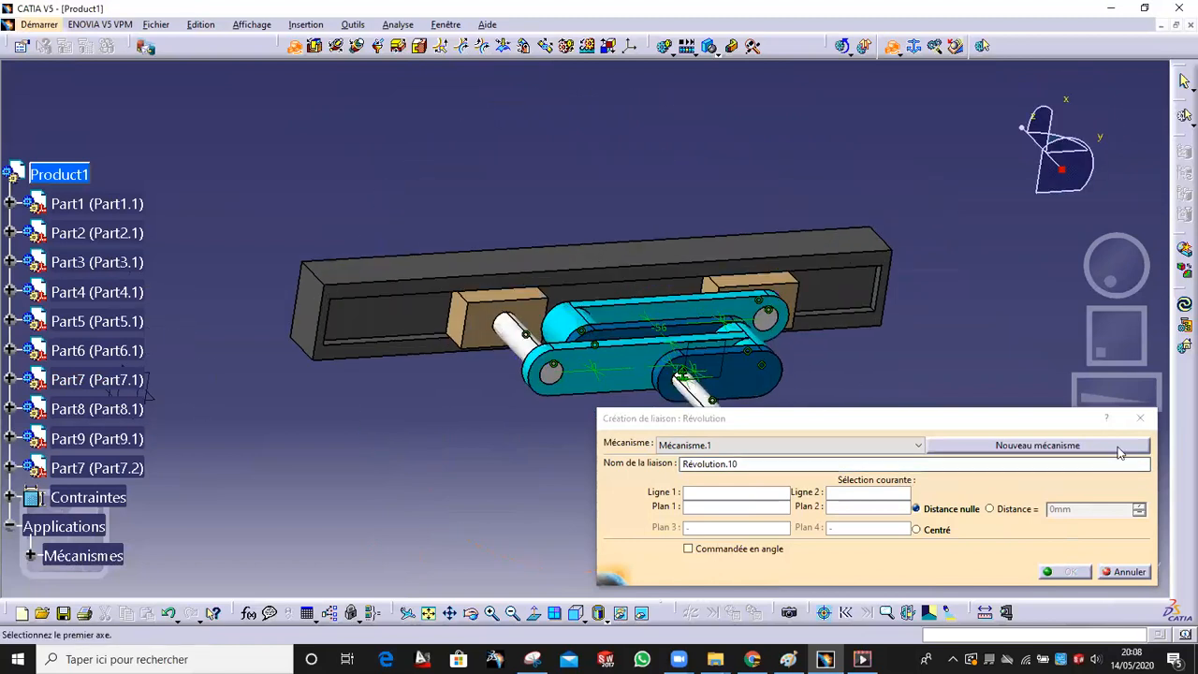
click(1141, 418)
Expand the Mécanismes branch to check the degrees of freedom of Mécanisme.1
middle_drag(615, 339, 583, 146)
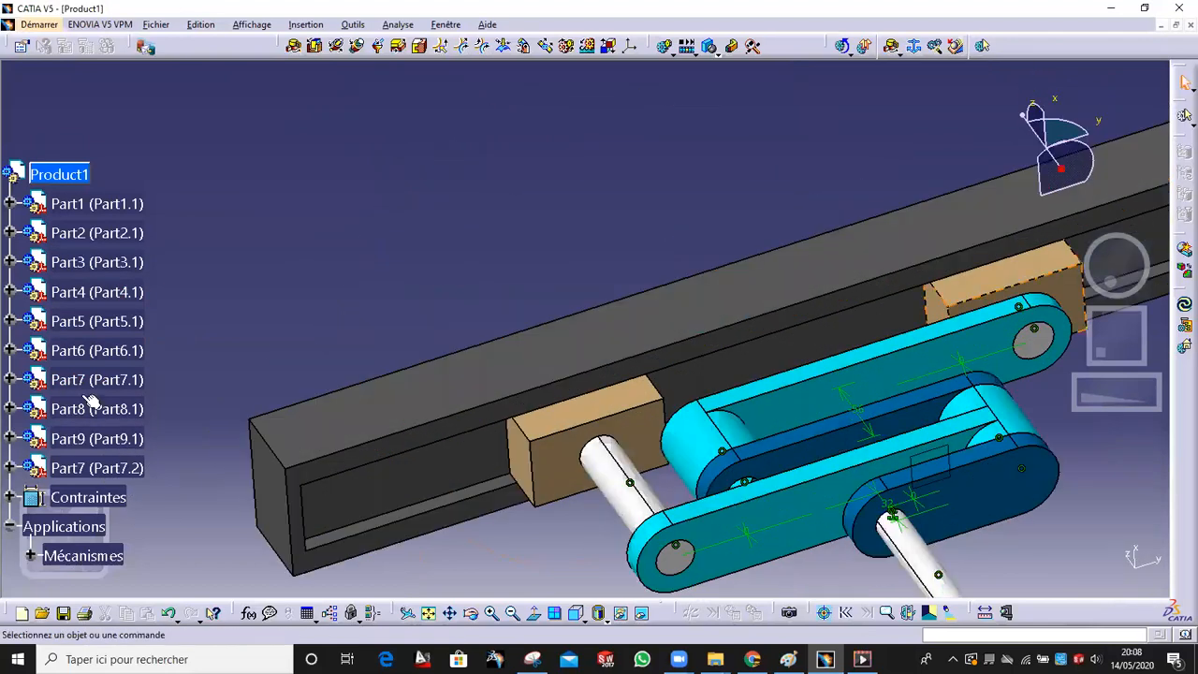
click(31, 556)
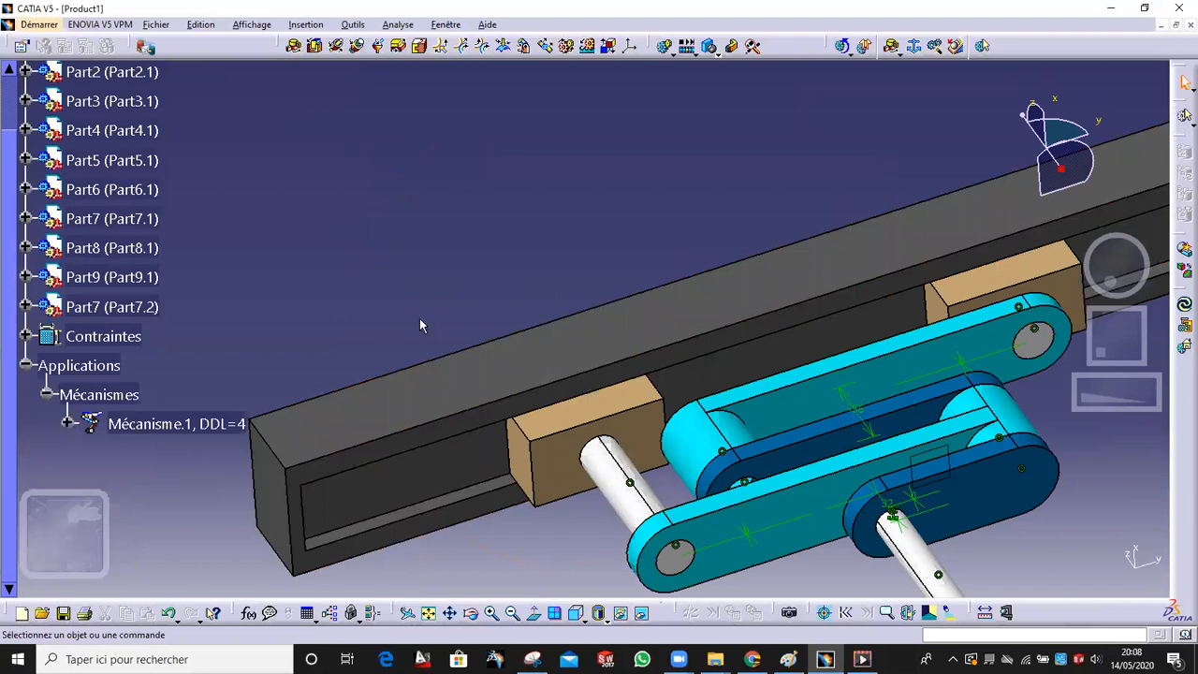
middle_drag(604, 350, 394, 257)
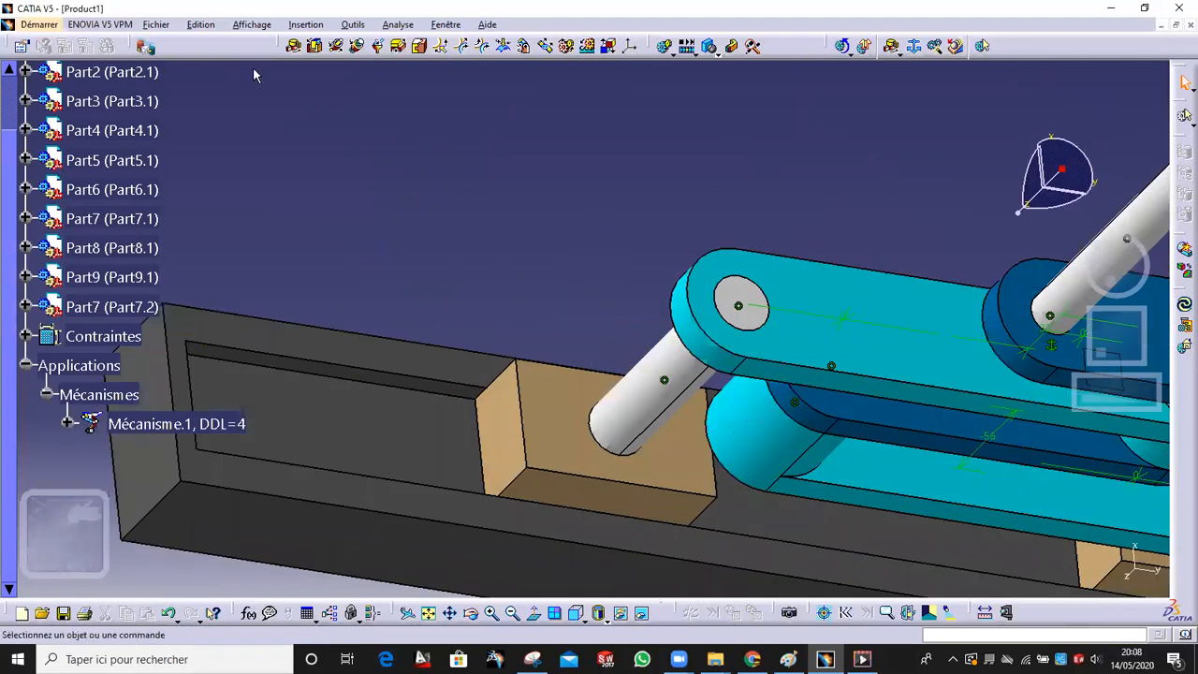
Start a prismatic joint with the inner groove edge of rail Part9 as the first line, and hide the rail
click(315, 47)
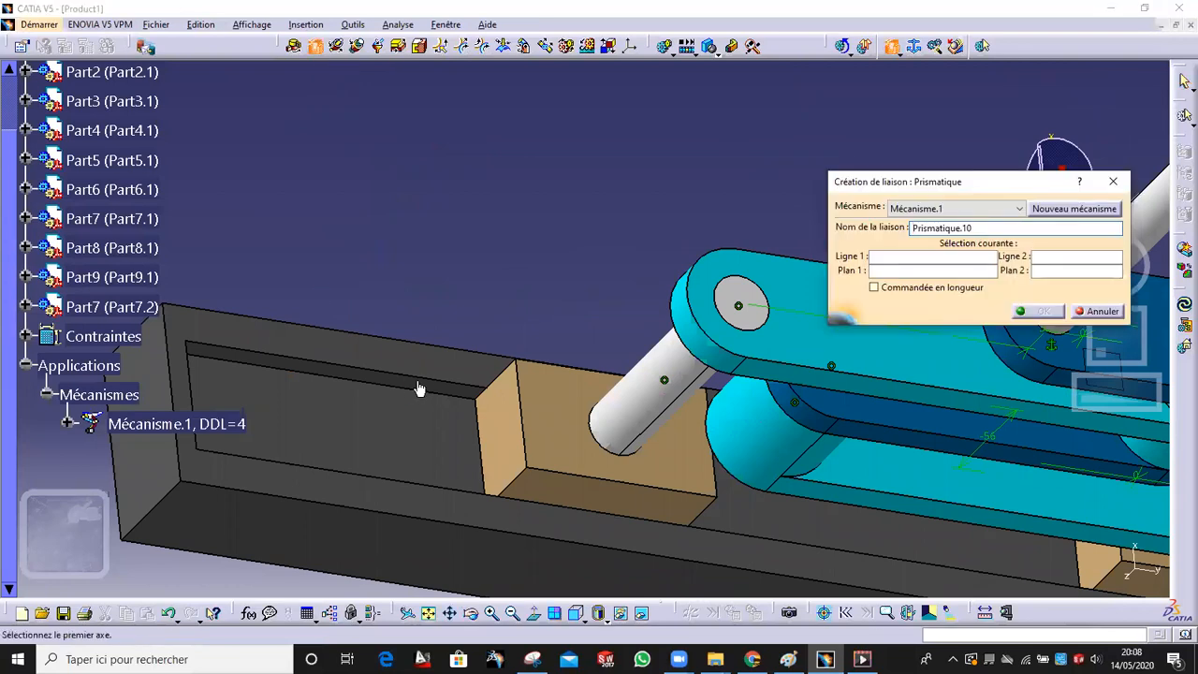
click(428, 395)
middle_drag(561, 347, 561, 384)
right_click(562, 384)
click(608, 422)
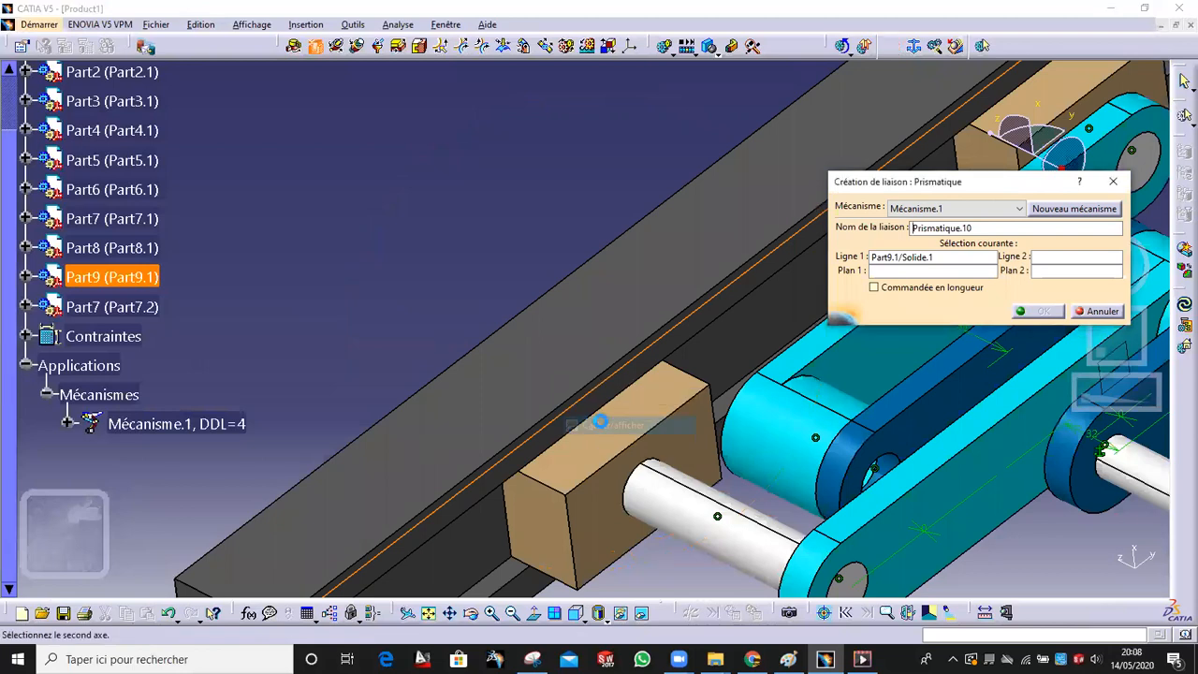
Complete the prismatic joint with an upper edge and top face of block Part7.2 and the hidden rail's groove face
click(573, 405)
click(613, 421)
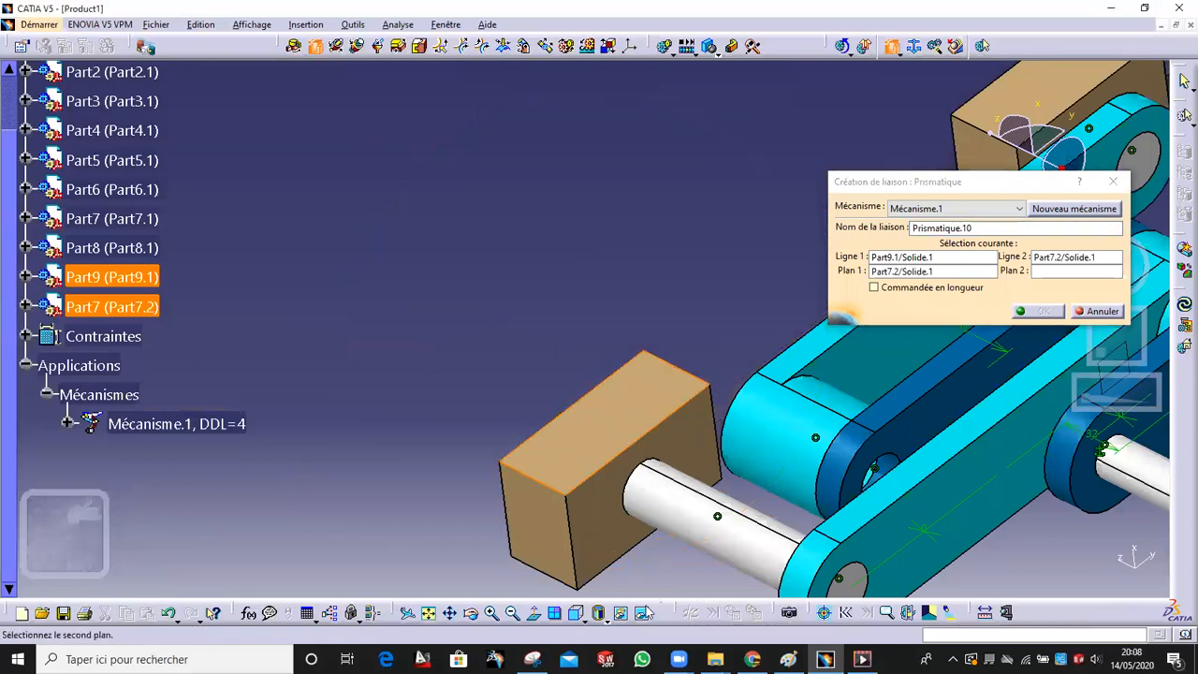
click(642, 613)
middle_drag(632, 419, 558, 116)
click(633, 396)
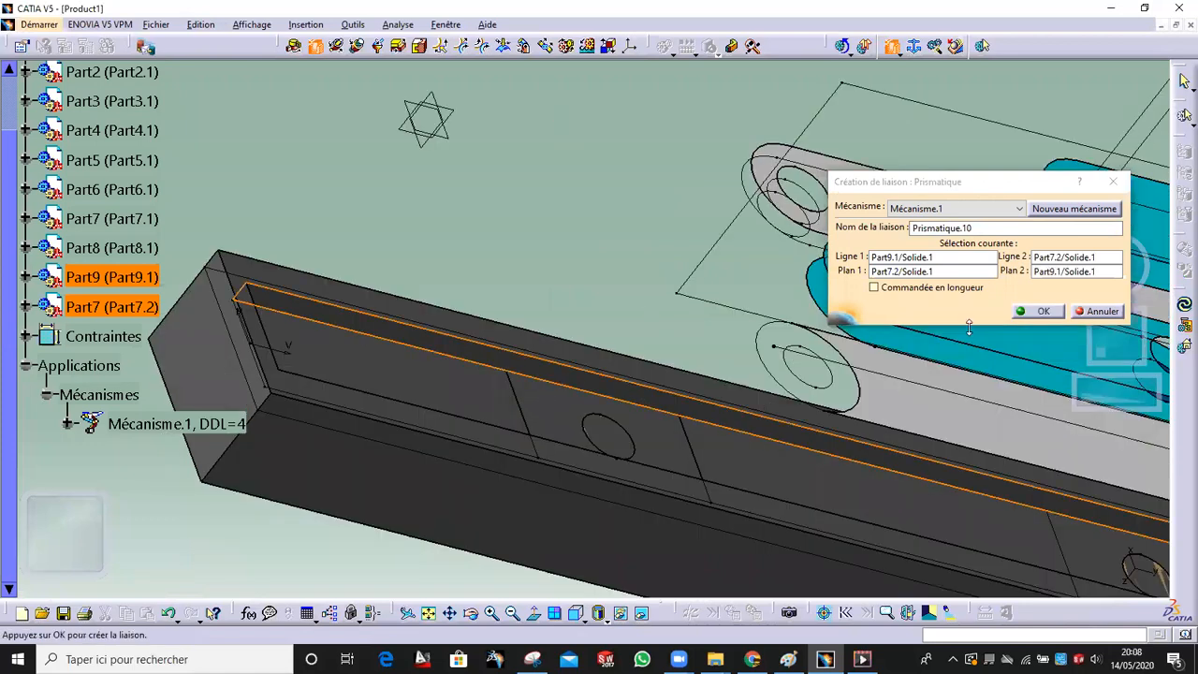
click(1039, 311)
Start a second prismatic joint from the hidden rail's groove edge, and add an upper edge and the top face of block Part7.1
middle_drag(912, 348, 625, 134)
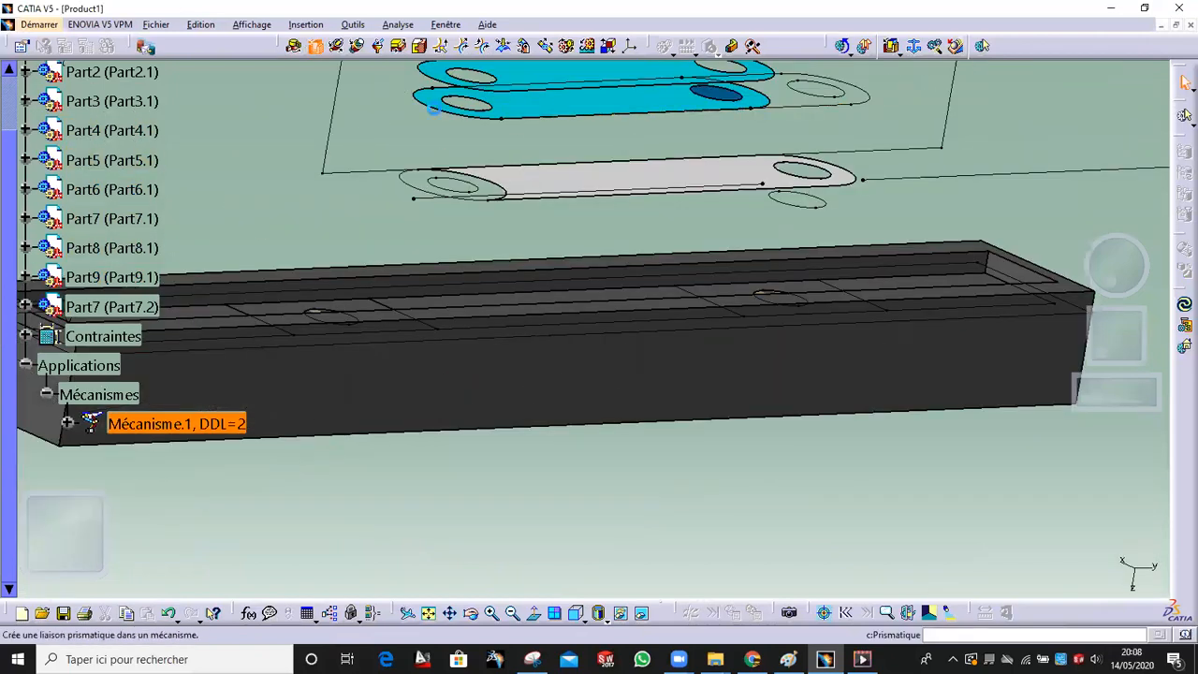
click(771, 280)
middle_drag(715, 275, 725, 549)
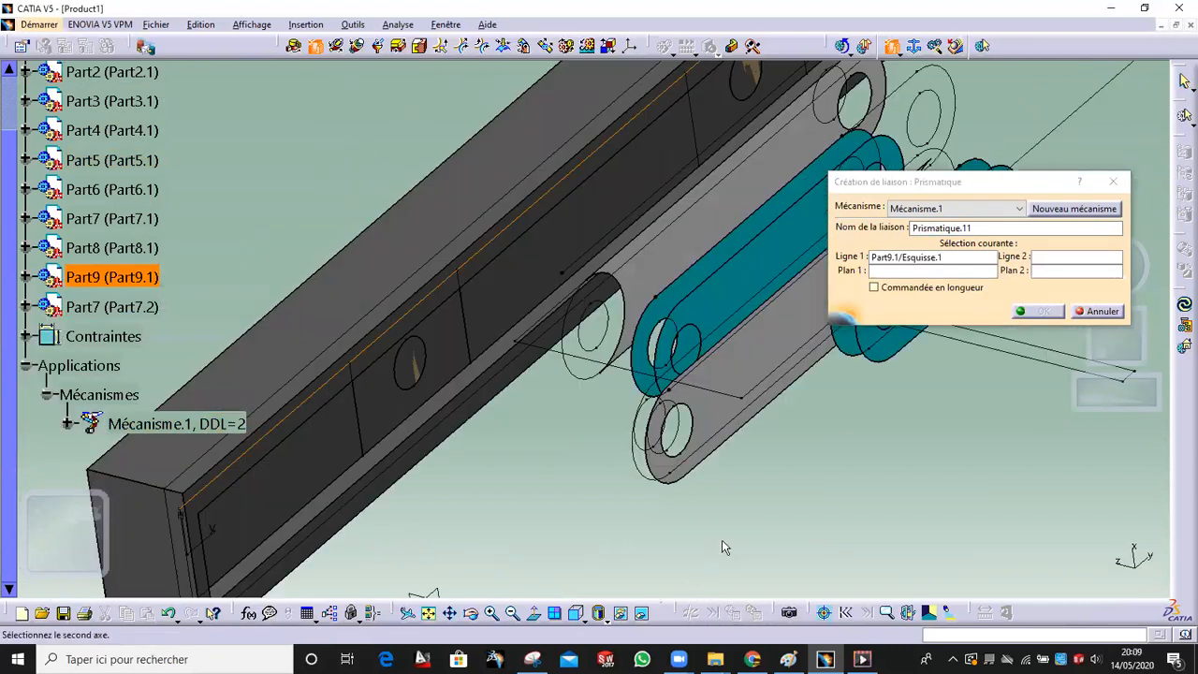
click(646, 614)
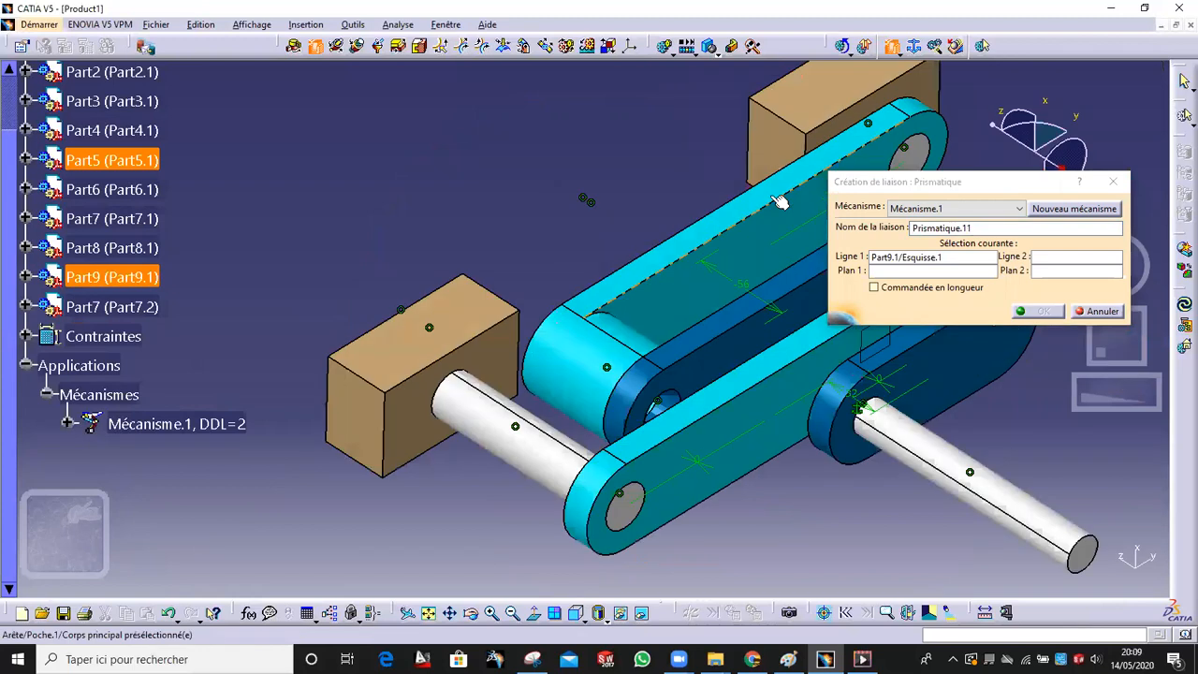
middle_drag(748, 187, 706, 275)
click(716, 274)
click(746, 300)
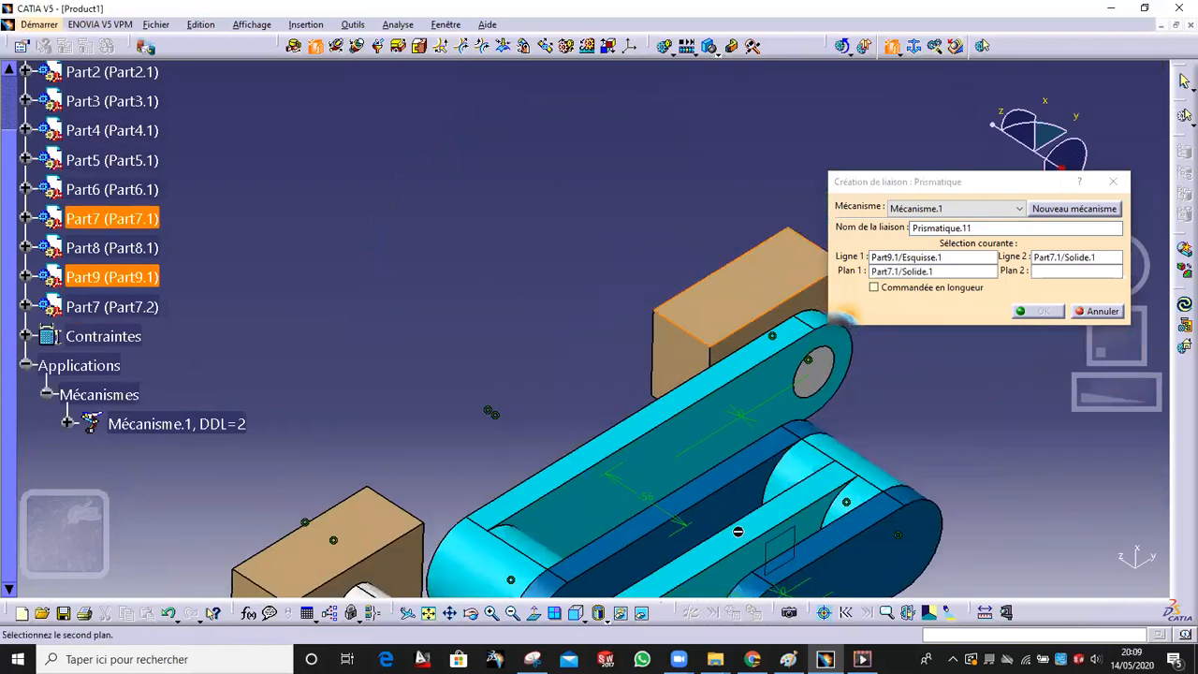
Pick the hidden rail's groove face as the second plane of the prismatic joint with block Part7.1
click(642, 613)
middle_drag(629, 344, 588, 123)
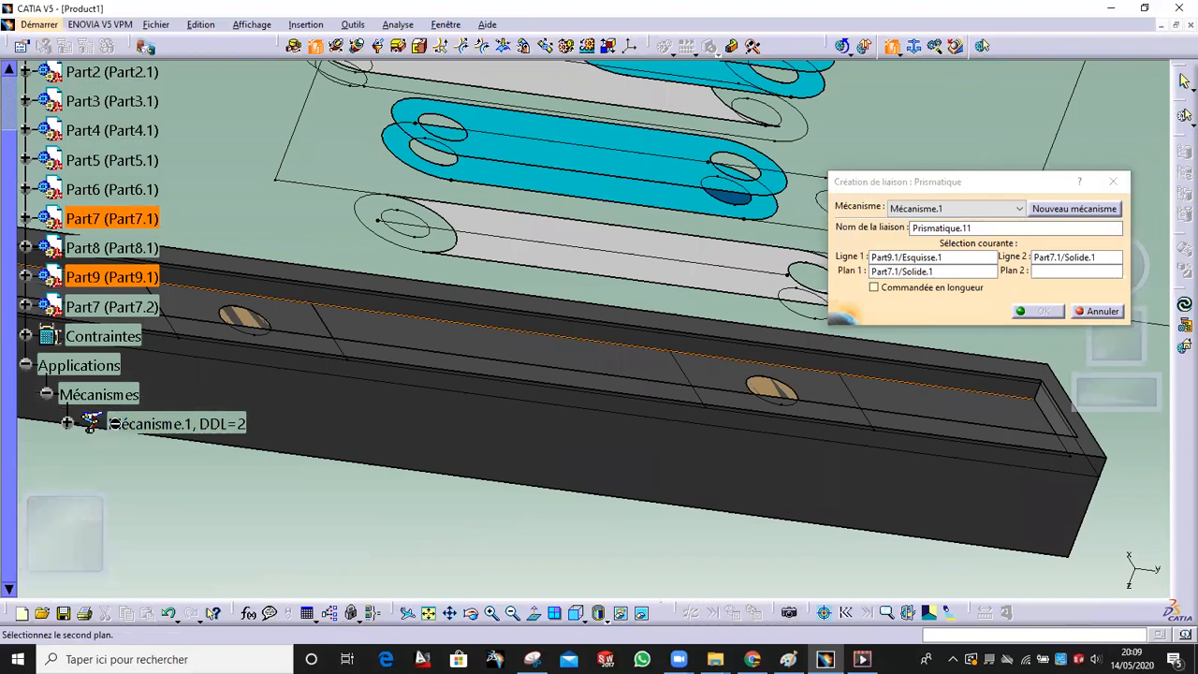
click(819, 364)
middle_drag(602, 275, 578, 346)
Make the hidden rail visible again and confirm the second prismatic joint
right_click(618, 376)
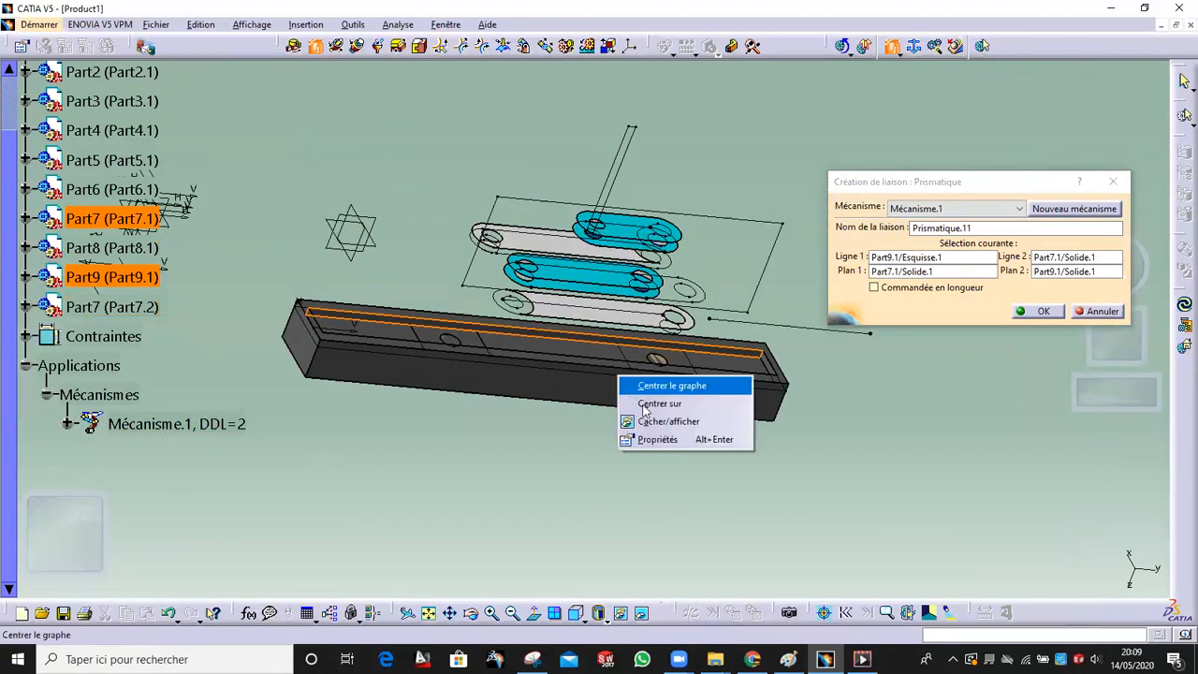
click(606, 396)
right_click(600, 385)
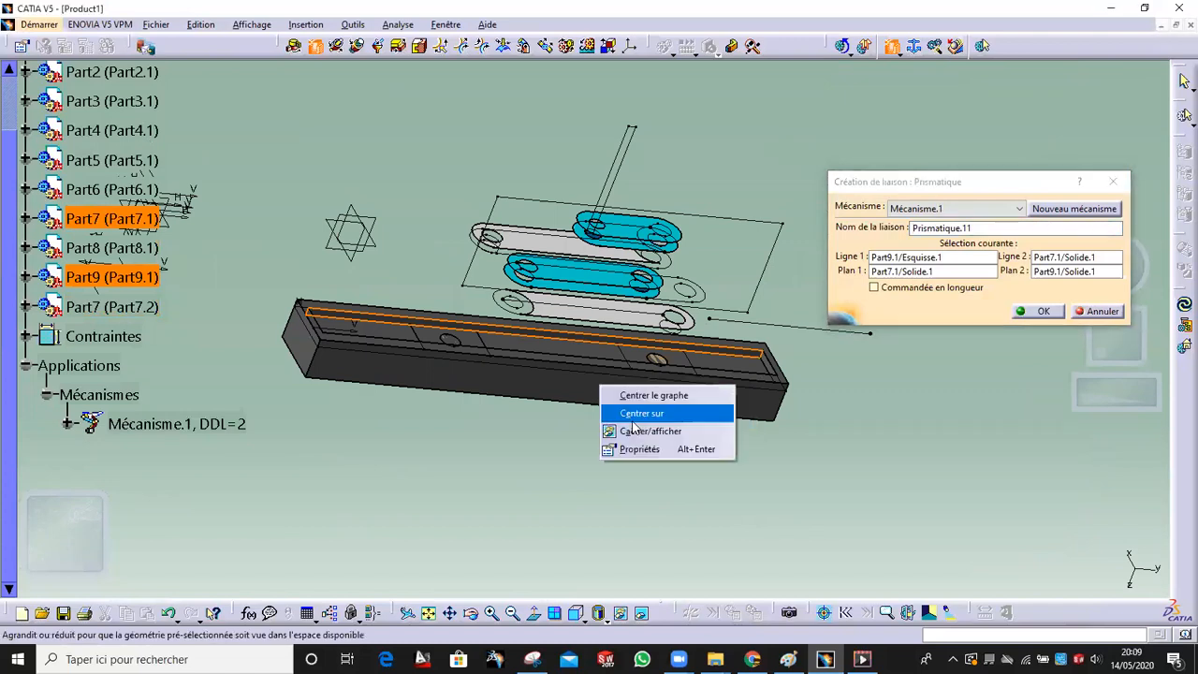
click(636, 432)
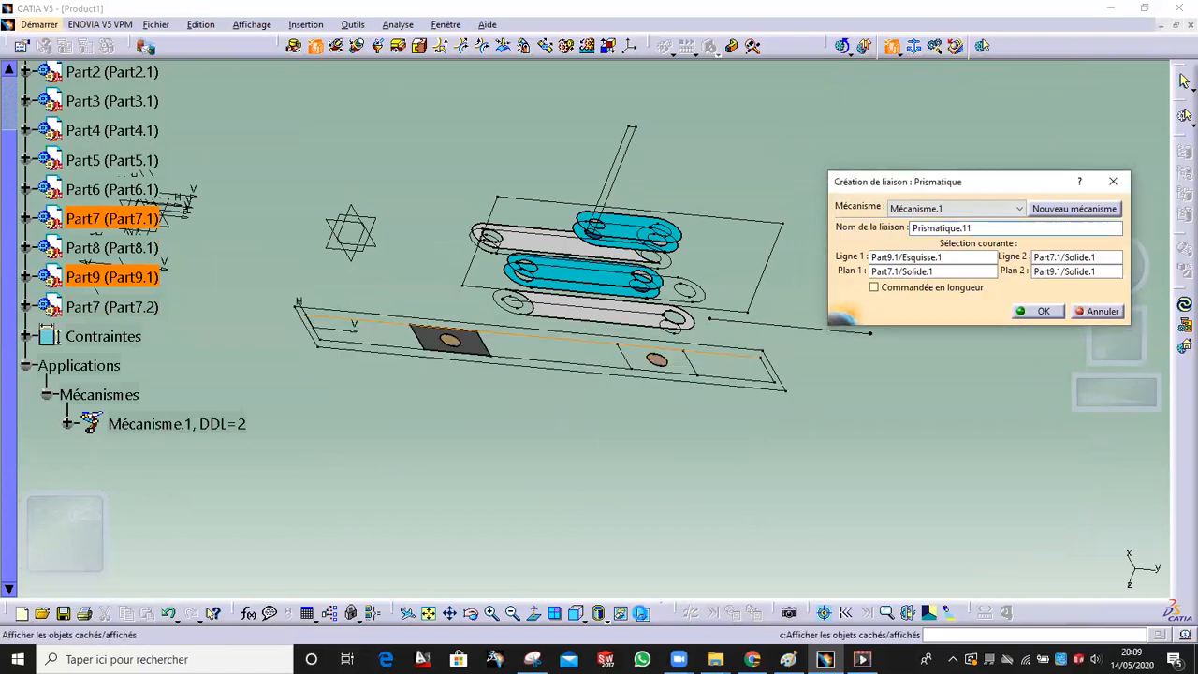
click(641, 614)
middle_drag(609, 222, 656, 374)
click(1042, 314)
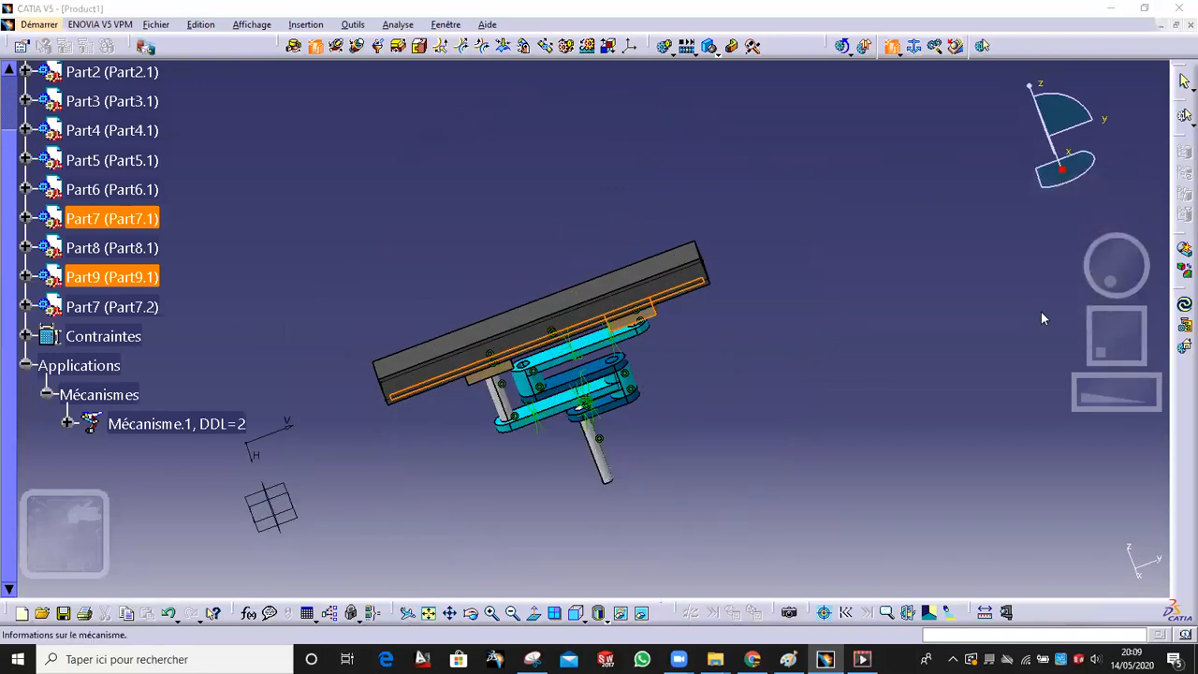
click(666, 361)
Hide the reference planes and sketch axes located beside the mechanism
middle_drag(591, 195, 816, 154)
drag(396, 326, 591, 527)
right_click(514, 456)
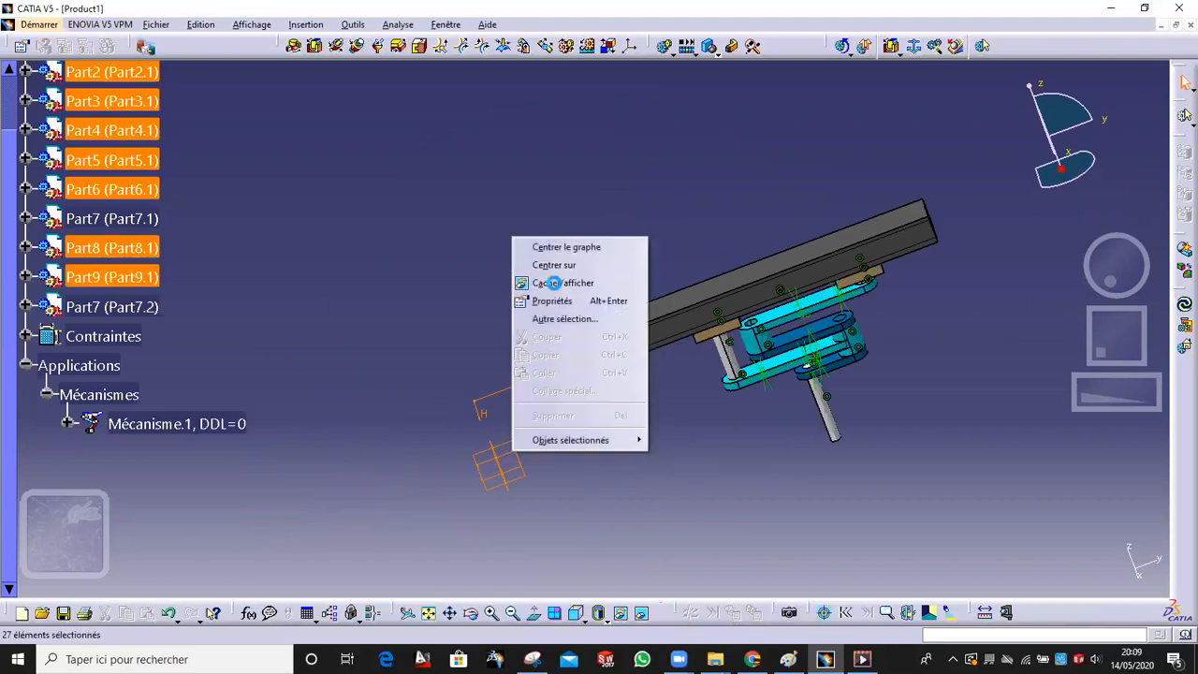
click(547, 283)
Hide the Contraintes branch and the remaining sketch geometry around the arms
middle_drag(735, 404, 618, 321)
click(93, 336)
right_click(89, 336)
click(131, 364)
right_click(617, 323)
click(655, 370)
middle_drag(618, 393, 511, 353)
right_click(510, 361)
click(535, 394)
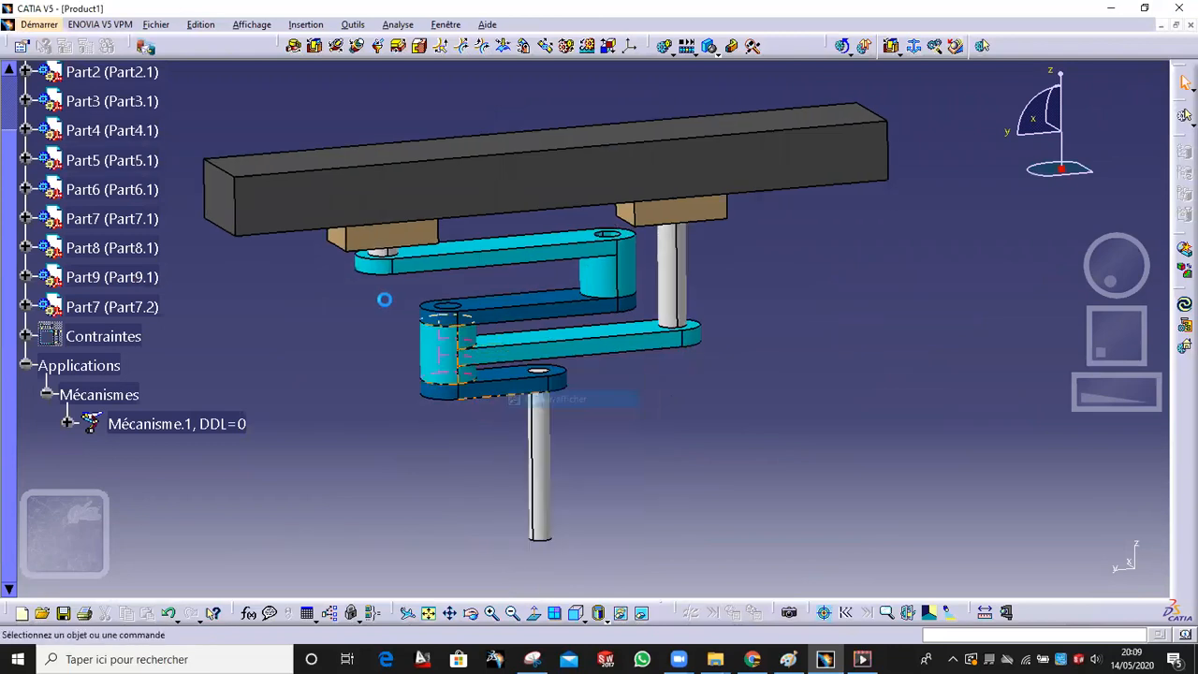
middle_drag(427, 307, 690, 268)
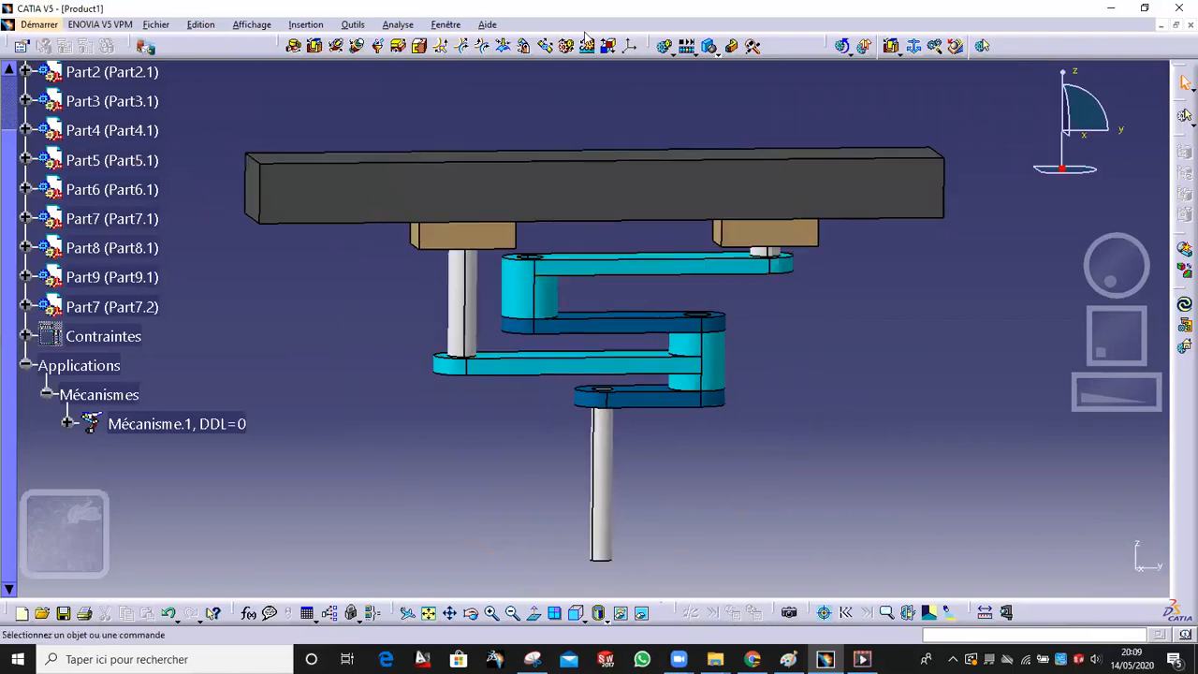
Create a simulation of Mécanisme.1 and set Commande.1 to 360
click(669, 52)
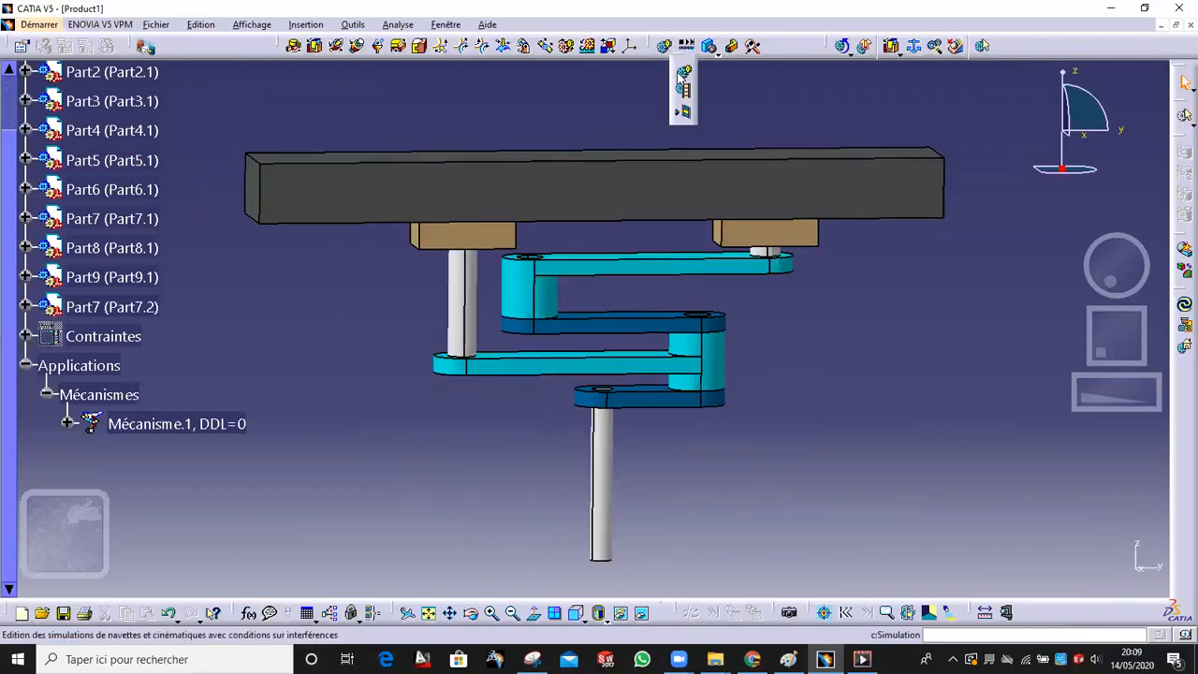
click(682, 75)
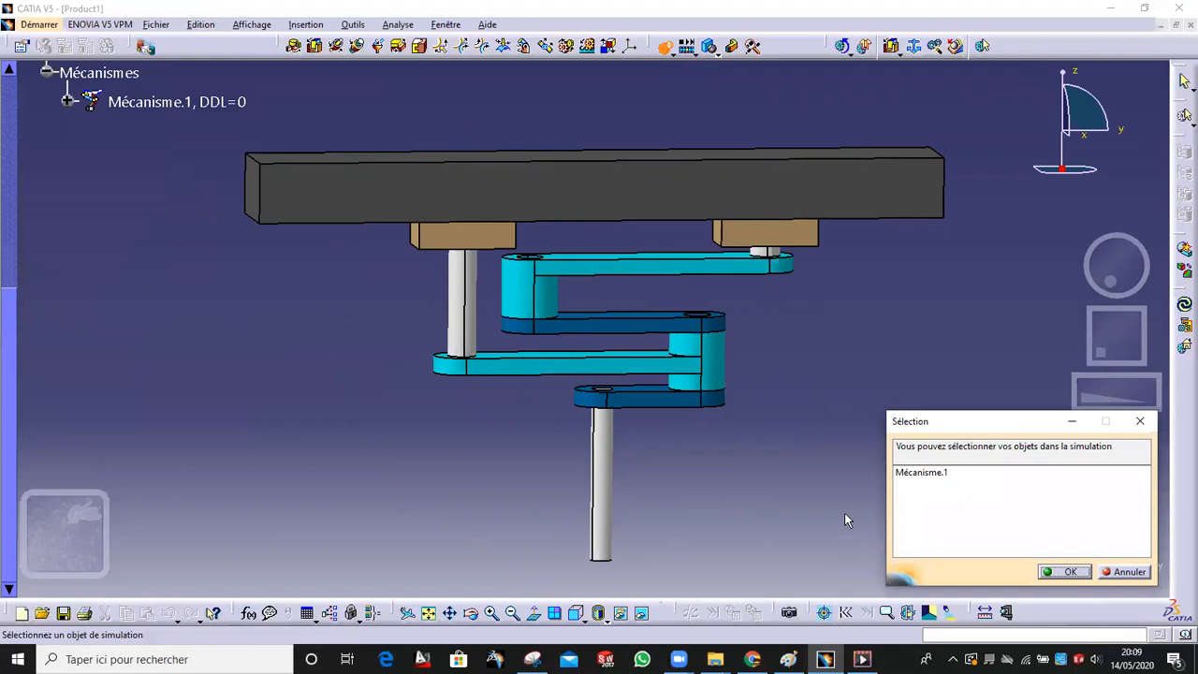
double_click(925, 472)
middle_drag(365, 365, 559, 305)
drag(387, 111, 436, 112)
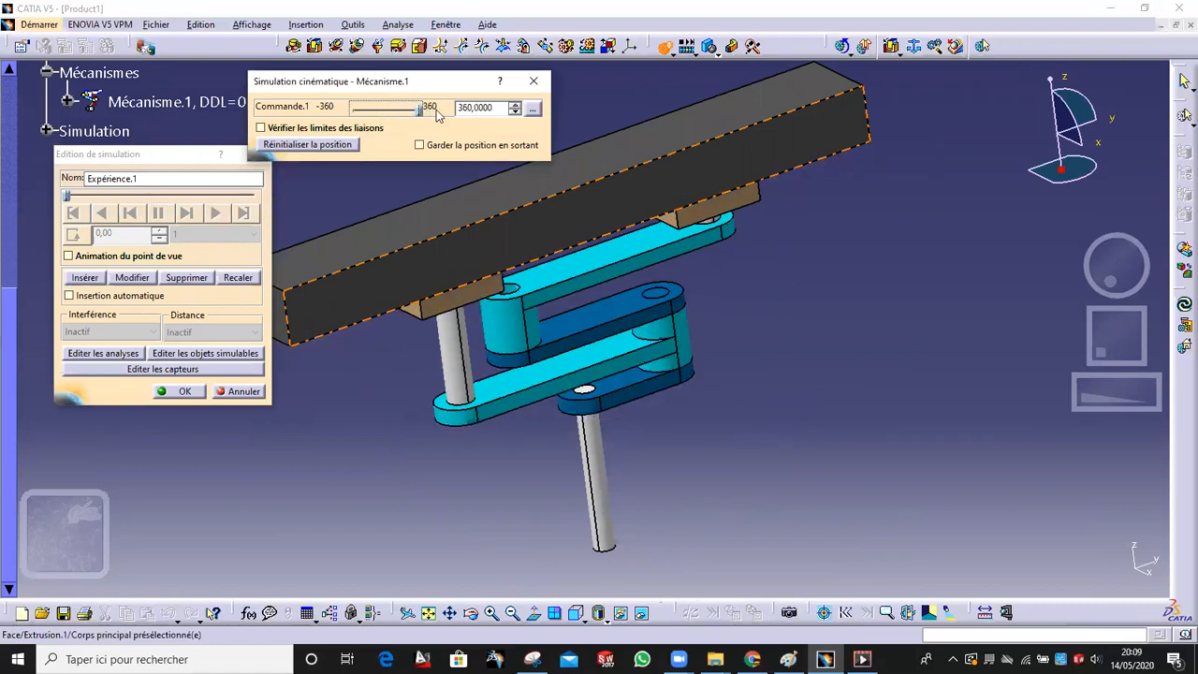
Insert the position as a simulation key, change the loop mode and set the time step to 0.02
click(82, 278)
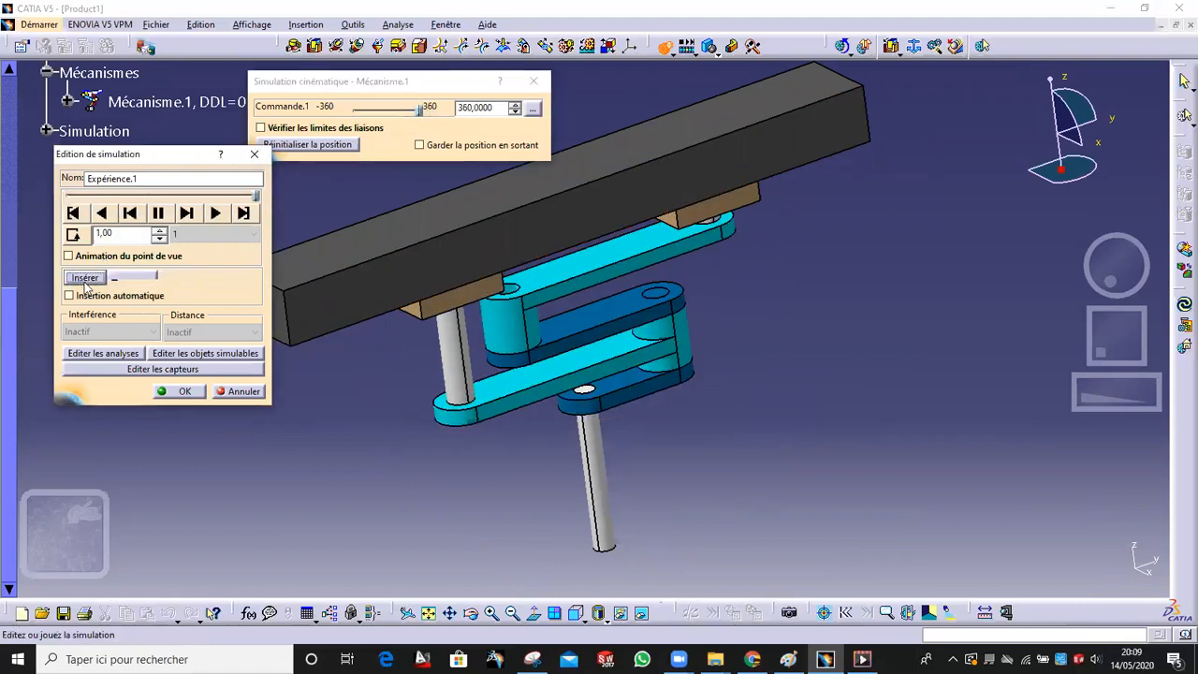
click(74, 234)
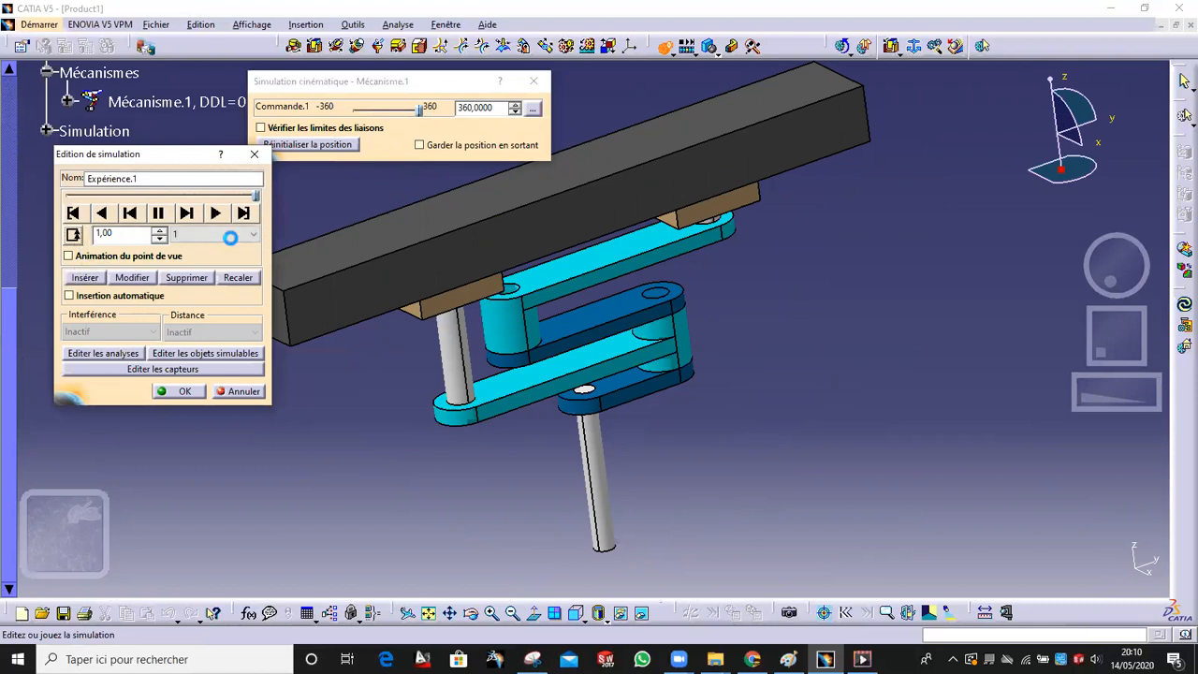
click(230, 235)
click(232, 293)
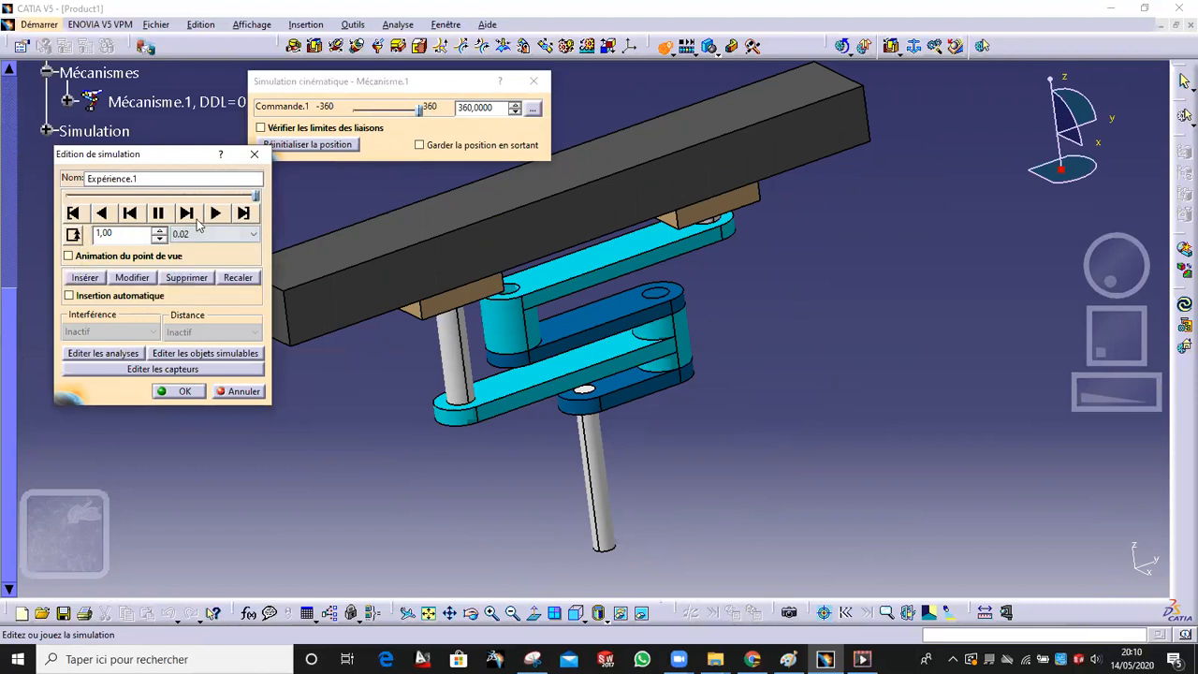
Play the simulation Expérience.1, watch the arms and slider blocks from several angles, and accept it
click(214, 214)
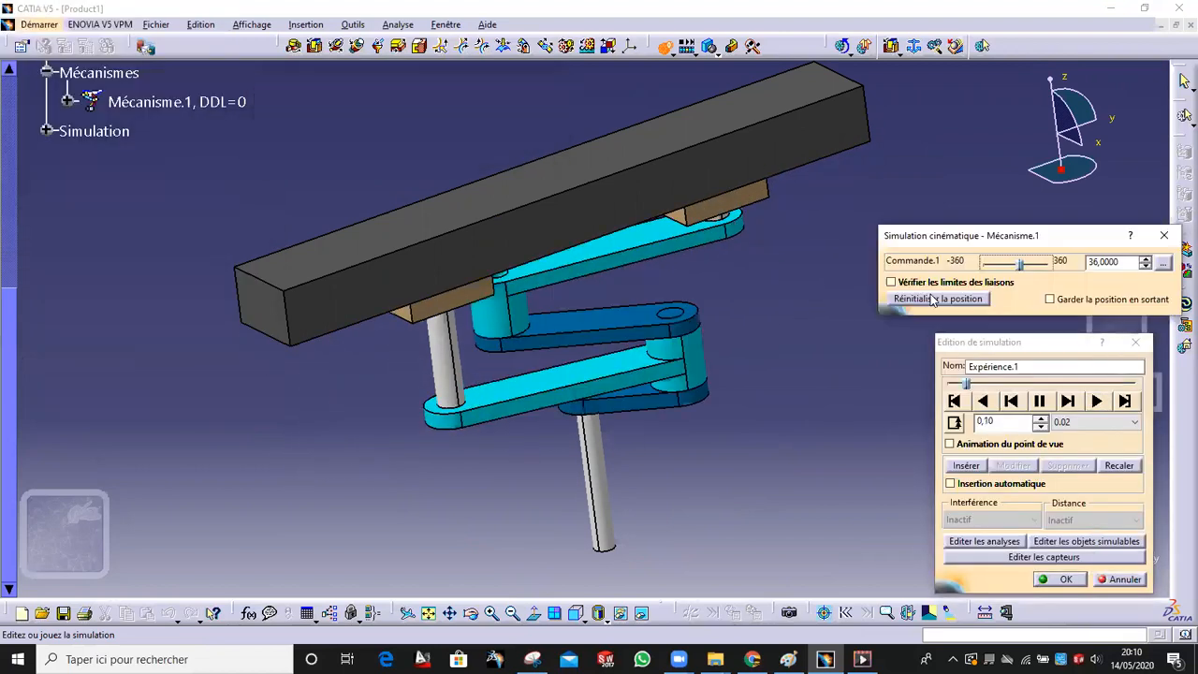
middle_drag(799, 200, 840, 237)
middle_drag(681, 365, 848, 372)
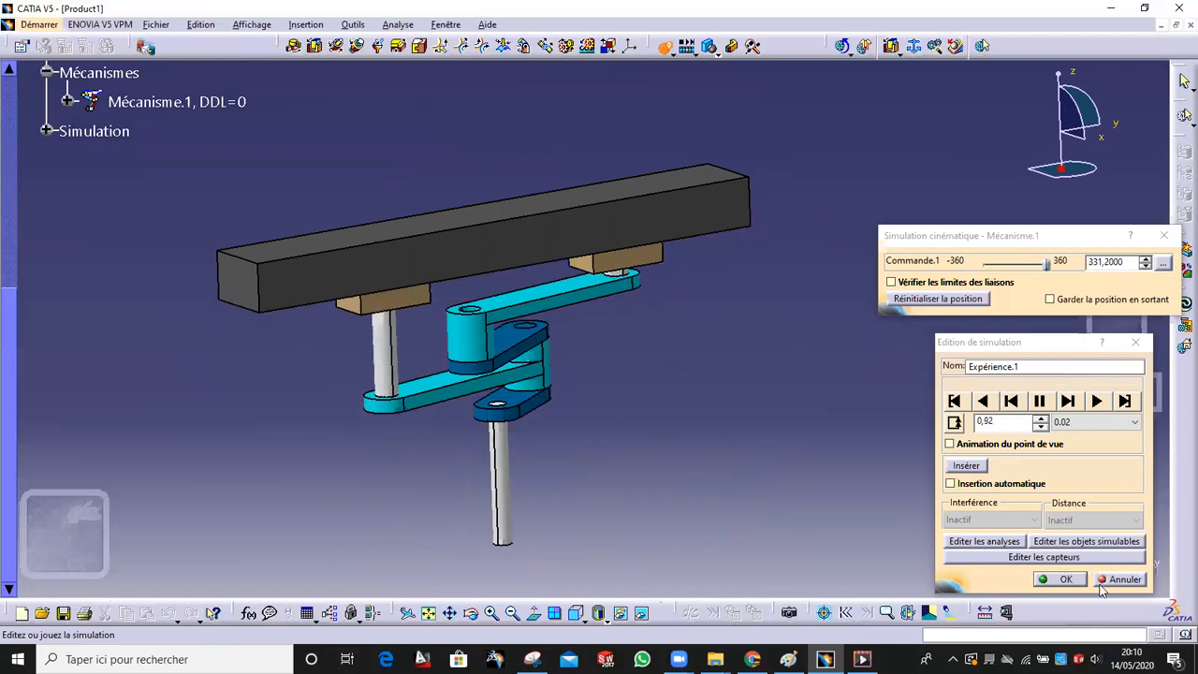
click(1062, 578)
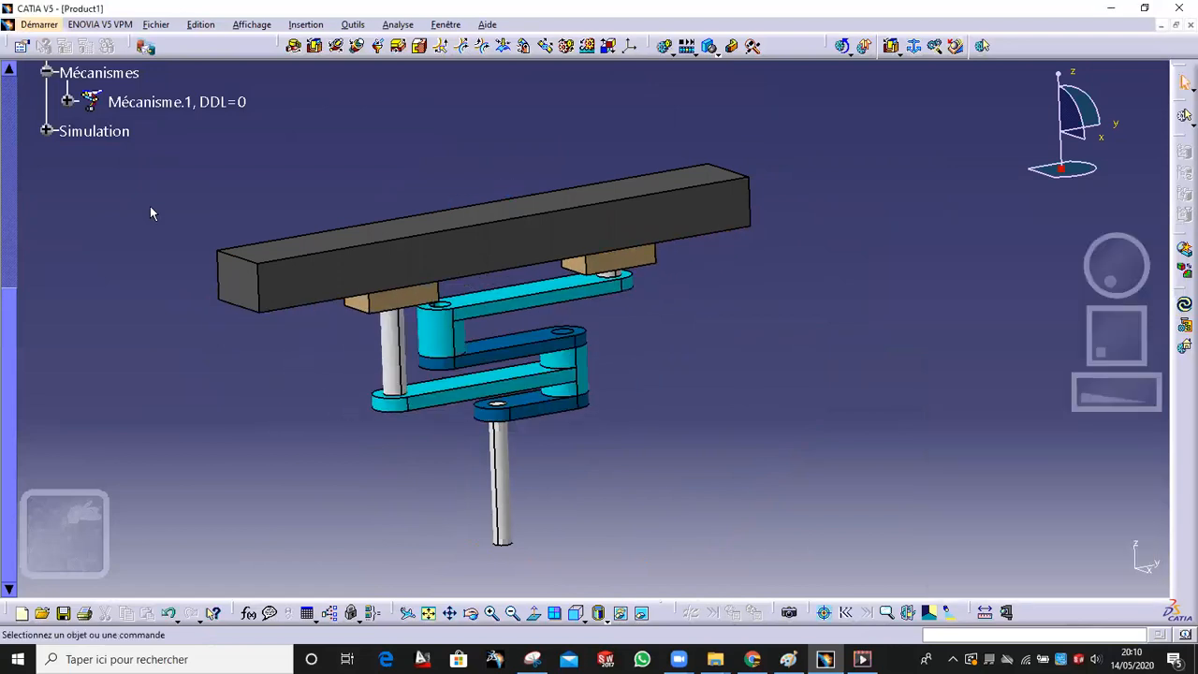
Expand rail Part9 in the tree down to sketch Esquisse.1 under Extrusion.1
scroll(149, 213, up, 3)
click(402, 268)
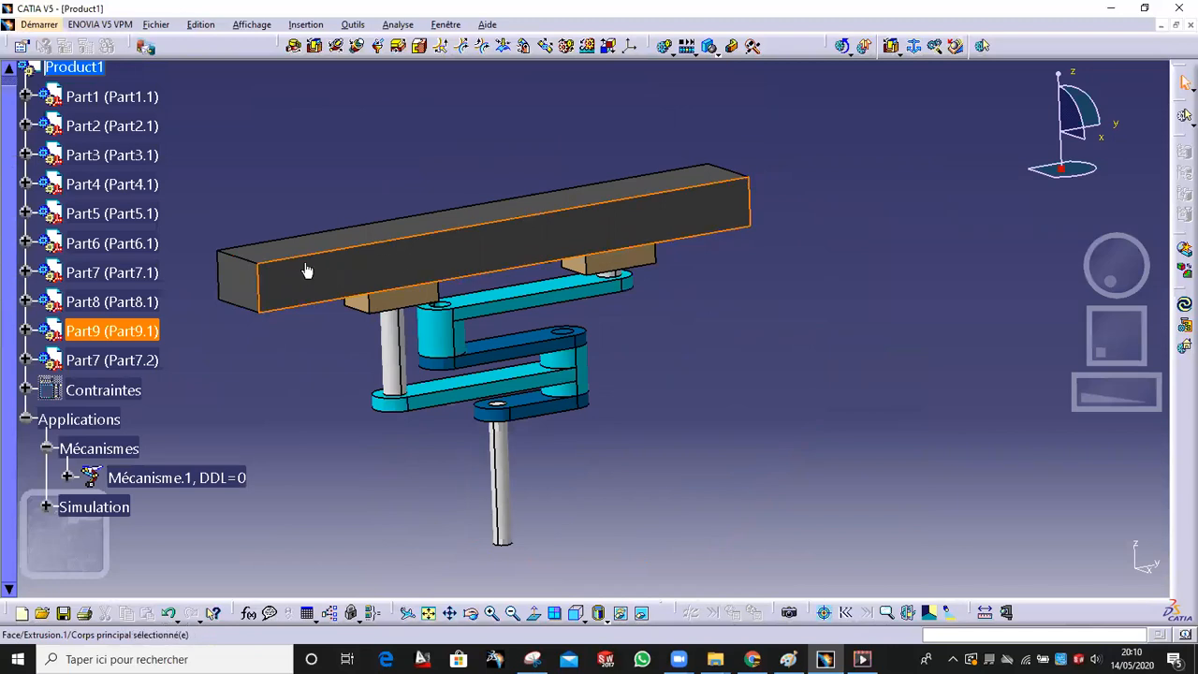
click(27, 332)
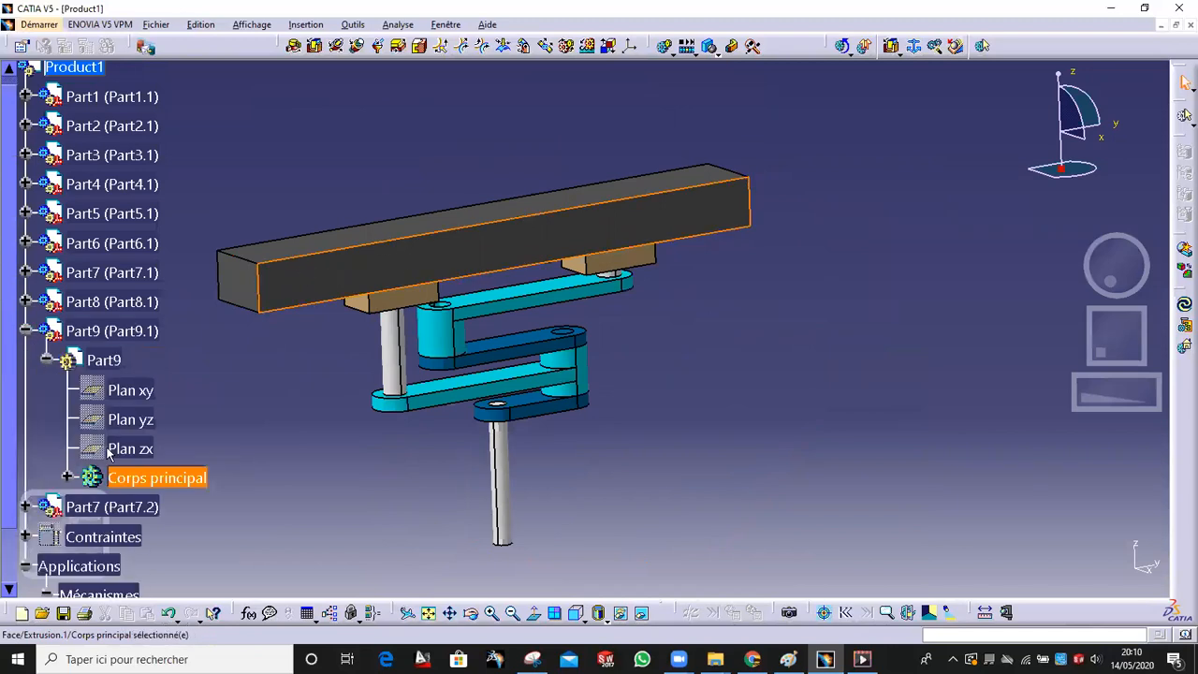
click(68, 478)
scroll(164, 480, down, 1)
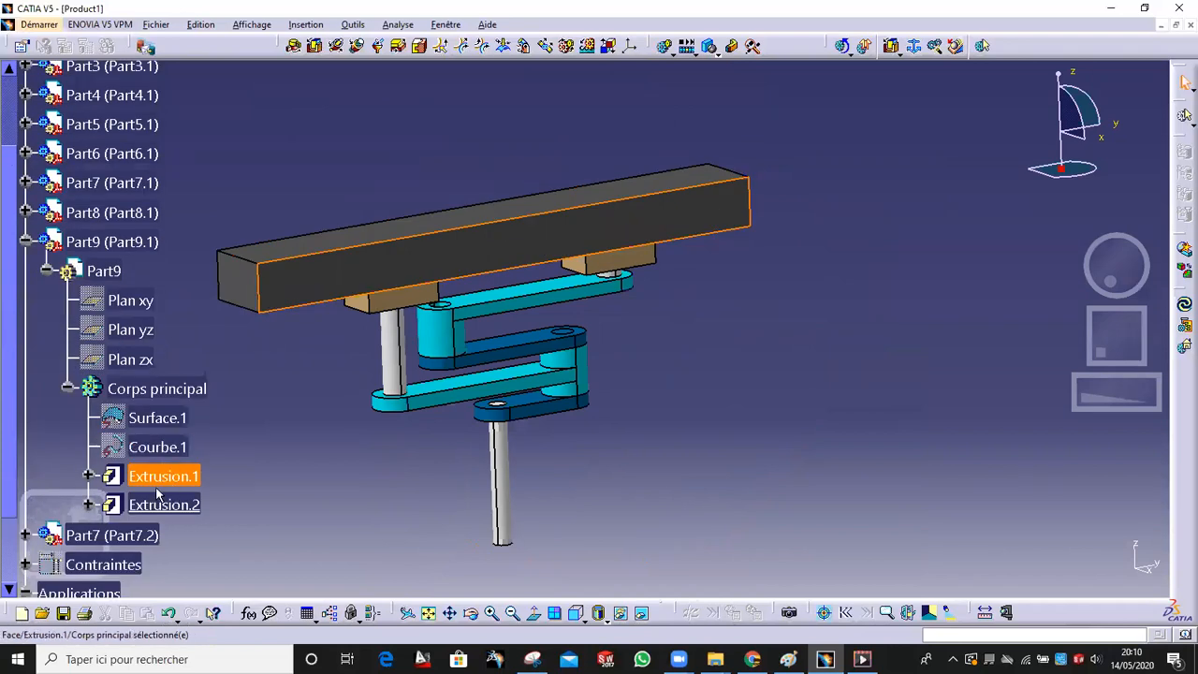
click(88, 476)
click(182, 505)
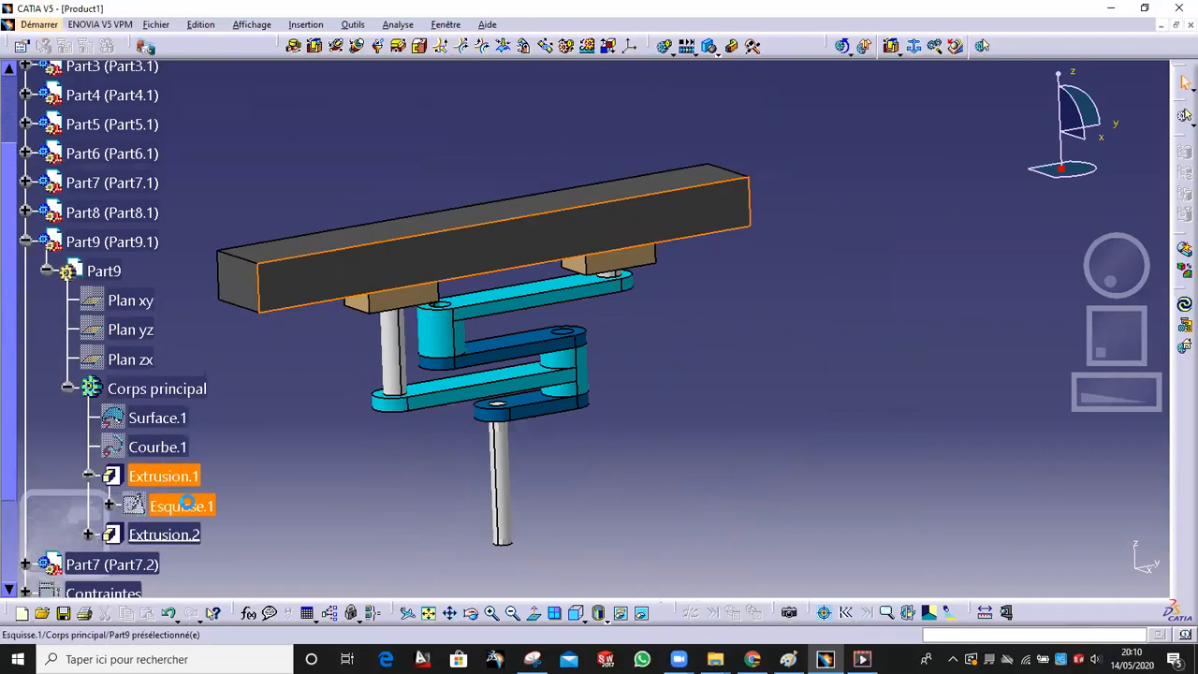
Try to lengthen the rail in its sketch Esquisse.1 by moving the outer end line outward, and undo the change
double_click(185, 505)
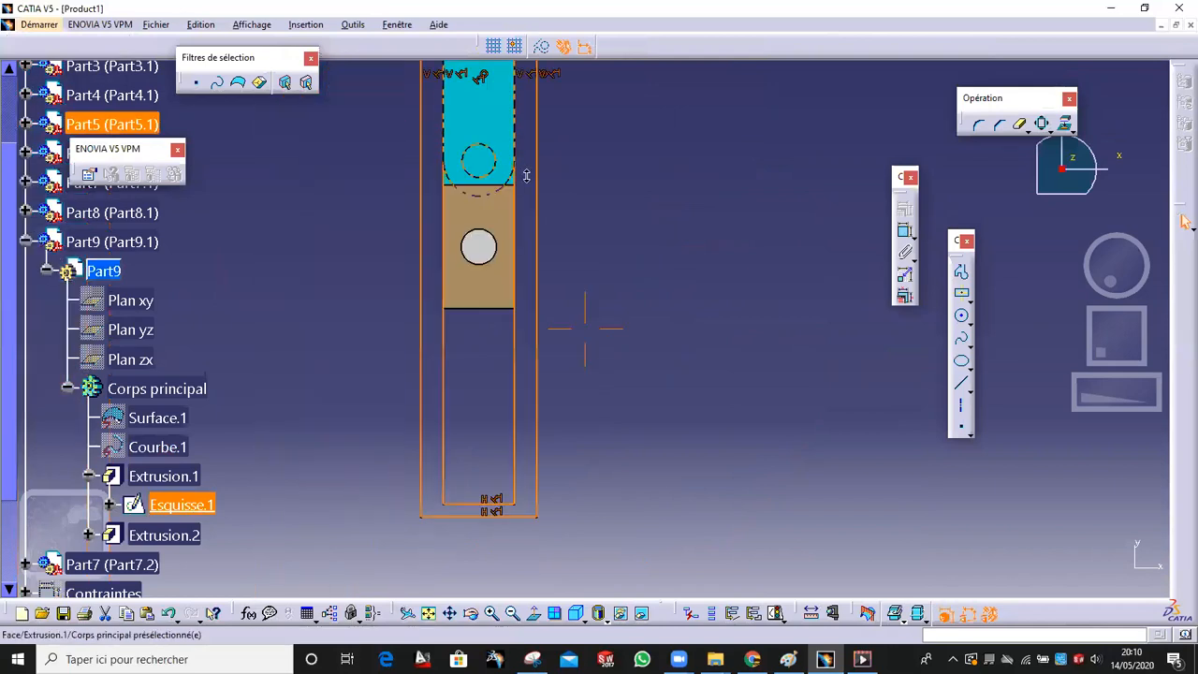
middle_drag(528, 239, 567, 284)
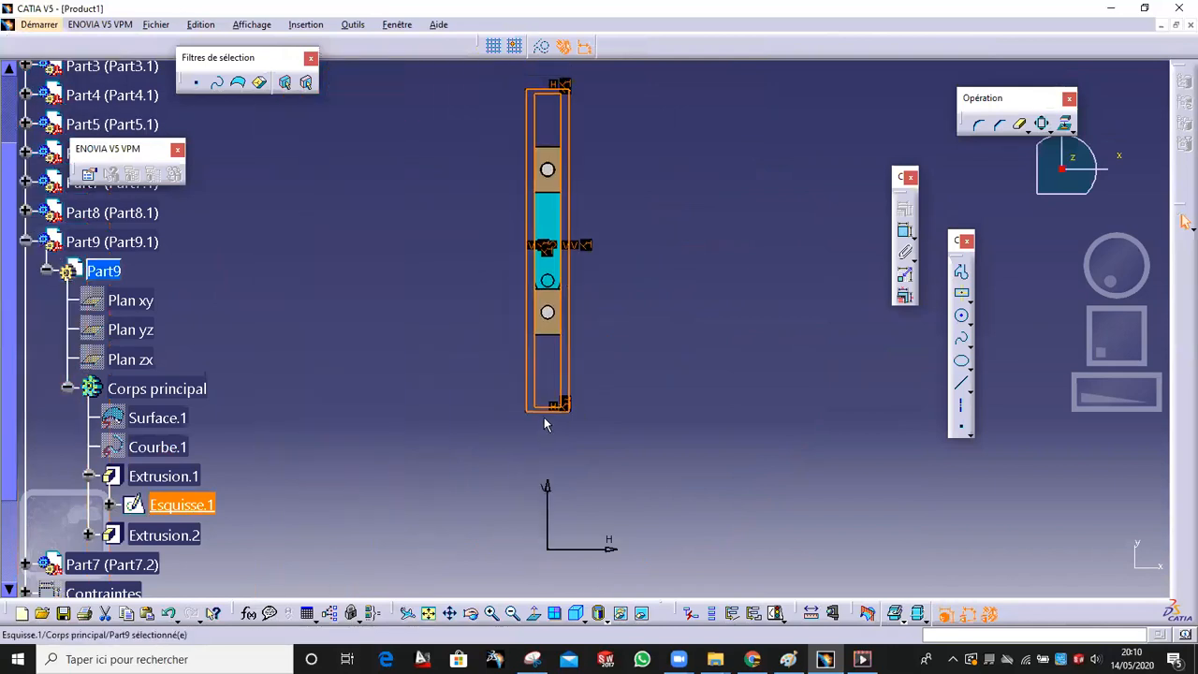
drag(545, 418, 543, 441)
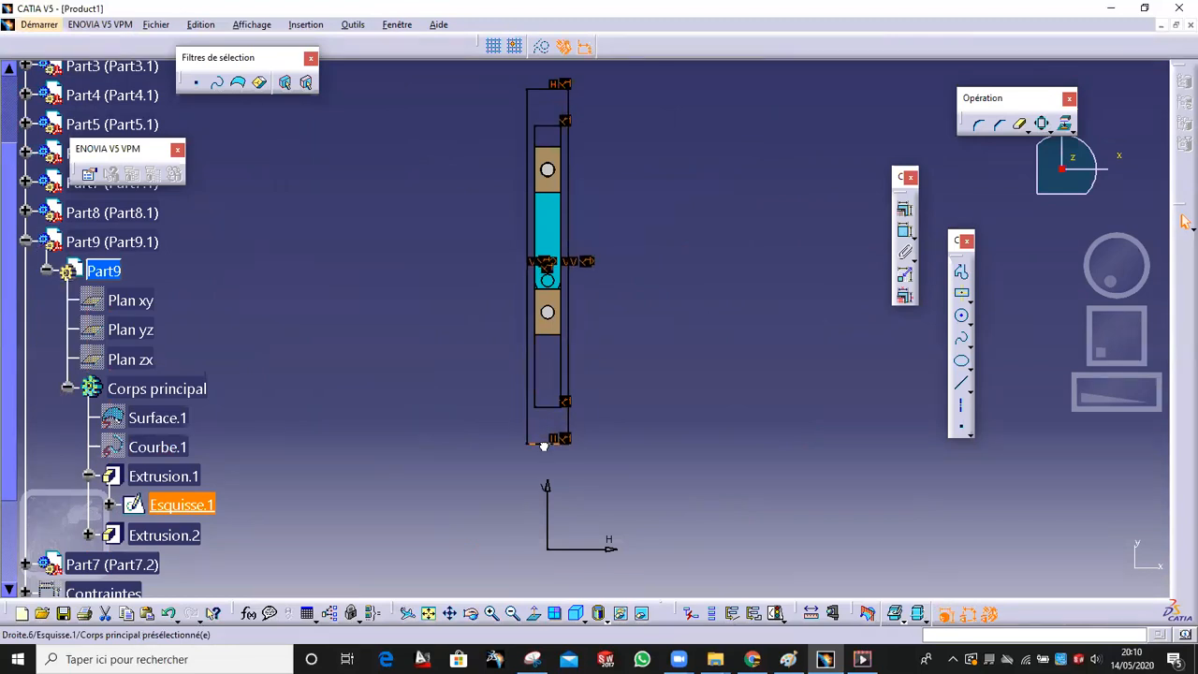
click(170, 614)
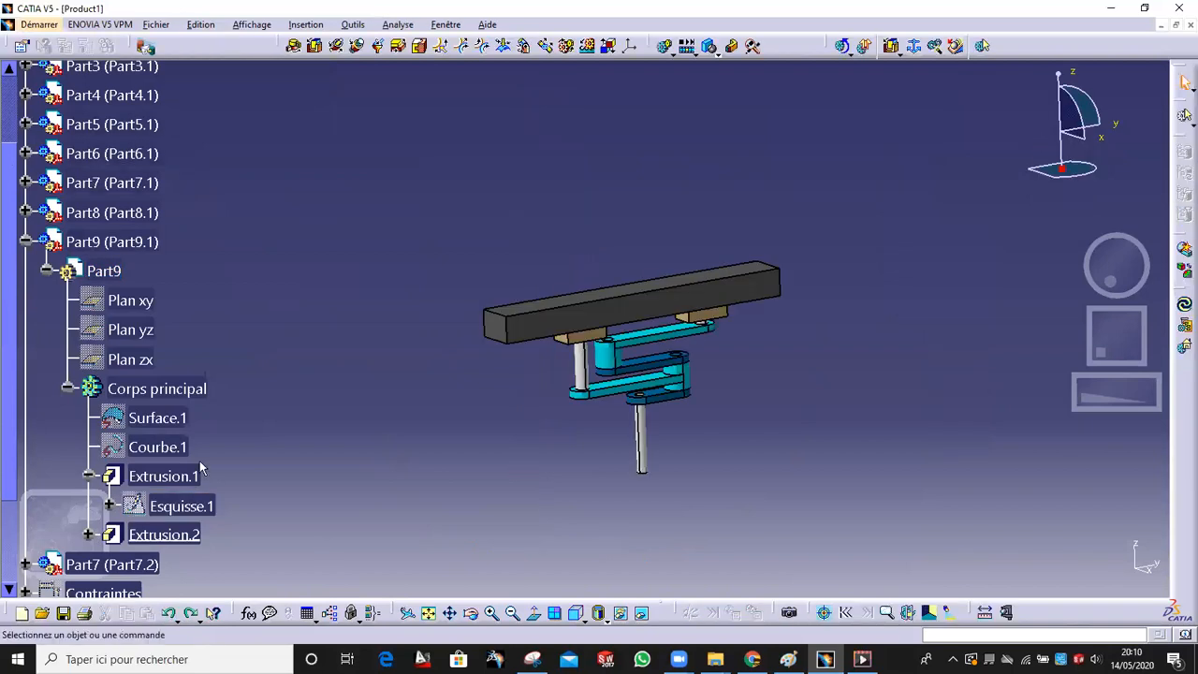
Reopen sketch Esquisse.1 of Part9 and stretch the rail's inner and outer outlines outward at both ends
double_click(156, 505)
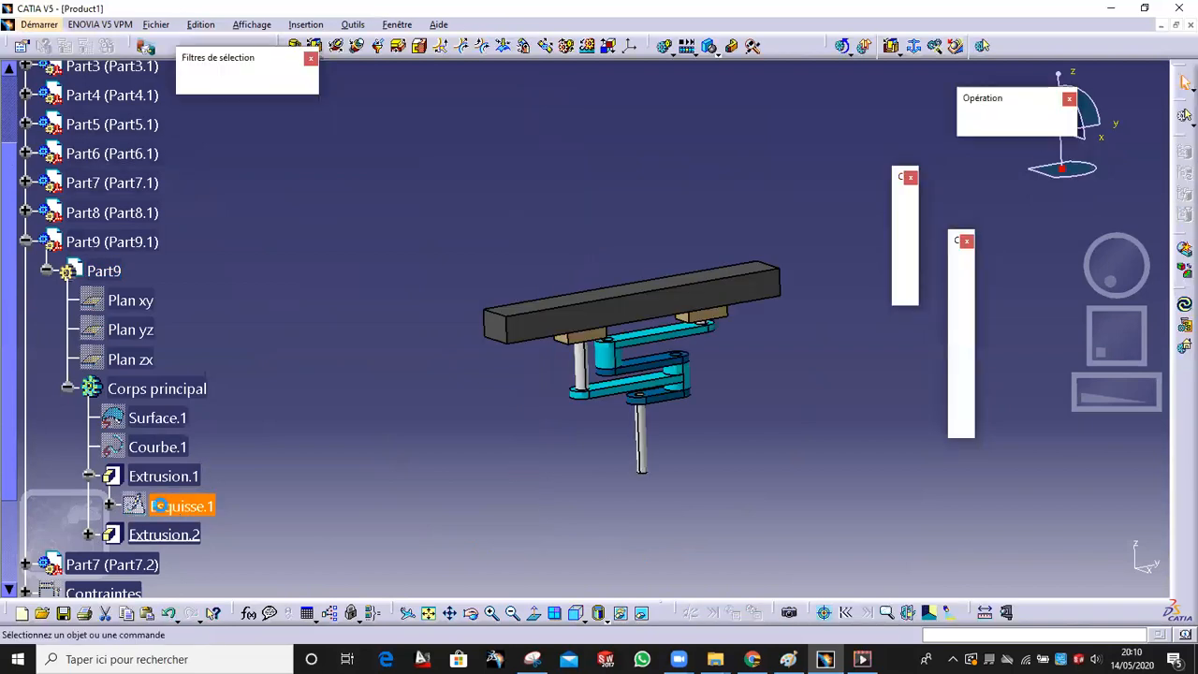
mouse_move(609, 176)
middle_down()
mouse_move(623, 246)
mouse_move(610, 271)
middle_up()
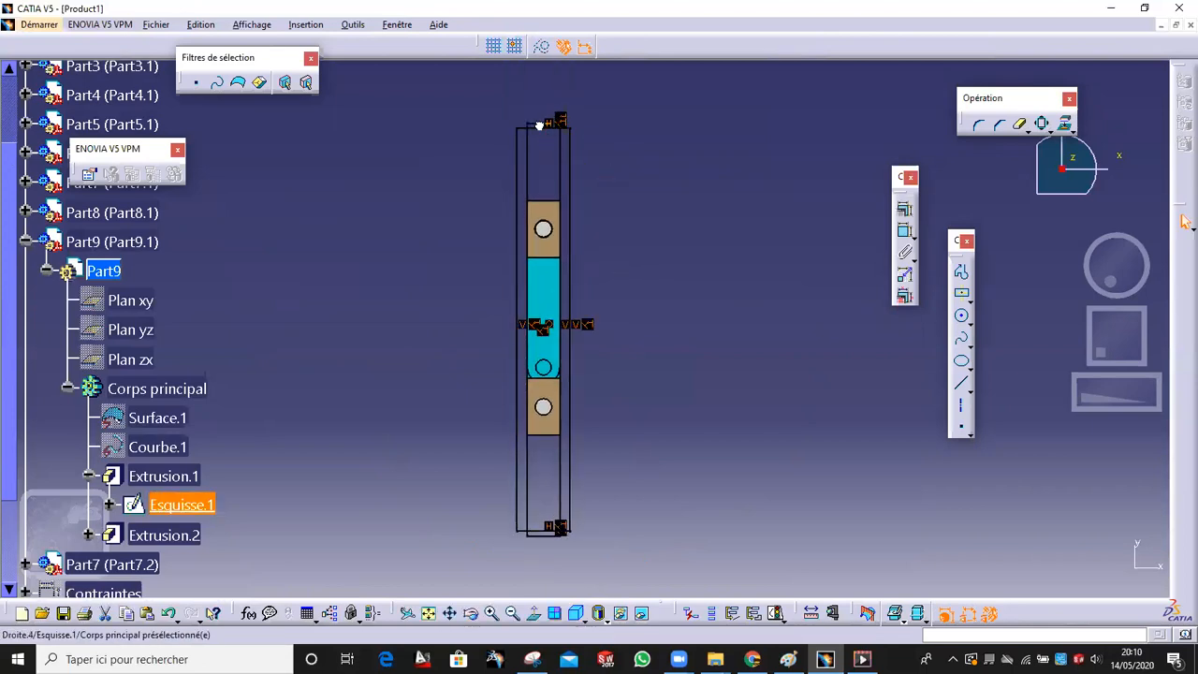
drag(539, 124, 535, 73)
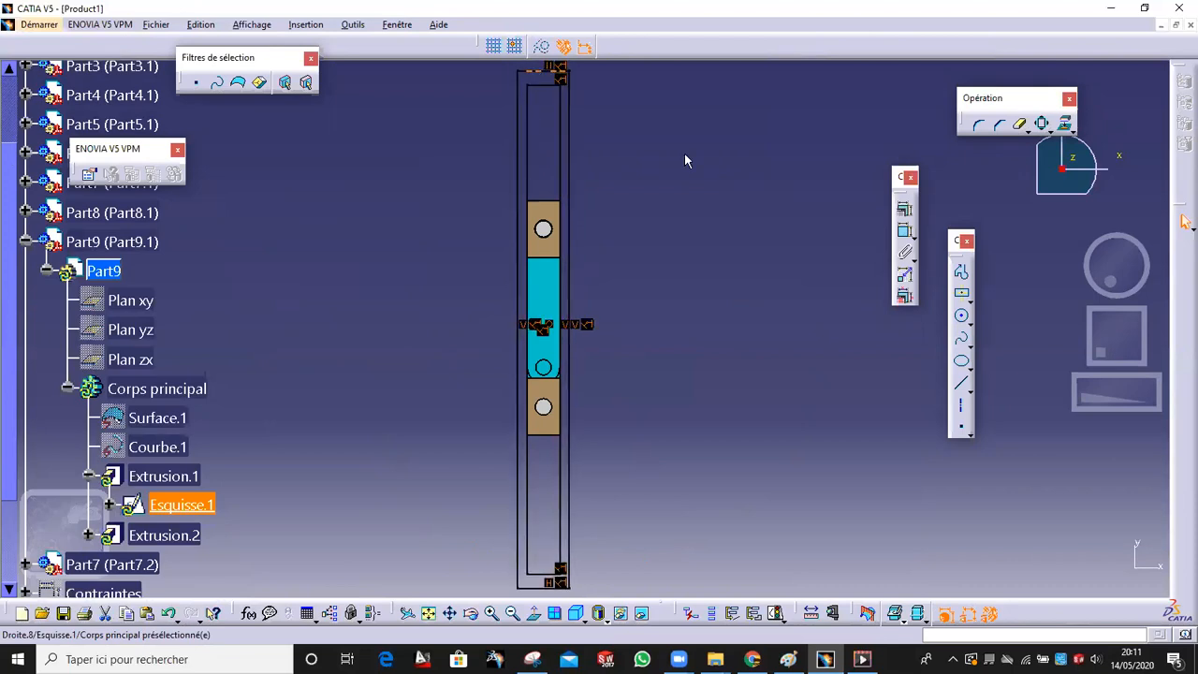
click(746, 163)
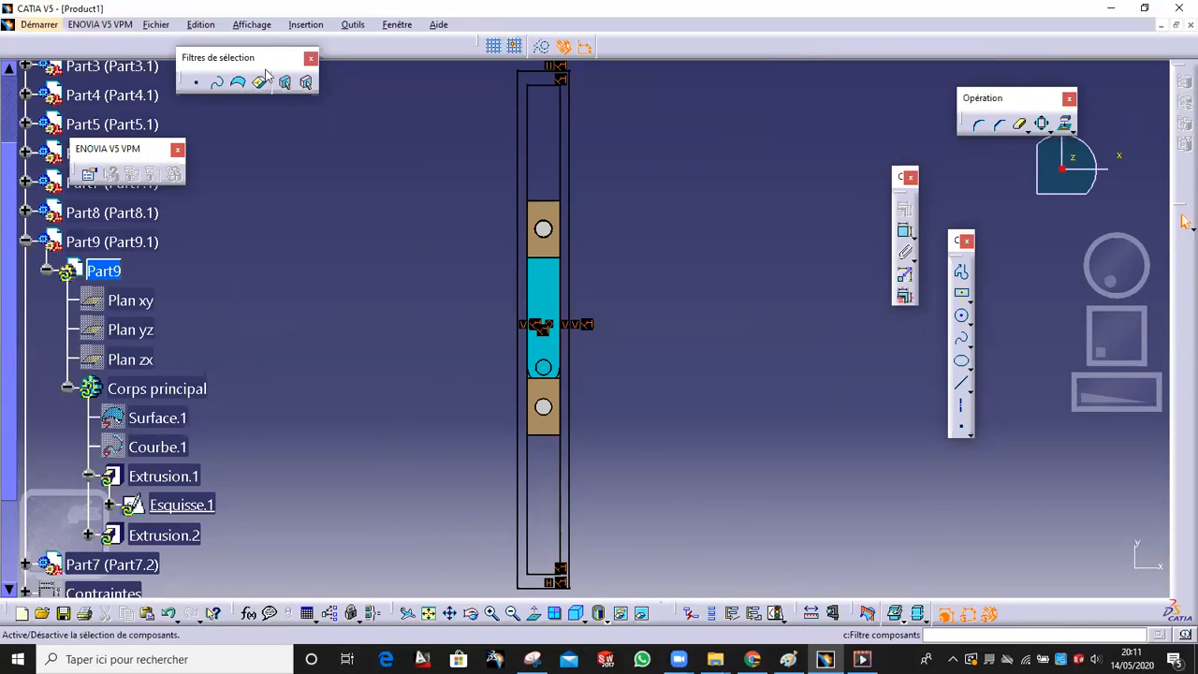
Dock the floating Filtres de sélection toolbar and display the Web toolbar
drag(243, 54, 556, 135)
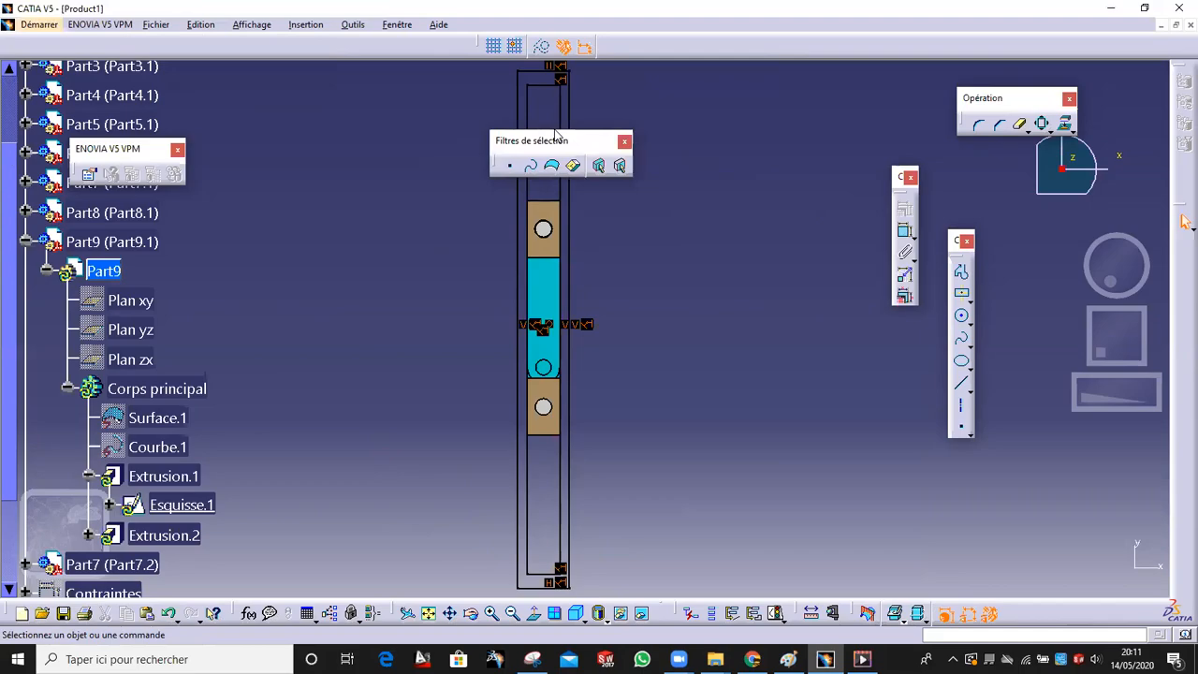
double_click(555, 139)
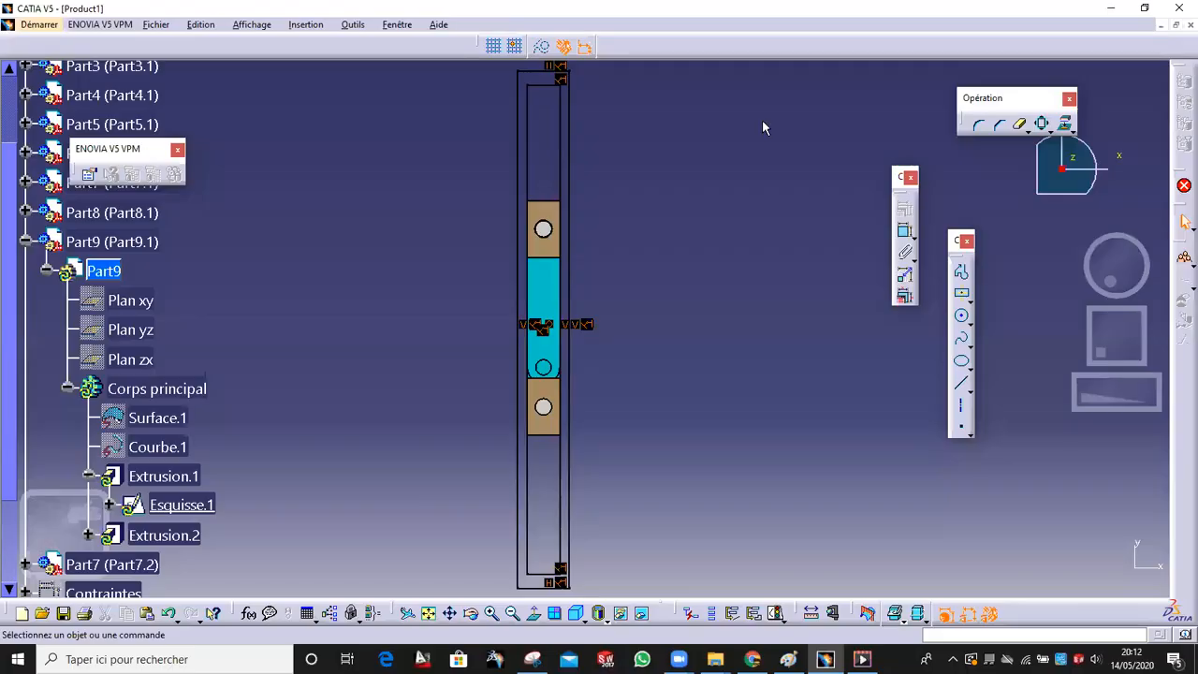
right_click(1177, 376)
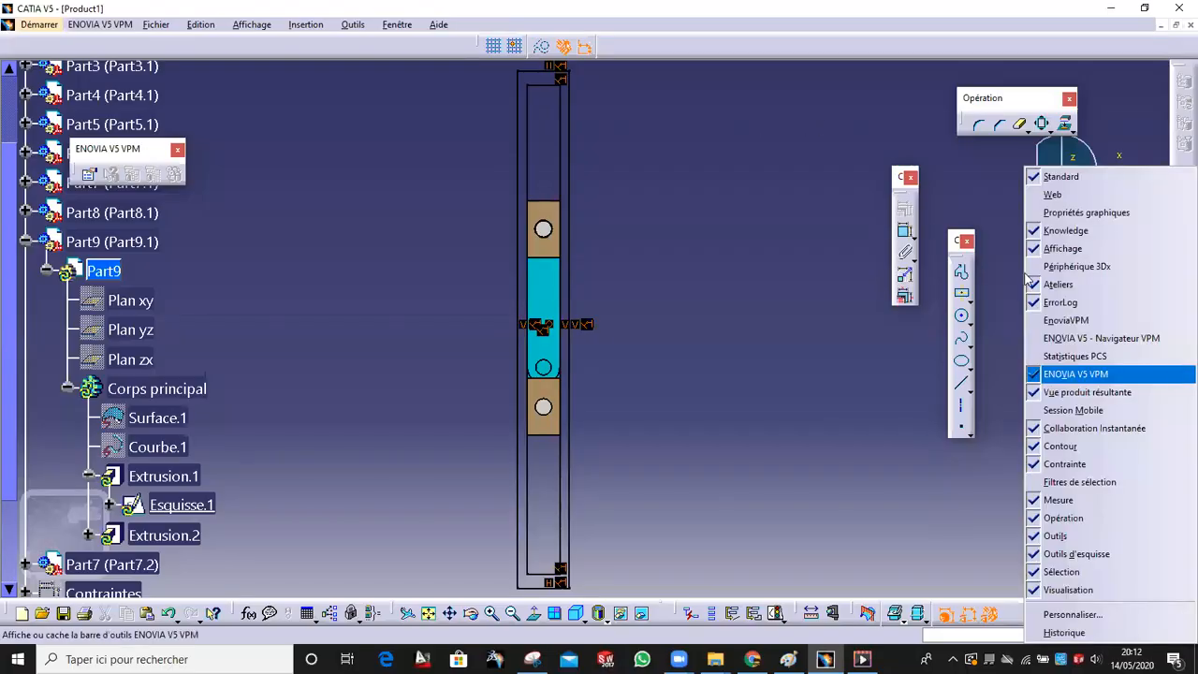
click(1085, 193)
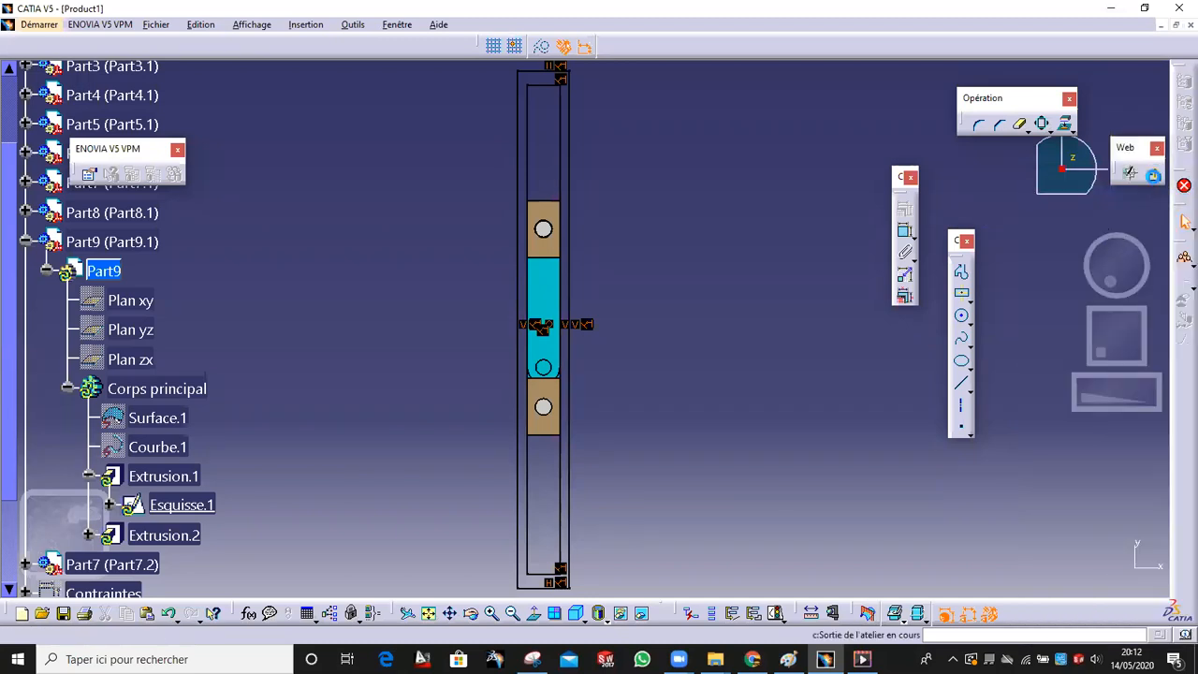
Exit the sketch and update Part9 with the lengthened rail outline
click(1153, 173)
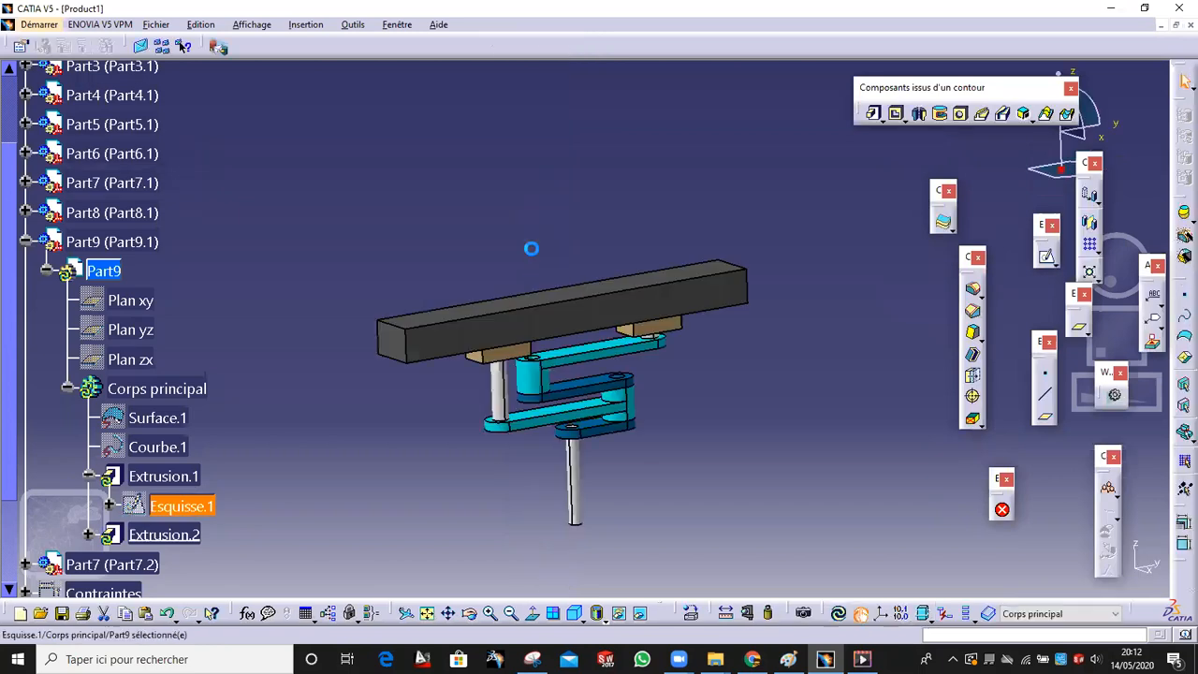
click(642, 339)
middle_drag(562, 307, 712, 423)
click(838, 613)
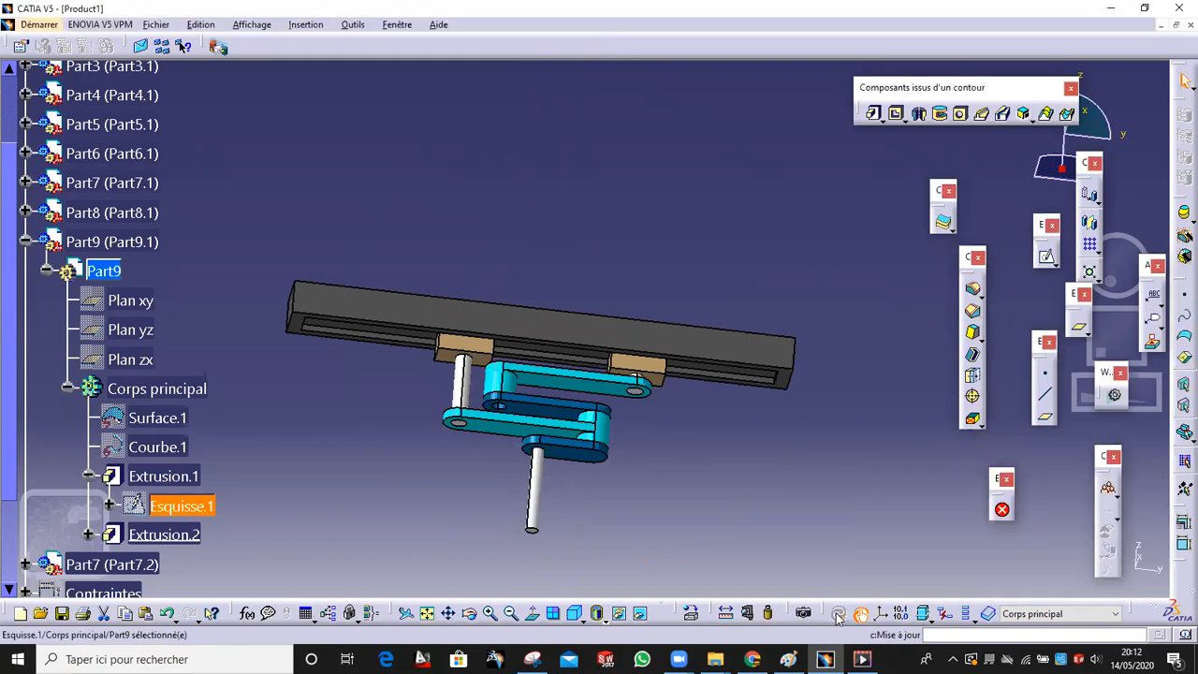
Activate Mécanisme.1 for kinematic simulation and collapse the Applications branch of the specification tree
middle_drag(669, 459, 581, 360)
middle_drag(582, 406, 552, 646)
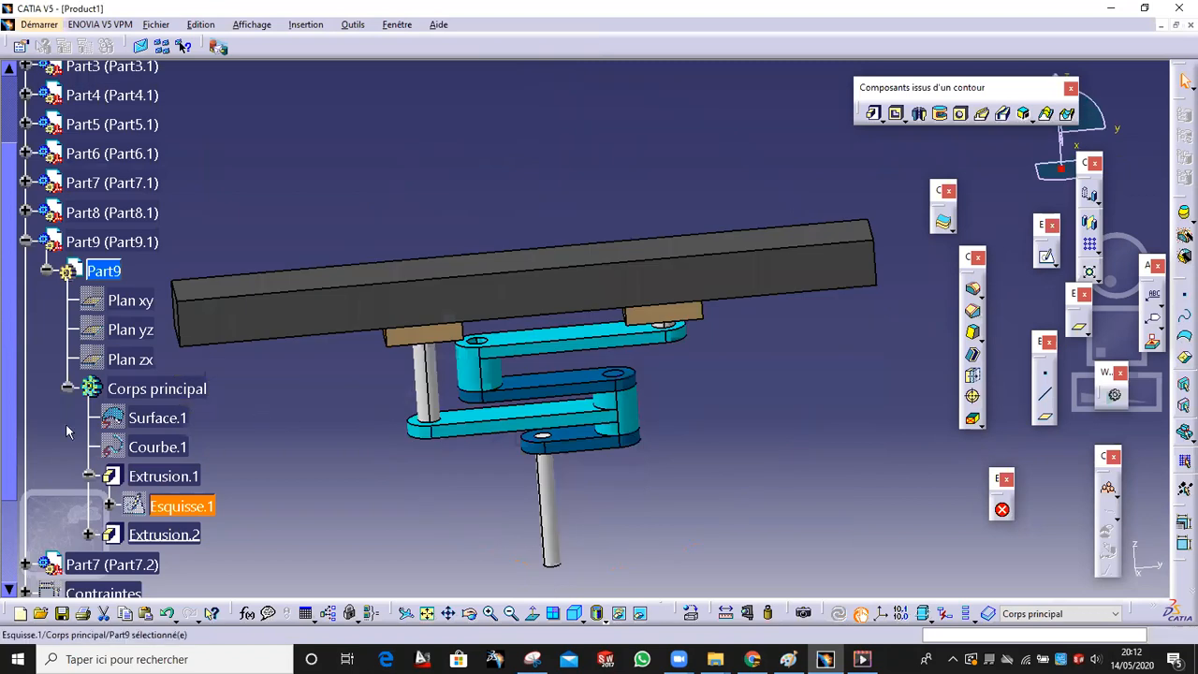
scroll(119, 387, down, 3)
scroll(119, 387, down, 3)
click(139, 305)
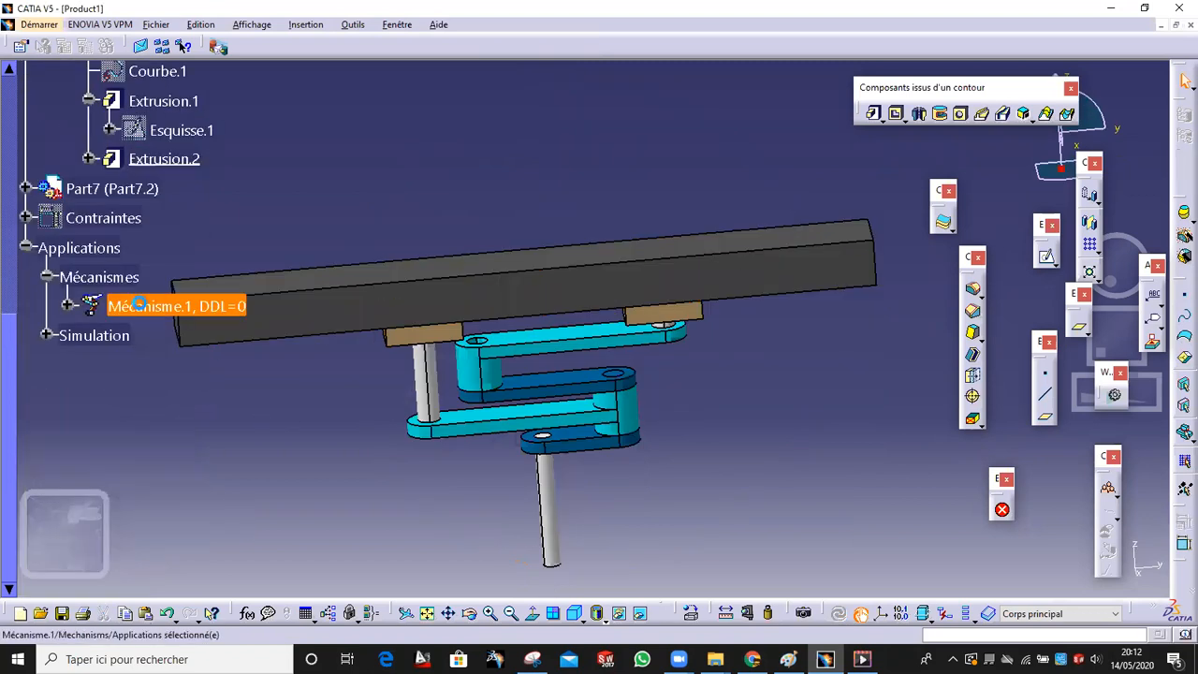
middle_drag(390, 316, 627, 369)
middle_drag(557, 263, 754, 178)
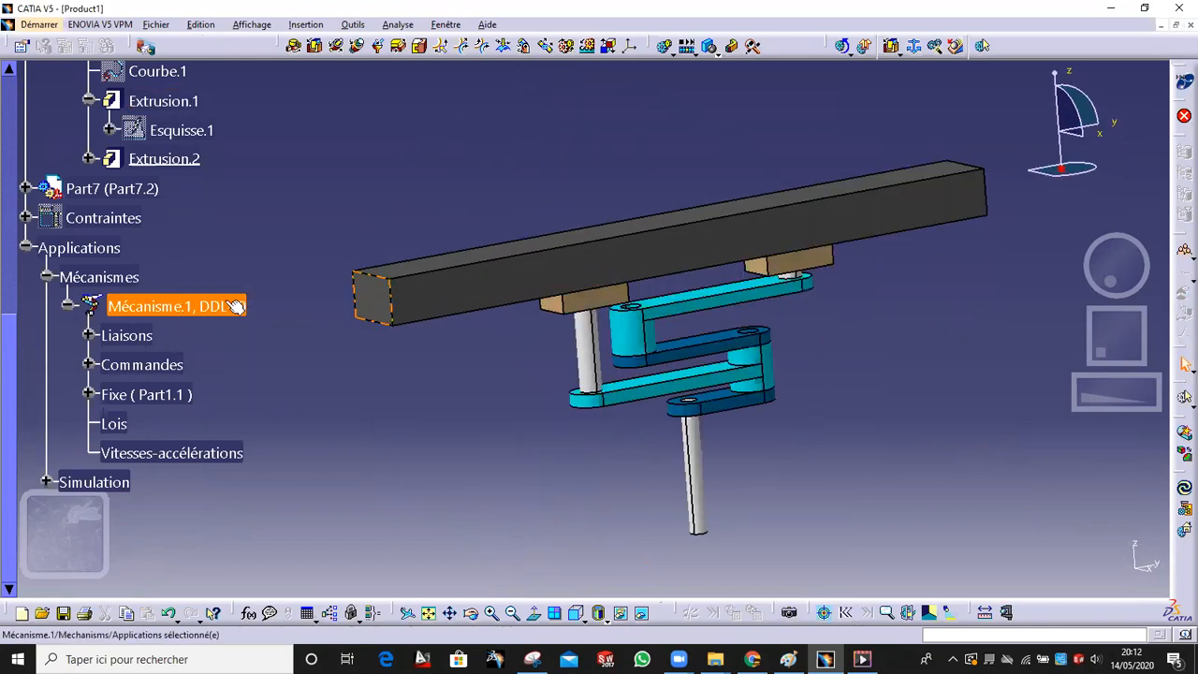
click(25, 248)
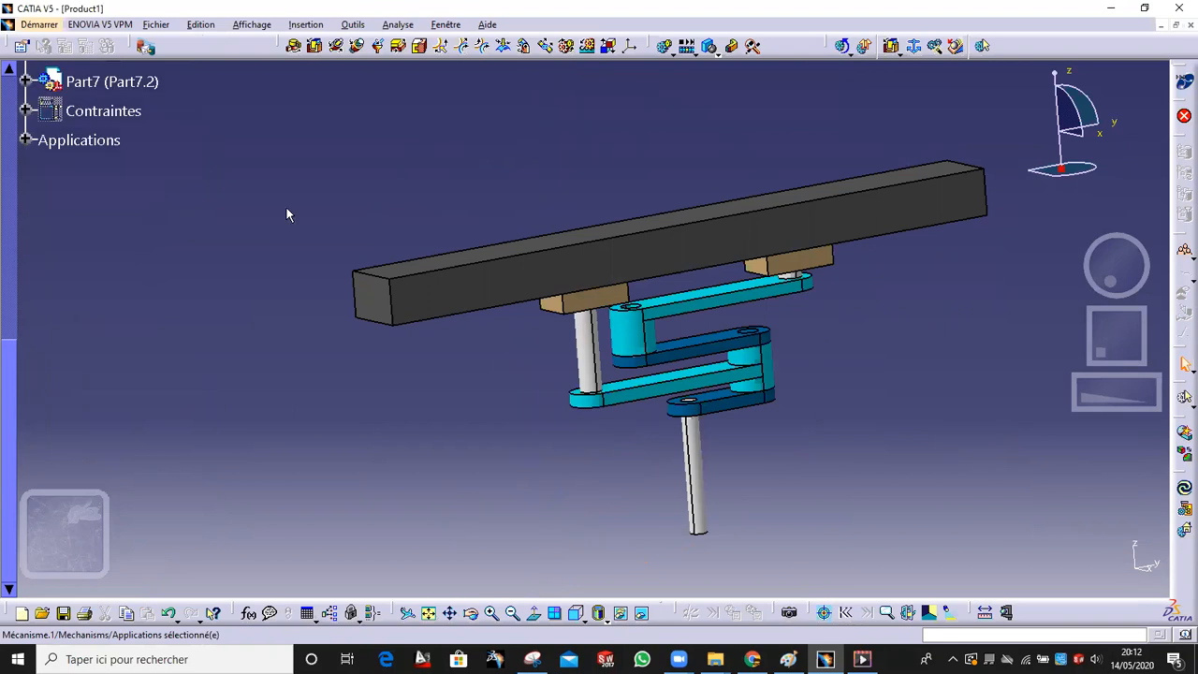
Create a new simulation of Mécanisme.1 and insert a position with Commande.1 at 360
click(663, 46)
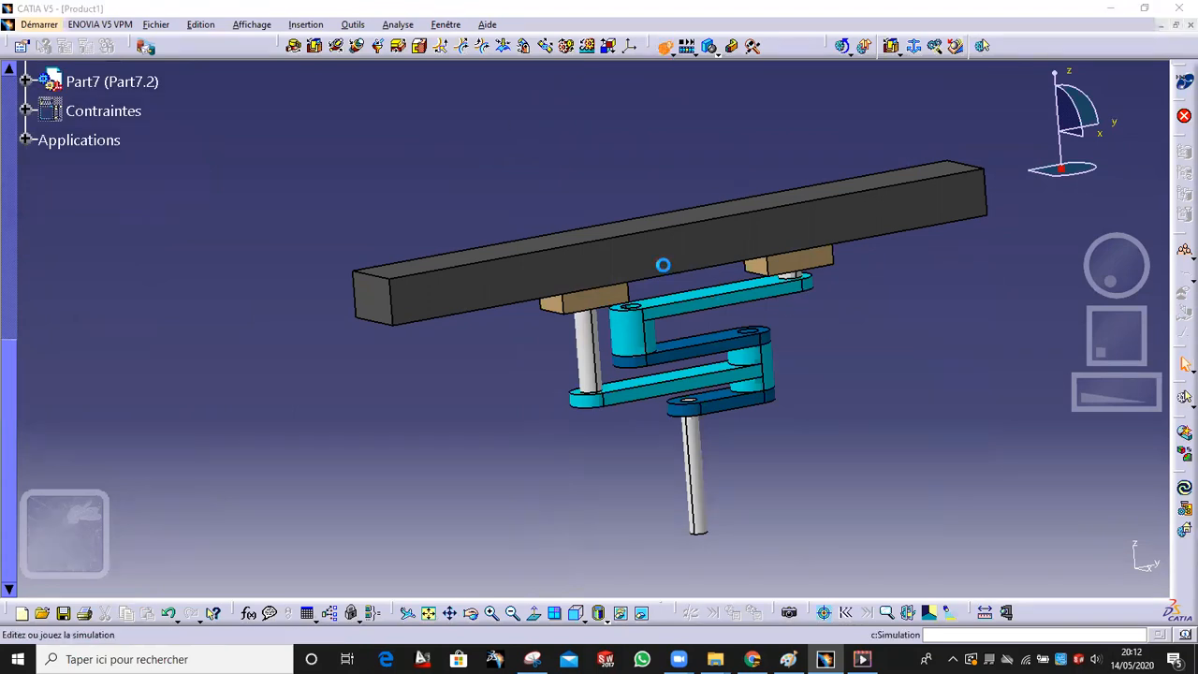
drag(1016, 270, 1050, 267)
click(966, 465)
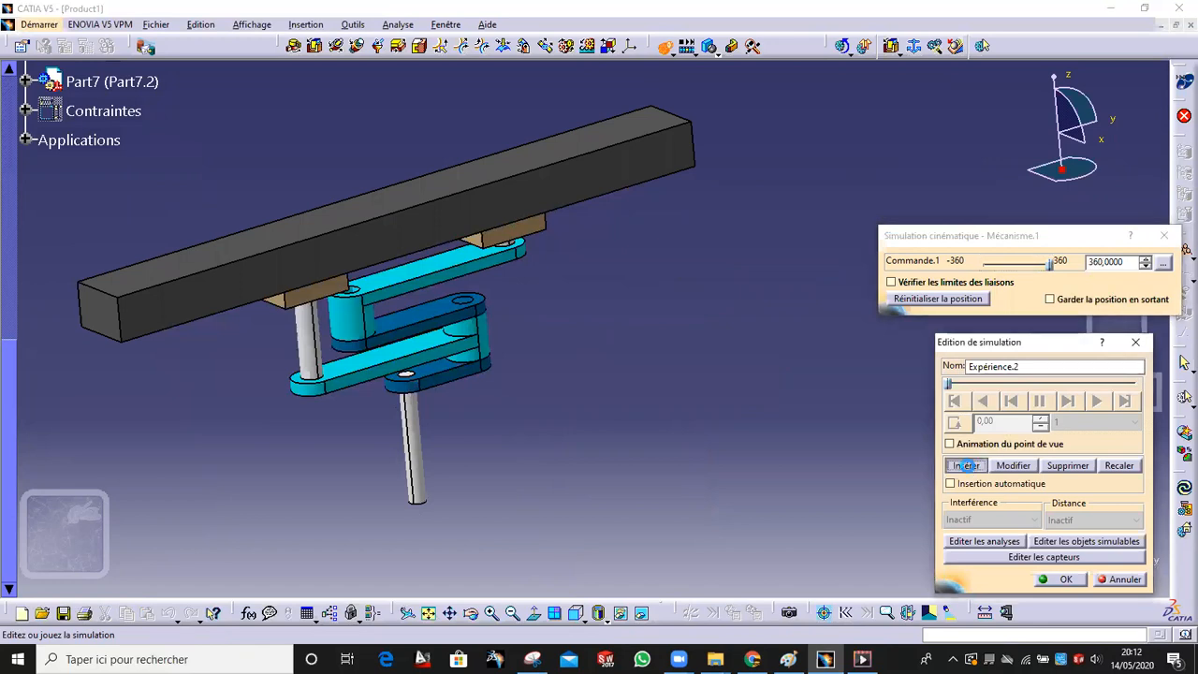
Set the simulation's loop mode and a 0.02 interpolation step, and play it from the start to watch the blocks slide along the rail
click(958, 421)
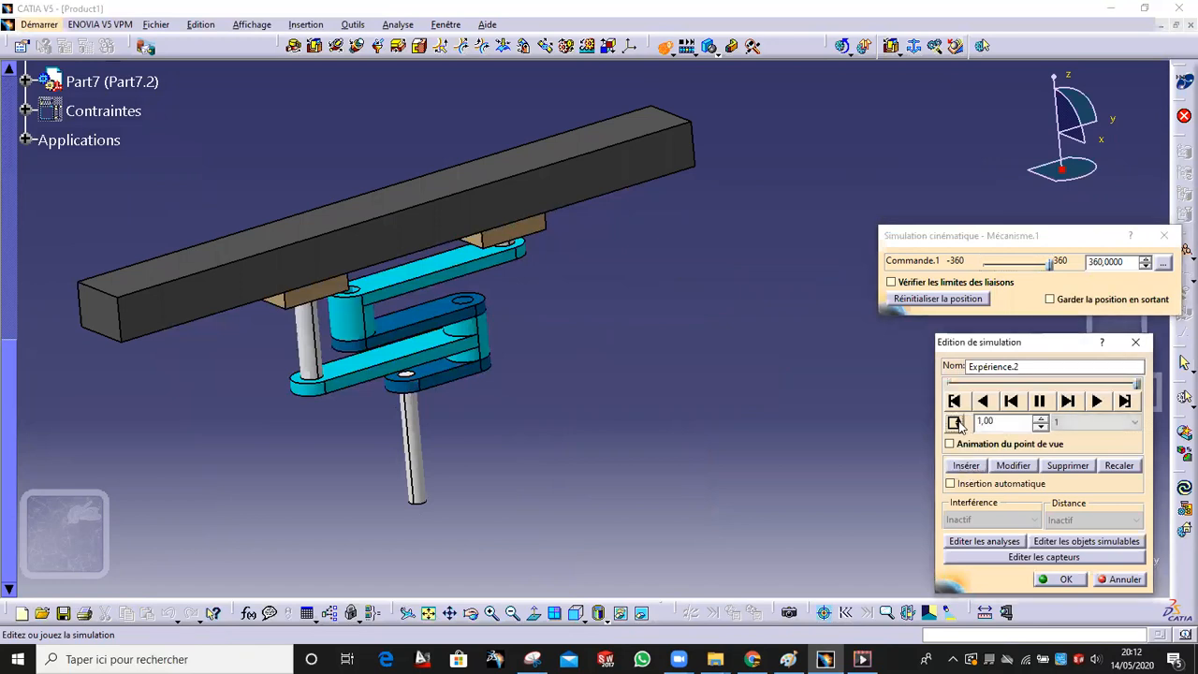
click(1058, 424)
click(1096, 483)
click(955, 400)
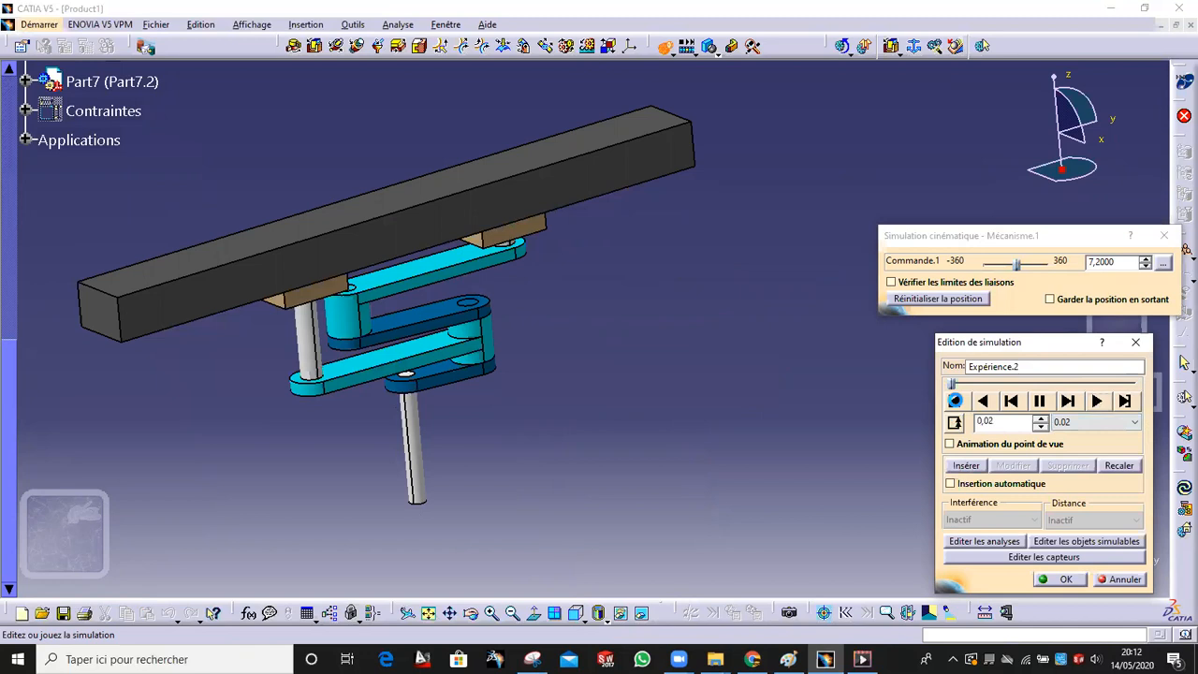
middle_drag(770, 380, 694, 365)
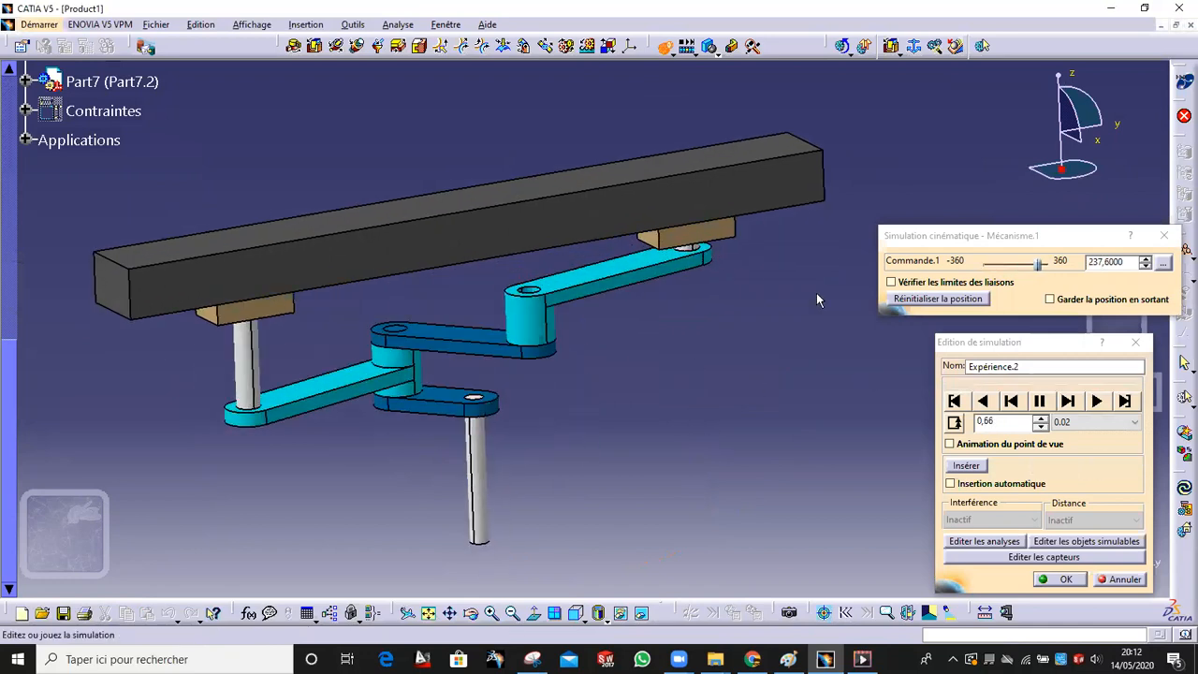